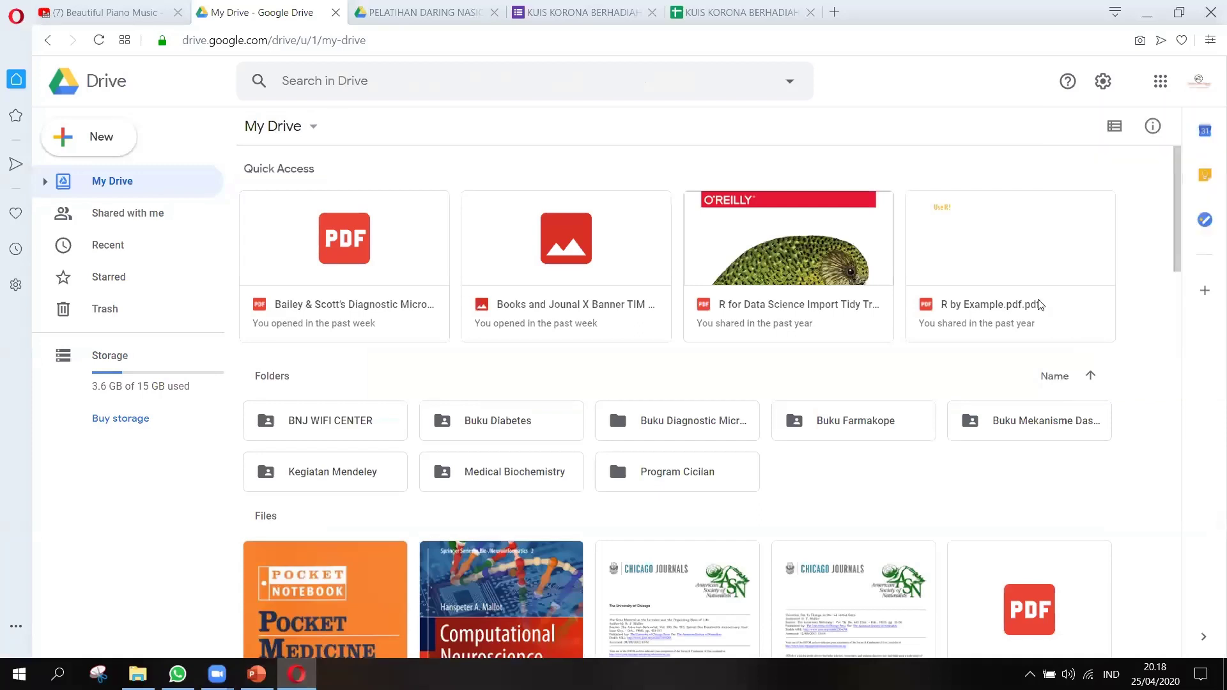
Switch through the PELATIHAN DARING NASIONAL II folder tab to the KUIS KORONA BERHADIAH BUKU form editor
{"action": "mouse_move", "coordinate": [217, 674]}
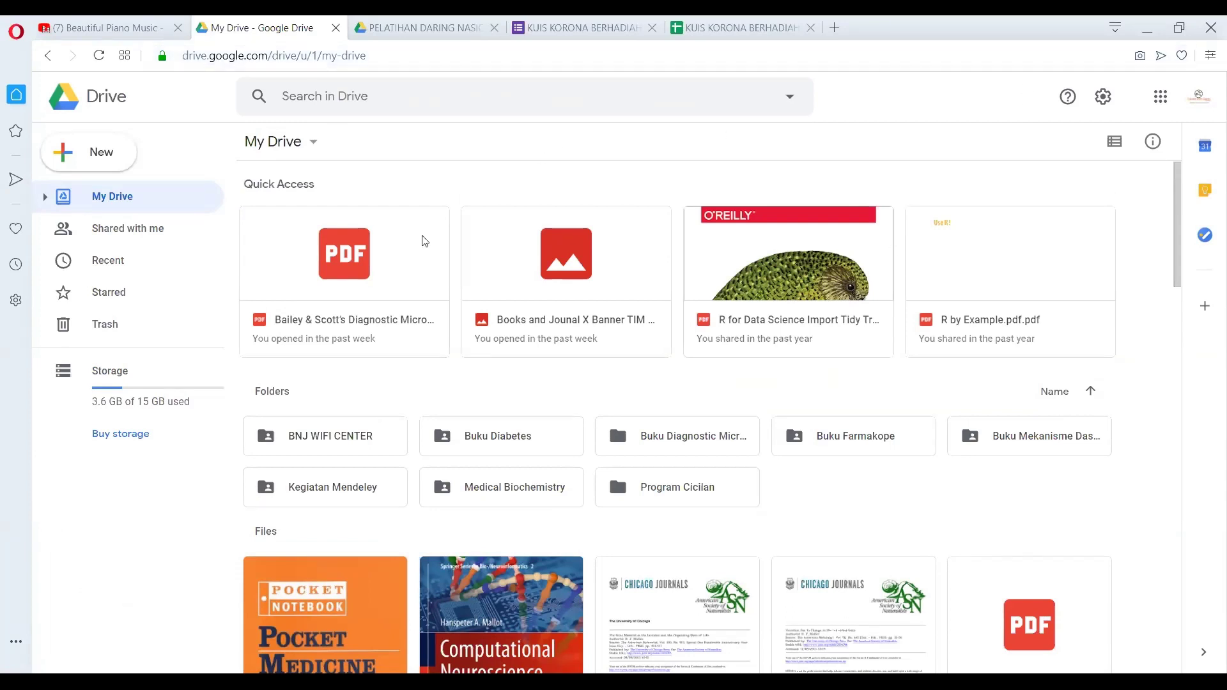
{"action": "key", "text": "ctrl+Tab"}
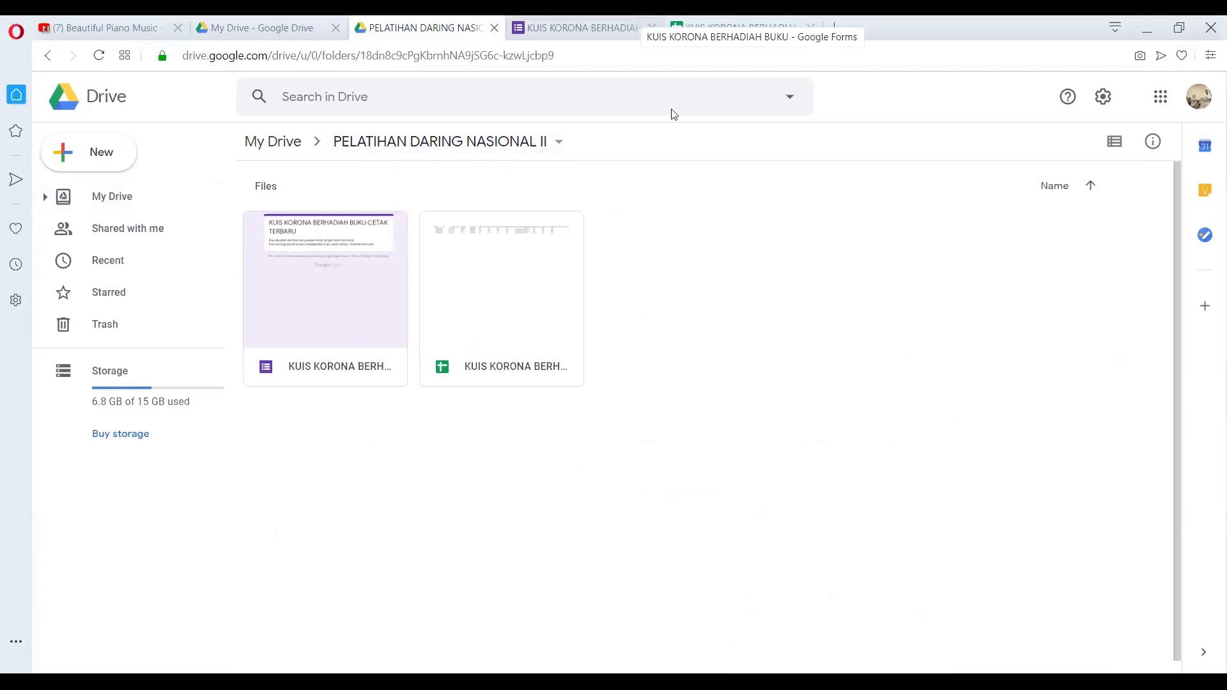
{"action": "key", "text": "ctrl+Tab"}
Copy the KUIS KORONA BERHADIAH BUKU quiz's shareable link, then close the Send form dialog
{"action": "left_click", "coordinate": [1127, 95]}
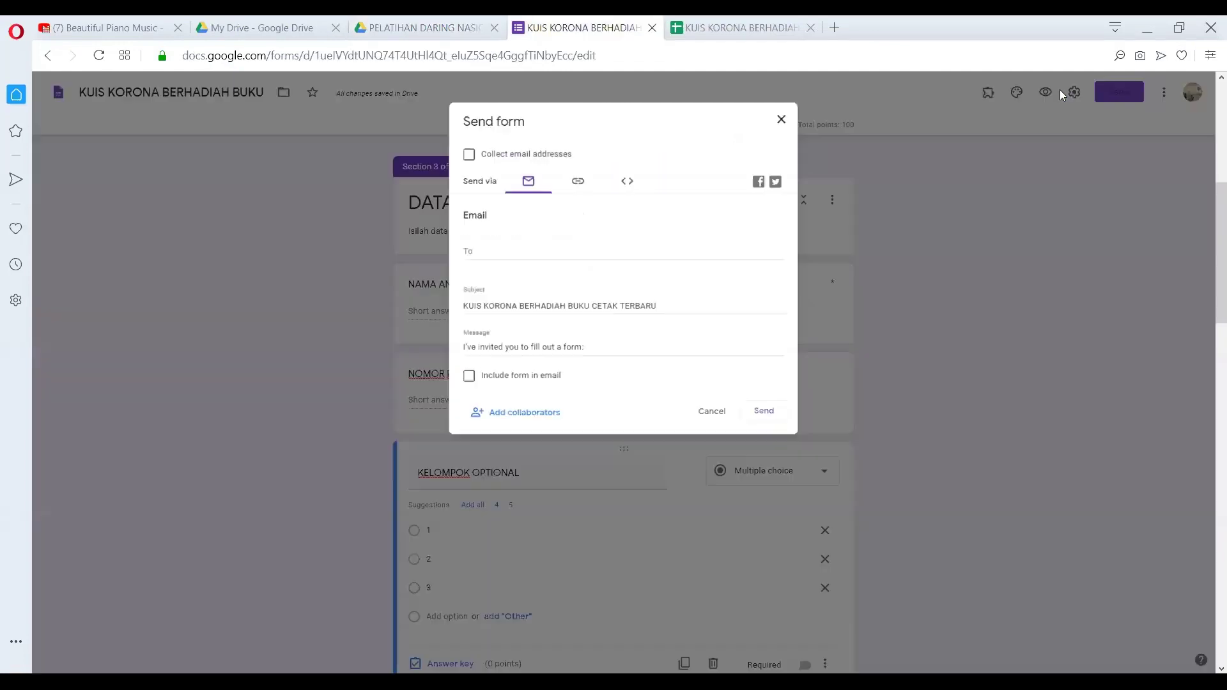
{"action": "left_click", "coordinate": [574, 183]}
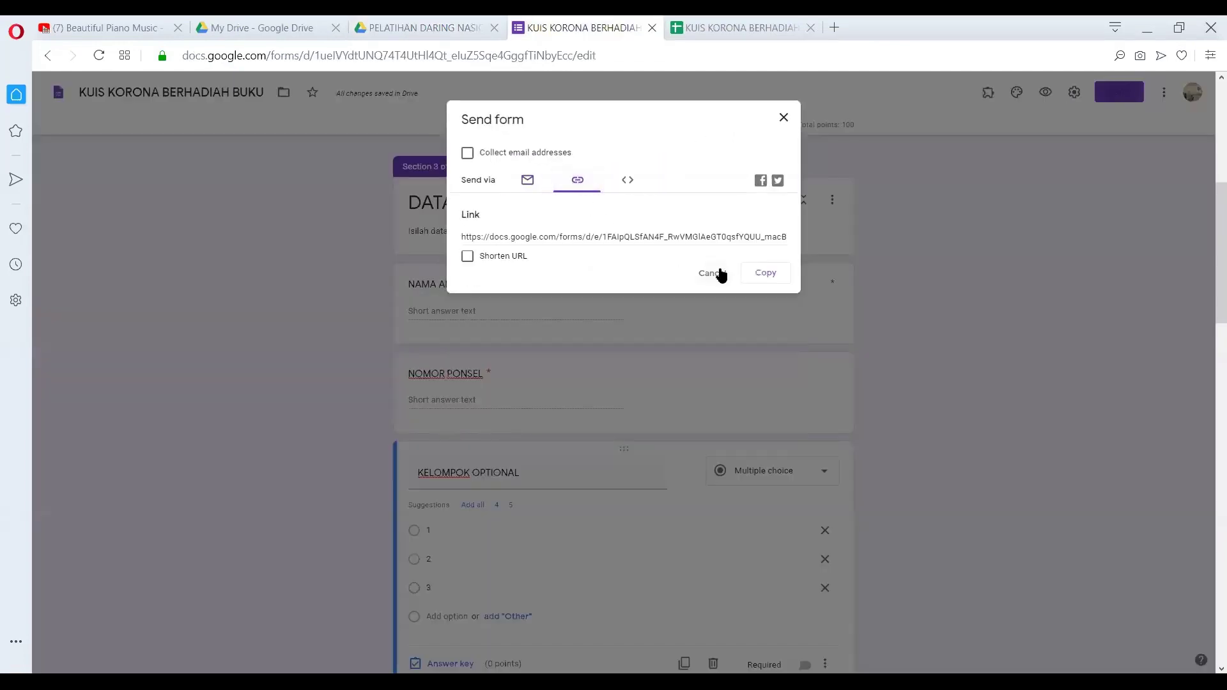
{"action": "left_click", "coordinate": [767, 274]}
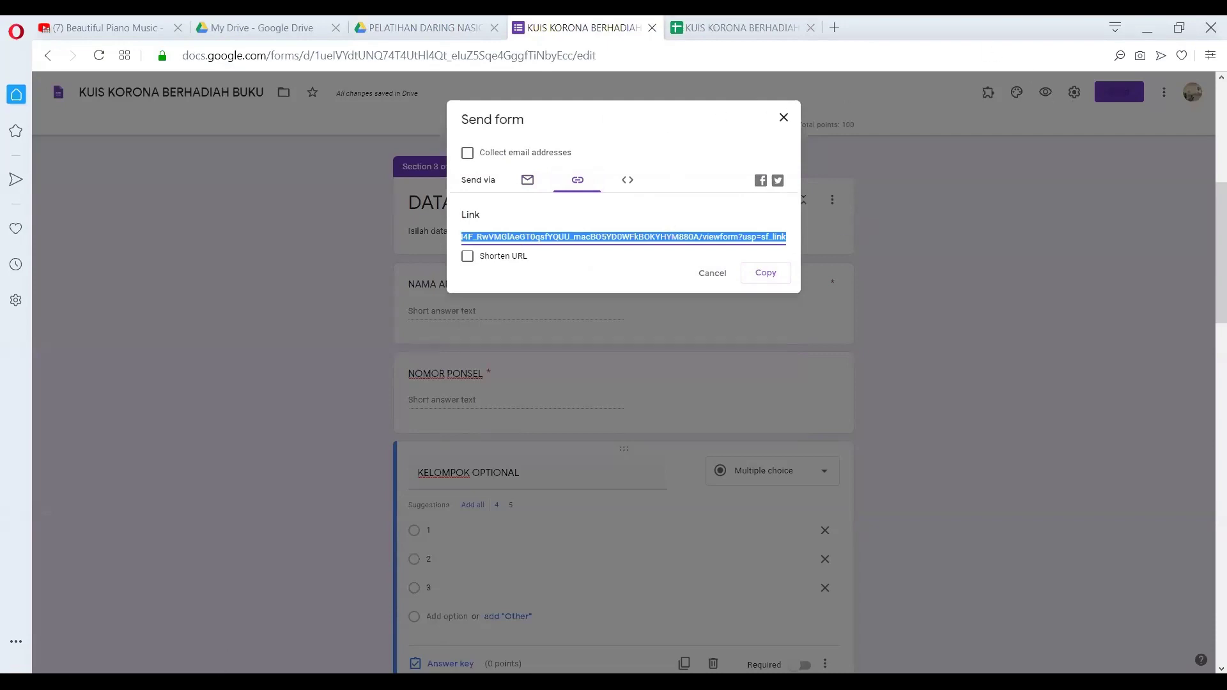
{"action": "key", "text": "alt+Tab"}
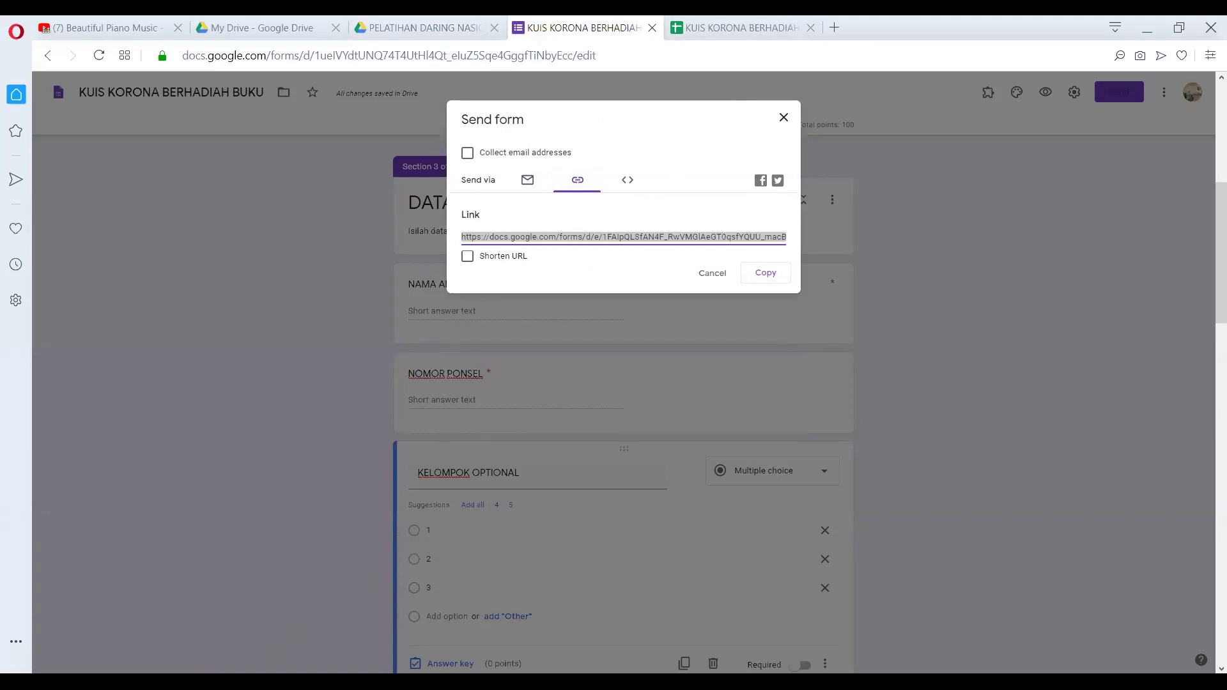
{"action": "left_click", "coordinate": [785, 119]}
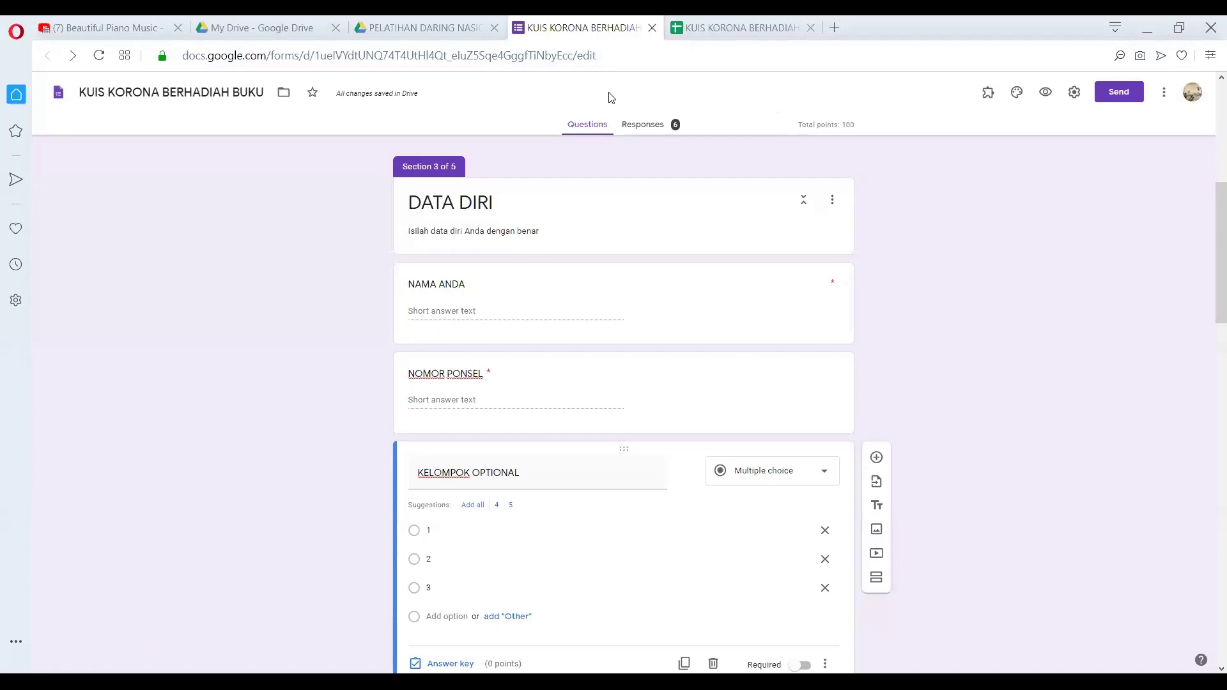
{"action": "scroll", "coordinate": [728, 265], "scroll_direction": "up", "scroll_amount": 6}
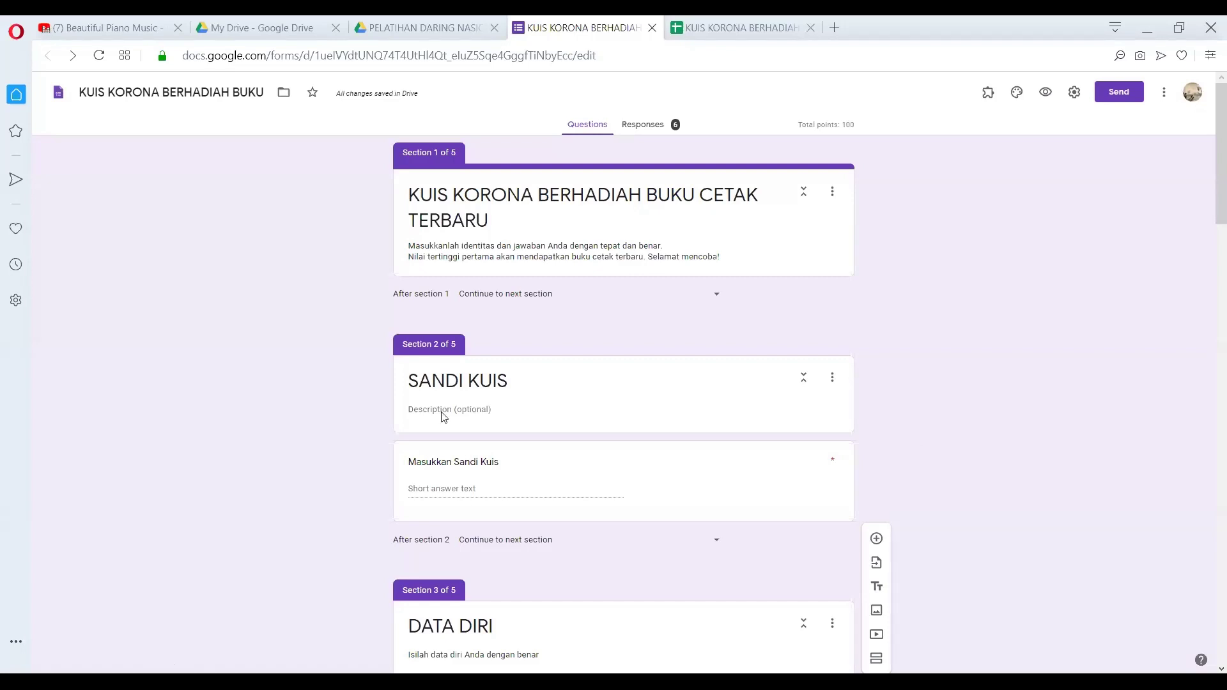
Open Google Data Studio in a new tab and open the most recent Untitled Report
{"action": "key", "text": "ctrl+t"}
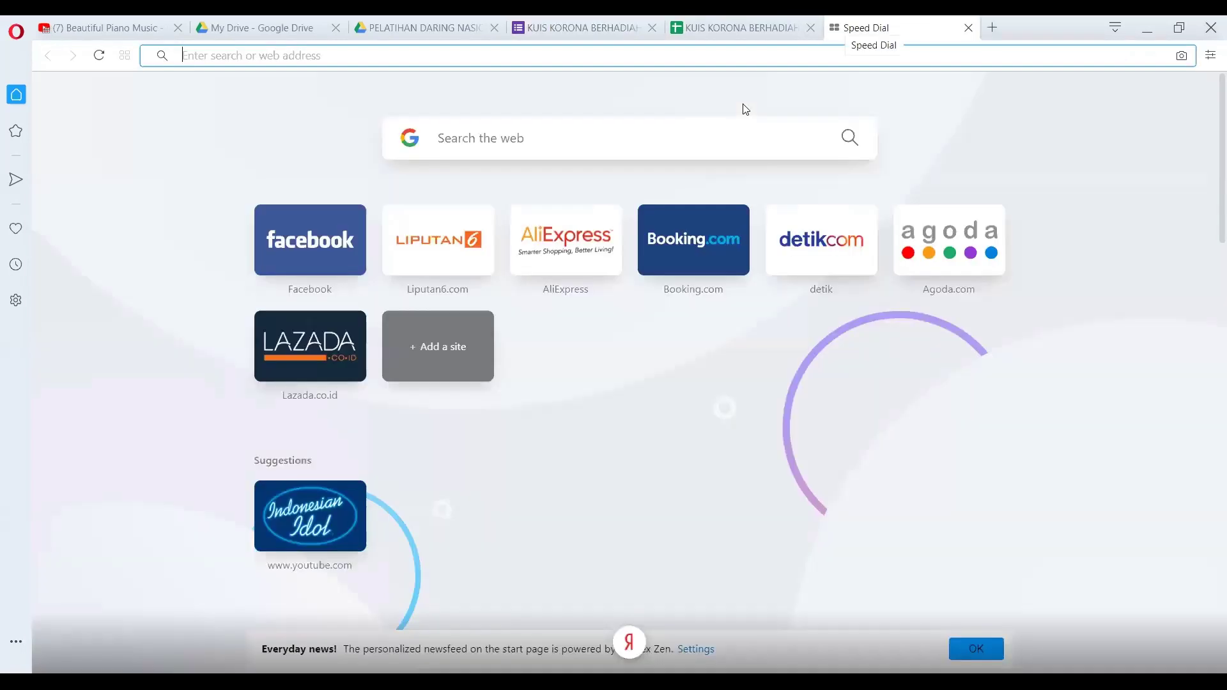
{"action": "type", "text": "data studio"}
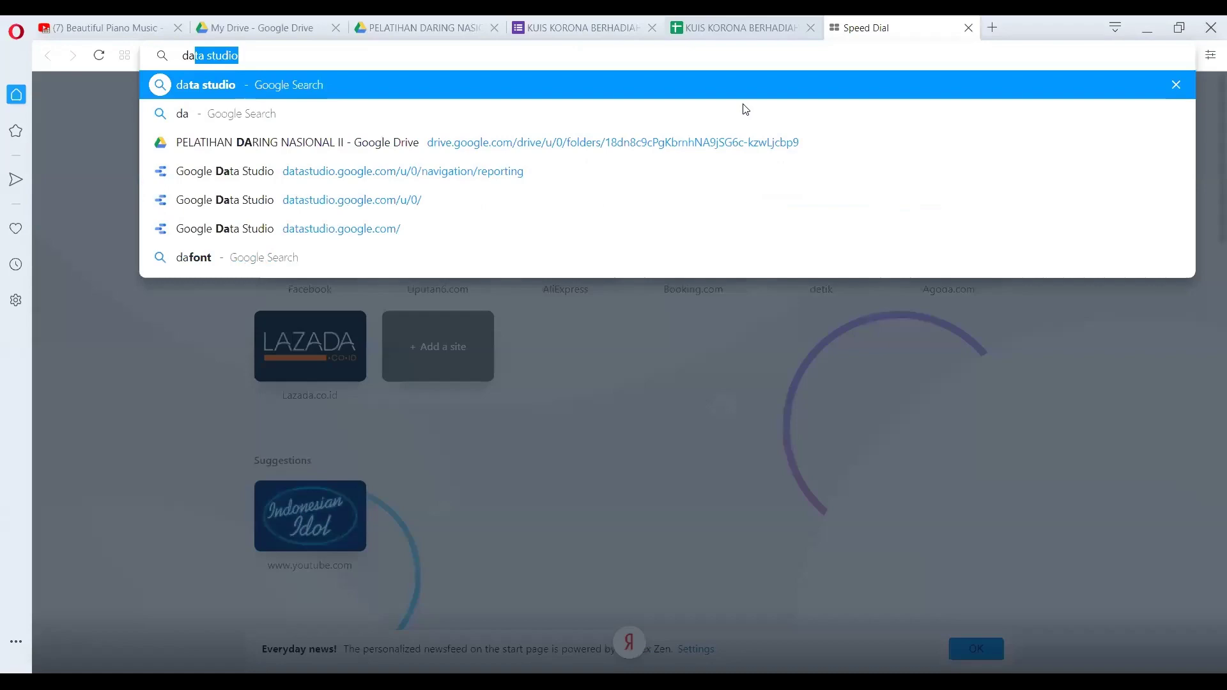
{"action": "left_click", "coordinate": [645, 161]}
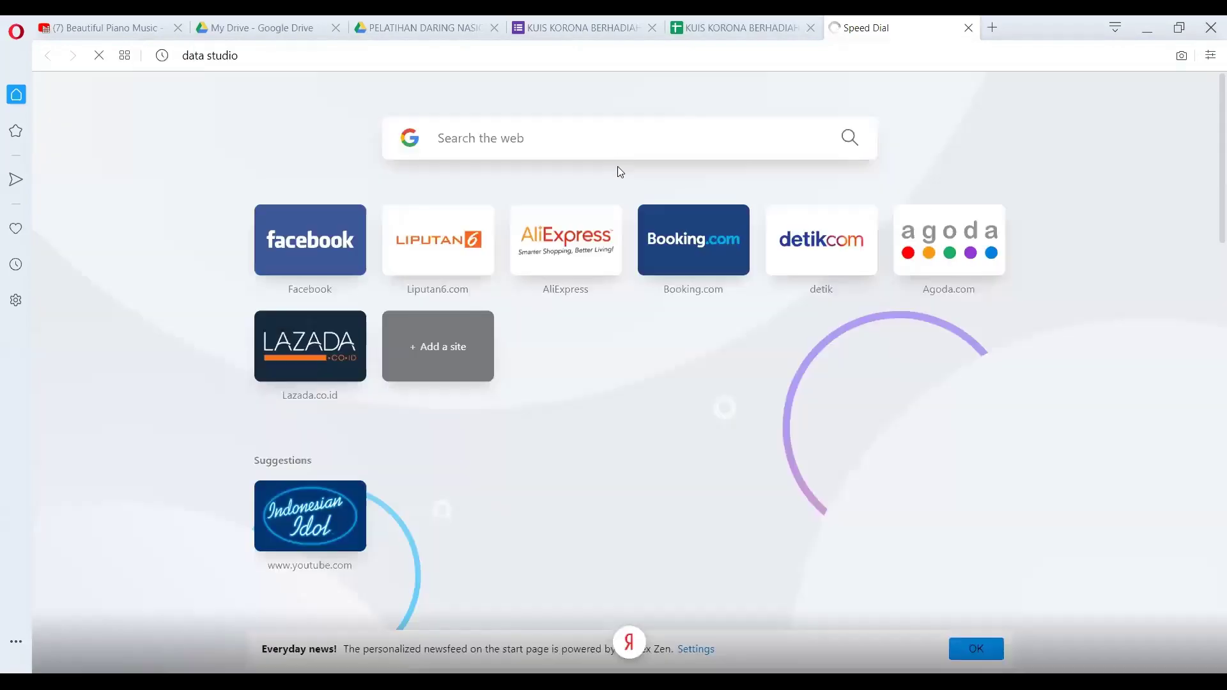
{"action": "key", "text": "ctrl+Tab"}
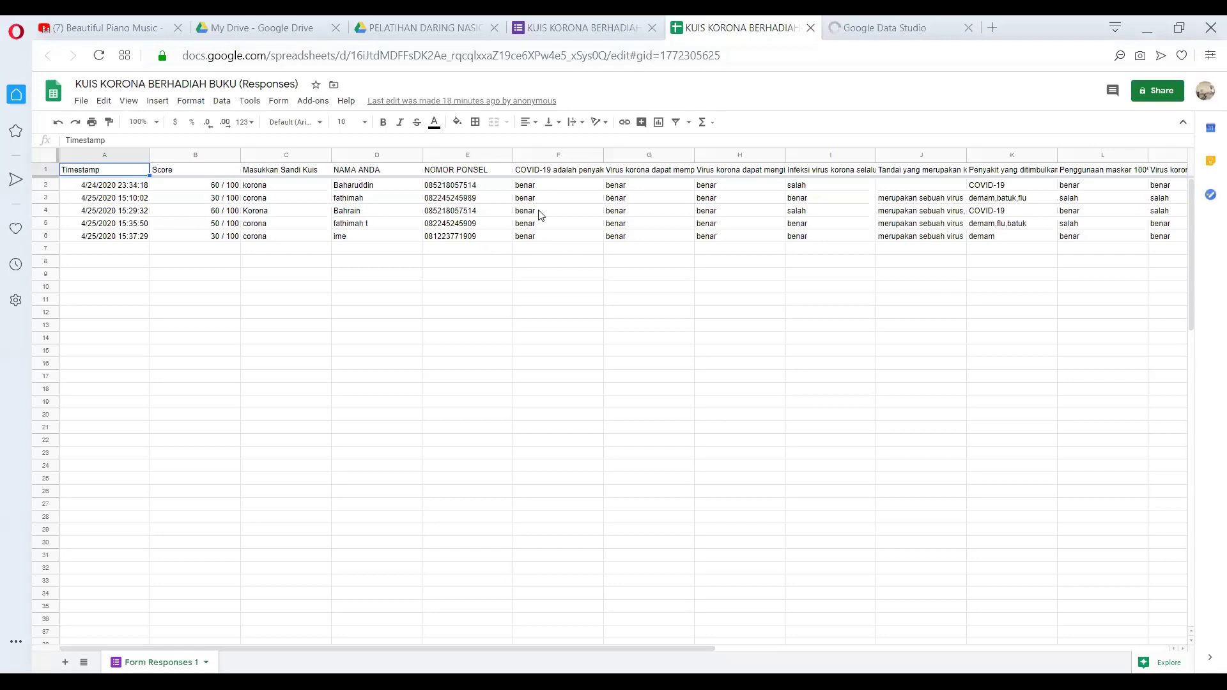
{"action": "key", "text": "ctrl+Tab"}
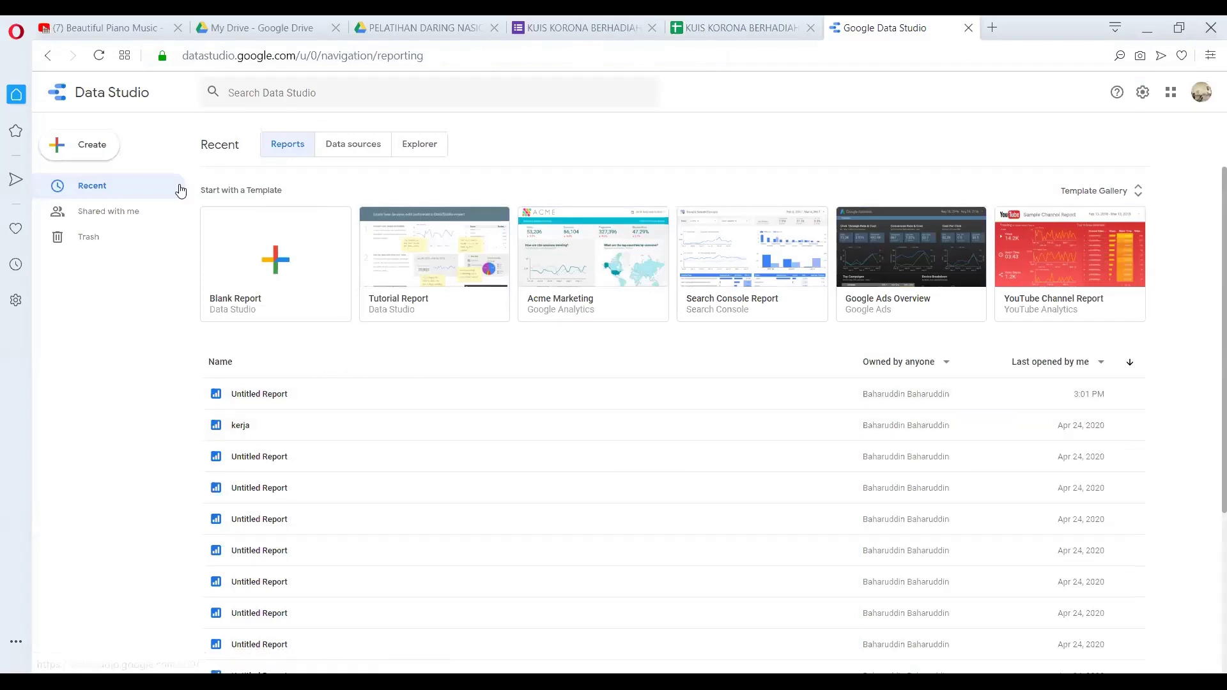
{"action": "left_click", "coordinate": [274, 394]}
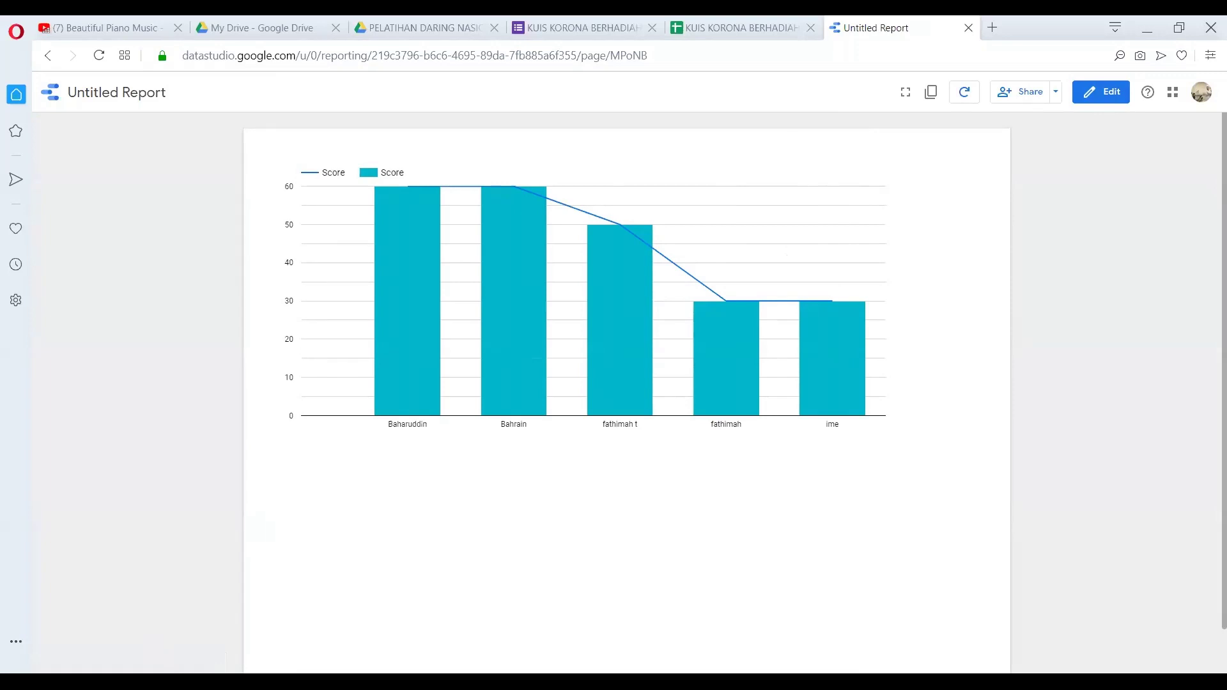
Check the KUIS KORONA responses sheet, then refresh the report's data six times with no chart change
{"action": "key", "text": "ctrl+shift+Tab"}
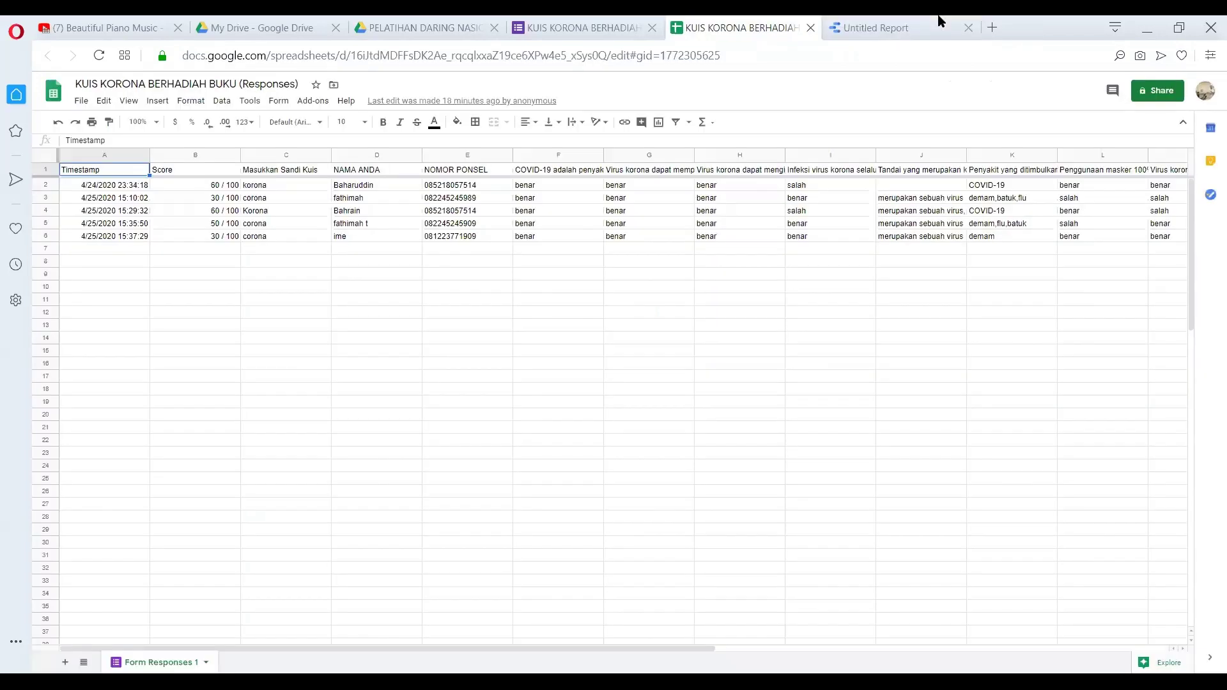
{"action": "left_click", "coordinate": [939, 21]}
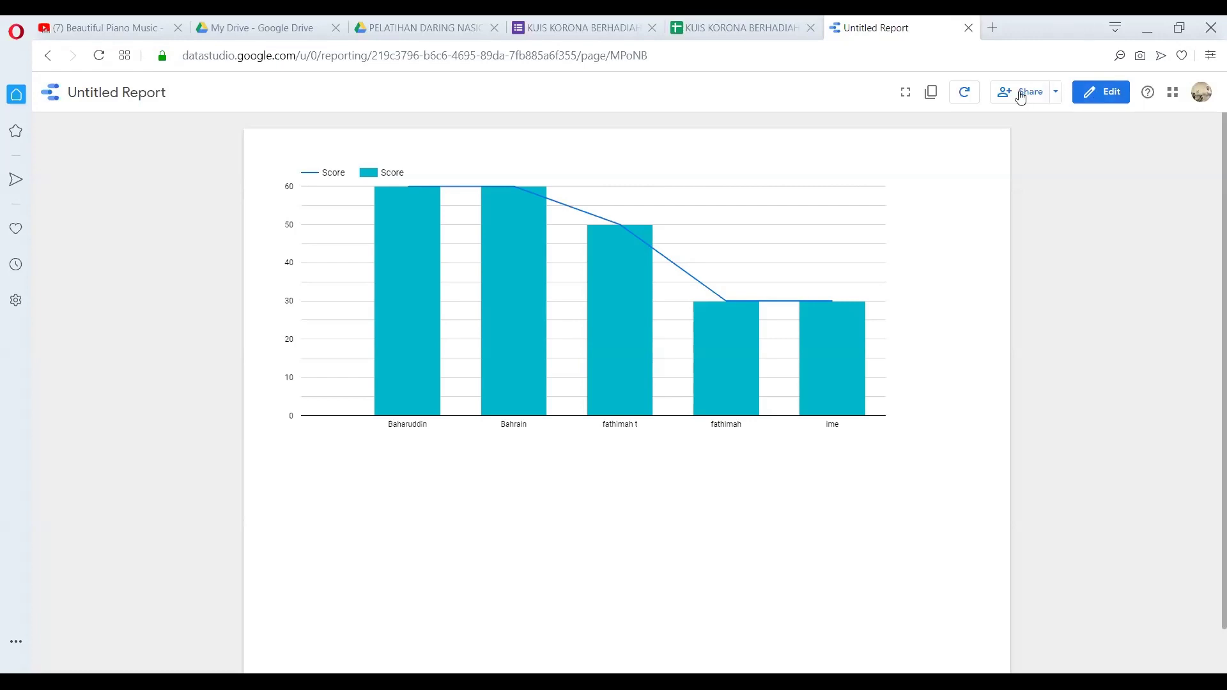
{"action": "left_click", "coordinate": [968, 93]}
{"action": "left_click", "coordinate": [968, 93]}
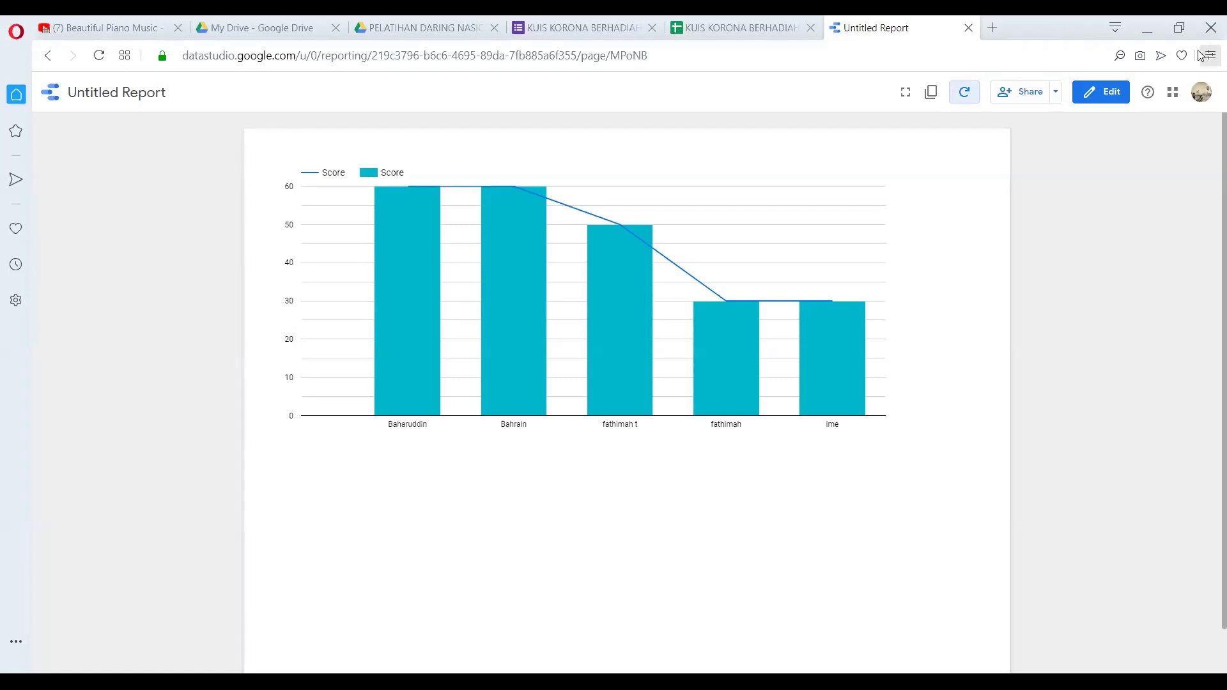
{"action": "left_click", "coordinate": [962, 99]}
{"action": "left_click", "coordinate": [962, 101]}
{"action": "left_click", "coordinate": [962, 101]}
{"action": "left_click", "coordinate": [962, 99]}
Glance at the YouTube music tab, then return to the Untitled Report
{"action": "left_click", "coordinate": [125, 25]}
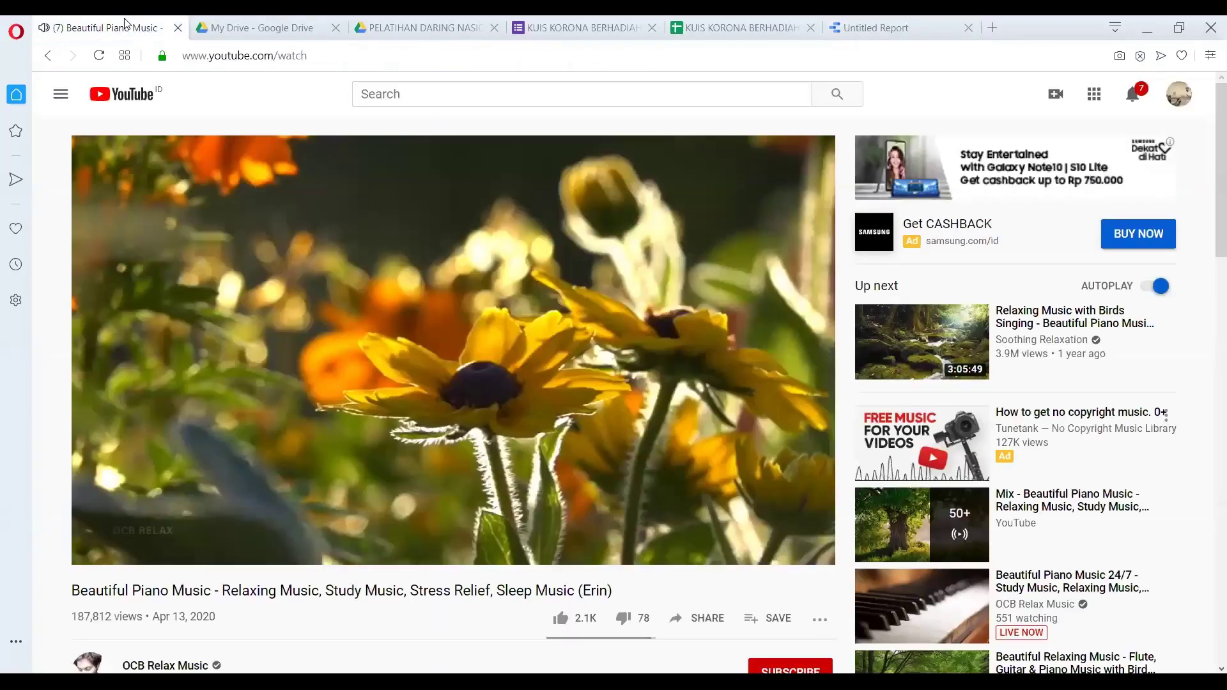
{"action": "key", "text": "ctrl+Tab"}
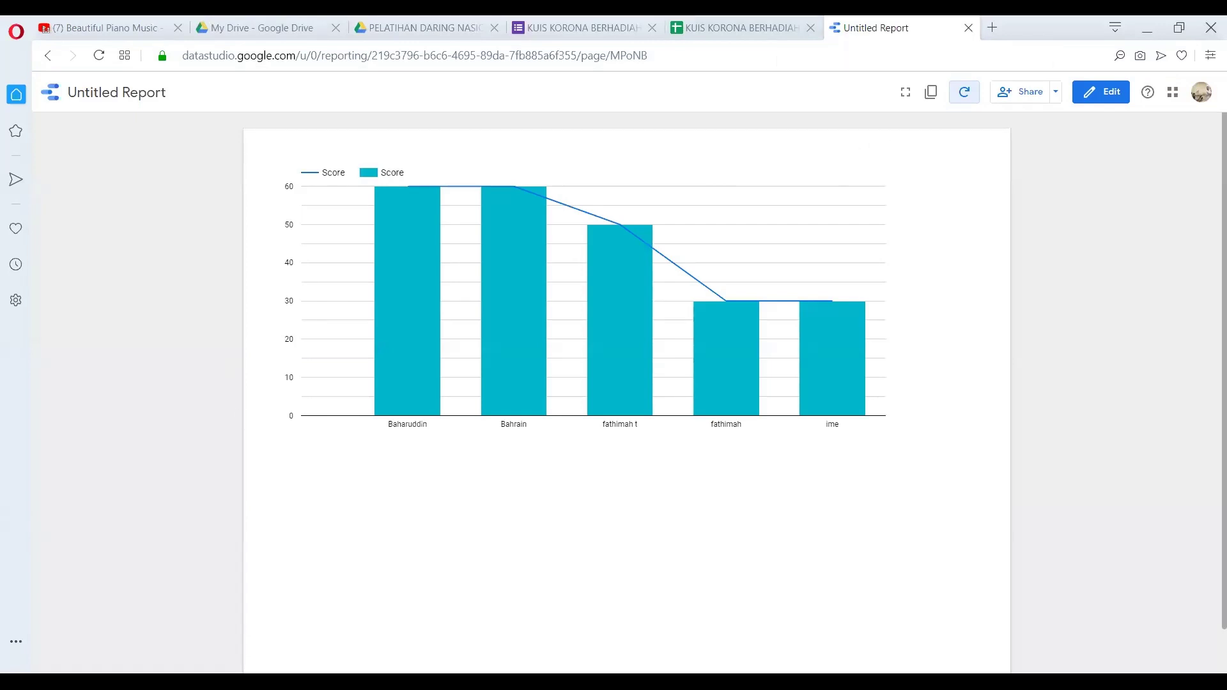
Refresh the report data four times until a 90-point respondent appears, giving nine bars
{"action": "left_click", "coordinate": [964, 93]}
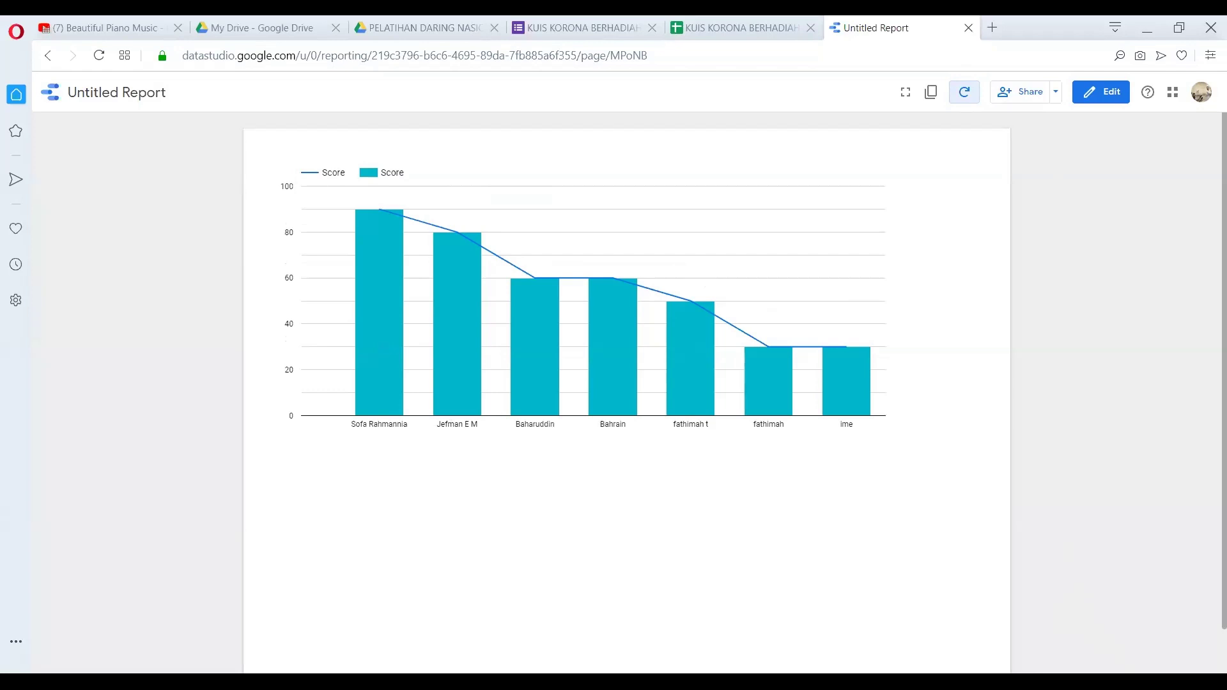
{"action": "left_click", "coordinate": [971, 96]}
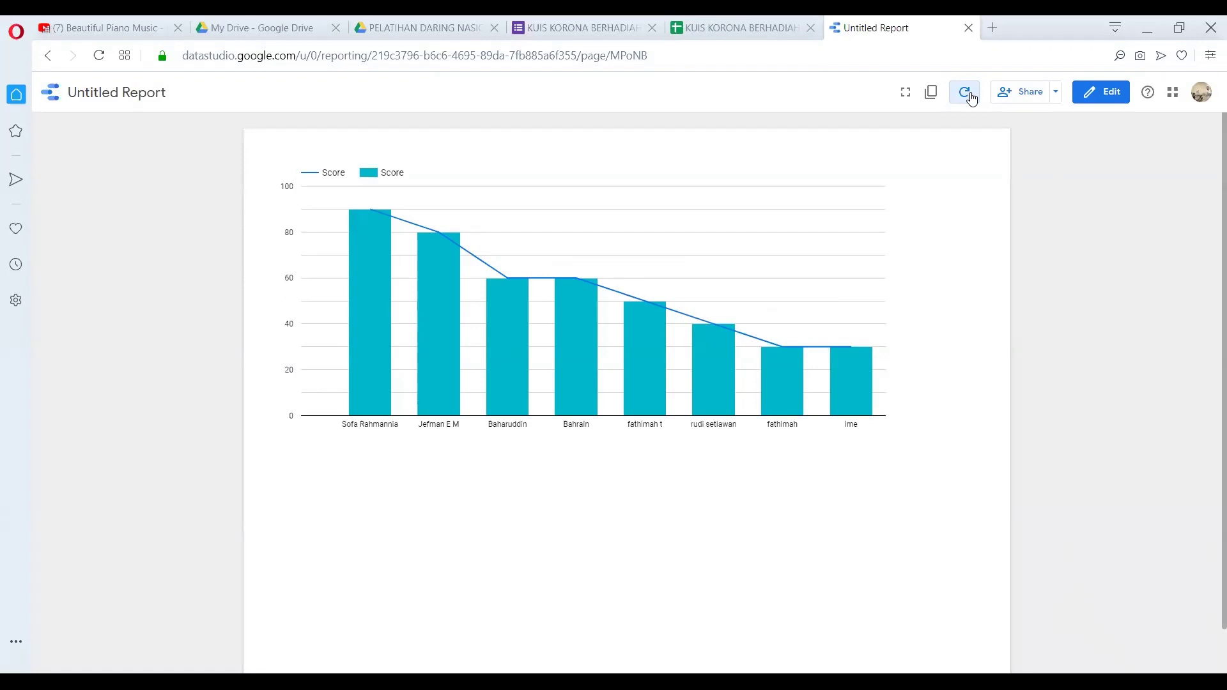
{"action": "left_click", "coordinate": [970, 96]}
{"action": "left_click", "coordinate": [963, 101]}
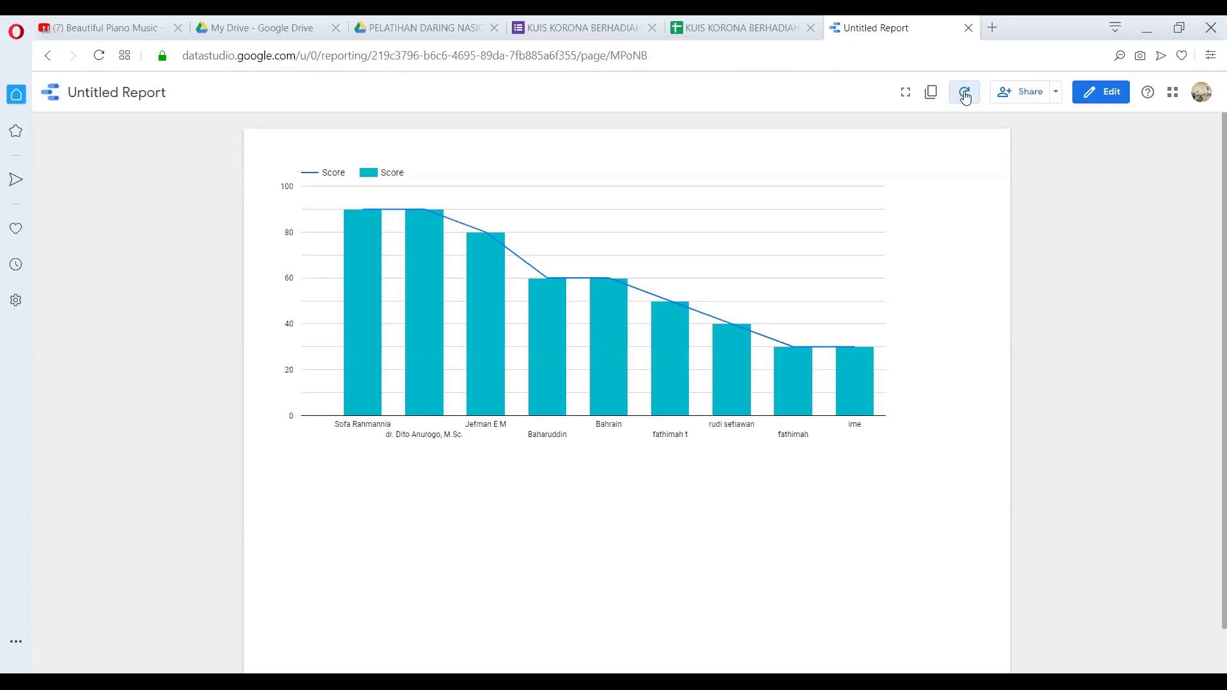
Refresh the Score chart three more times to pull in the latest quiz responses
{"action": "left_click", "coordinate": [965, 96]}
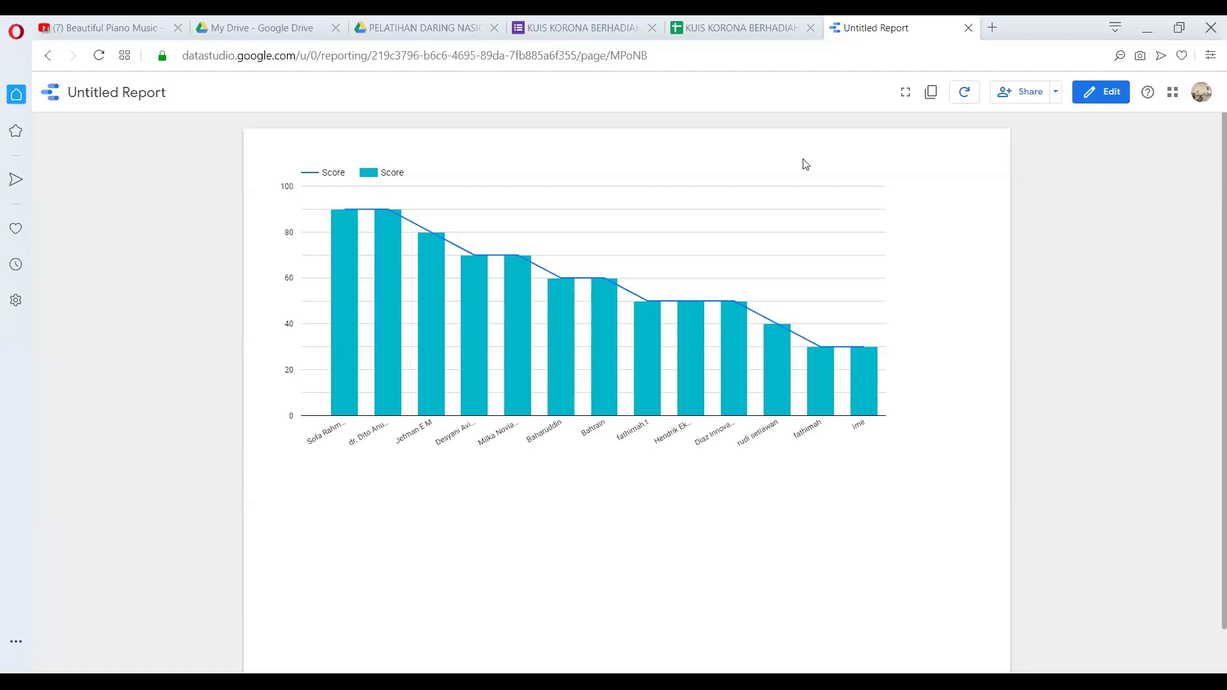
{"action": "left_click", "coordinate": [966, 101]}
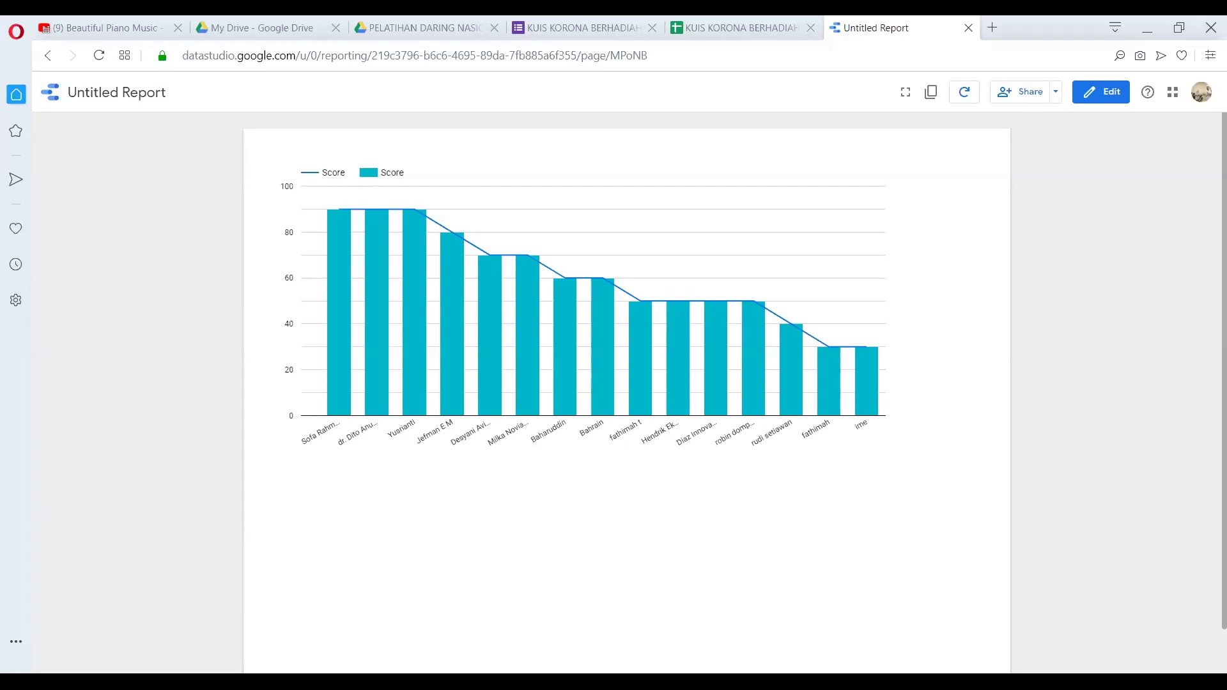
{"action": "left_click", "coordinate": [966, 98]}
Delete the five earliest responses, rows 2–6, from the responses sheet and return to the report
{"action": "key", "text": "ctrl+shift+Tab"}
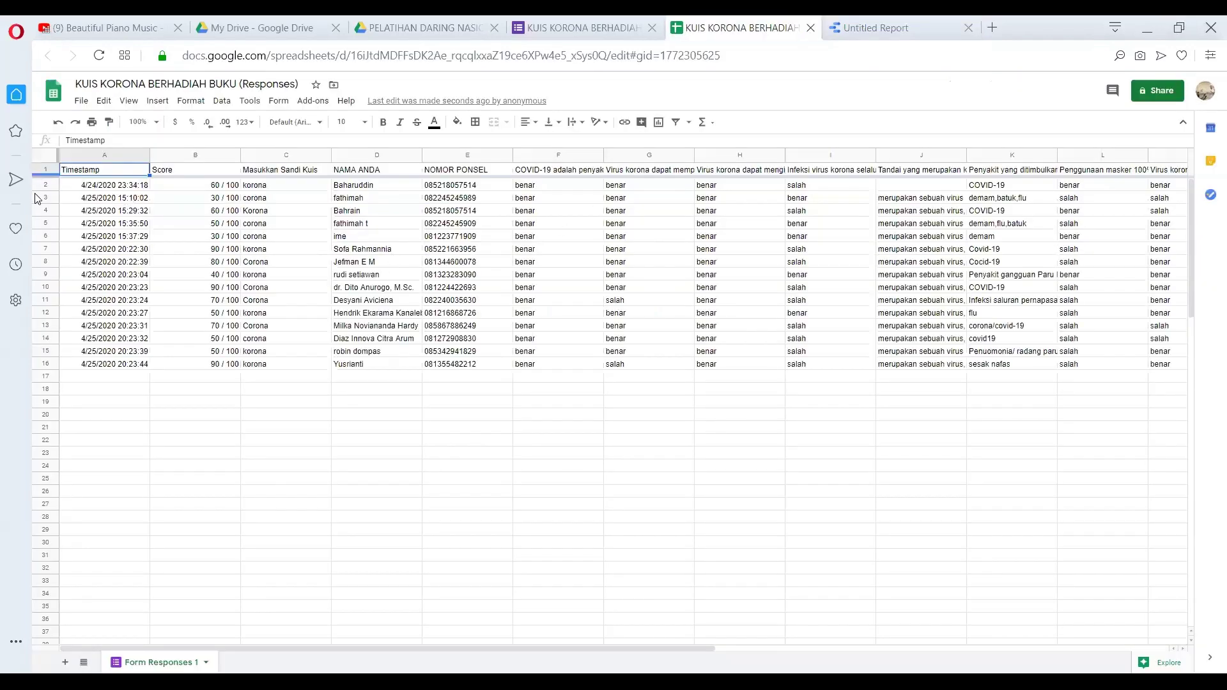
{"action": "left_click_drag", "start_coordinate": [45, 186], "coordinate": [51, 228]}
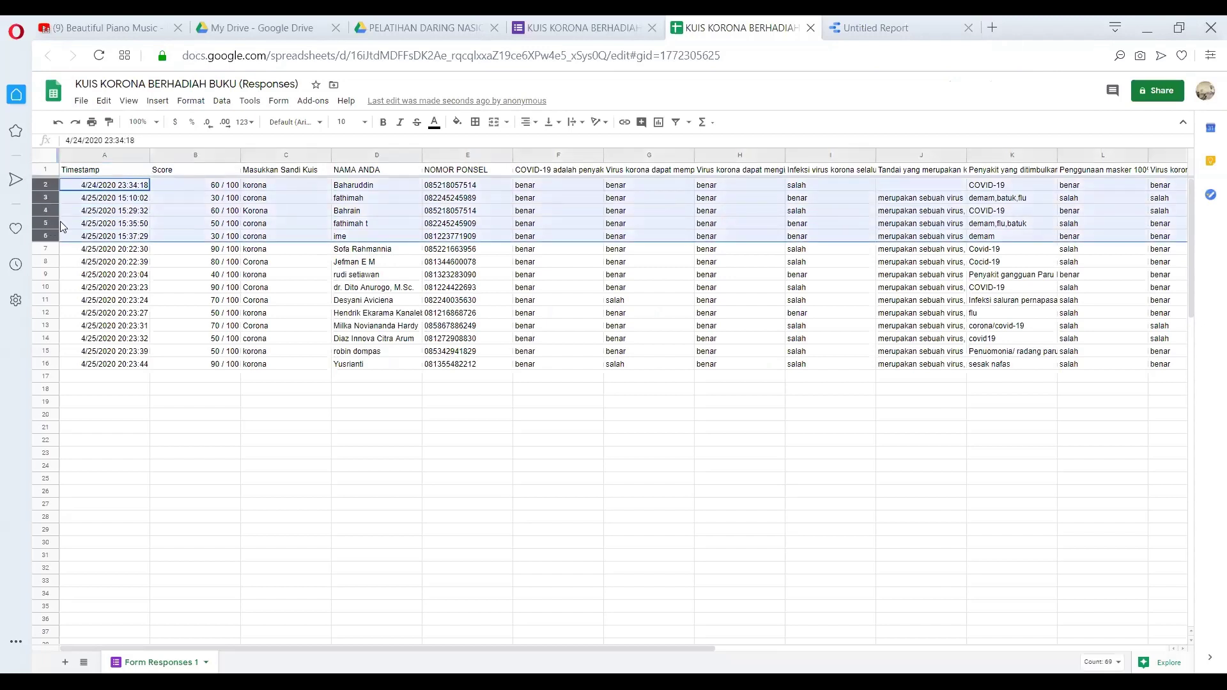
{"action": "right_click", "coordinate": [49, 212]}
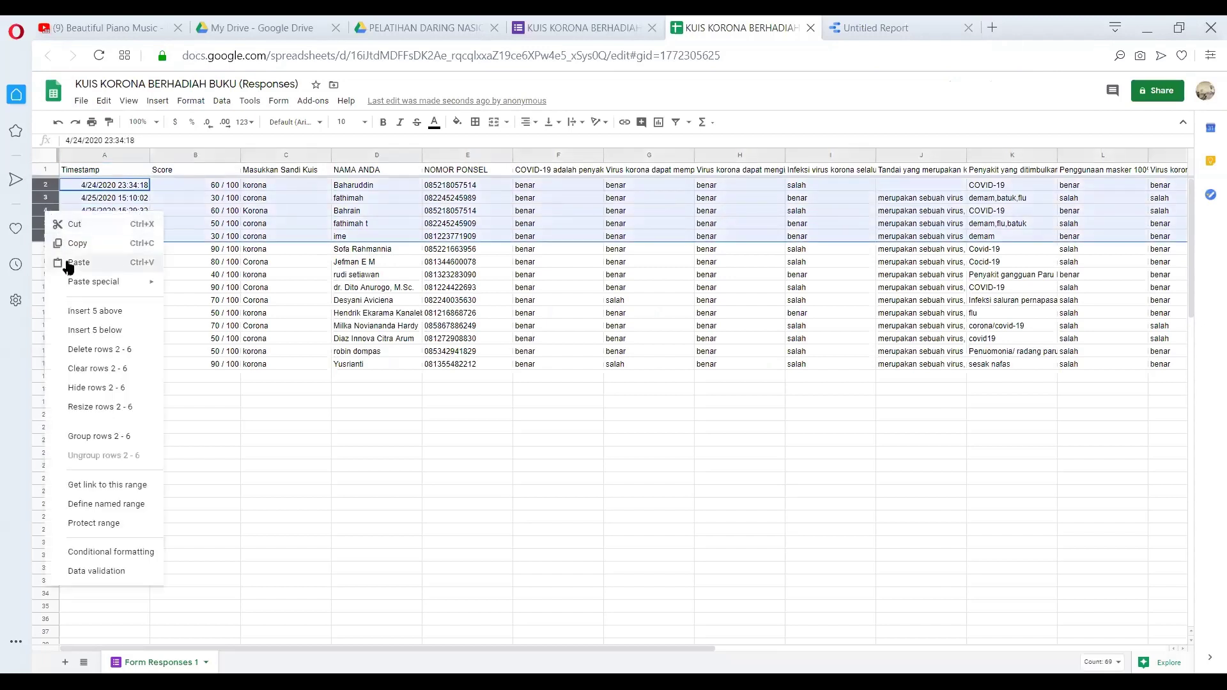
{"action": "left_click", "coordinate": [100, 350]}
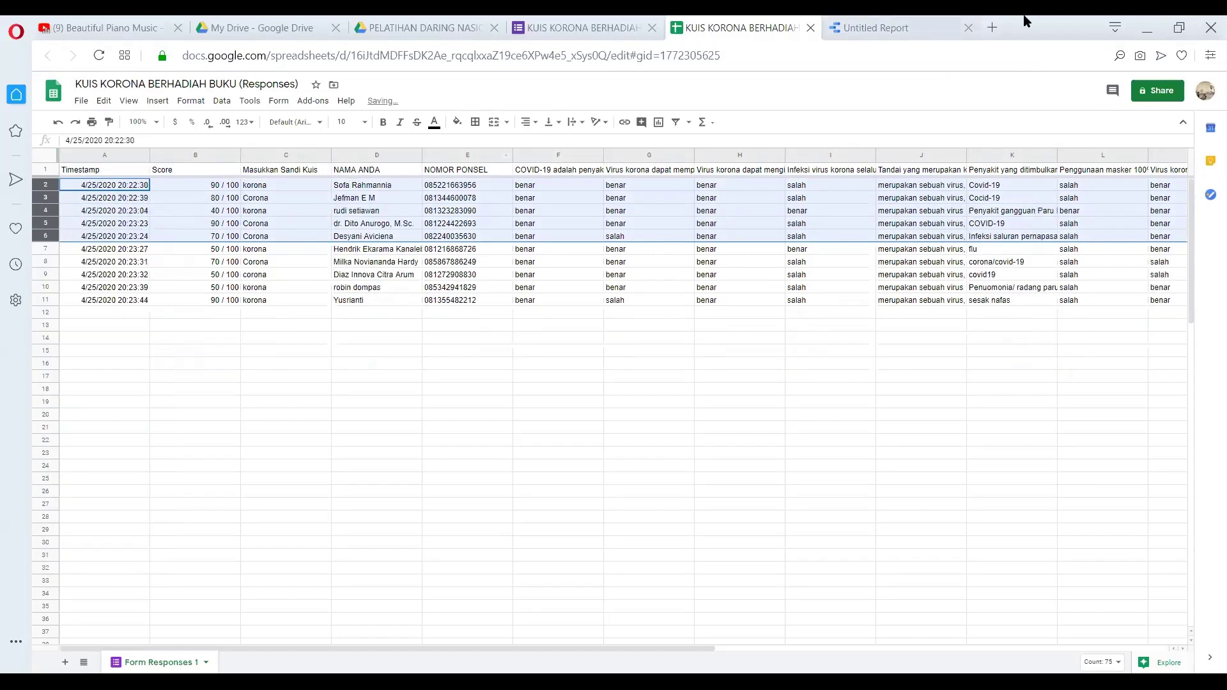
{"action": "left_click", "coordinate": [930, 31]}
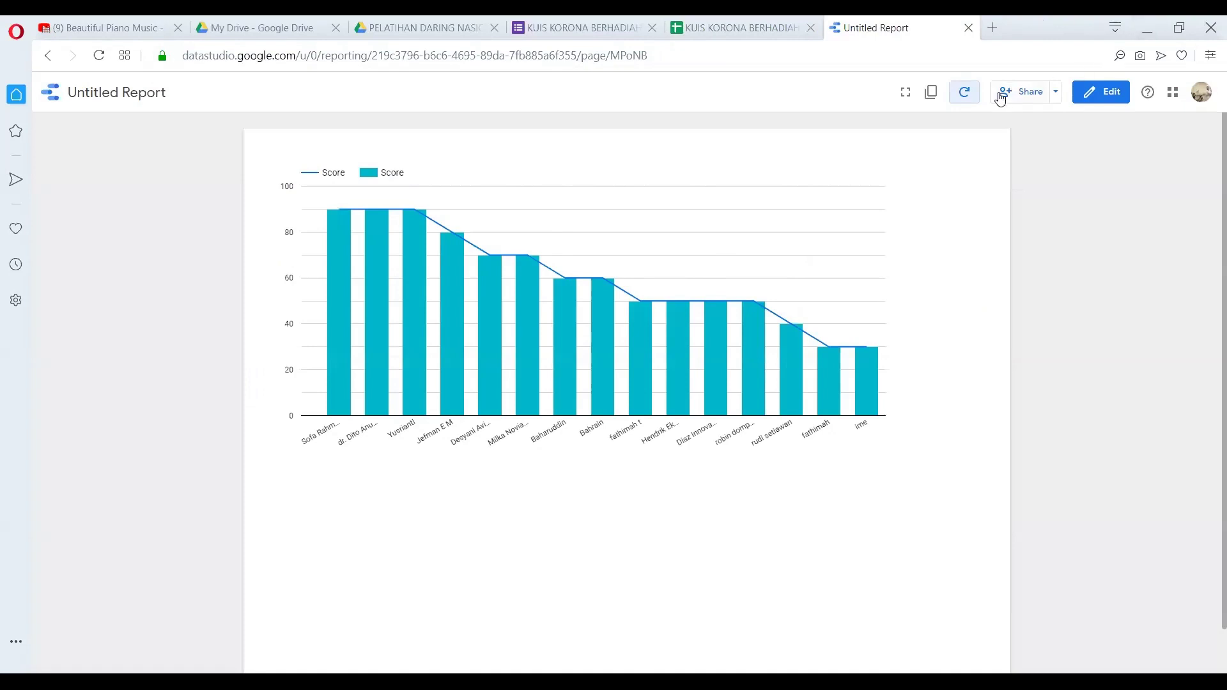
Refresh the report, clear the rows 2–6 selection in the sheet, and refresh twice more
{"action": "left_click", "coordinate": [976, 93]}
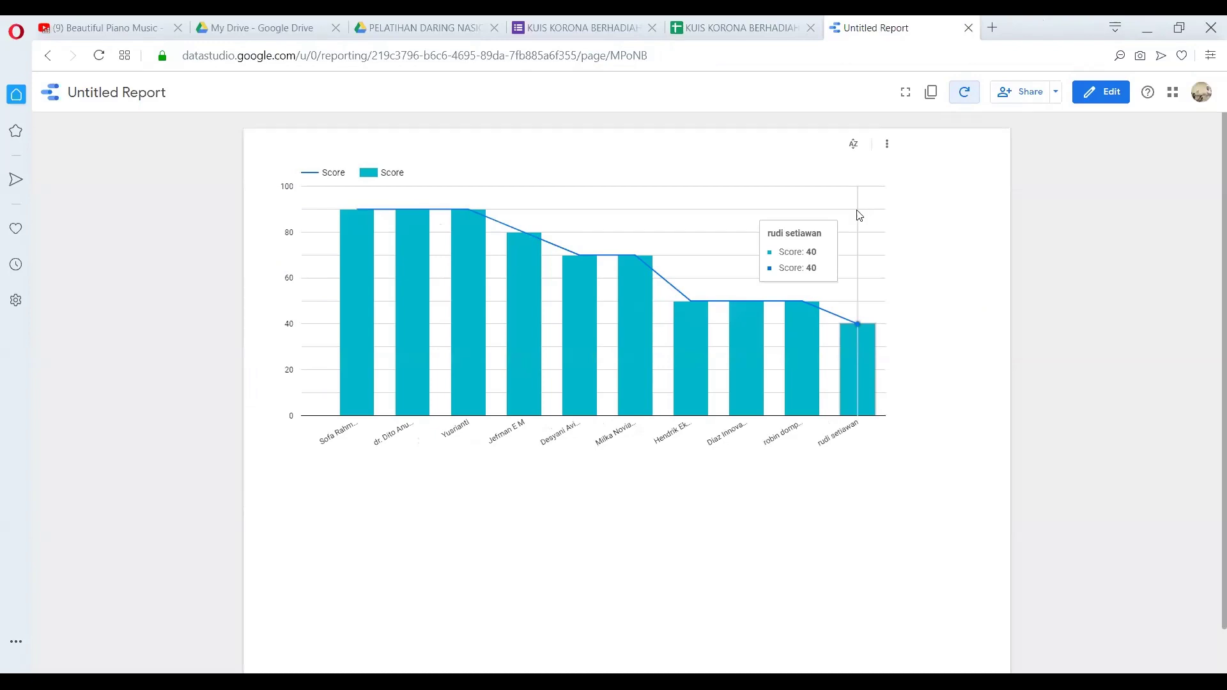
{"action": "left_click", "coordinate": [767, 28]}
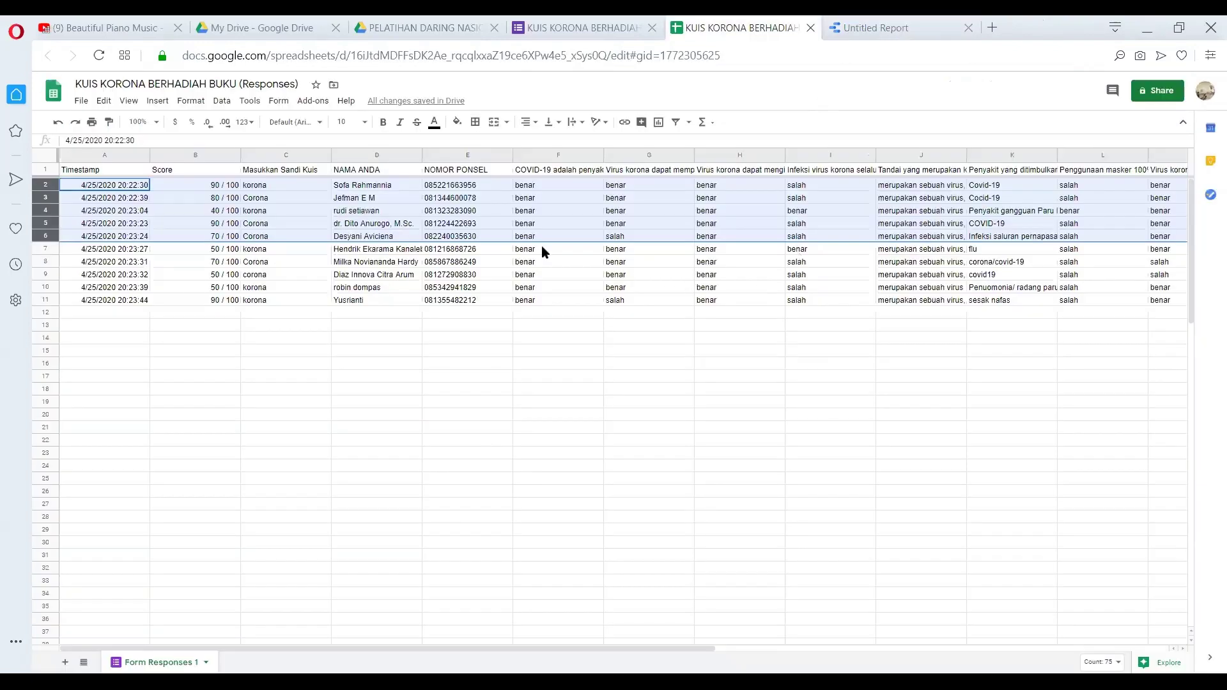
{"action": "left_click", "coordinate": [531, 197]}
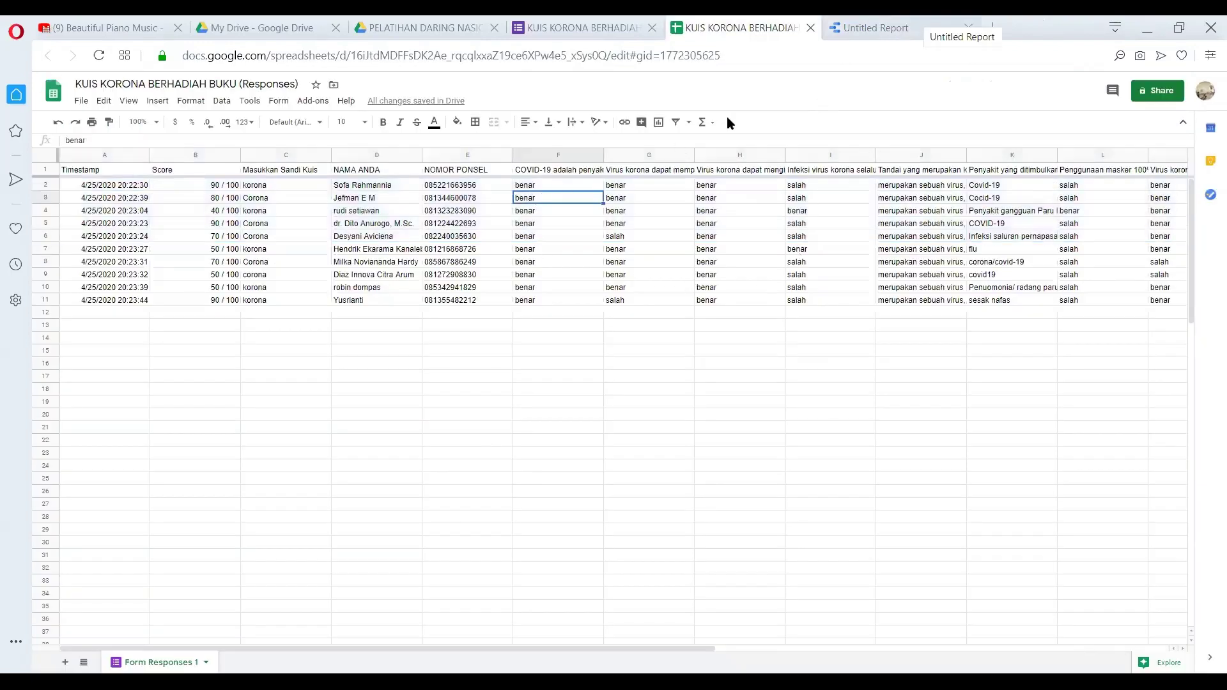
{"action": "left_click", "coordinate": [875, 27]}
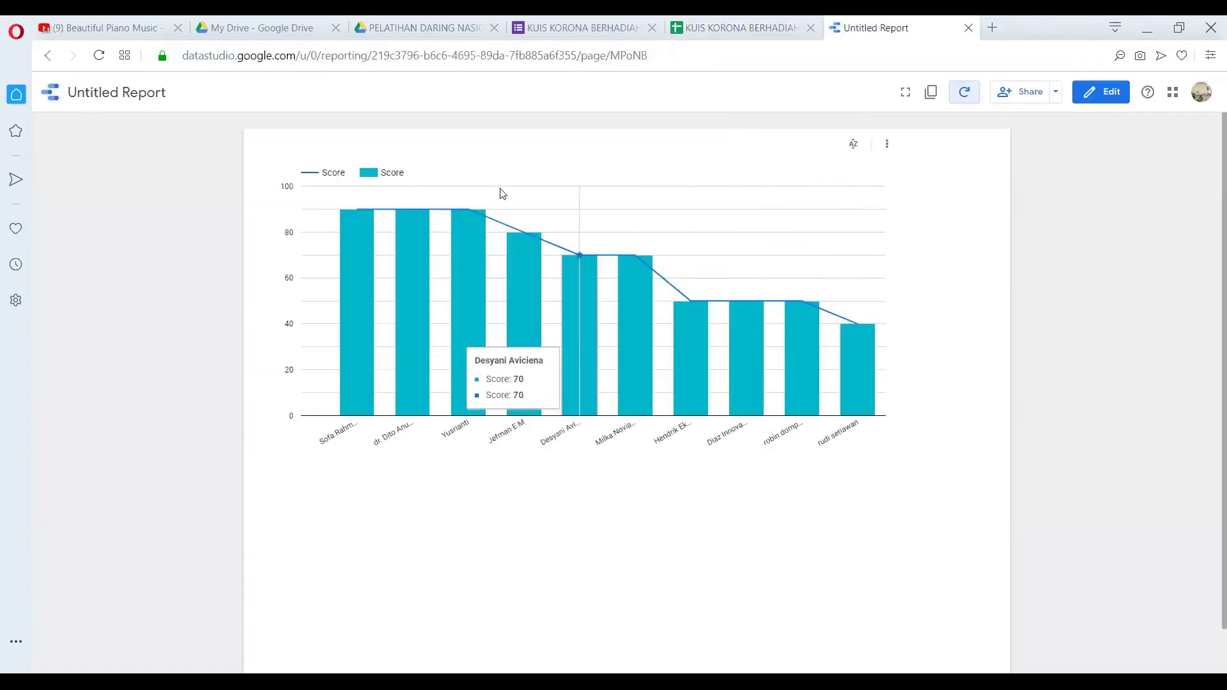
{"action": "left_click", "coordinate": [967, 94]}
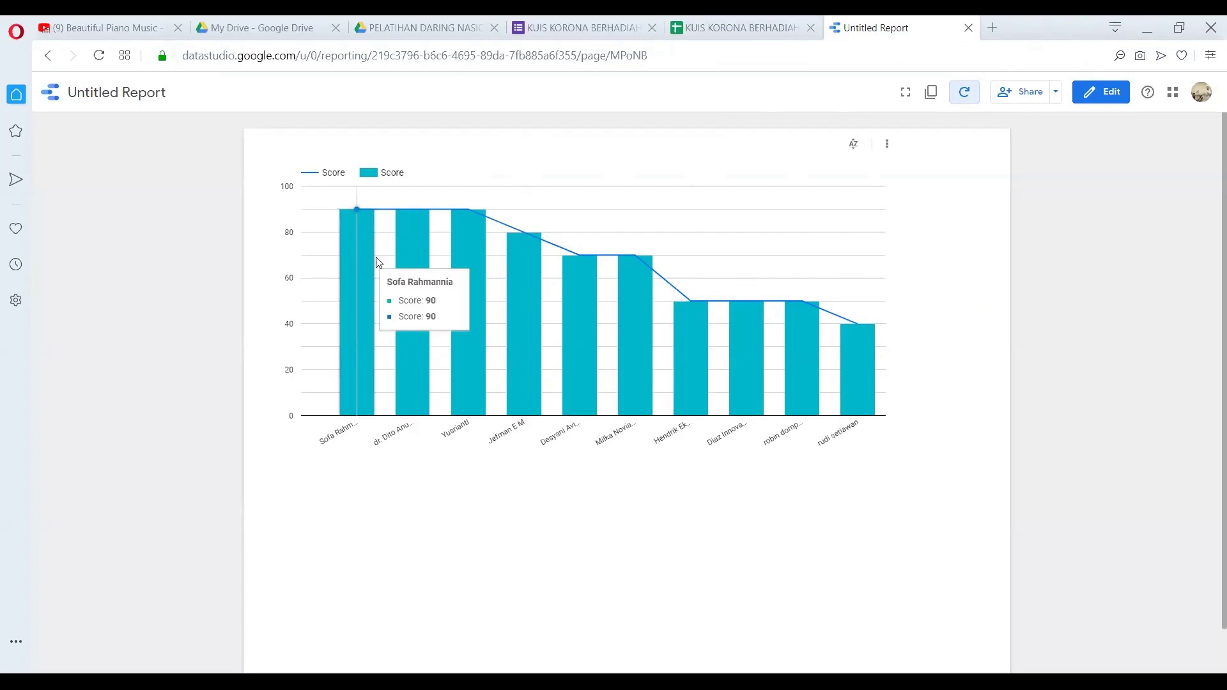
{"action": "mouse_move", "coordinate": [524, 279]}
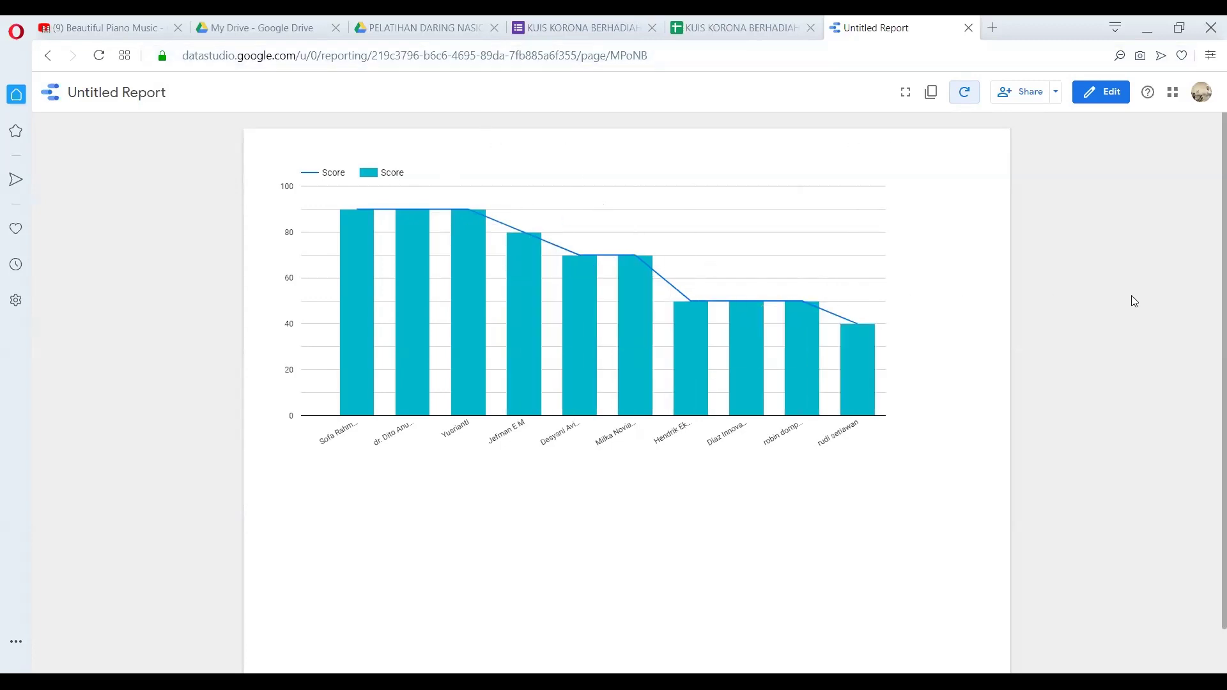
{"action": "left_click", "coordinate": [961, 96]}
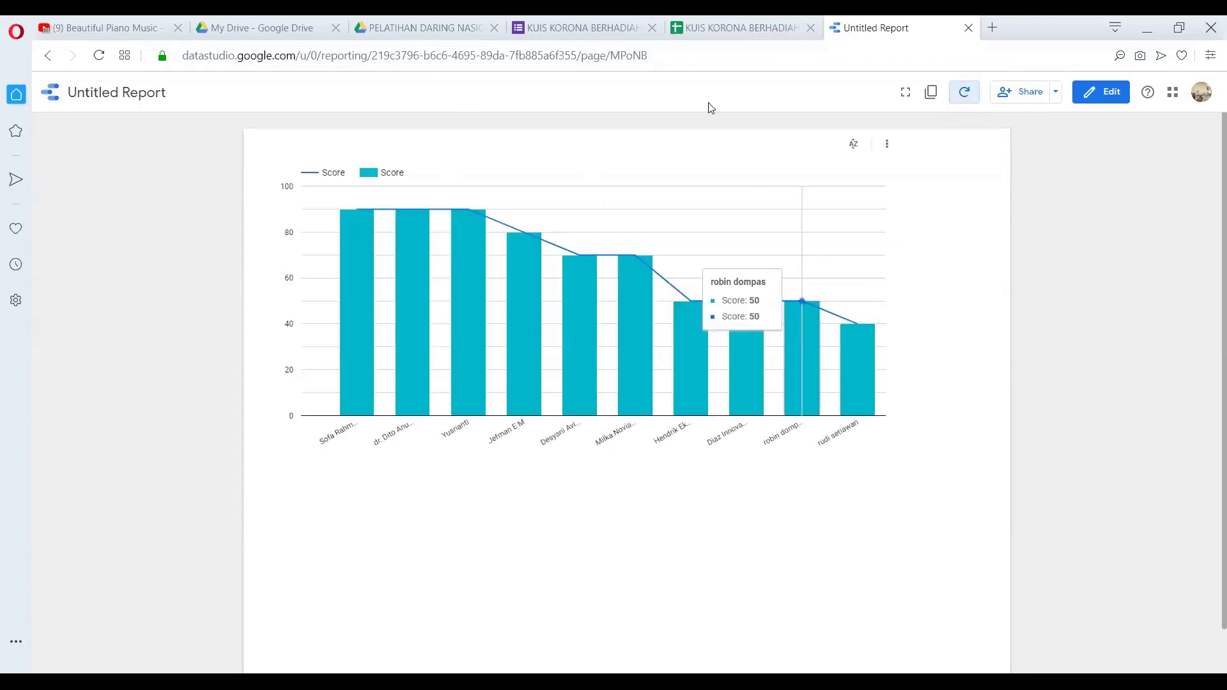
Reload the responses sheet, then refresh the report to show ten respondents' bars full screen
{"action": "left_click", "coordinate": [711, 29]}
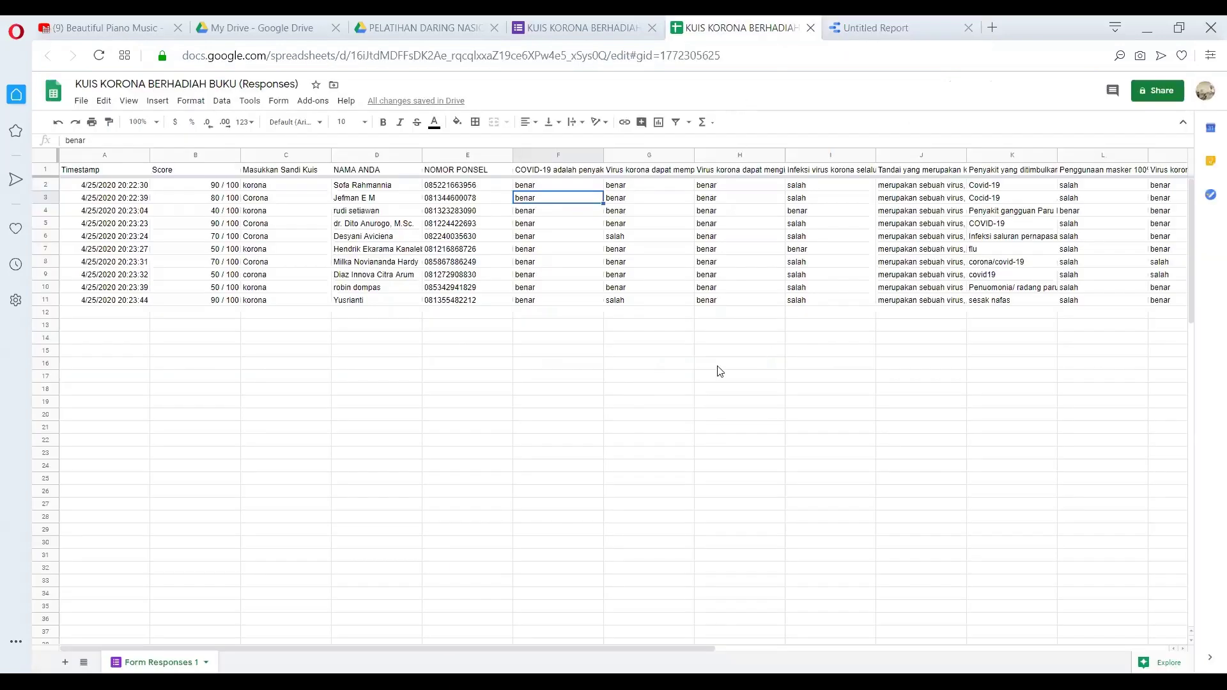
{"action": "left_click", "coordinate": [99, 56]}
{"action": "left_click", "coordinate": [935, 21]}
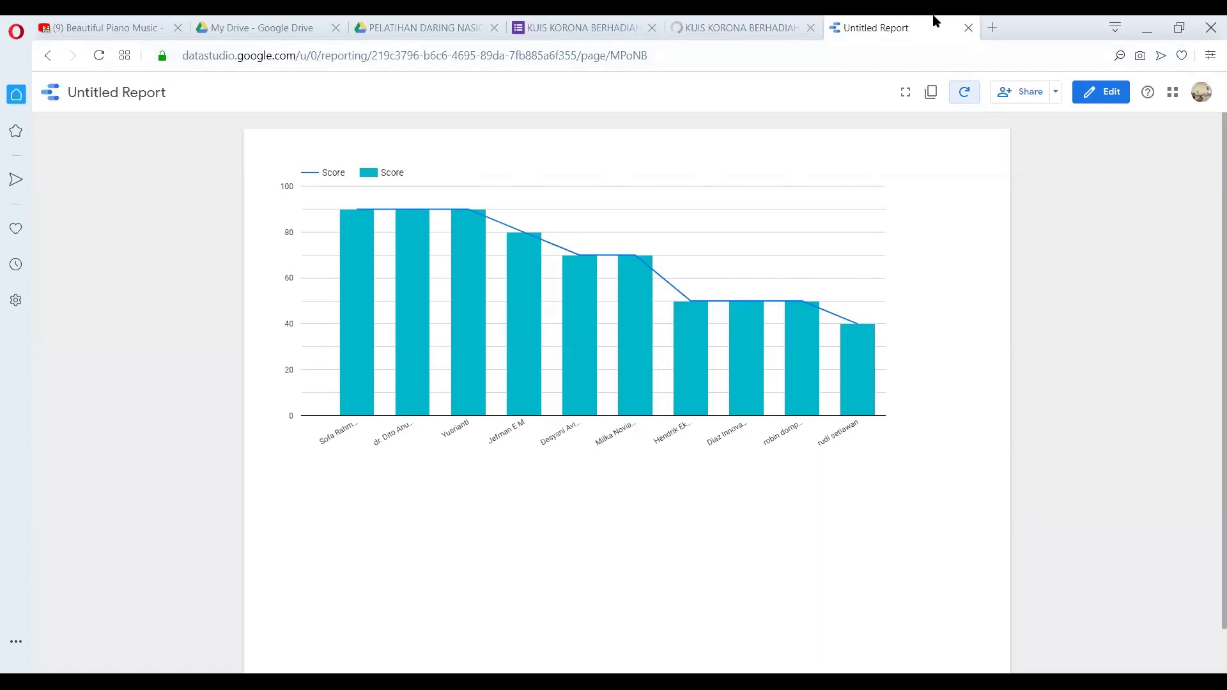
{"action": "key", "text": "ctrl+Tab"}
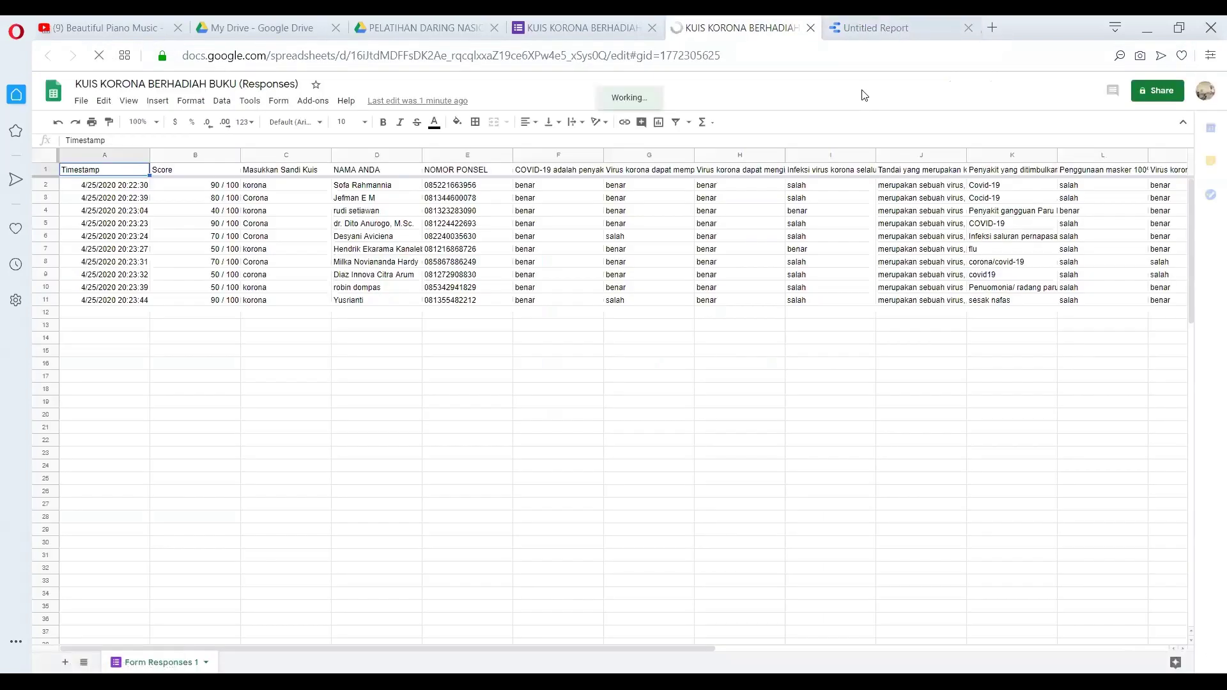
{"action": "key", "text": "ctrl+Tab"}
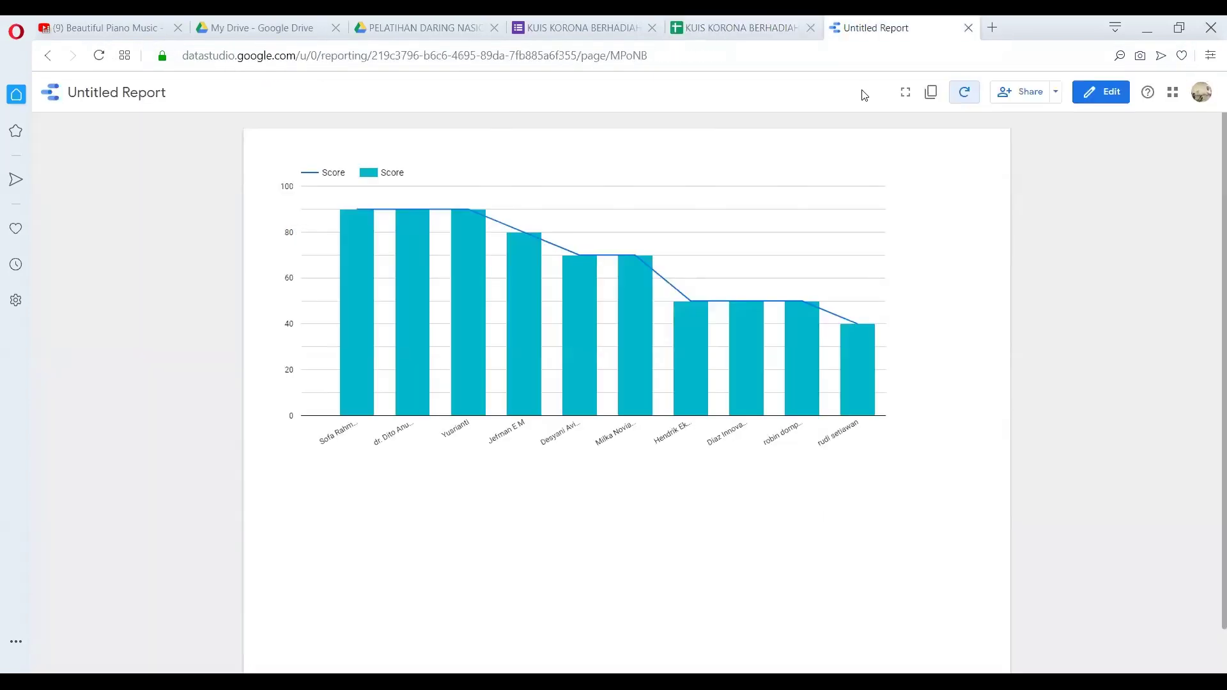
{"action": "left_click", "coordinate": [967, 93]}
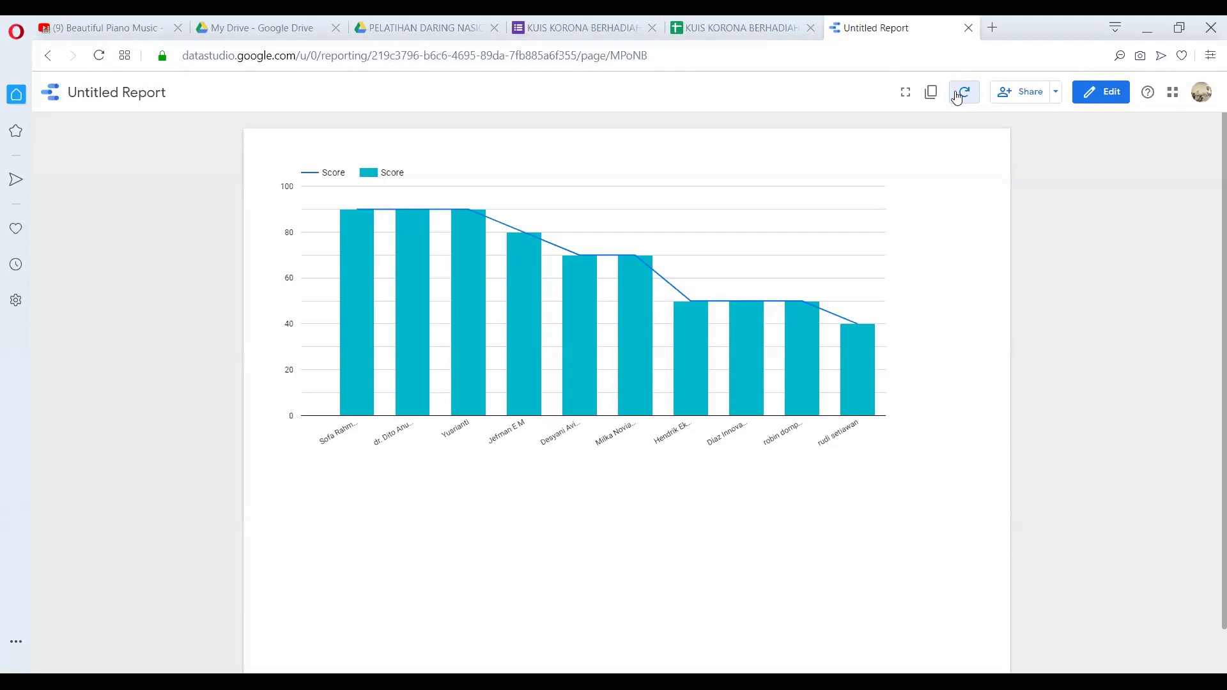
{"action": "left_click", "coordinate": [903, 100]}
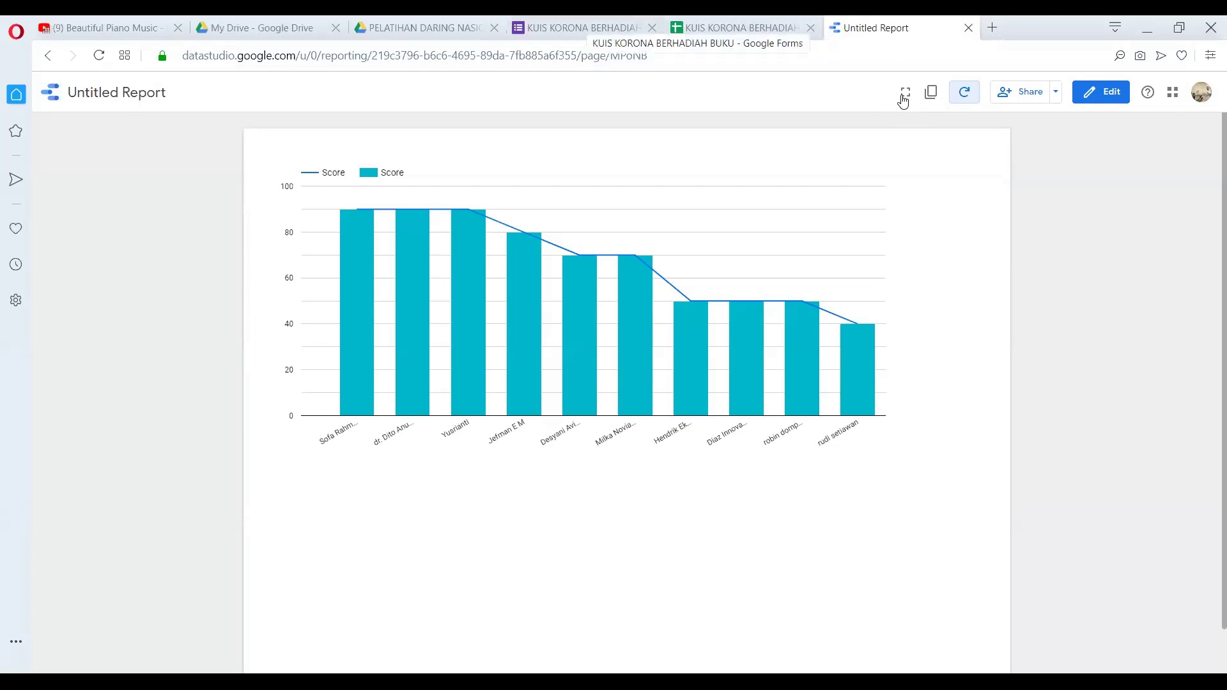
{"action": "left_click", "coordinate": [588, 27]}
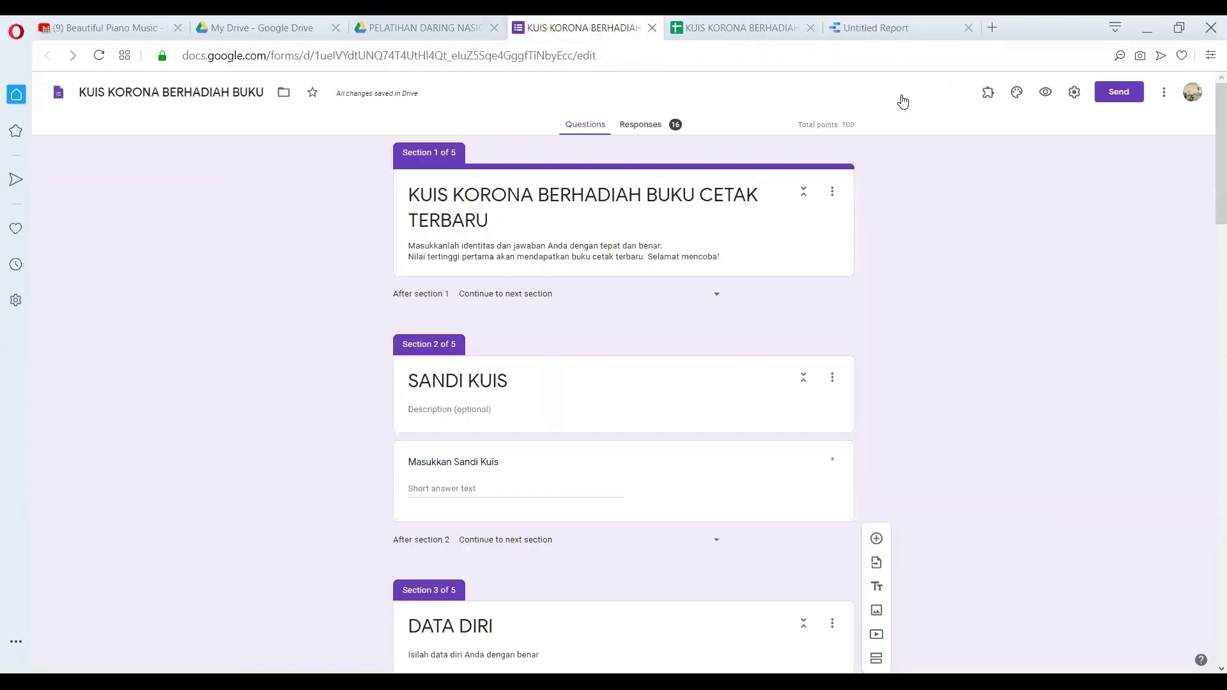
View the PELATIHAN DARING NASIONAL II Drive folder, then return to the Untitled Report score chart
{"action": "left_click", "coordinate": [422, 27]}
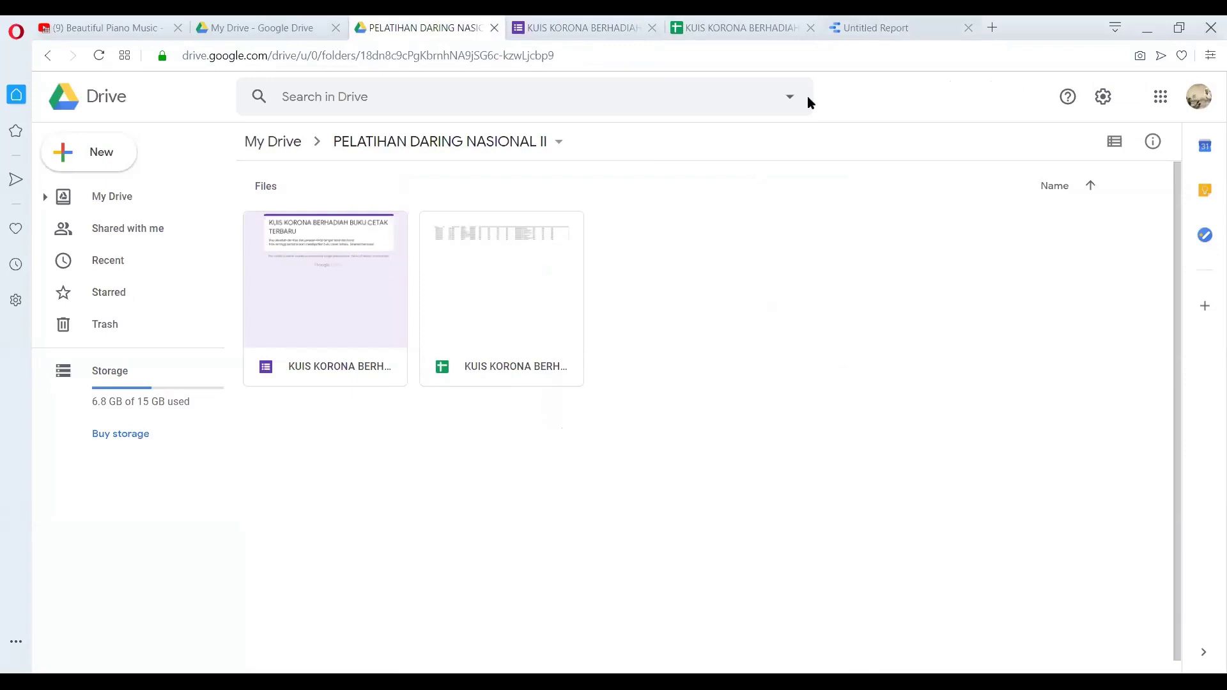
{"action": "left_click", "coordinate": [882, 28]}
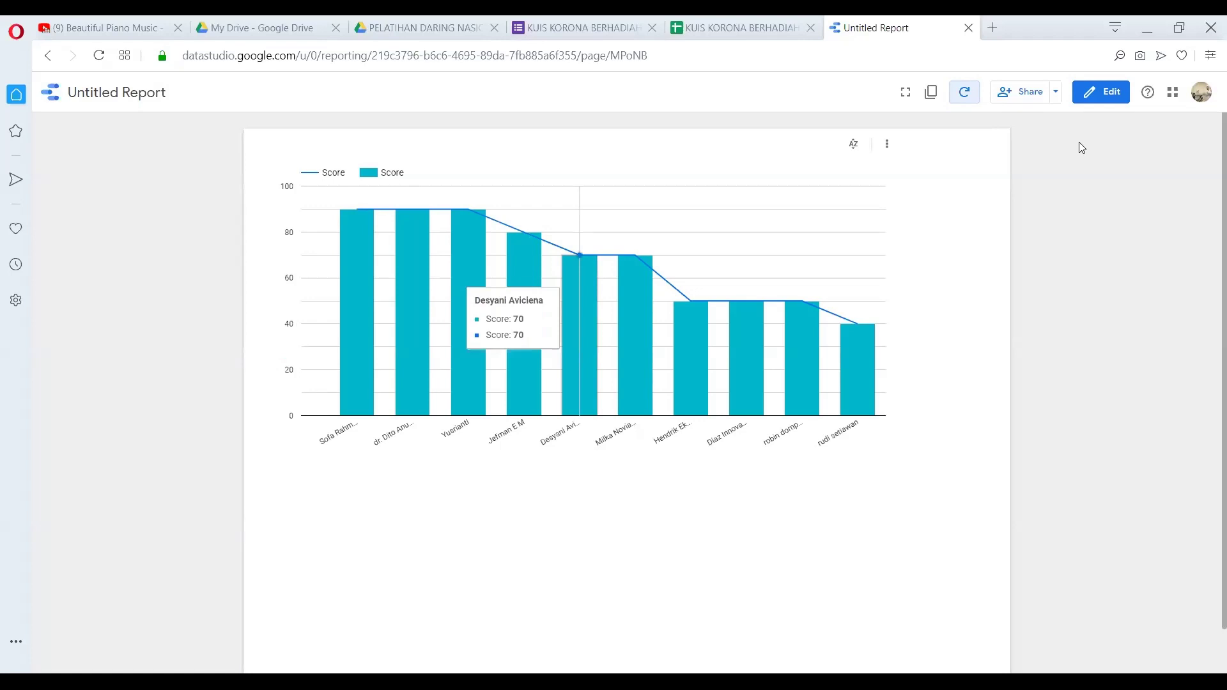
Refresh the Data Studio report until the eleventh respondent's score of 30 appears in the chart
{"action": "left_click", "coordinate": [965, 97]}
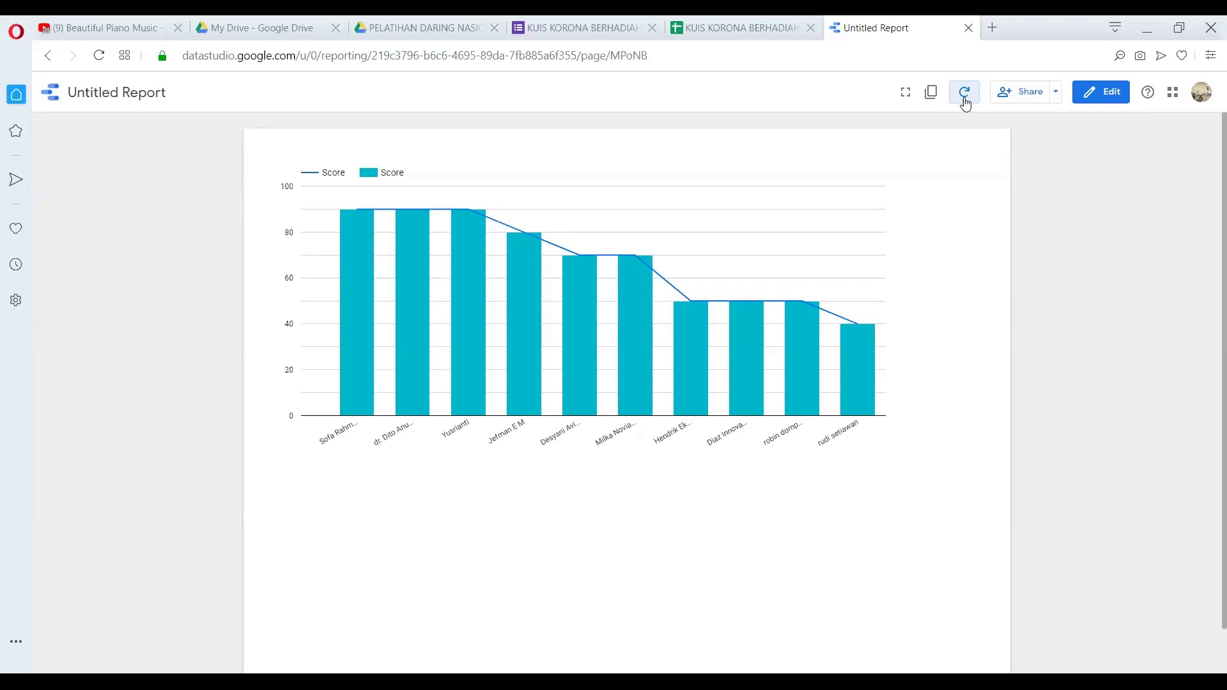
{"action": "left_click", "coordinate": [964, 93]}
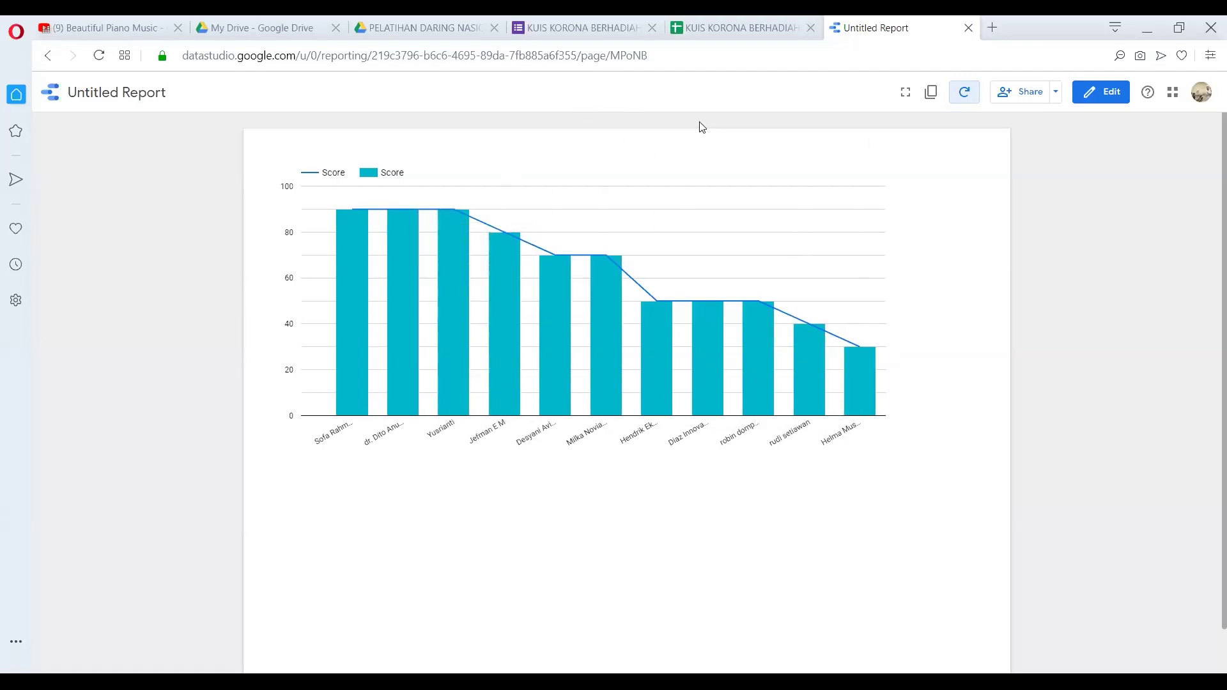
Review the quiz's summary of all responses in Google Forms
{"action": "key", "text": "ctrl+Tab"}
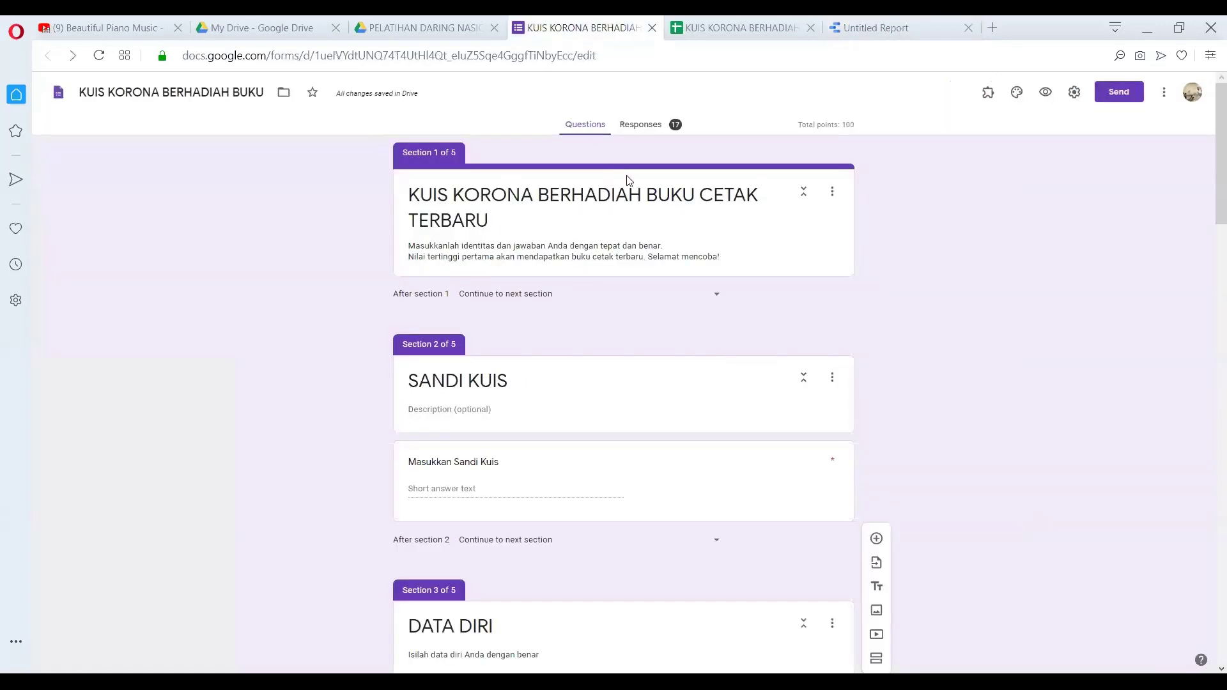
{"action": "left_click", "coordinate": [654, 126]}
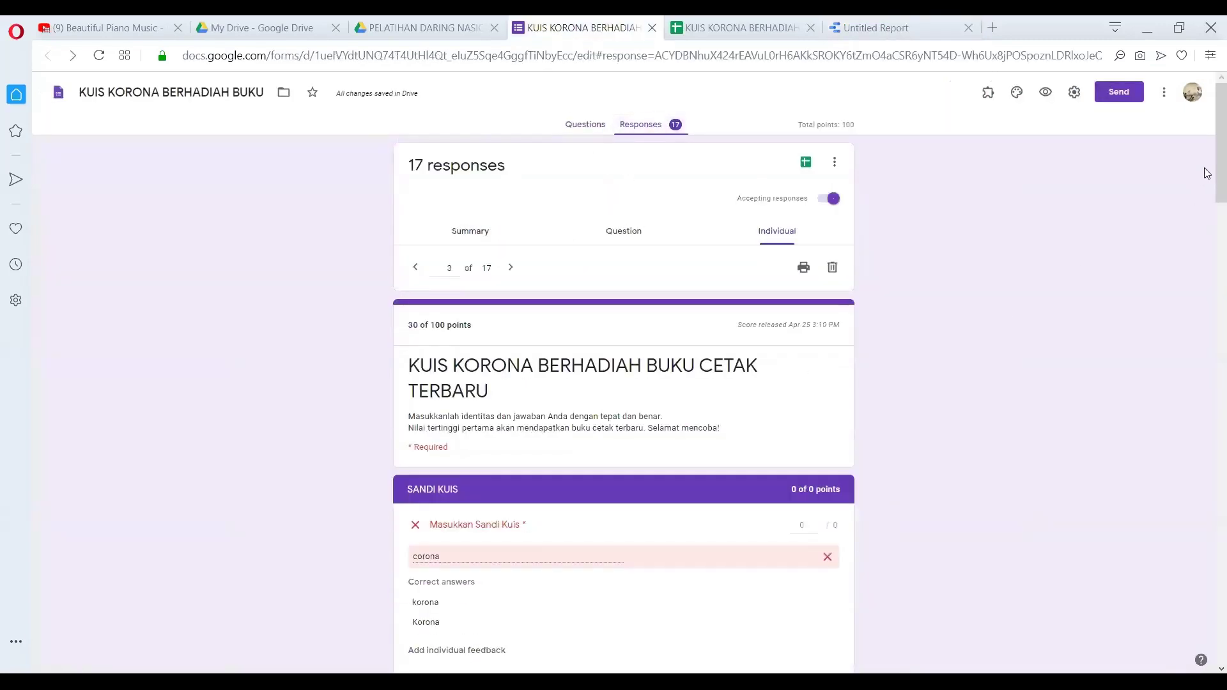
{"action": "left_click", "coordinate": [470, 231]}
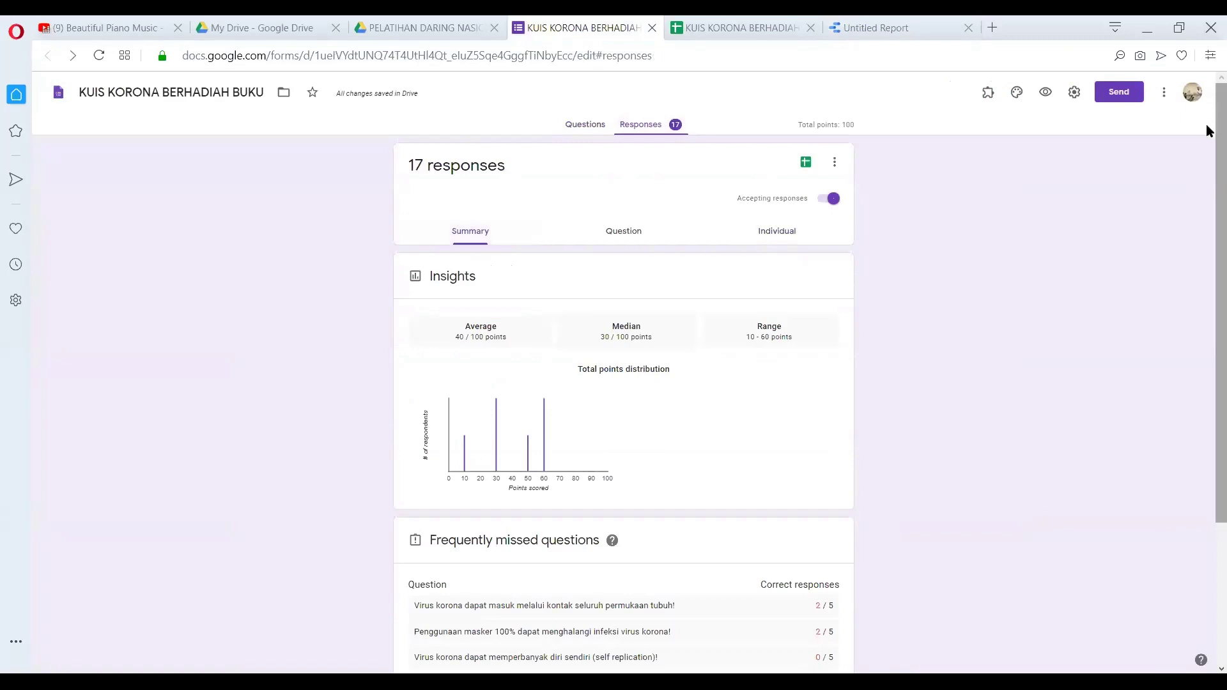
{"action": "left_click_drag", "start_coordinate": [1220, 195], "coordinate": [1220, 300]}
{"action": "scroll", "coordinate": [779, 464], "scroll_direction": "down", "scroll_amount": 10}
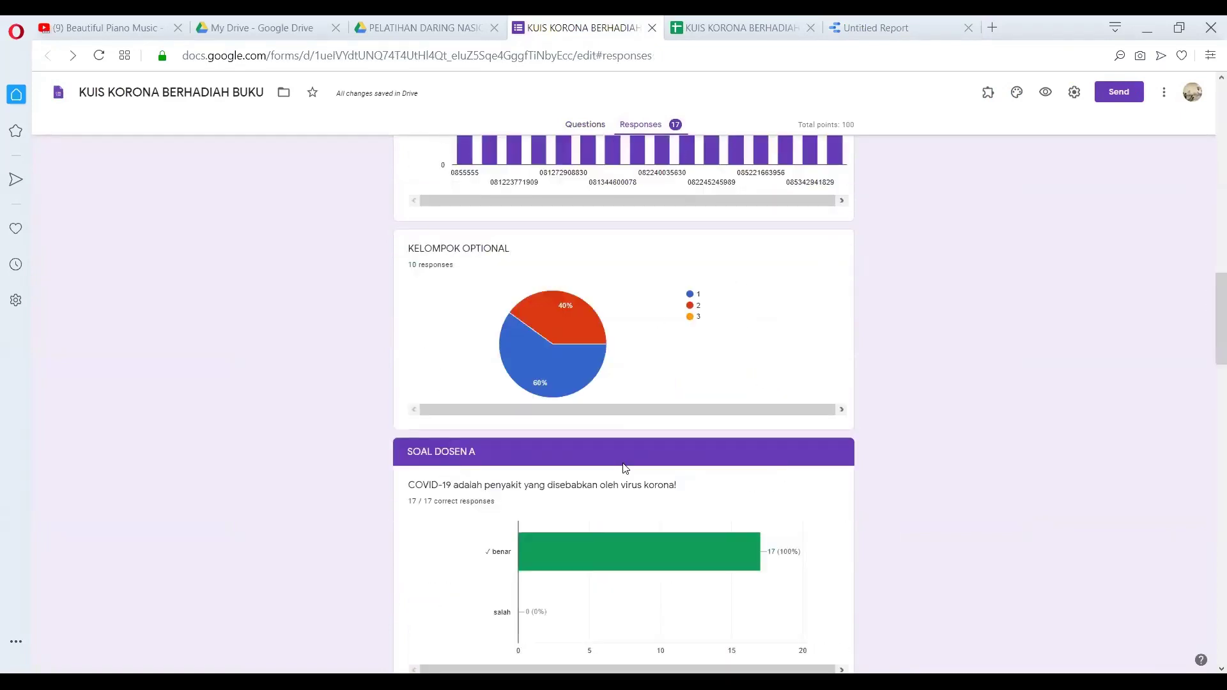
{"action": "scroll", "coordinate": [627, 463], "scroll_direction": "down", "scroll_amount": 4}
{"action": "scroll", "coordinate": [630, 447], "scroll_direction": "down", "scroll_amount": 3}
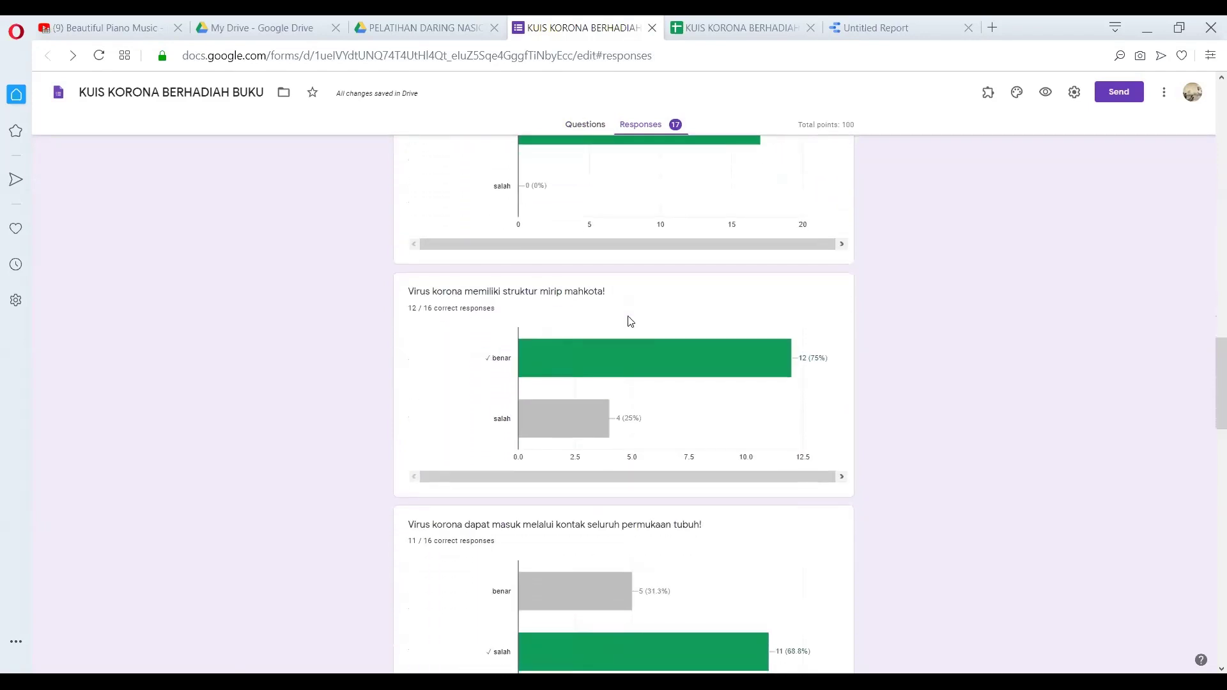
{"action": "scroll", "coordinate": [626, 369], "scroll_direction": "up", "scroll_amount": 1}
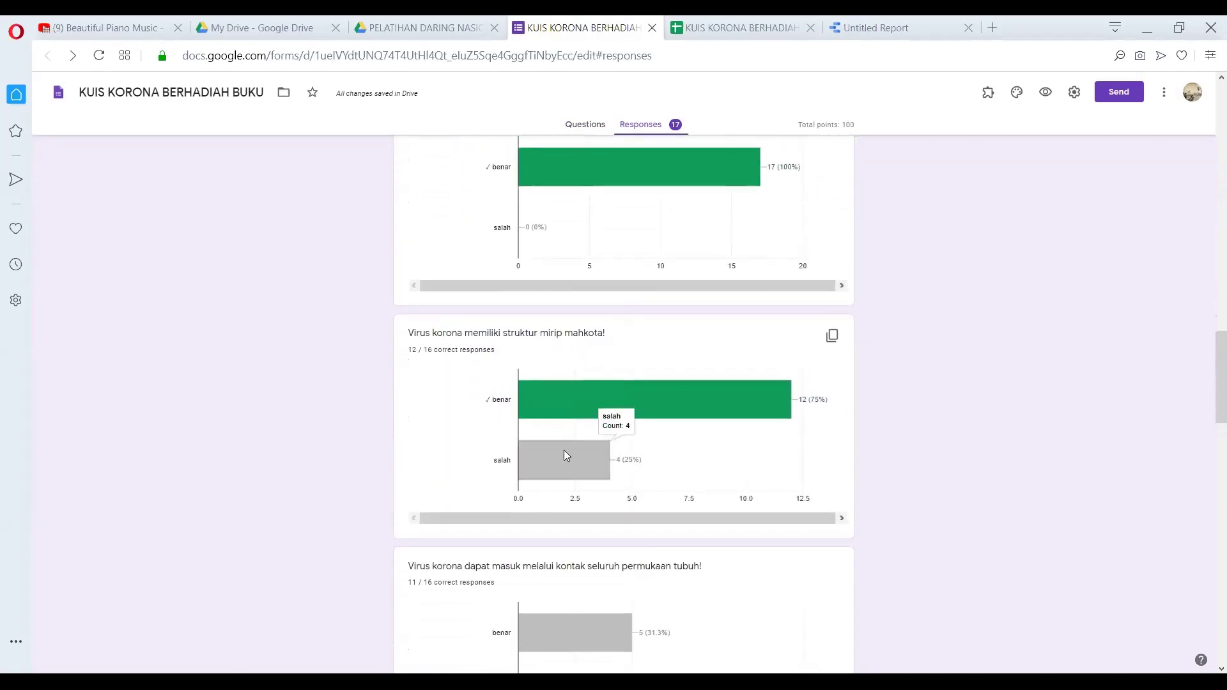
{"action": "scroll", "coordinate": [639, 415], "scroll_direction": "down", "scroll_amount": 1}
{"action": "scroll", "coordinate": [659, 384], "scroll_direction": "up", "scroll_amount": 1}
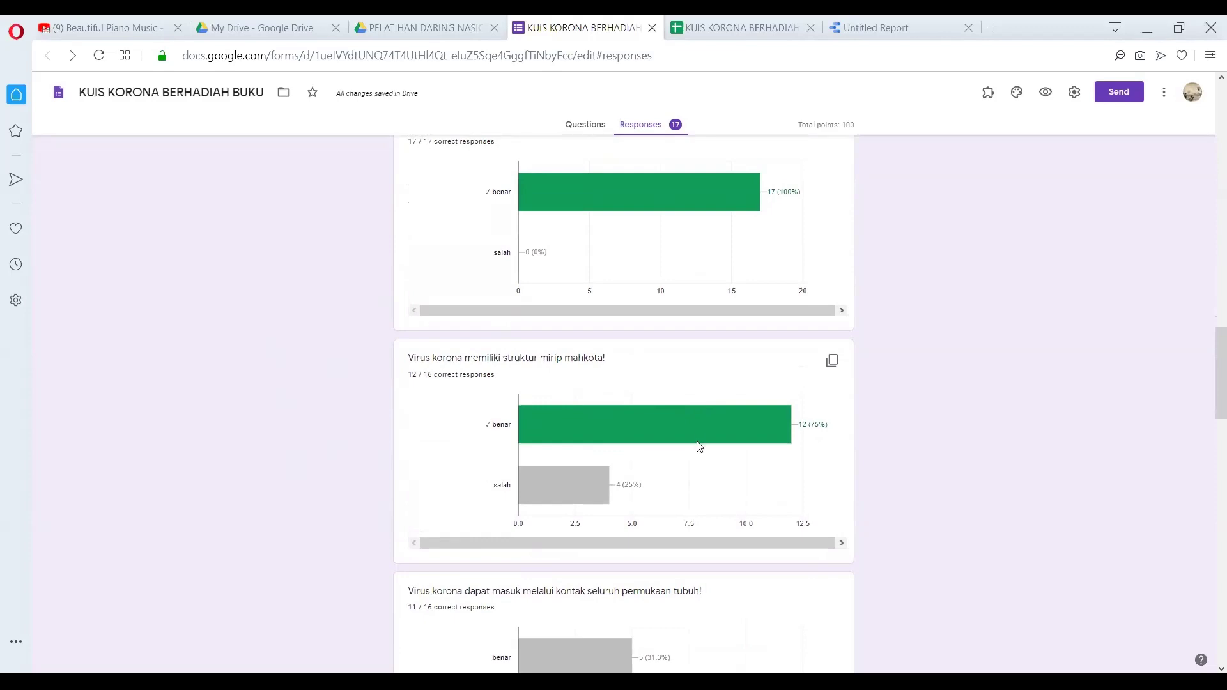
{"action": "mouse_move", "coordinate": [670, 426]}
{"action": "scroll", "coordinate": [715, 396], "scroll_direction": "up", "scroll_amount": 10}
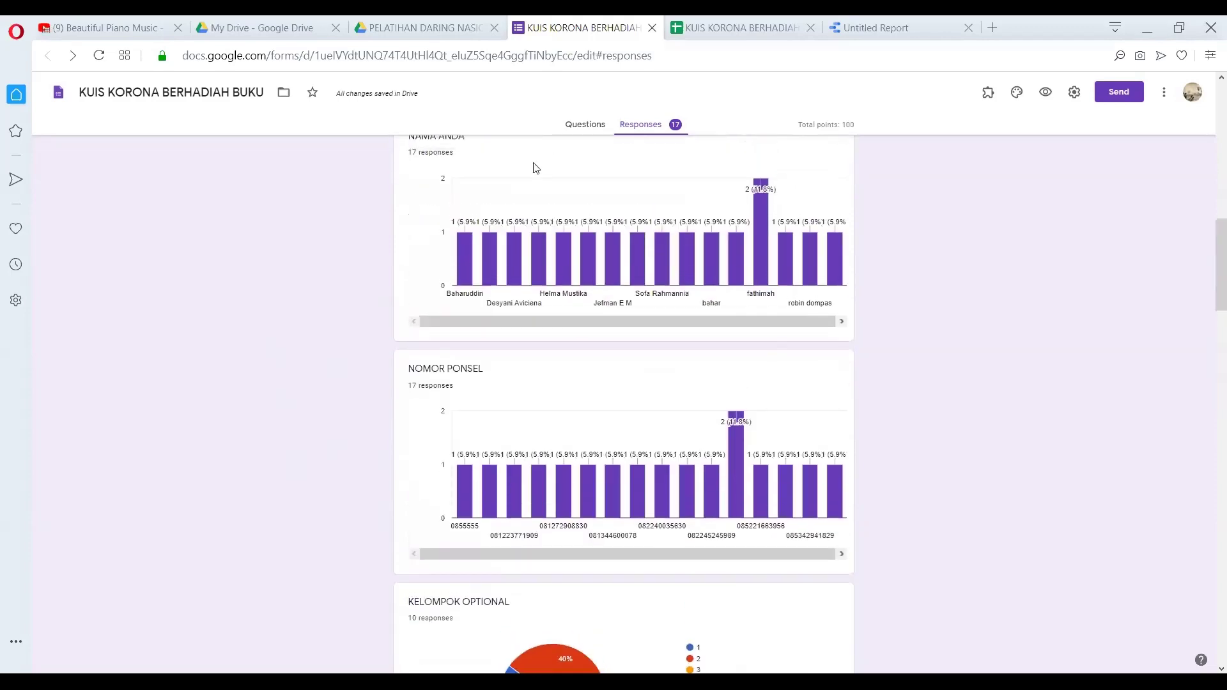
{"action": "scroll", "coordinate": [910, 402], "scroll_direction": "up", "scroll_amount": 5}
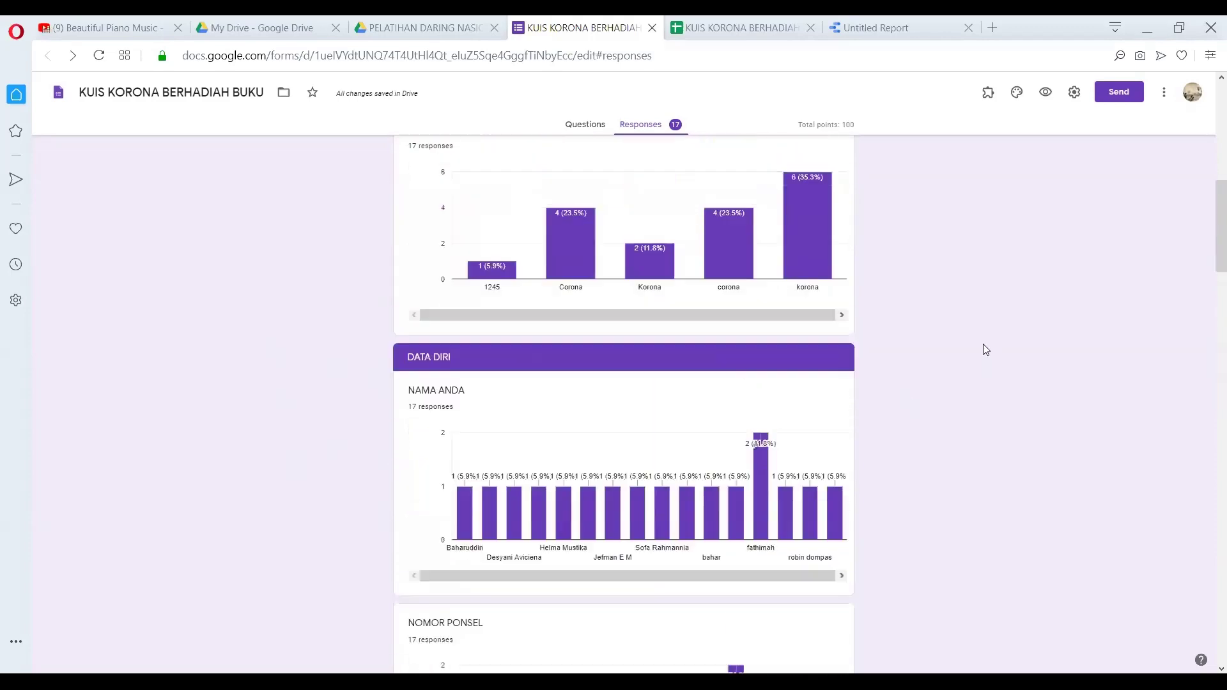
{"action": "scroll", "coordinate": [982, 347], "scroll_direction": "down", "scroll_amount": 1}
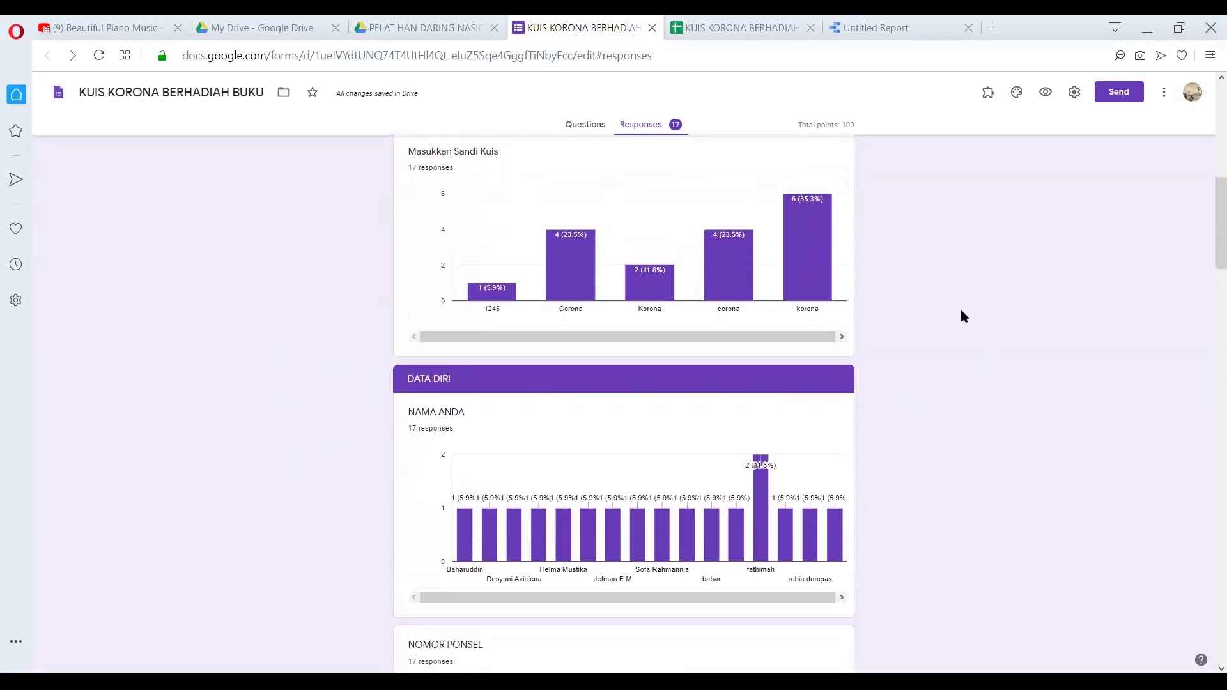
Glance at the Data Studio score report and responses spreadsheet, then go to the PELATIHAN DARING NASIONAL II Drive folder
{"action": "left_click", "coordinate": [905, 26]}
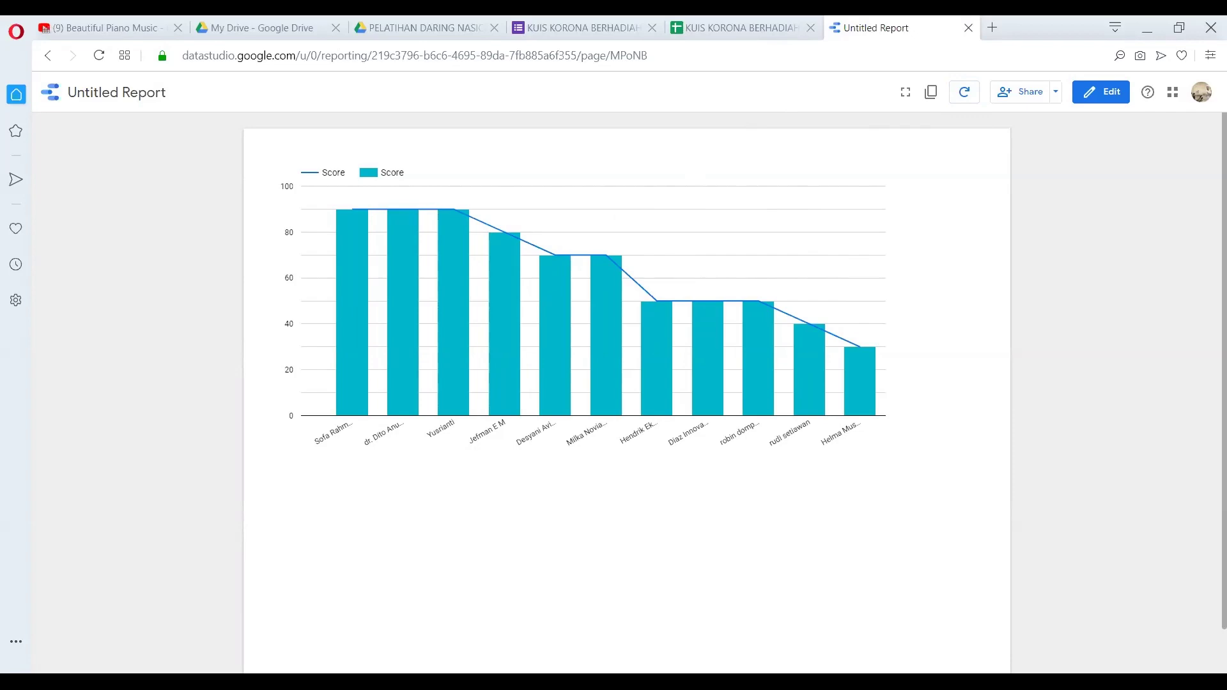
{"action": "left_click", "coordinate": [713, 21]}
{"action": "left_click", "coordinate": [612, 20]}
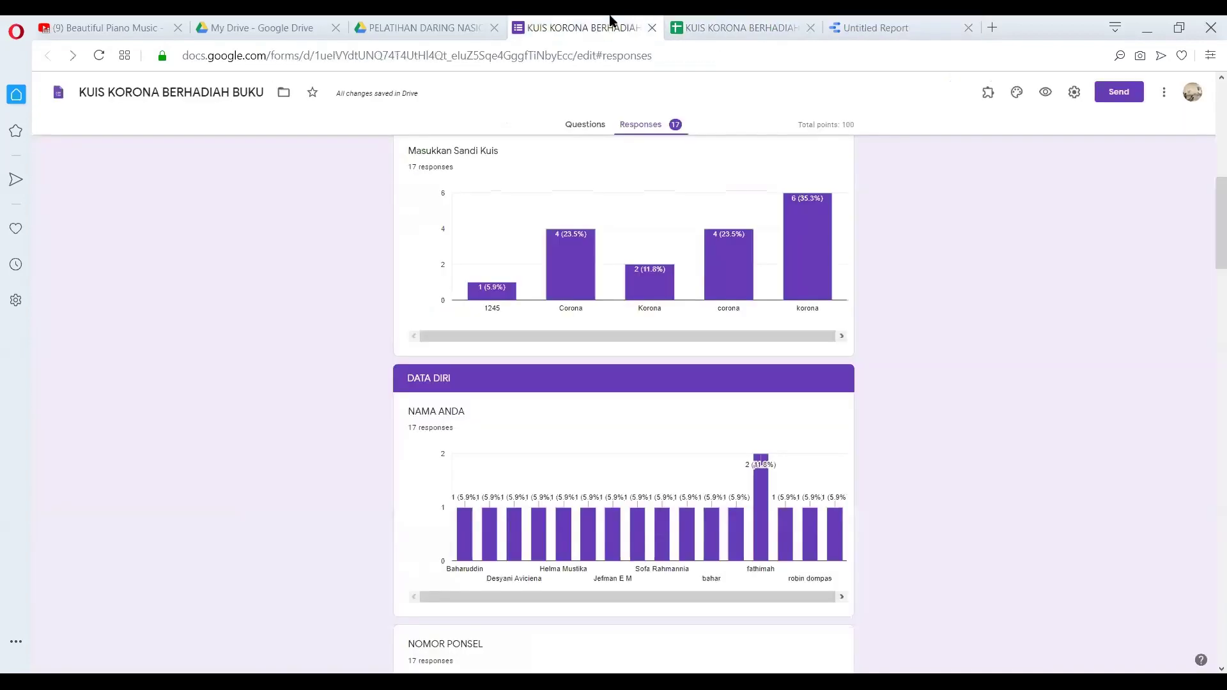
{"action": "left_click", "coordinate": [455, 23]}
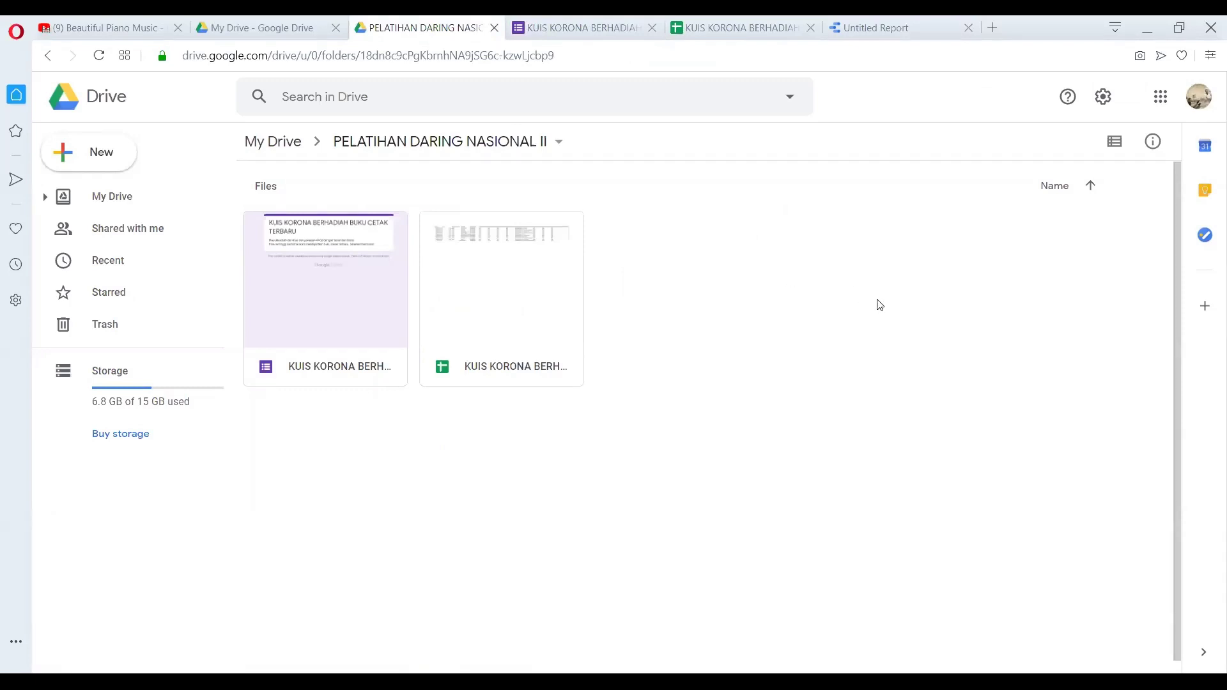
Return to the top level of My Drive and locate the PELATIHAN DARING folder
{"action": "right_click", "coordinate": [713, 268]}
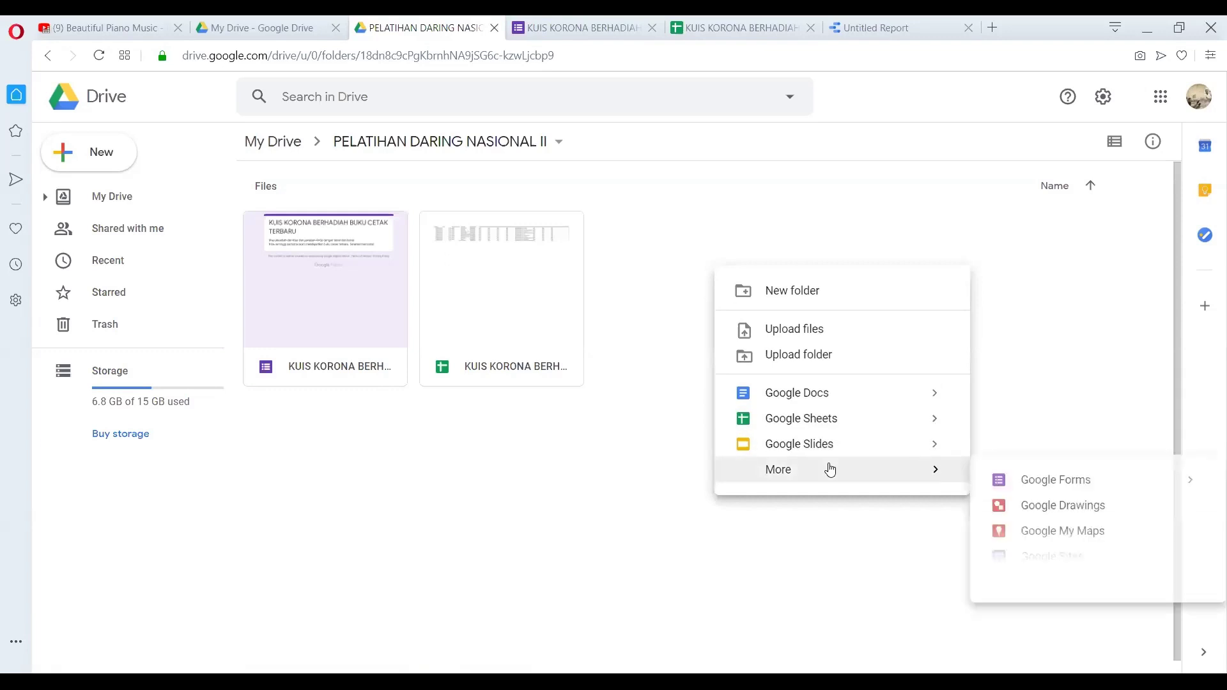
{"action": "left_click", "coordinate": [527, 472]}
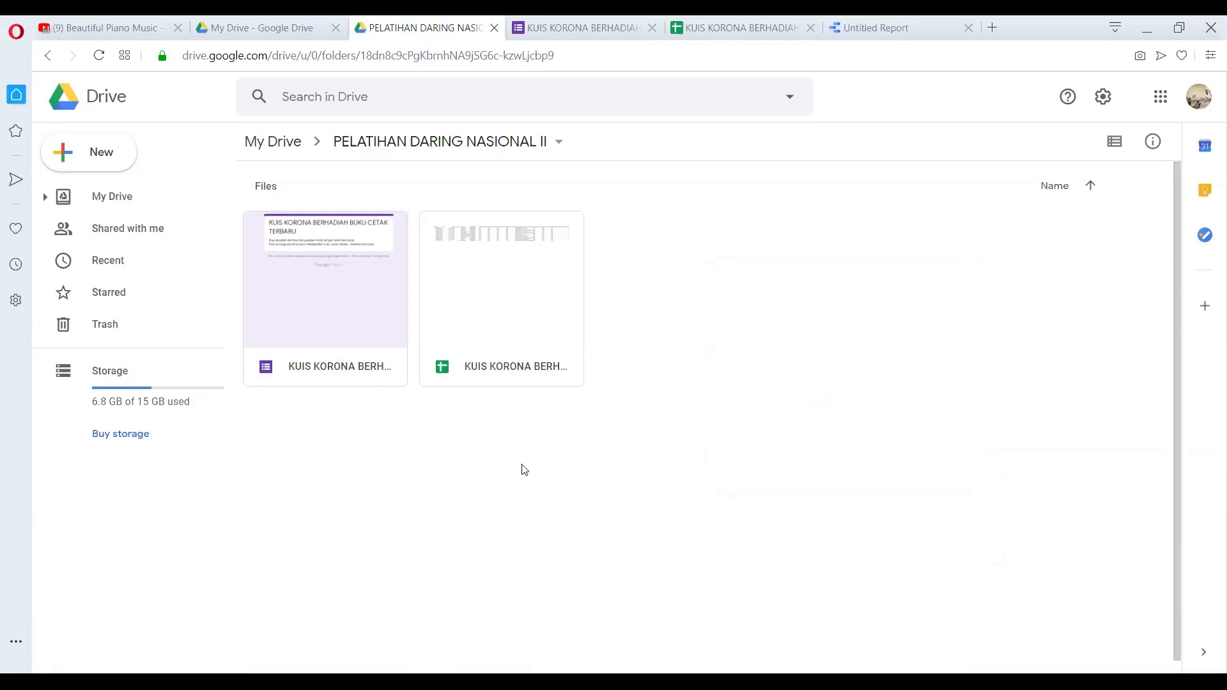
{"action": "left_click", "coordinate": [120, 197]}
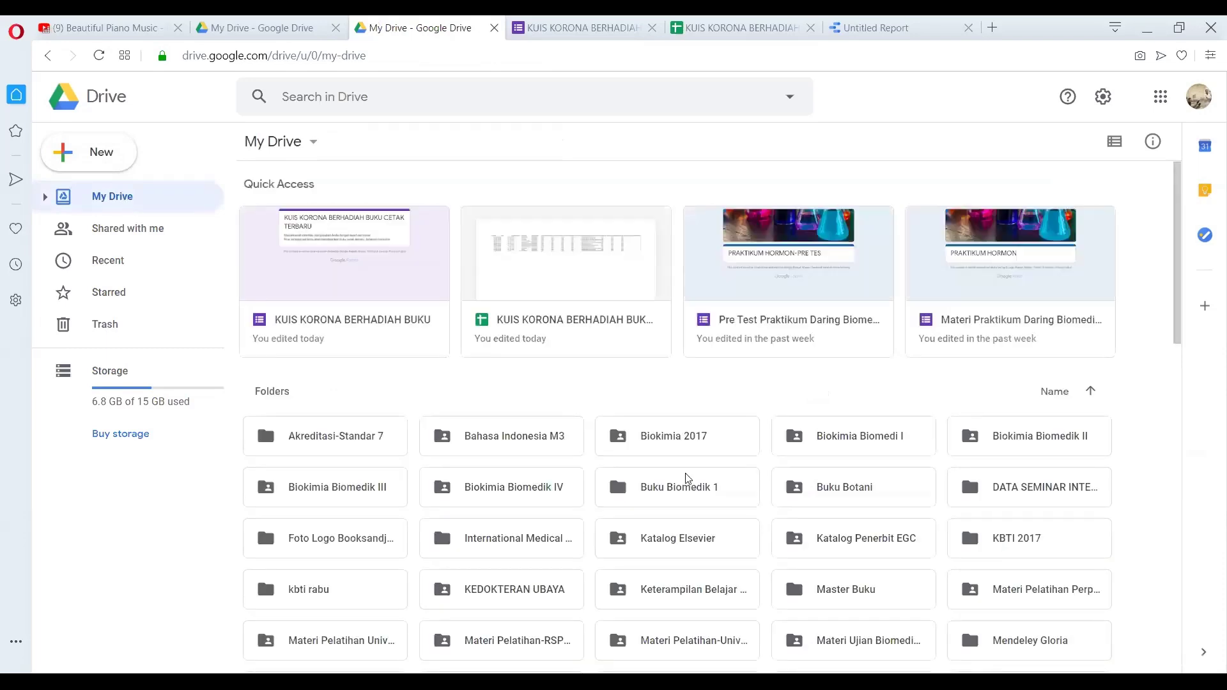
{"action": "left_click", "coordinate": [501, 548]}
{"action": "scroll", "coordinate": [531, 541], "scroll_direction": "down", "scroll_amount": 1}
{"action": "scroll", "coordinate": [534, 540], "scroll_direction": "down", "scroll_amount": 3}
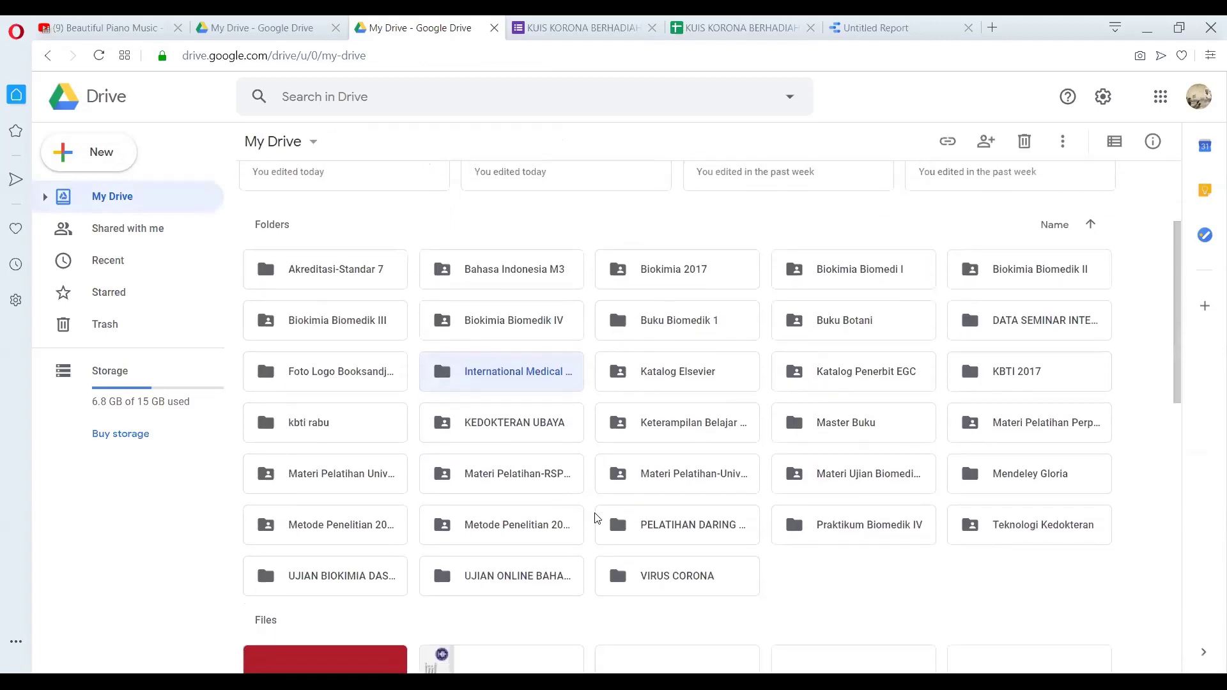
Open the PELATIHAN DARING folder and bring up More > Google Forms to reveal Blank form
{"action": "left_click", "coordinate": [693, 525]}
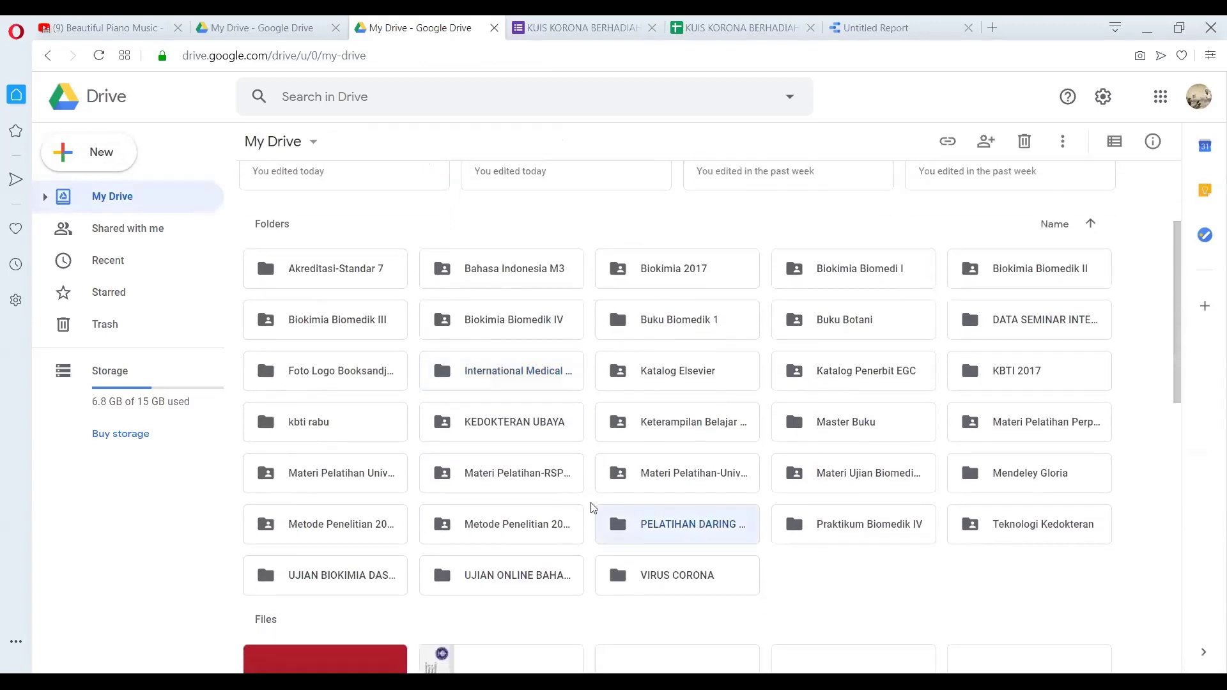
{"action": "double_click", "coordinate": [656, 527]}
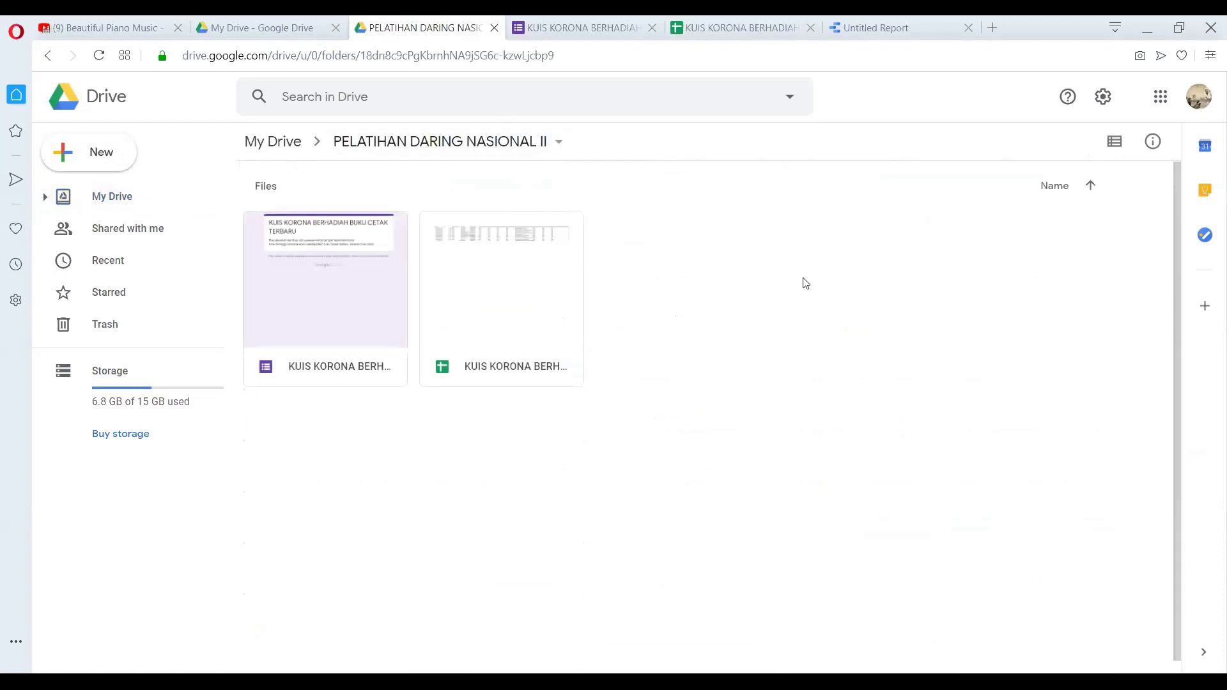
{"action": "left_click", "coordinate": [324, 262]}
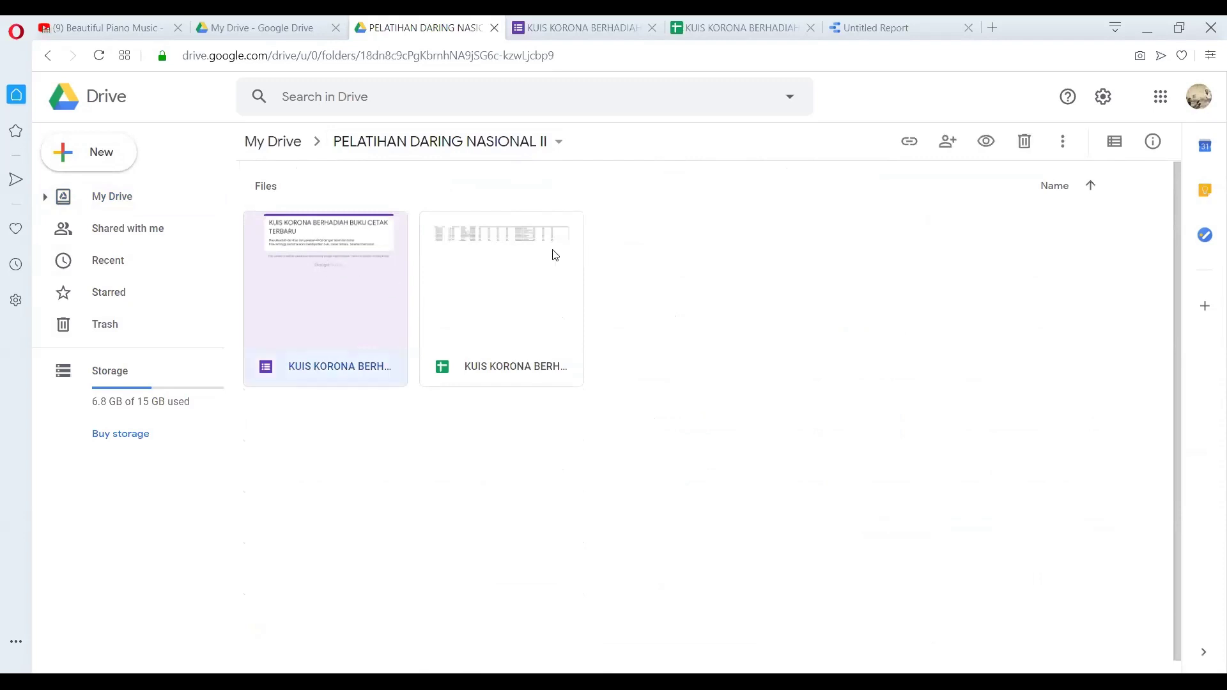
{"action": "right_click", "coordinate": [741, 300]}
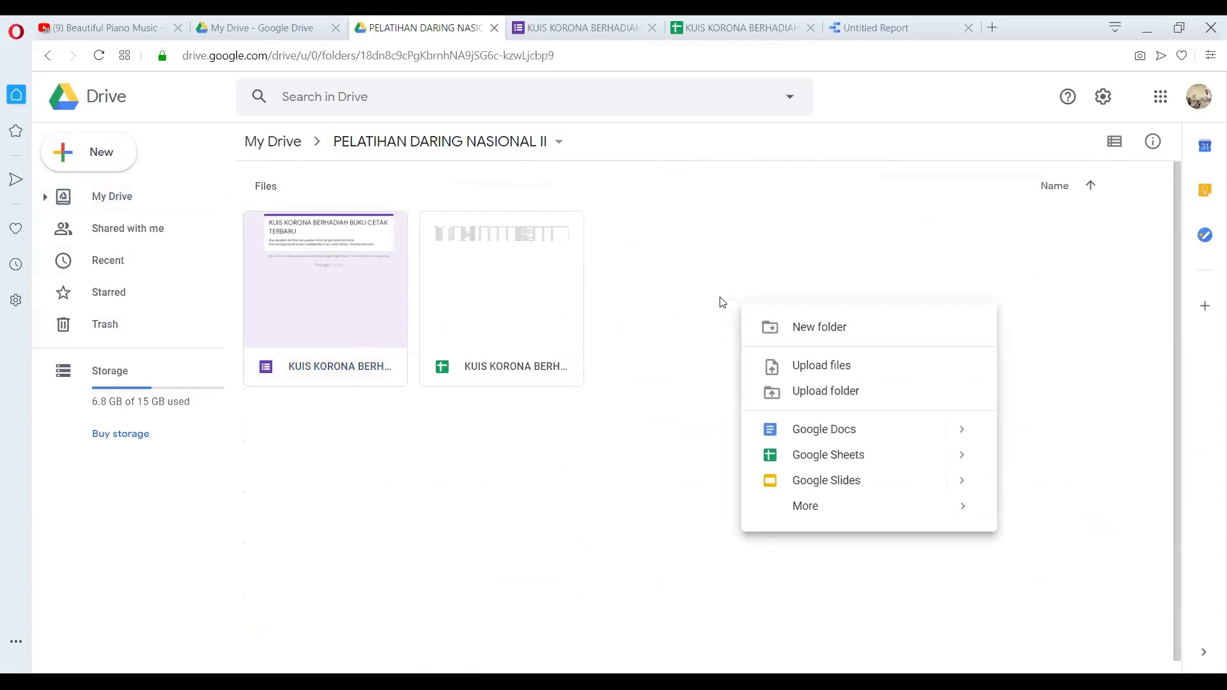
{"action": "mouse_move", "coordinate": [788, 507]}
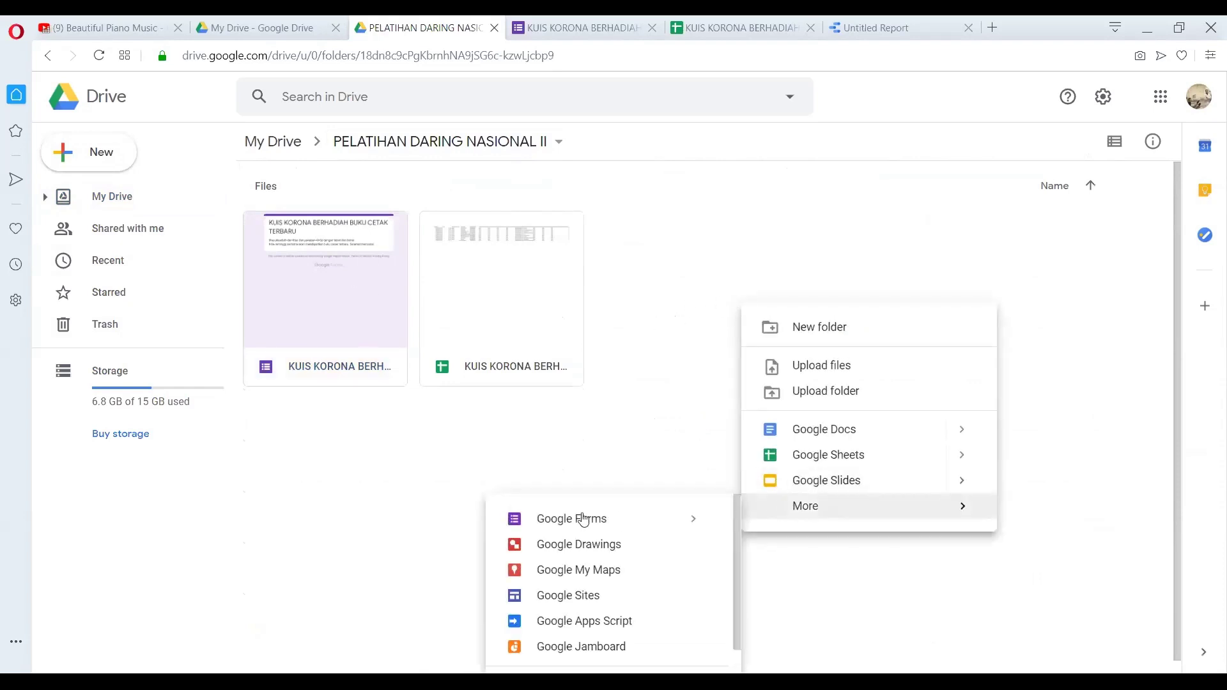
{"action": "mouse_move", "coordinate": [580, 519]}
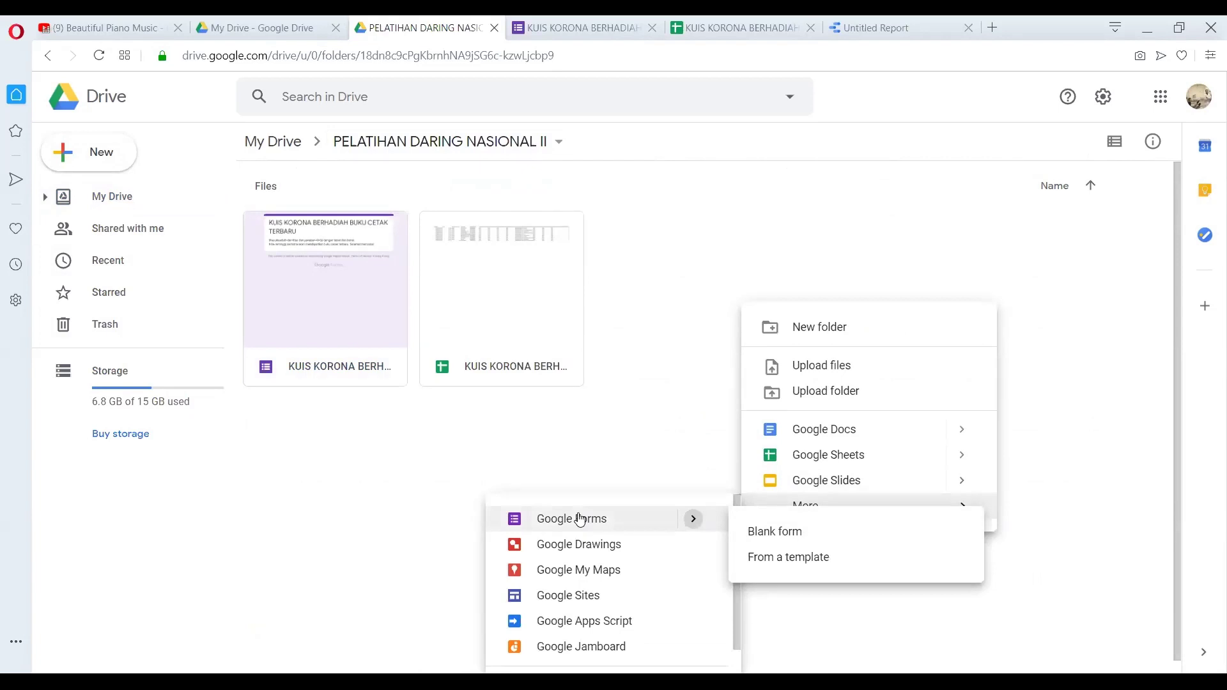
{"action": "left_click", "coordinate": [795, 536]}
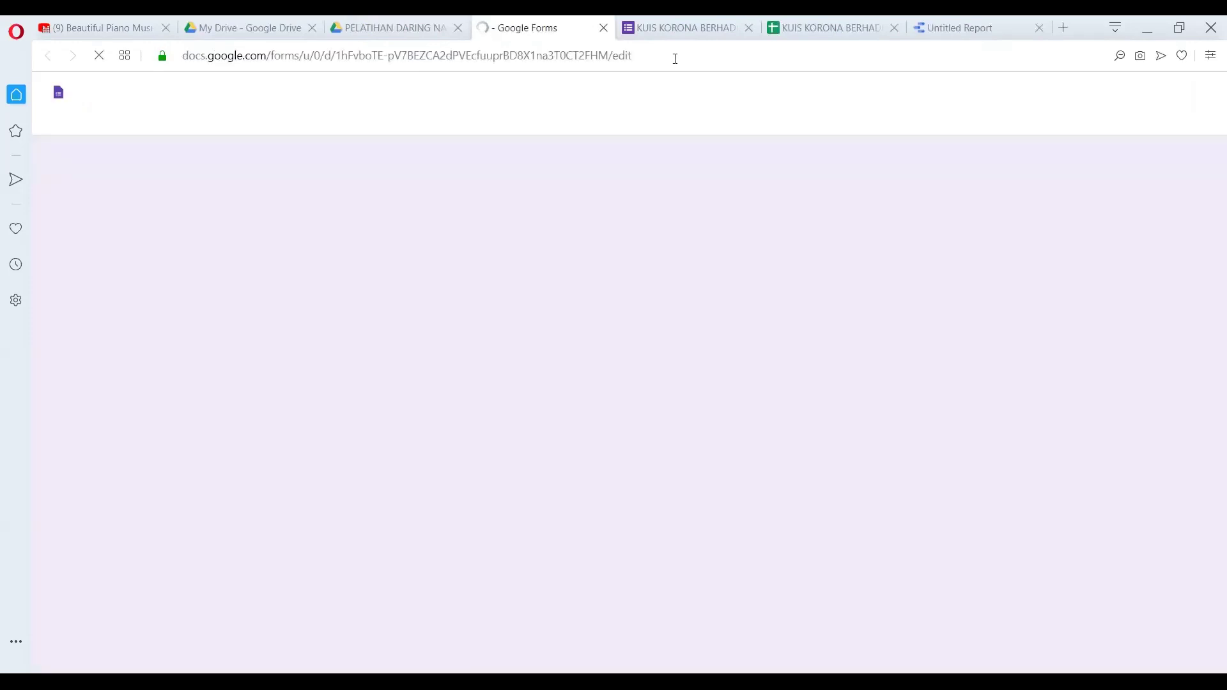
{"action": "left_click", "coordinate": [693, 26]}
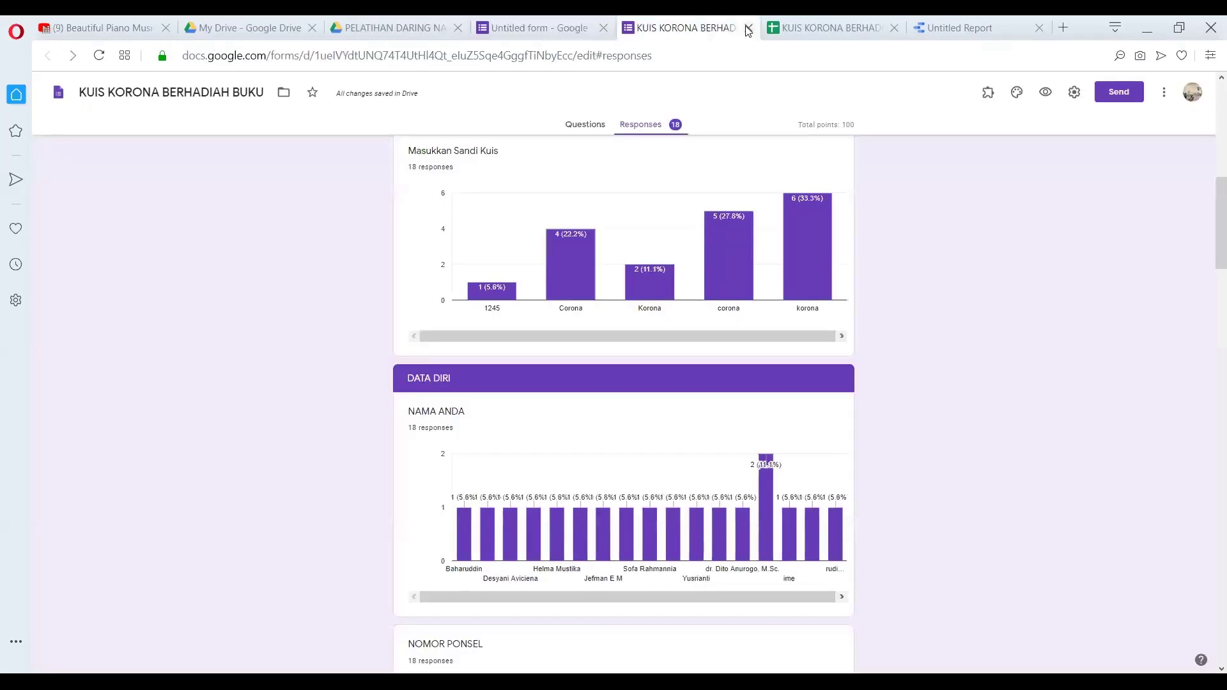
{"action": "left_click", "coordinate": [748, 29]}
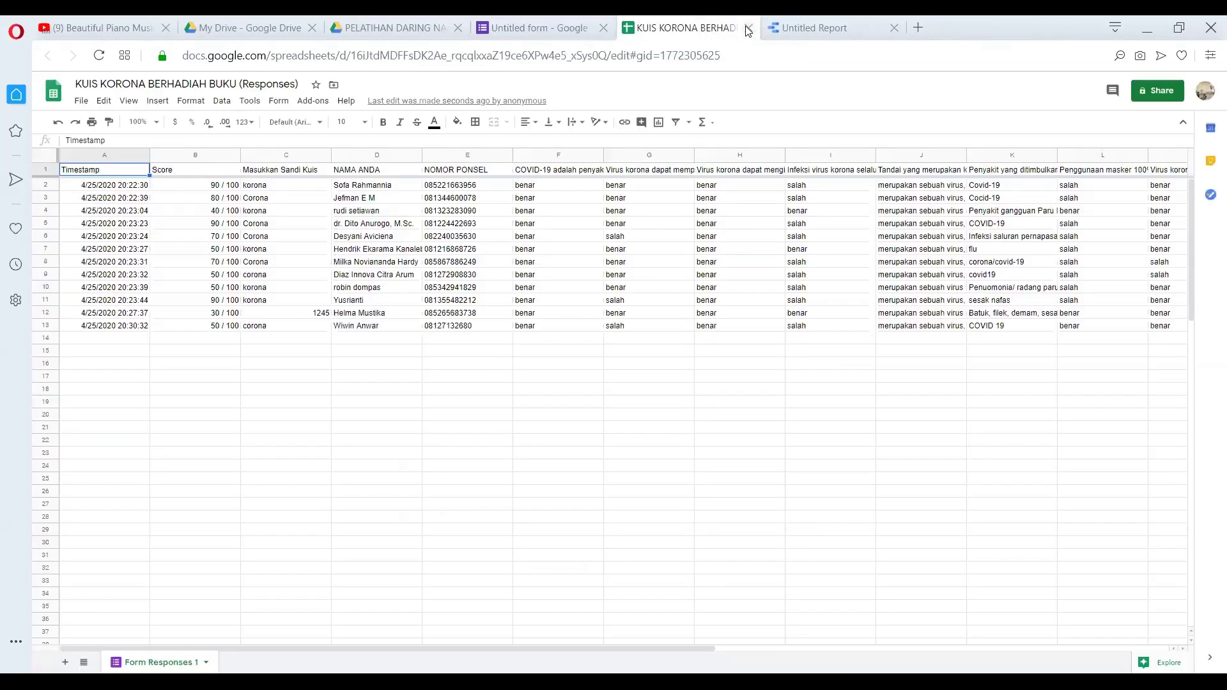
{"action": "left_click", "coordinate": [748, 28]}
{"action": "left_click", "coordinate": [519, 27]}
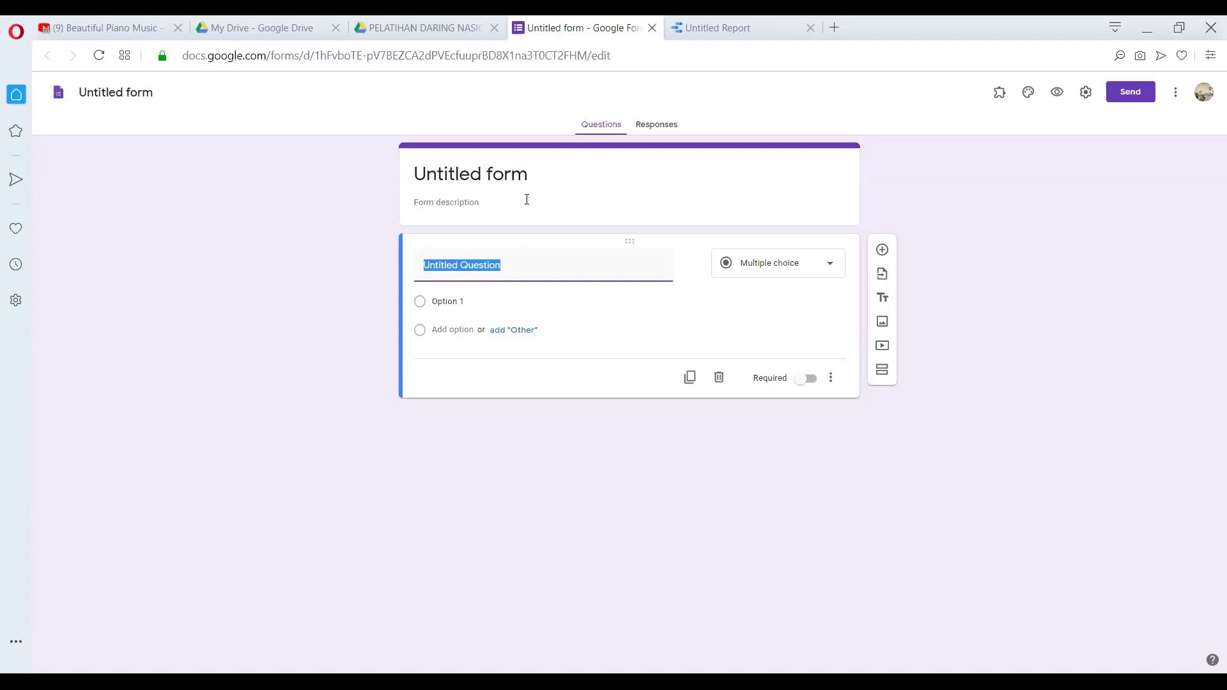
{"action": "left_click", "coordinate": [882, 371]}
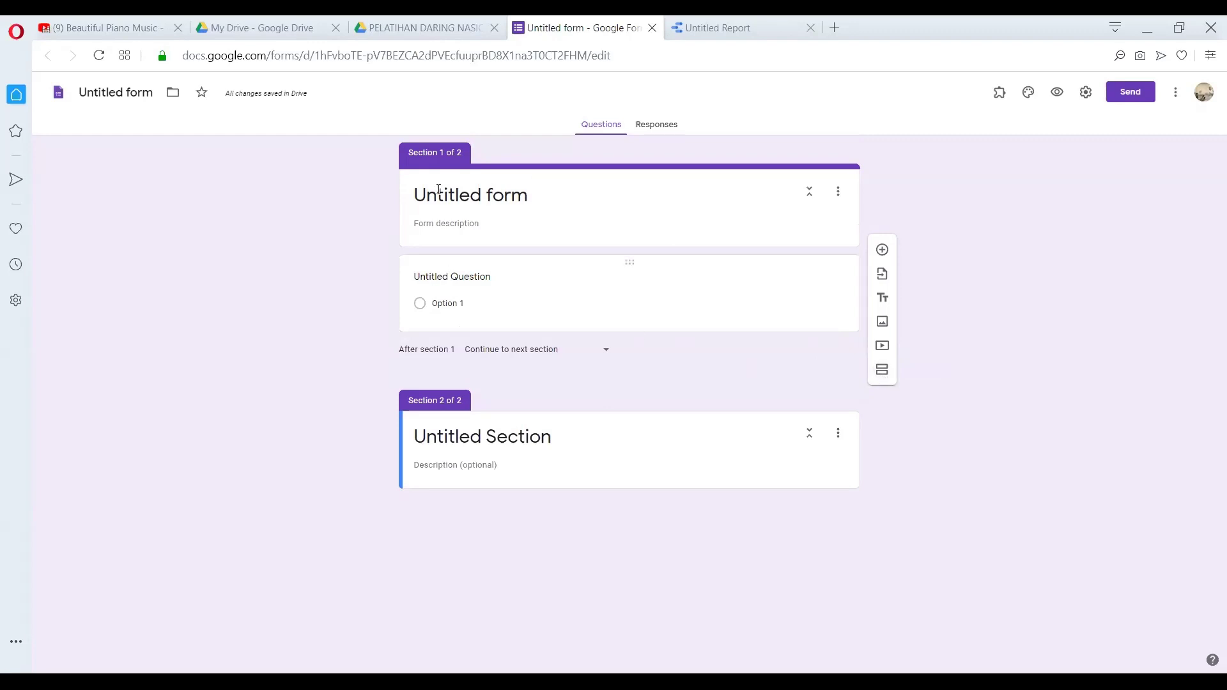
{"action": "left_click", "coordinate": [459, 196]}
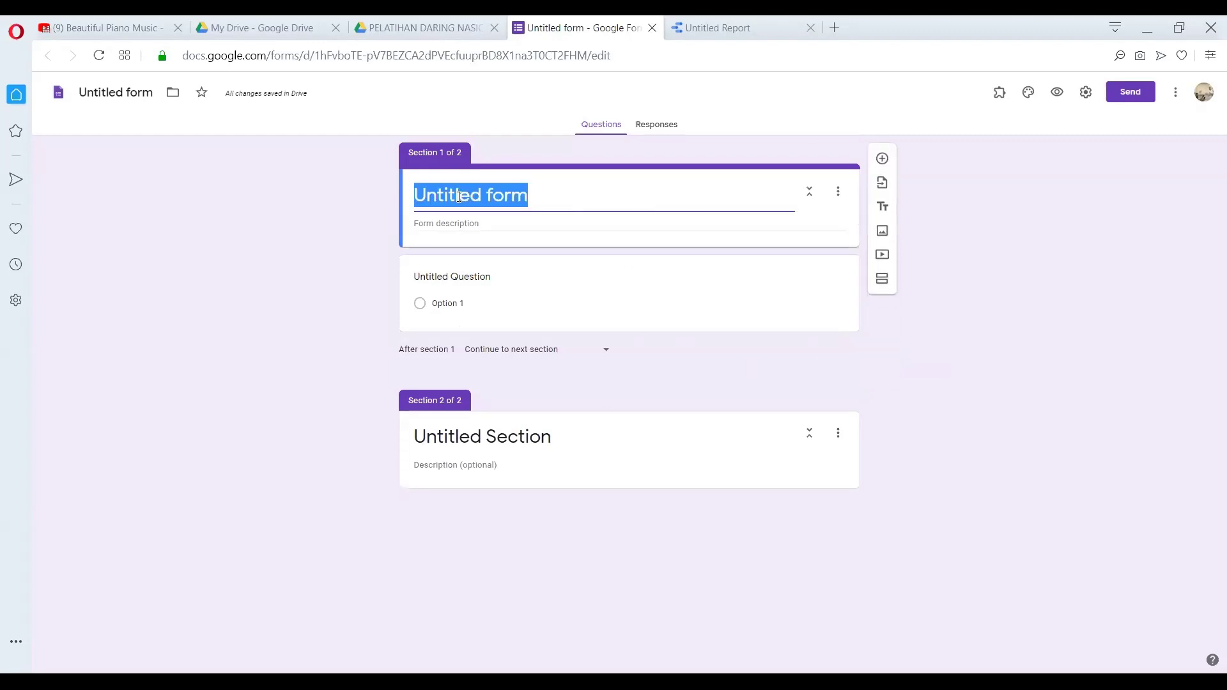
{"action": "key", "text": "Tab"}
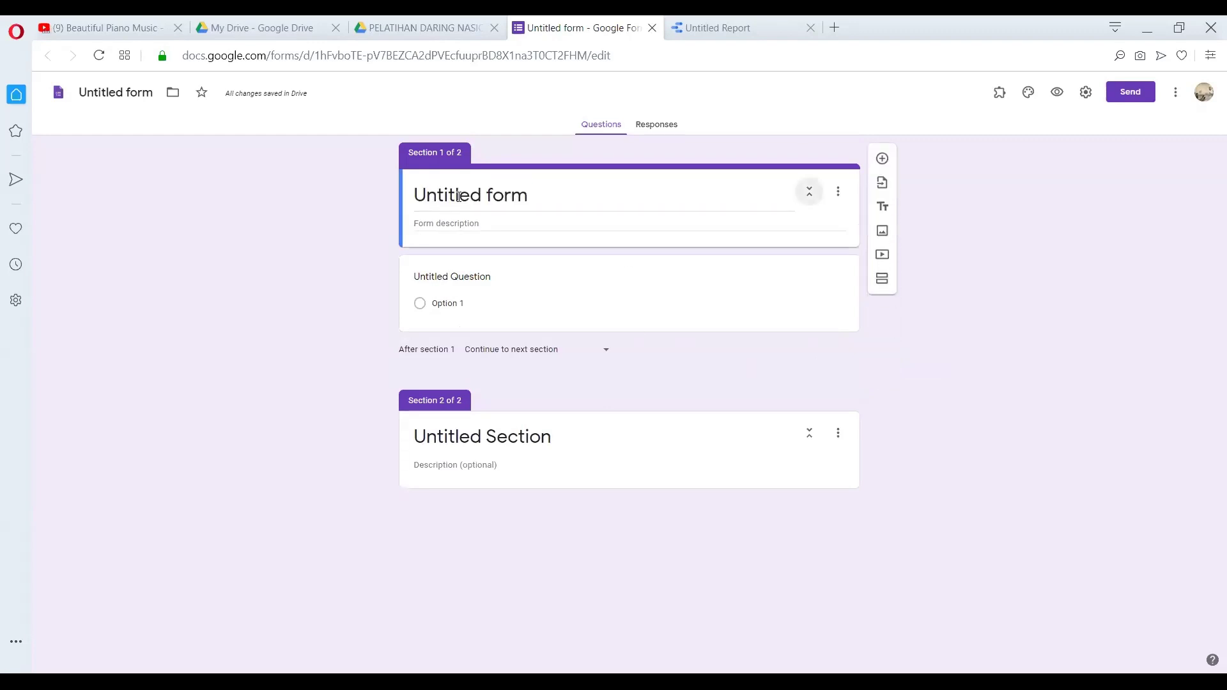
{"action": "left_click", "coordinate": [458, 196]}
{"action": "type", "text": "uji"}
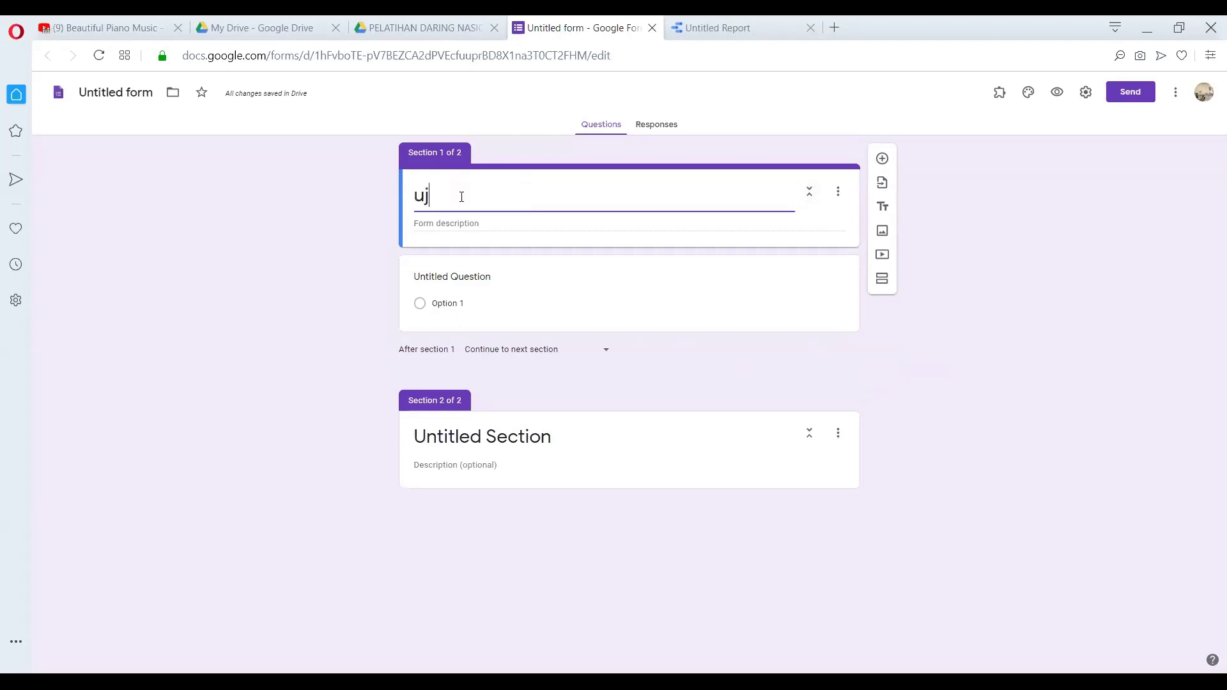
{"action": "key", "text": "BackSpace"}
{"action": "key", "text": "BackSpace"}
{"action": "key", "text": "BackSpace"}
{"action": "left_click", "coordinate": [618, 435]}
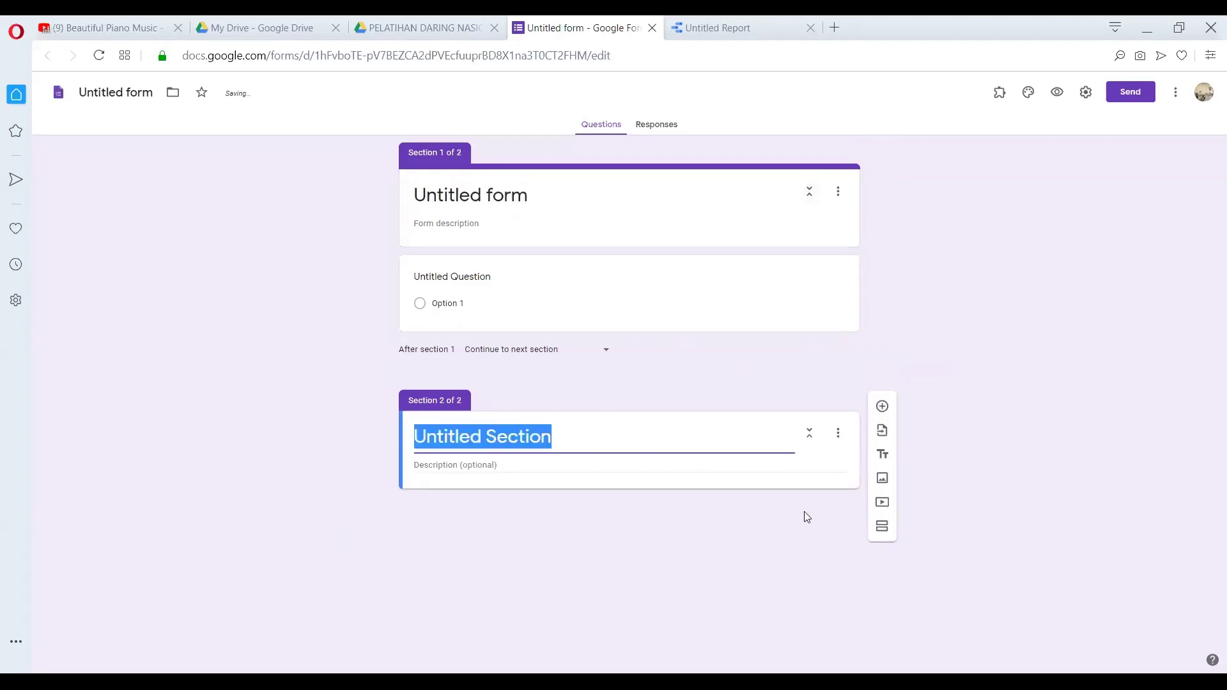
{"action": "left_click", "coordinate": [882, 526]}
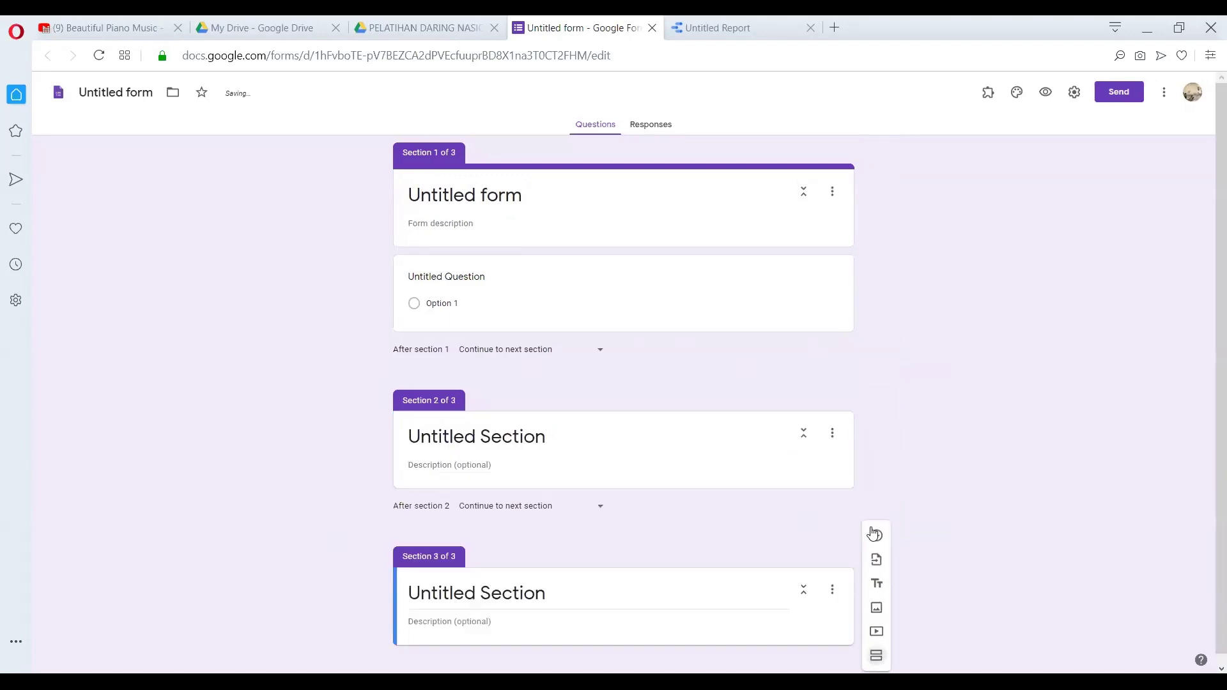
{"action": "scroll", "coordinate": [1206, 309], "scroll_direction": "down", "scroll_amount": 1}
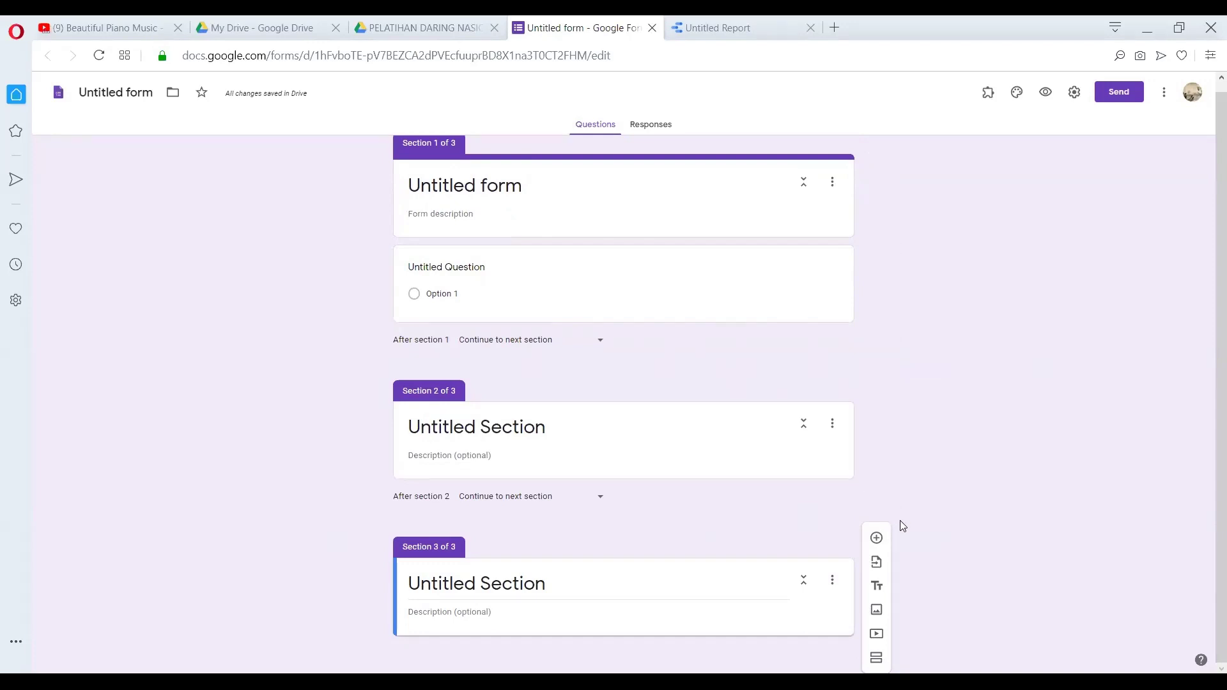
{"action": "left_click", "coordinate": [877, 659]}
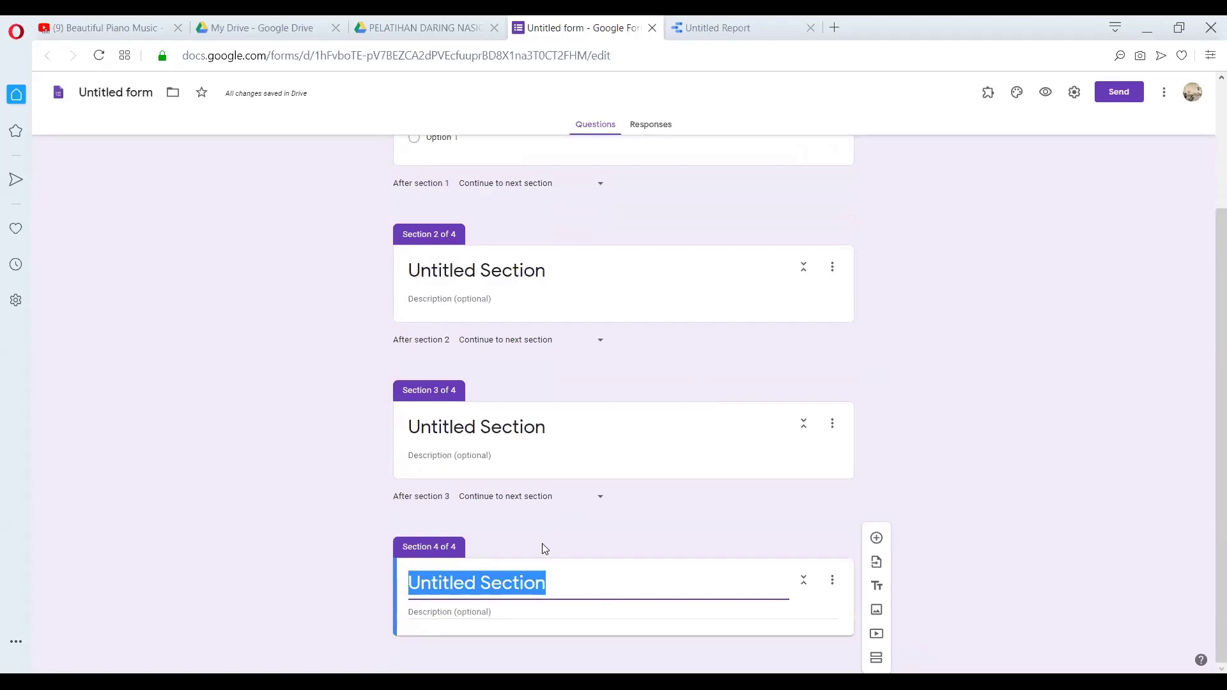
{"action": "left_click", "coordinate": [883, 659]}
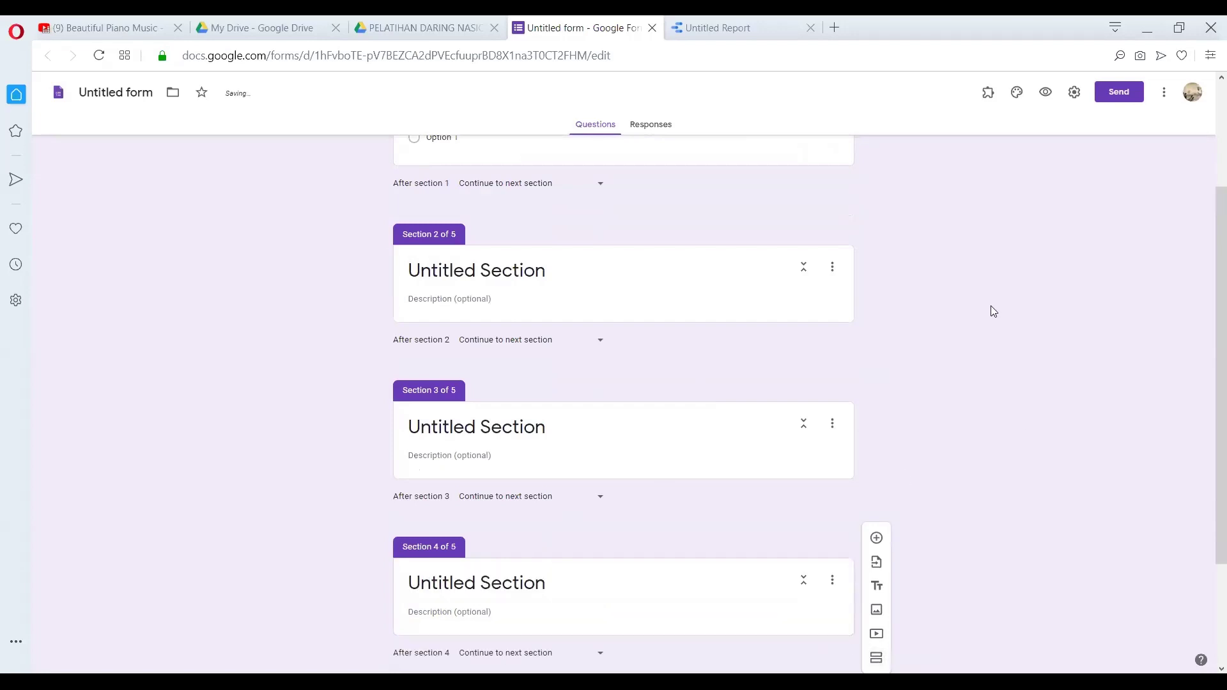
{"action": "scroll", "coordinate": [721, 301], "scroll_direction": "up", "scroll_amount": 5}
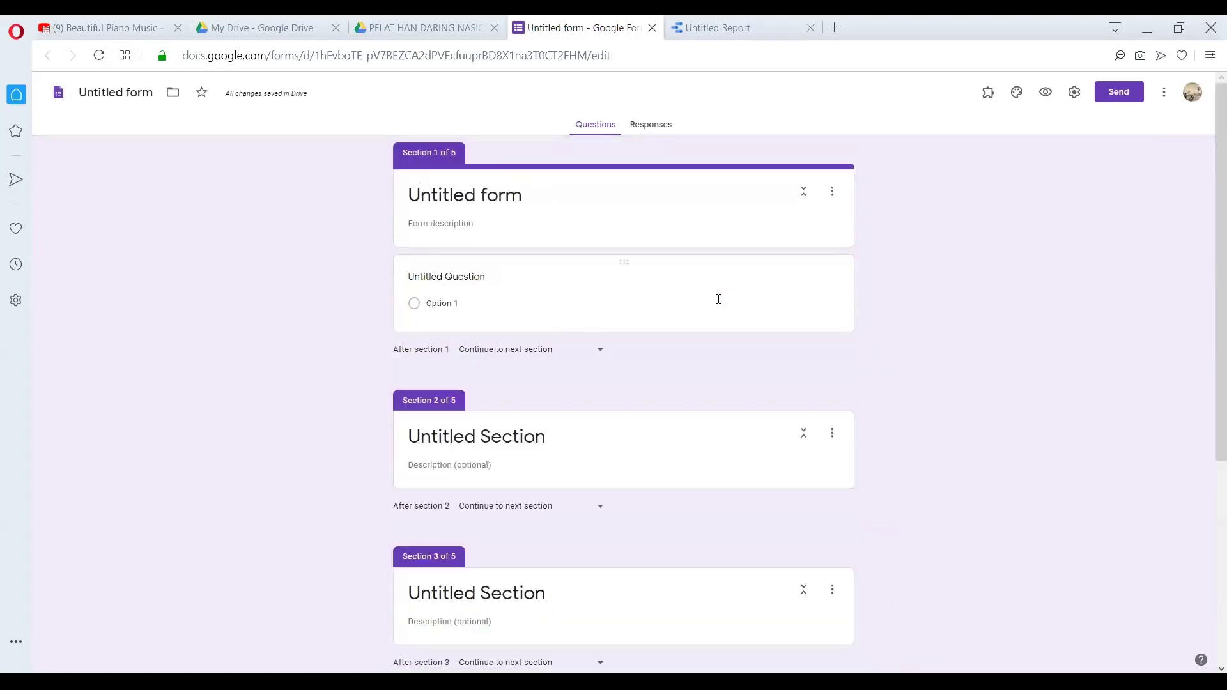
{"action": "left_click", "coordinate": [496, 189]}
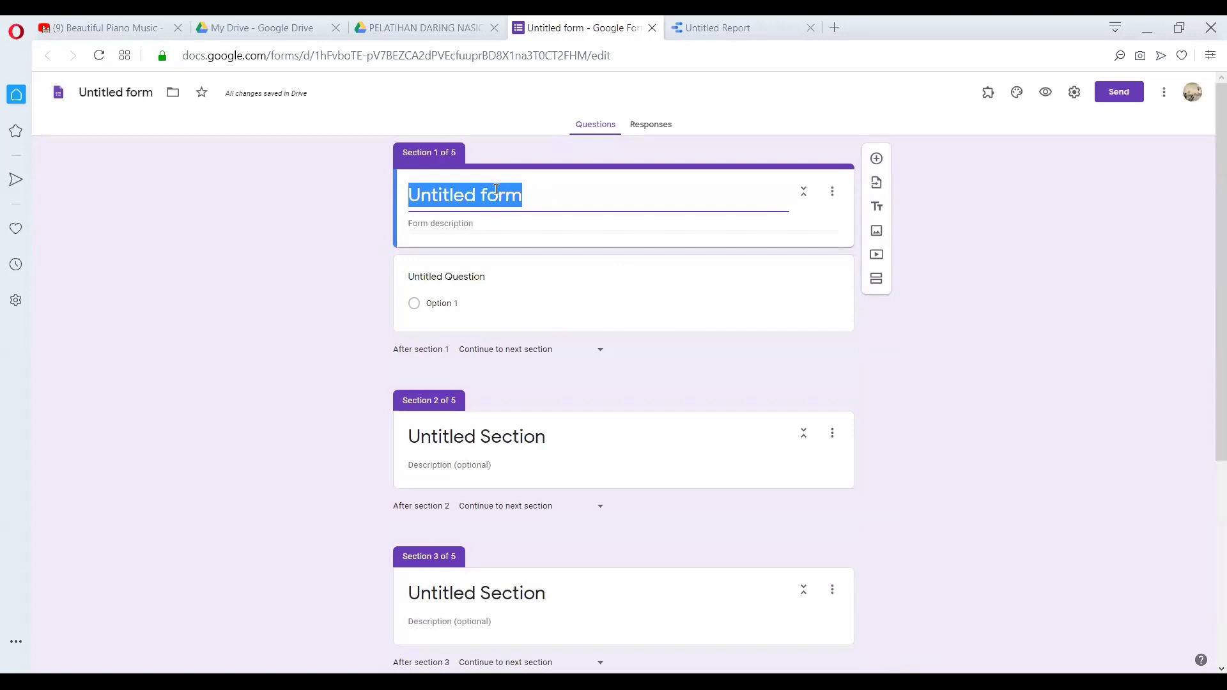
Title the form UJIAN BIOKIMIA and add a two-line description about the basic biochemistry exam
{"action": "type", "text": "UJIAN"}
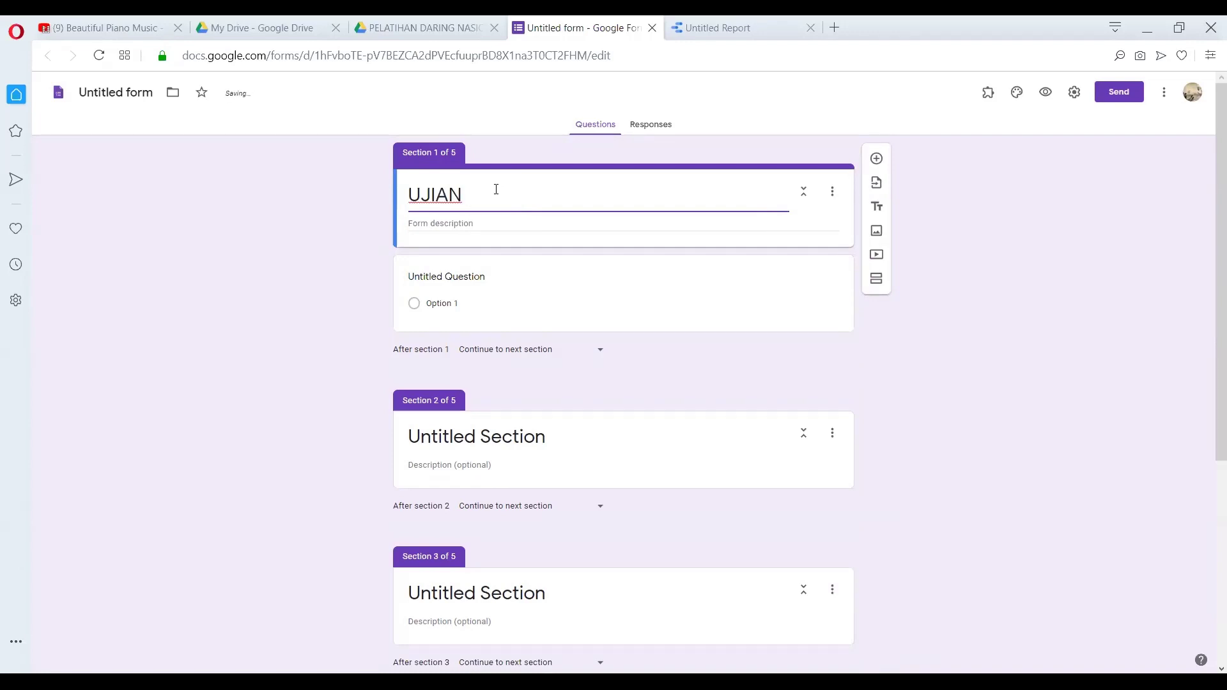
{"action": "type", "text": "BIOKIMIA"}
{"action": "left_click", "coordinate": [472, 220]}
{"action": "type", "text": "Ujian"}
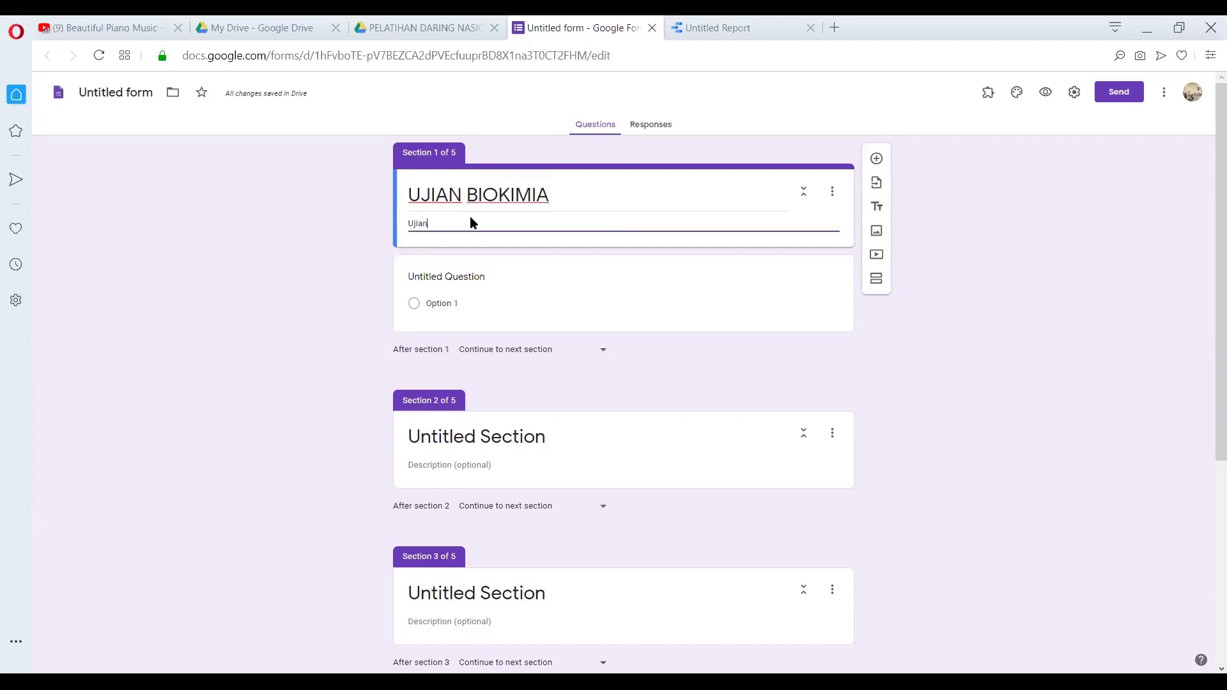
{"action": "type", "text": " ini adalah bagian dari matakuliah"}
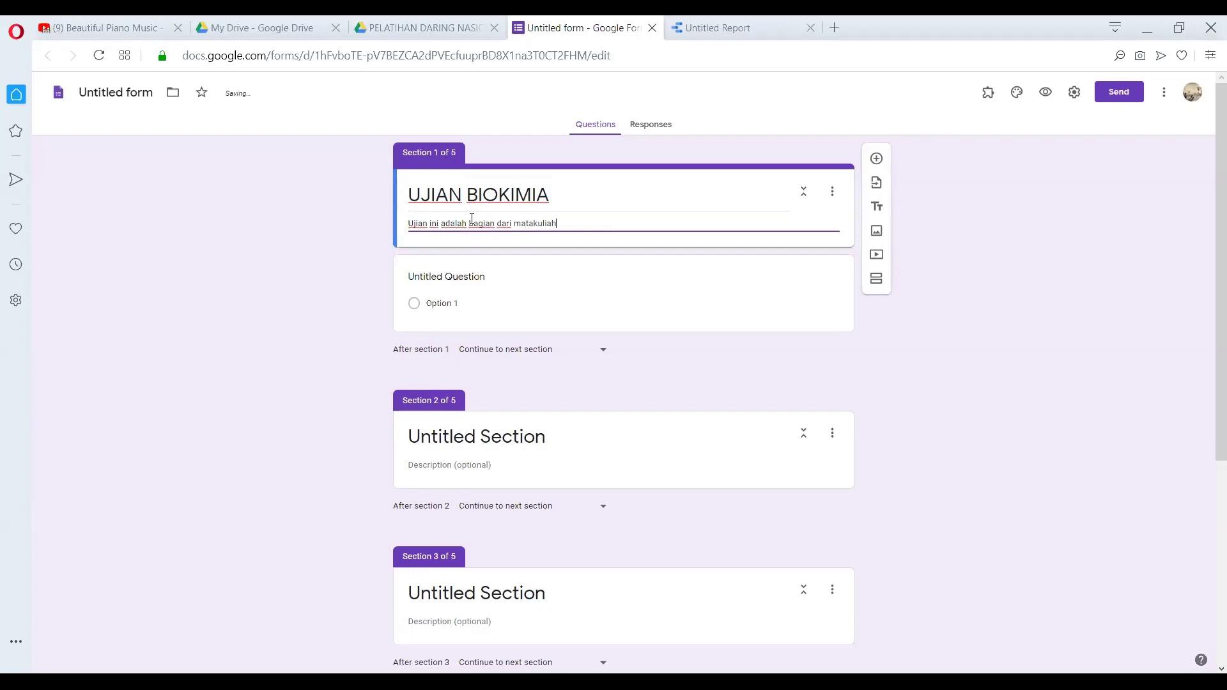
{"action": "type", "text": " biokimia dasar."}
{"action": "key", "text": "Return"}
{"action": "type", "text": "Silahkan mem"}
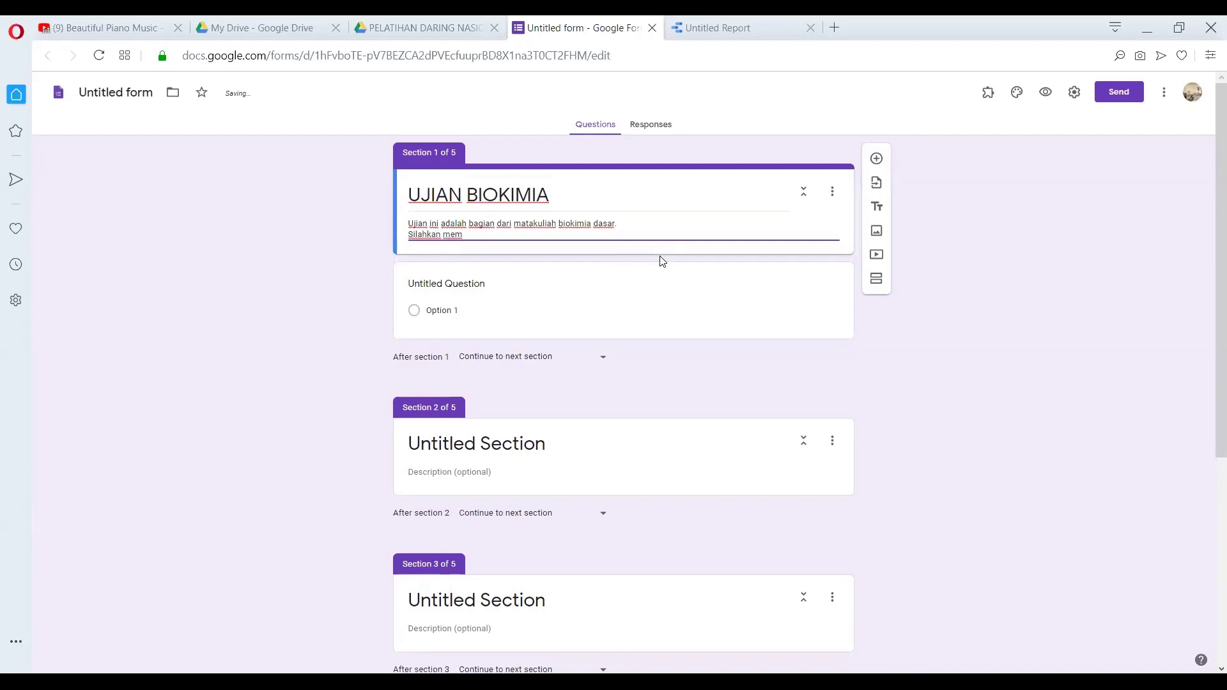
{"action": "type", "text": "ssukkan data diri dan jawaban"}
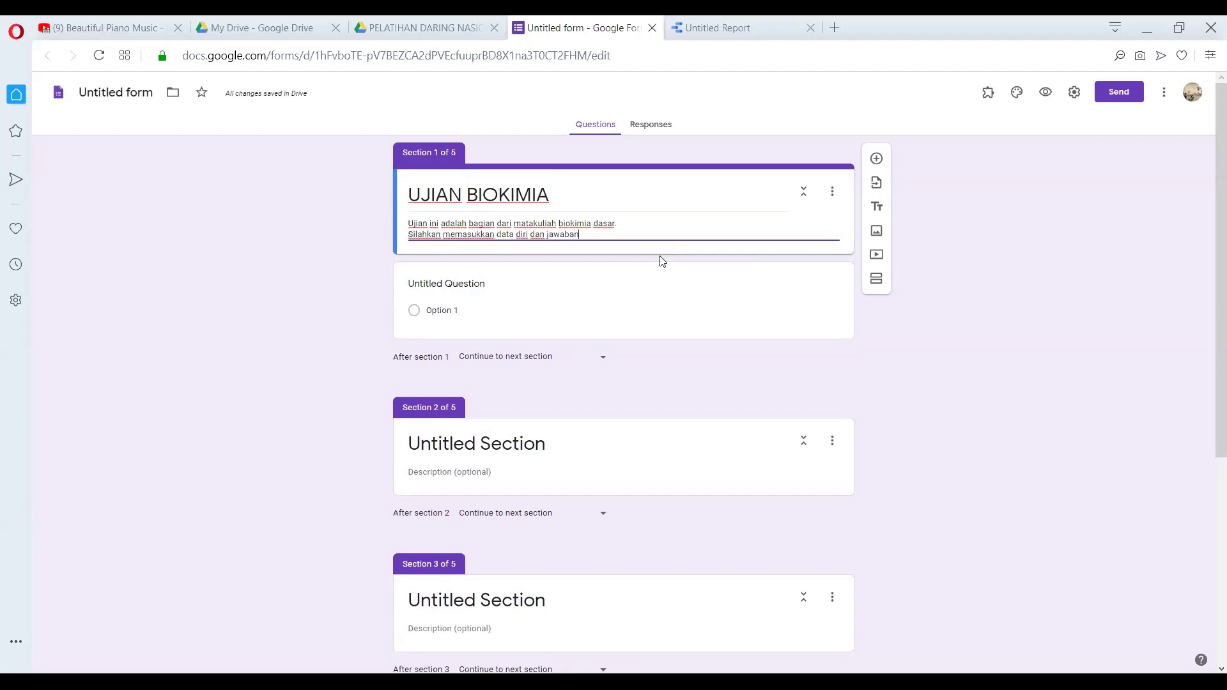
{"action": "type", "text": " dengan teliti"}
Delete the default untitled question, then preview the form and return to the editor
{"action": "left_click", "coordinate": [599, 286]}
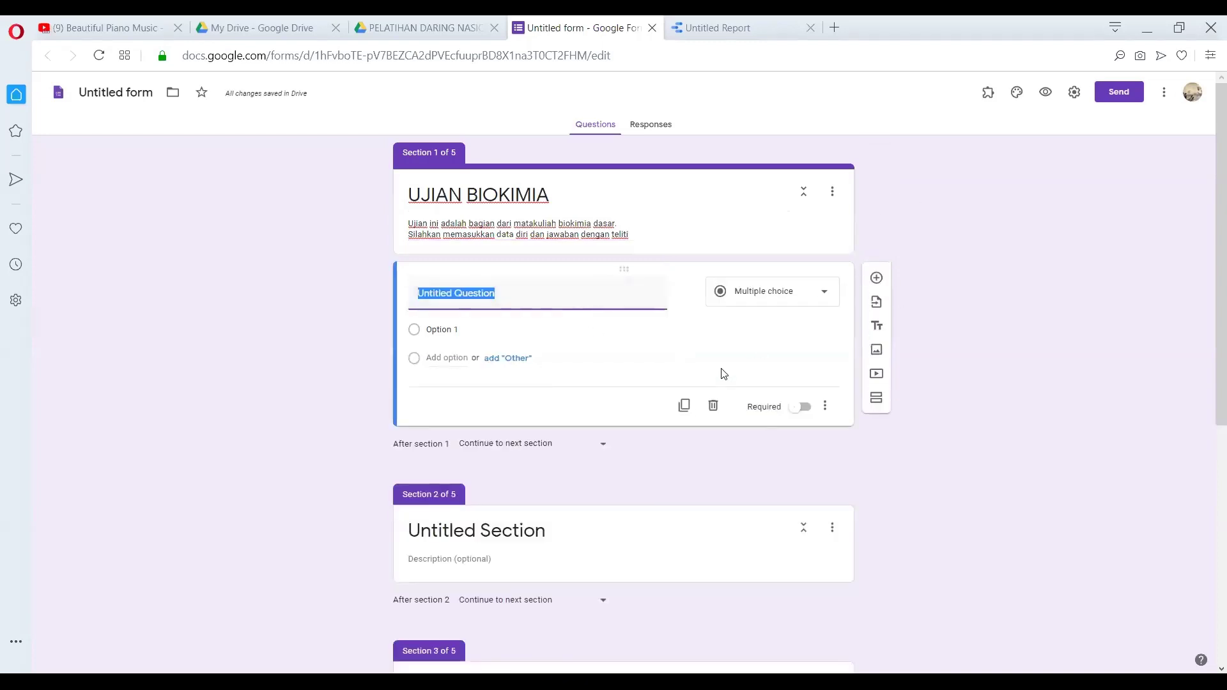
{"action": "left_click", "coordinate": [714, 406]}
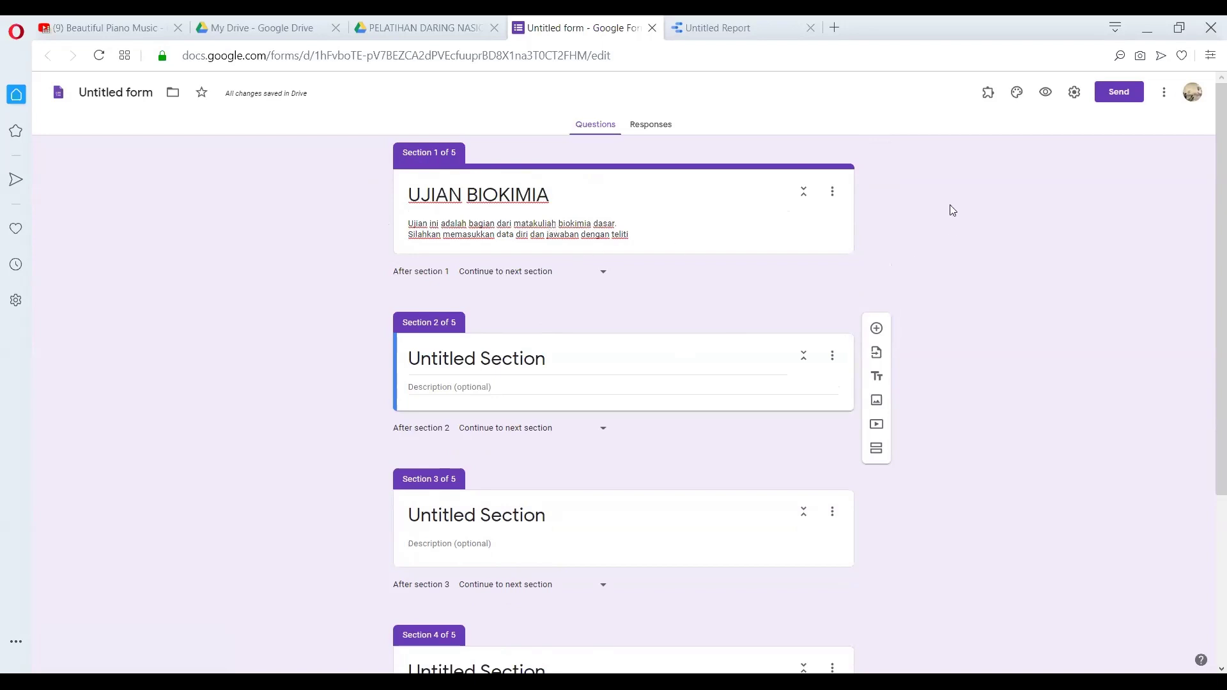
{"action": "left_click", "coordinate": [1044, 94]}
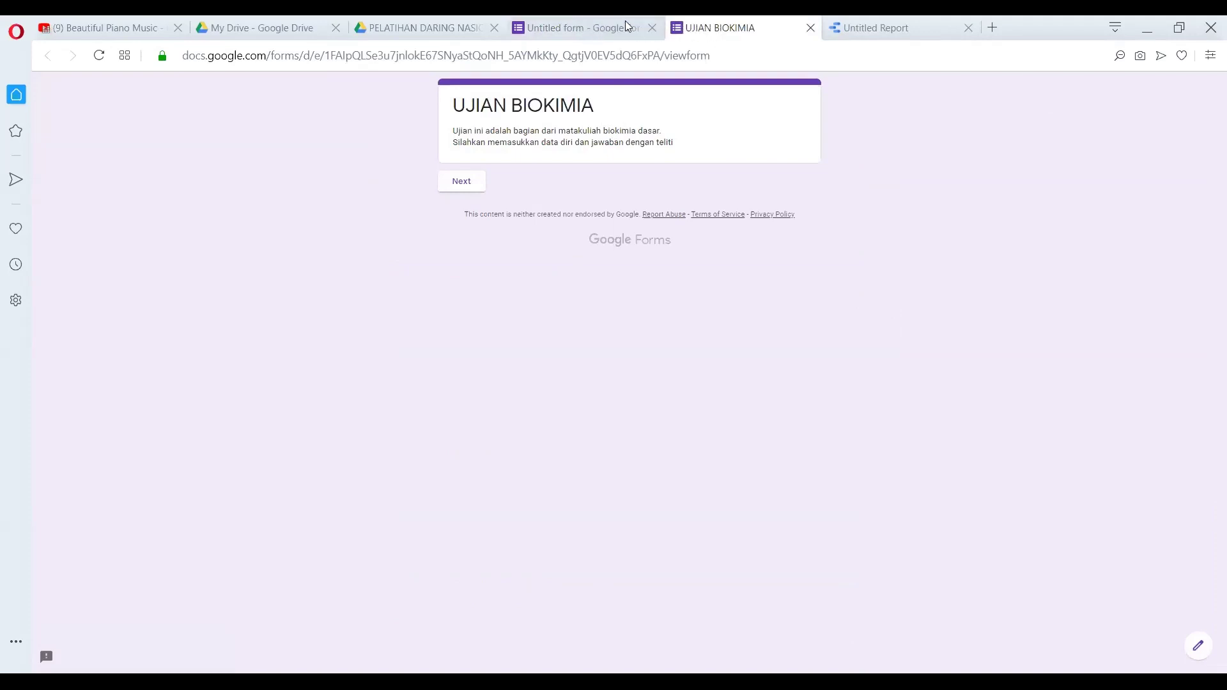
{"action": "left_click", "coordinate": [810, 28]}
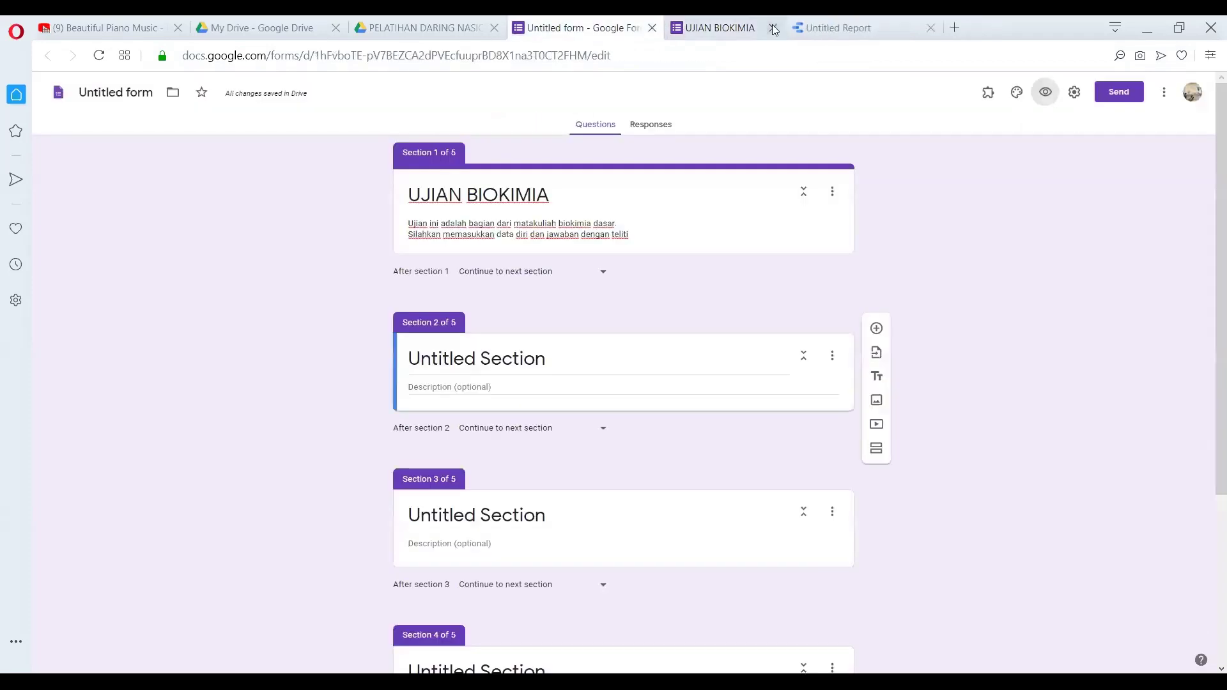
{"action": "left_click", "coordinate": [774, 28]}
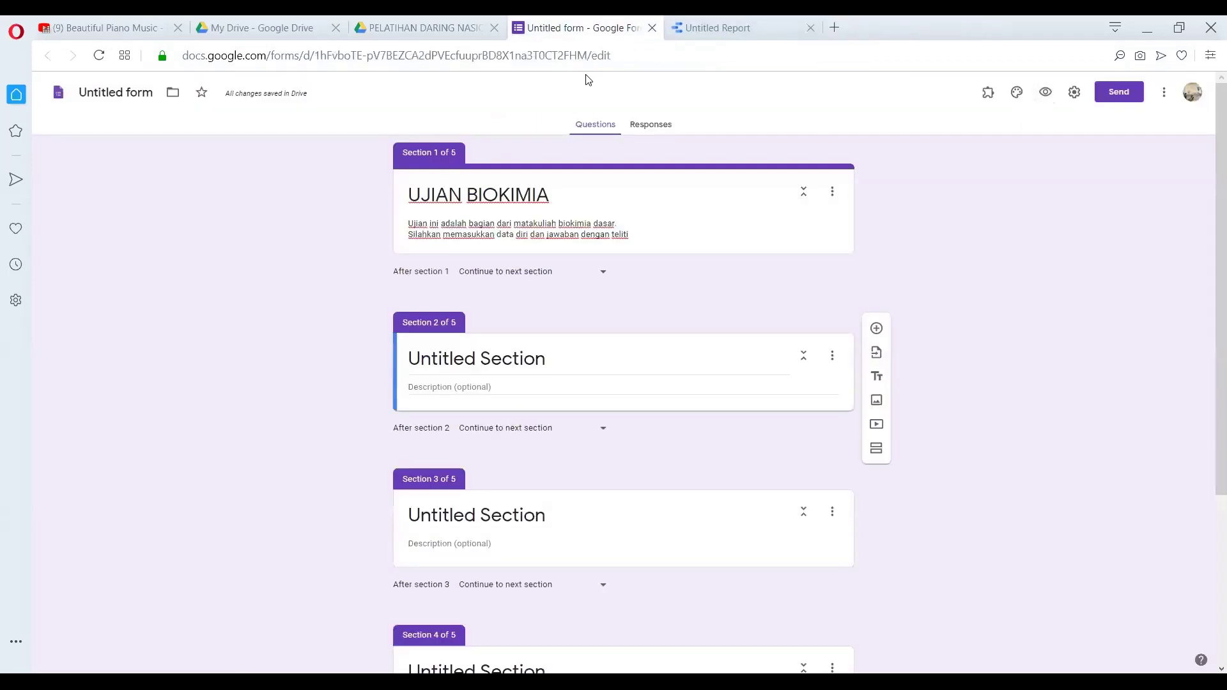
Name Section 2 'SANDI UJIAN' with the description 'Masukkan sandi ujian.'
{"action": "left_click", "coordinate": [542, 355]}
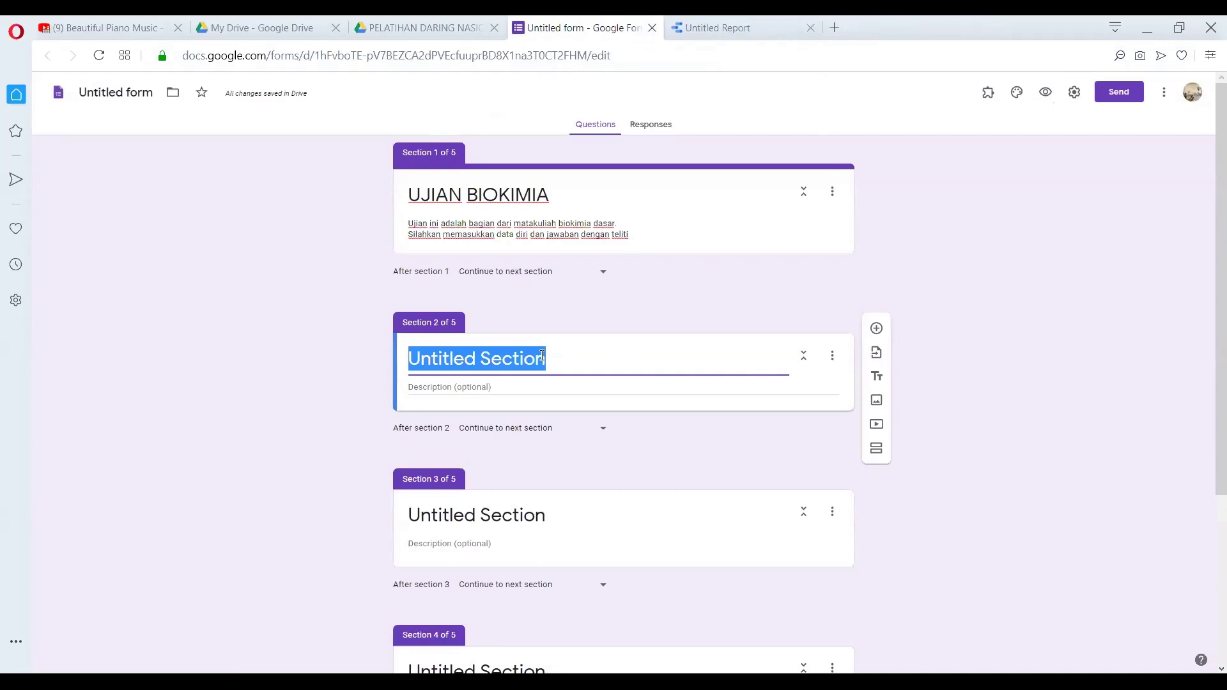
{"action": "type", "text": "SB"}
{"action": "key", "text": "BackSpace"}
{"action": "key", "text": "BackSpace"}
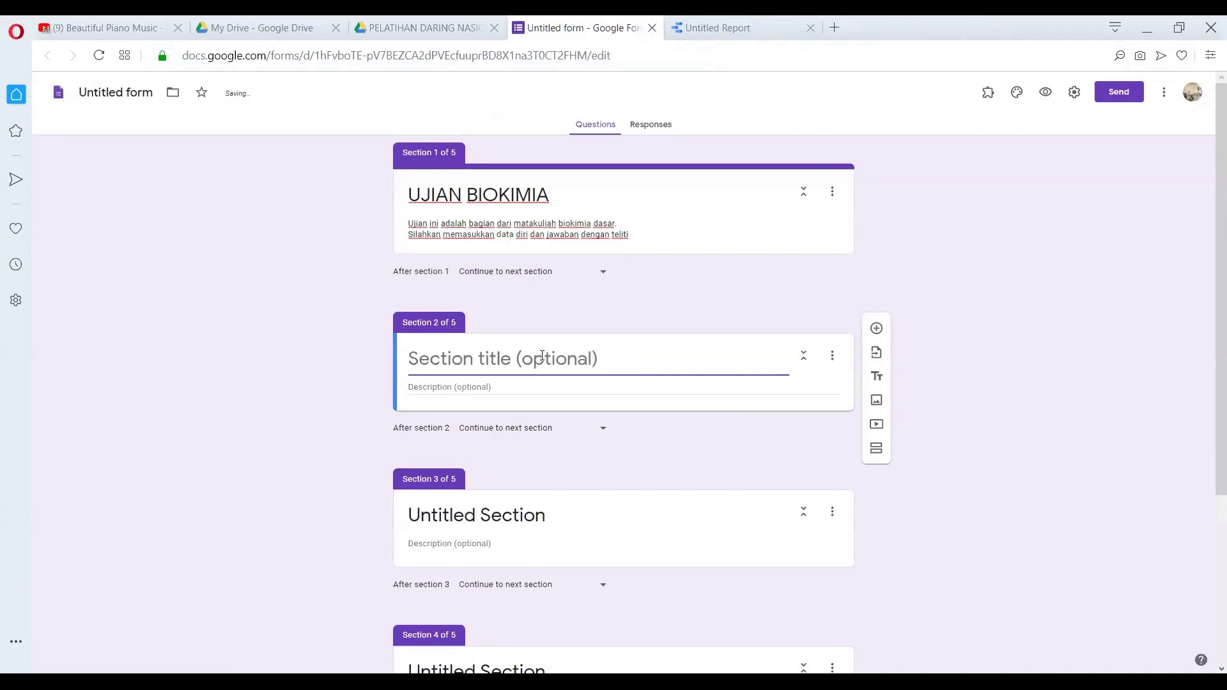
{"action": "type", "text": "SANDI UJI"}
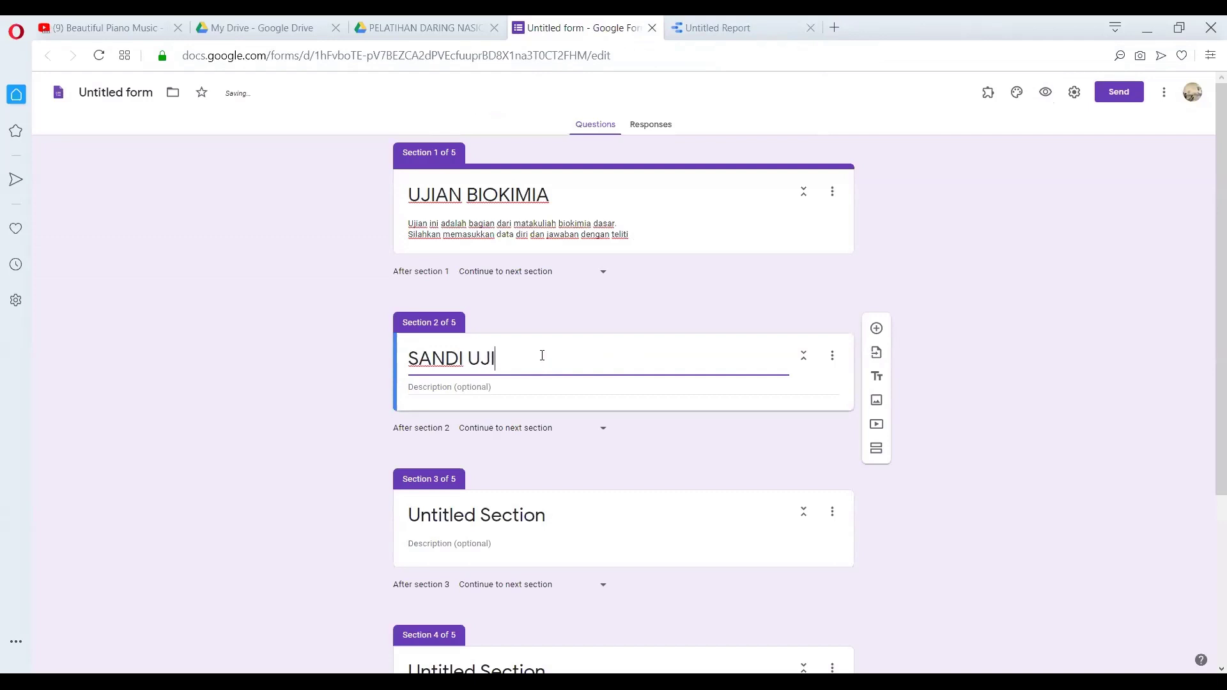
{"action": "type", "text": "AN"}
{"action": "left_click", "coordinate": [488, 388]}
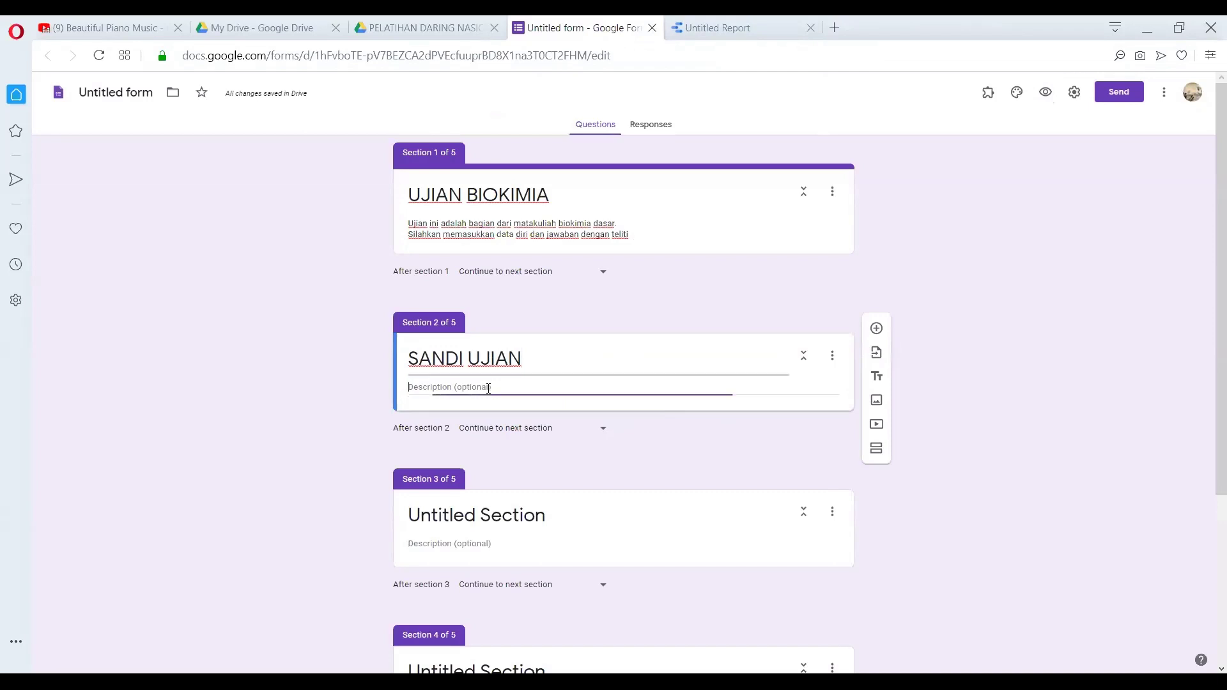
{"action": "type", "text": "Ma"}
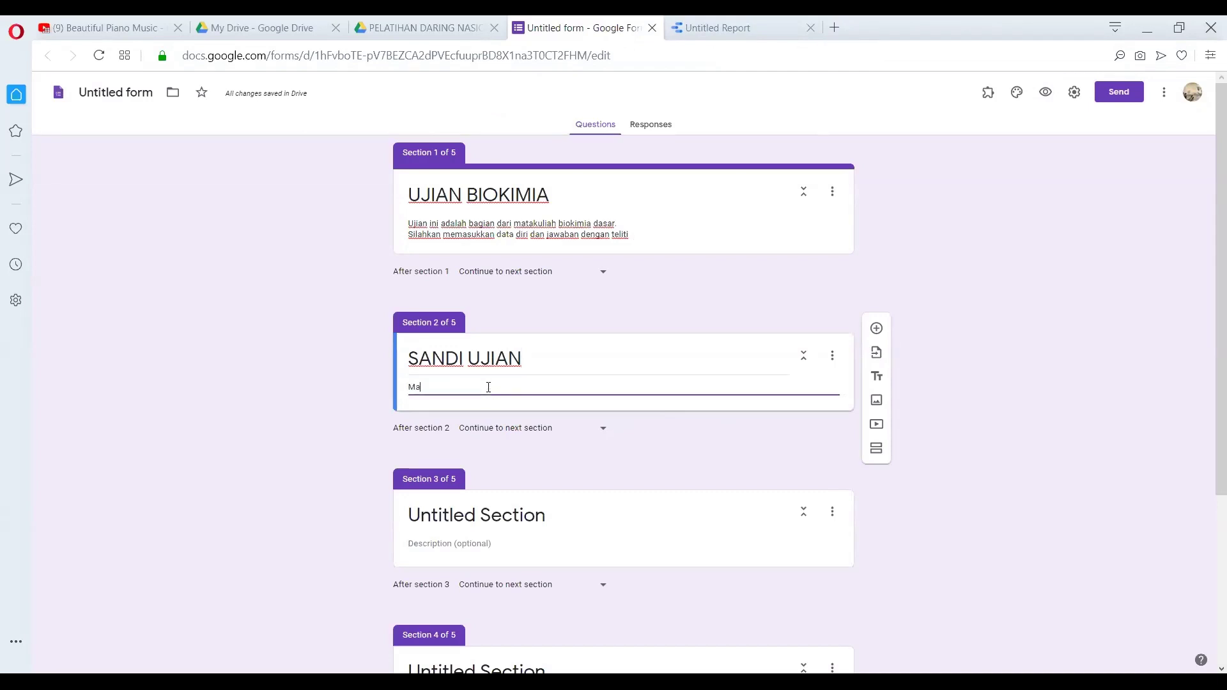
{"action": "type", "text": "sukkan sandi ujia"}
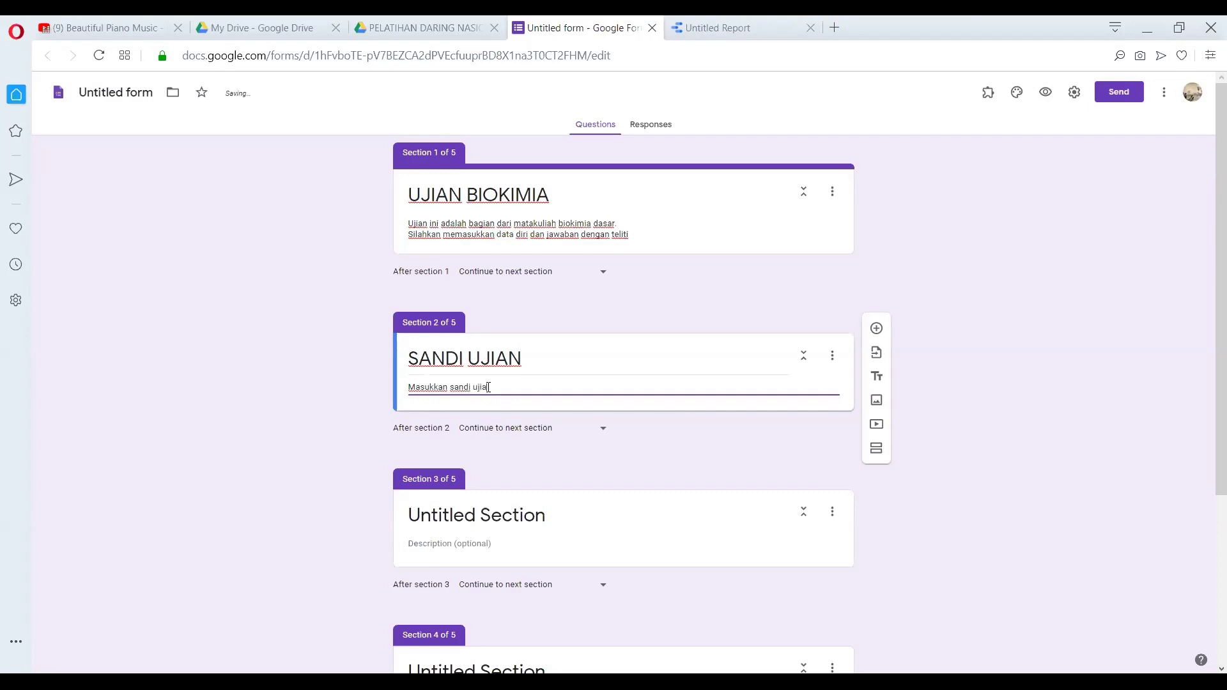
{"action": "type", "text": "n."}
{"action": "left_click", "coordinate": [657, 231]}
{"action": "left_click", "coordinate": [658, 232]}
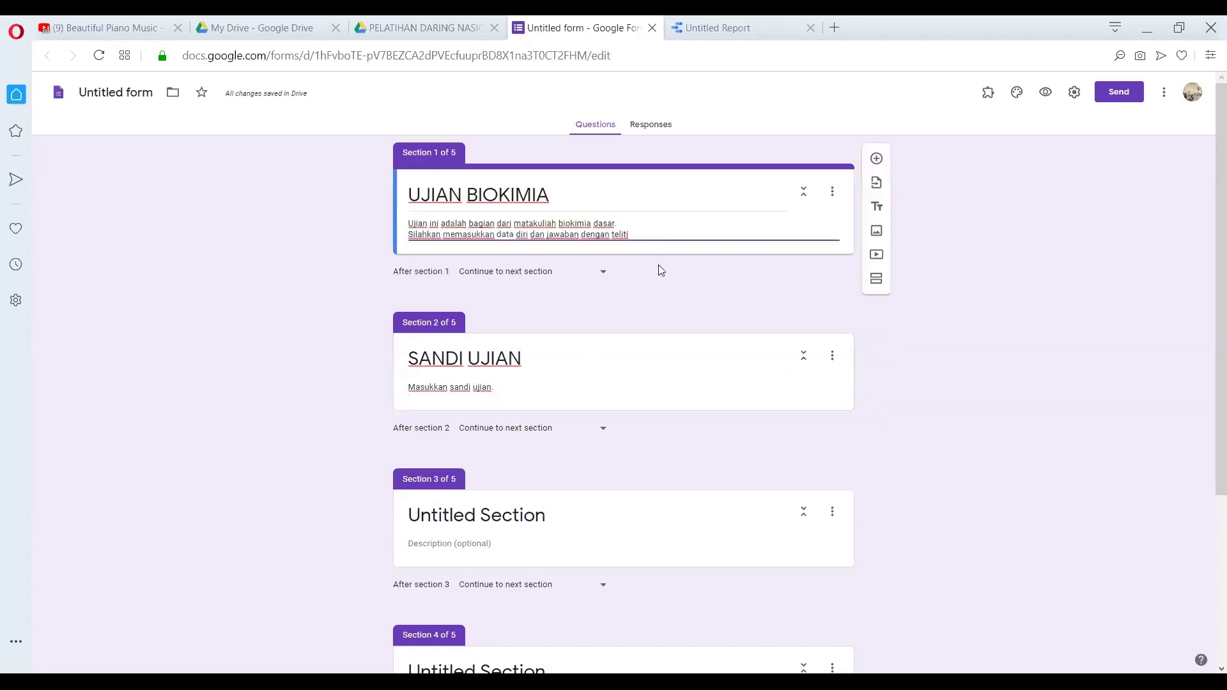
{"action": "left_click", "coordinate": [592, 401]}
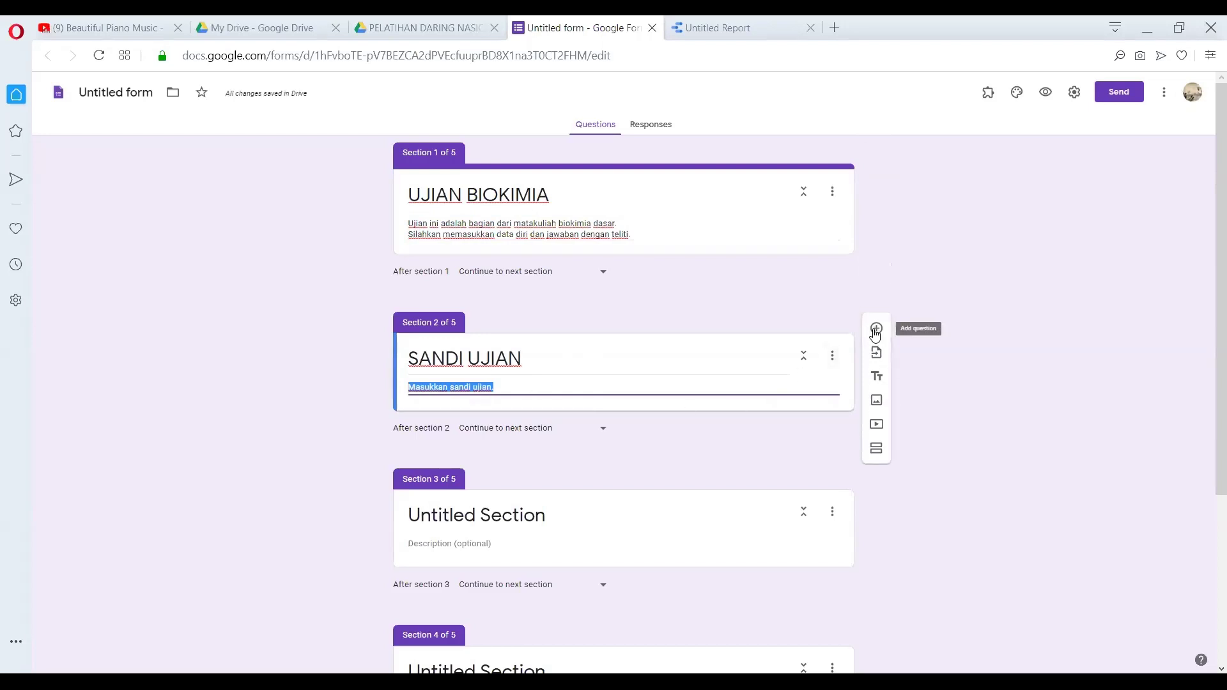
Add a required short-answer question titled Sandi Ujian to Section 2
{"action": "left_click", "coordinate": [875, 330]}
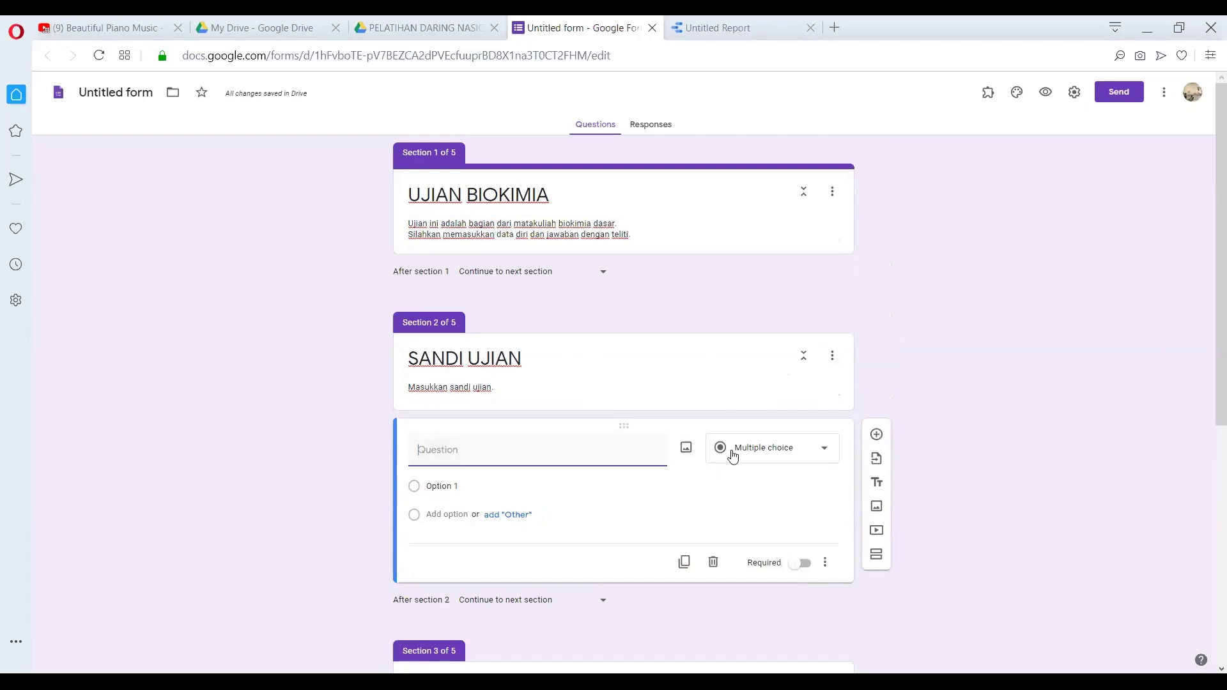
{"action": "left_click", "coordinate": [732, 455]}
{"action": "left_click", "coordinate": [755, 300]}
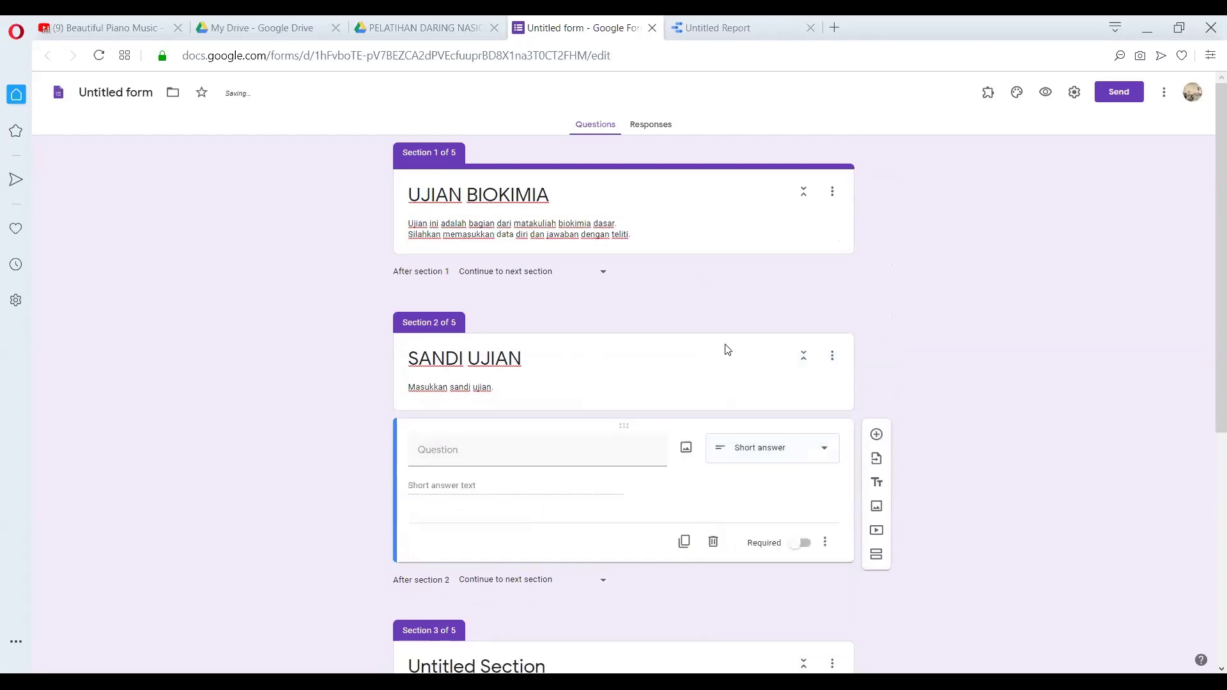
{"action": "left_click", "coordinate": [454, 449]}
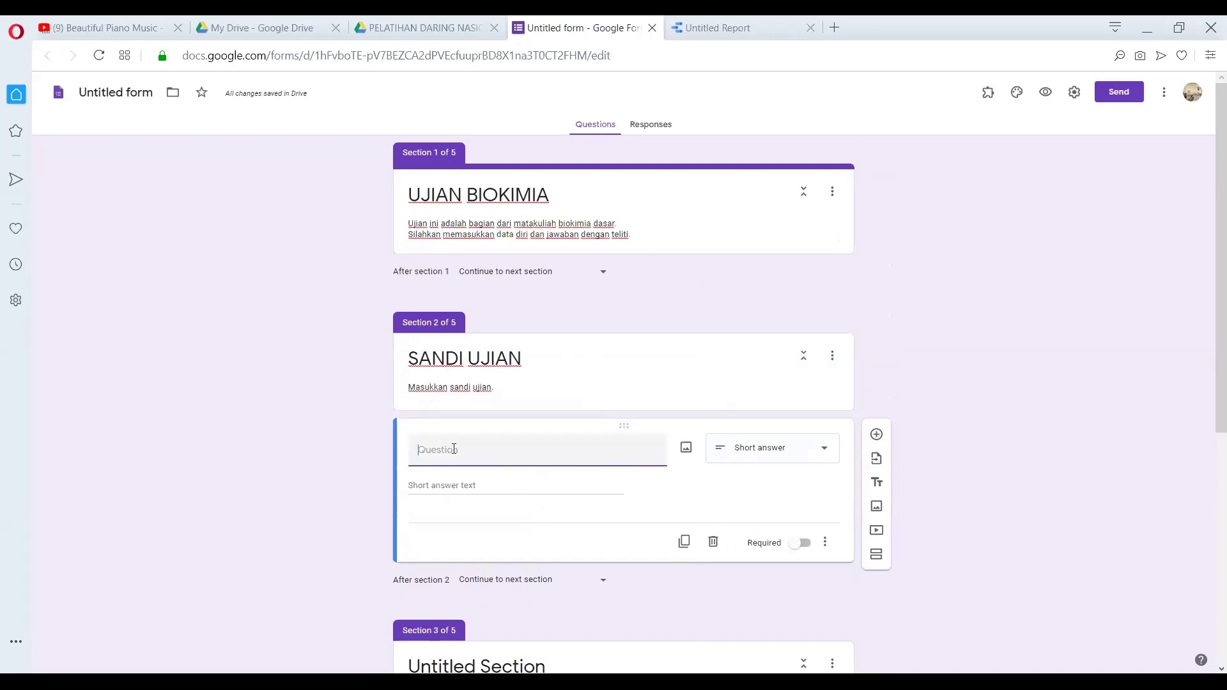
{"action": "type", "text": "Sa"}
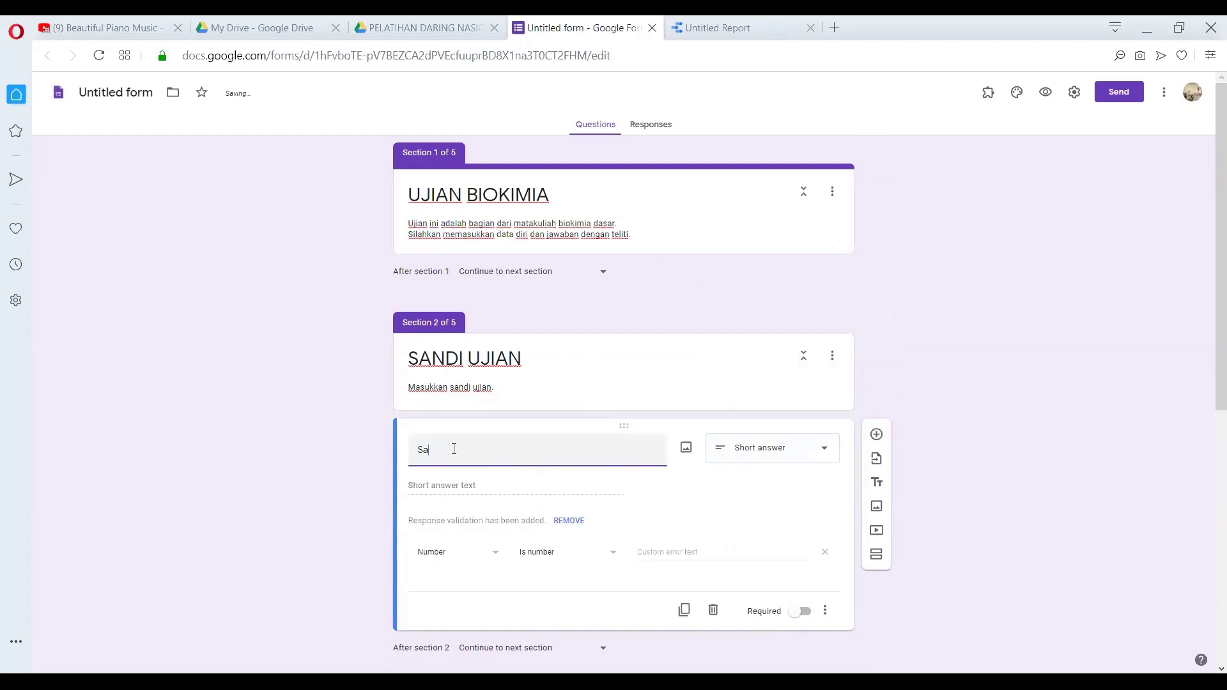
{"action": "type", "text": "indi Ujian"}
{"action": "left_click_drag", "start_coordinate": [1217, 253], "coordinate": [1206, 319]}
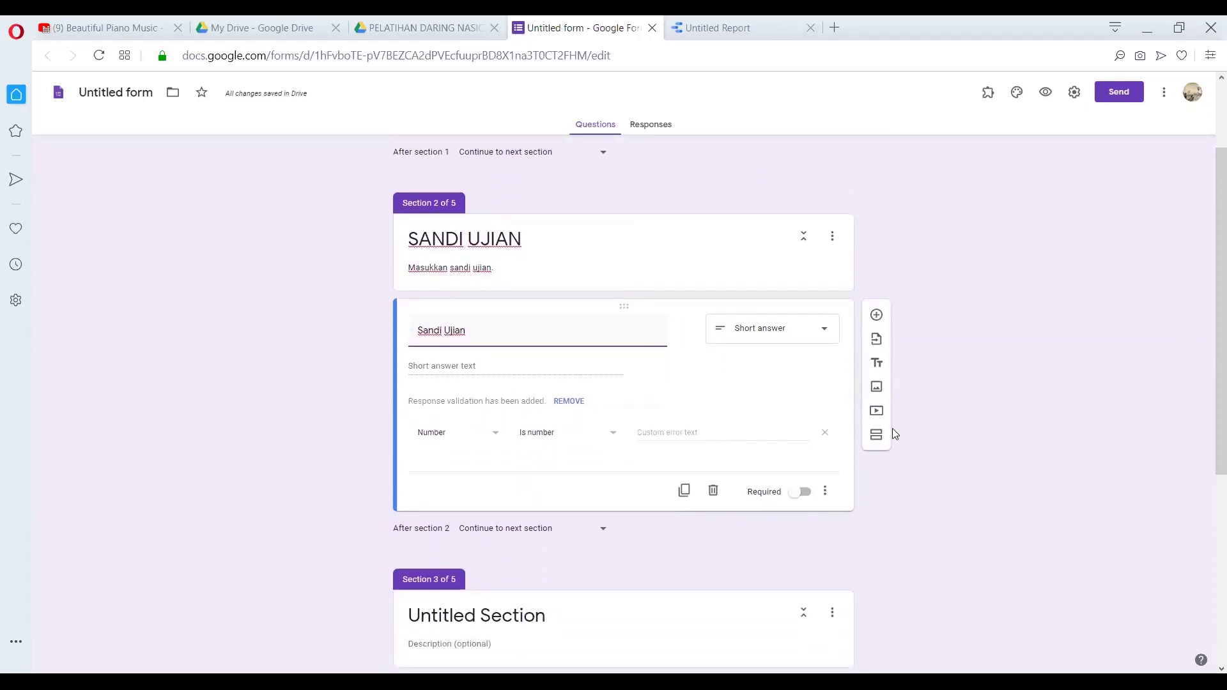
{"action": "left_click", "coordinate": [805, 493]}
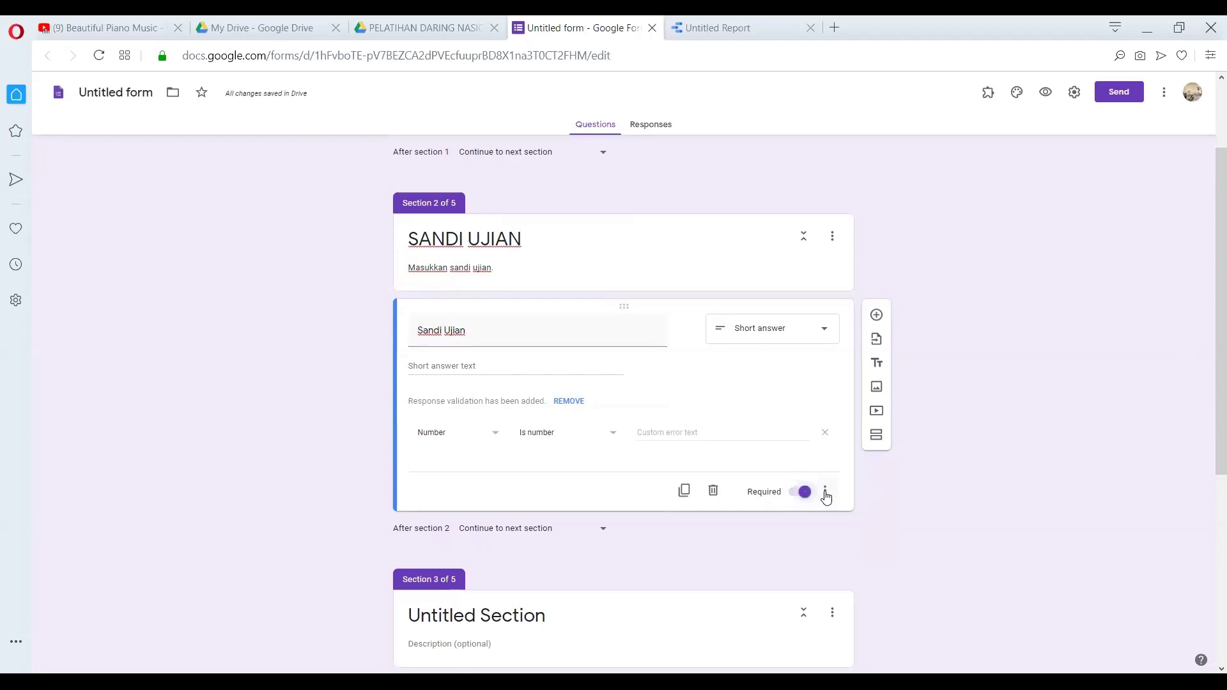
Set the Sandi Ujian question's response validation to Text / Contains
{"action": "left_click", "coordinate": [826, 494]}
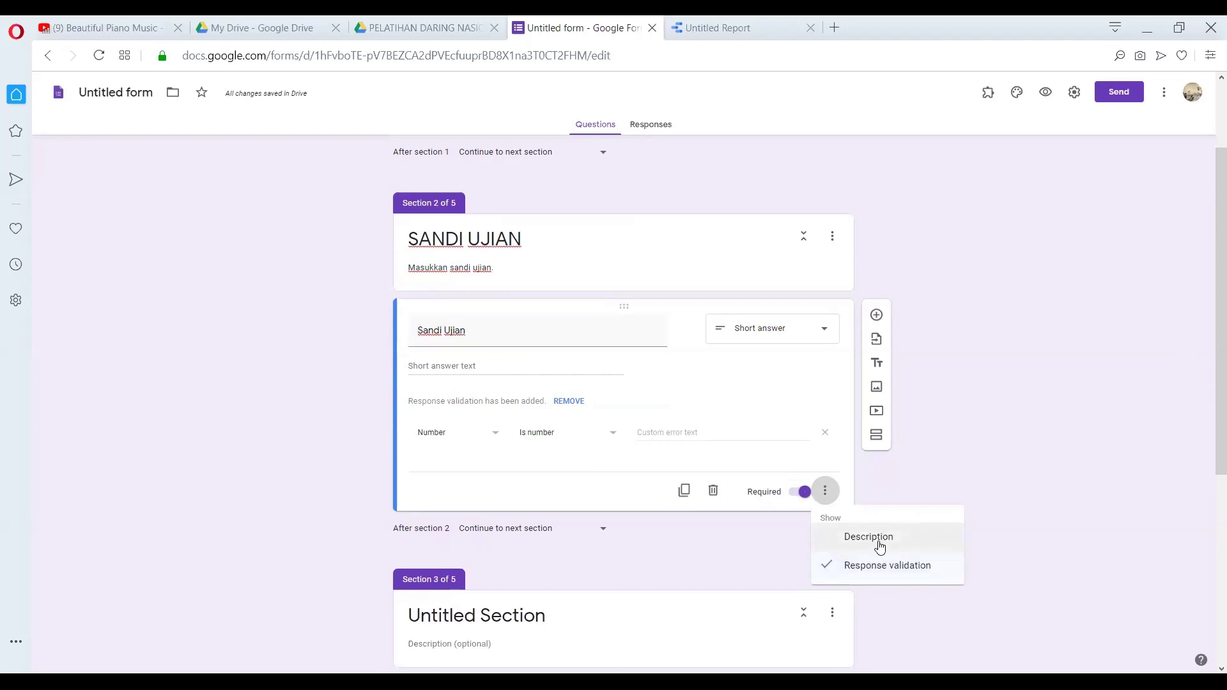
{"action": "left_click", "coordinate": [885, 565]}
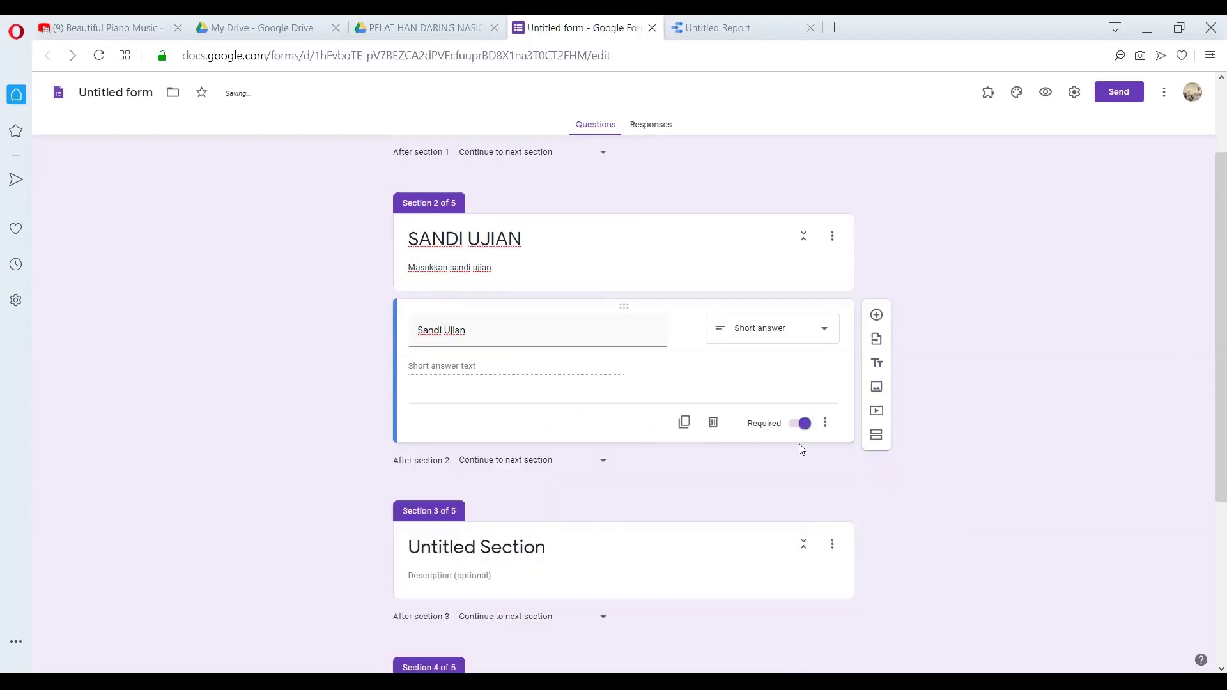
{"action": "left_click", "coordinate": [826, 424]}
{"action": "left_click", "coordinate": [838, 505]}
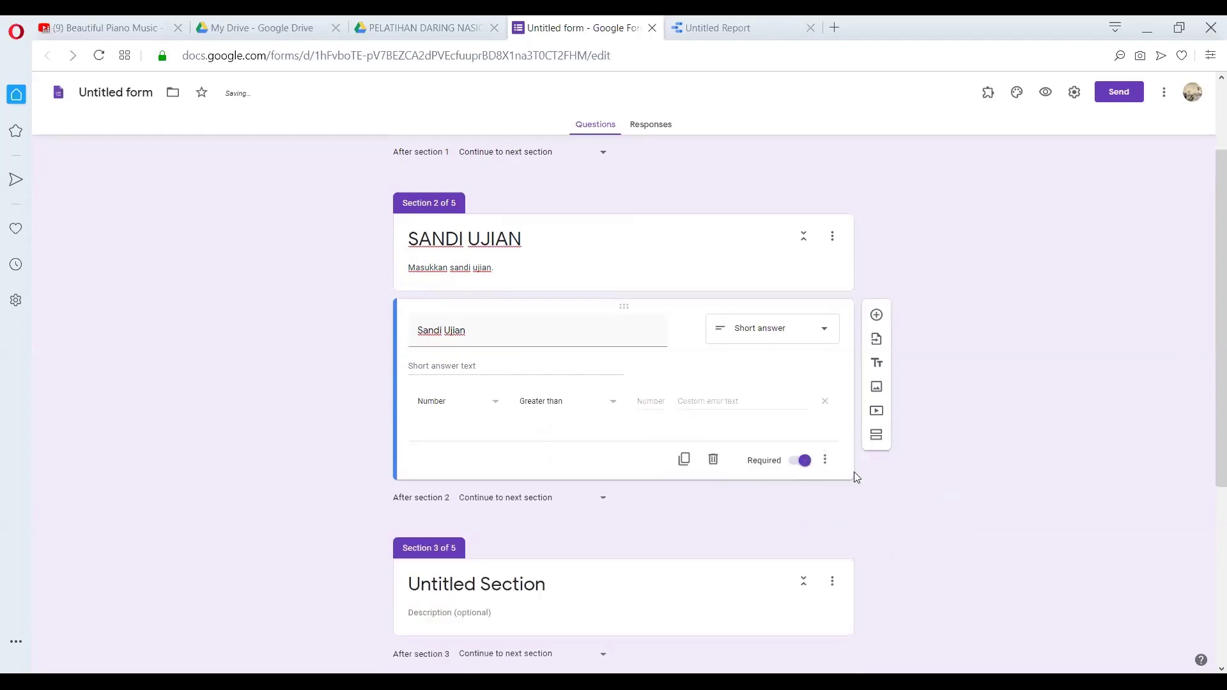
{"action": "left_click", "coordinate": [451, 402]}
{"action": "left_click", "coordinate": [448, 426]}
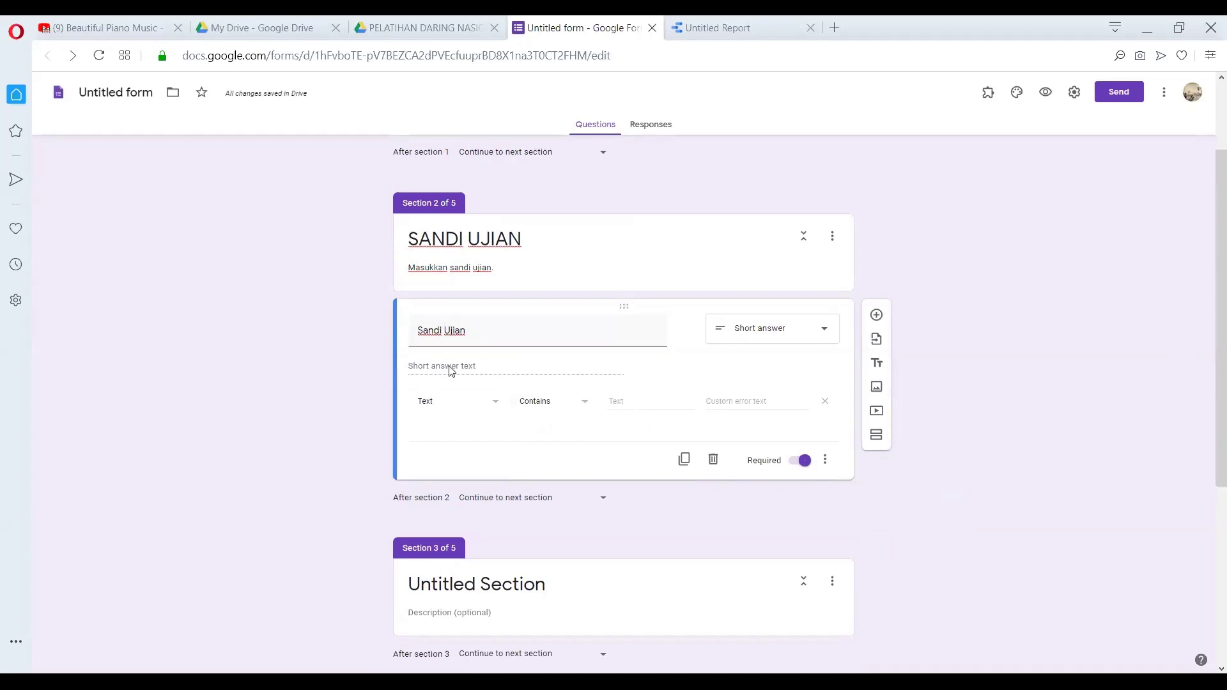
{"action": "triple_click", "coordinate": [479, 331]}
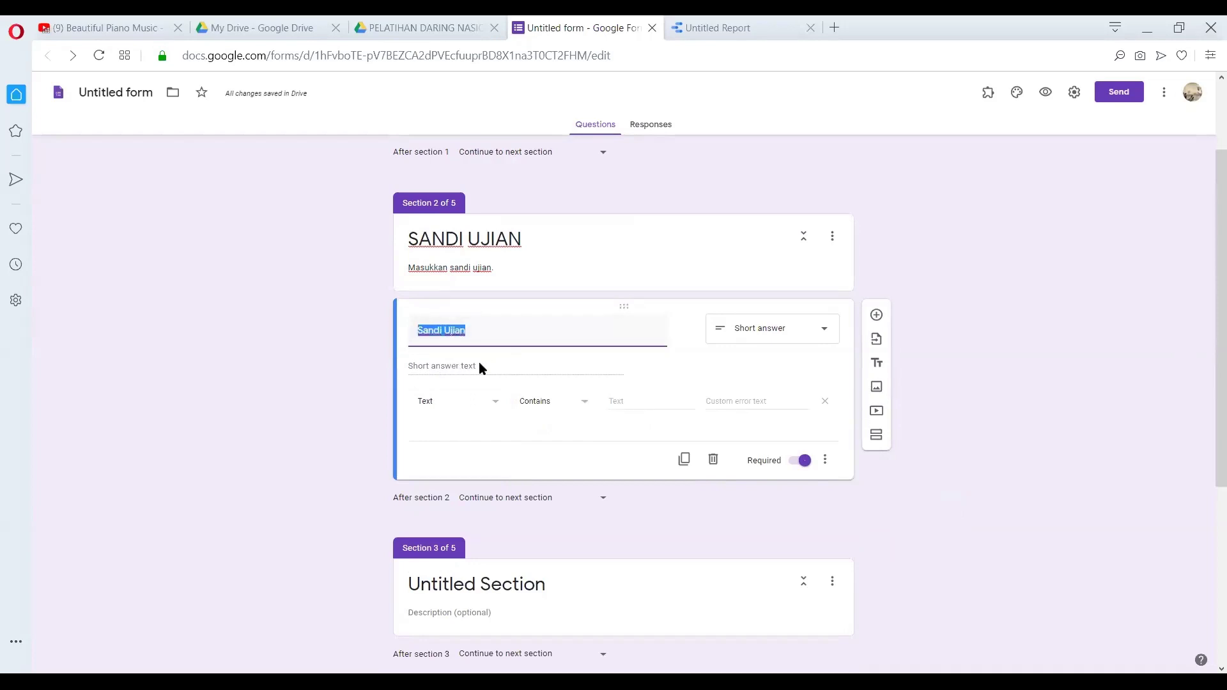
{"action": "left_click", "coordinate": [478, 362]}
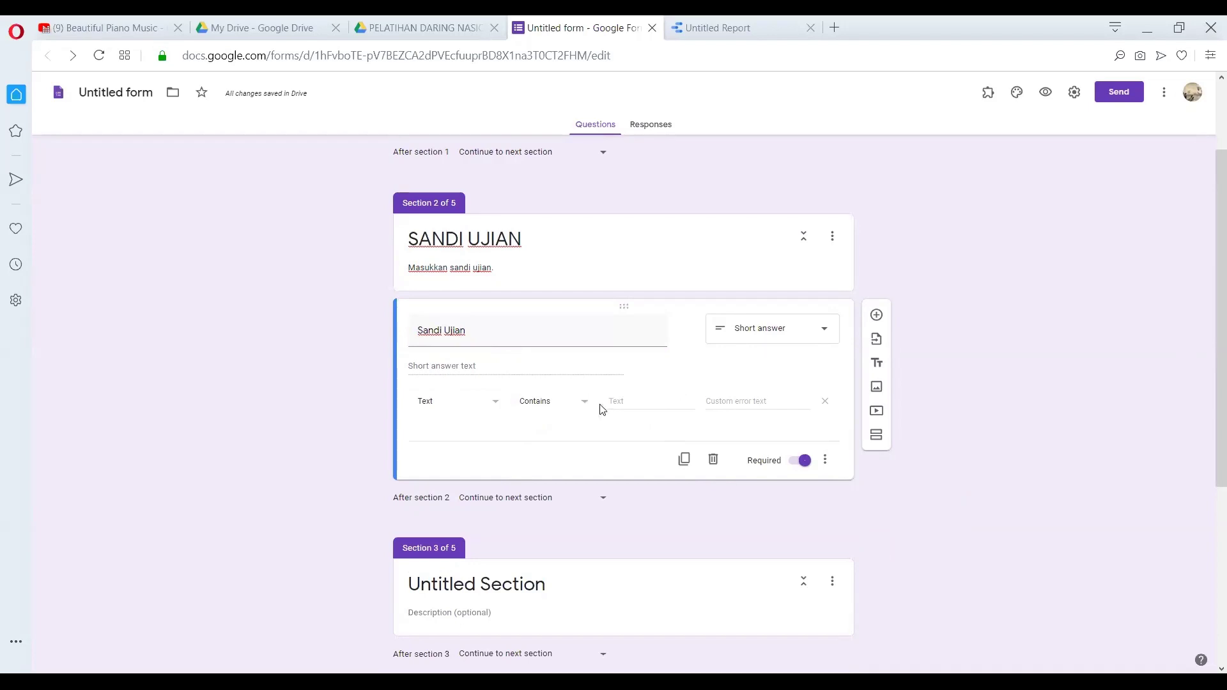
{"action": "left_click", "coordinate": [620, 403]}
{"action": "scroll", "coordinate": [616, 264], "scroll_direction": "up", "scroll_amount": 2}
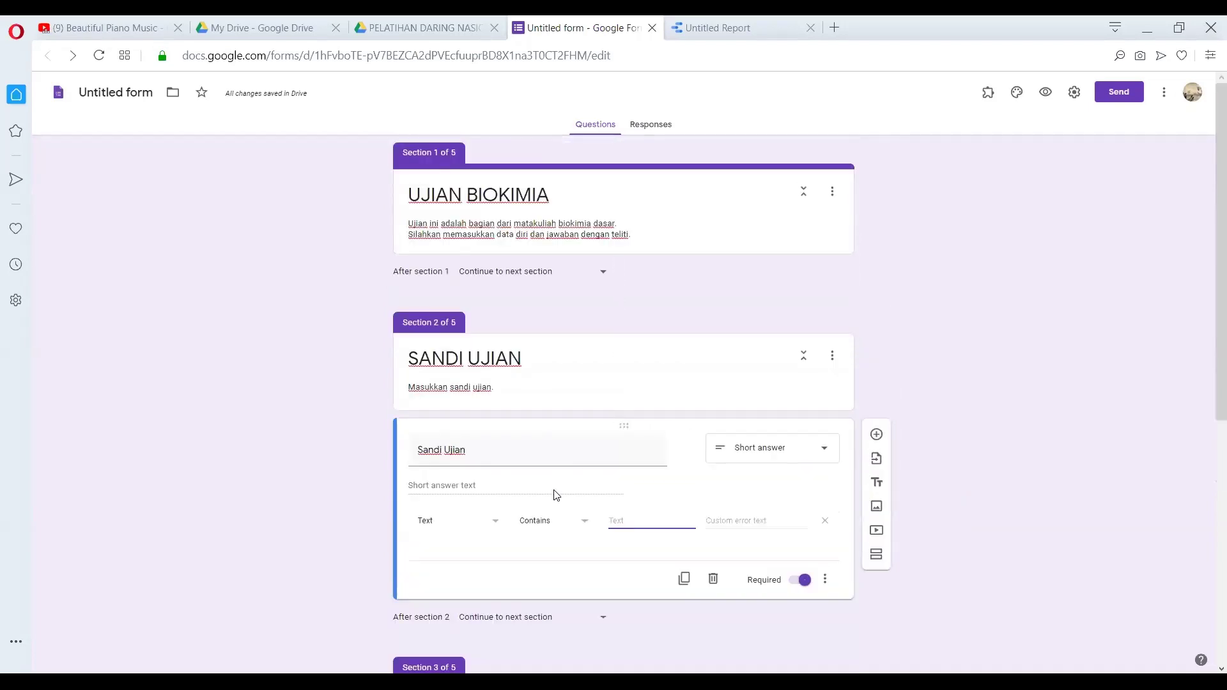
{"action": "scroll", "coordinate": [551, 485], "scroll_direction": "down", "scroll_amount": 1}
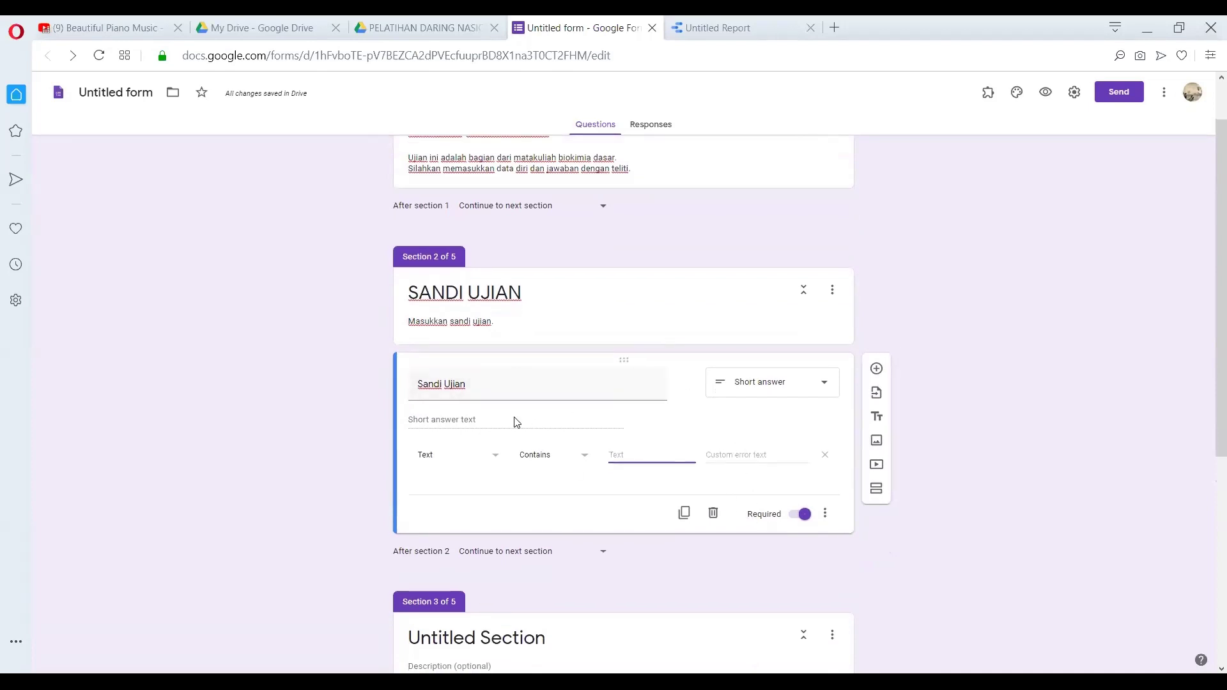
{"action": "left_click", "coordinate": [781, 511]}
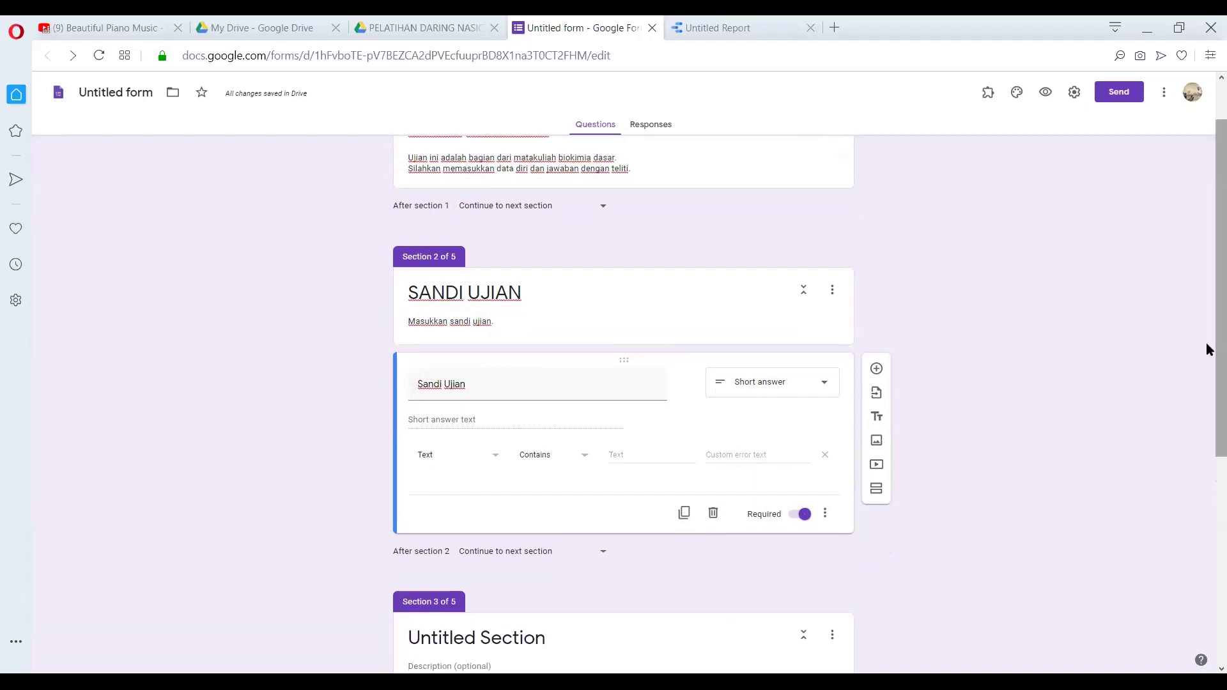
{"action": "left_click_drag", "start_coordinate": [1209, 350], "coordinate": [1206, 458]}
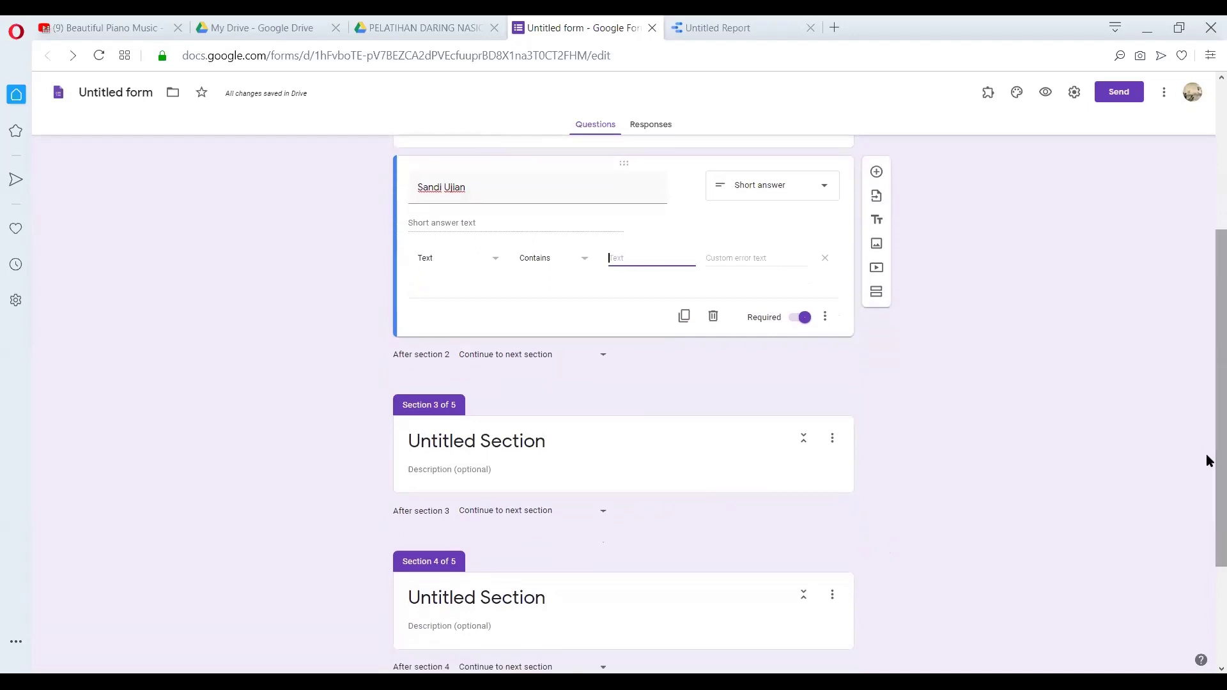
{"action": "scroll", "coordinate": [693, 415], "scroll_direction": "down", "scroll_amount": 2}
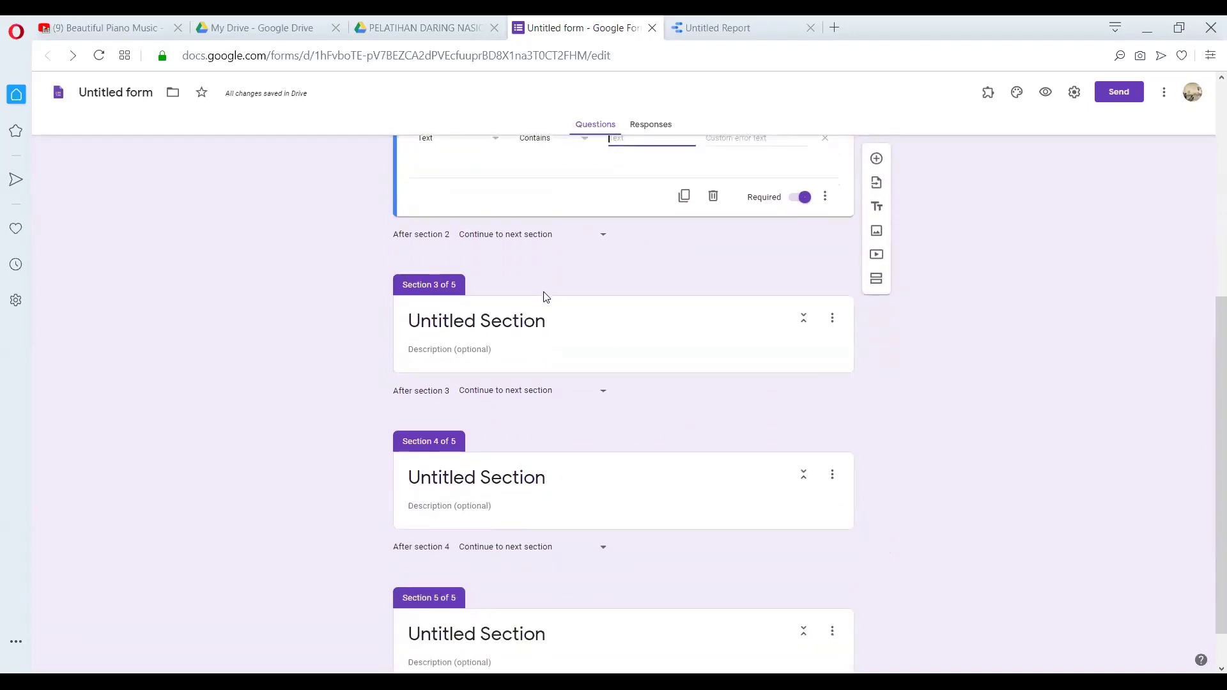
Rename Section 3 to IDENTITAS DIRI and add a required question NAMA
{"action": "left_click", "coordinate": [522, 383]}
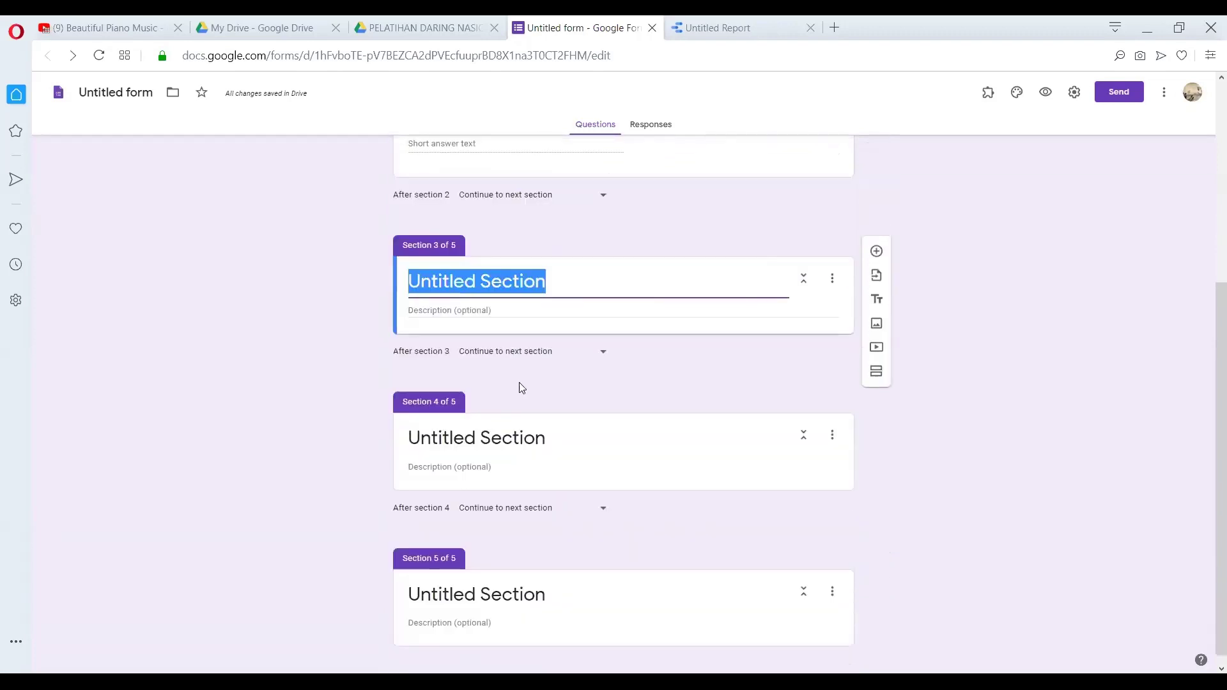
{"action": "type", "text": "IDEN"}
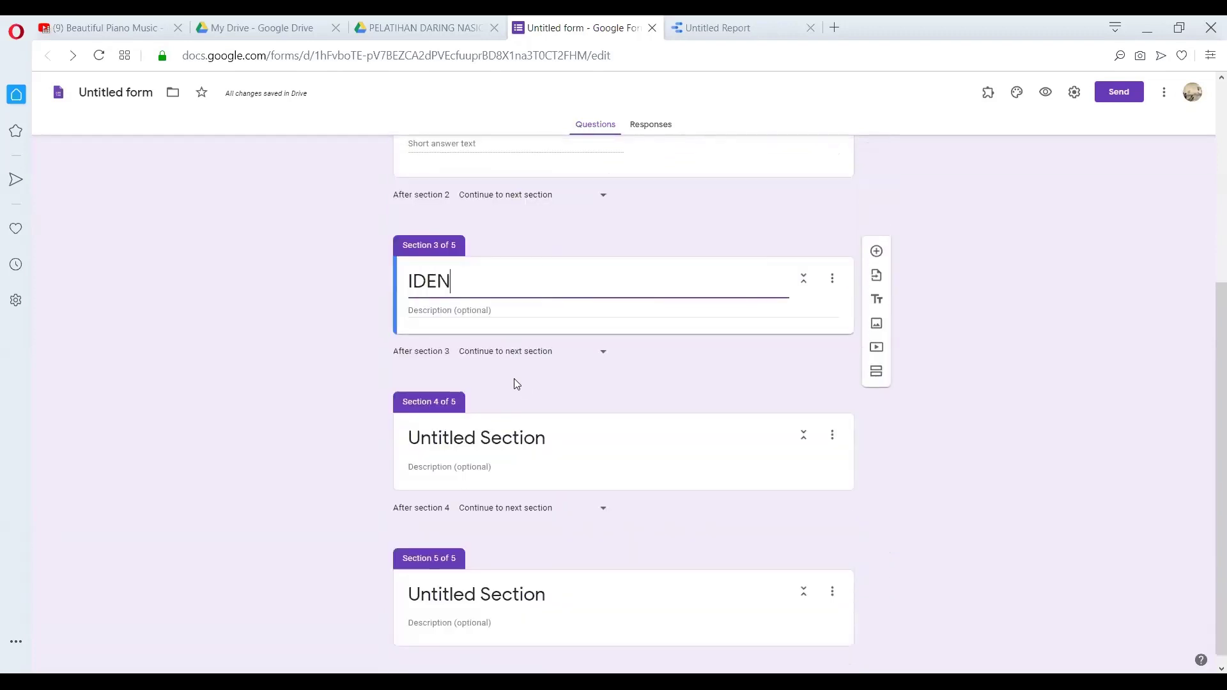
{"action": "type", "text": "TITAS DIRI"}
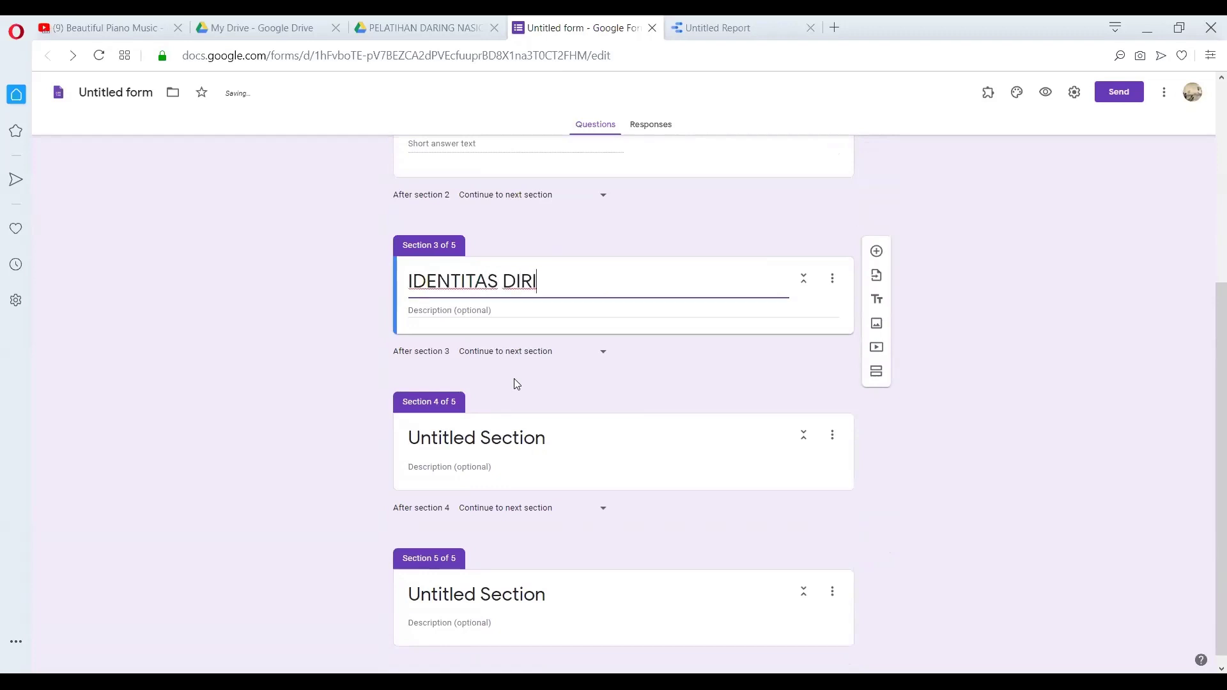
{"action": "left_click", "coordinate": [877, 252]}
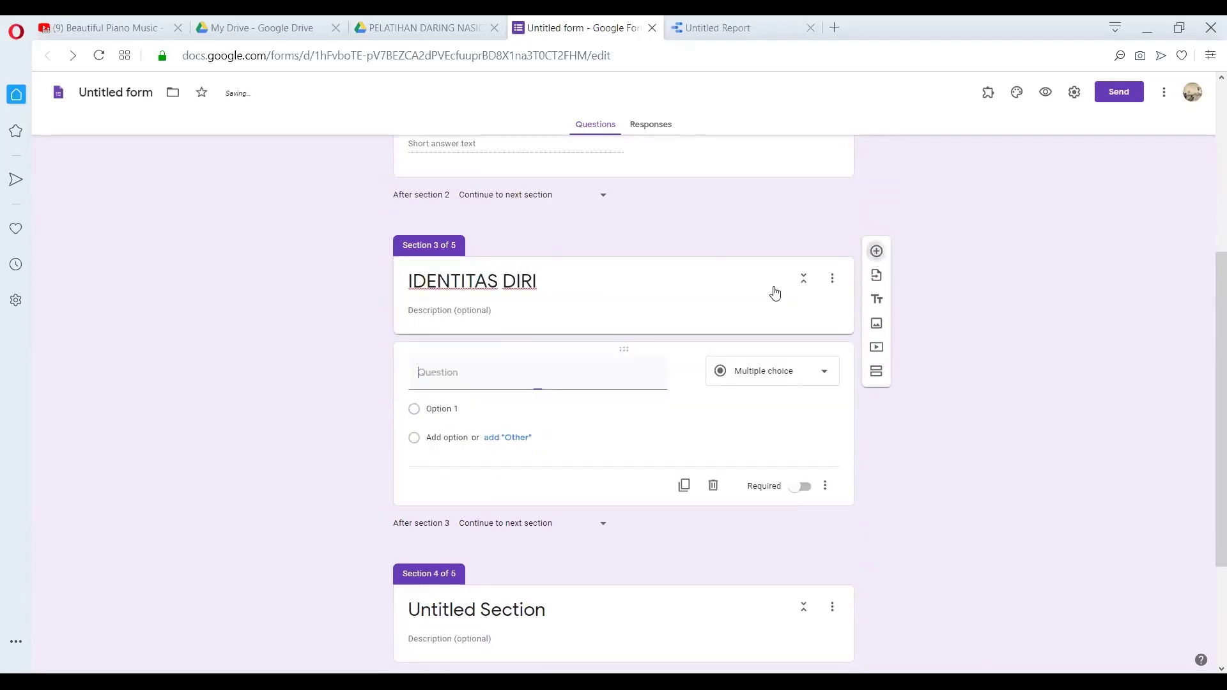
{"action": "type", "text": "NAMA"}
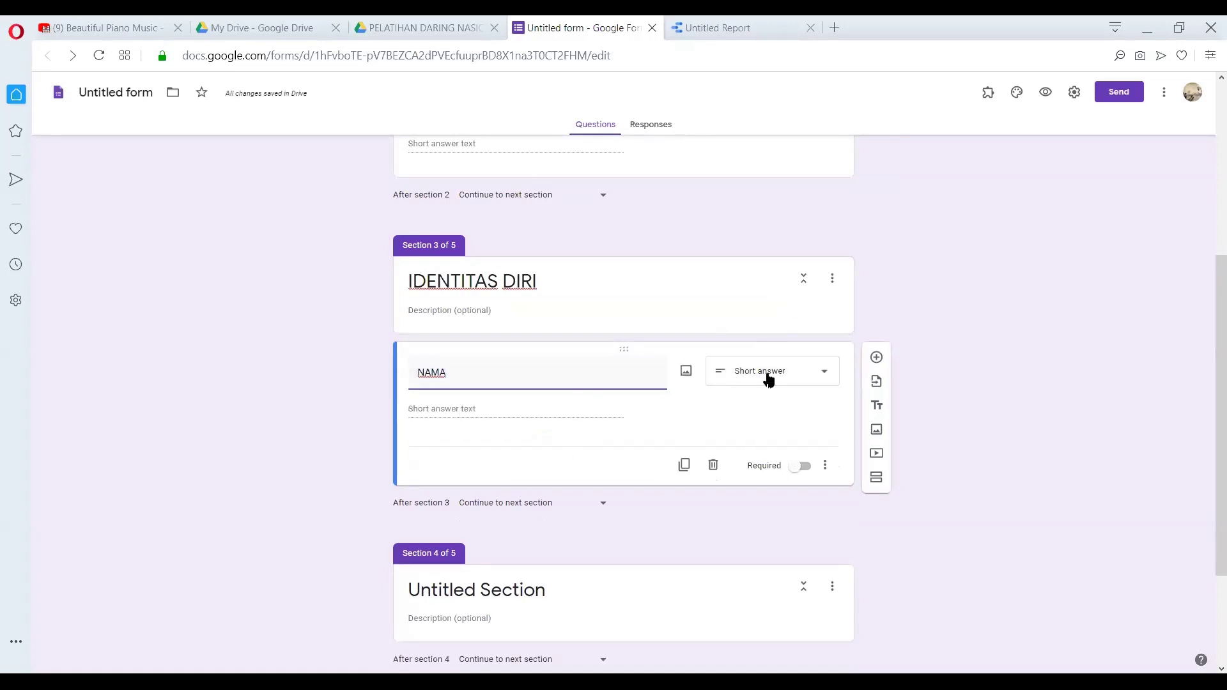
{"action": "left_click", "coordinate": [800, 466]}
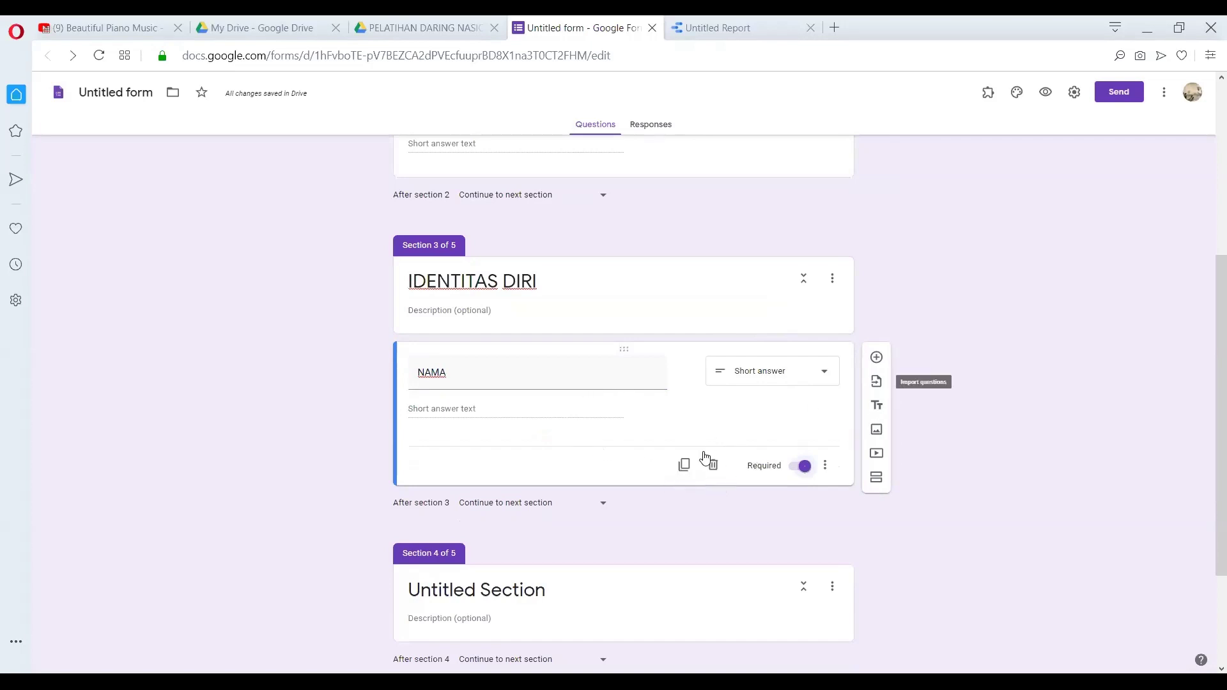
Duplicate NAMA as NIM/NOMOR MAHASISWA and turn off its response validation
{"action": "left_click", "coordinate": [678, 471]}
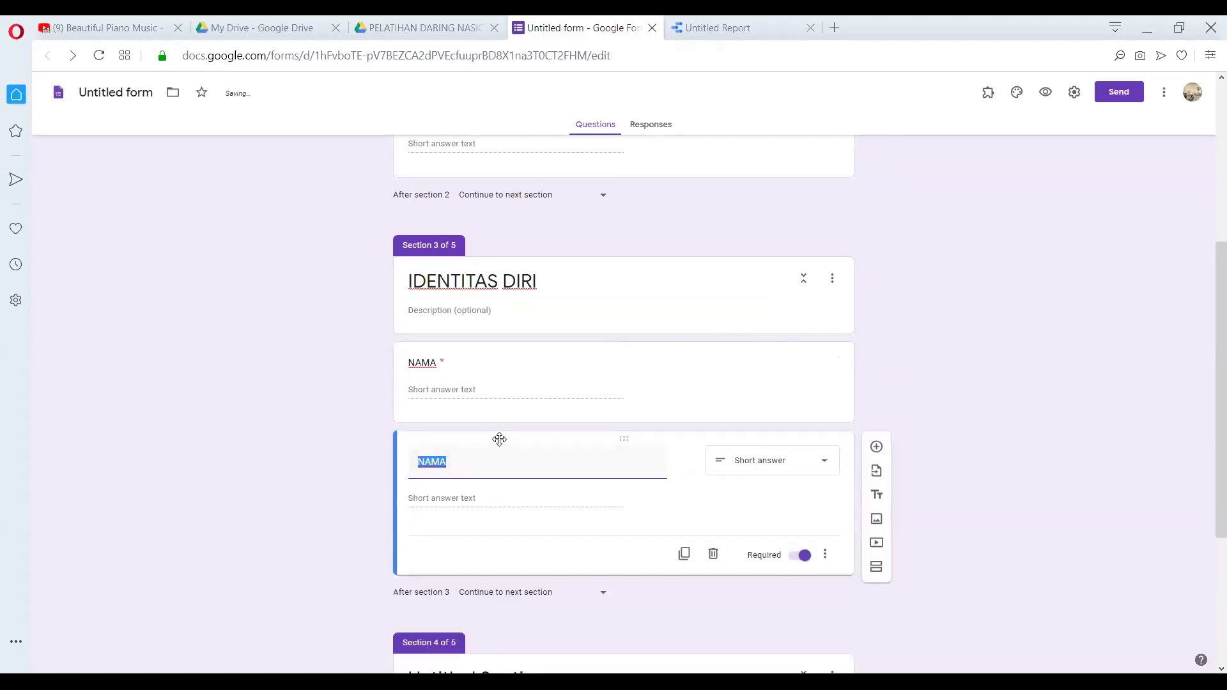
{"action": "type", "text": "NIM/"}
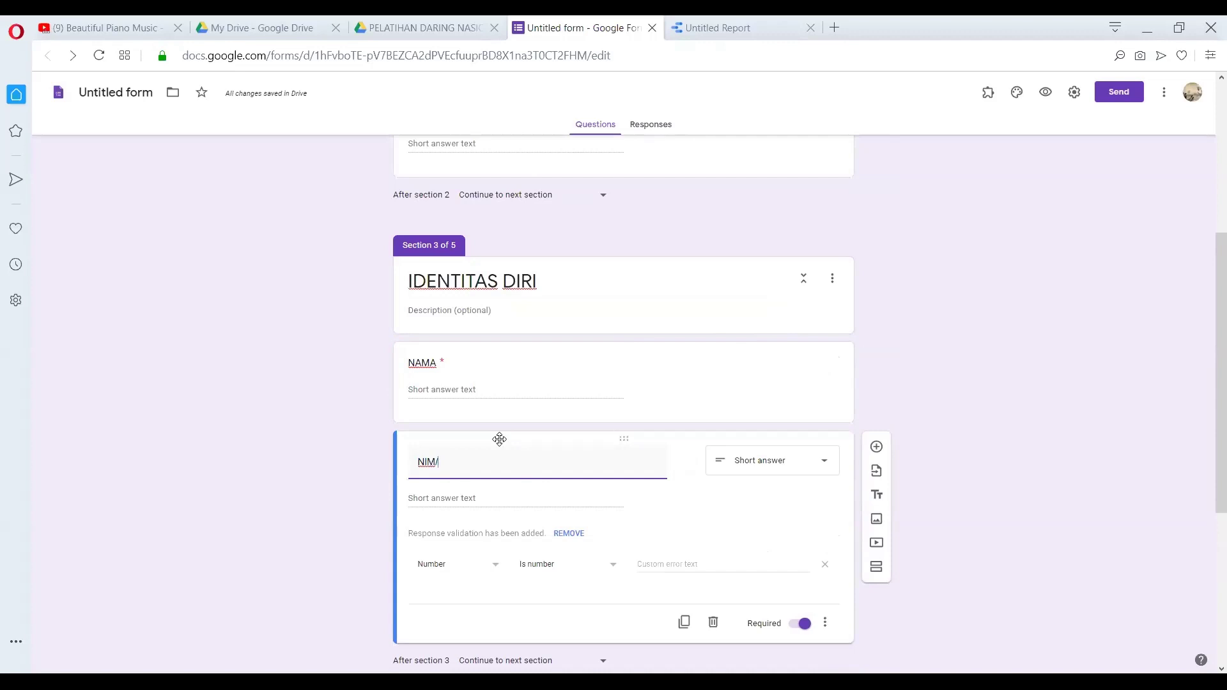
{"action": "type", "text": "NOMOR MAHASISWA"}
{"action": "left_click", "coordinate": [620, 532]}
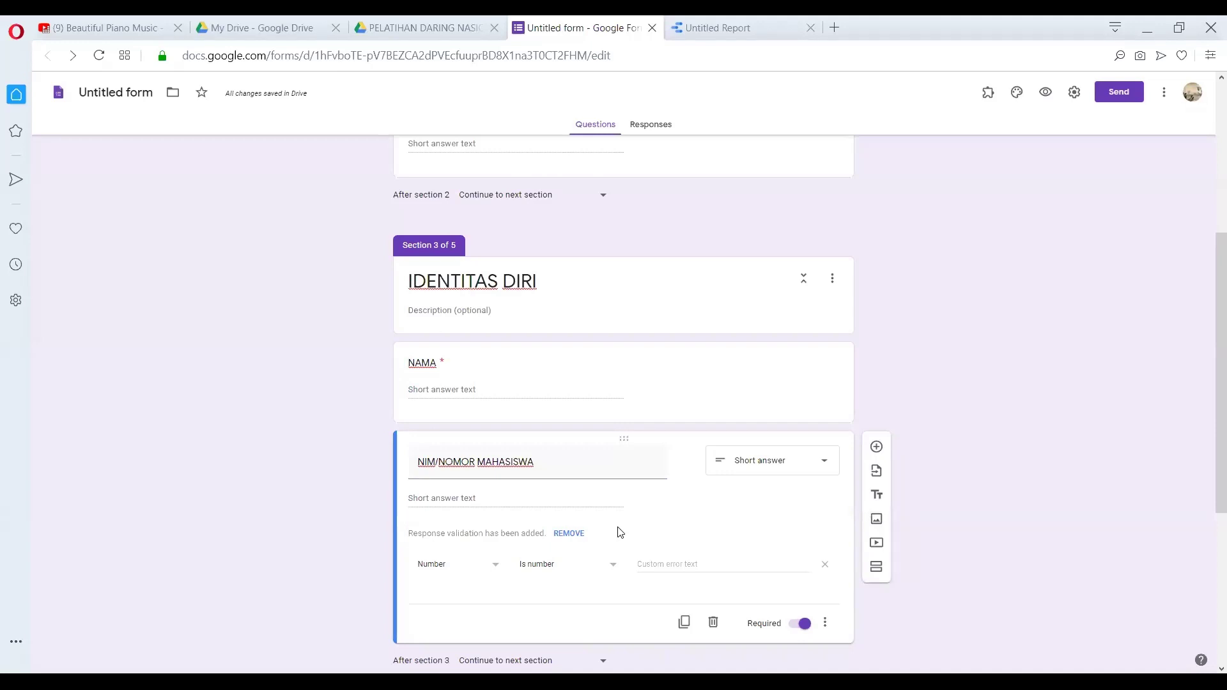
{"action": "left_click", "coordinate": [826, 623]}
{"action": "left_click", "coordinate": [846, 644]}
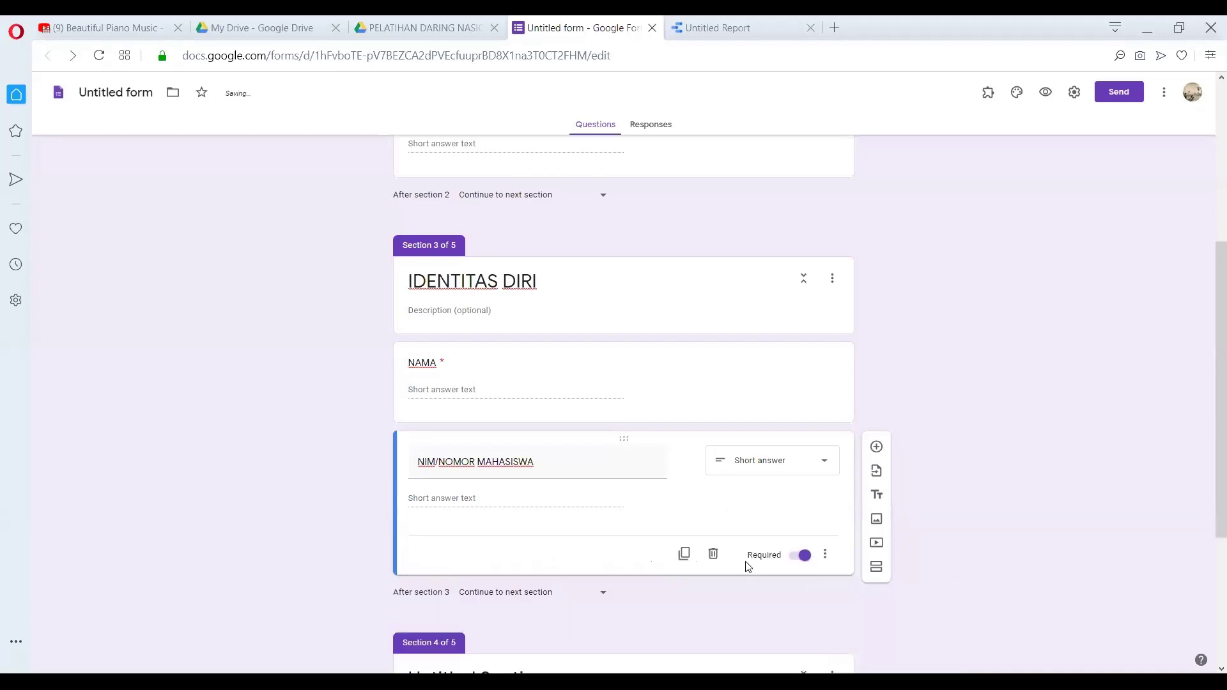
{"action": "scroll", "coordinate": [633, 523], "scroll_direction": "down", "scroll_amount": 2}
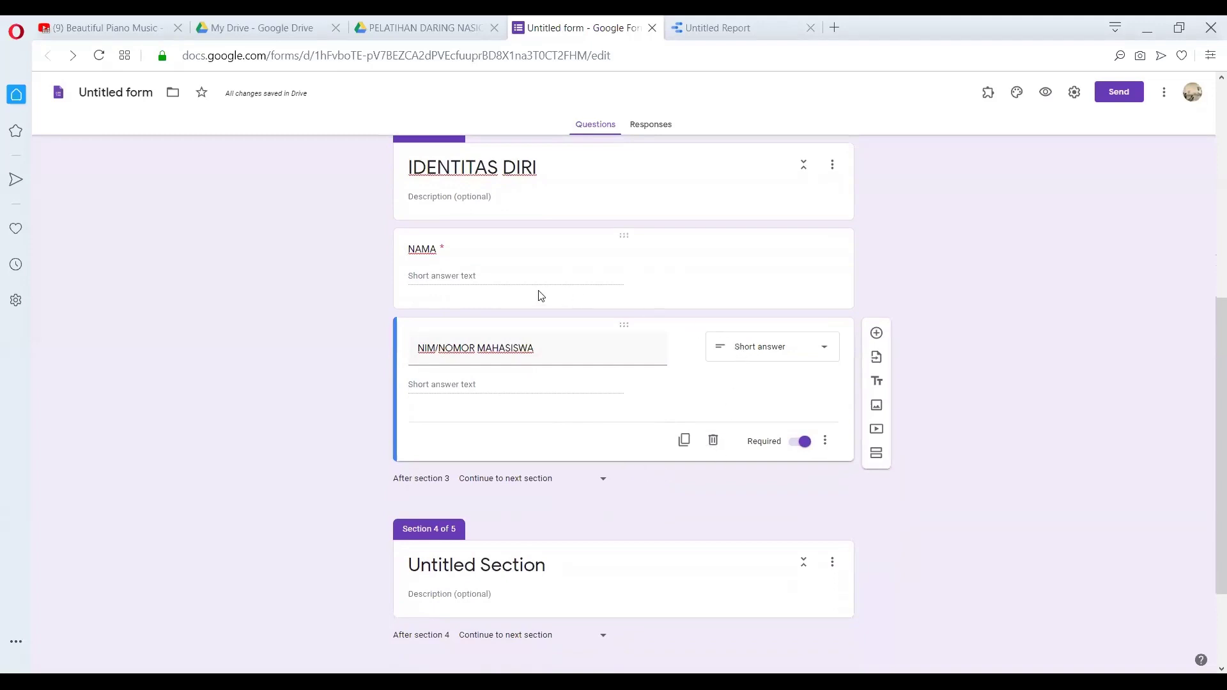
Duplicate NIM/NOMOR MAHASISWA as HANDPHONE and turn off its response validation
{"action": "left_click", "coordinate": [681, 449]}
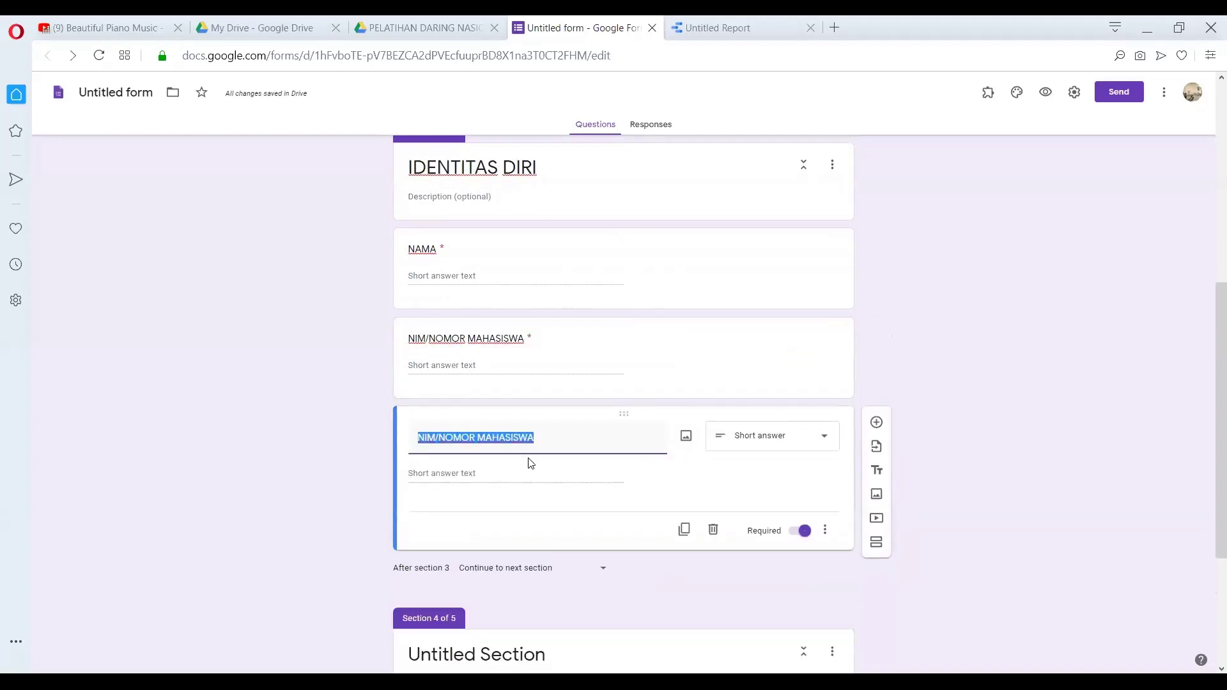
{"action": "type", "text": "HAN"}
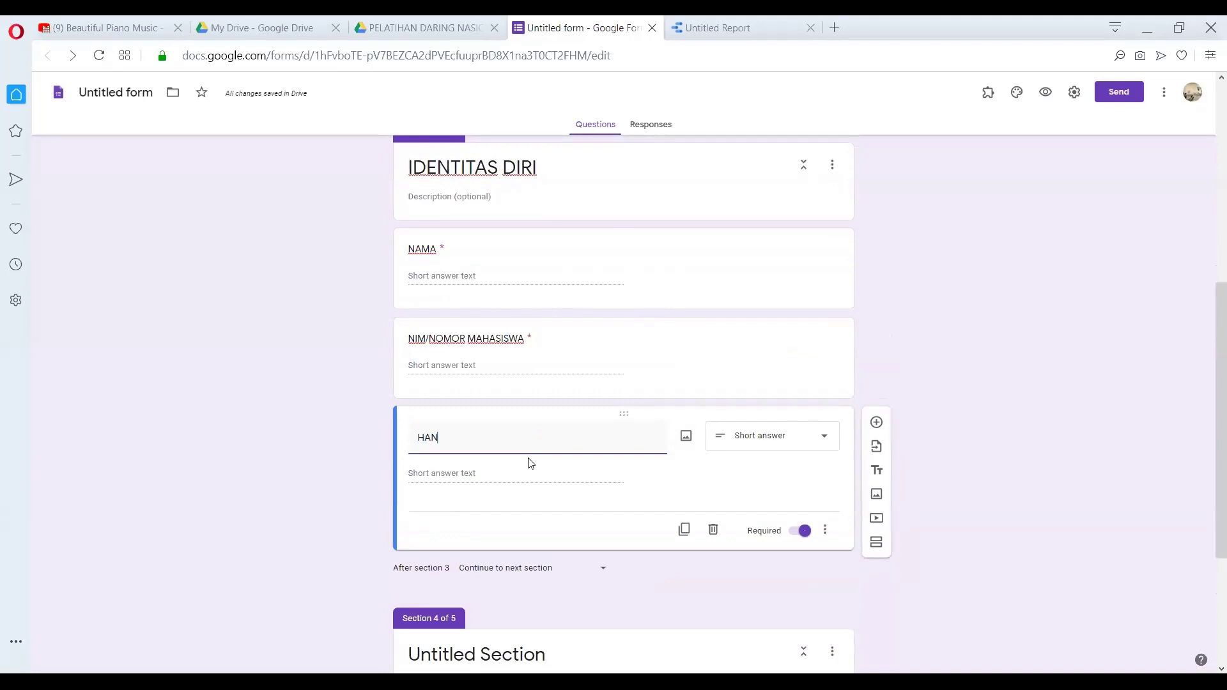
{"action": "type", "text": "DPHONE"}
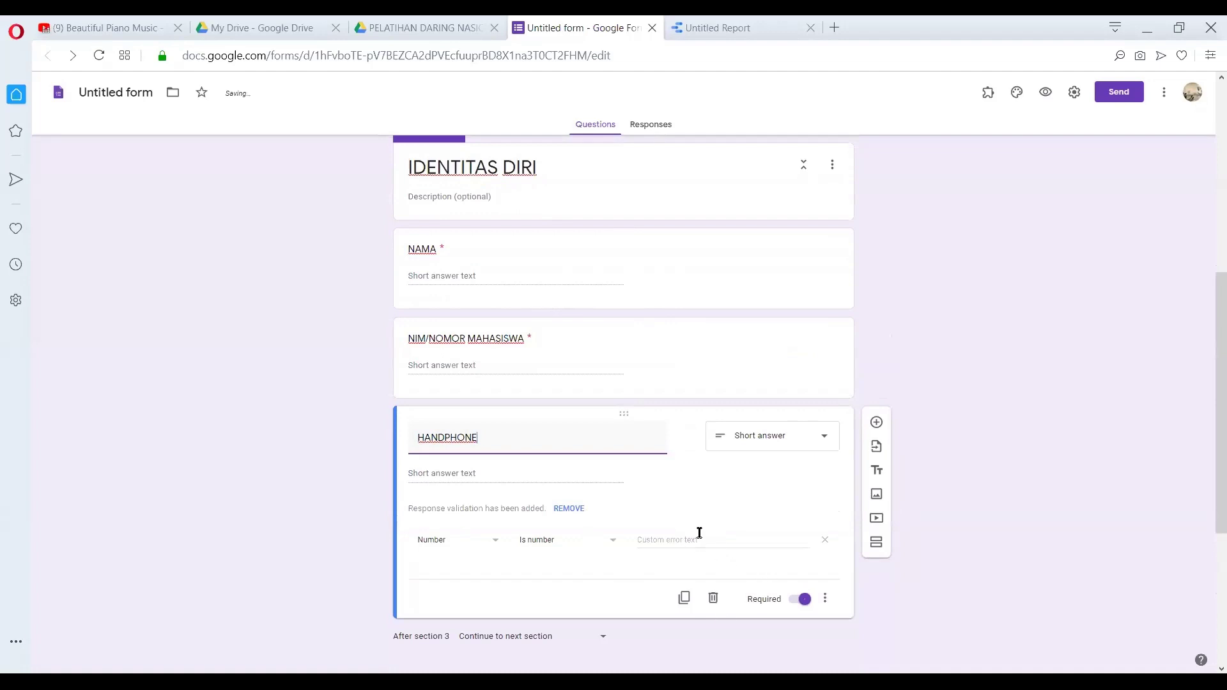
{"action": "left_click", "coordinate": [824, 598]}
{"action": "left_click", "coordinate": [882, 645]}
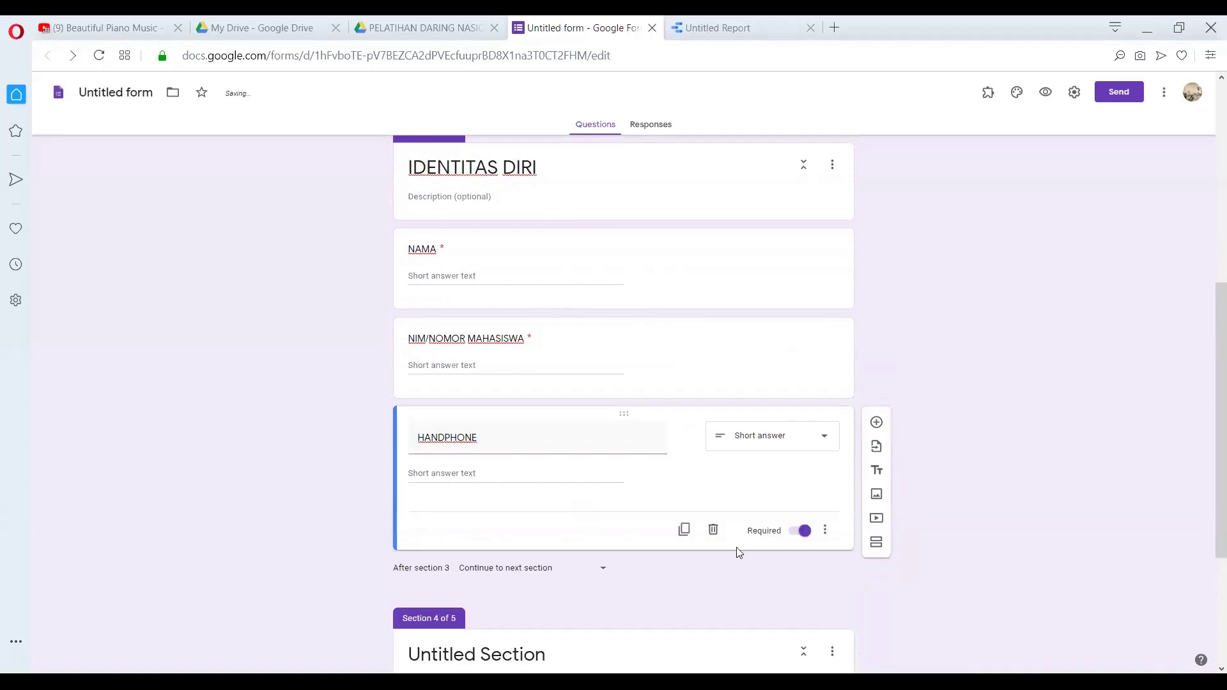
{"action": "left_click", "coordinate": [826, 532]}
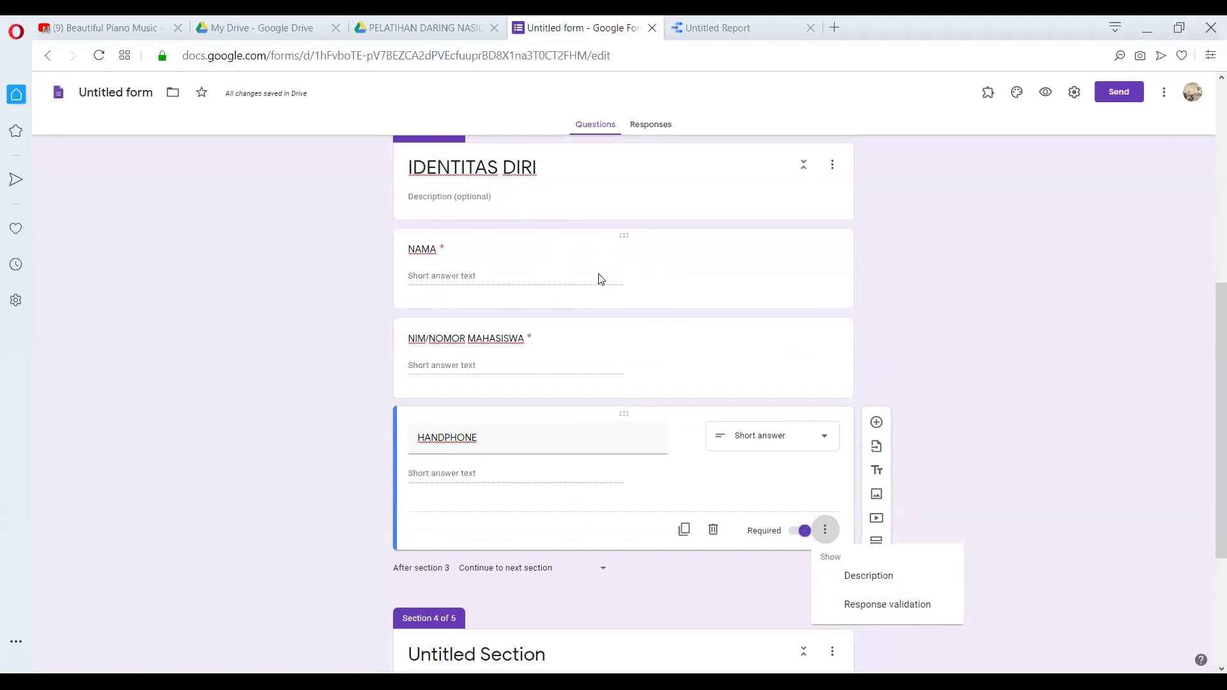
Check the extra options of the NAMA and NIM/NOMOR MAHASISWA questions and review the section
{"action": "scroll", "coordinate": [597, 274], "scroll_direction": "up", "scroll_amount": 5}
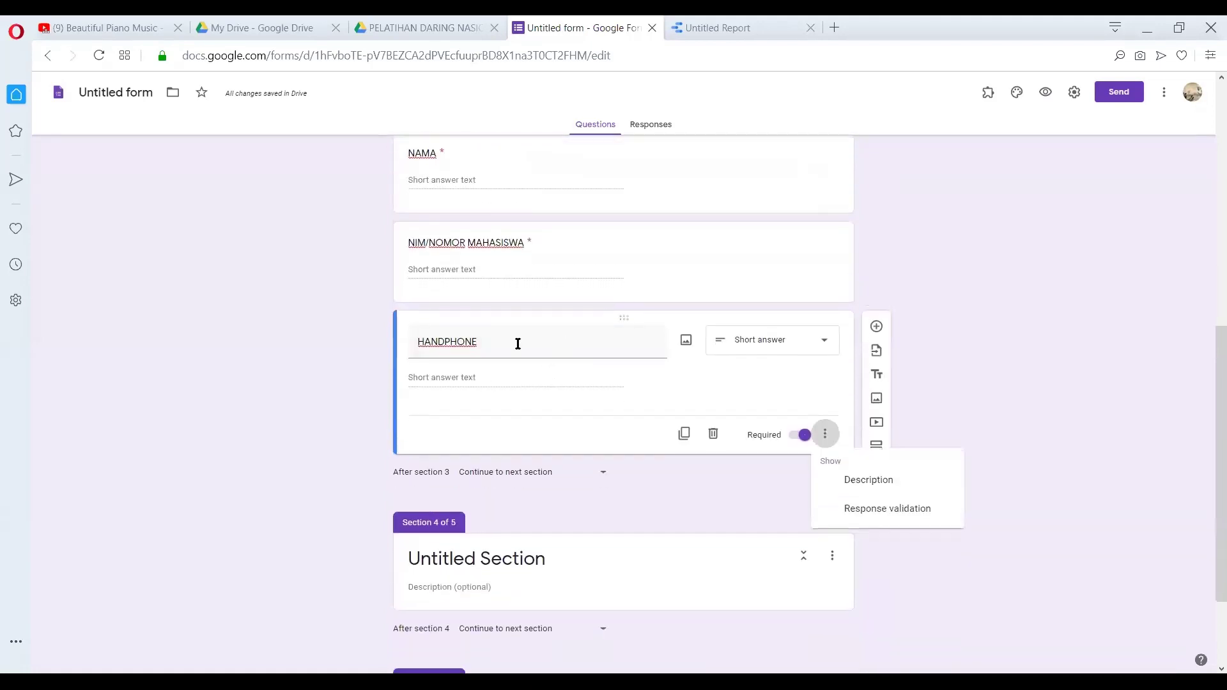
{"action": "scroll", "coordinate": [548, 318], "scroll_direction": "up", "scroll_amount": 2}
{"action": "left_click", "coordinate": [612, 275]}
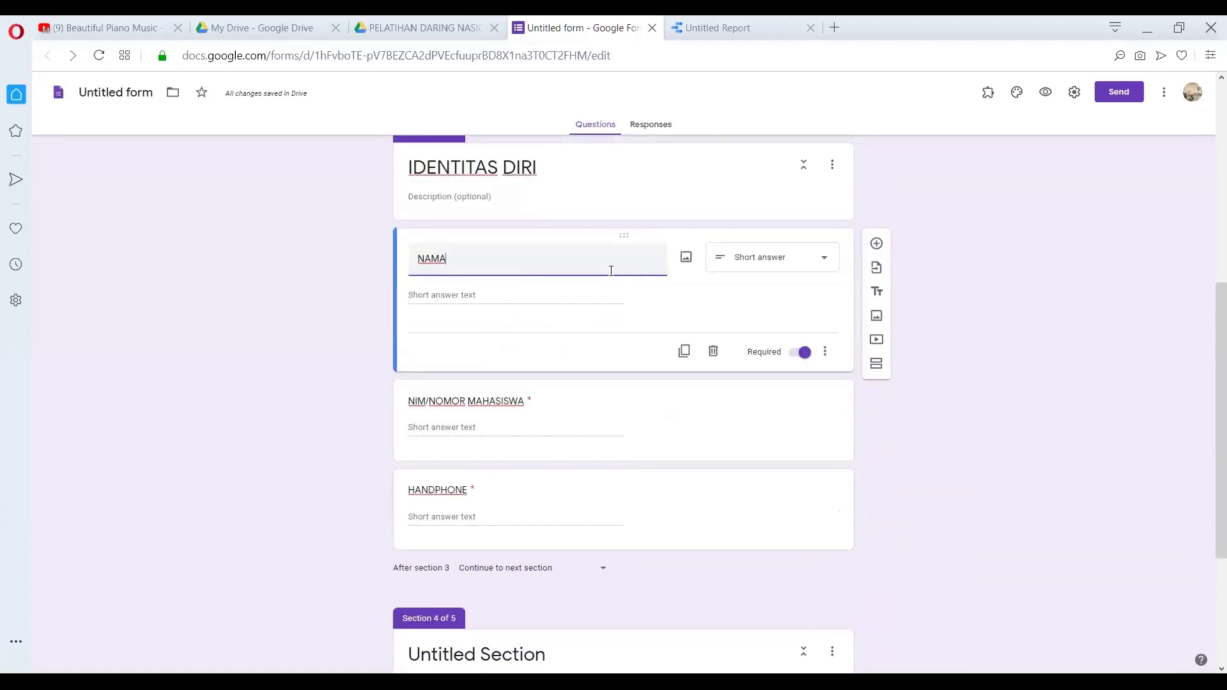
{"action": "left_click", "coordinate": [826, 351]}
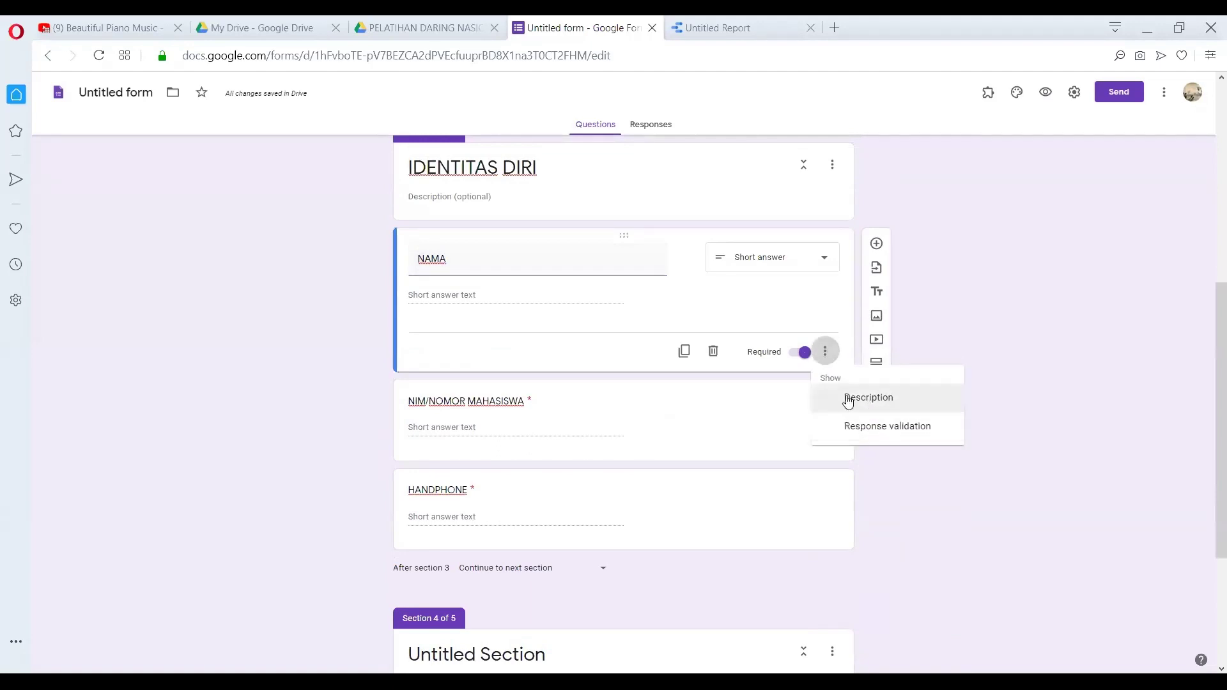
{"action": "left_click", "coordinate": [742, 423]}
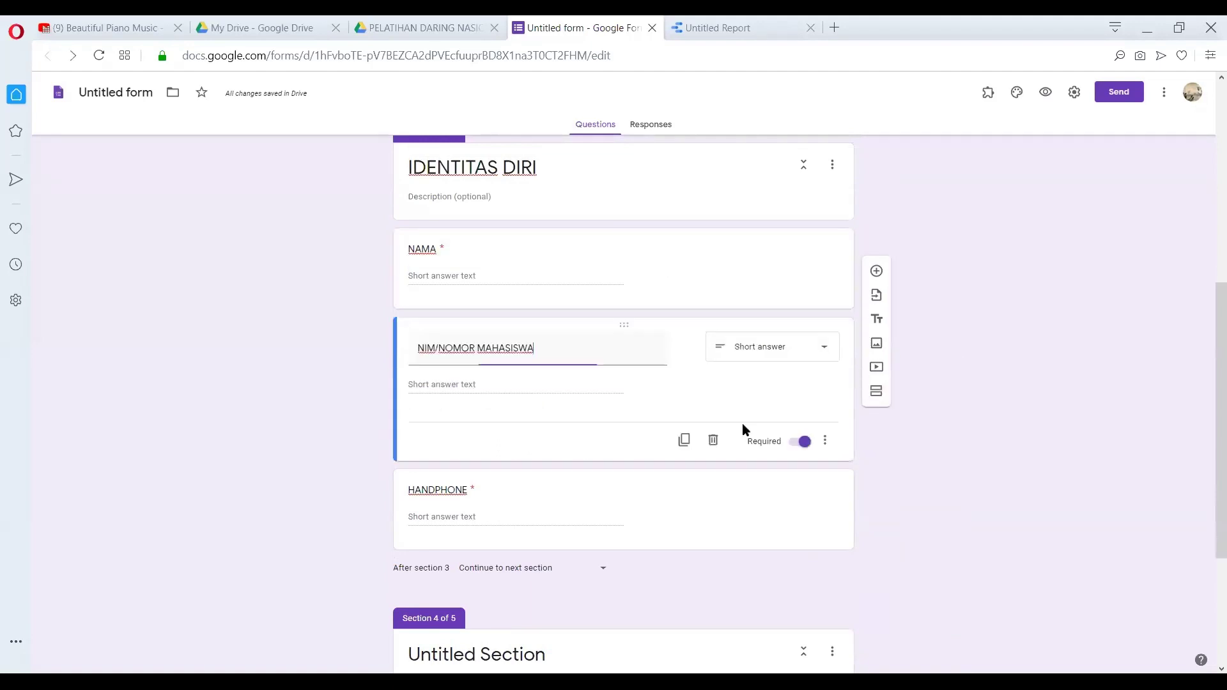
{"action": "left_click", "coordinate": [825, 440]}
{"action": "left_click", "coordinate": [643, 503]}
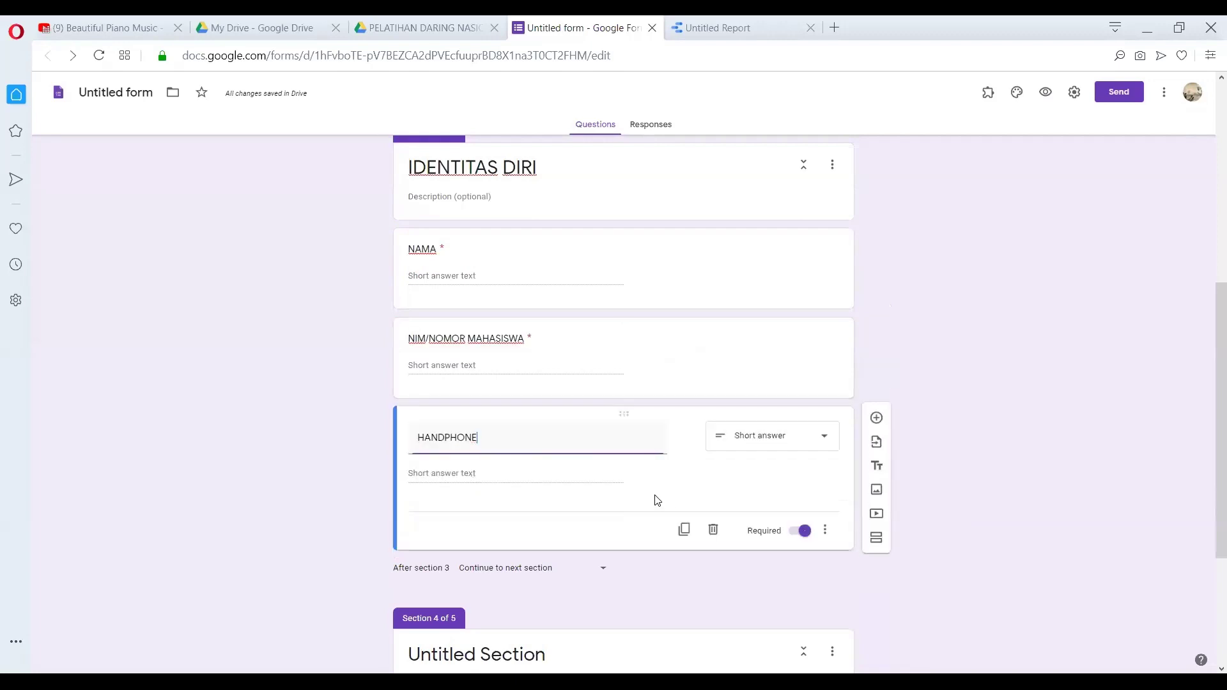
{"action": "scroll", "coordinate": [664, 489], "scroll_direction": "down", "scroll_amount": 2}
{"action": "scroll", "coordinate": [665, 484], "scroll_direction": "up", "scroll_amount": 1}
{"action": "scroll", "coordinate": [642, 473], "scroll_direction": "up", "scroll_amount": 8}
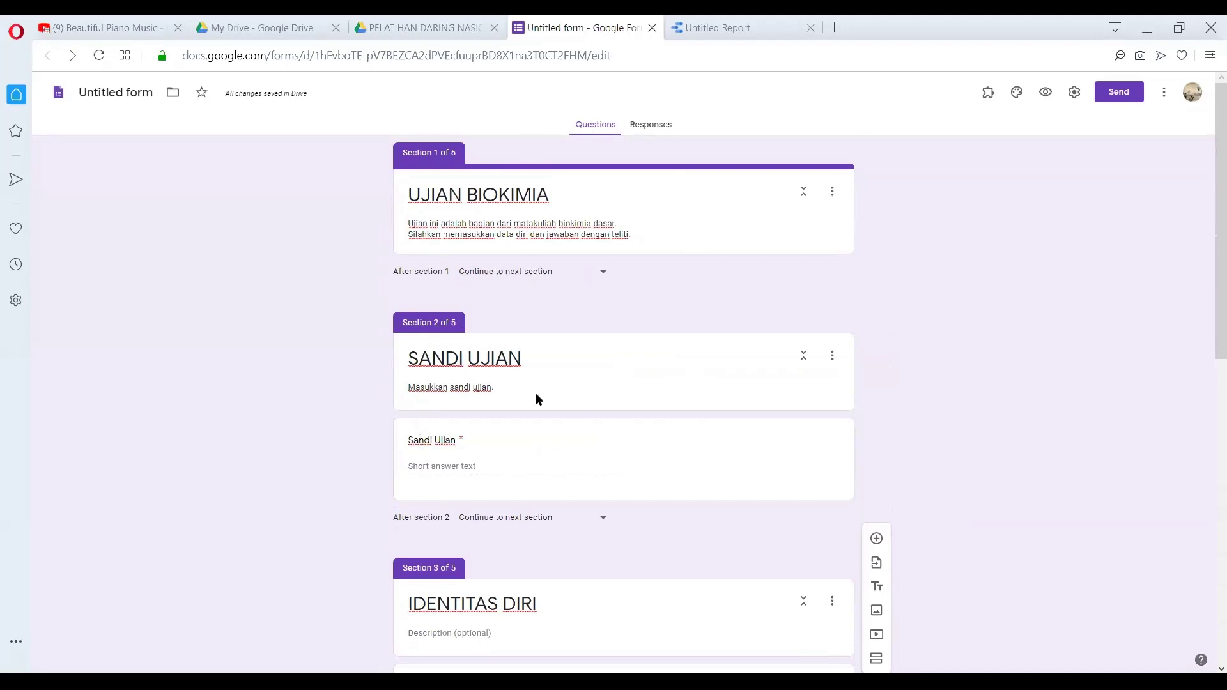
{"action": "scroll", "coordinate": [535, 392], "scroll_direction": "down", "scroll_amount": 4}
{"action": "scroll", "coordinate": [583, 508], "scroll_direction": "down", "scroll_amount": 6}
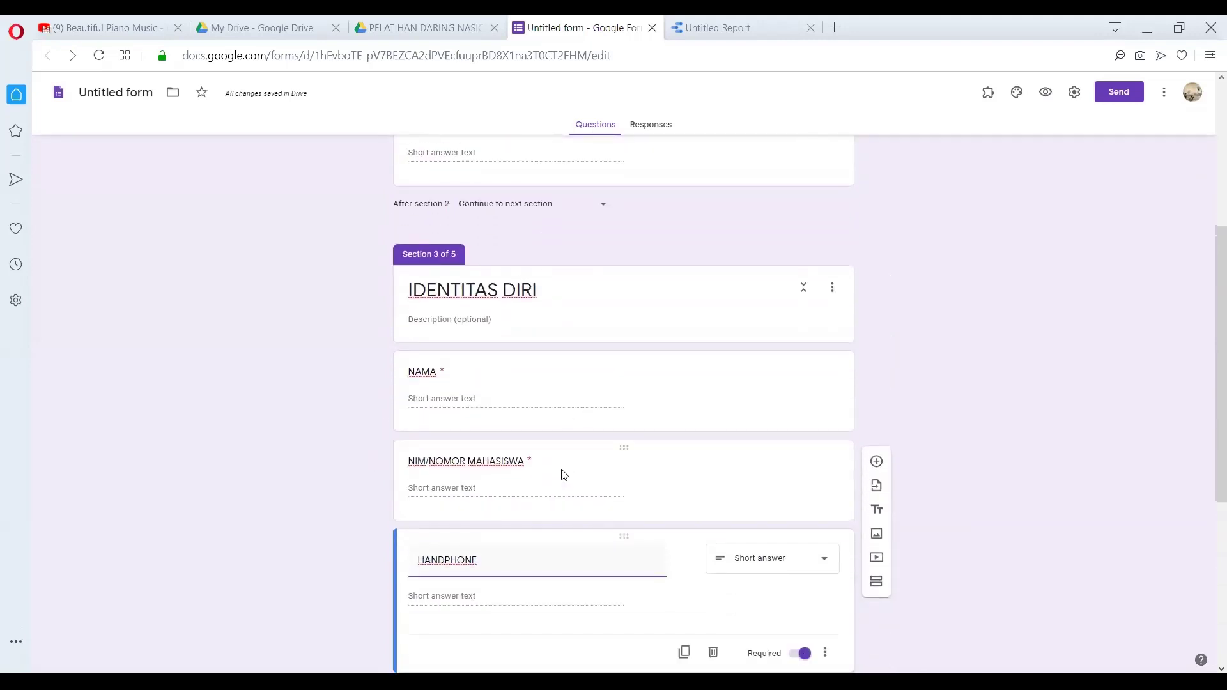
Replace Section 4's 'Untitled Section' title with 'SOAL DOSEN A'
{"action": "left_click", "coordinate": [534, 447]}
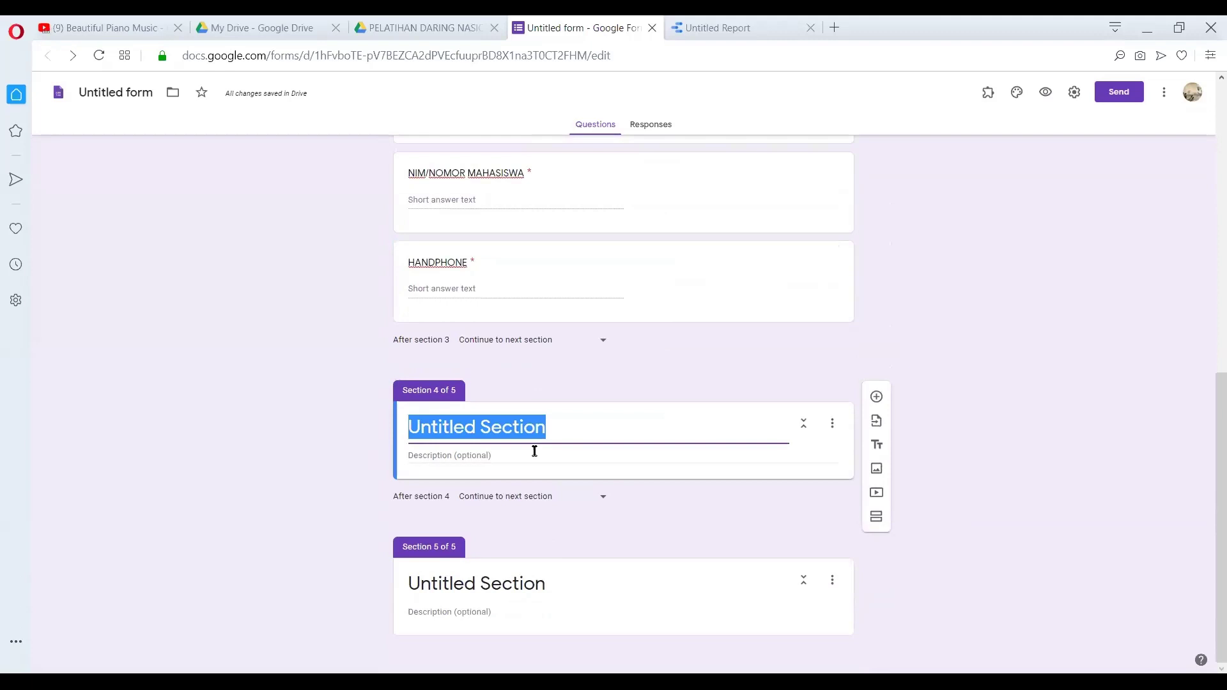
{"action": "type", "text": "SOAL"}
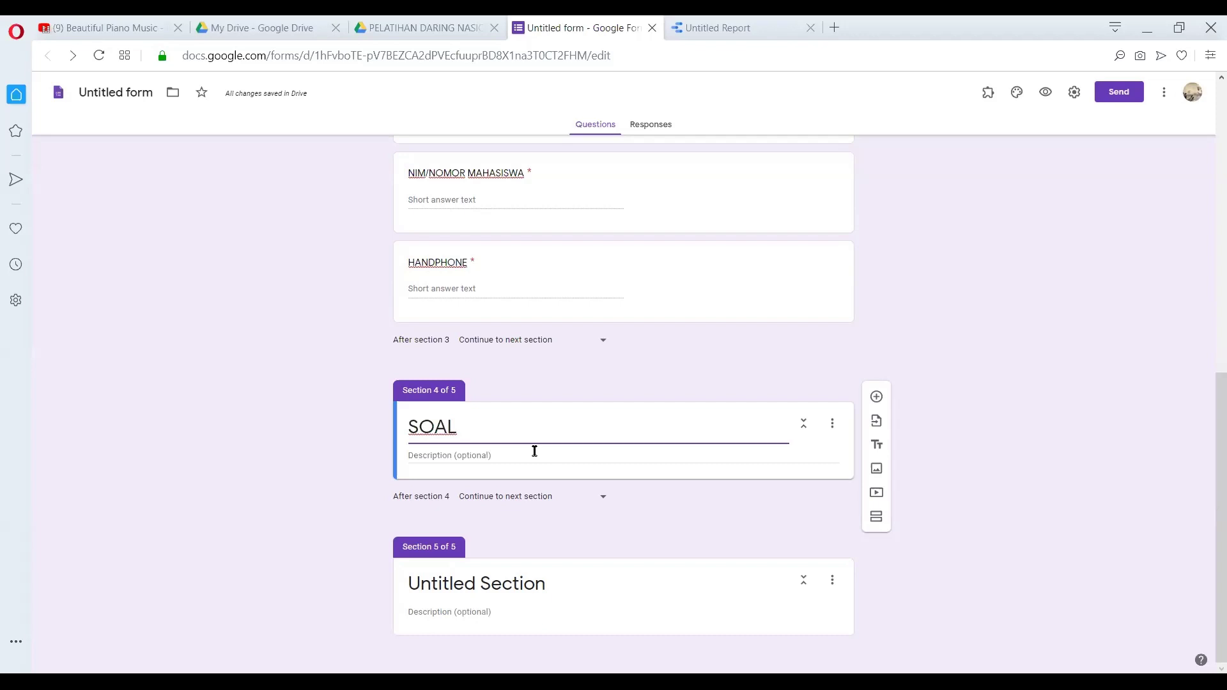
{"action": "left_click", "coordinate": [544, 178]}
{"action": "left_click", "coordinate": [549, 423]}
{"action": "type", "text": "DOSEN A"}
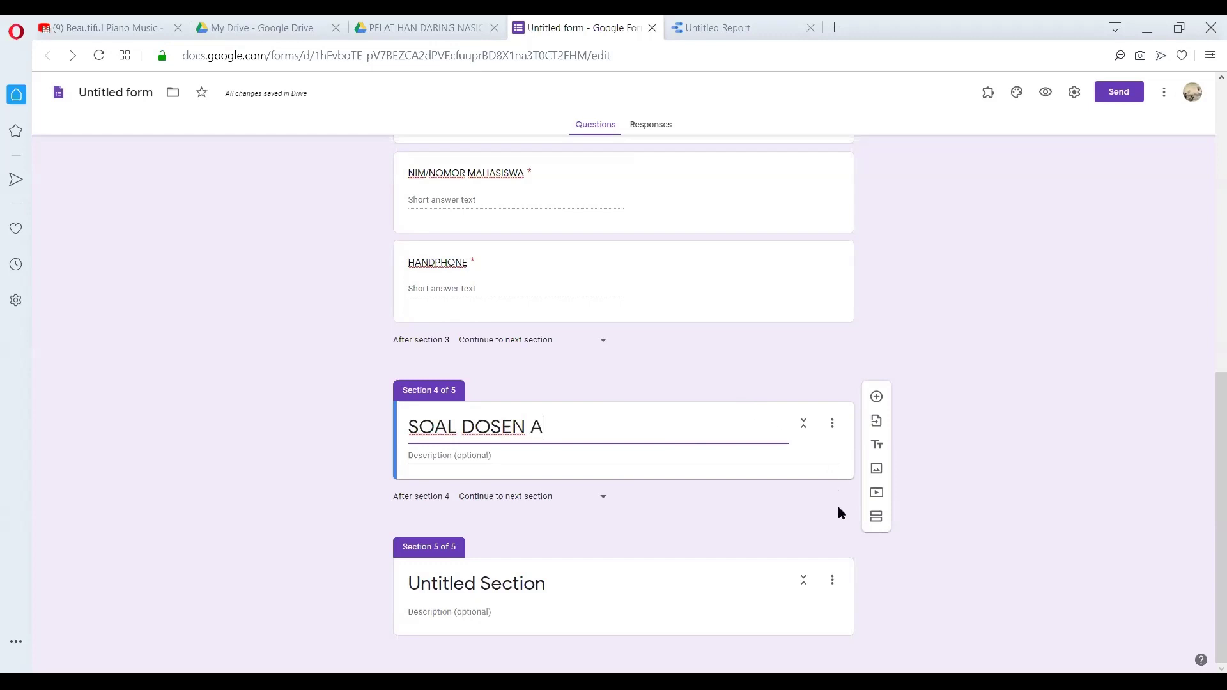
Title Section 5 'SOAL DOSEN B-PILIHAN GANDA'
{"action": "left_click", "coordinate": [535, 583]}
{"action": "type", "text": "SO"}
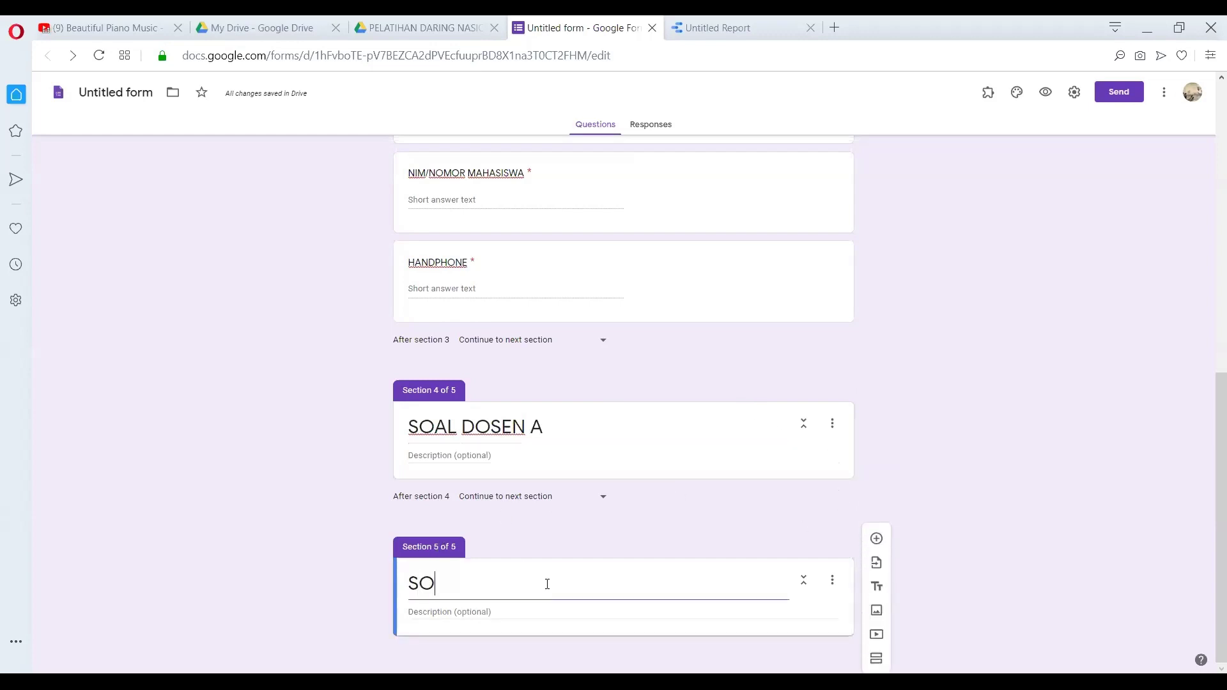
{"action": "type", "text": "AL DOSEN B"}
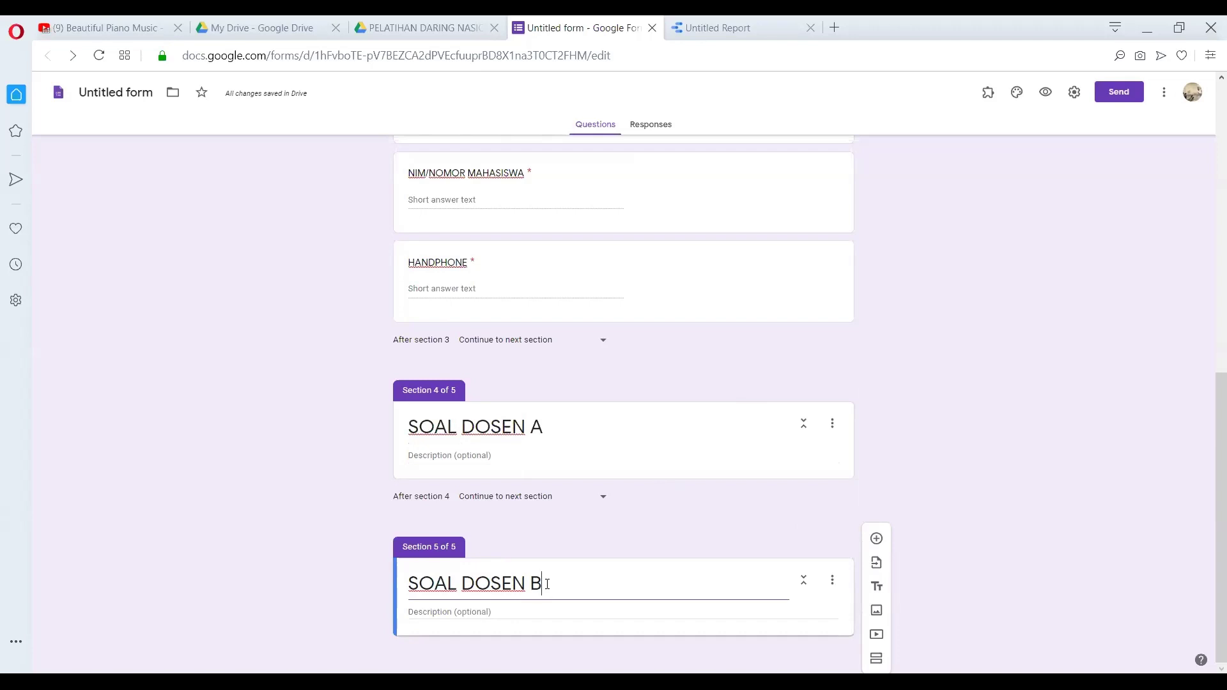
{"action": "type", "text": "-"}
{"action": "type", "text": "MC"}
{"action": "key", "text": "BackSpace"}
{"action": "key", "text": "BackSpace"}
{"action": "type", "text": "PILIGA"}
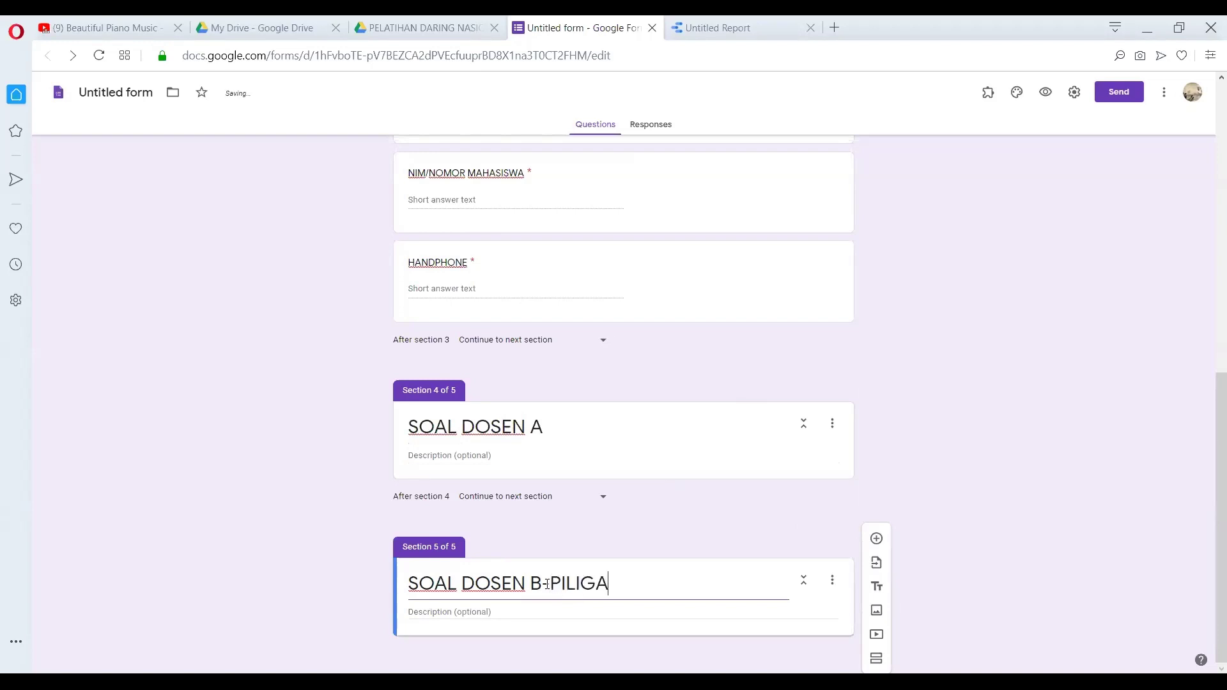
{"action": "key", "text": "BackSpace"}
{"action": "key", "text": "BackSpace"}
{"action": "type", "text": "HAN GANDA"}
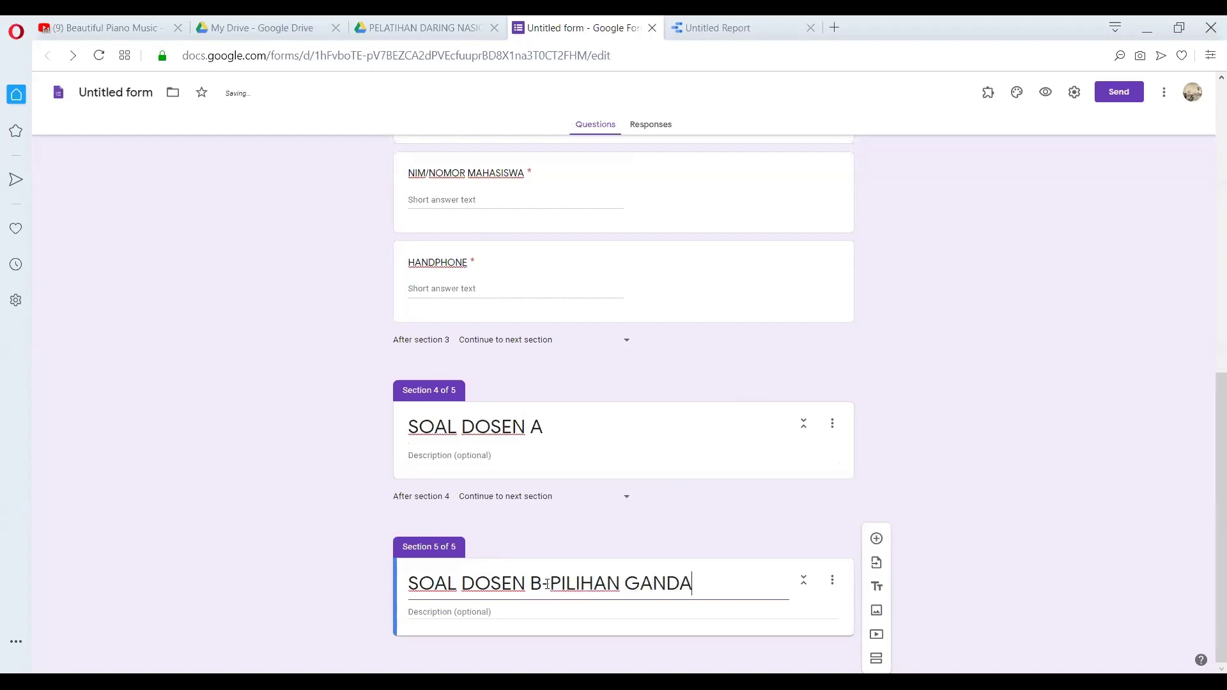
Append '-ESSAI SINGKAT' to the Section 4 title 'SOAL DOSEN A'
{"action": "left_click", "coordinate": [592, 435]}
{"action": "left_click", "coordinate": [573, 431]}
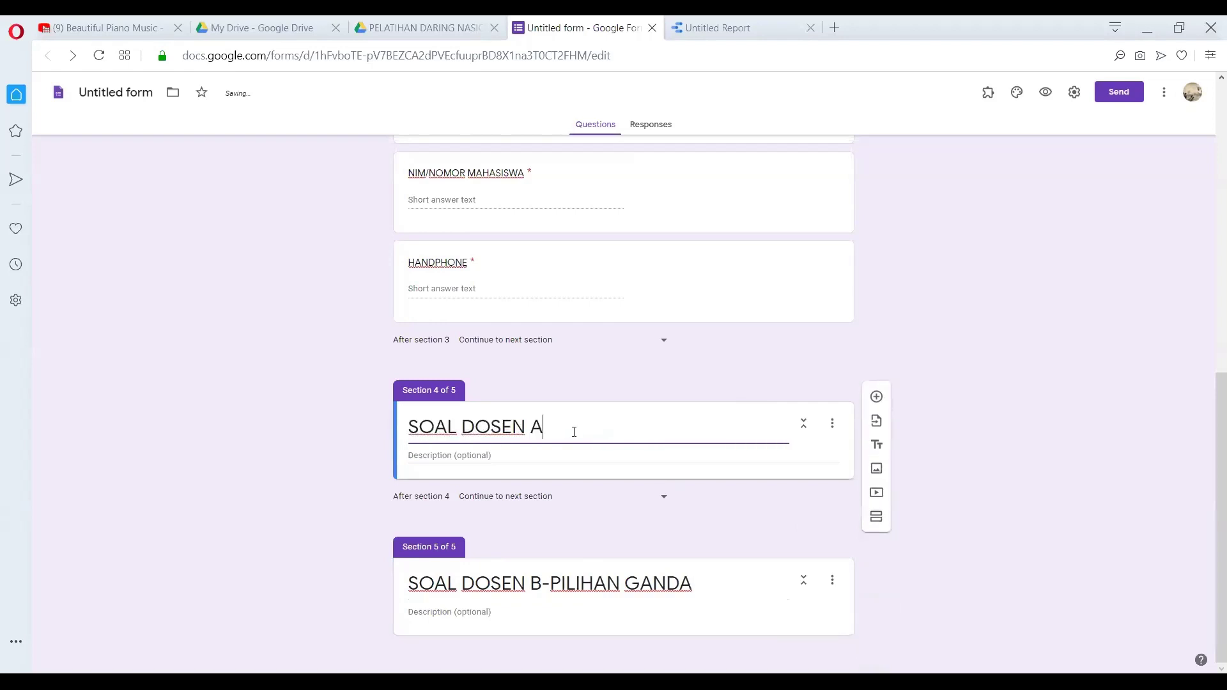
{"action": "type", "text": "-ESSAI SINGKAT"}
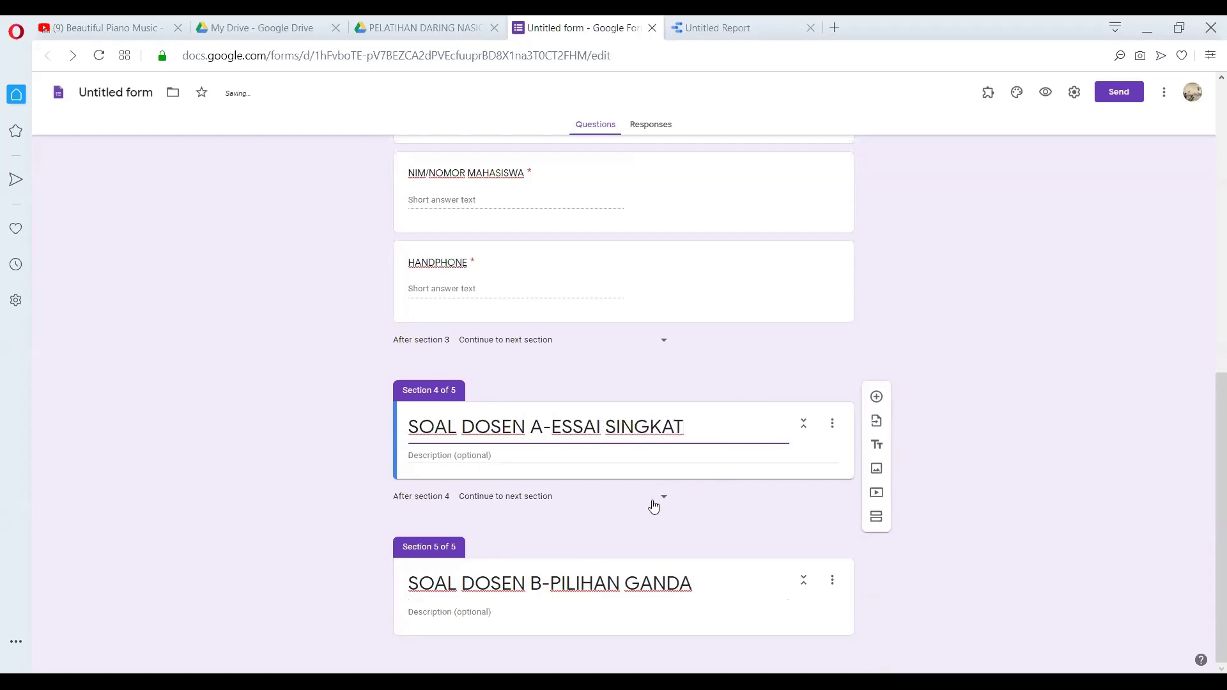
Add a new section after SOAL DOSEN B-PILIHAN GANDA and title it 'SELESAI'
{"action": "left_click", "coordinate": [684, 608]}
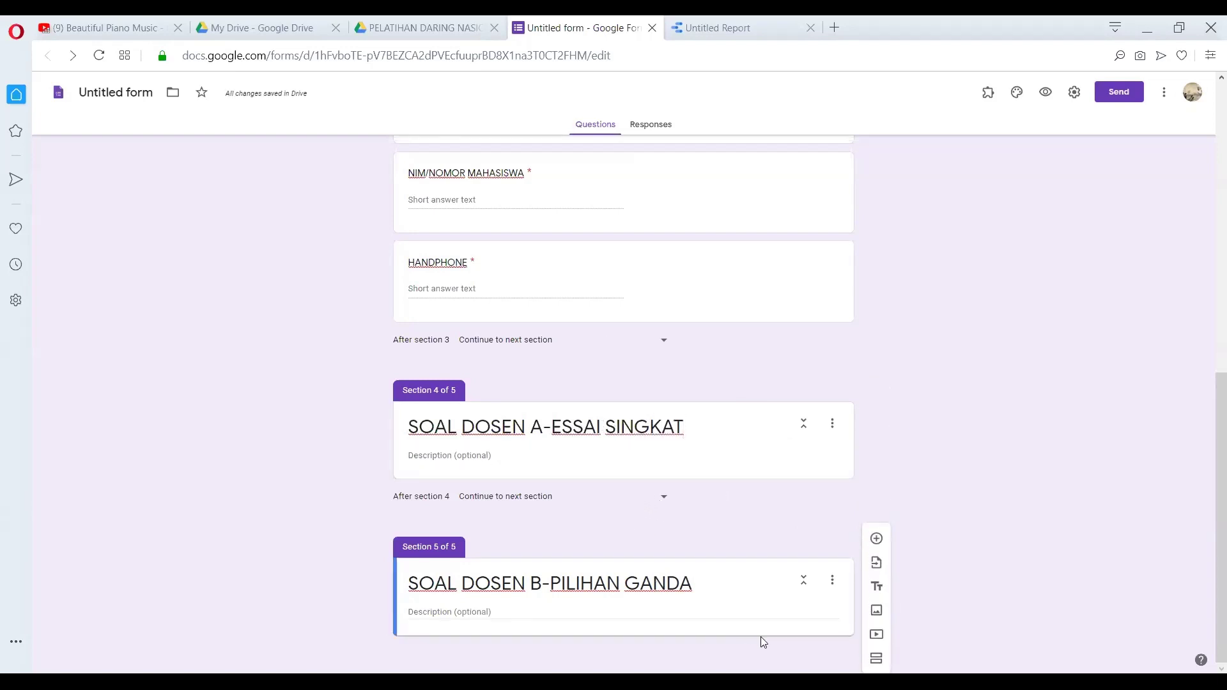
{"action": "left_click", "coordinate": [876, 658]}
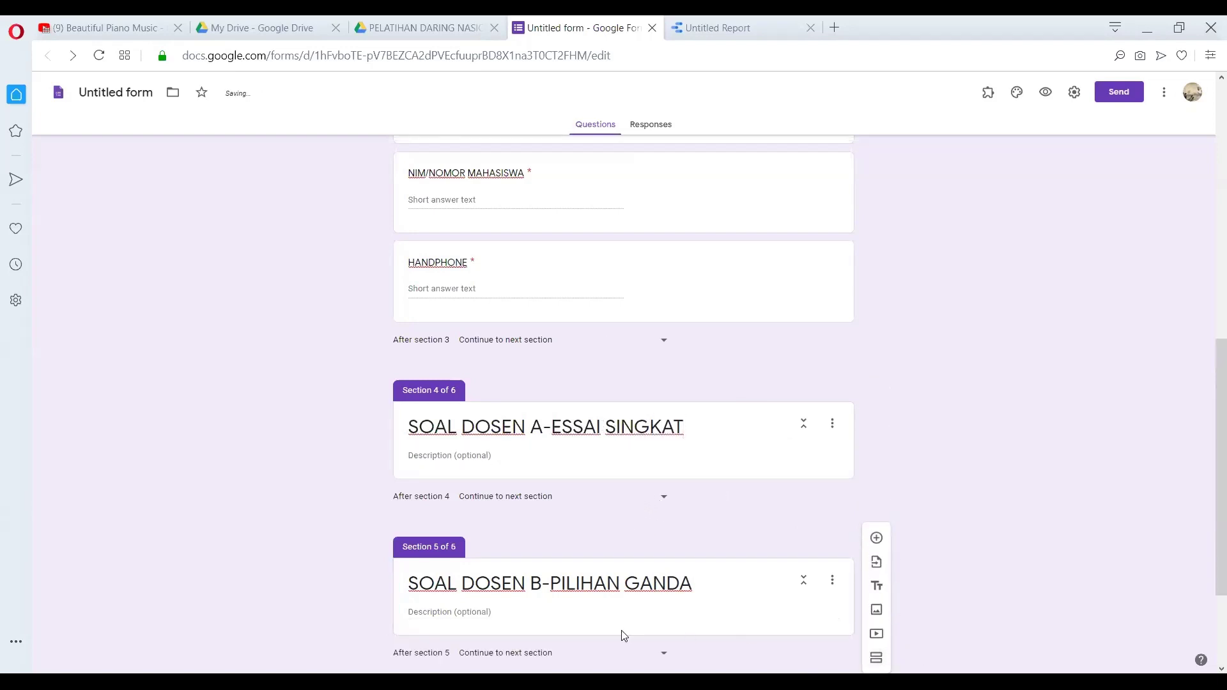
{"action": "left_click", "coordinate": [483, 587]}
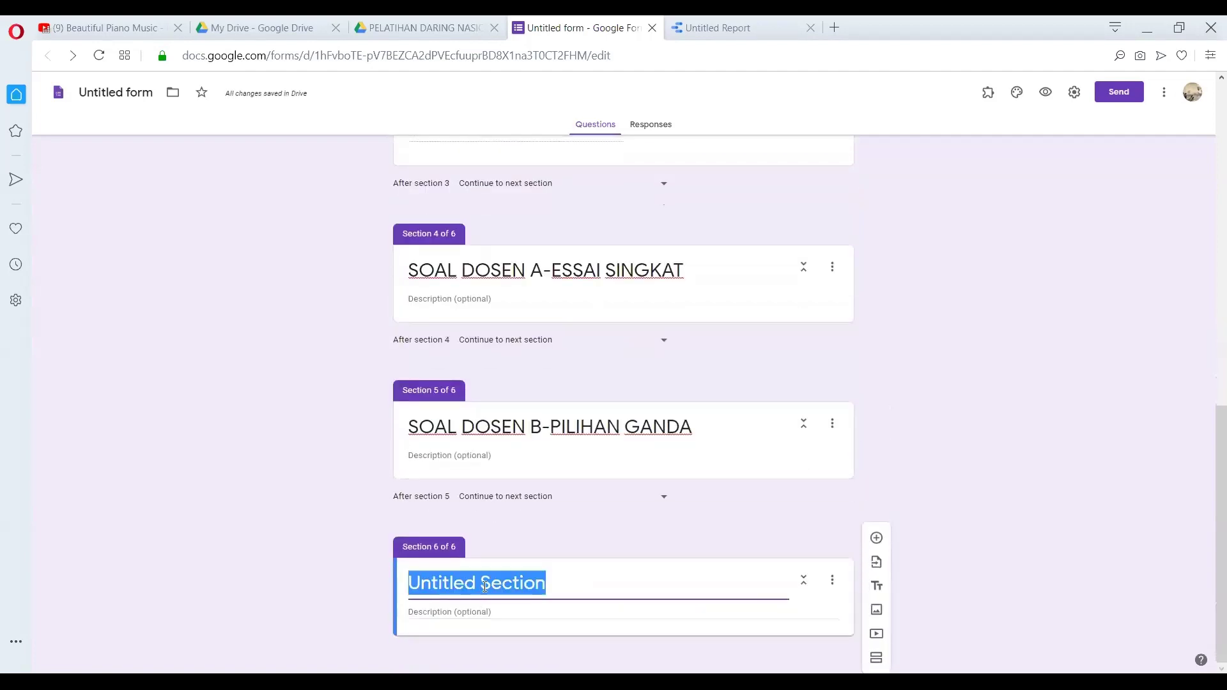
{"action": "type", "text": "E"}
{"action": "key", "text": "BackSpace"}
{"action": "type", "text": "SELESA"}
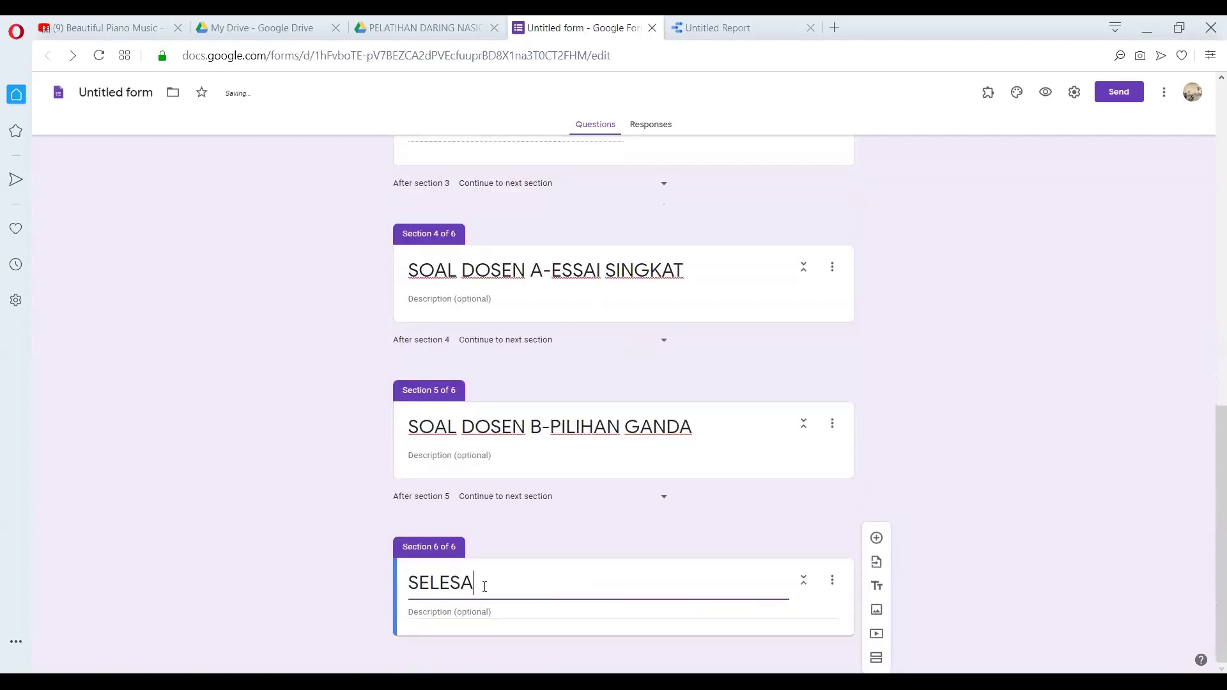
{"action": "type", "text": "I"}
{"action": "scroll", "coordinate": [744, 332], "scroll_direction": "up", "scroll_amount": 6}
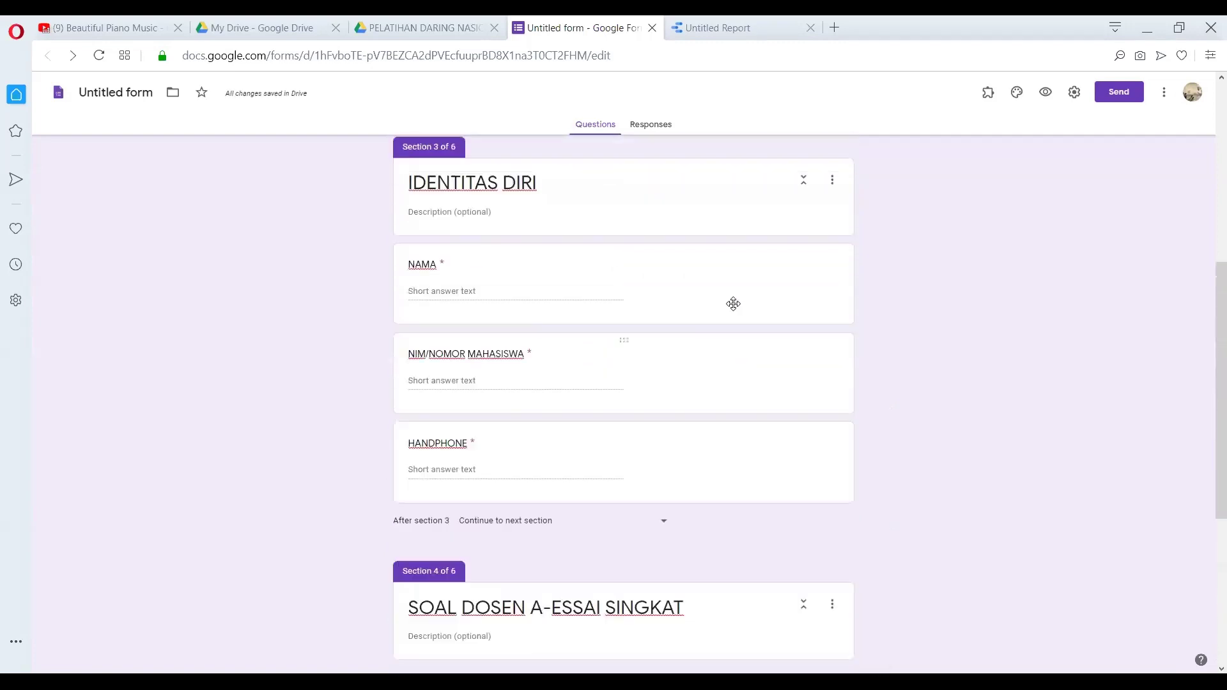
{"action": "scroll", "coordinate": [697, 313], "scroll_direction": "up", "scroll_amount": 5}
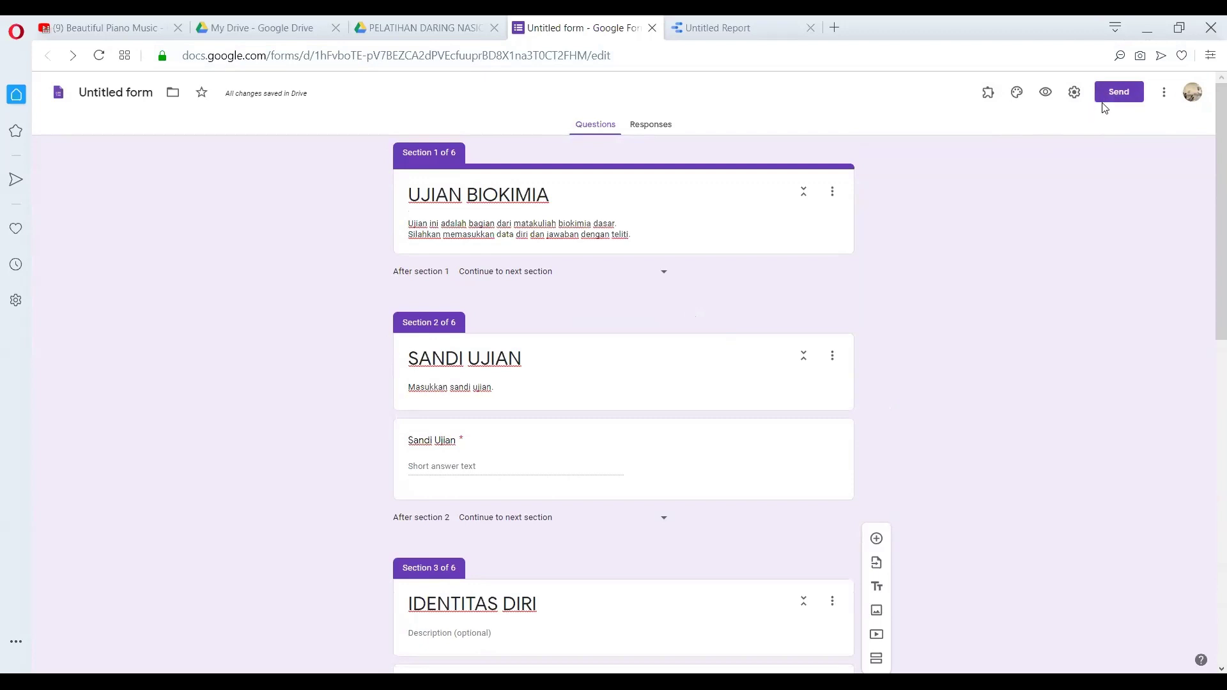
Open the form Settings and review the general options, leaving all of them unchecked
{"action": "left_click", "coordinate": [1075, 94]}
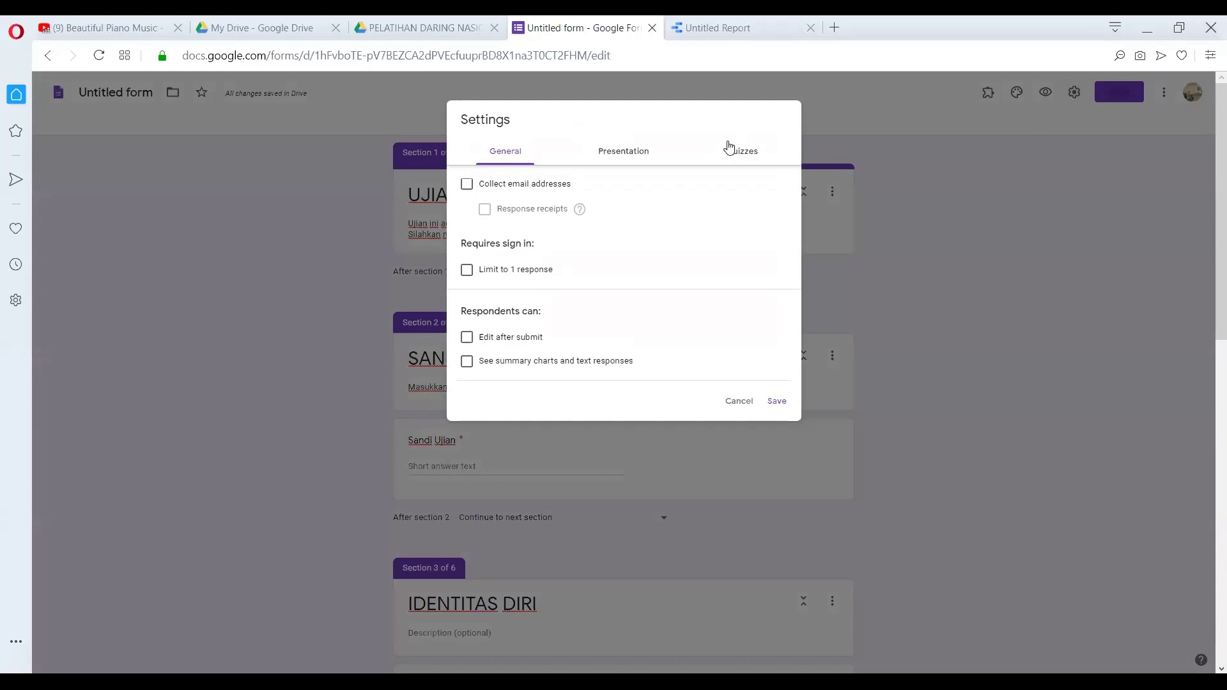
{"action": "left_click", "coordinate": [841, 320]}
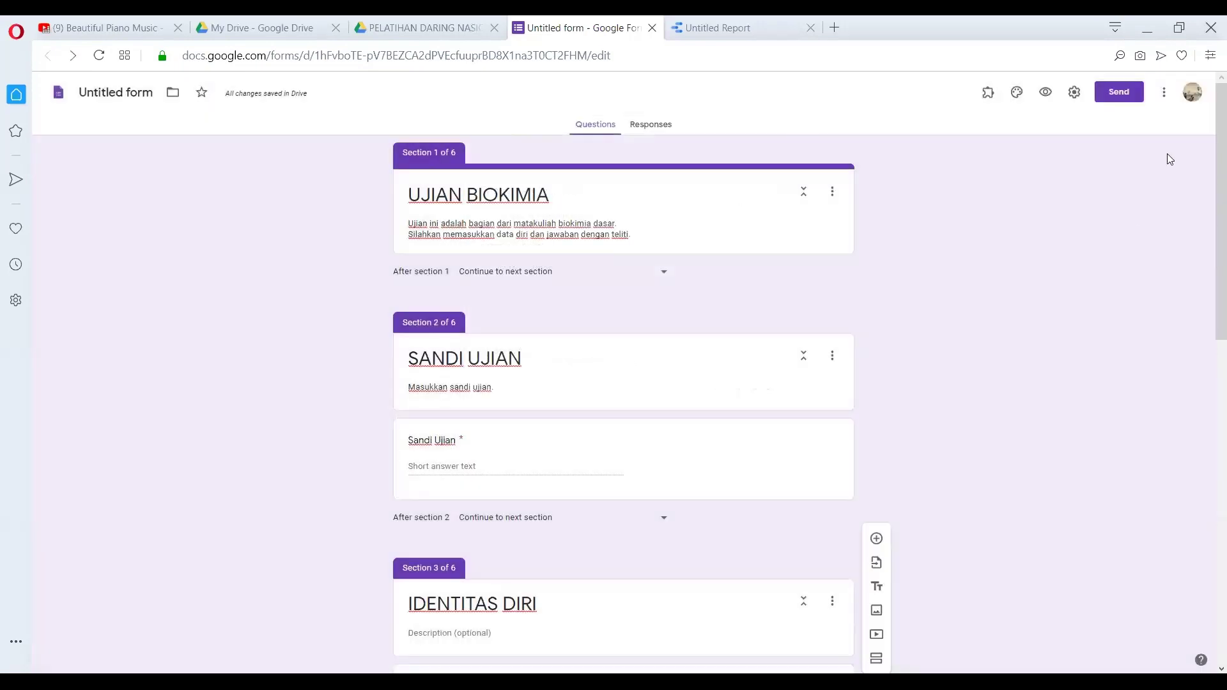
{"action": "left_click", "coordinate": [1075, 96]}
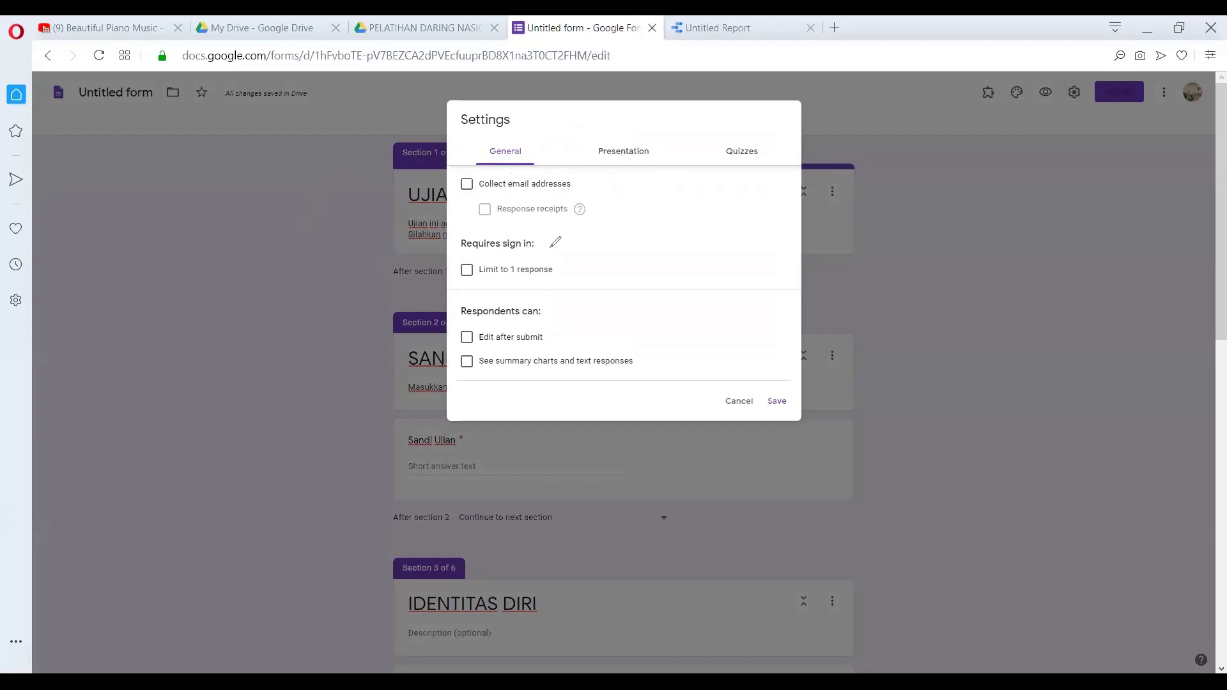
{"action": "left_click_drag", "start_coordinate": [596, 179], "coordinate": [605, 178]}
{"action": "left_click_drag", "start_coordinate": [565, 253], "coordinate": [566, 261]}
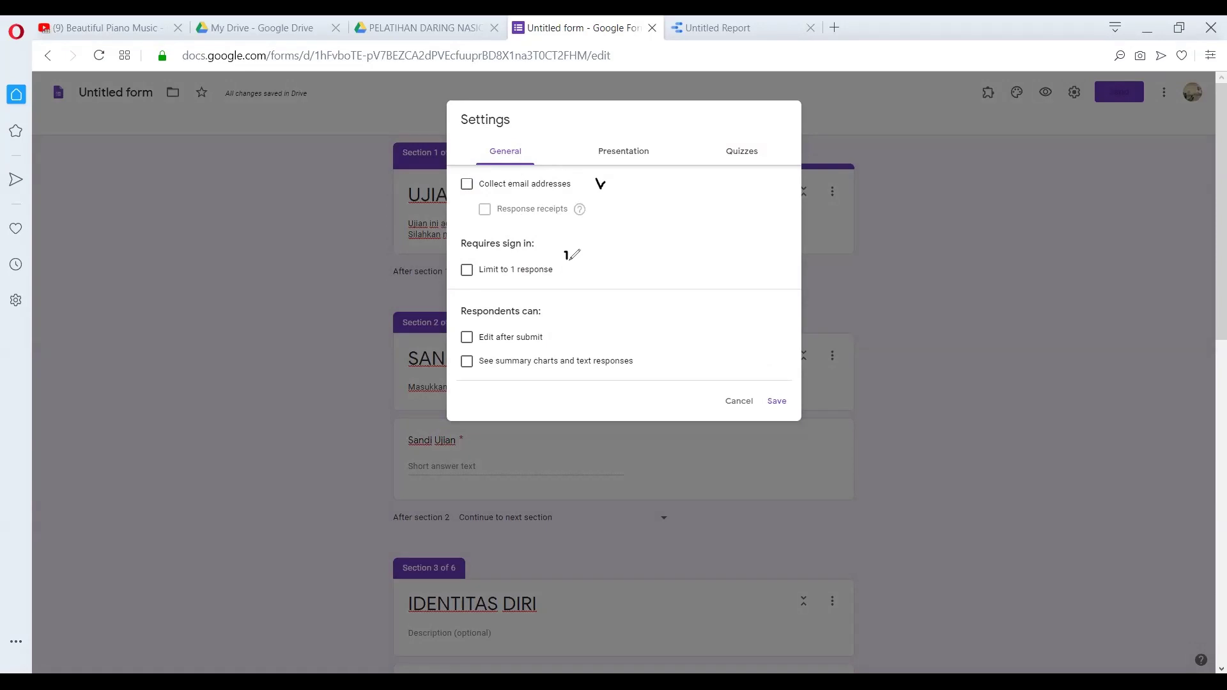
{"action": "left_click_drag", "start_coordinate": [568, 258], "coordinate": [580, 248]}
{"action": "left_click_drag", "start_coordinate": [565, 325], "coordinate": [566, 333]}
{"action": "key", "text": "e"}
Enable Show progress bar and Shuffle question order, and disable Show link to submit another response
{"action": "left_click", "coordinate": [618, 153]}
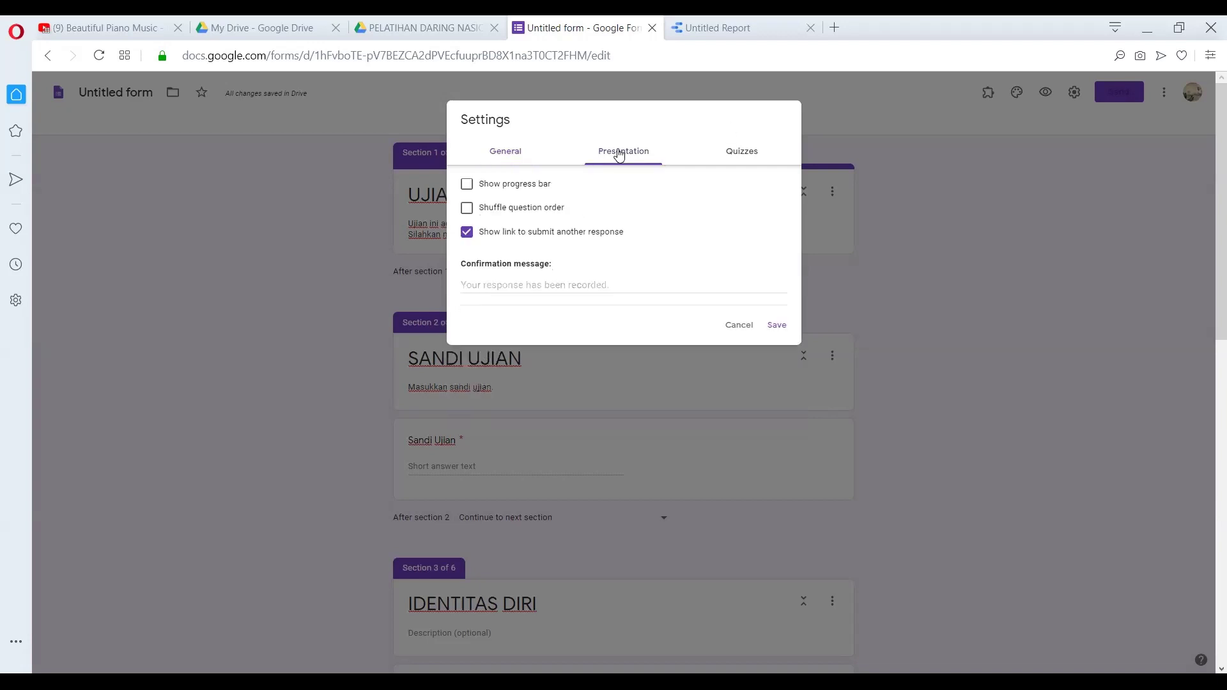
{"action": "left_click", "coordinate": [468, 185]}
{"action": "left_click", "coordinate": [467, 209]}
{"action": "left_click", "coordinate": [466, 233]}
{"action": "left_click", "coordinate": [466, 234]}
{"action": "left_click", "coordinate": [468, 233]}
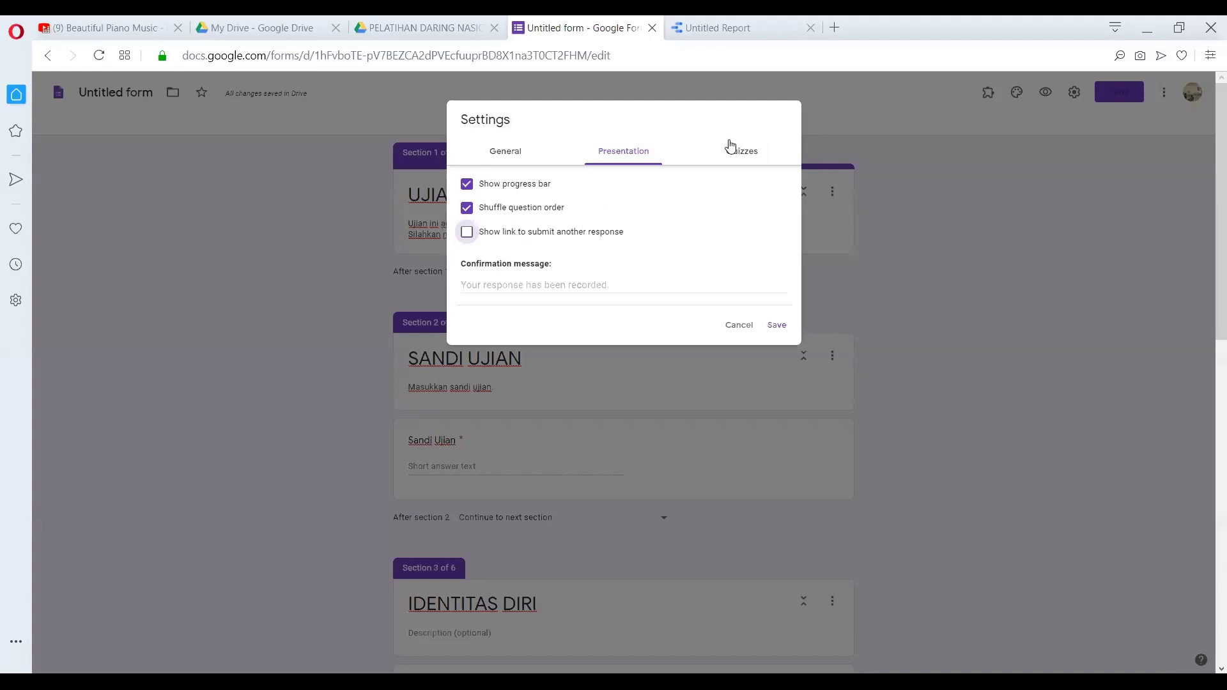
Make the form a quiz, hide missed questions, correct answers and point values, and save
{"action": "left_click", "coordinate": [741, 158]}
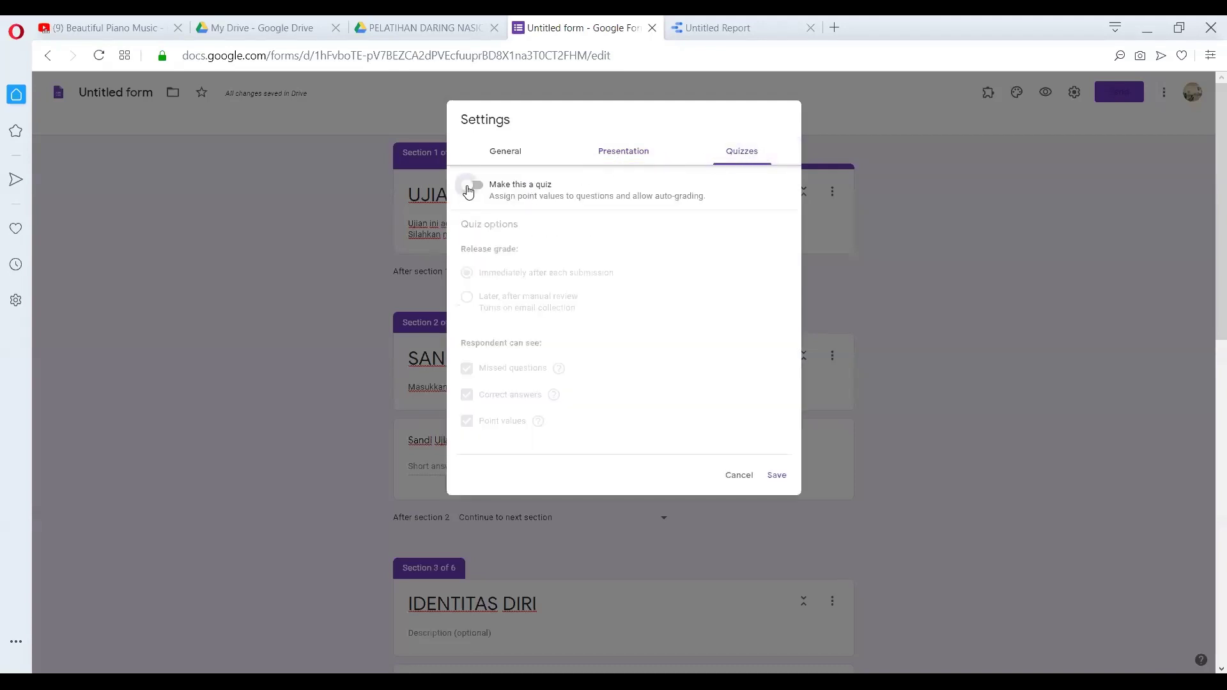
{"action": "left_click", "coordinate": [491, 190]}
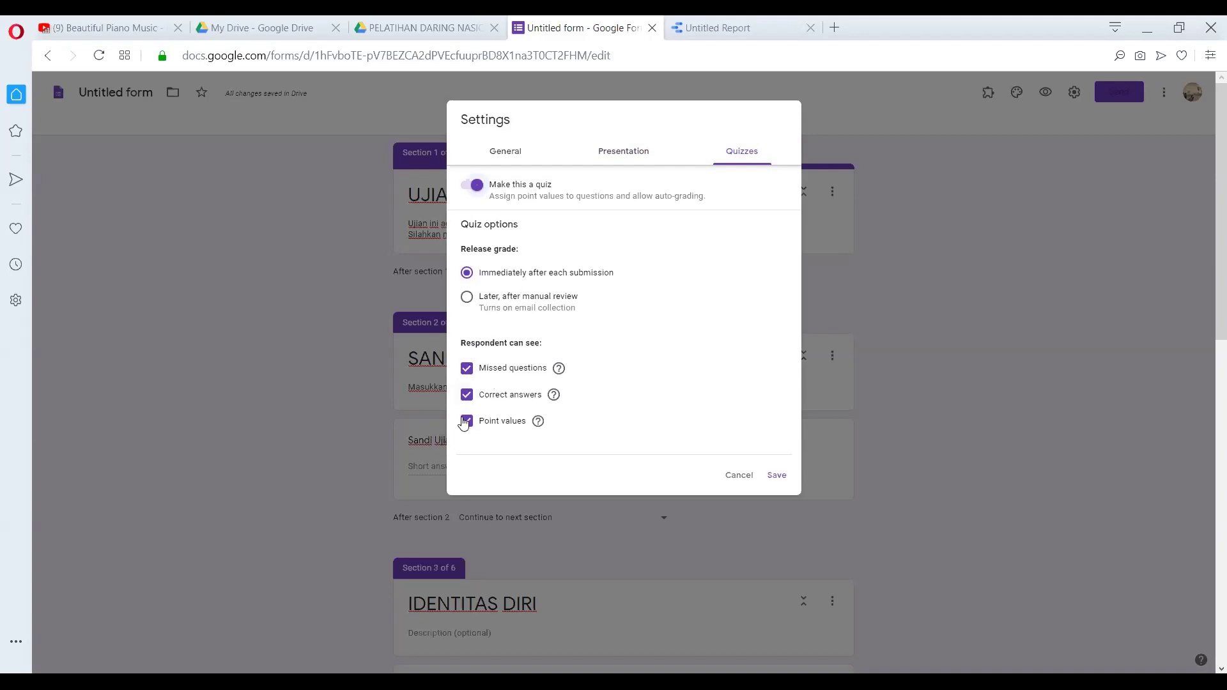
{"action": "left_click", "coordinate": [466, 368]}
{"action": "left_click", "coordinate": [467, 395]}
{"action": "left_click", "coordinate": [467, 421]}
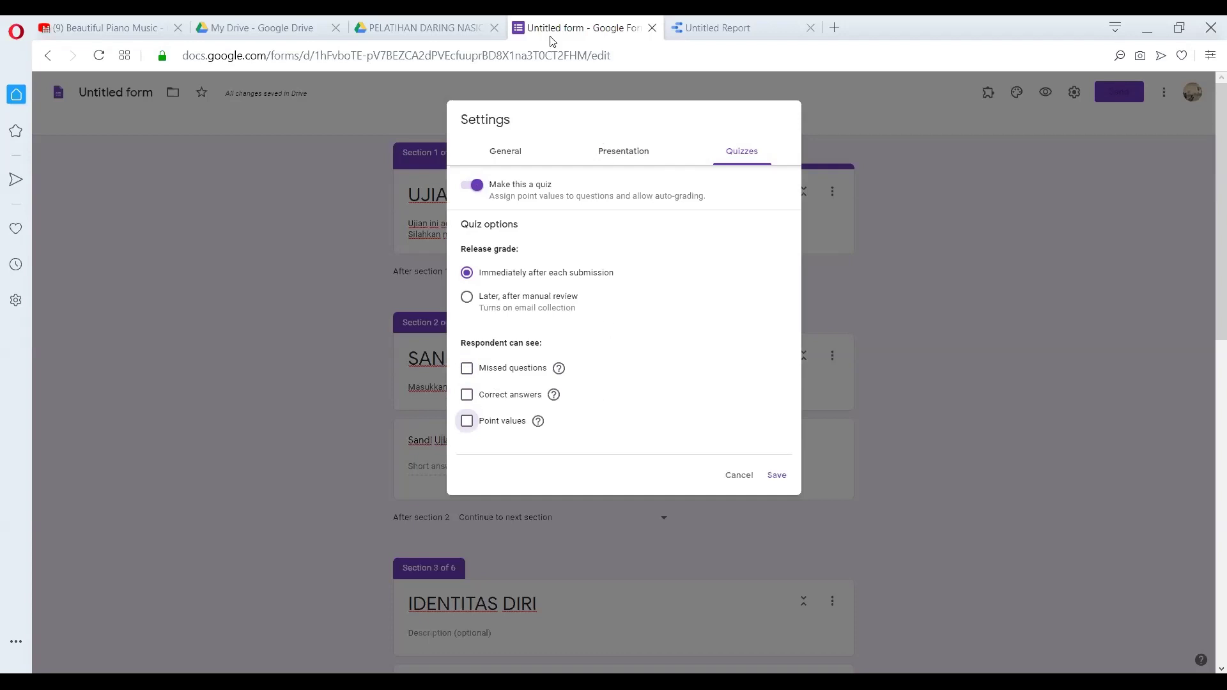
{"action": "left_click", "coordinate": [775, 475]}
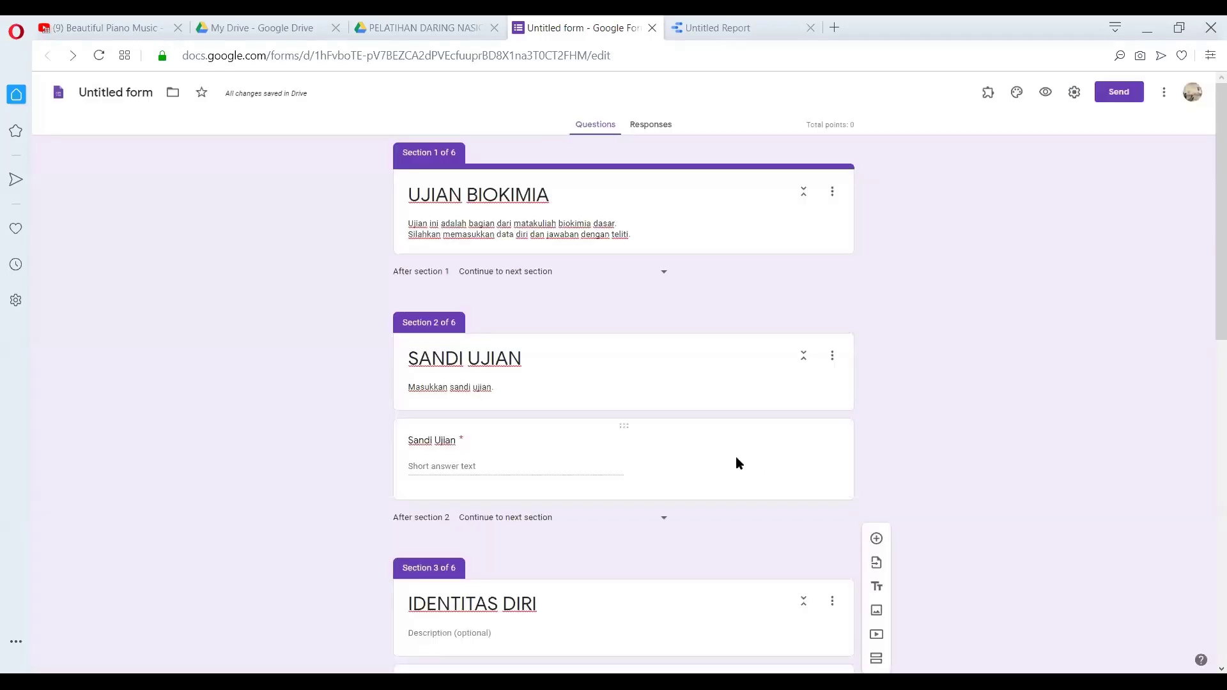
{"action": "scroll", "coordinate": [709, 455], "scroll_direction": "down", "scroll_amount": 7}
{"action": "scroll", "coordinate": [693, 433], "scroll_direction": "up", "scroll_amount": 2}
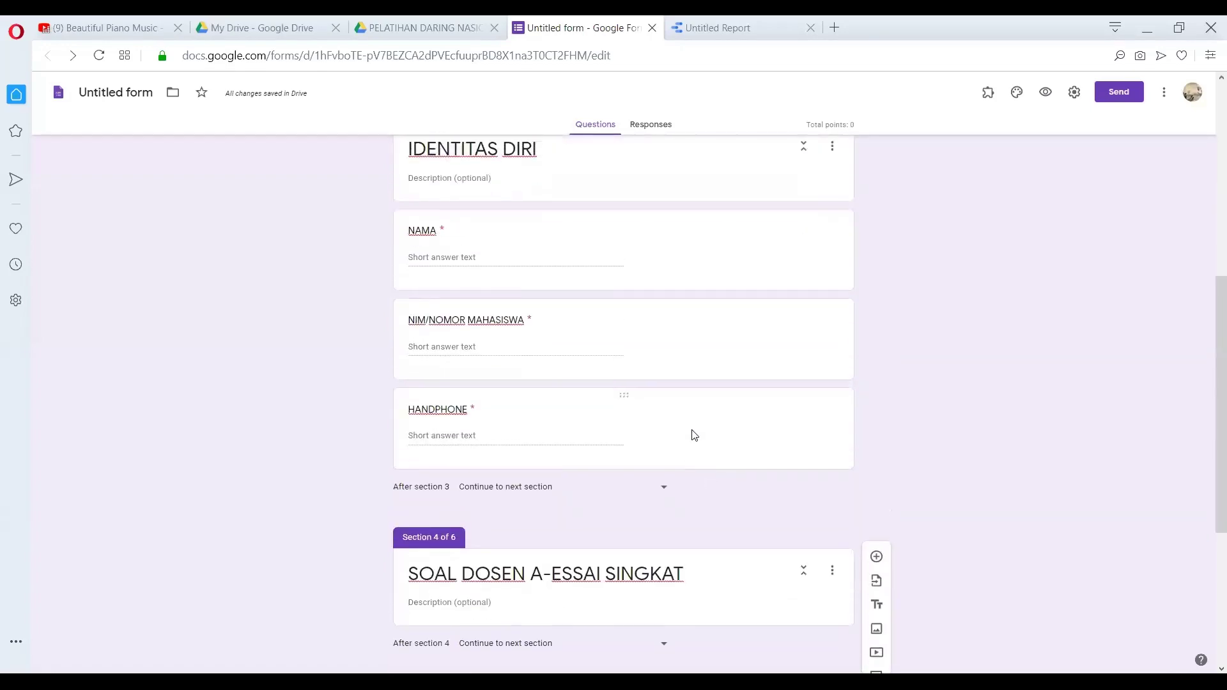
{"action": "scroll", "coordinate": [652, 419], "scroll_direction": "down", "scroll_amount": 5}
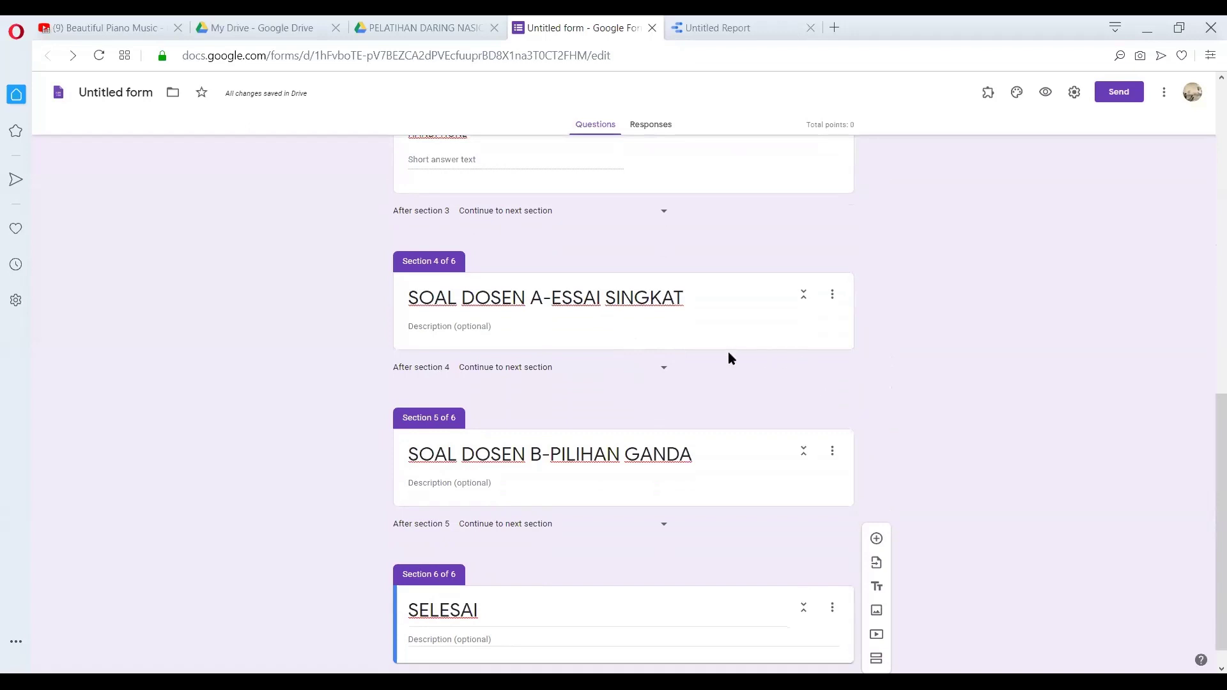
{"action": "scroll", "coordinate": [726, 354], "scroll_direction": "up", "scroll_amount": 1}
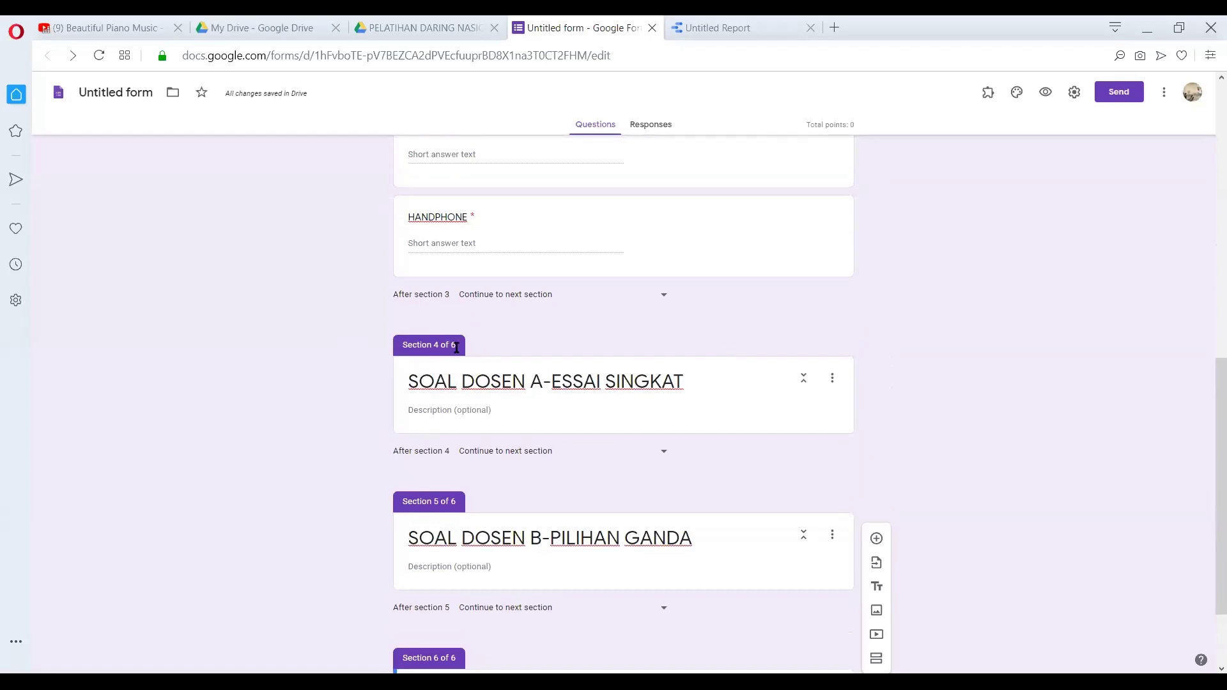
{"action": "scroll", "coordinate": [473, 357], "scroll_direction": "down", "scroll_amount": 1}
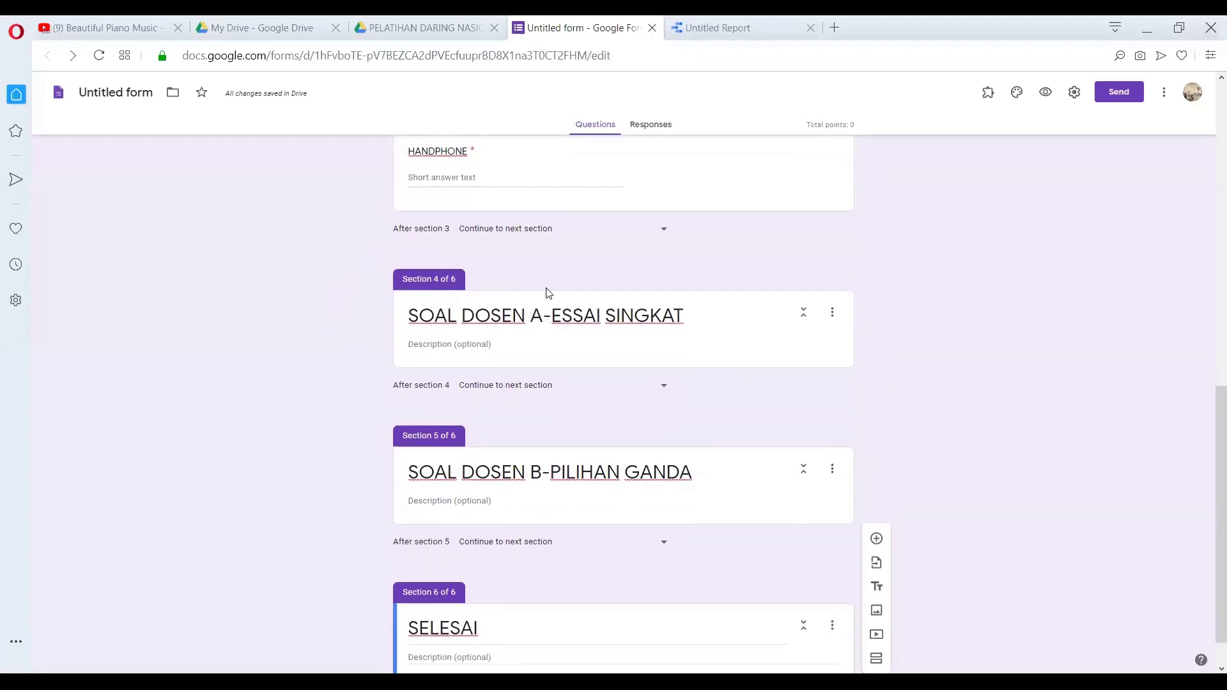
{"action": "left_click", "coordinate": [467, 315]}
{"action": "left_click", "coordinate": [527, 462]}
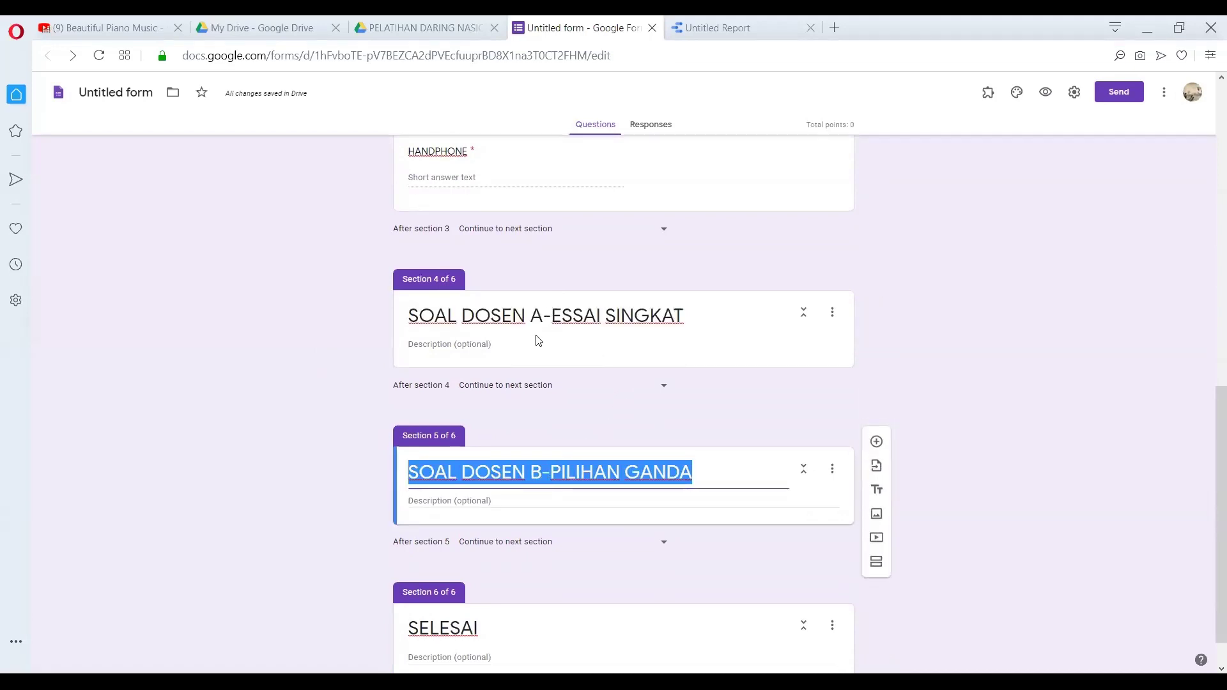
{"action": "left_click", "coordinate": [595, 470]}
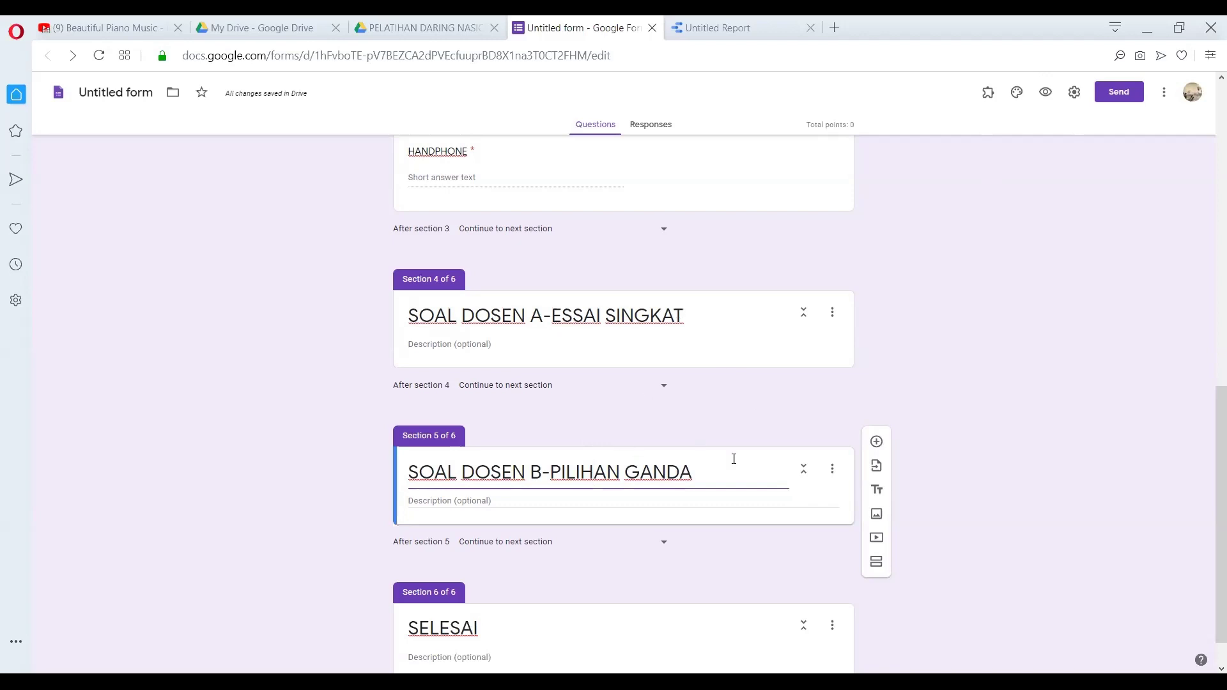
{"action": "left_click", "coordinate": [550, 344]}
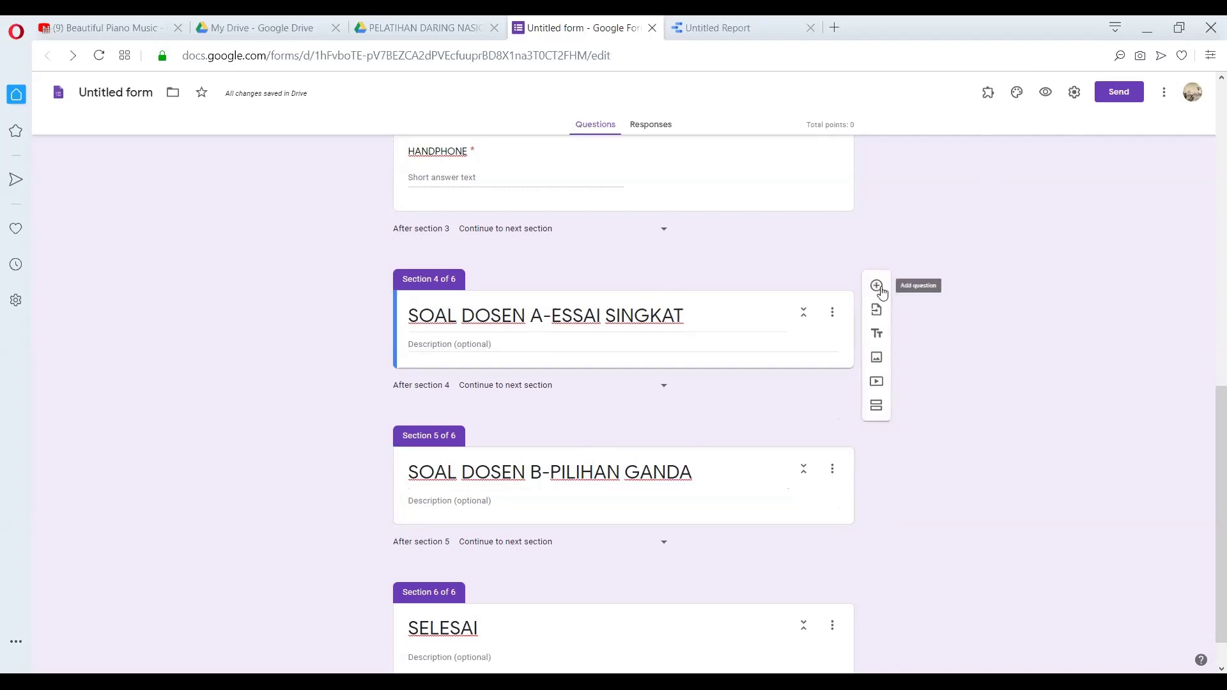
Add a short-answer question under the SOAL DOSEN A-ESSAI SINGKAT section header
{"action": "triple_click", "coordinate": [796, 316]}
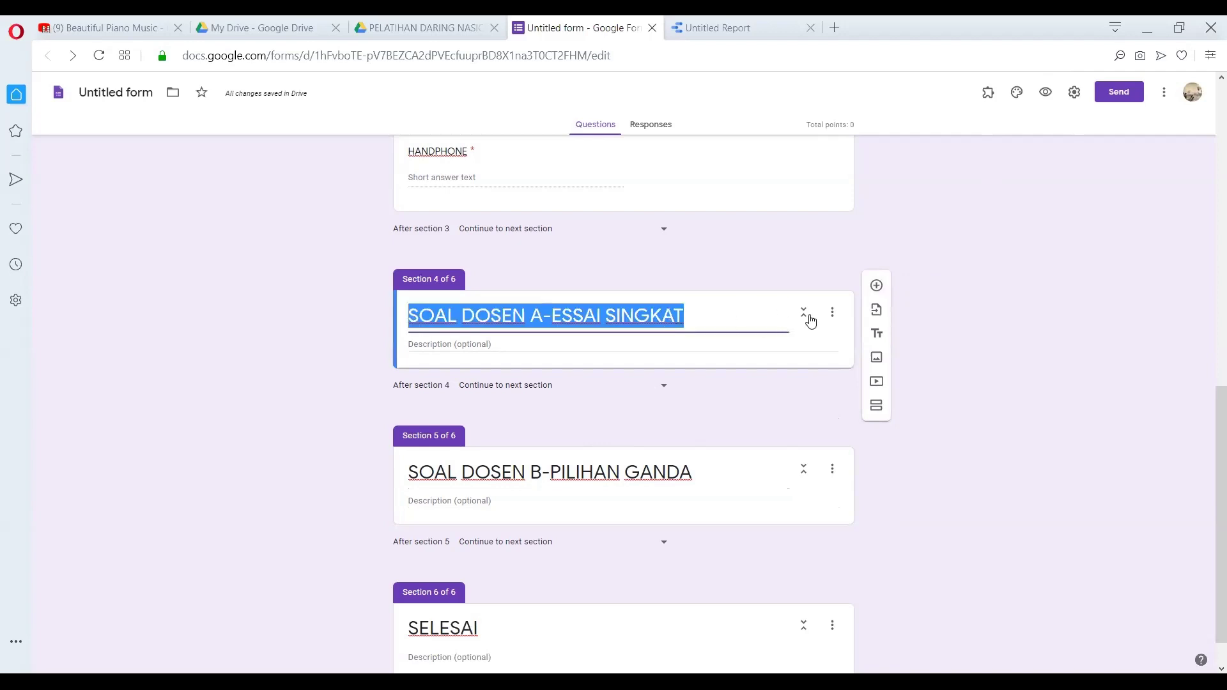
{"action": "left_click", "coordinate": [877, 286]}
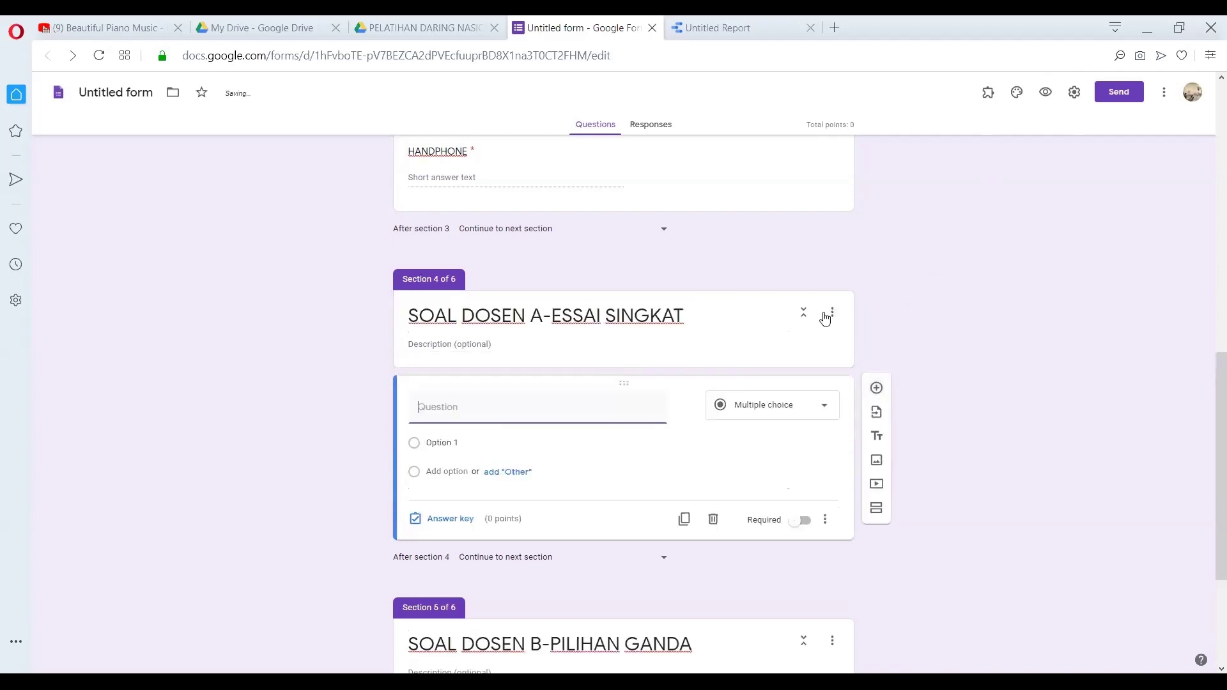
{"action": "left_click", "coordinate": [760, 417]}
{"action": "left_click", "coordinate": [760, 298]}
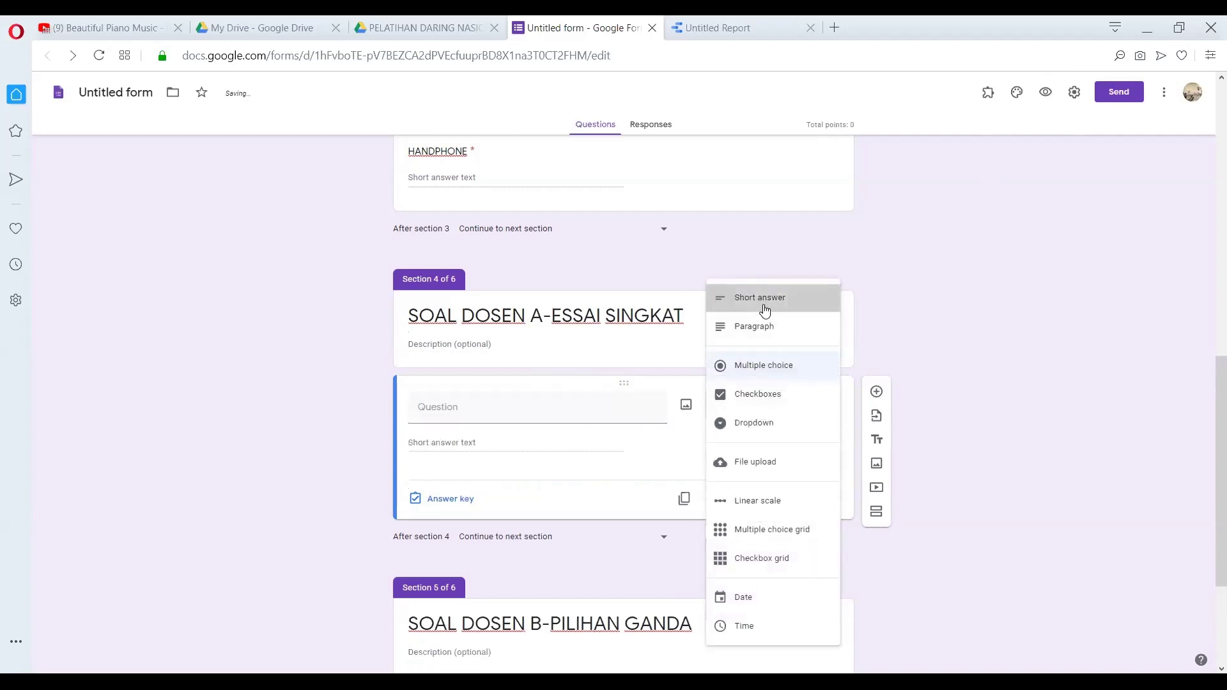
Write the question 'H dalam H2O adalah nama untuk unsur' and turn off response validation
{"action": "left_click", "coordinate": [592, 408]}
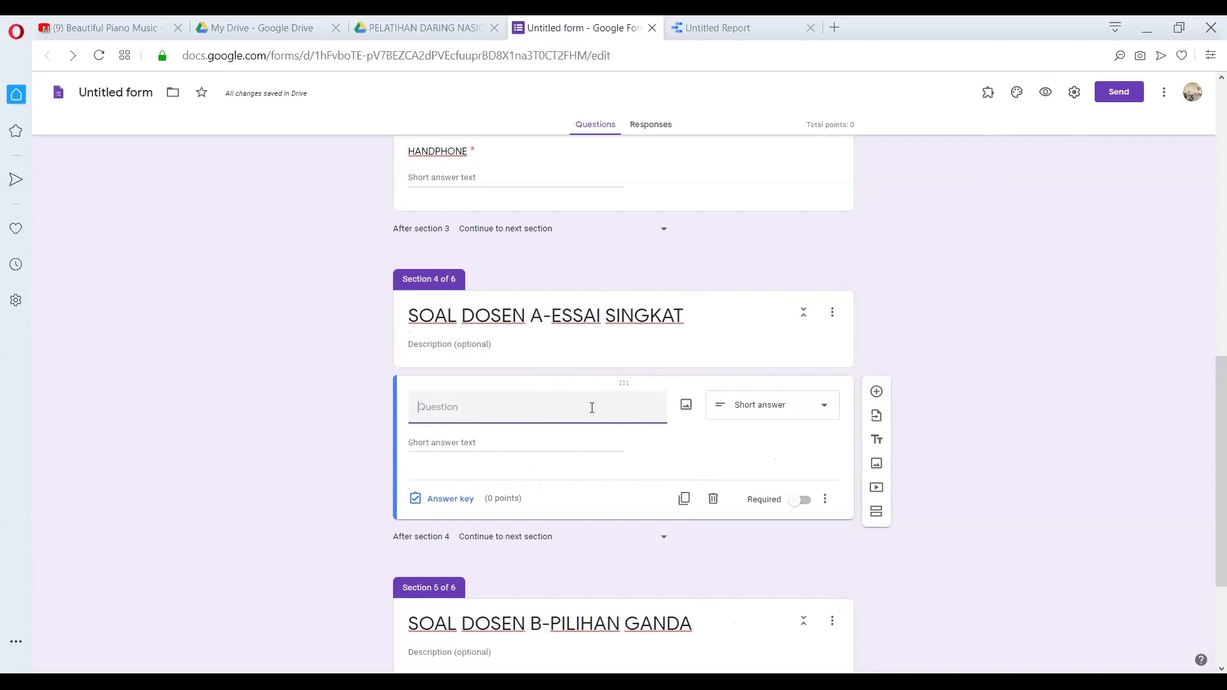
{"action": "type", "text": "A"}
{"action": "key", "text": "BackSpace"}
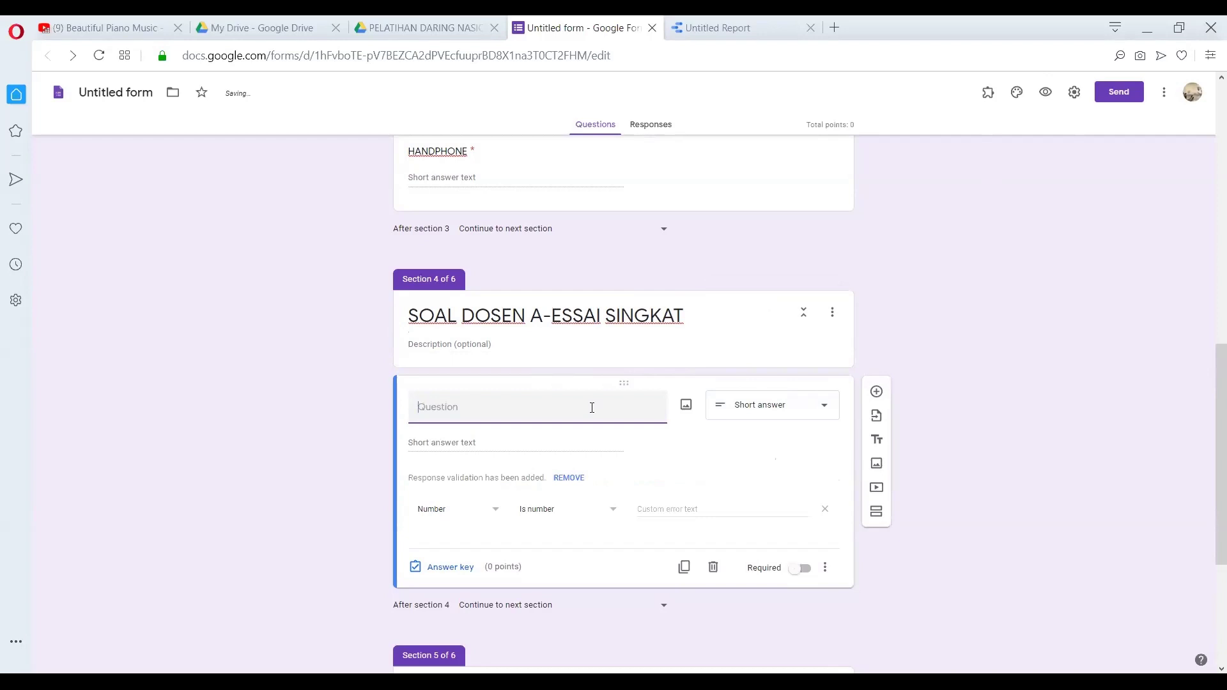
{"action": "type", "text": "Ha"}
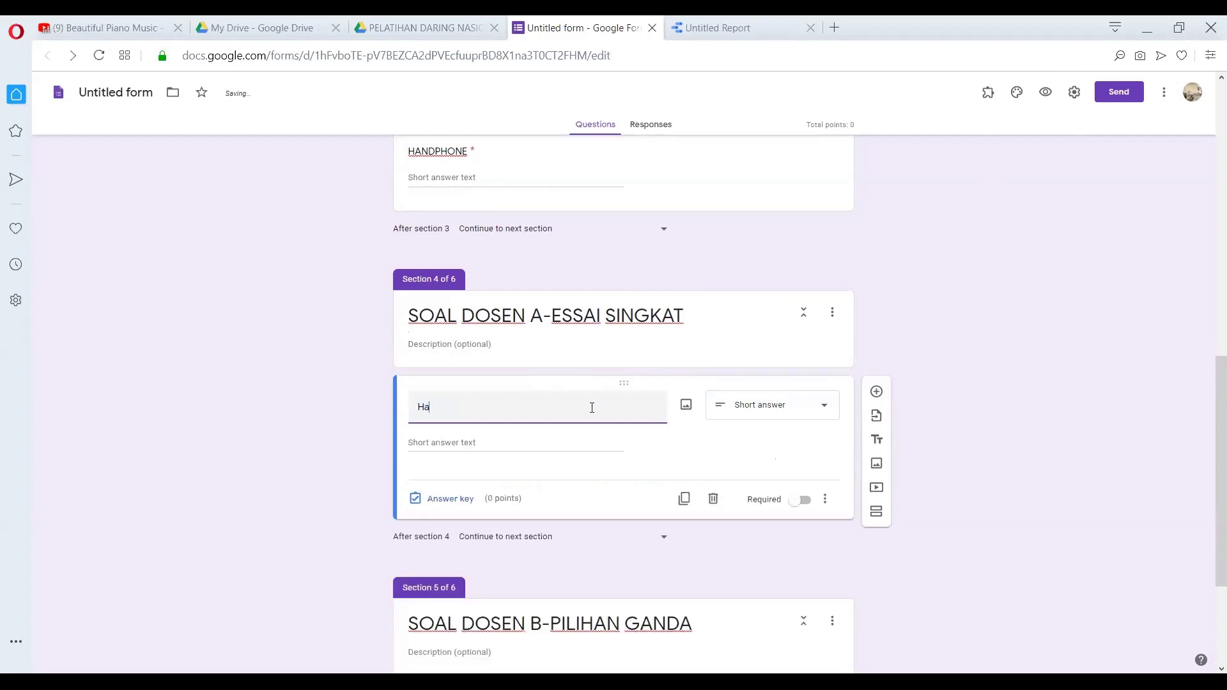
{"action": "key", "text": "BackSpace"}
{"action": "type", "text": "dalam"}
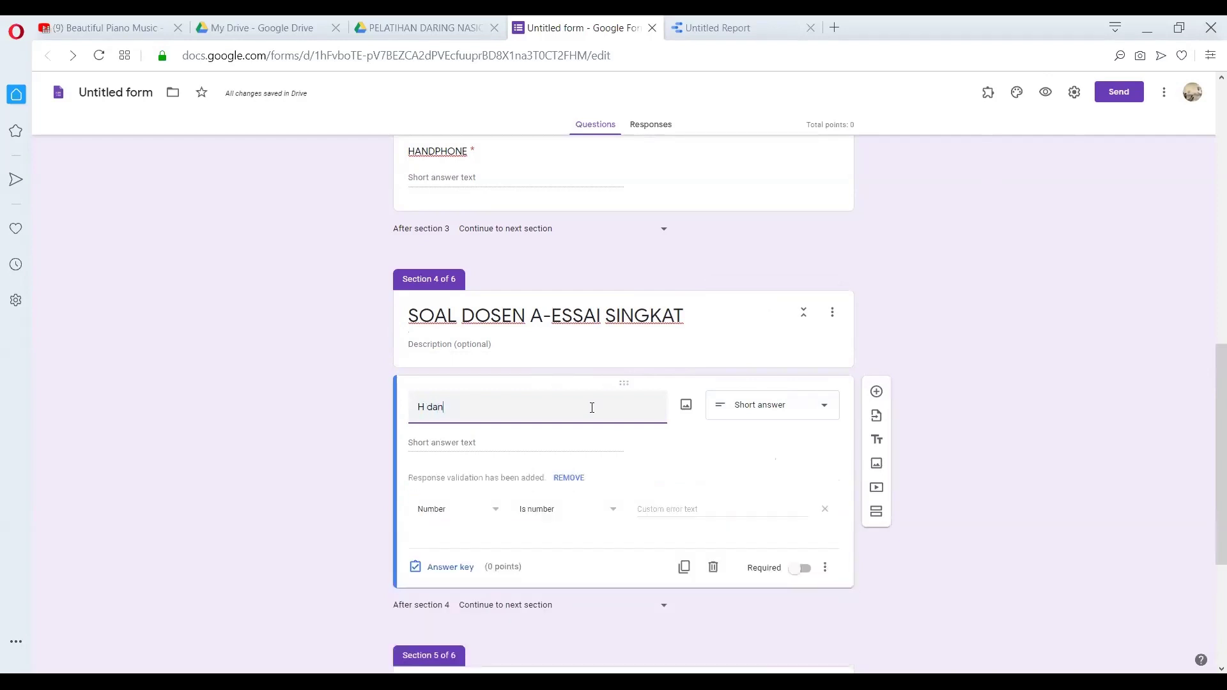
{"action": "type", "text": " H2O adalah"}
{"action": "left_click", "coordinate": [826, 567]}
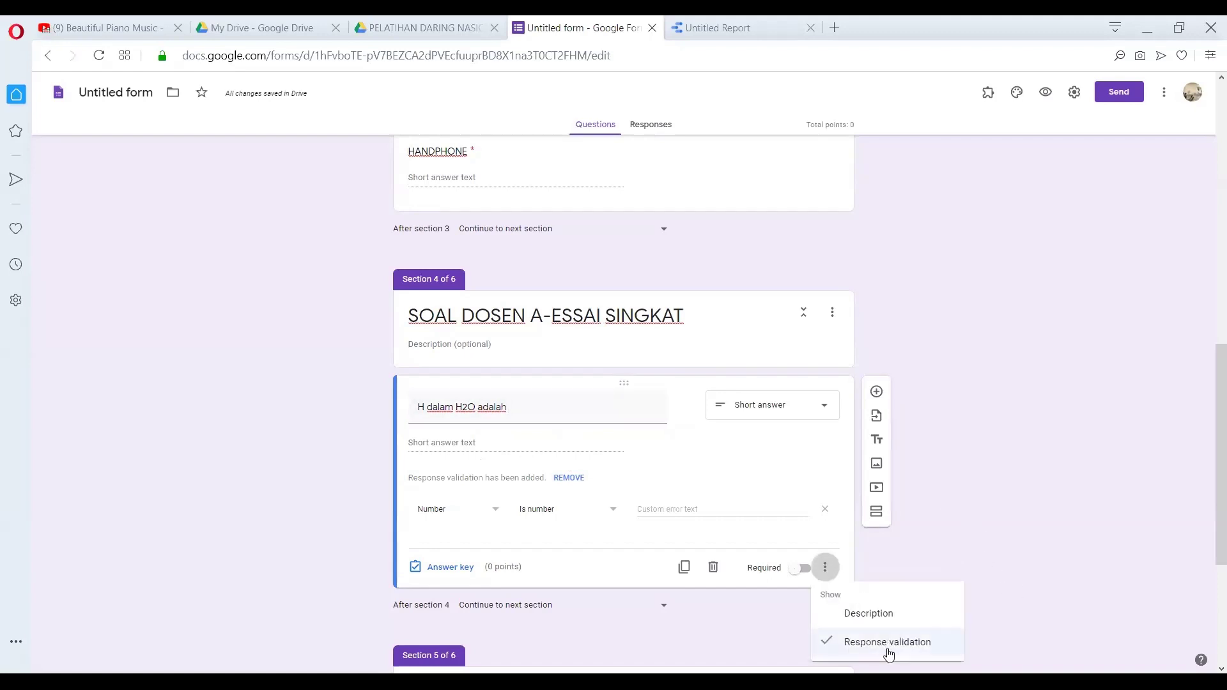
{"action": "left_click", "coordinate": [888, 652]}
{"action": "triple_click", "coordinate": [542, 410]}
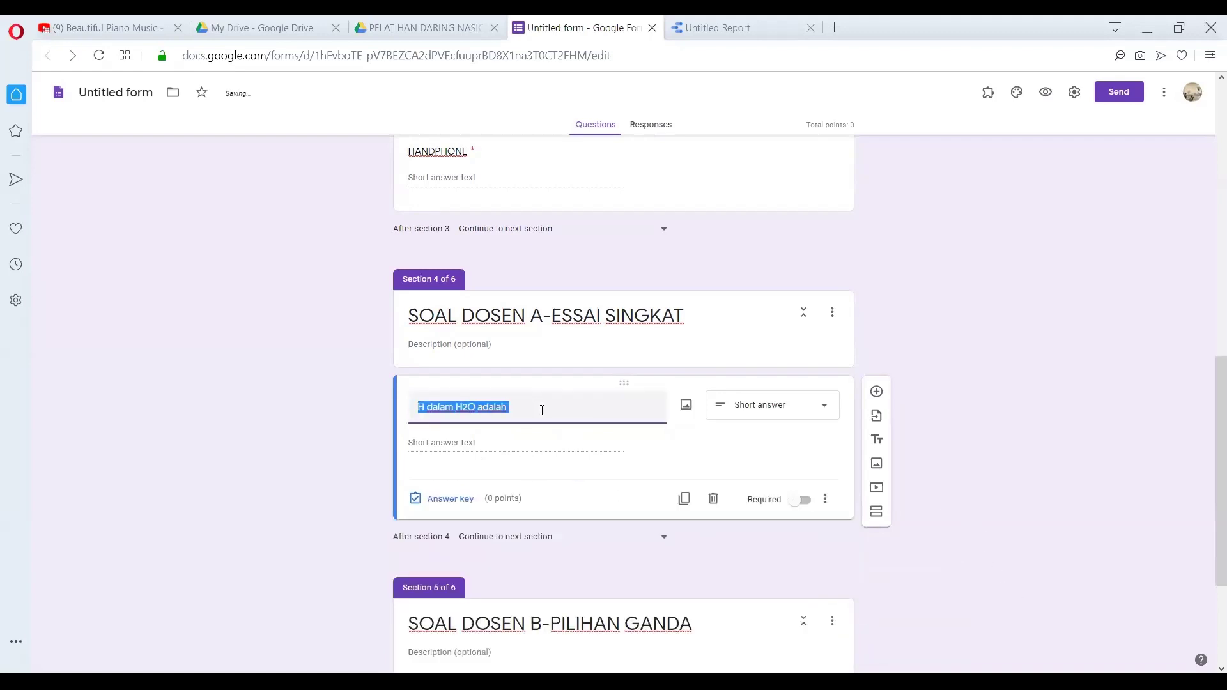
{"action": "left_click", "coordinate": [542, 411]}
{"action": "type", "text": "nama"}
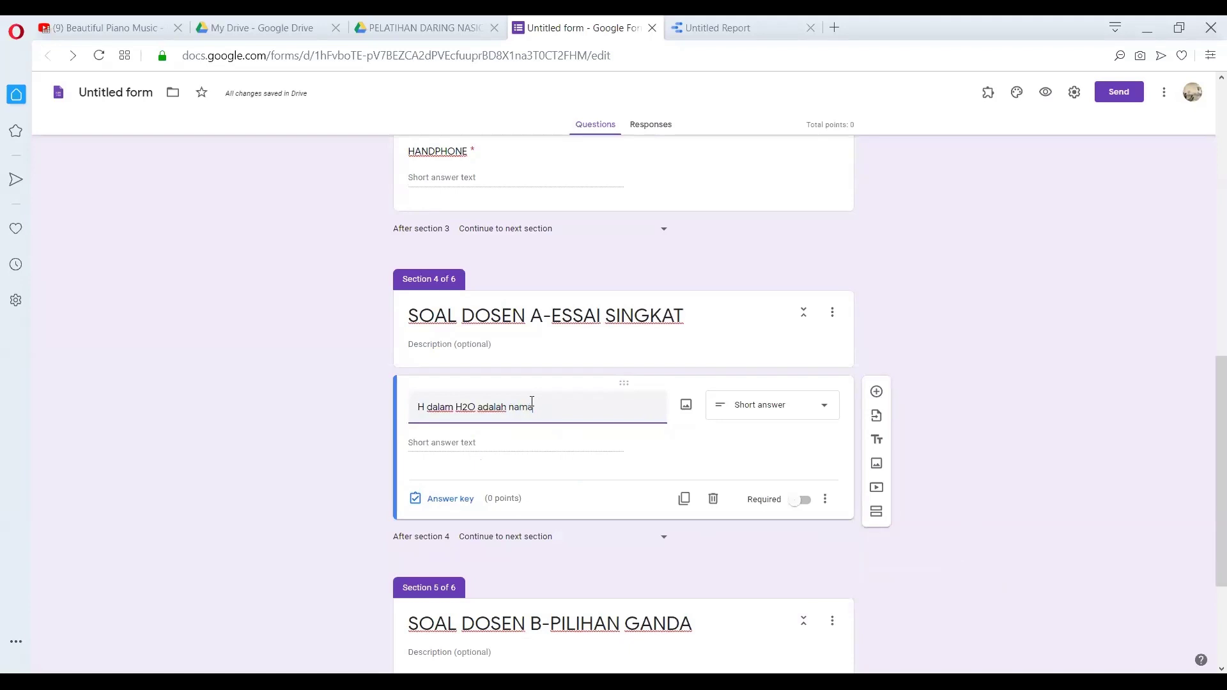
{"action": "type", "text": " untuk unsur"}
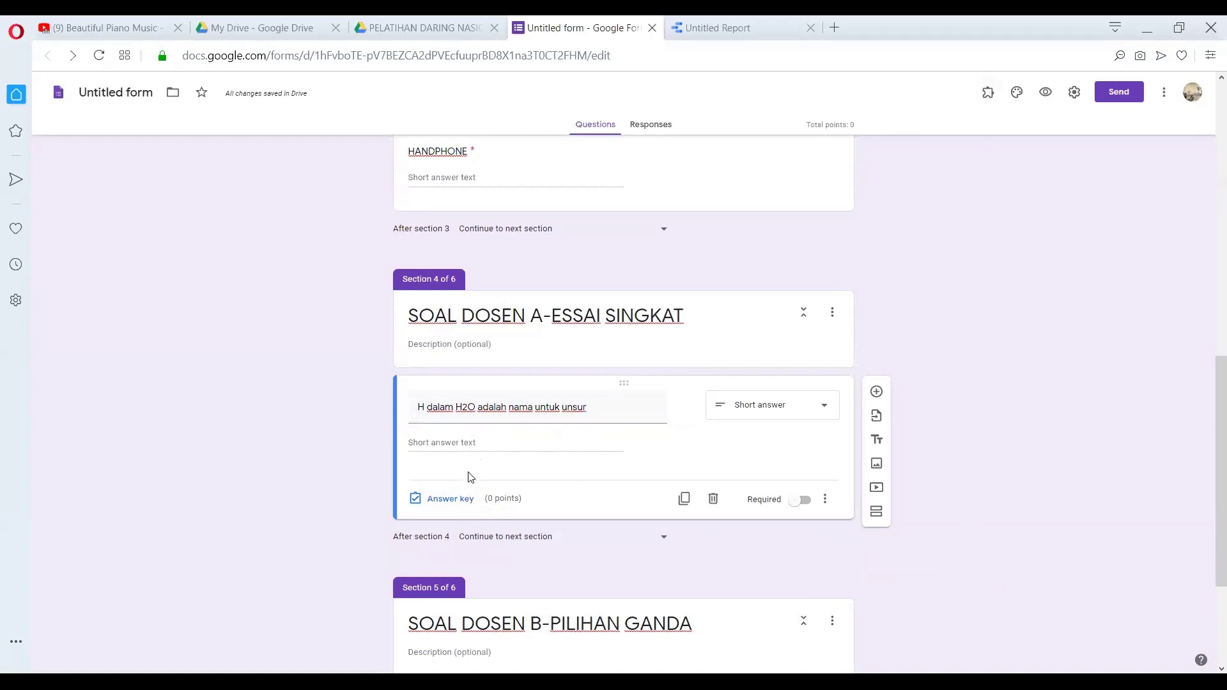
Leave the answer key unchanged and end the question text with '?'
{"action": "left_click", "coordinate": [459, 501]}
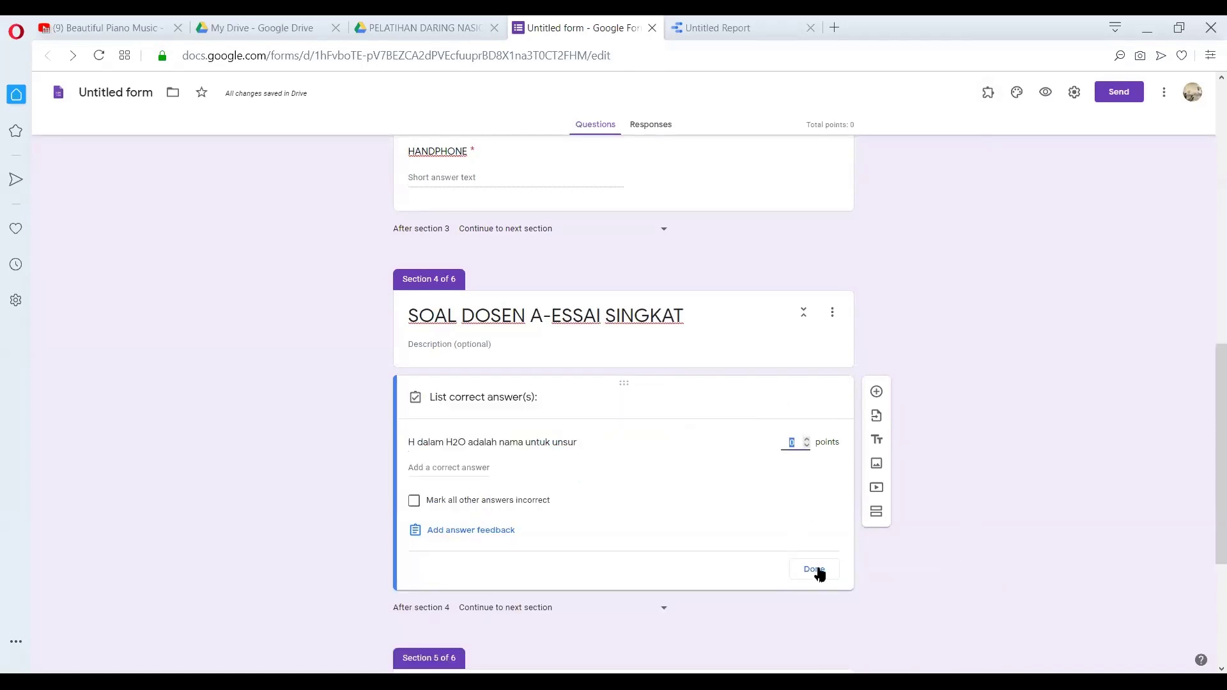
{"action": "left_click", "coordinate": [813, 568]}
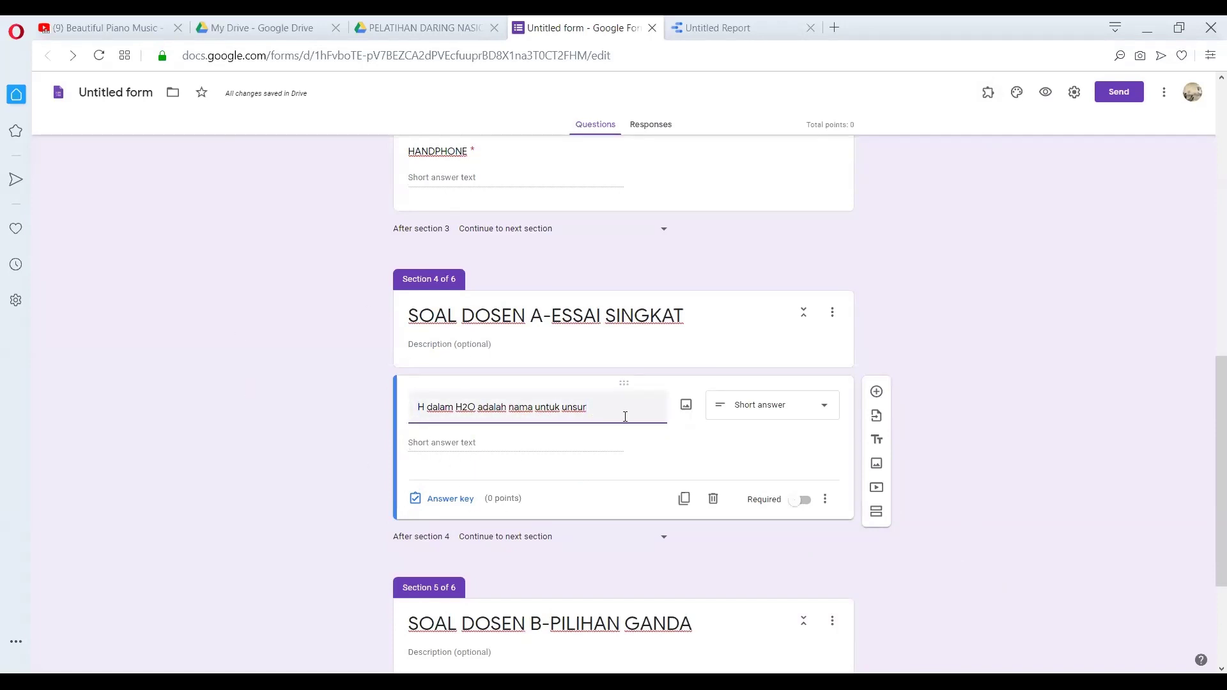
{"action": "type", "text": "?"}
{"action": "left_click", "coordinate": [1076, 93]}
{"action": "left_click", "coordinate": [735, 156]}
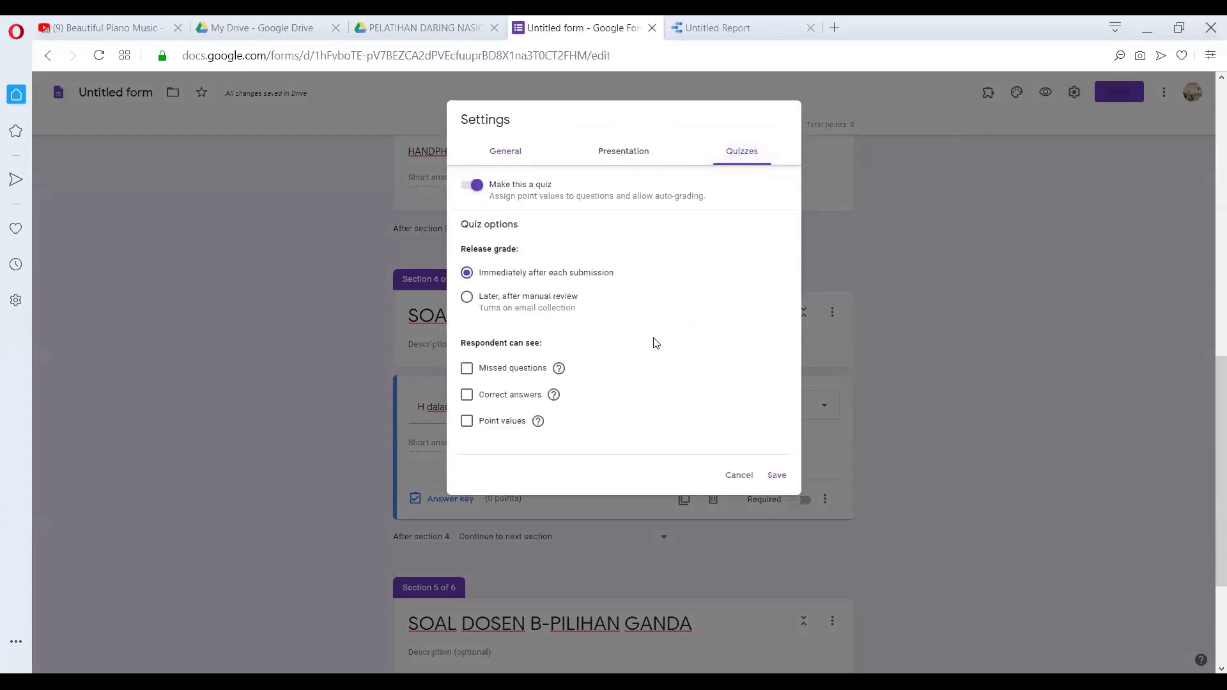
{"action": "left_click", "coordinate": [772, 477]}
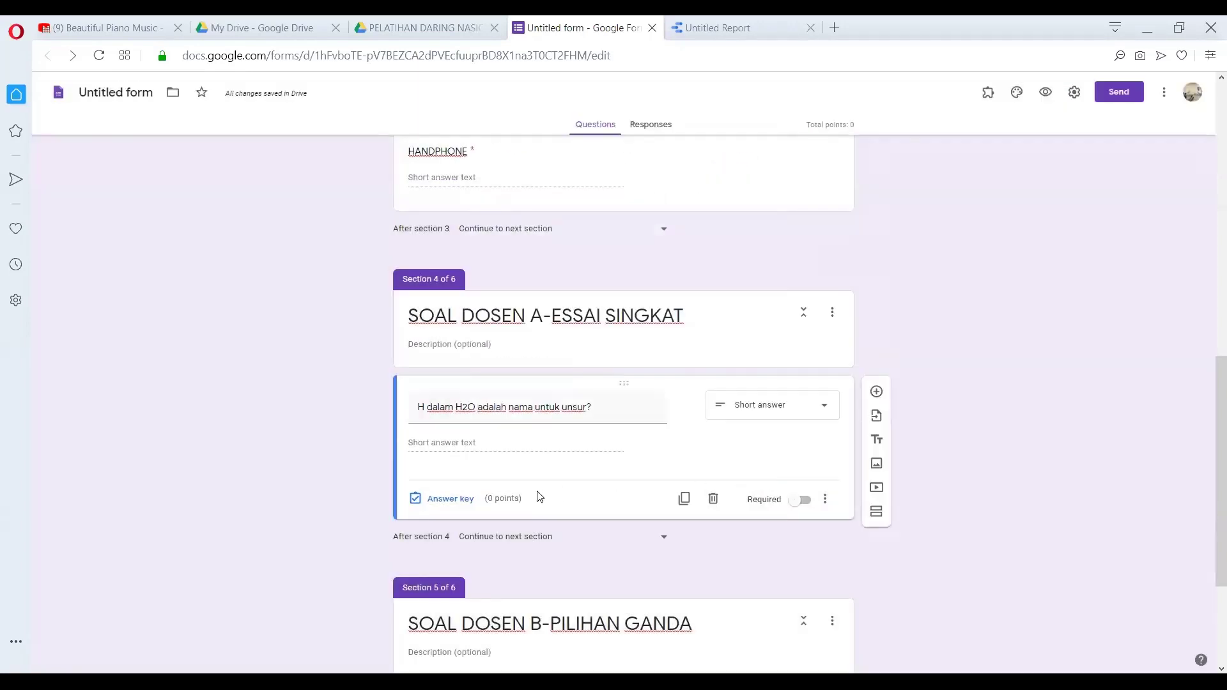
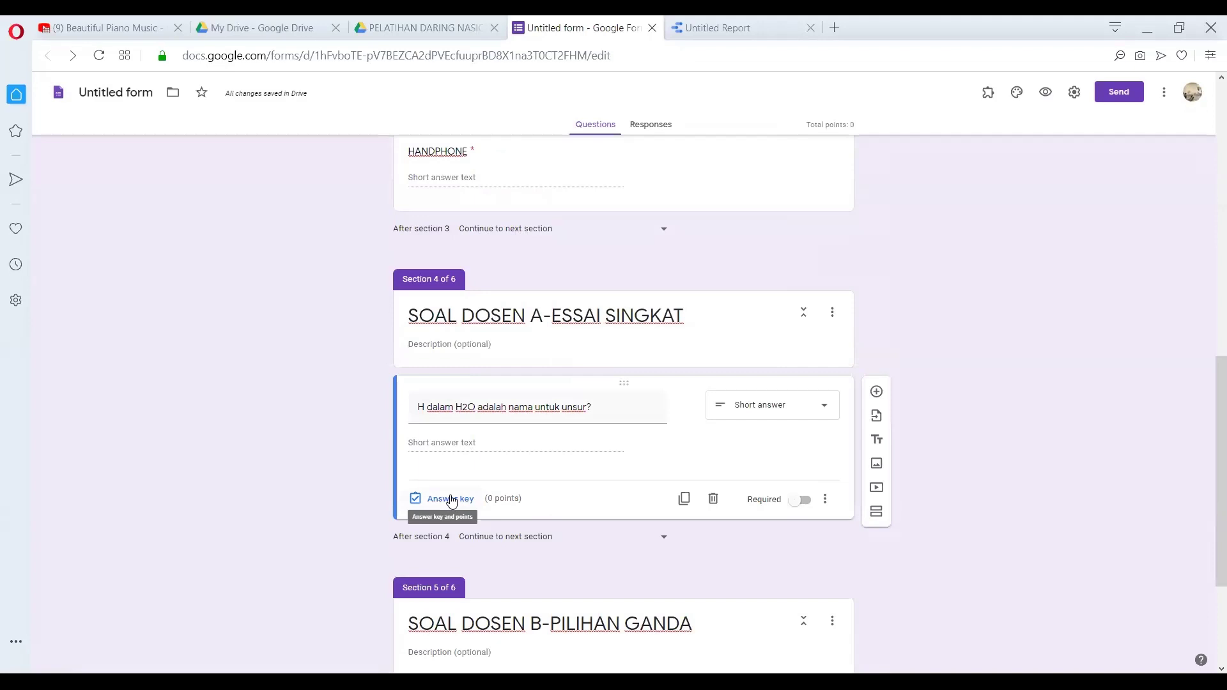
Key hidrogen and Hidrogen as correct answers, marking all other answers incorrect
{"action": "left_click", "coordinate": [451, 500]}
{"action": "left_click", "coordinate": [463, 466]}
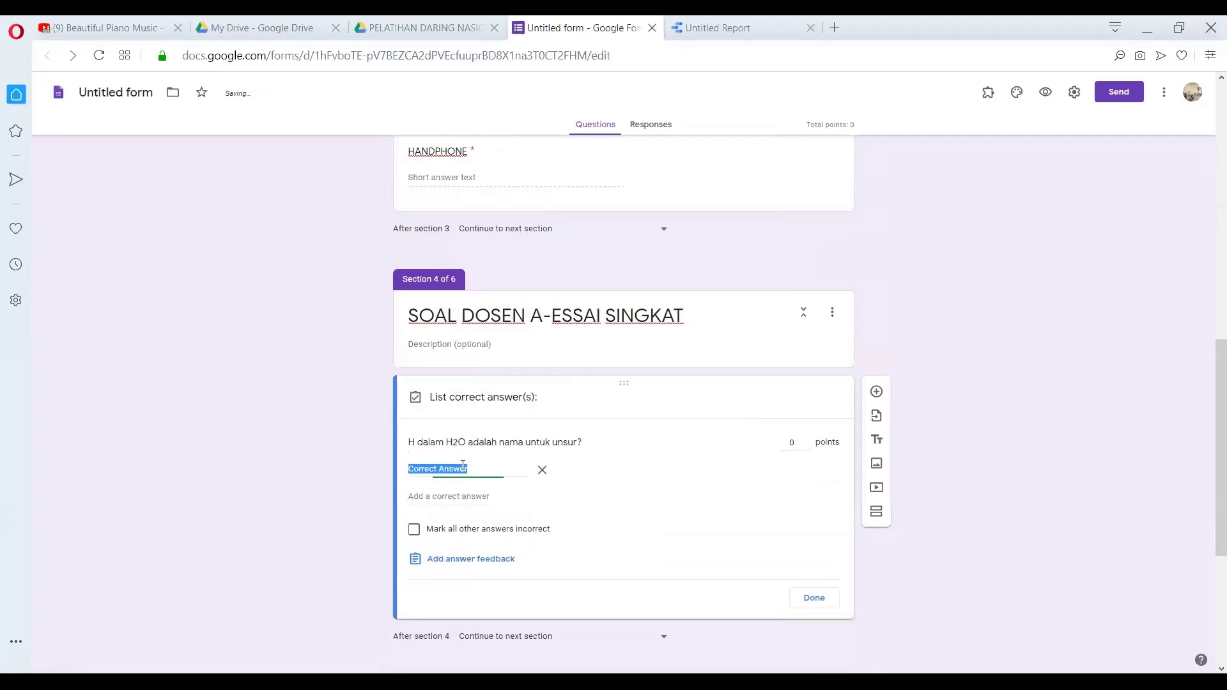
{"action": "type", "text": "Hidrogen"}
{"action": "left_click", "coordinate": [469, 497]}
{"action": "type", "text": "H"}
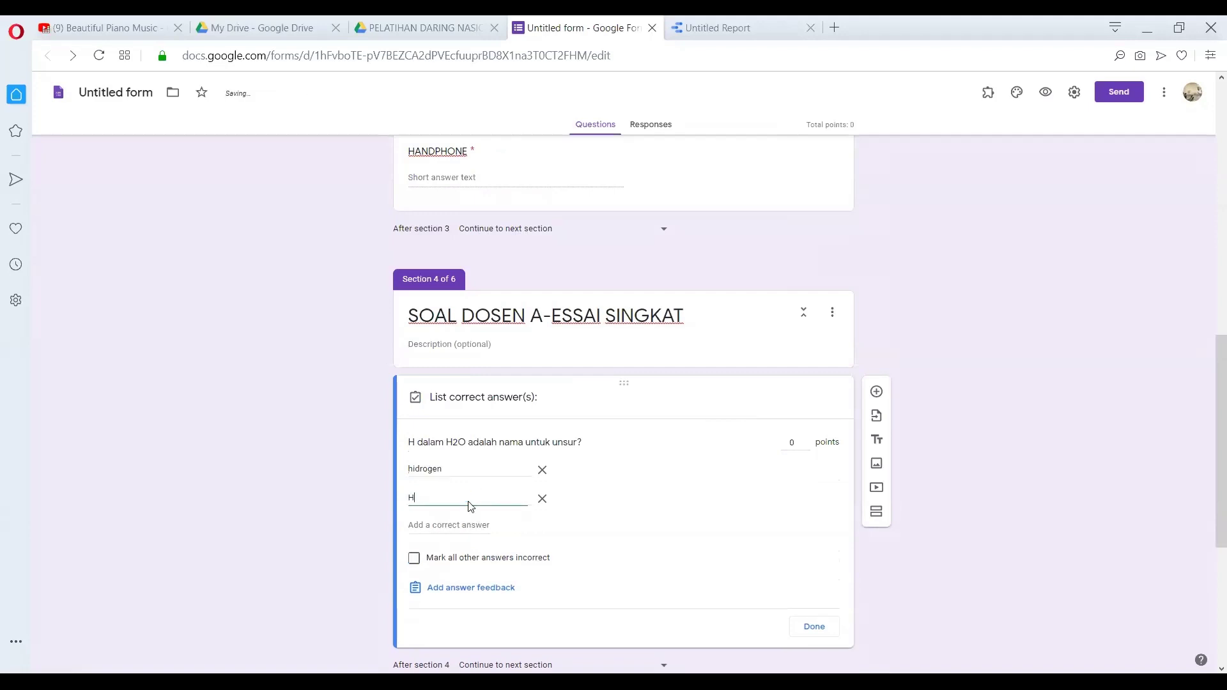
{"action": "type", "text": "idg"}
{"action": "left_click", "coordinate": [414, 560]}
Give the H2O question 10 points and make it required
{"action": "left_click", "coordinate": [795, 443]}
{"action": "type", "text": "10"}
{"action": "left_click", "coordinate": [812, 626]}
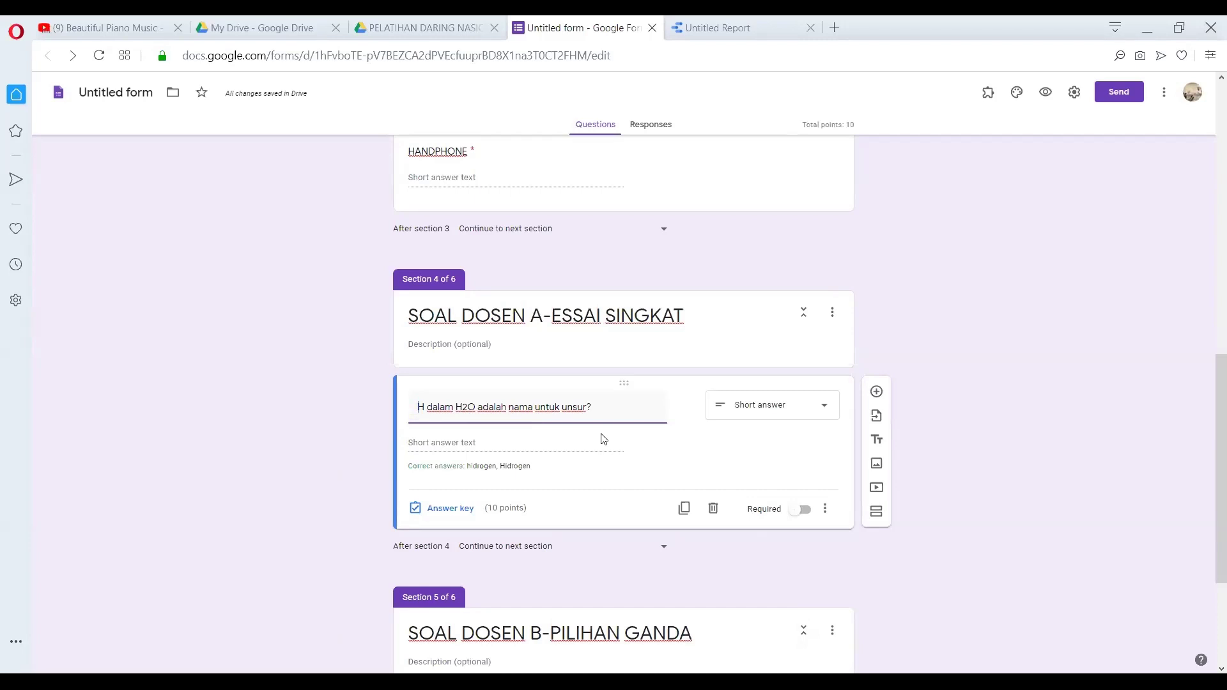
{"action": "left_click", "coordinate": [804, 511]}
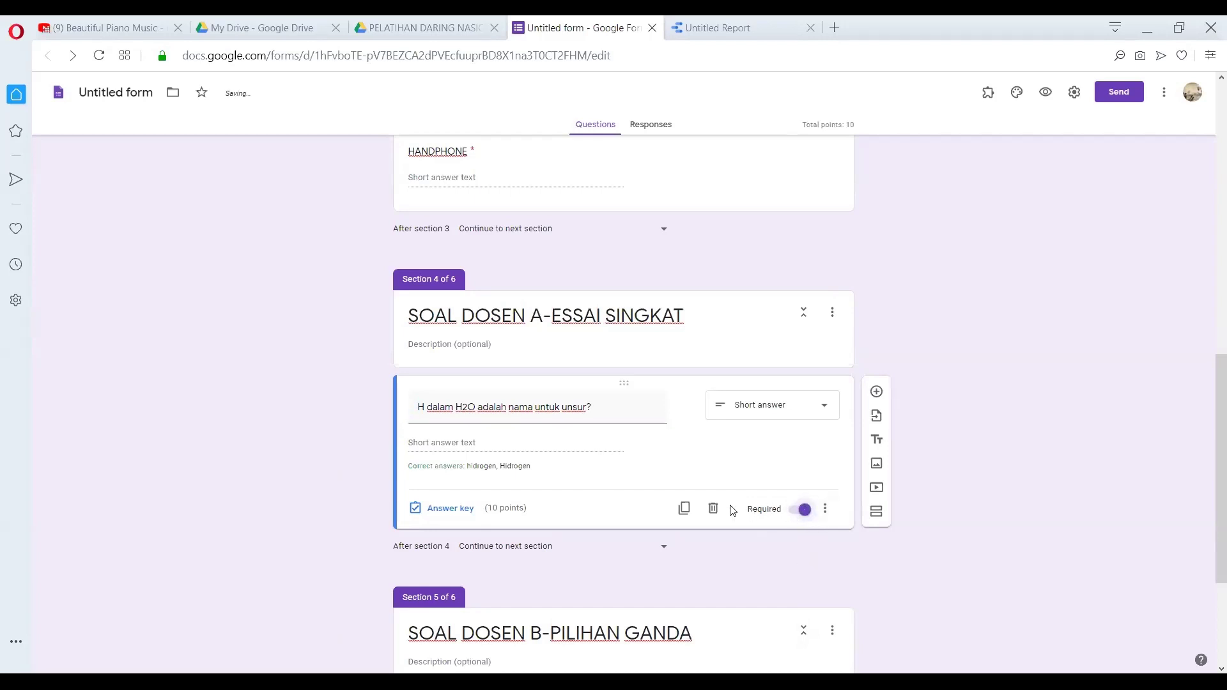
Duplicate the H2O question and retitle the copy 'C dalam CH4 adalah nama untuk unsur?'
{"action": "left_click", "coordinate": [685, 509]}
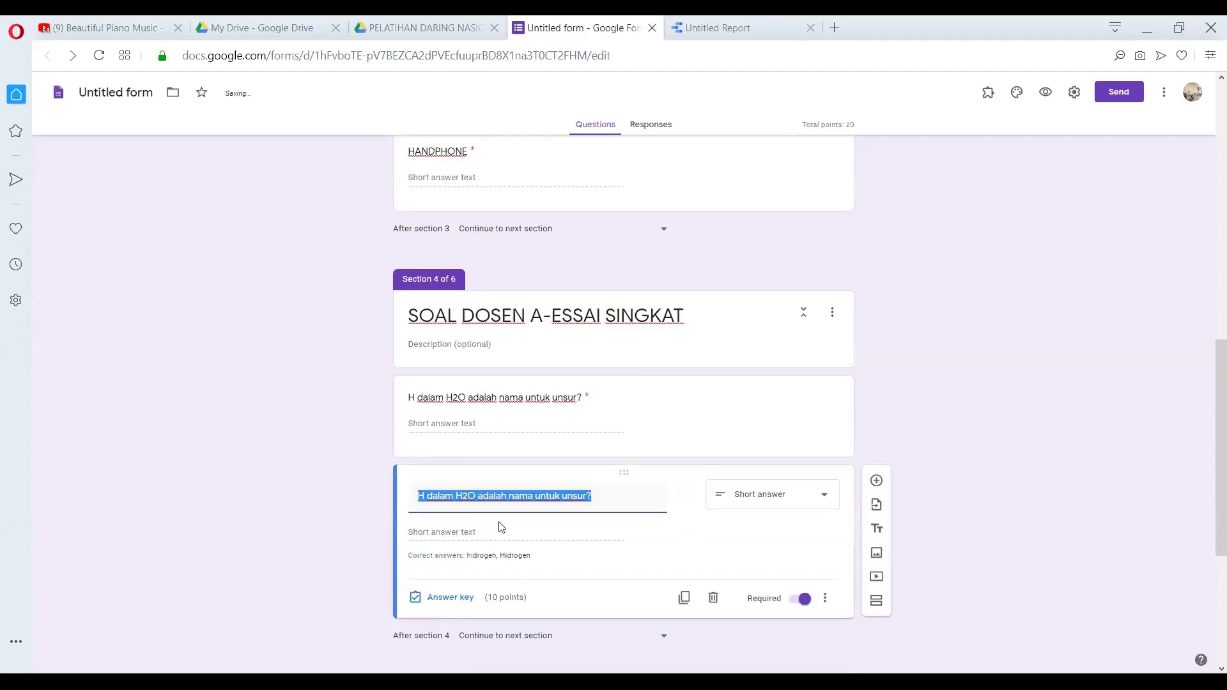
{"action": "left_click", "coordinate": [586, 496]}
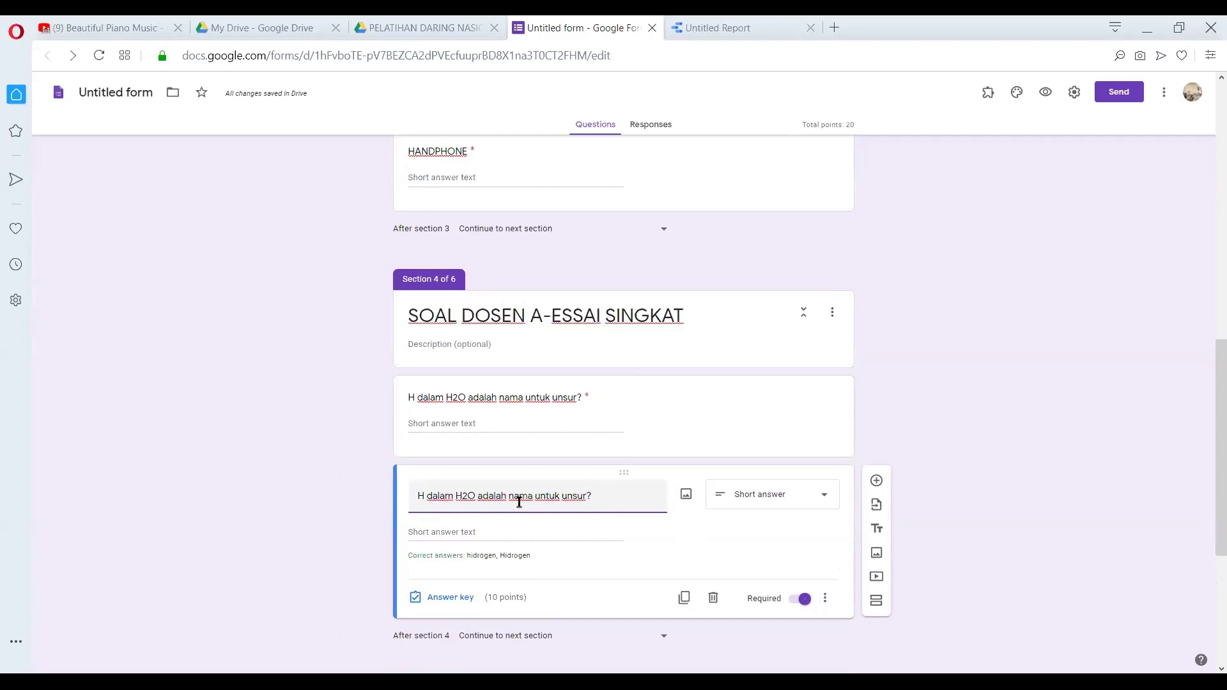
{"action": "left_click", "coordinate": [425, 496]}
{"action": "key", "text": "BackSpace"}
{"action": "type", "text": "C"}
{"action": "left_click", "coordinate": [475, 497]}
{"action": "key", "text": "BackSpace"}
{"action": "key", "text": "BackSpace"}
{"action": "key", "text": "BackSpace"}
{"action": "type", "text": "CH"}
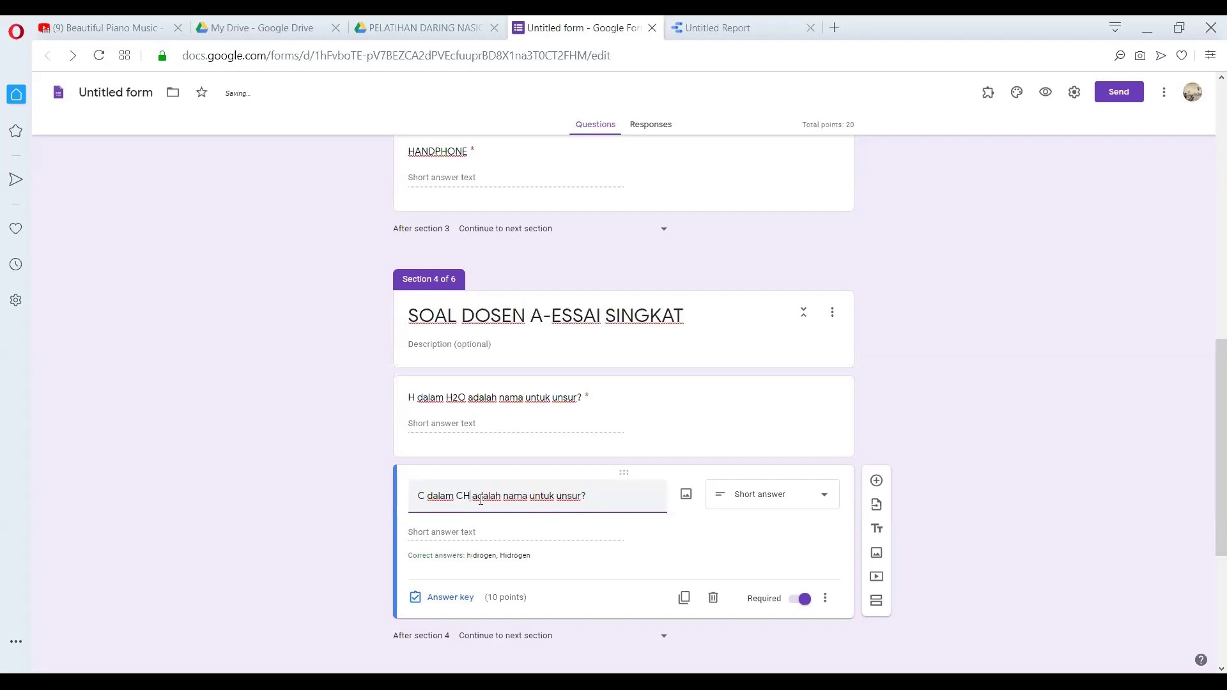
{"action": "type", "text": "4"}
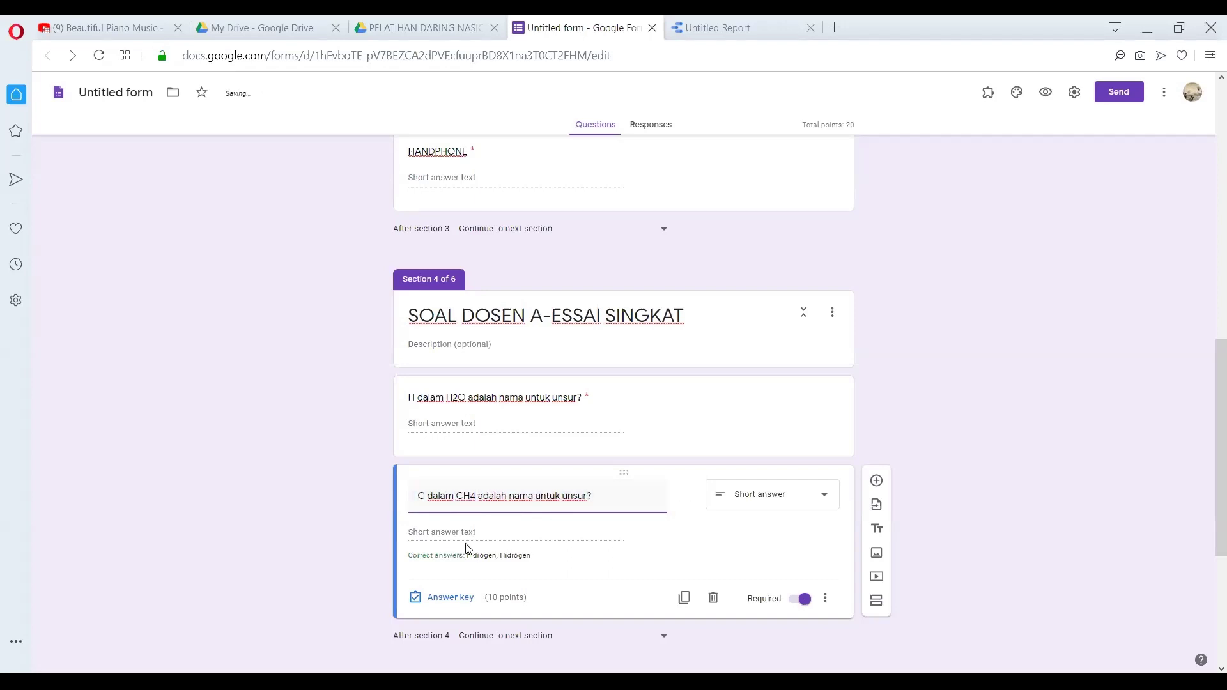
Change the copy's correct answers to karbon and Karbon
{"action": "left_click", "coordinate": [447, 597]}
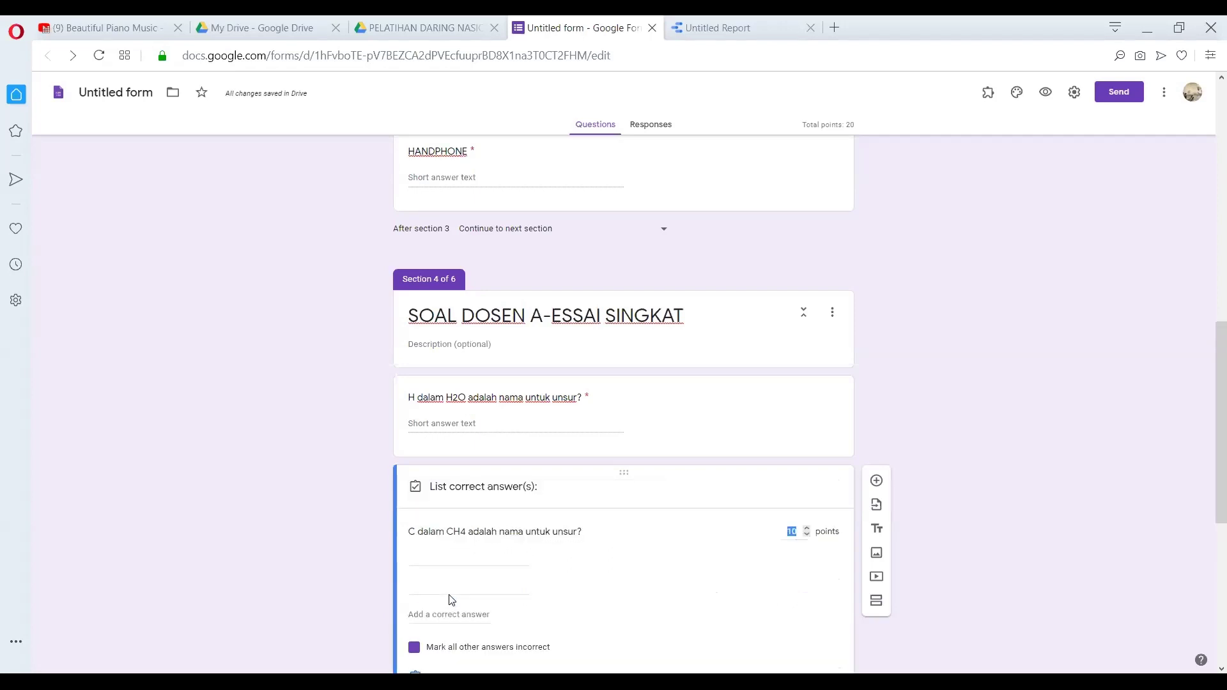
{"action": "double_click", "coordinate": [456, 554]}
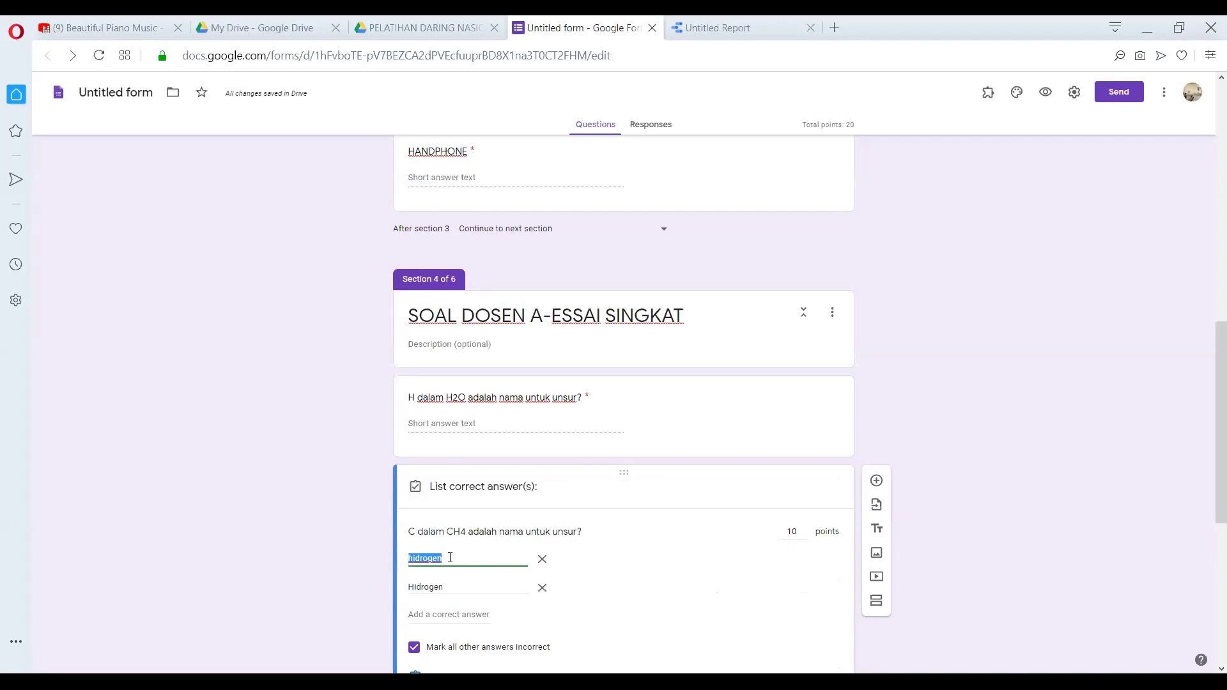
{"action": "type", "text": "karbon"}
{"action": "double_click", "coordinate": [473, 587]}
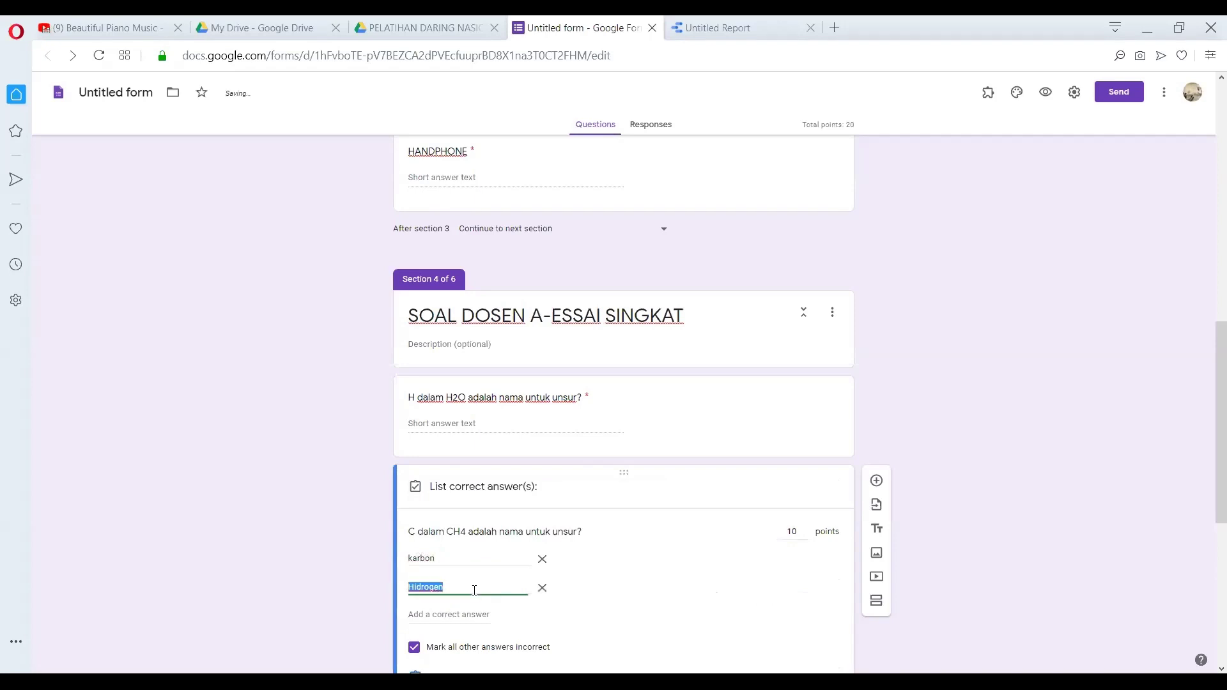
{"action": "type", "text": "Karbon"}
{"action": "scroll", "coordinate": [537, 558], "scroll_direction": "down", "scroll_amount": 1}
{"action": "scroll", "coordinate": [537, 557], "scroll_direction": "down", "scroll_amount": 1}
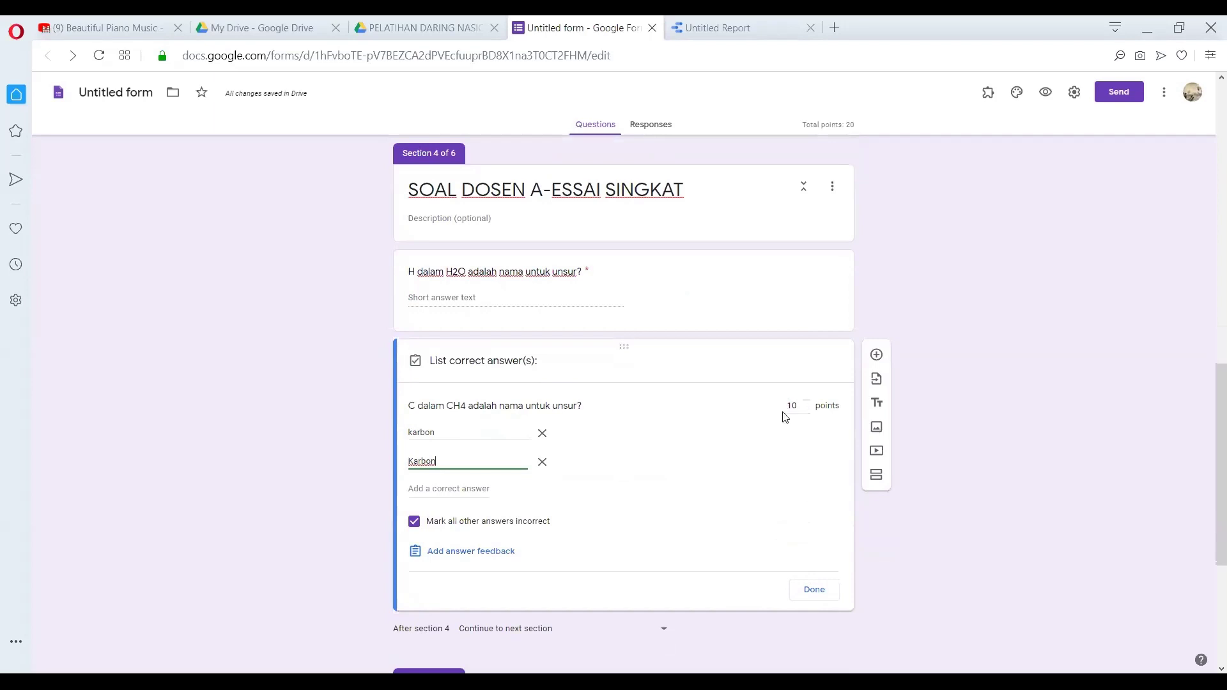
{"action": "left_click", "coordinate": [816, 588]}
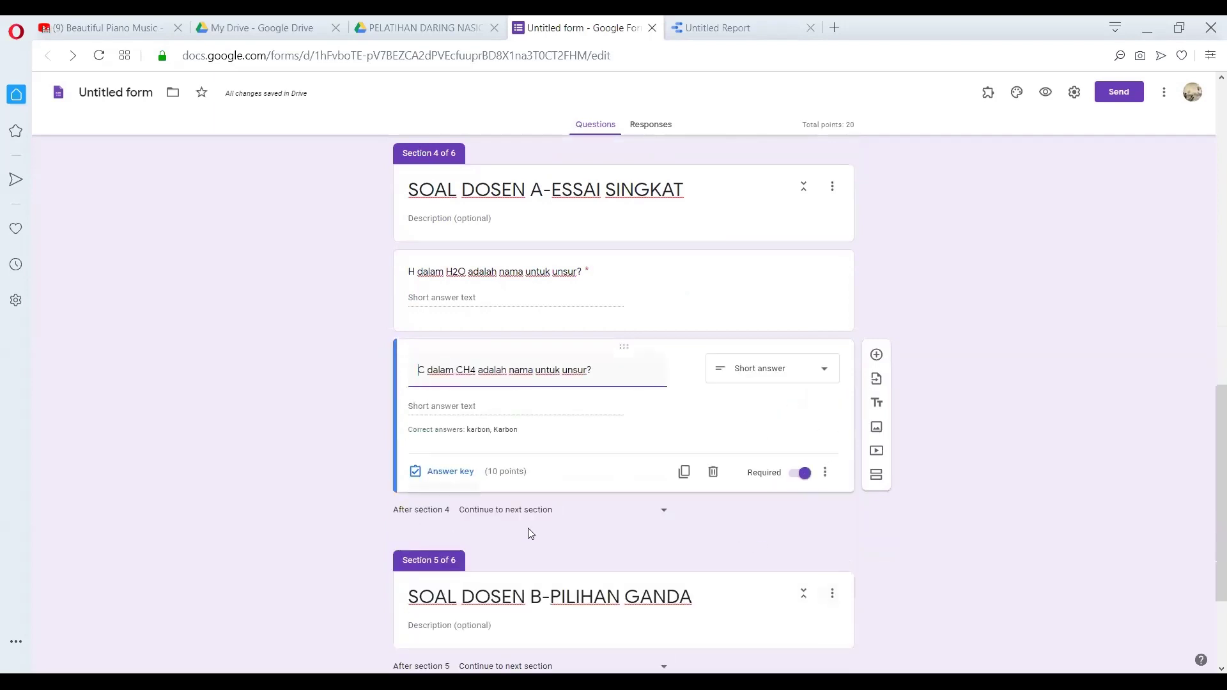
Duplicate the CH4 question and retitle it 'N dalam NH3 adalah nama unsur?'
{"action": "left_click", "coordinate": [684, 472]}
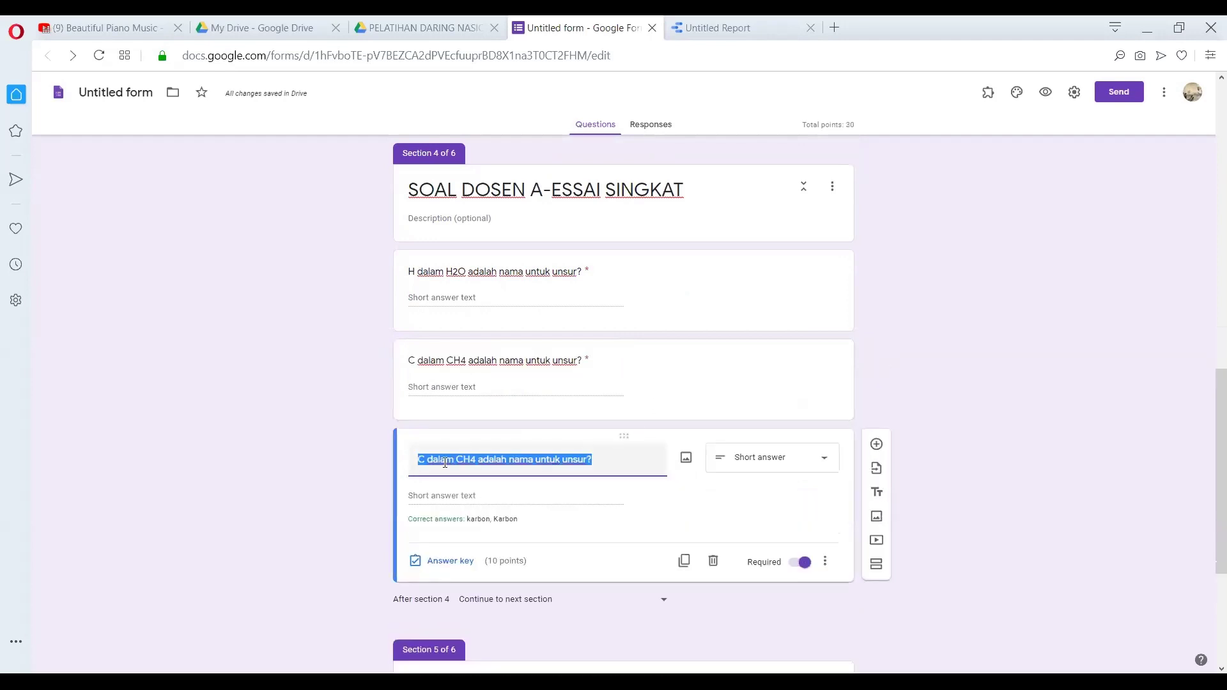
{"action": "type", "text": "N"}
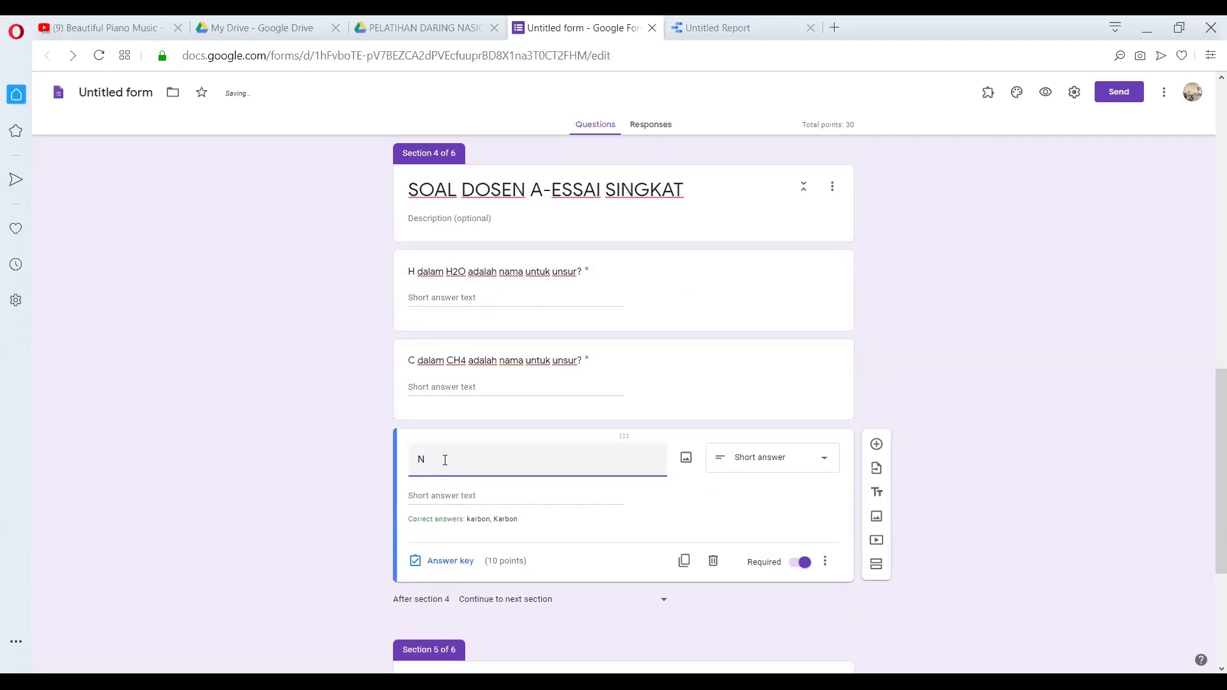
{"action": "type", "text": " dalm"}
{"action": "key", "text": "BackSpace"}
{"action": "type", "text": "am"}
{"action": "type", "text": " N"}
{"action": "type", "text": "H3 adalah unsur"}
{"action": "key", "text": "BackSpace"}
{"action": "key", "text": "BackSpace"}
{"action": "key", "text": "BackSpace"}
{"action": "key", "text": "BackSpace"}
{"action": "key", "text": "BackSpace"}
{"action": "type", "text": "nama "}
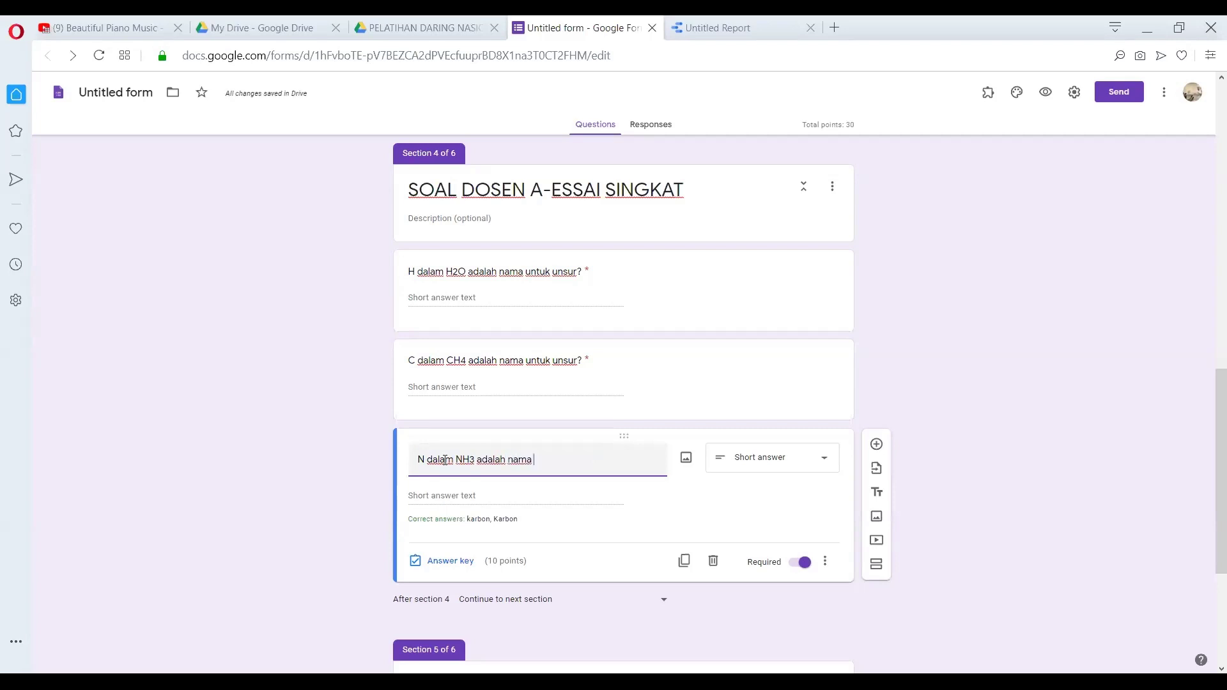
{"action": "type", "text": "unsur"}
{"action": "left_click", "coordinate": [1015, 279]}
{"action": "left_click", "coordinate": [585, 455]}
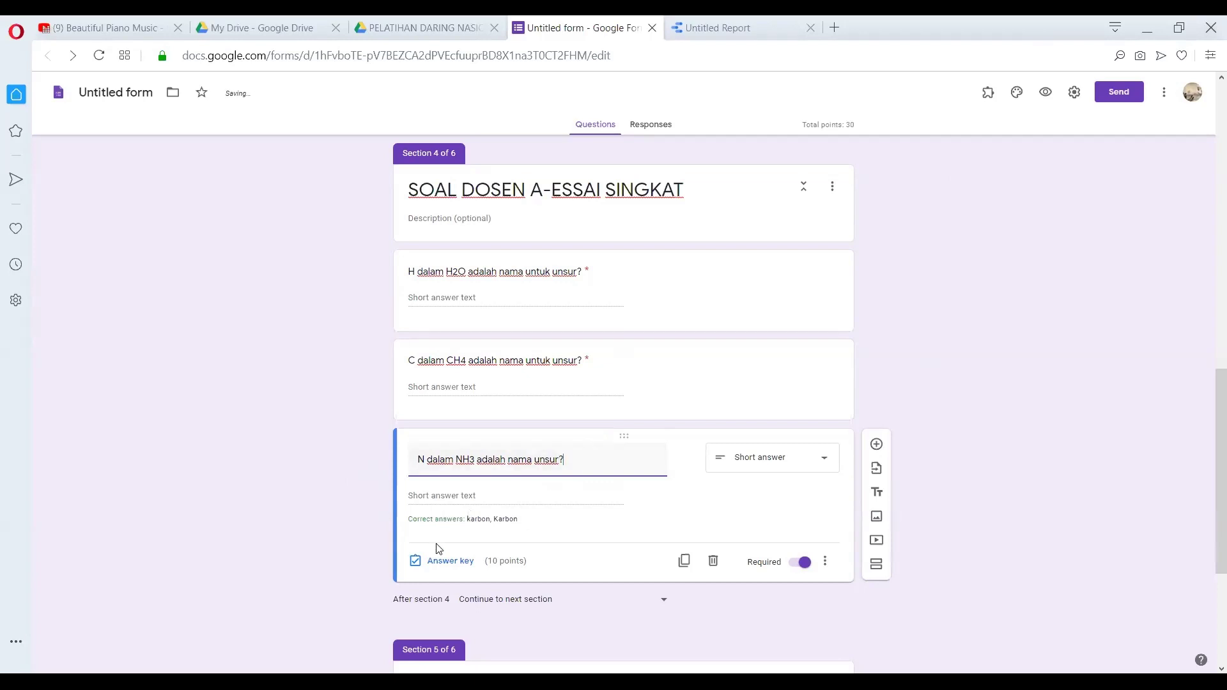
Replace the NH3 question's correct answers with nitrogen and Nitrogen
{"action": "left_click", "coordinate": [445, 561]}
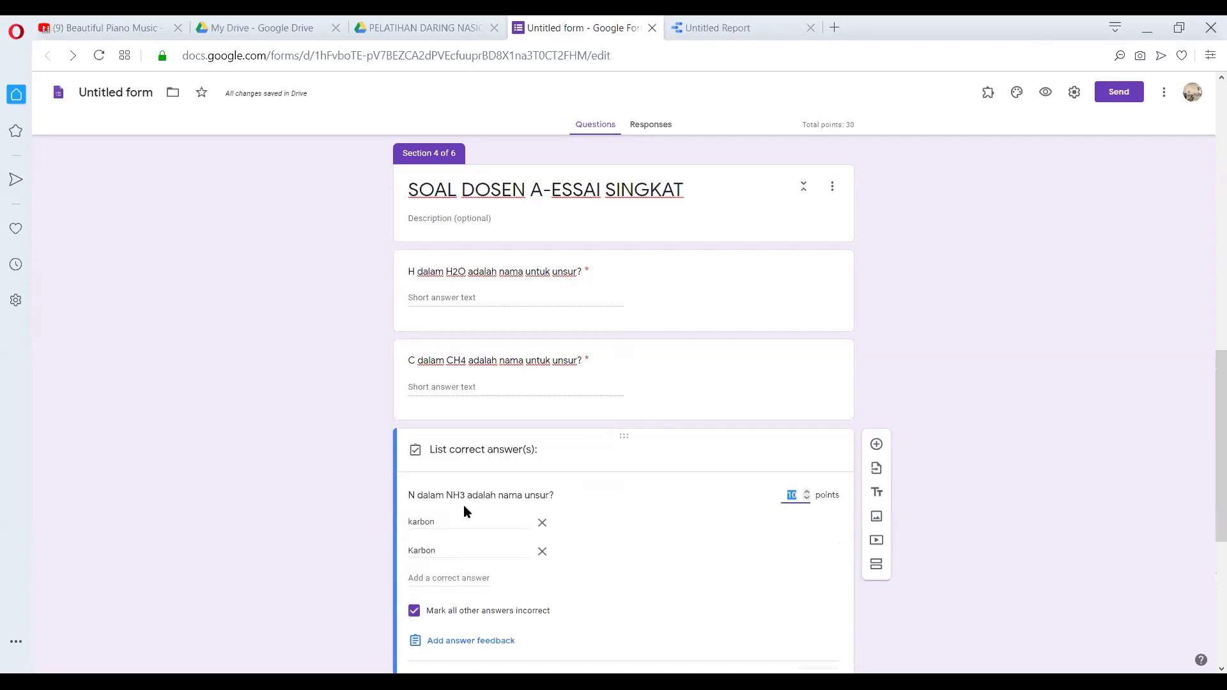
{"action": "double_click", "coordinate": [453, 521]}
{"action": "type", "text": "nitrogen"}
{"action": "double_click", "coordinate": [453, 551]}
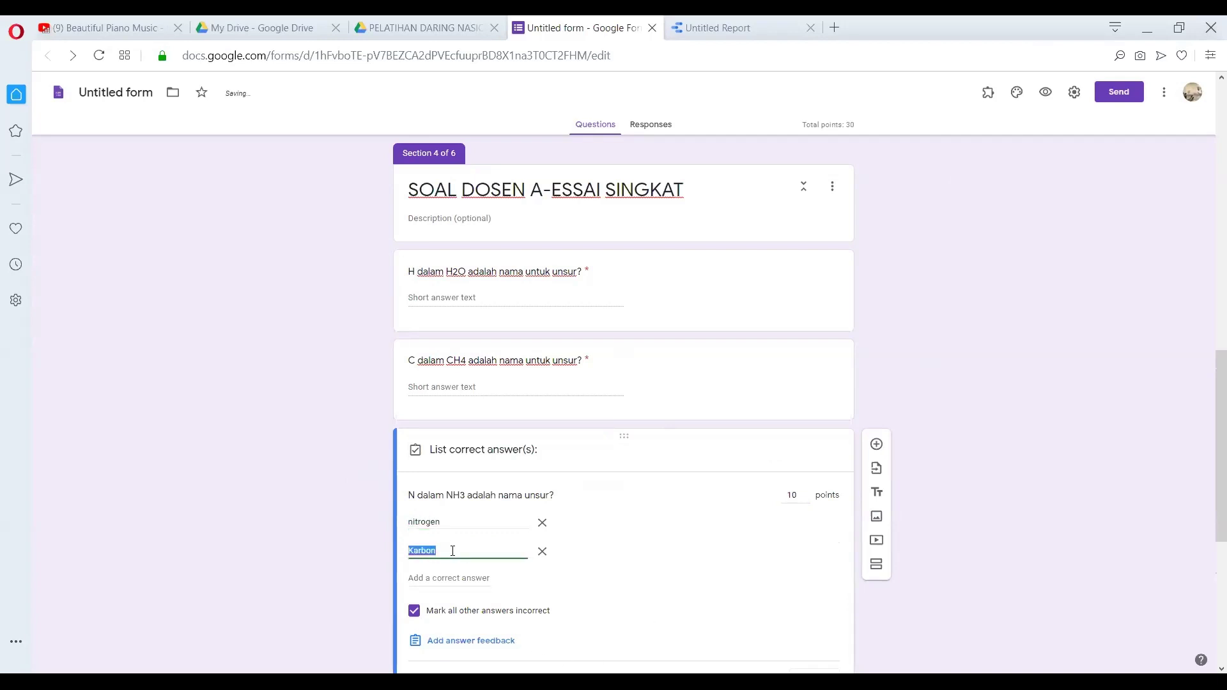
{"action": "type", "text": "Nitrogen"}
{"action": "left_click", "coordinate": [845, 607]}
{"action": "scroll", "coordinate": [793, 476], "scroll_direction": "down", "scroll_amount": 1}
{"action": "left_click", "coordinate": [812, 571]}
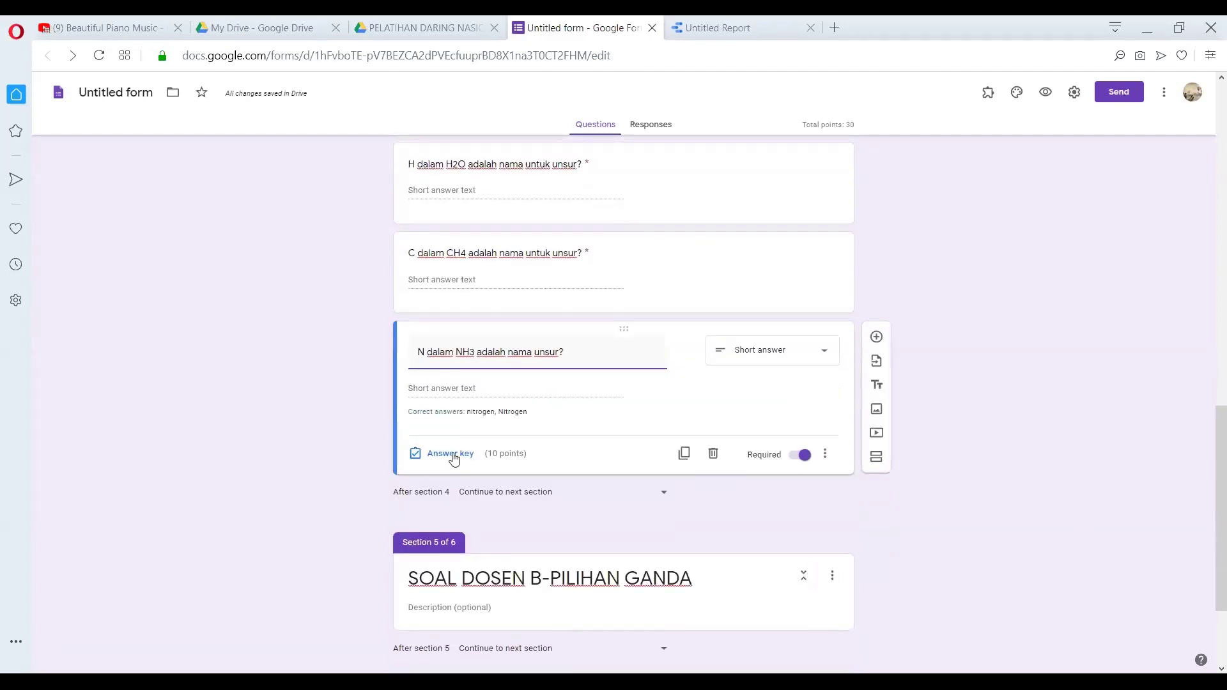
Duplicate the NH3 question as 'P dalam PO4 adalah unsur?', keyed to fosfat and Fosfat
{"action": "left_click", "coordinate": [685, 454]}
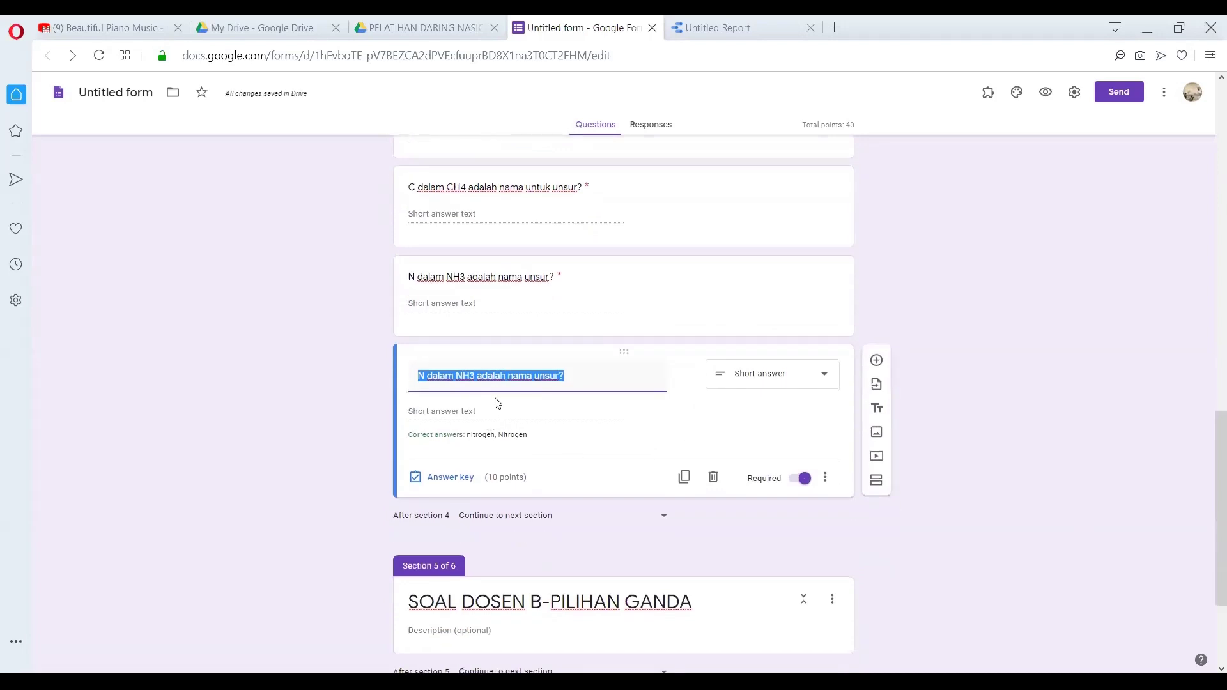
{"action": "type", "text": "P "}
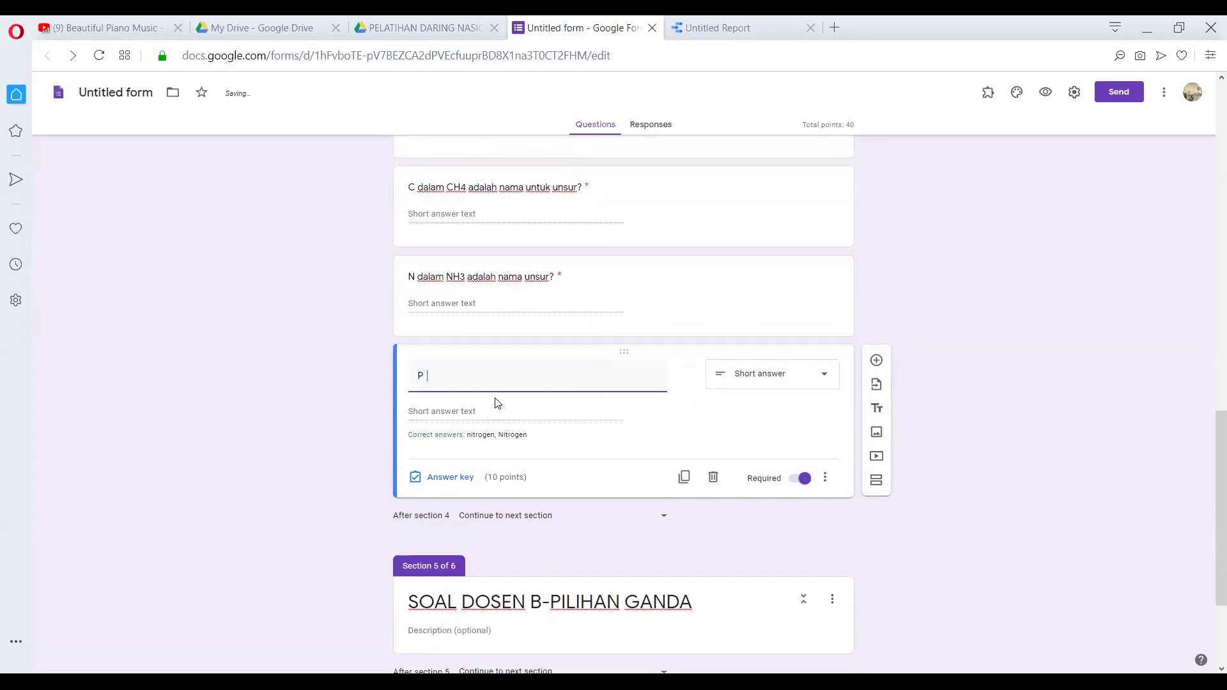
{"action": "type", "text": "dalam PO4 adalah uns"}
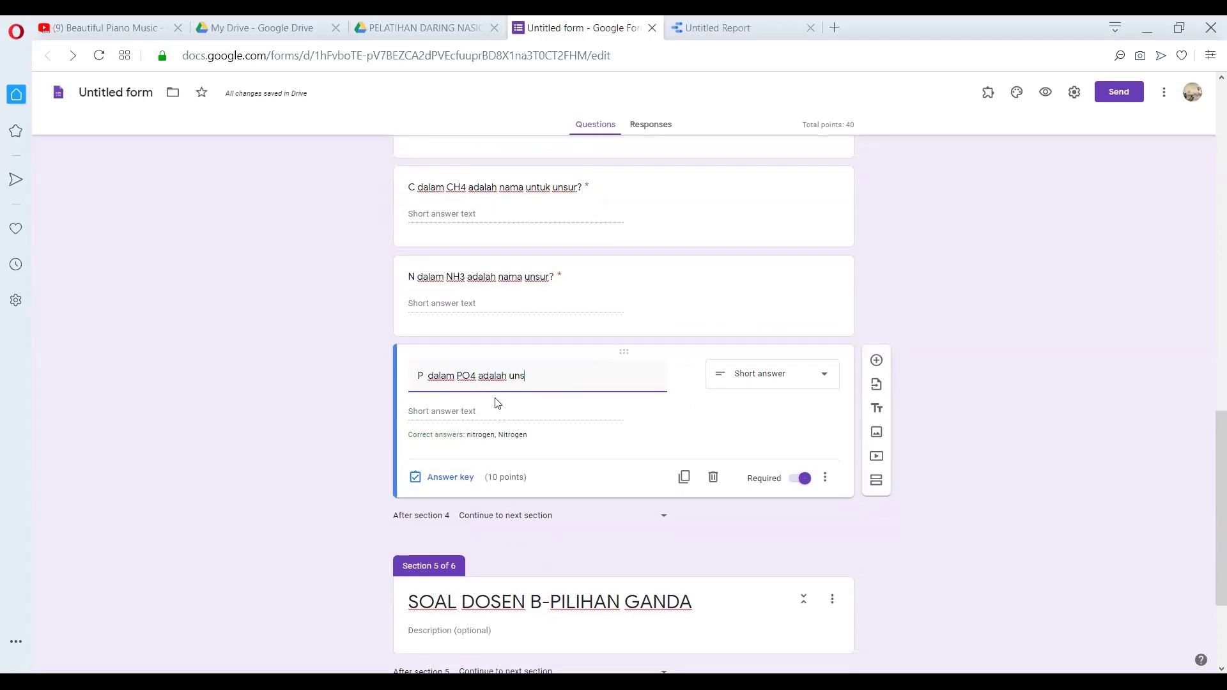
{"action": "type", "text": "ur?"}
{"action": "left_click", "coordinate": [451, 477]}
{"action": "left_click", "coordinate": [542, 439]}
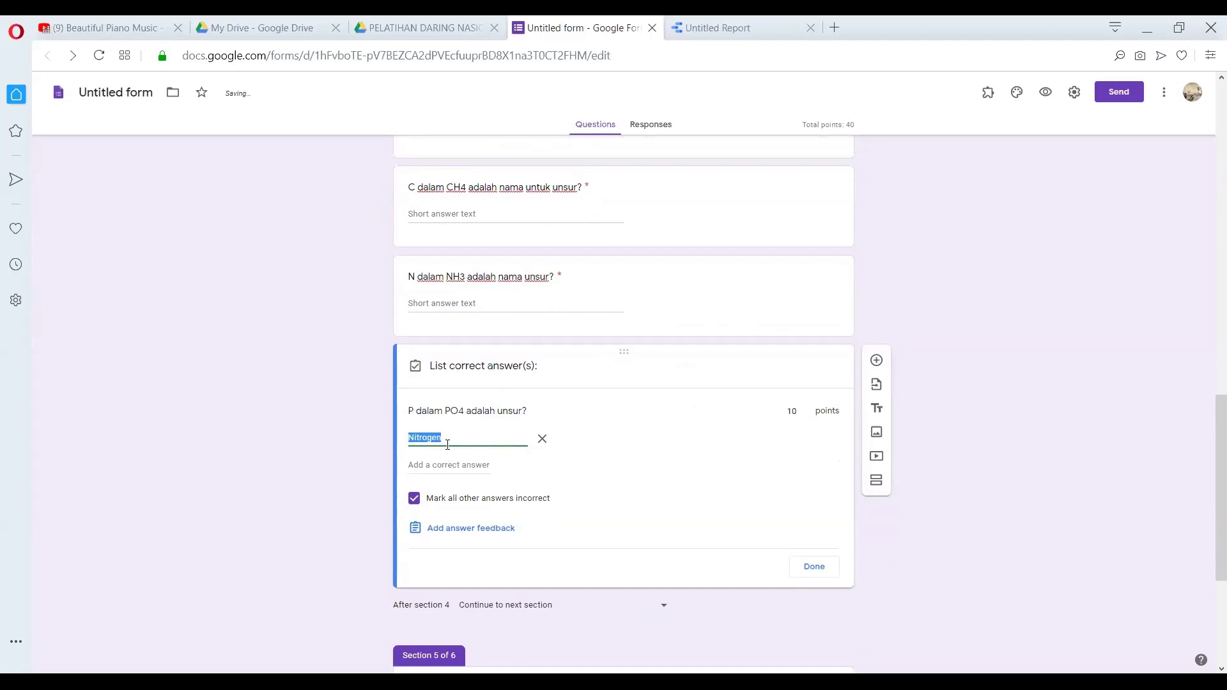
{"action": "type", "text": "fosfat"}
{"action": "left_click", "coordinate": [459, 465]}
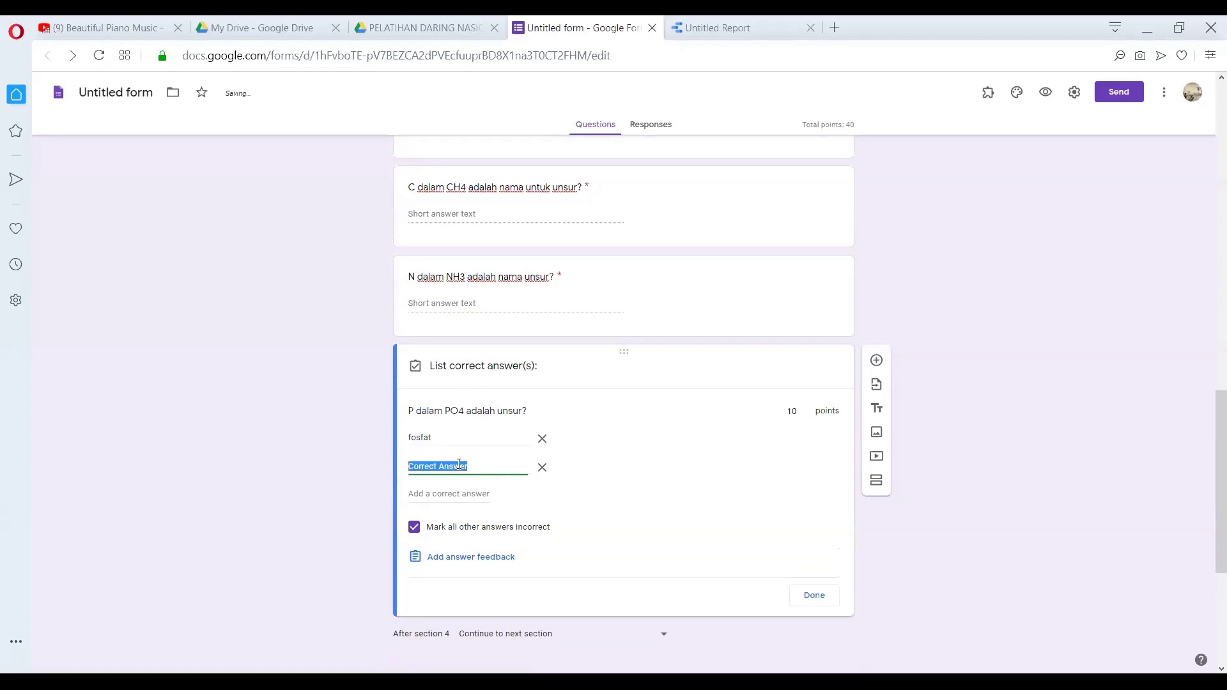
{"action": "type", "text": "Fosfat"}
{"action": "left_click", "coordinate": [811, 593]}
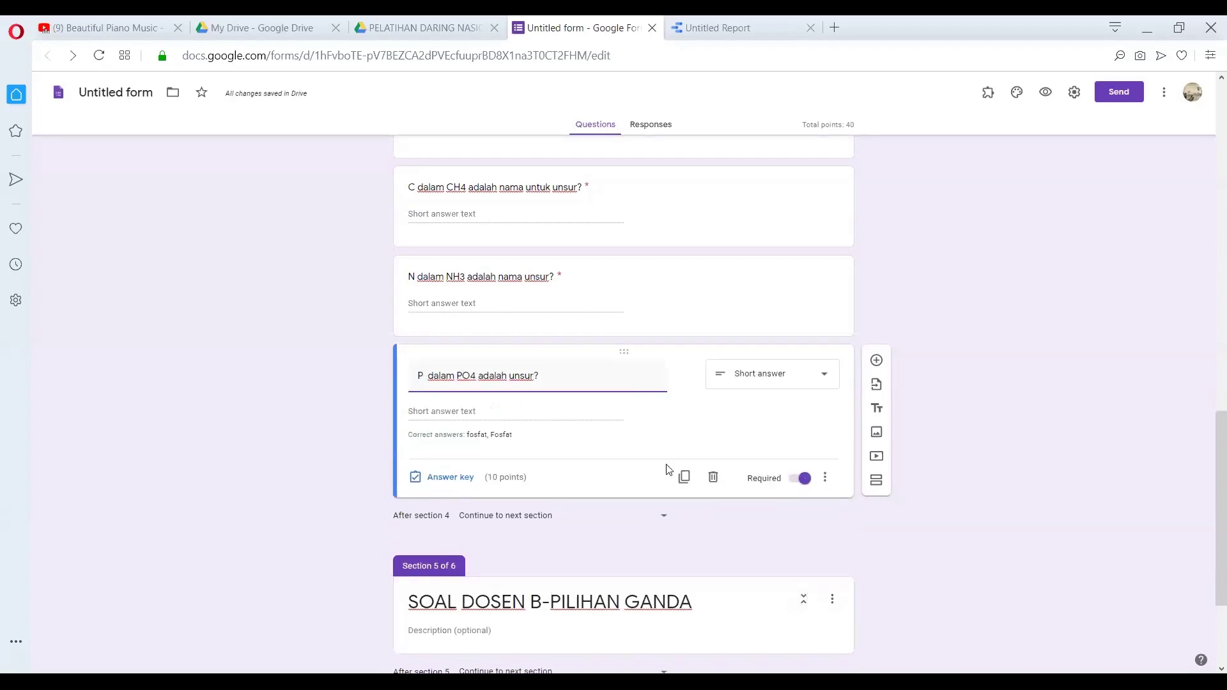
{"action": "scroll", "coordinate": [617, 351], "scroll_direction": "up", "scroll_amount": 3}
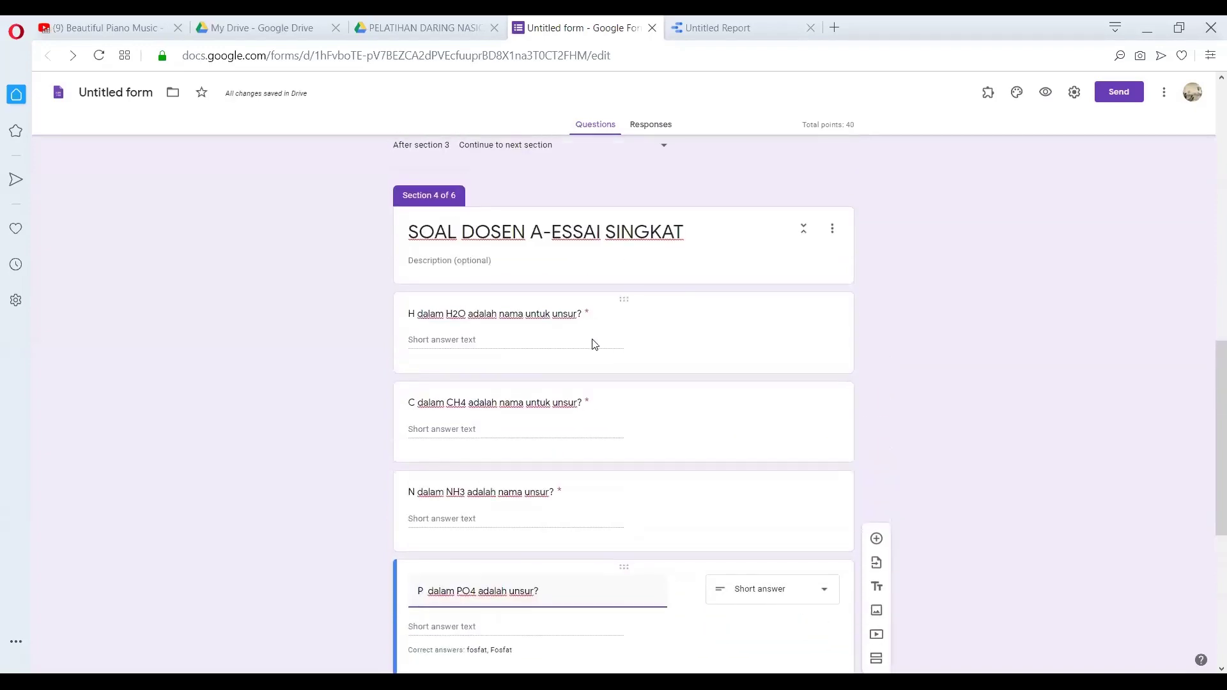
{"action": "scroll", "coordinate": [578, 329], "scroll_direction": "down", "scroll_amount": 4}
{"action": "scroll", "coordinate": [529, 262], "scroll_direction": "up", "scroll_amount": 3}
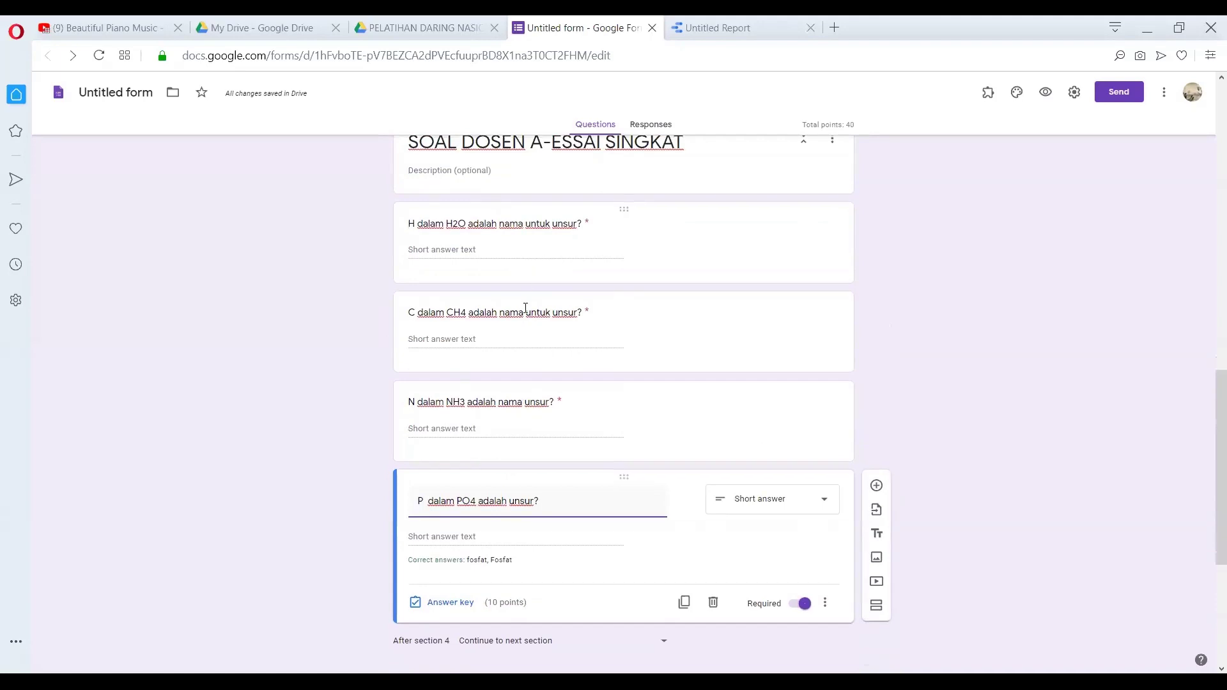
{"action": "scroll", "coordinate": [547, 527], "scroll_direction": "down", "scroll_amount": 1}
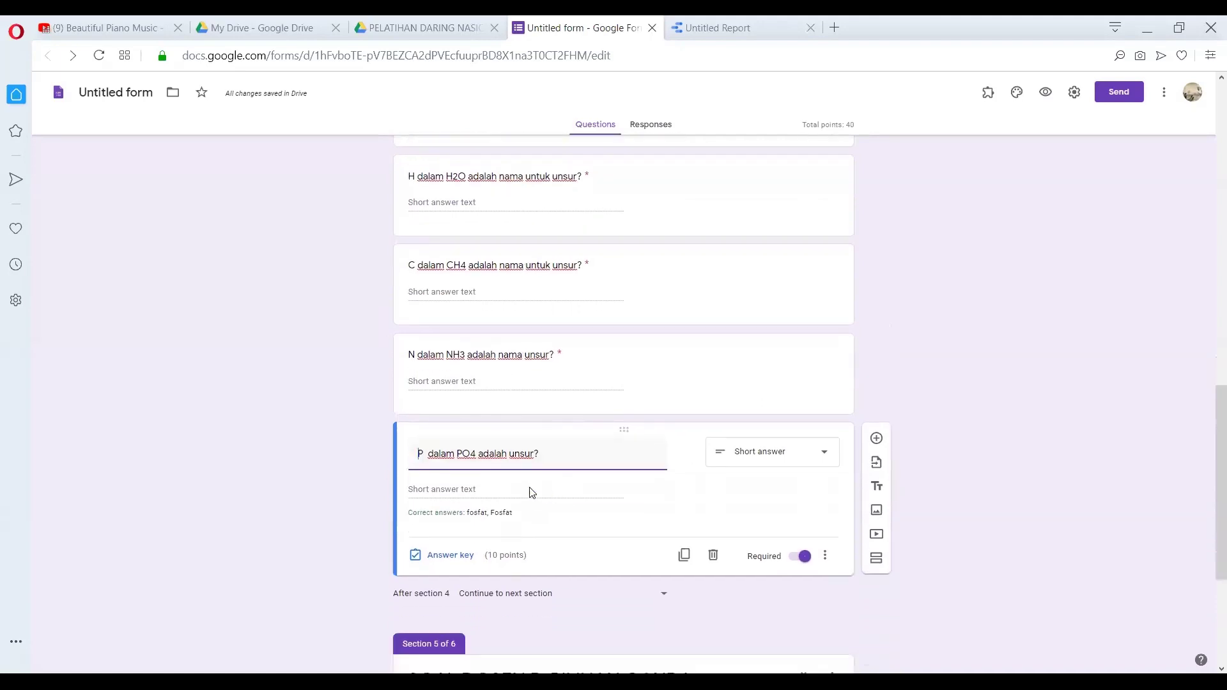
Duplicate the PO4 question as 'Cl dalam NaCl adalah unsur?', keyed to klorin and Klorin
{"action": "left_click", "coordinate": [683, 554]}
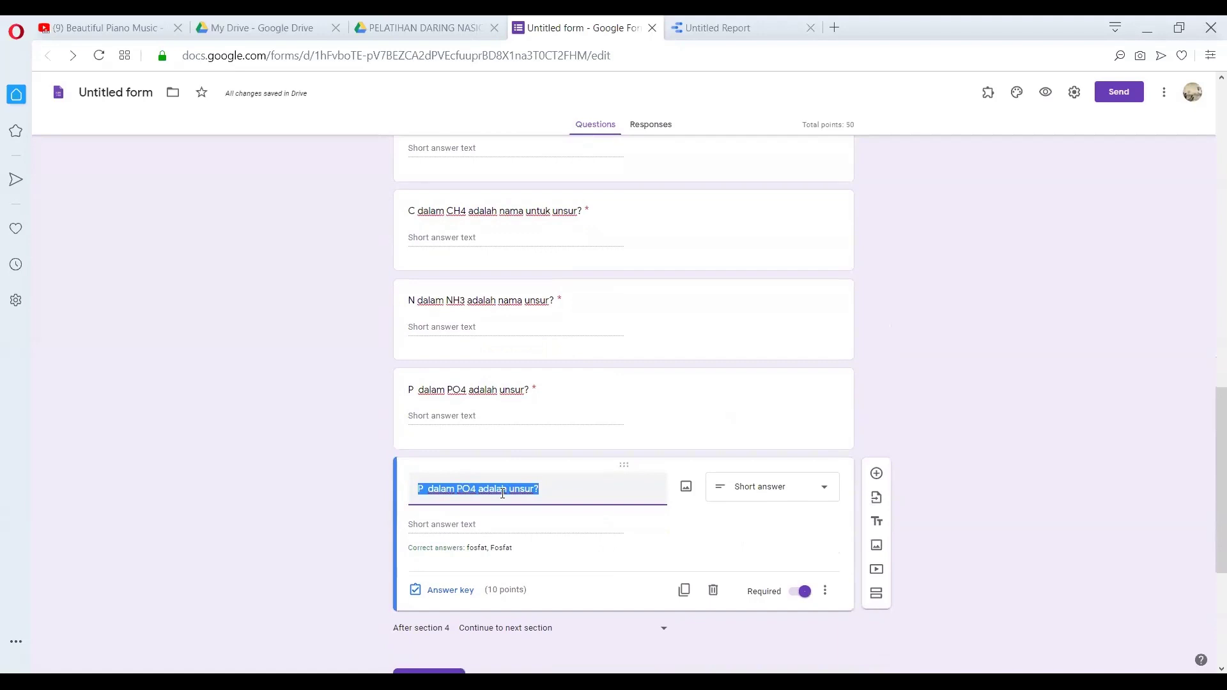
{"action": "type", "text": "C"}
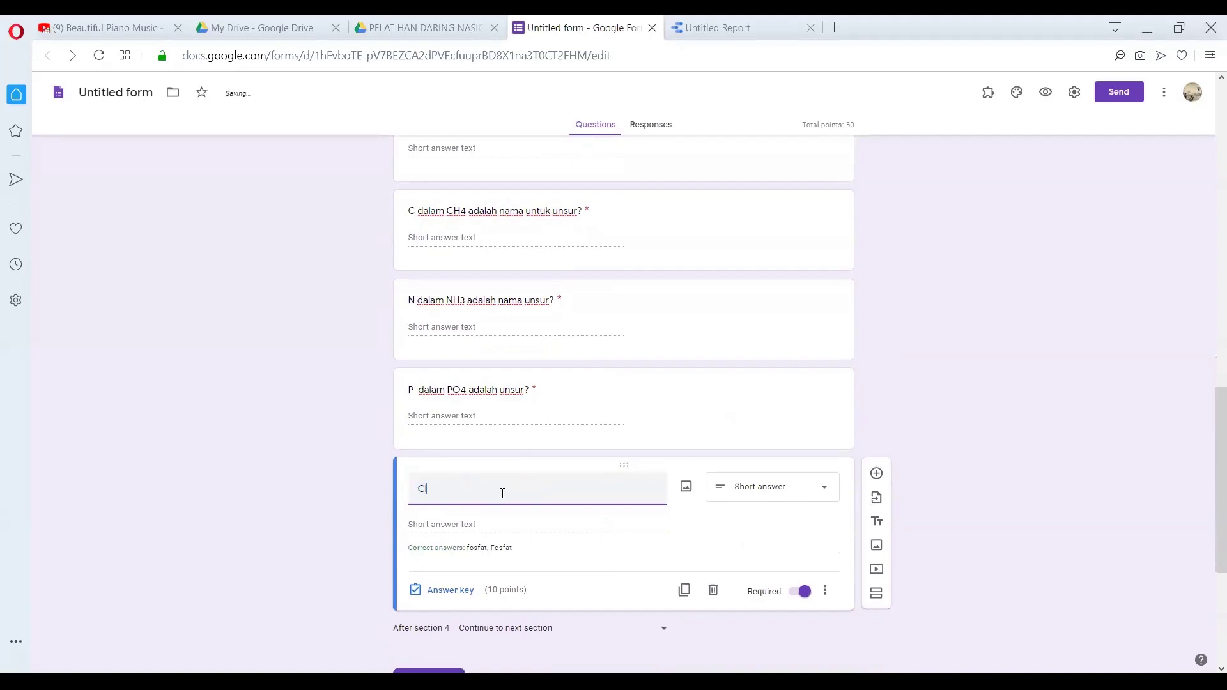
{"action": "type", "text": "l dalam NaCl adalah unsur?"}
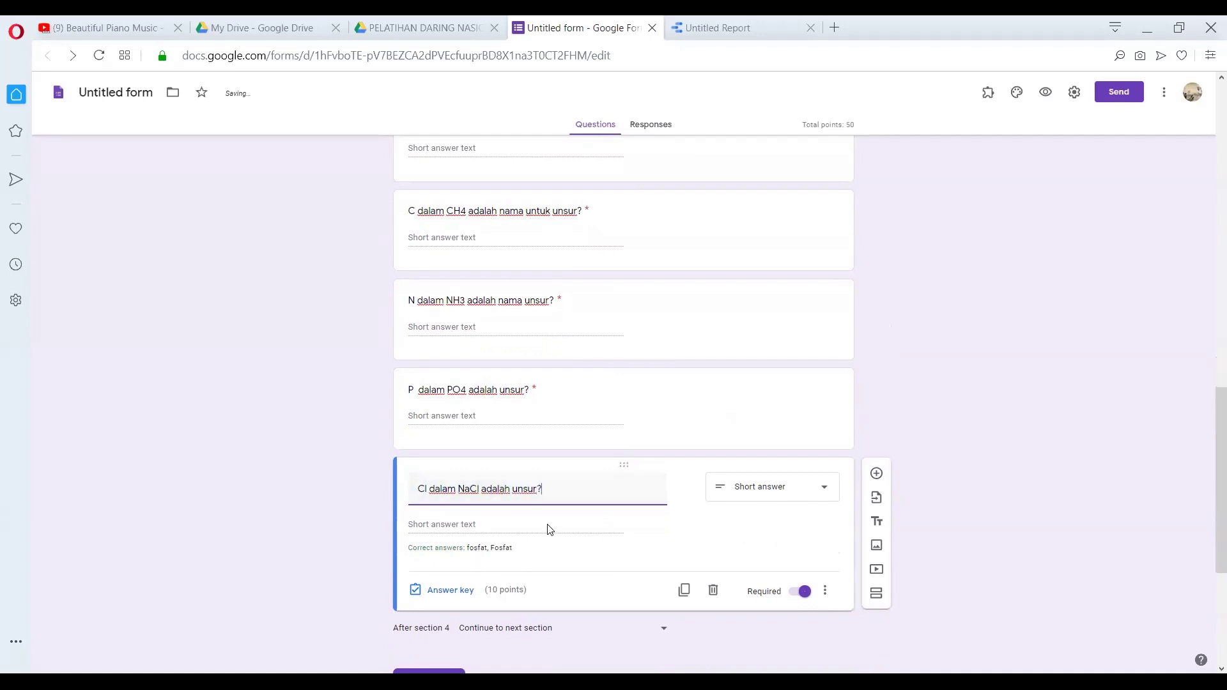
{"action": "left_click", "coordinate": [457, 597]}
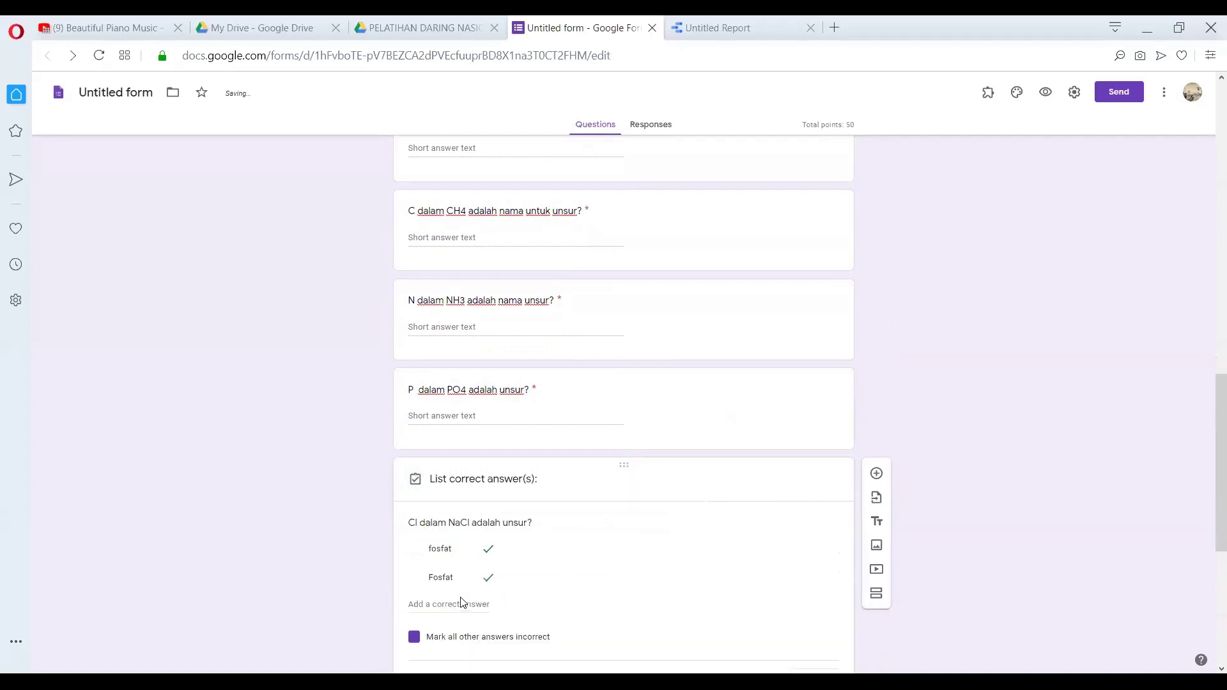
{"action": "double_click", "coordinate": [436, 552]}
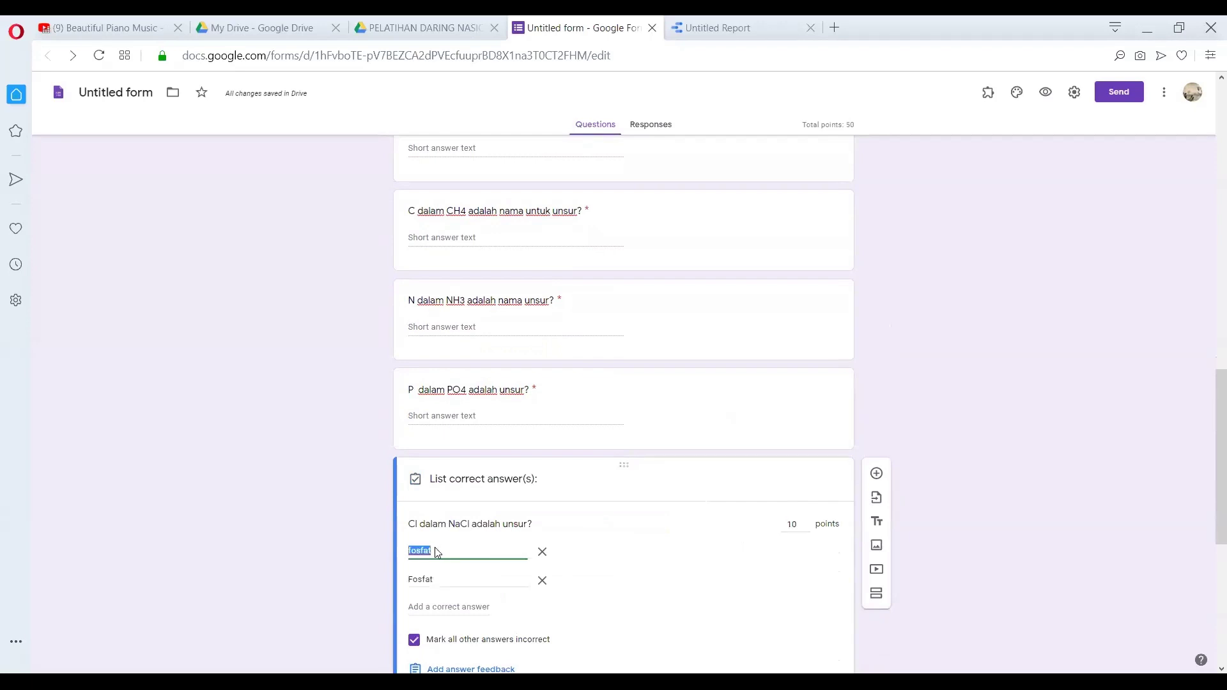
{"action": "type", "text": "klorin"}
{"action": "double_click", "coordinate": [429, 582]}
{"action": "type", "text": "Klorin"}
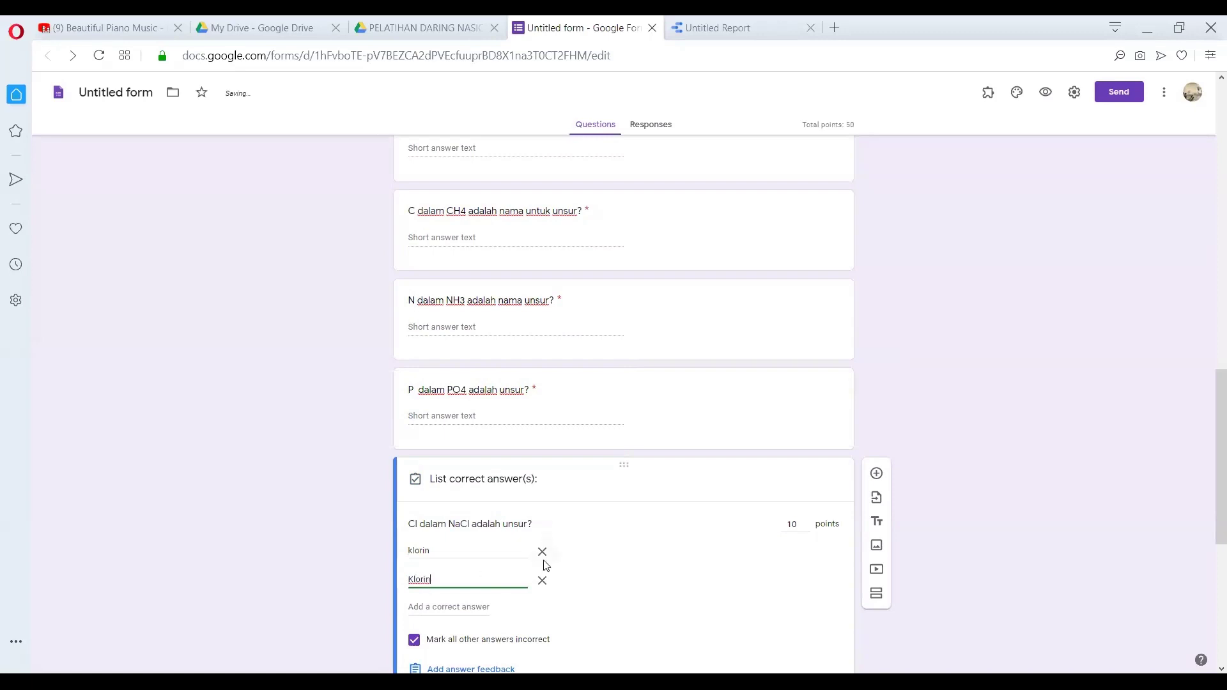
{"action": "scroll", "coordinate": [616, 526], "scroll_direction": "down", "scroll_amount": 3}
{"action": "scroll", "coordinate": [703, 508], "scroll_direction": "down", "scroll_amount": 1}
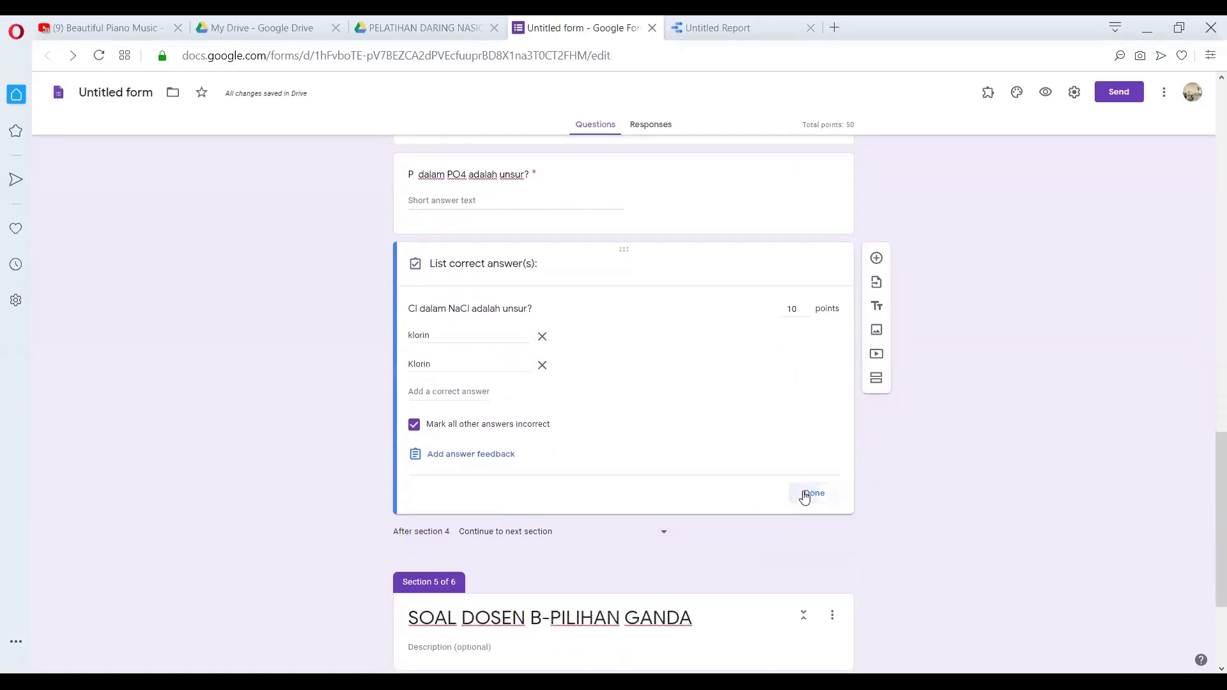
{"action": "left_click", "coordinate": [806, 494]}
{"action": "scroll", "coordinate": [561, 294], "scroll_direction": "up", "scroll_amount": 3}
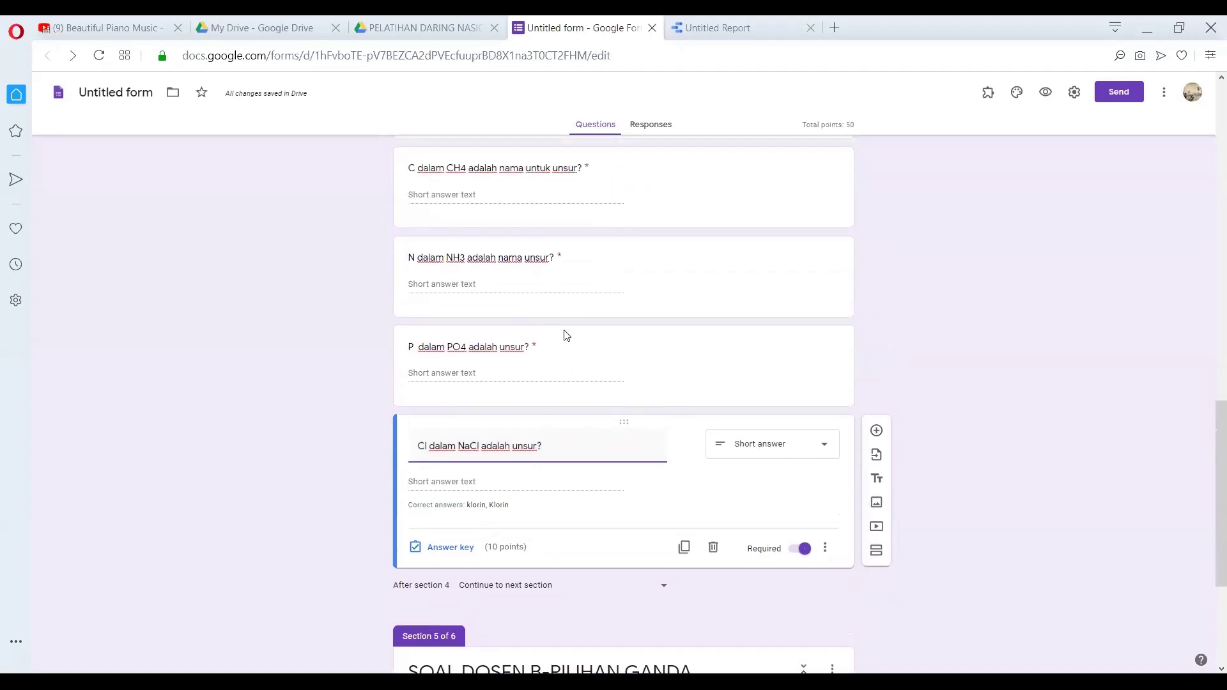
{"action": "scroll", "coordinate": [539, 435], "scroll_direction": "up", "scroll_amount": 2}
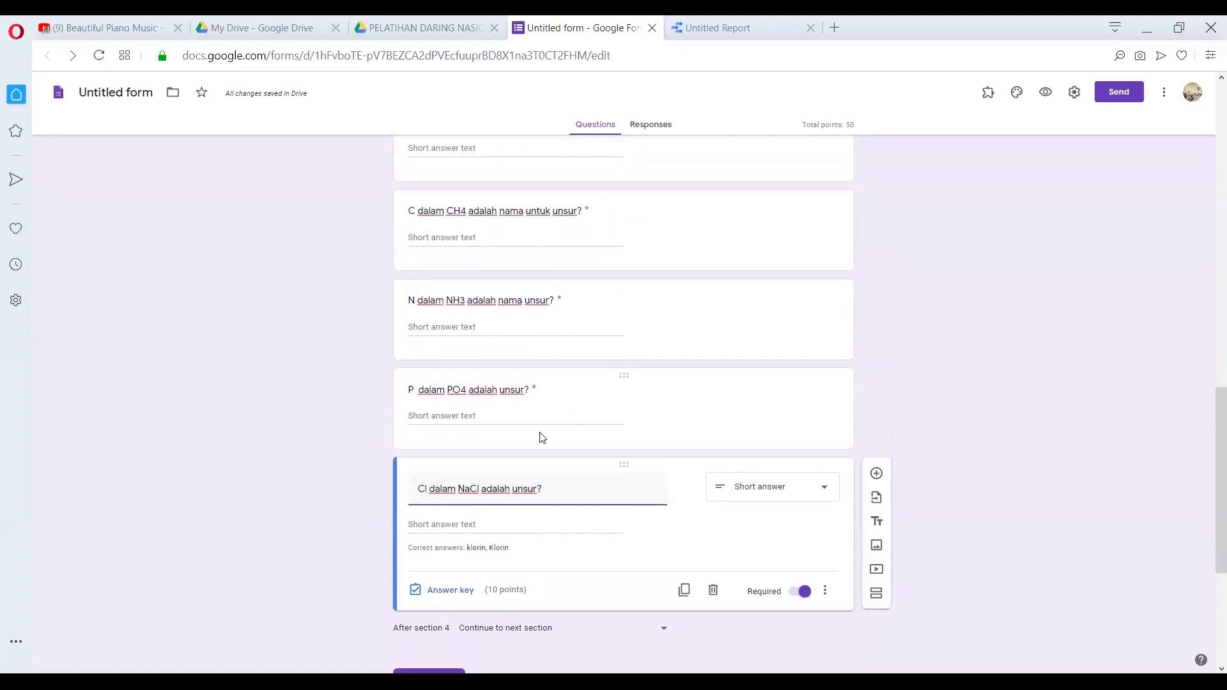
{"action": "scroll", "coordinate": [513, 397], "scroll_direction": "up", "scroll_amount": 1}
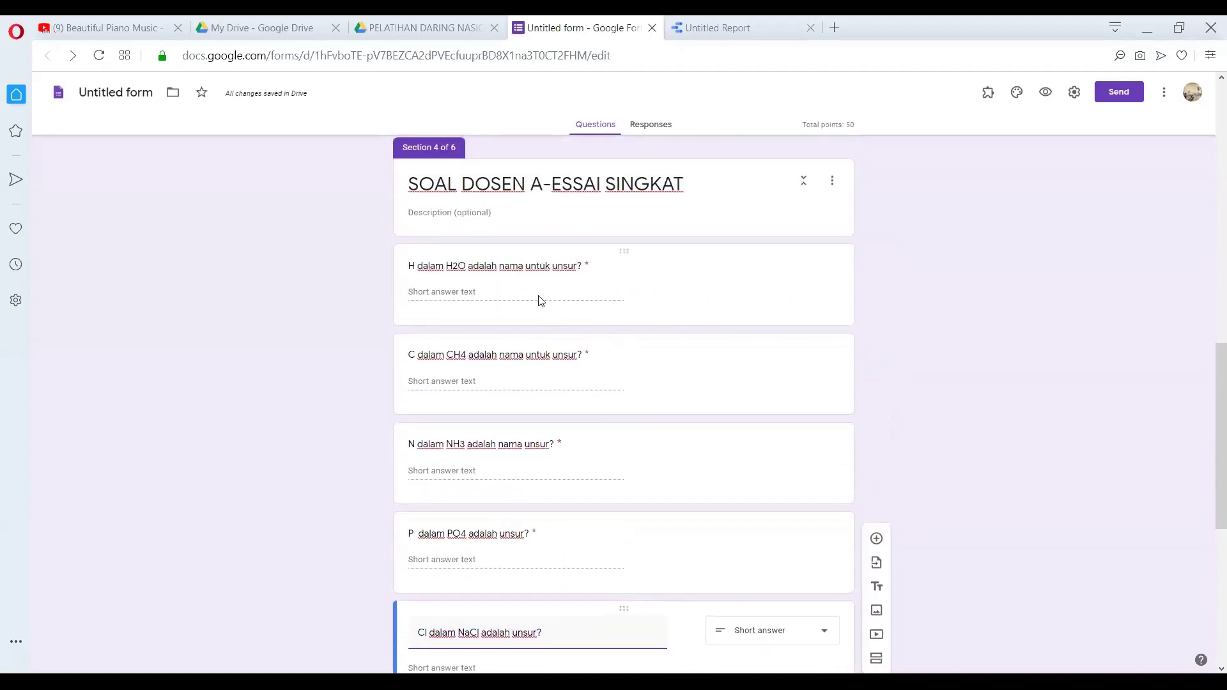
{"action": "scroll", "coordinate": [513, 628], "scroll_direction": "down", "scroll_amount": 7}
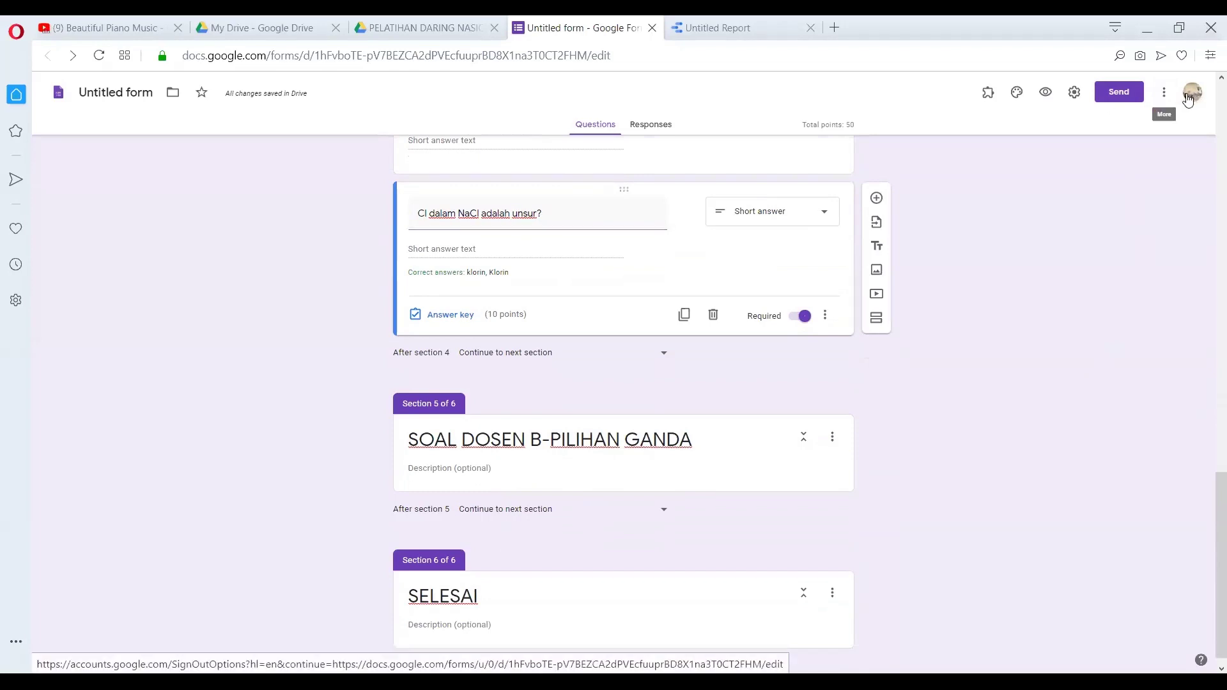
Invite a collaborator by e-mail to the form with Can edit access
{"action": "left_click", "coordinate": [1163, 91]}
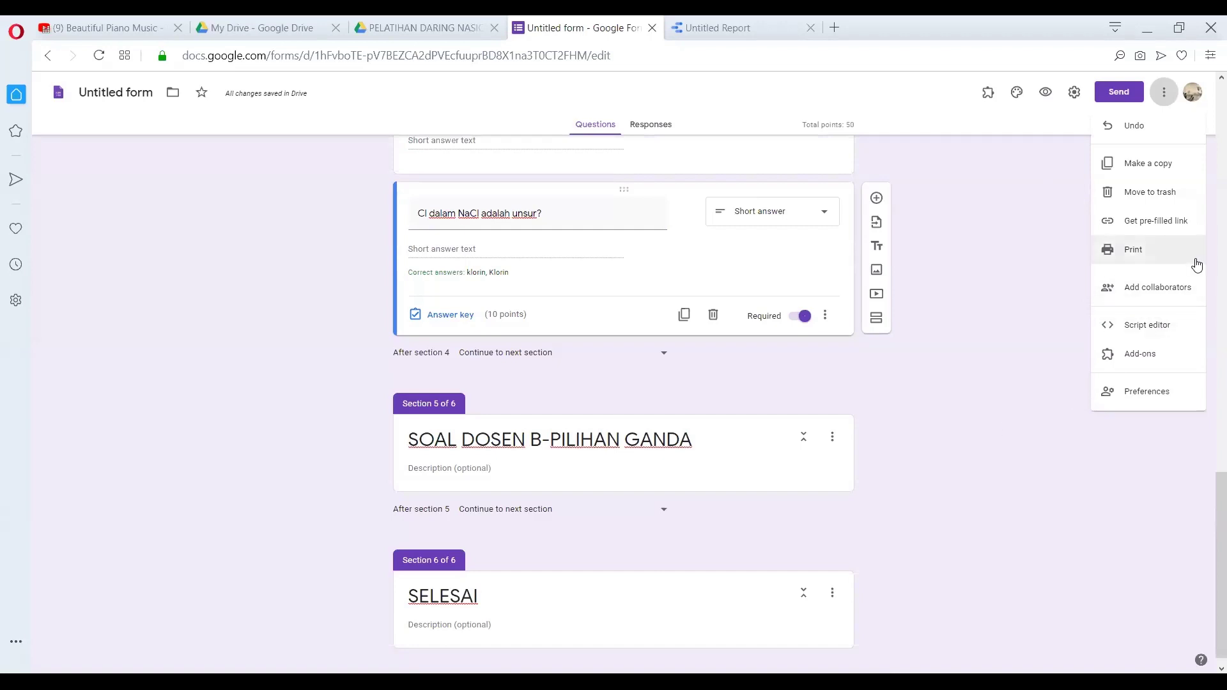
{"action": "left_click", "coordinate": [1165, 96]}
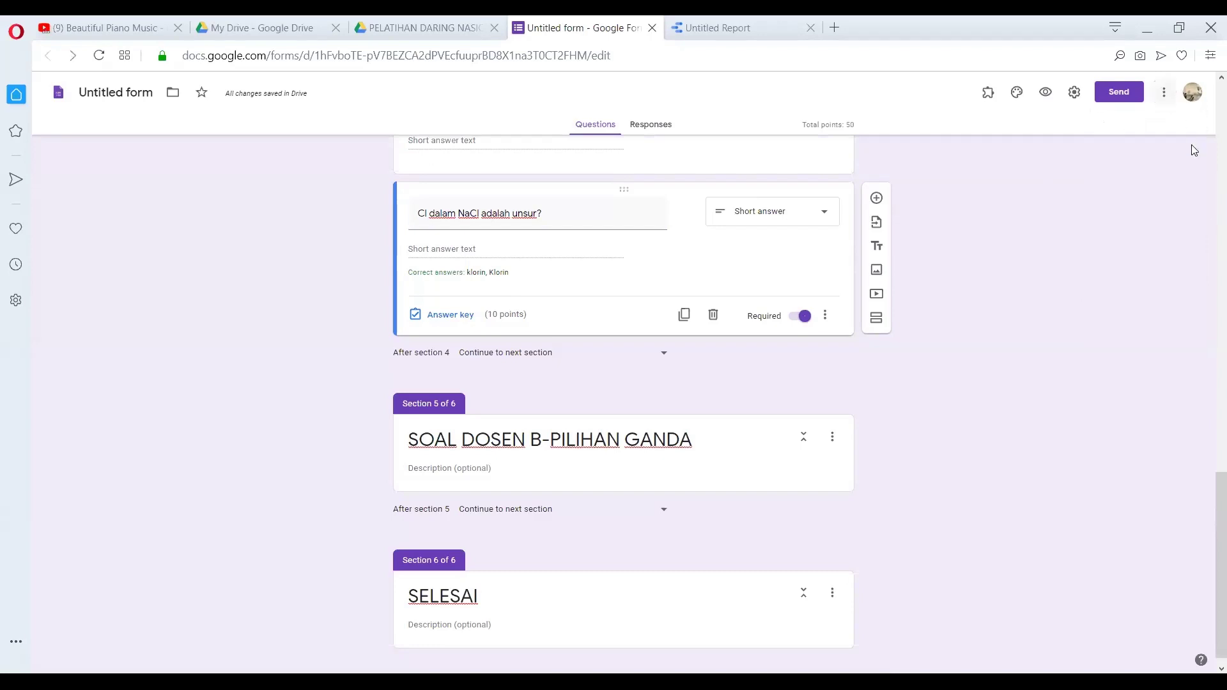
{"action": "left_click", "coordinate": [1171, 96]}
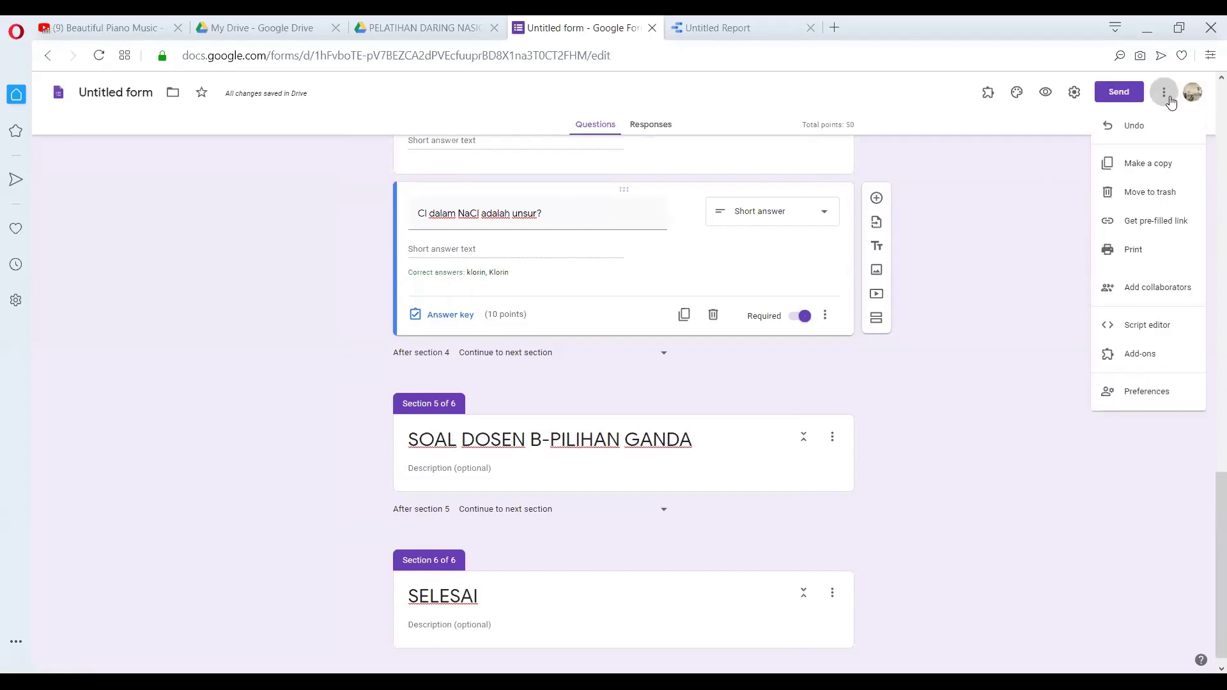
{"action": "left_click", "coordinate": [1161, 288]}
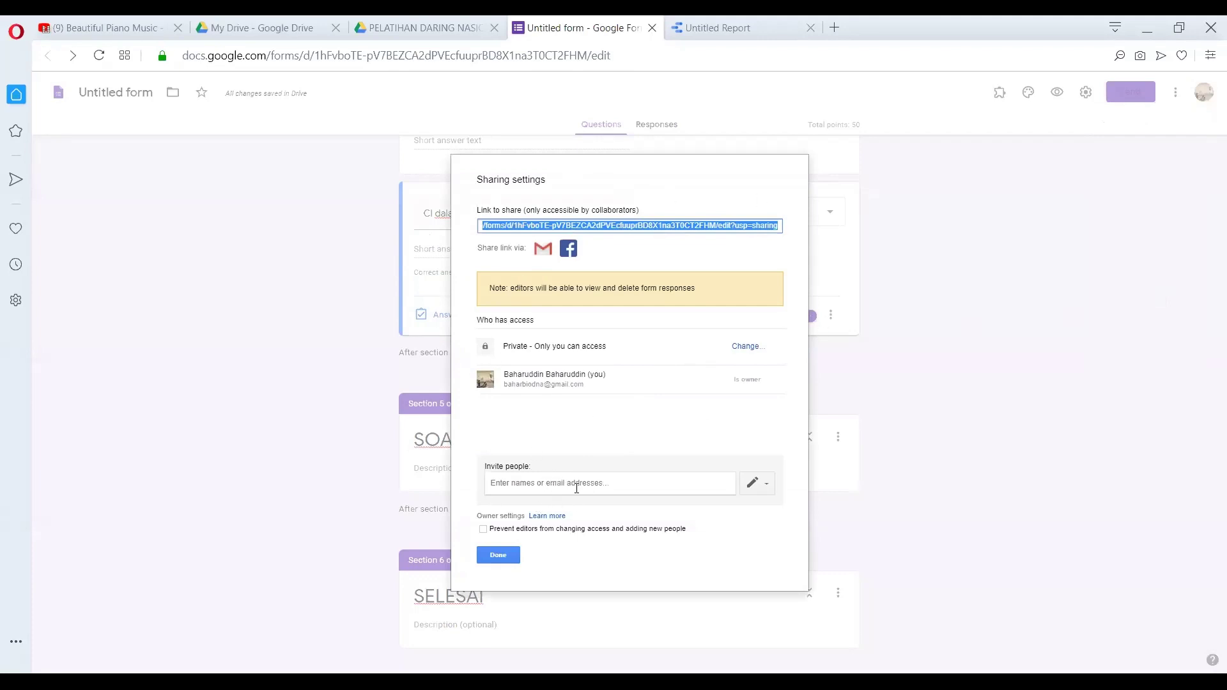
{"action": "left_click", "coordinate": [576, 489]}
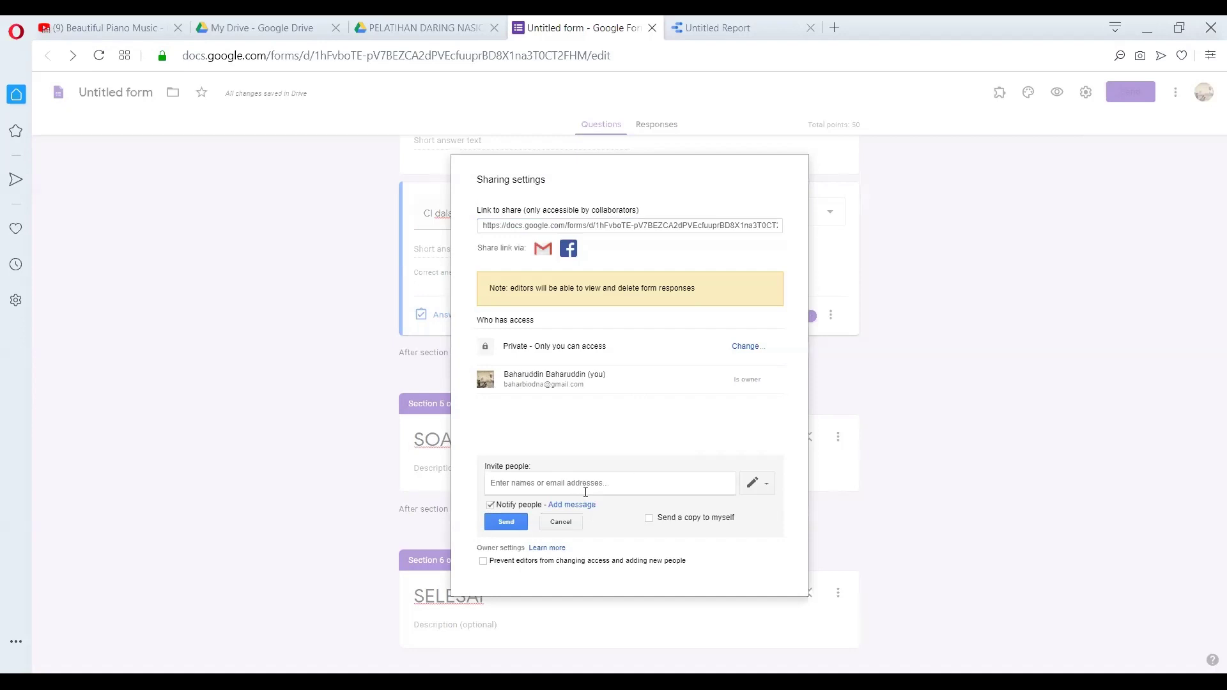
{"action": "left_click", "coordinate": [766, 493]}
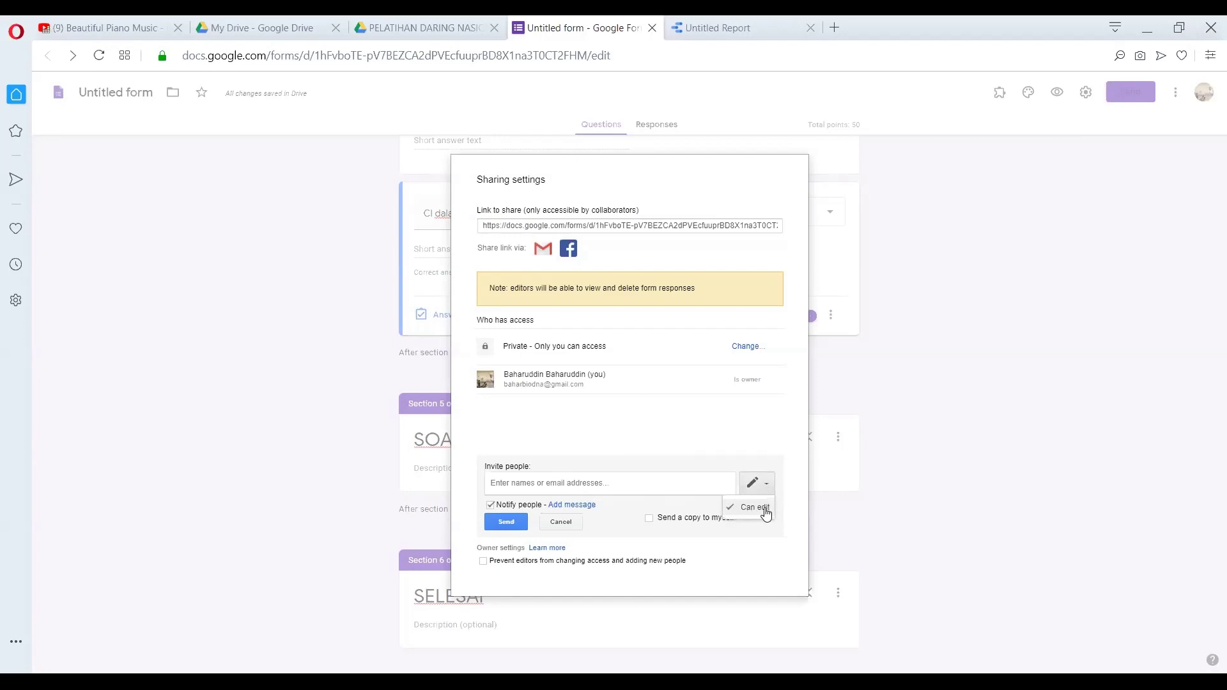
{"action": "left_click", "coordinate": [616, 483]}
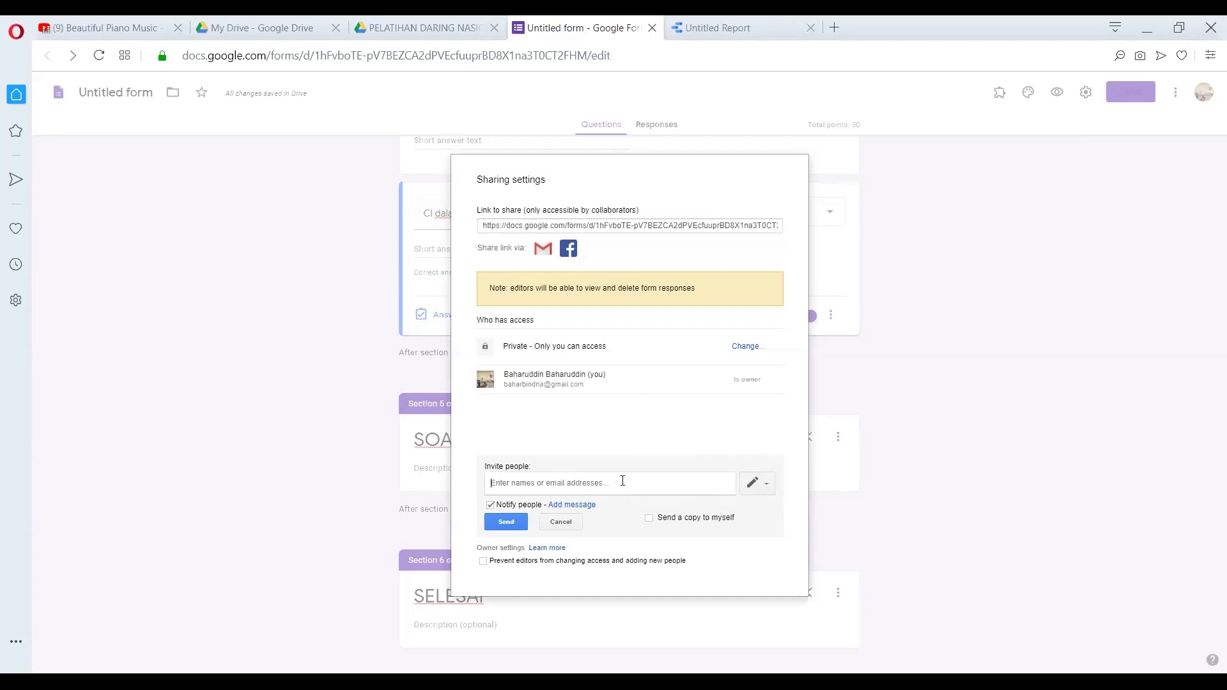
{"action": "type", "text": "boo"}
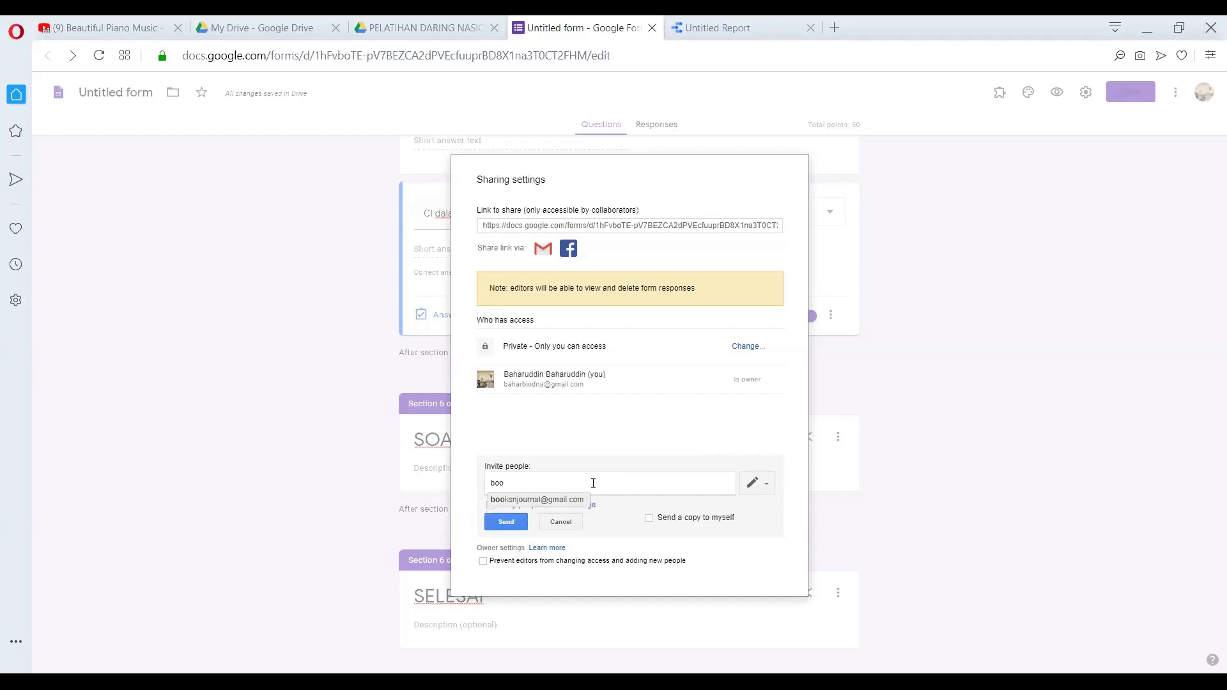
{"action": "left_click", "coordinate": [551, 500]}
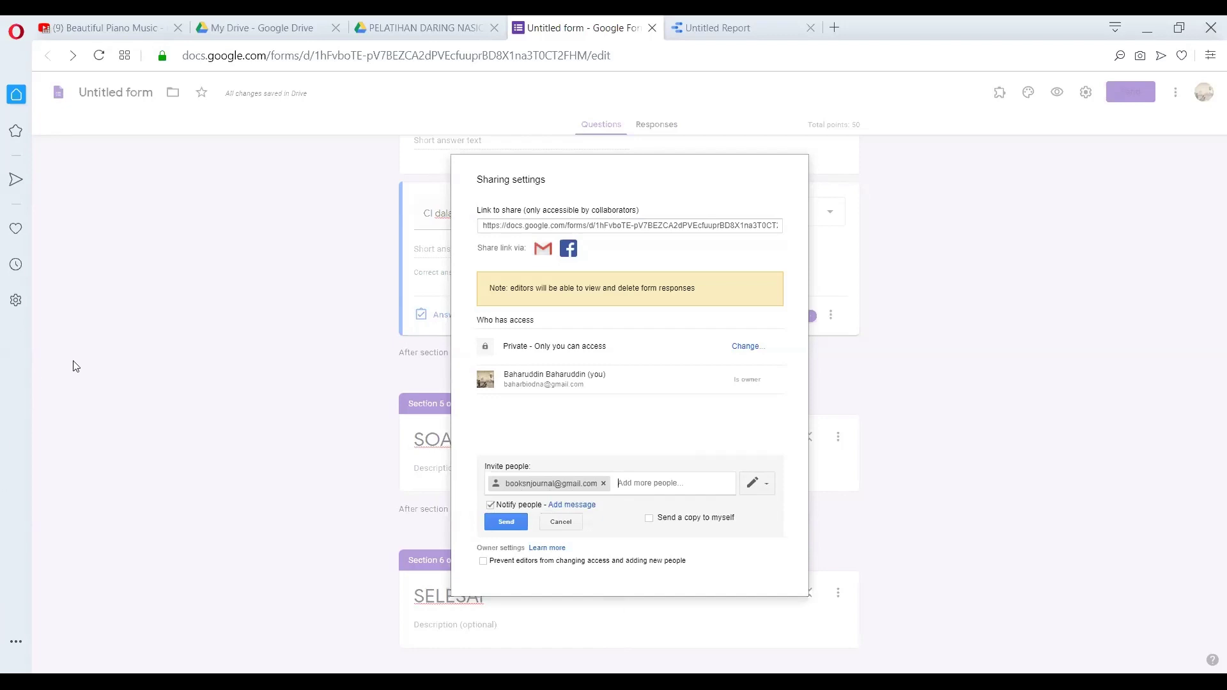
{"action": "left_click", "coordinate": [505, 523]}
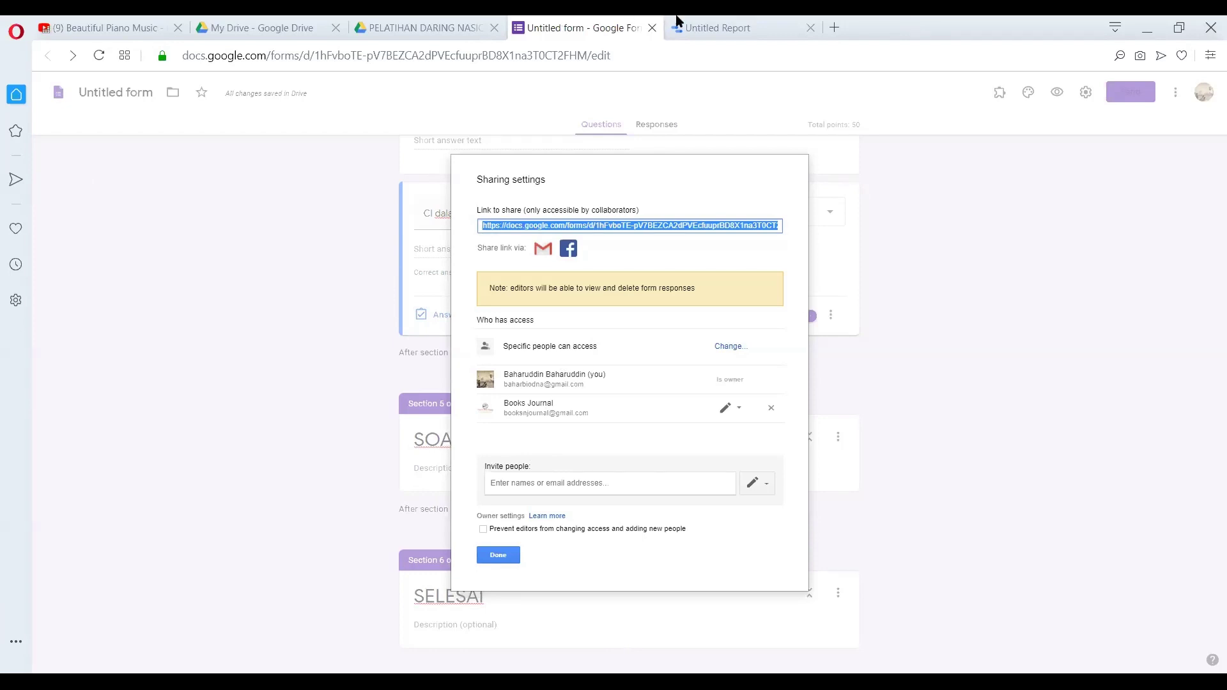
Switch to Google Drive and view the Shared with me list
{"action": "left_click", "coordinate": [280, 25]}
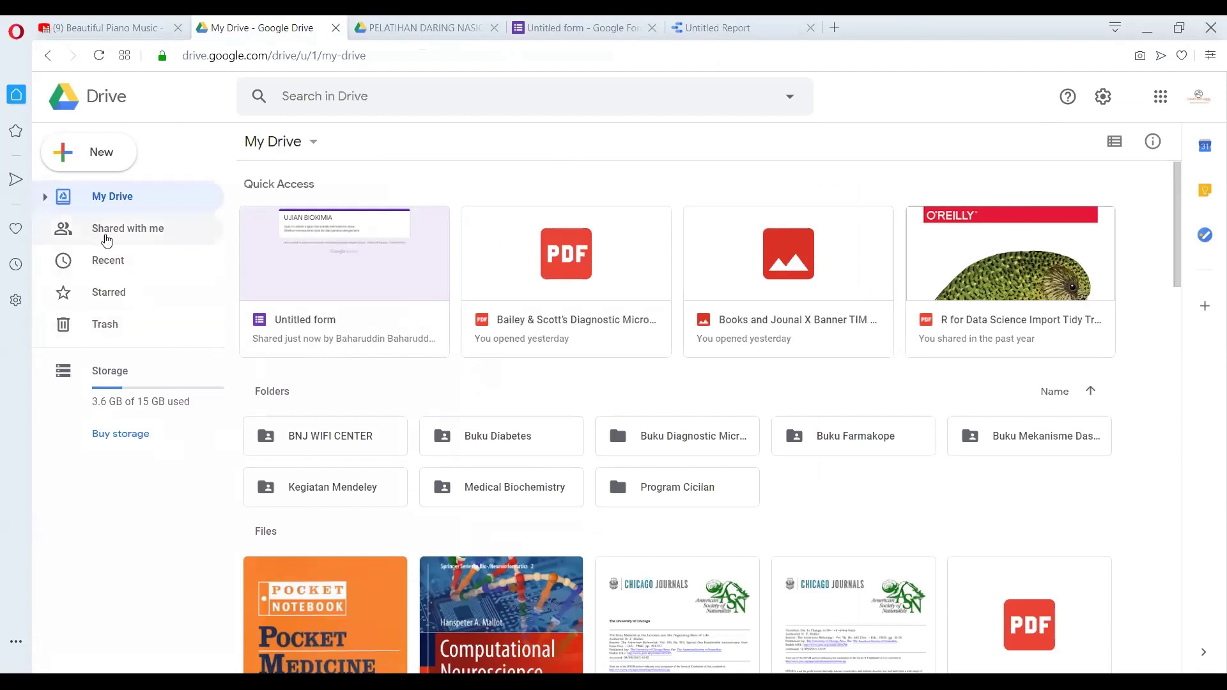
{"action": "left_click", "coordinate": [106, 240]}
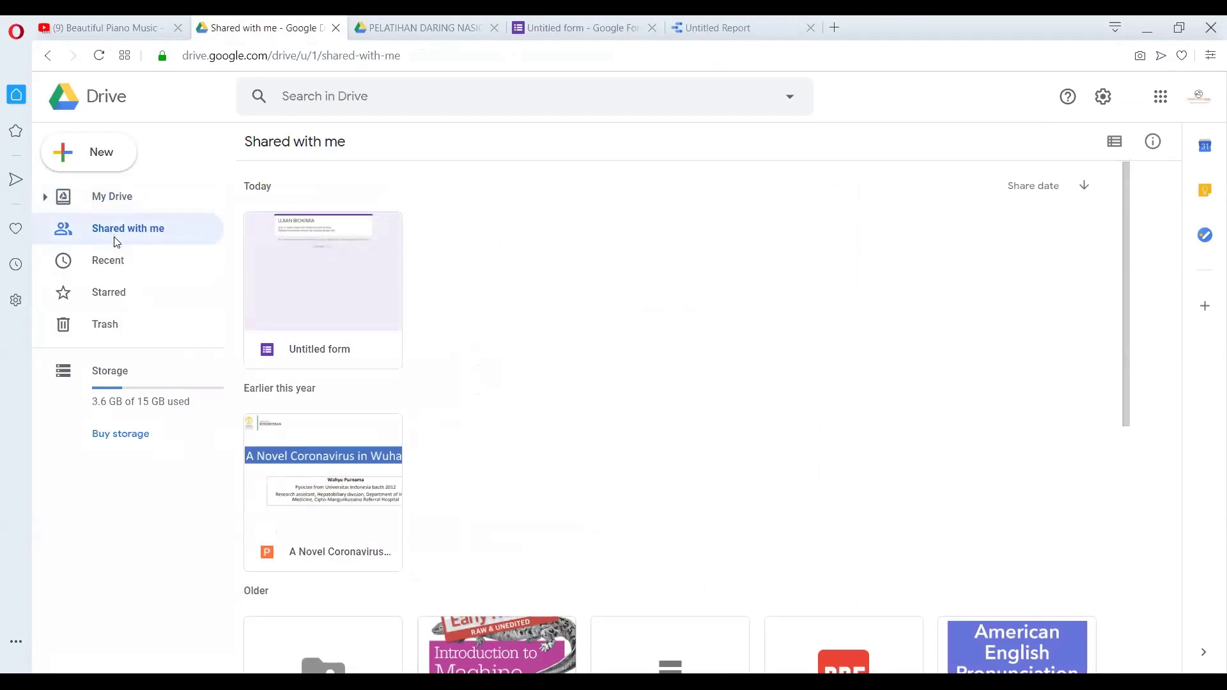
{"action": "left_click", "coordinate": [1160, 98]}
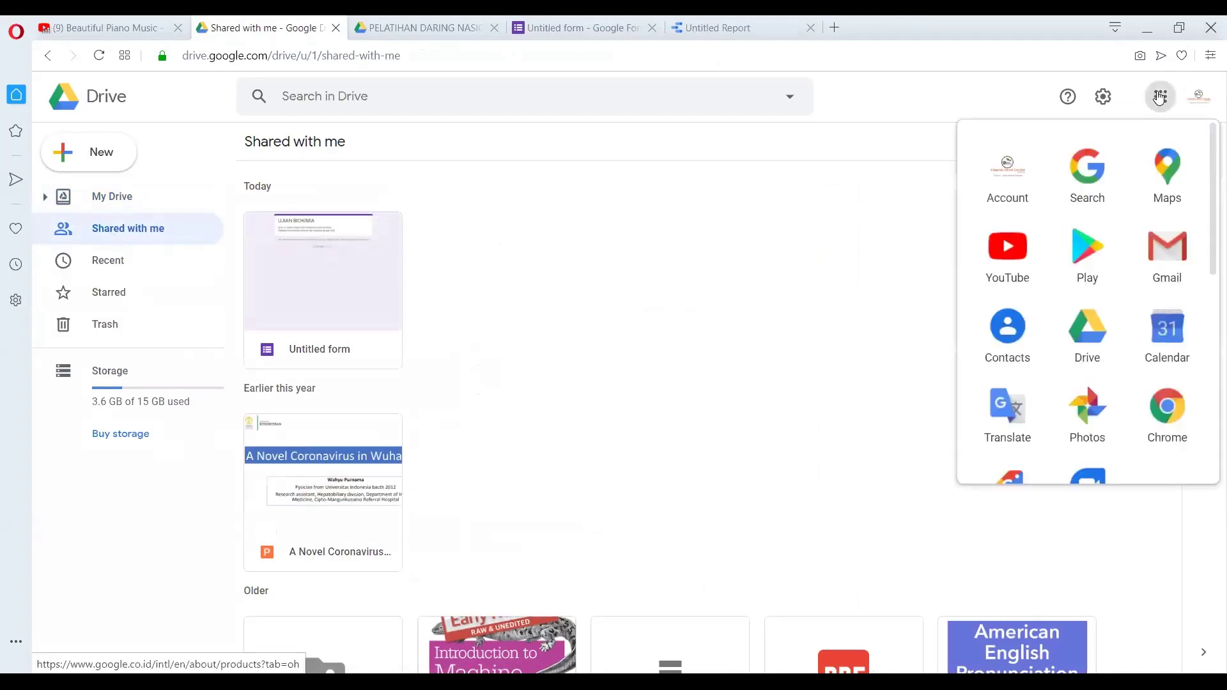
Open the 'Untitled form - Invitation to edit' email in Gmail, then return to Drive
{"action": "left_click", "coordinate": [1170, 255]}
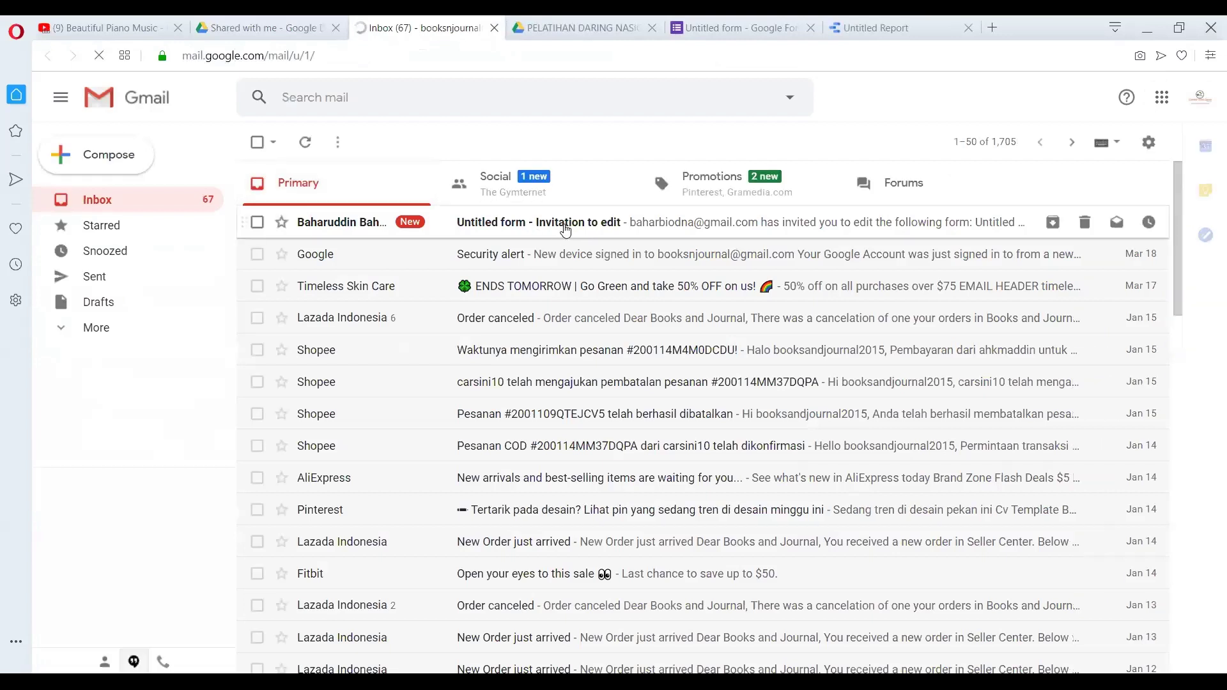
{"action": "left_click", "coordinate": [565, 229]}
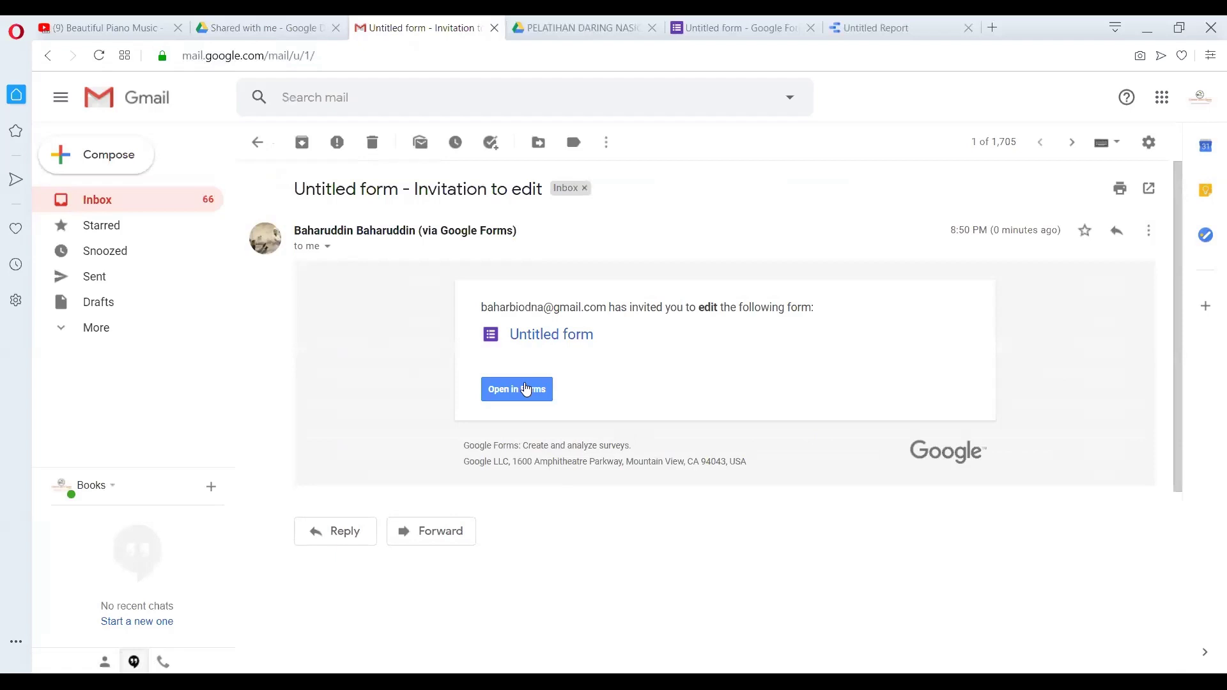
{"action": "left_click", "coordinate": [270, 21]}
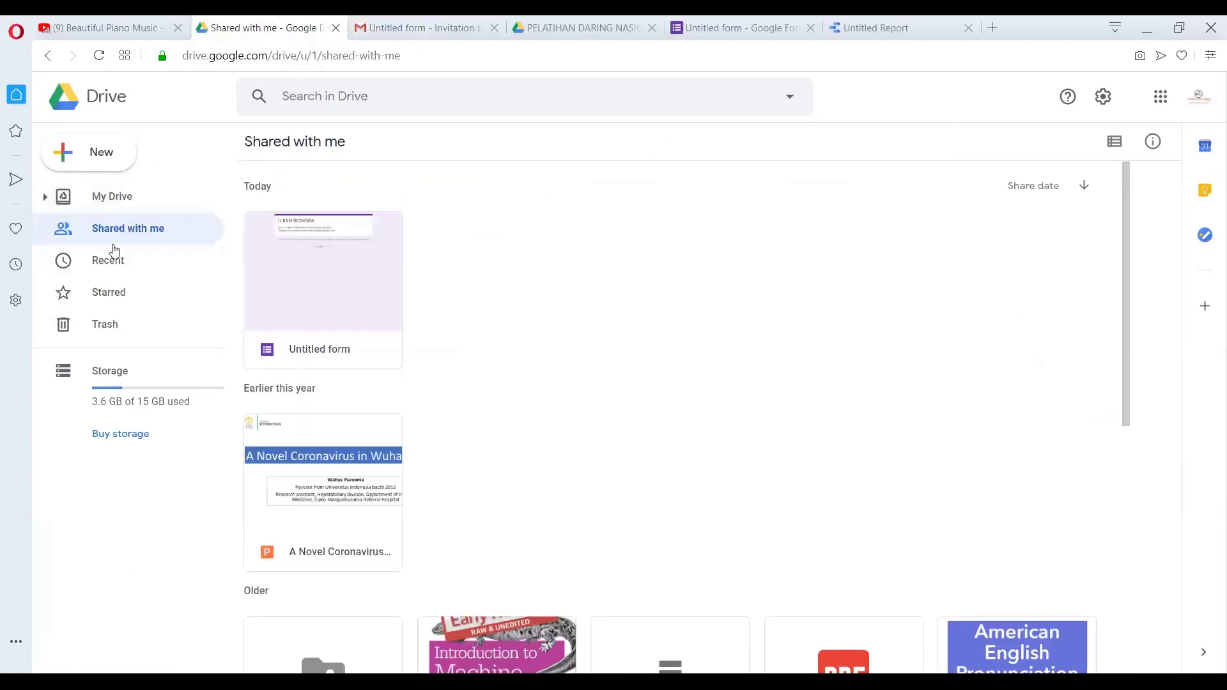
Open the shared Untitled form from Shared with me in the Forms editor
{"action": "left_click", "coordinate": [128, 204]}
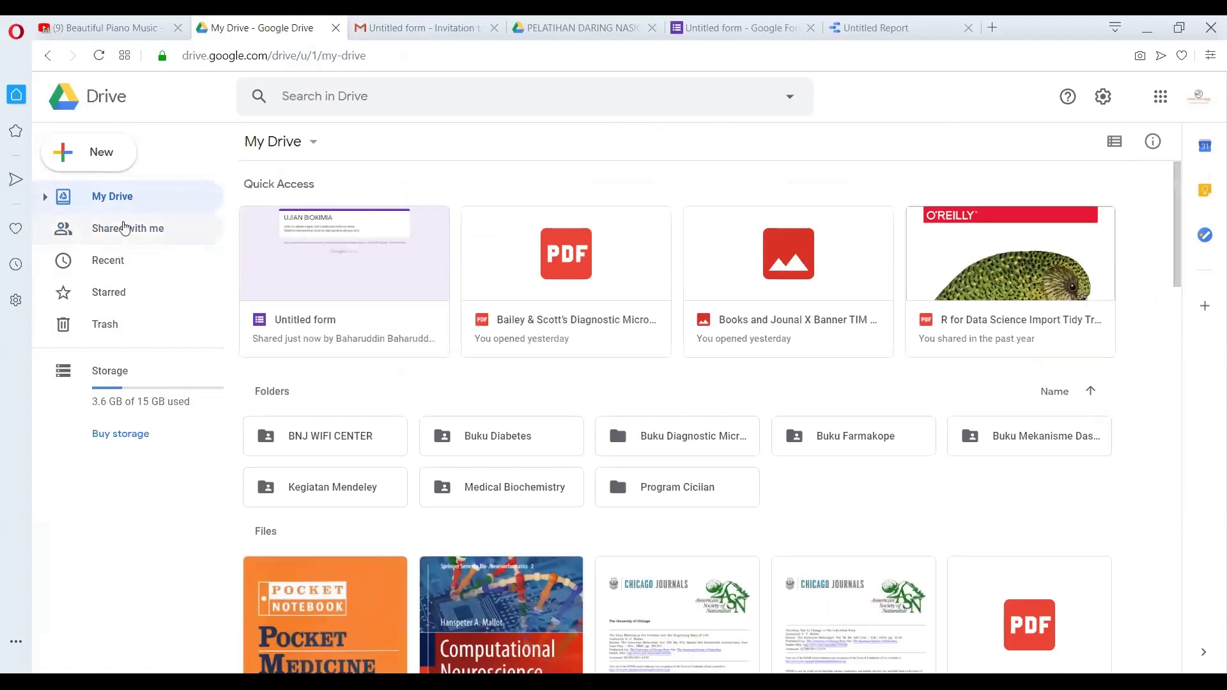
{"action": "left_click", "coordinate": [125, 228]}
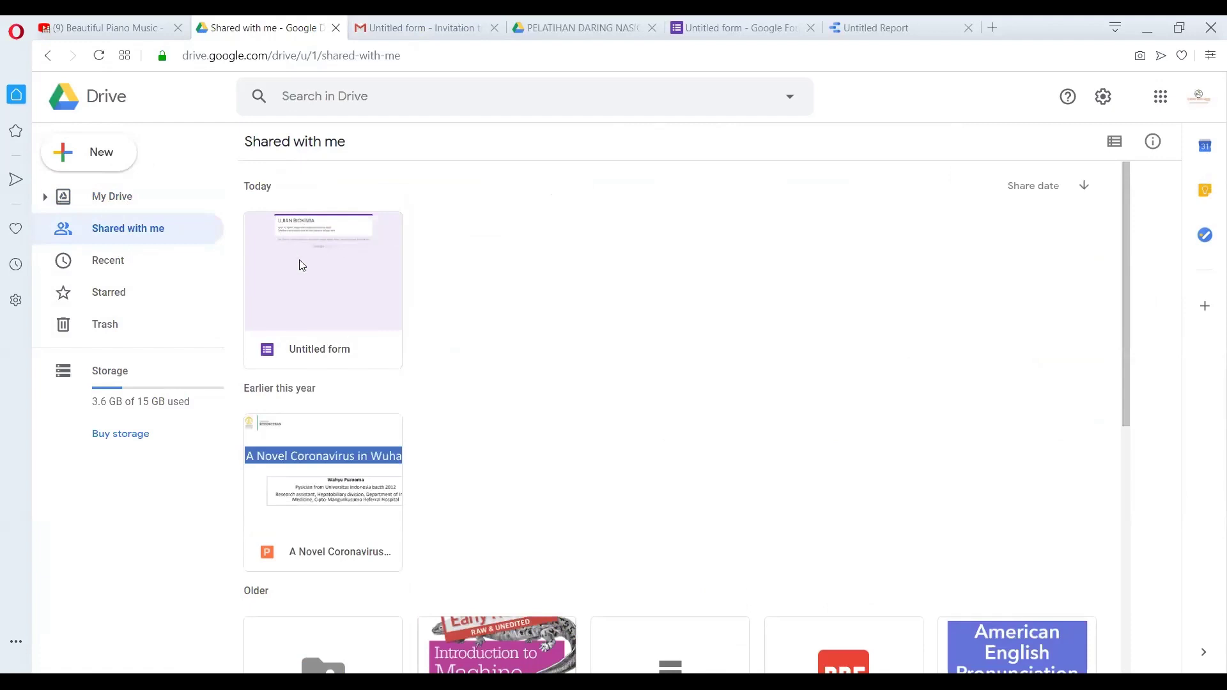
{"action": "double_click", "coordinate": [311, 291]}
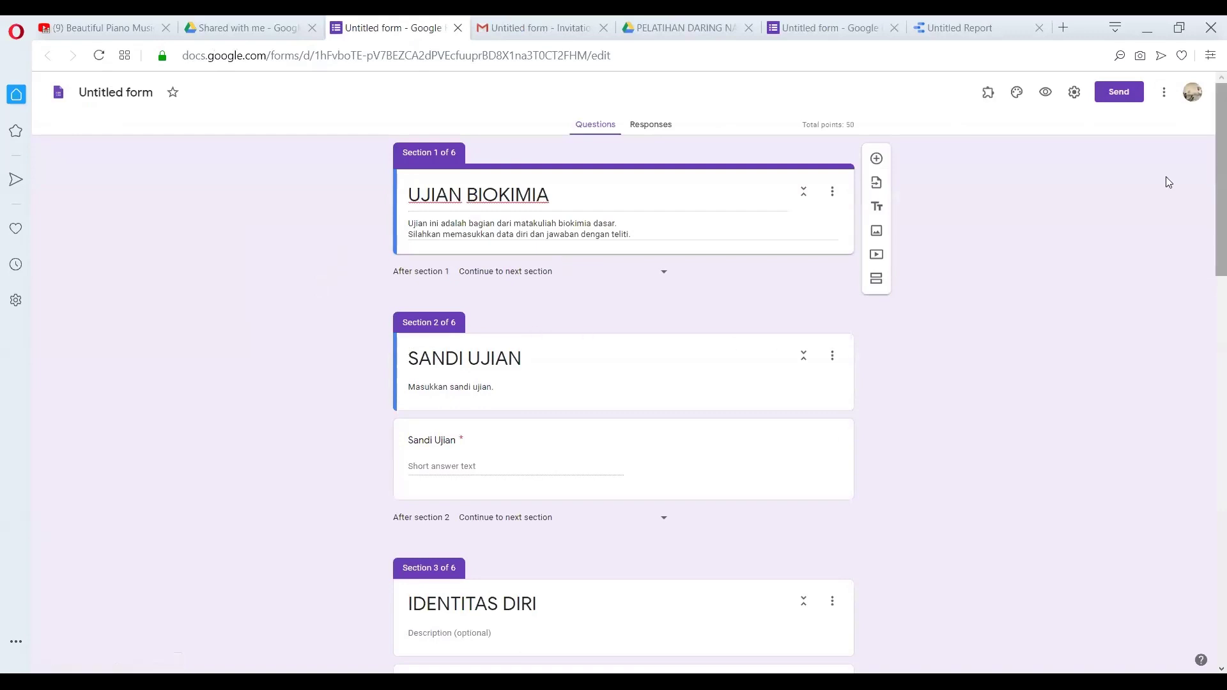
Open the form from the invitation email and close the Gmail tab
{"action": "left_click", "coordinate": [297, 27]}
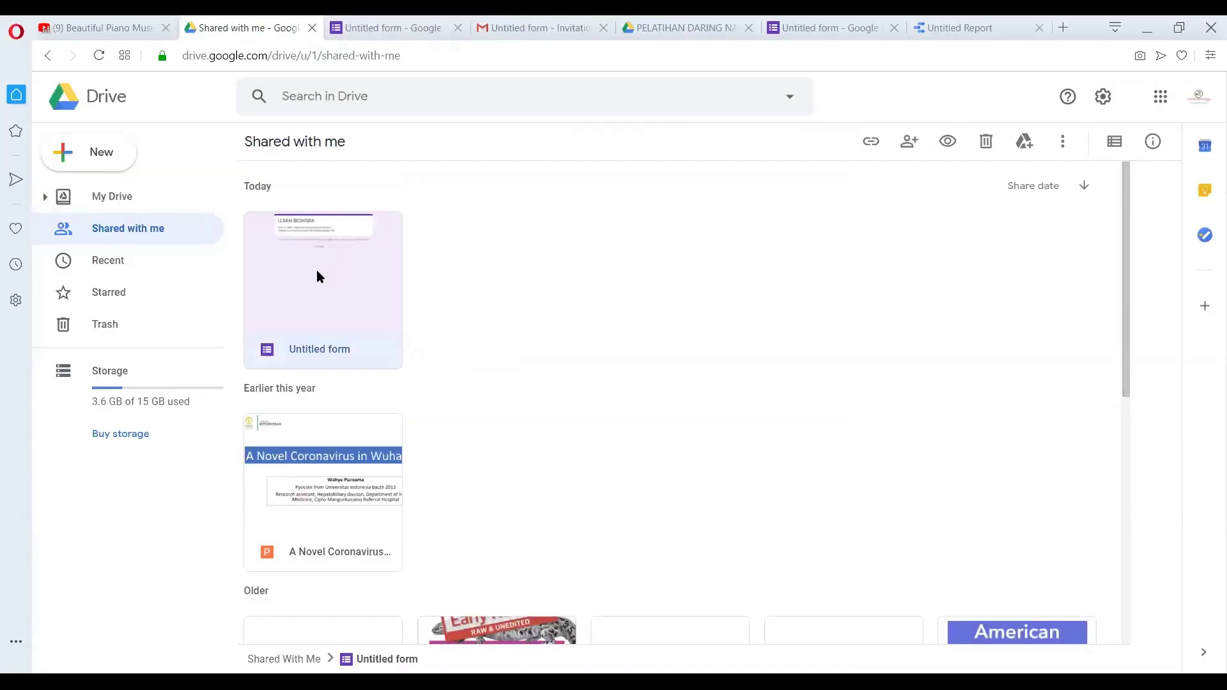
{"action": "scroll", "coordinate": [318, 275], "scroll_direction": "down", "scroll_amount": 1}
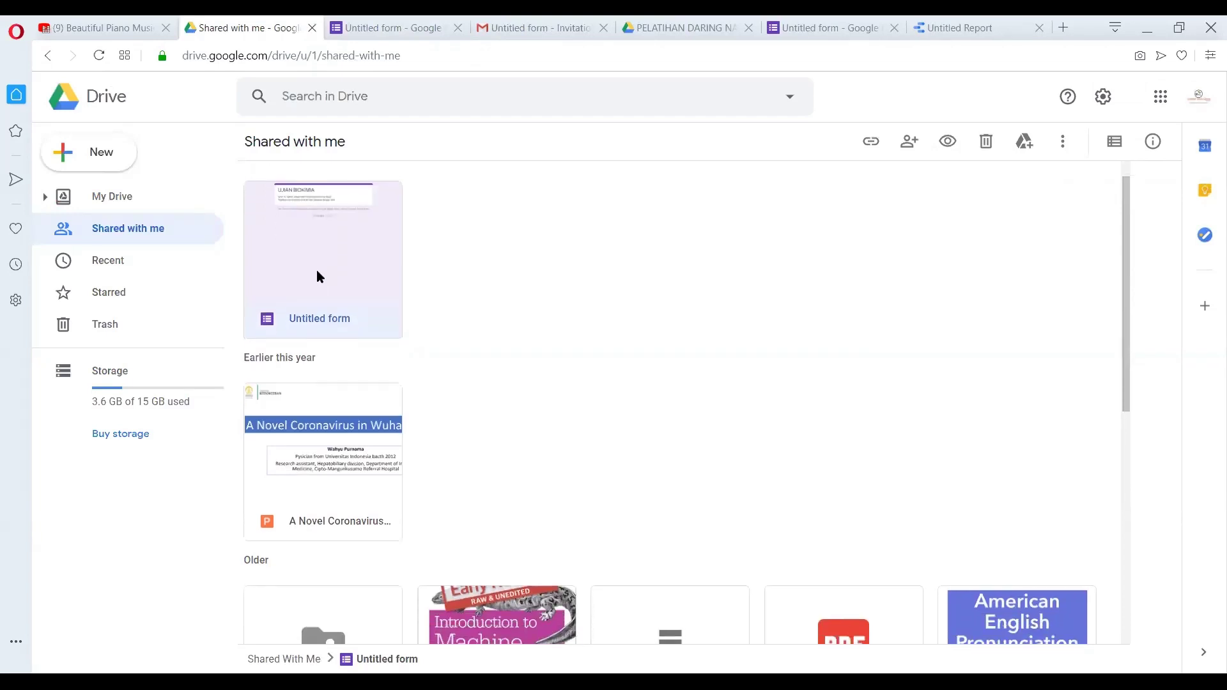
{"action": "left_click", "coordinate": [505, 27]}
{"action": "left_click", "coordinate": [524, 391]}
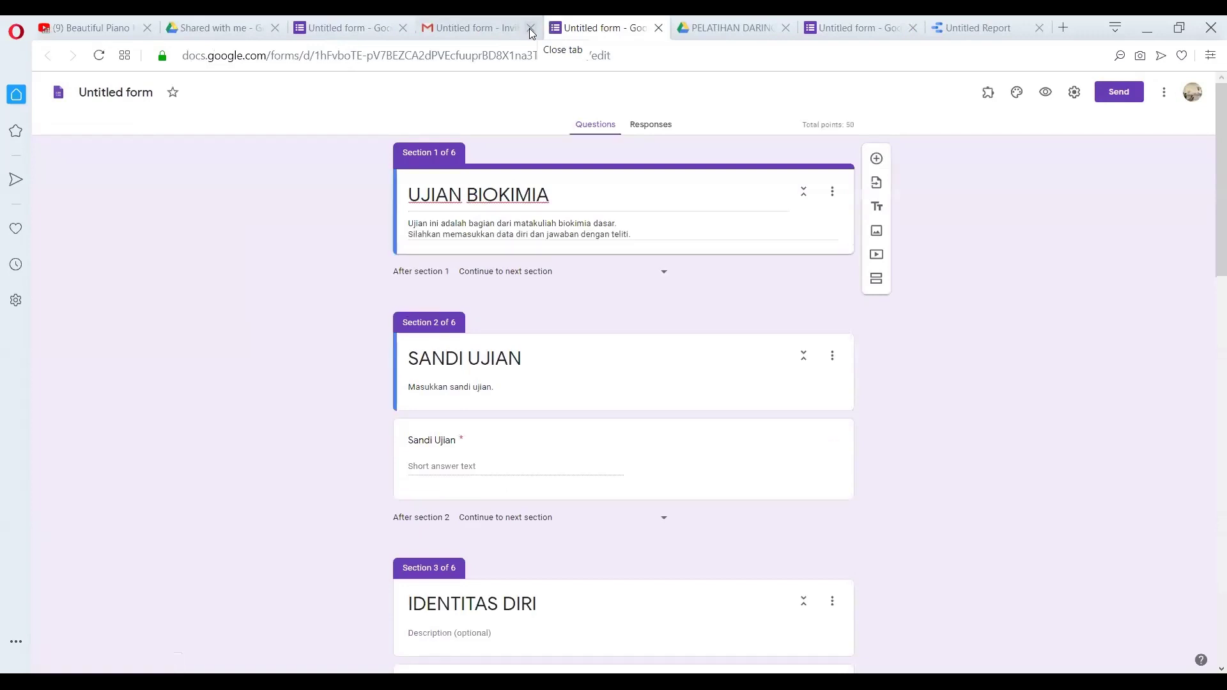
{"action": "left_click", "coordinate": [530, 28]}
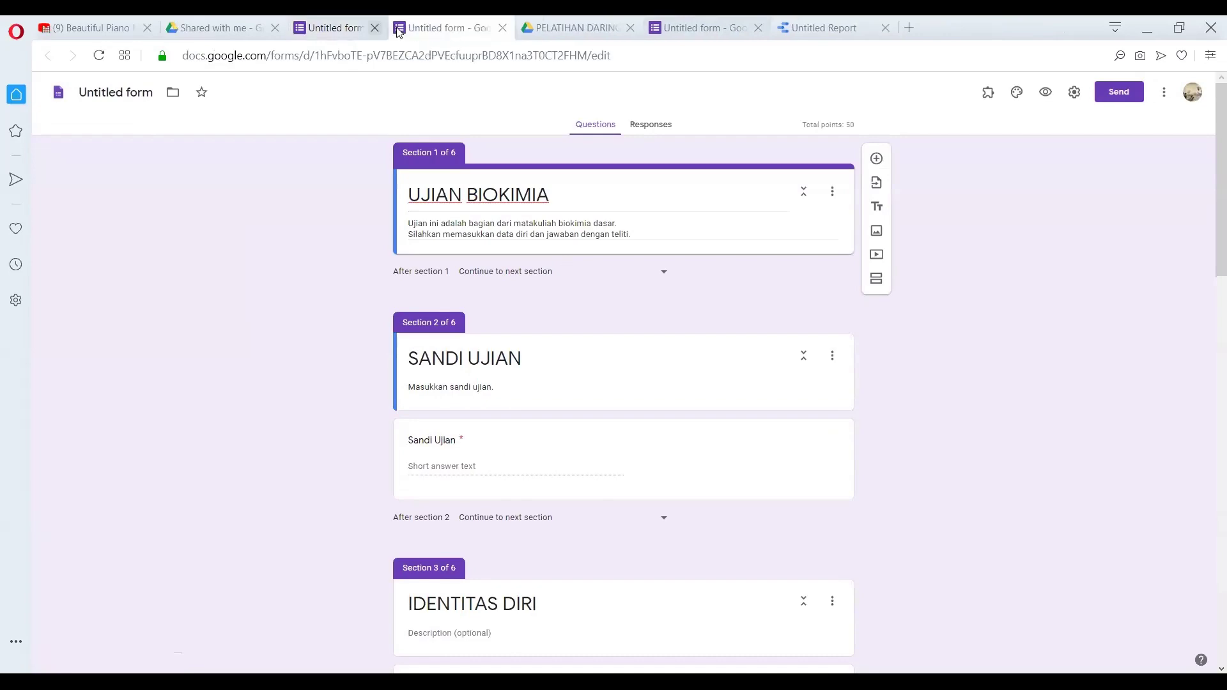
{"action": "scroll", "coordinate": [541, 455], "scroll_direction": "down", "scroll_amount": 2}
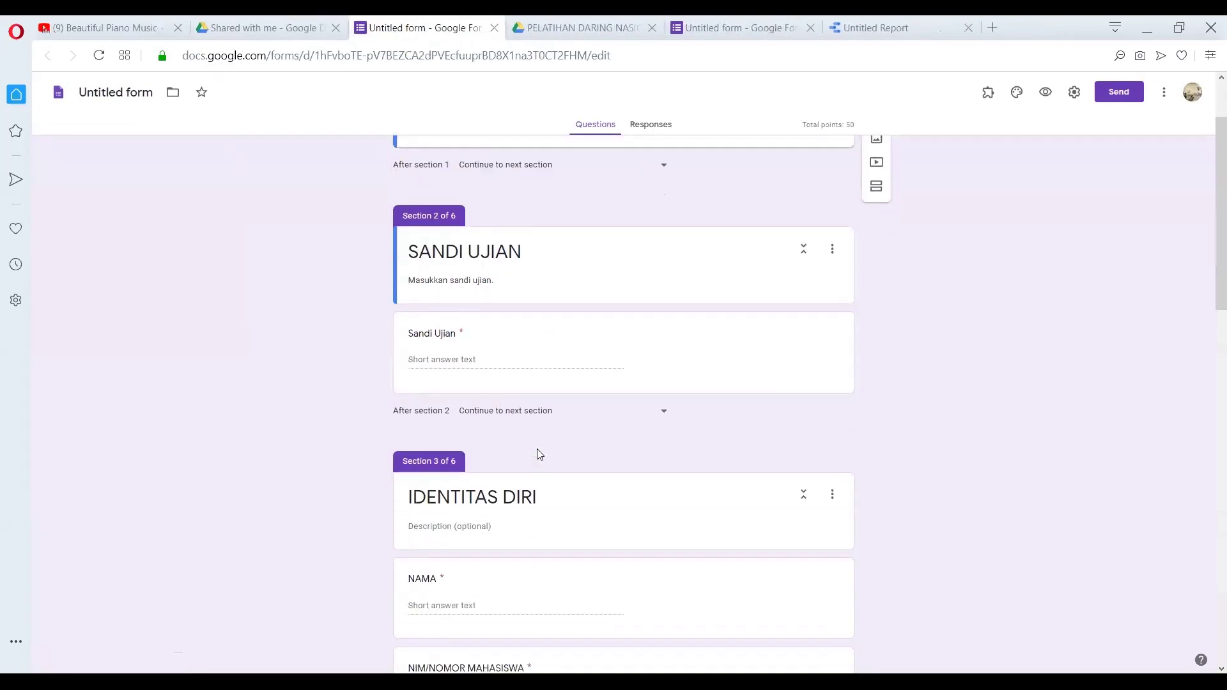
{"action": "scroll", "coordinate": [536, 441], "scroll_direction": "down", "scroll_amount": 15}
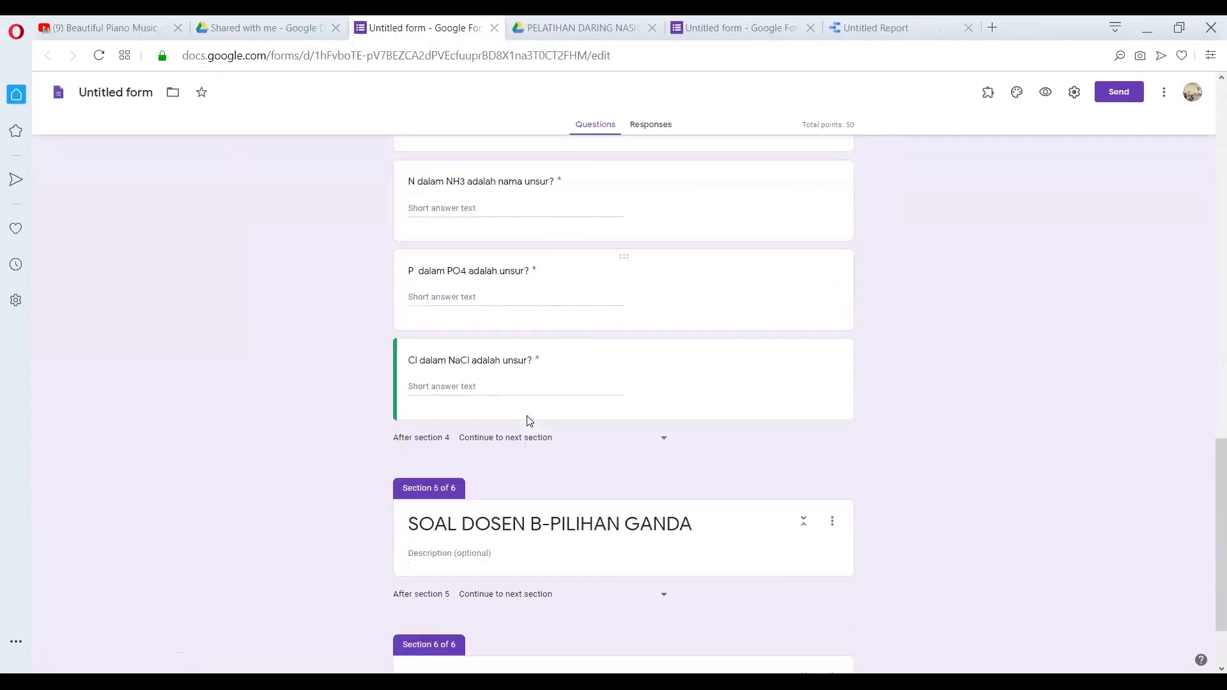
{"action": "scroll", "coordinate": [530, 421], "scroll_direction": "down", "scroll_amount": 1}
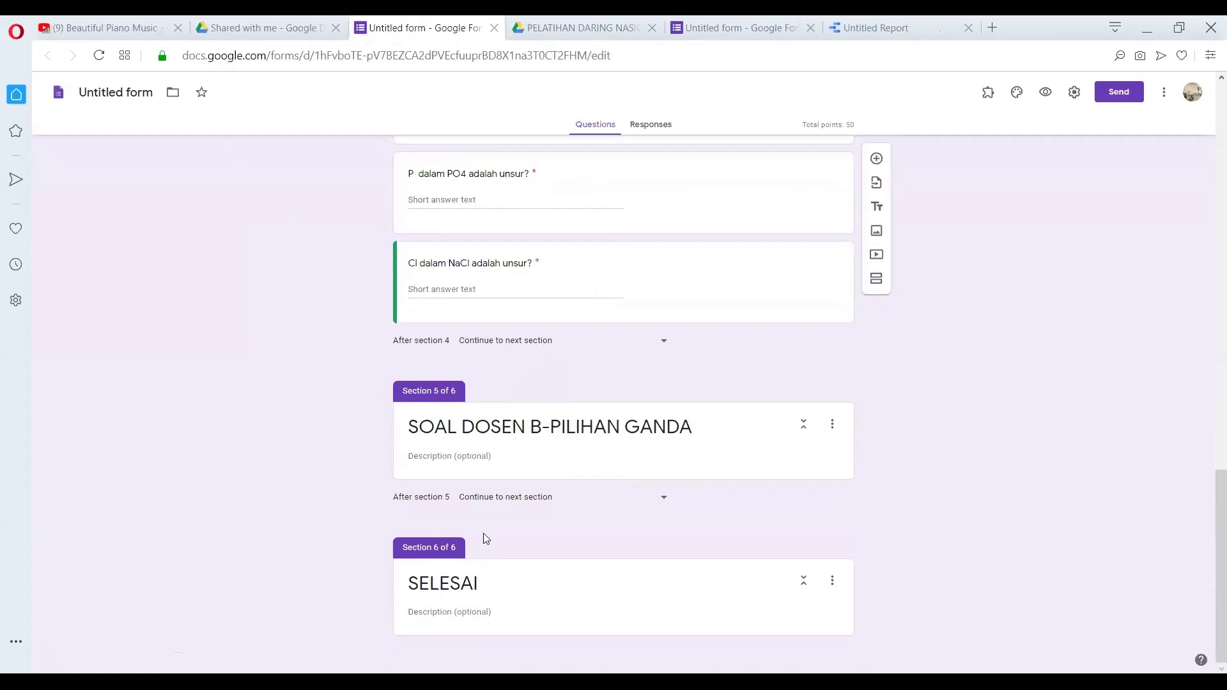
{"action": "left_click", "coordinate": [543, 452]}
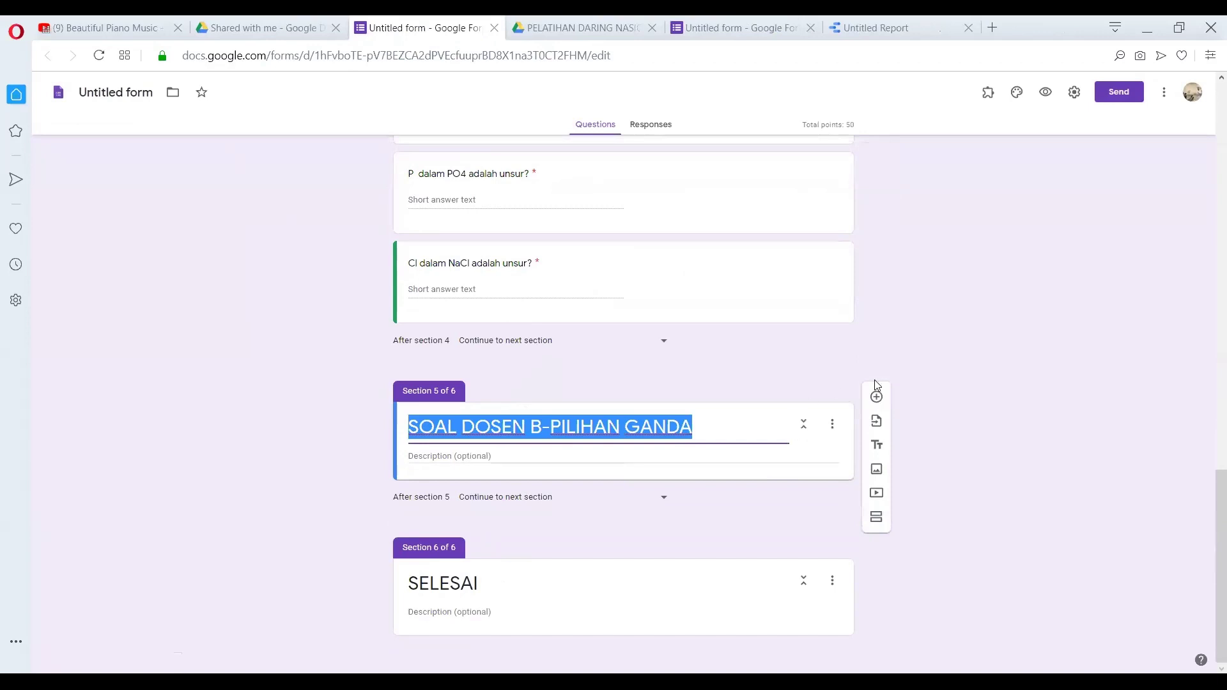
Reopen the form under the second signed-in account, closing the duplicate tab and declining the tour
{"action": "left_click", "coordinate": [1200, 98]}
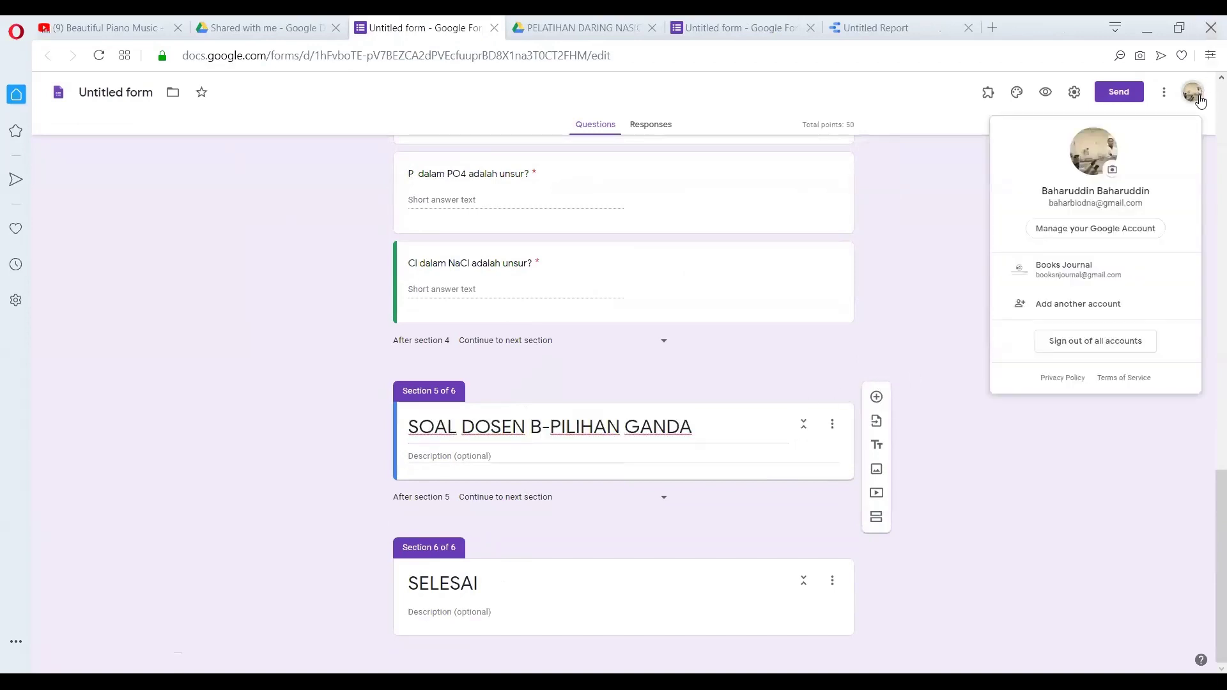
{"action": "left_click", "coordinate": [1066, 273]}
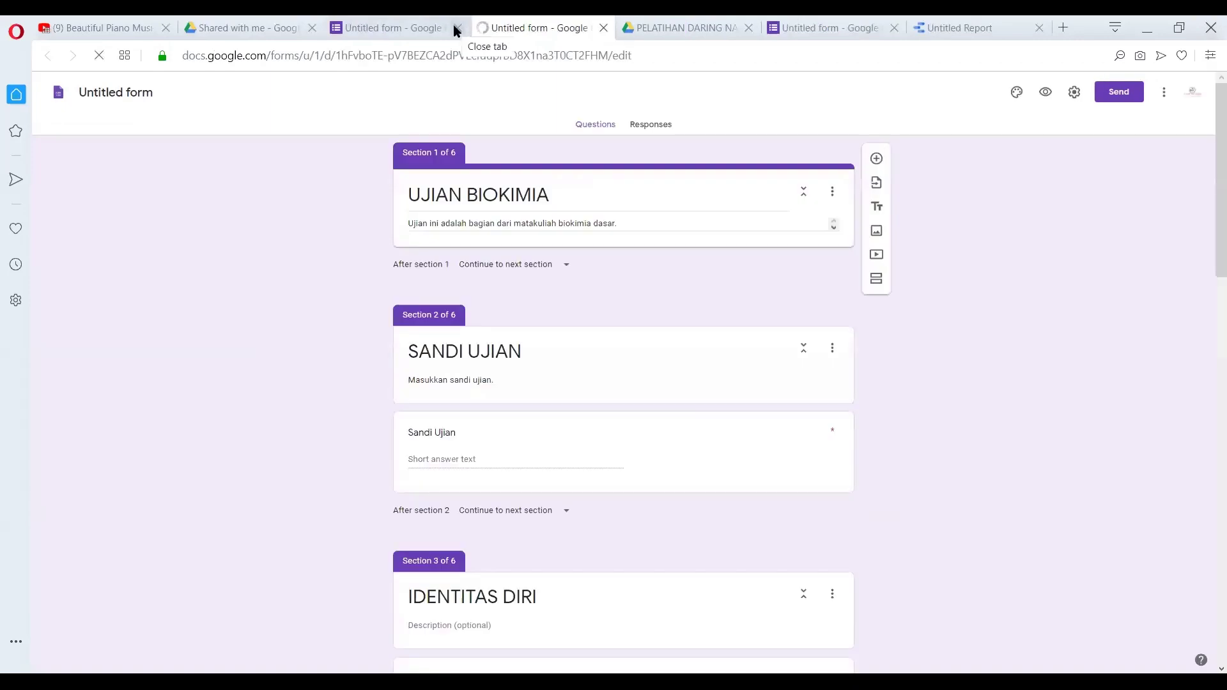
{"action": "left_click", "coordinate": [456, 30]}
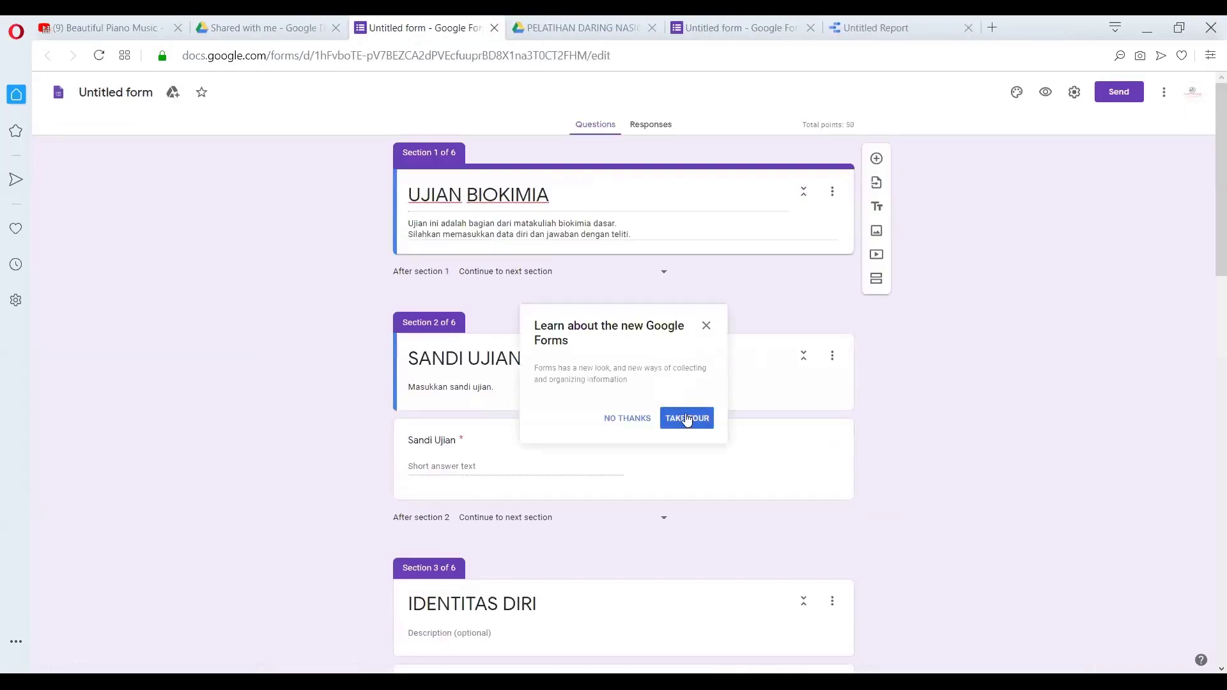
{"action": "left_click", "coordinate": [636, 418]}
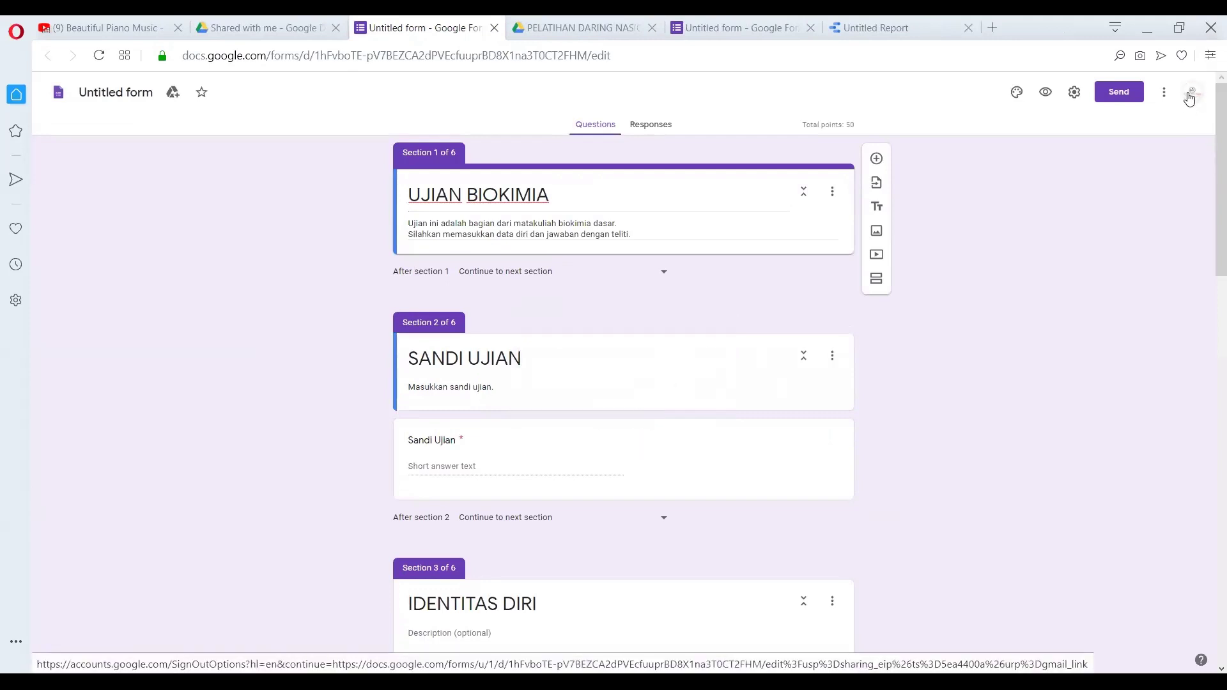
{"action": "left_click", "coordinate": [788, 34]}
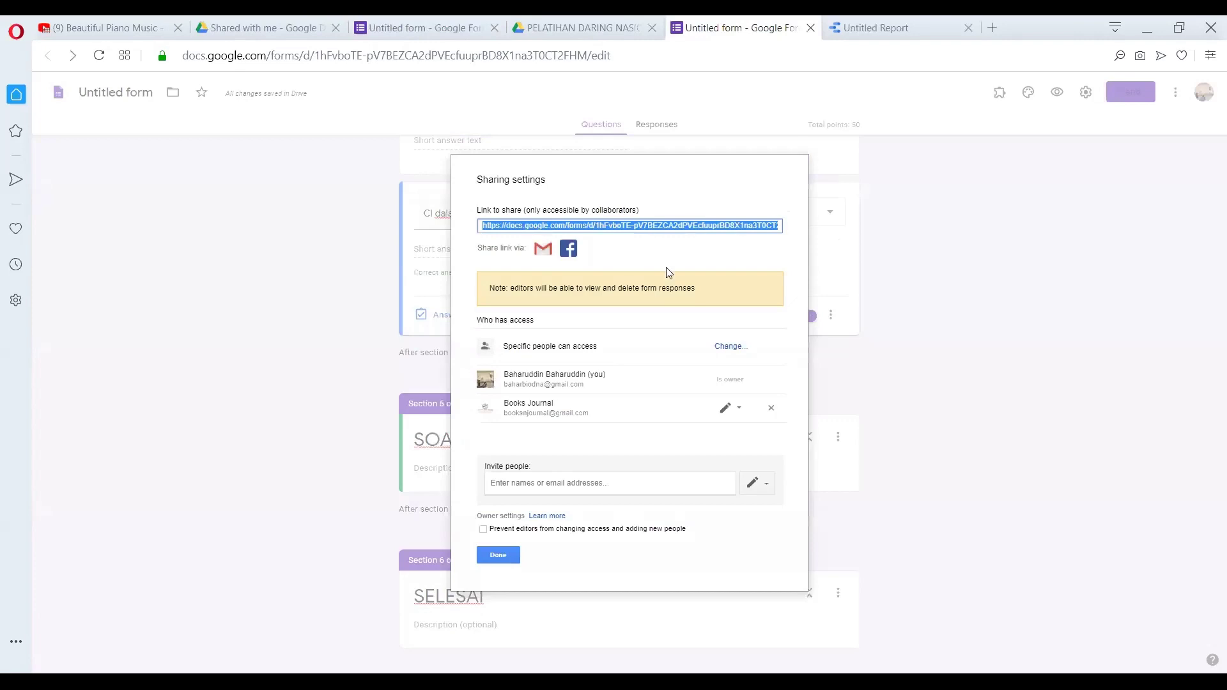
{"action": "key", "text": "Escape"}
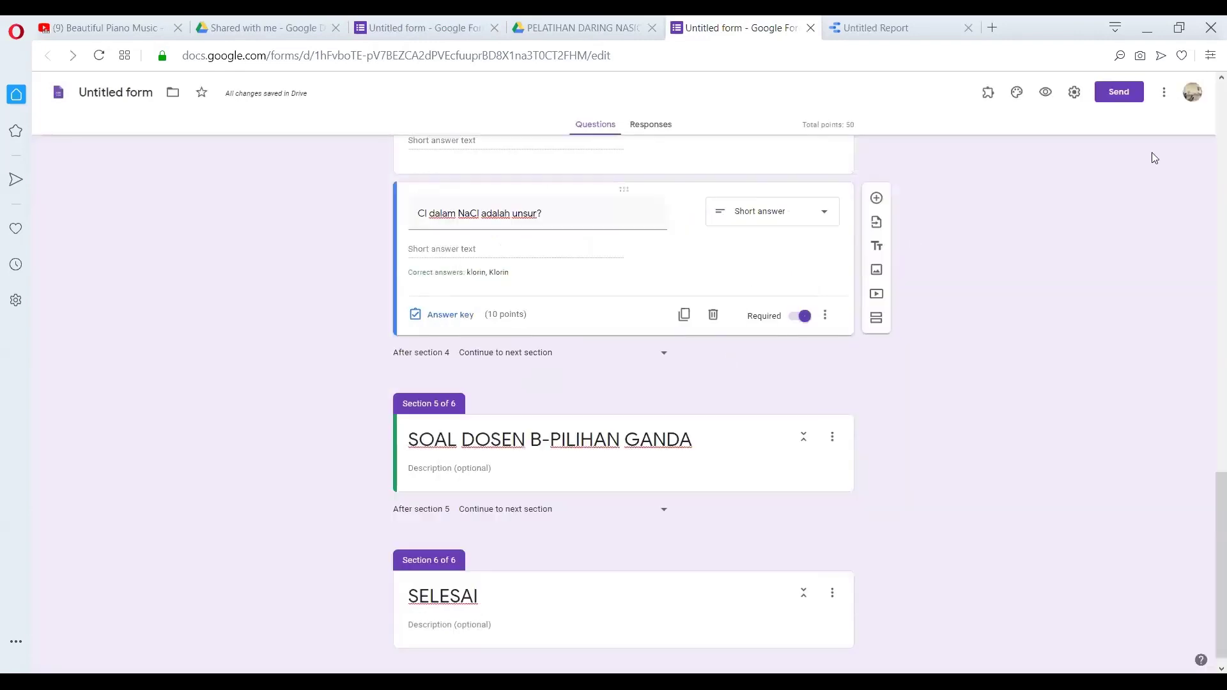
Check which account each form tab uses, then scroll to Section 5 'SOAL DOSEN B-PILIHAN GANDA'
{"action": "left_click", "coordinate": [1190, 93]}
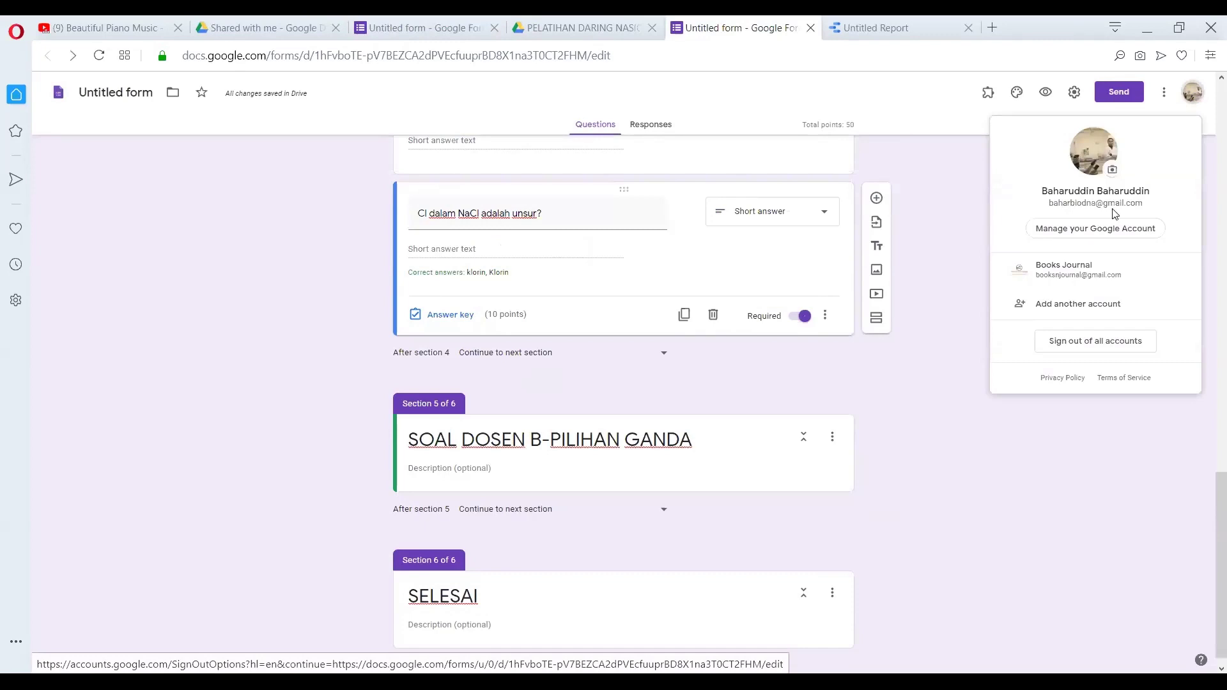
{"action": "left_click", "coordinate": [457, 29]}
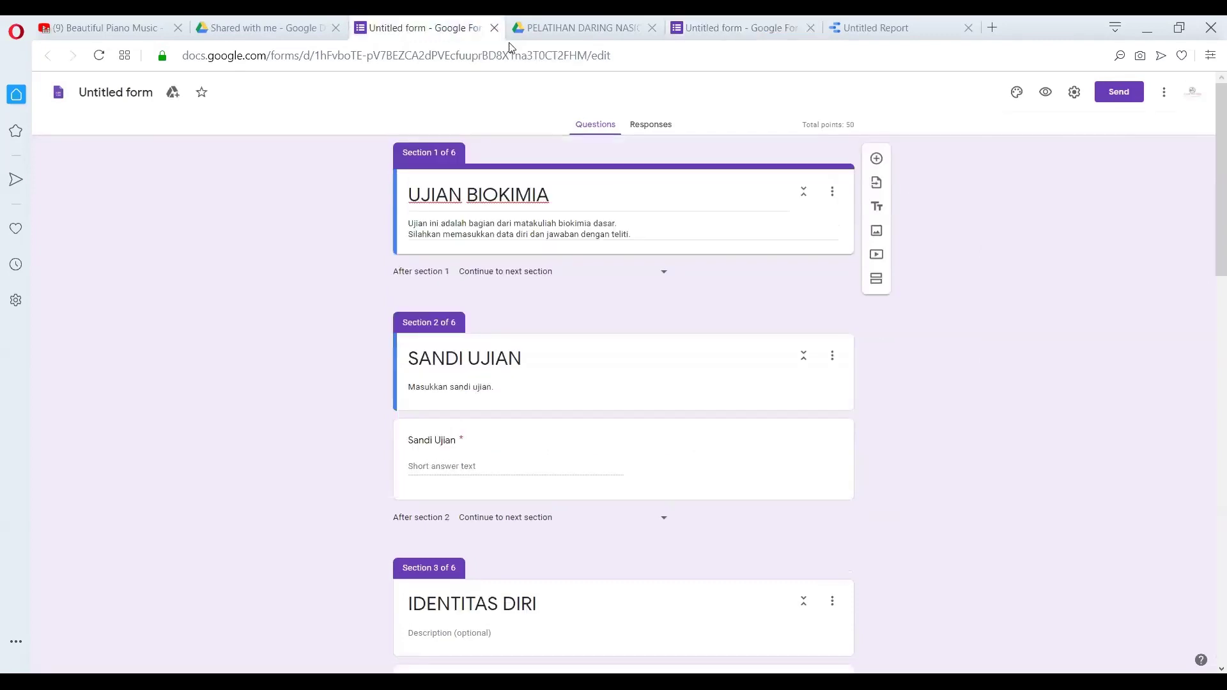
{"action": "left_click", "coordinate": [1192, 93]}
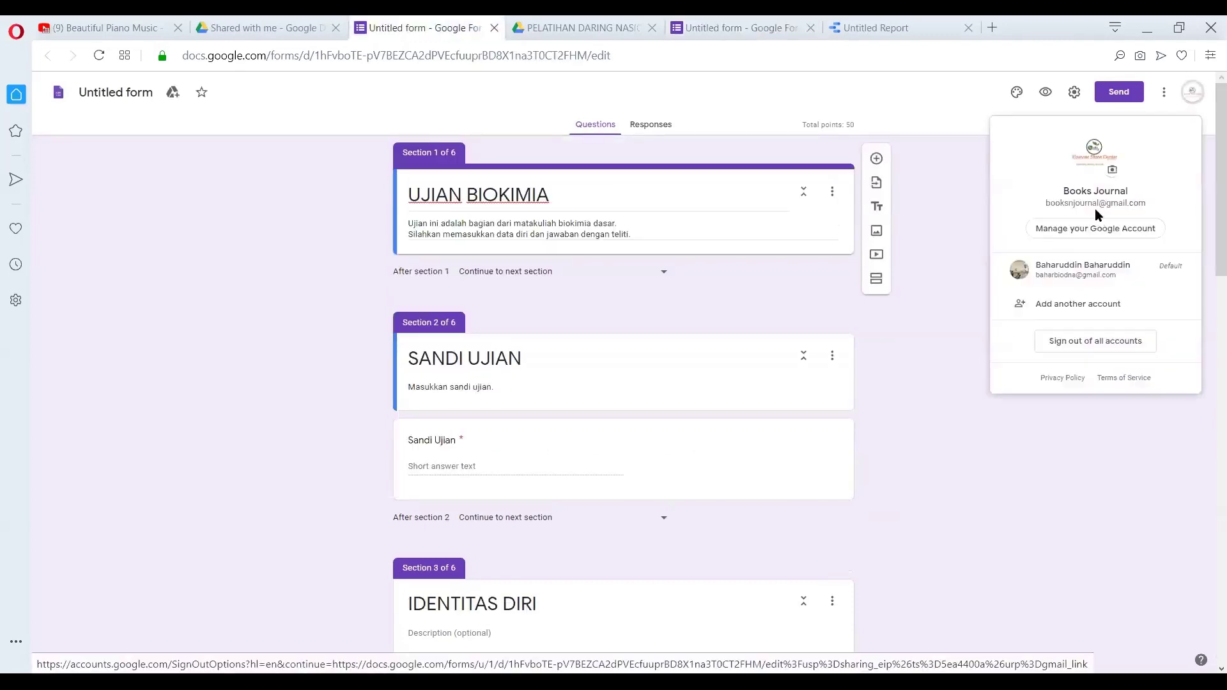
{"action": "left_click", "coordinate": [889, 366]}
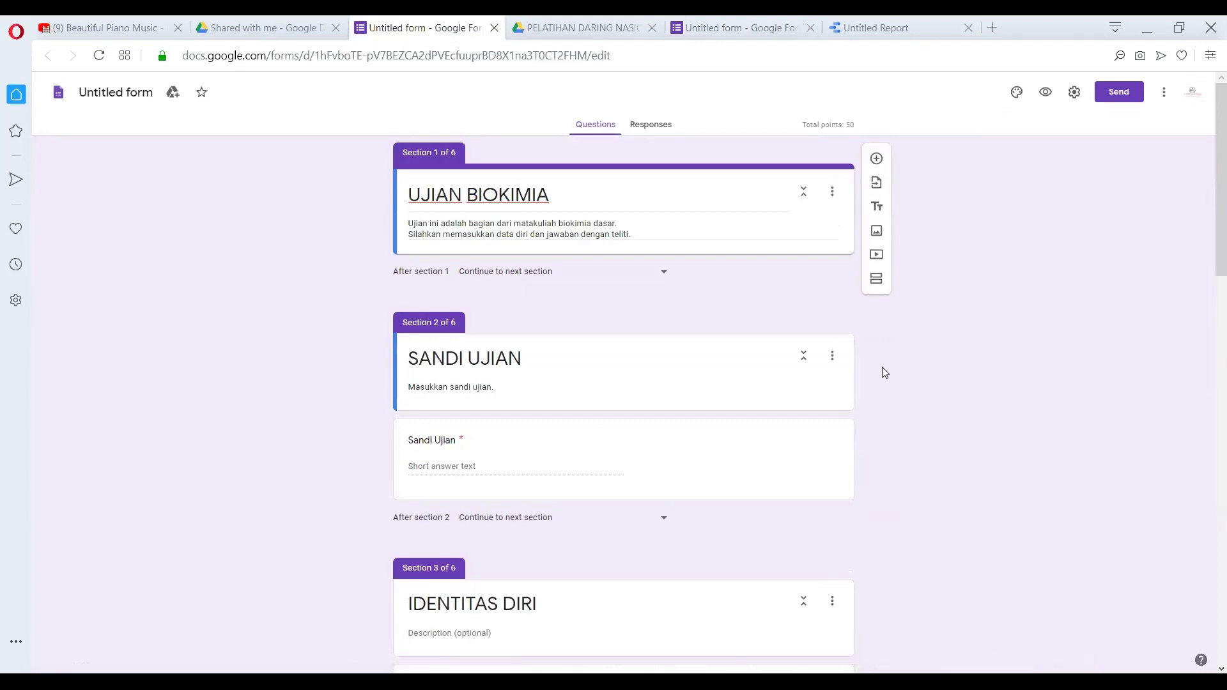
{"action": "scroll", "coordinate": [882, 366], "scroll_direction": "down", "scroll_amount": 3}
{"action": "scroll", "coordinate": [869, 363], "scroll_direction": "down", "scroll_amount": 12}
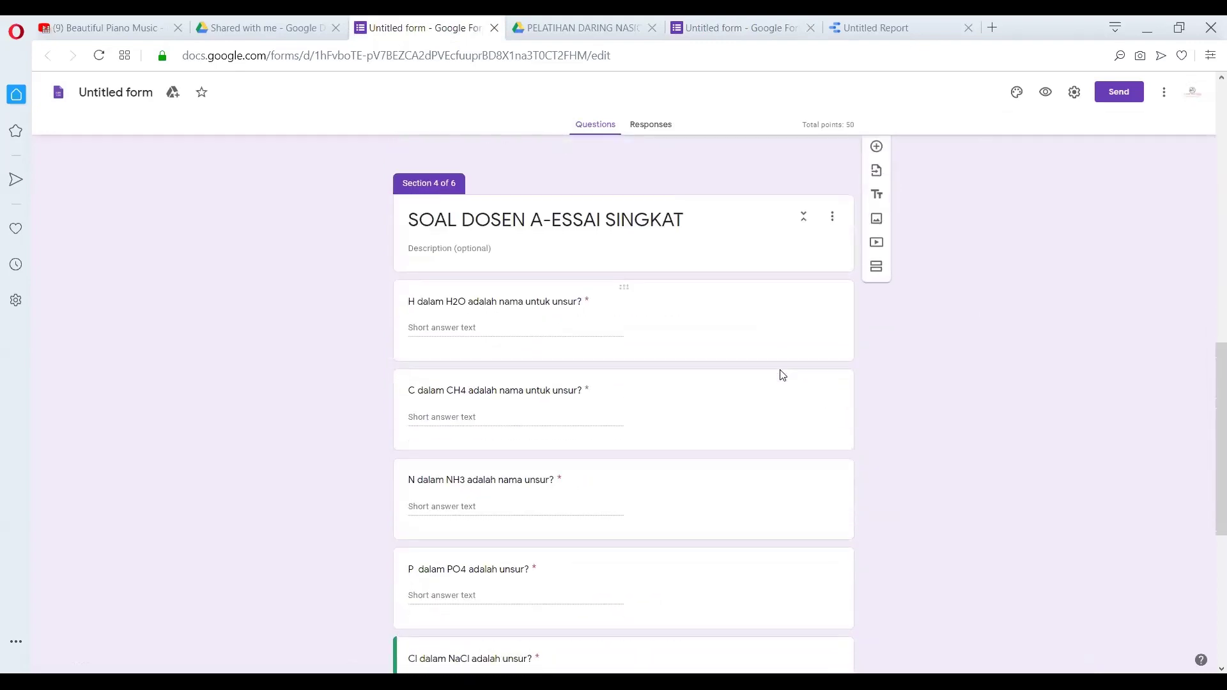
{"action": "scroll", "coordinate": [765, 379], "scroll_direction": "down", "scroll_amount": 3}
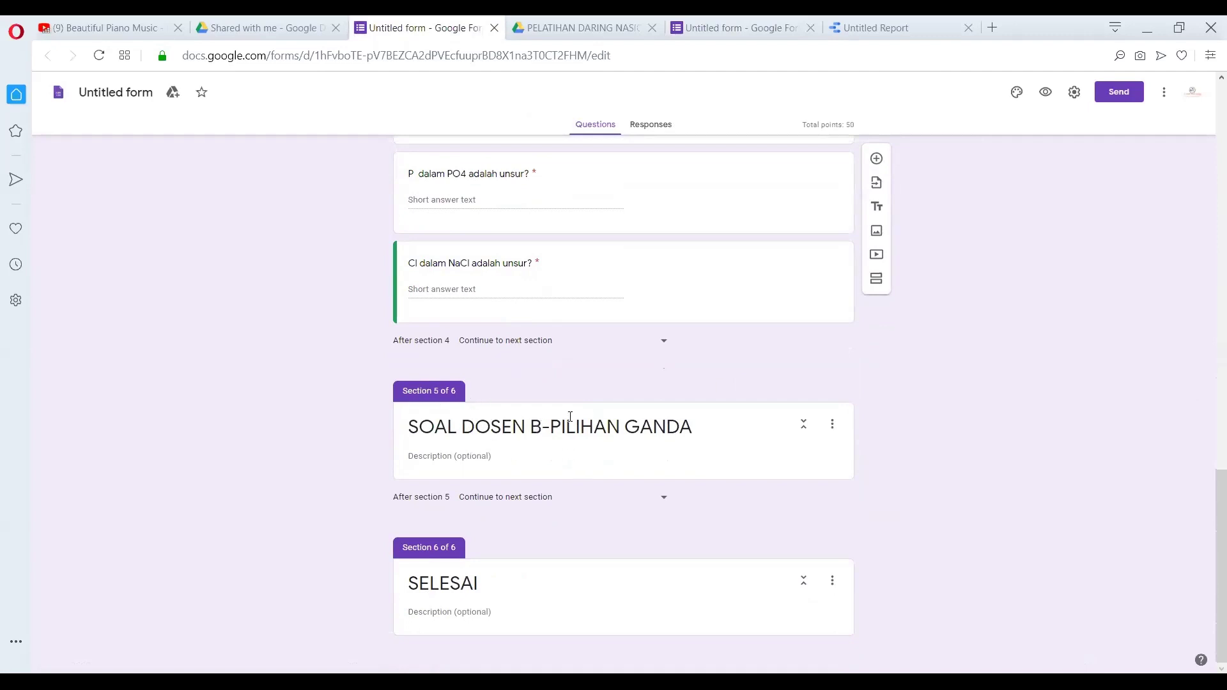
{"action": "left_click", "coordinate": [558, 476]}
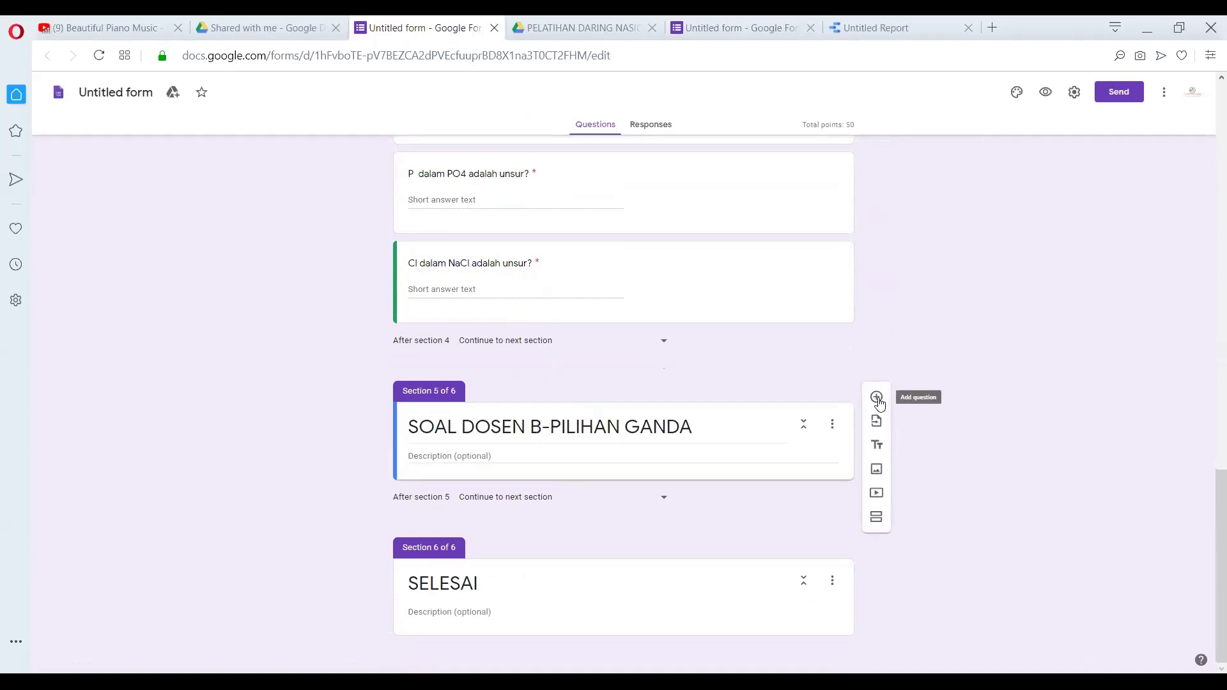
Add a required multiple-choice question 'C adalah lambang unsur?' with options karbon and nitrogen
{"action": "left_click", "coordinate": [877, 397]}
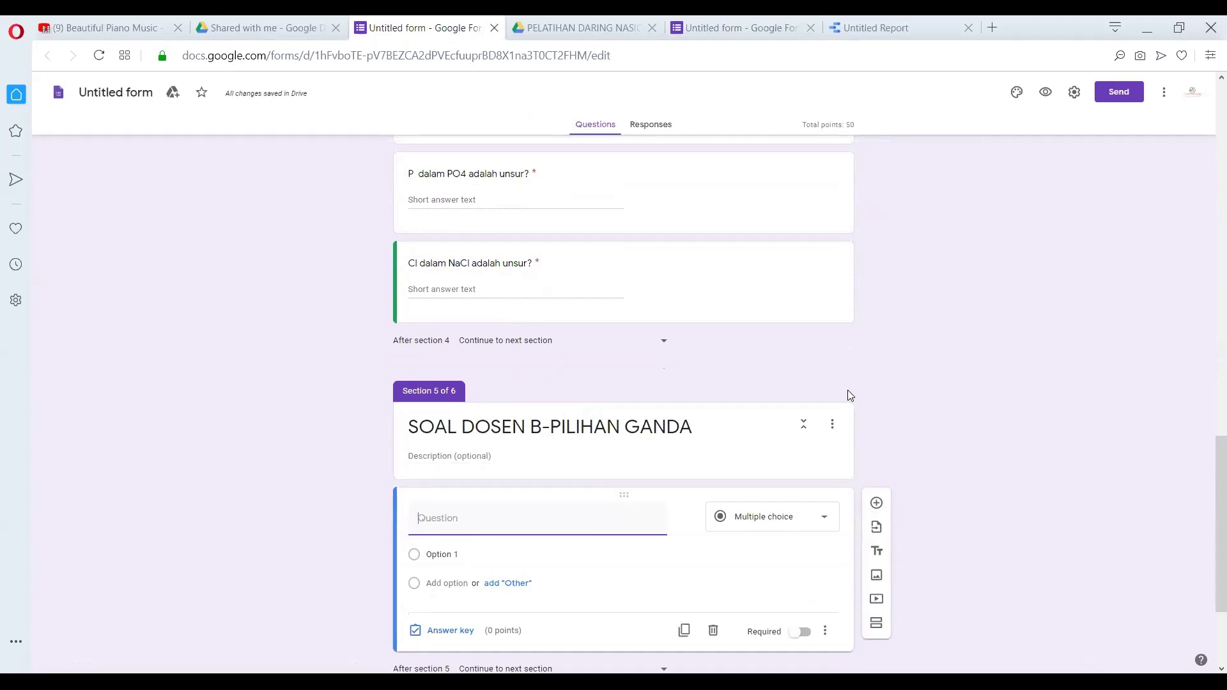
{"action": "scroll", "coordinate": [846, 395], "scroll_direction": "down", "scroll_amount": 3}
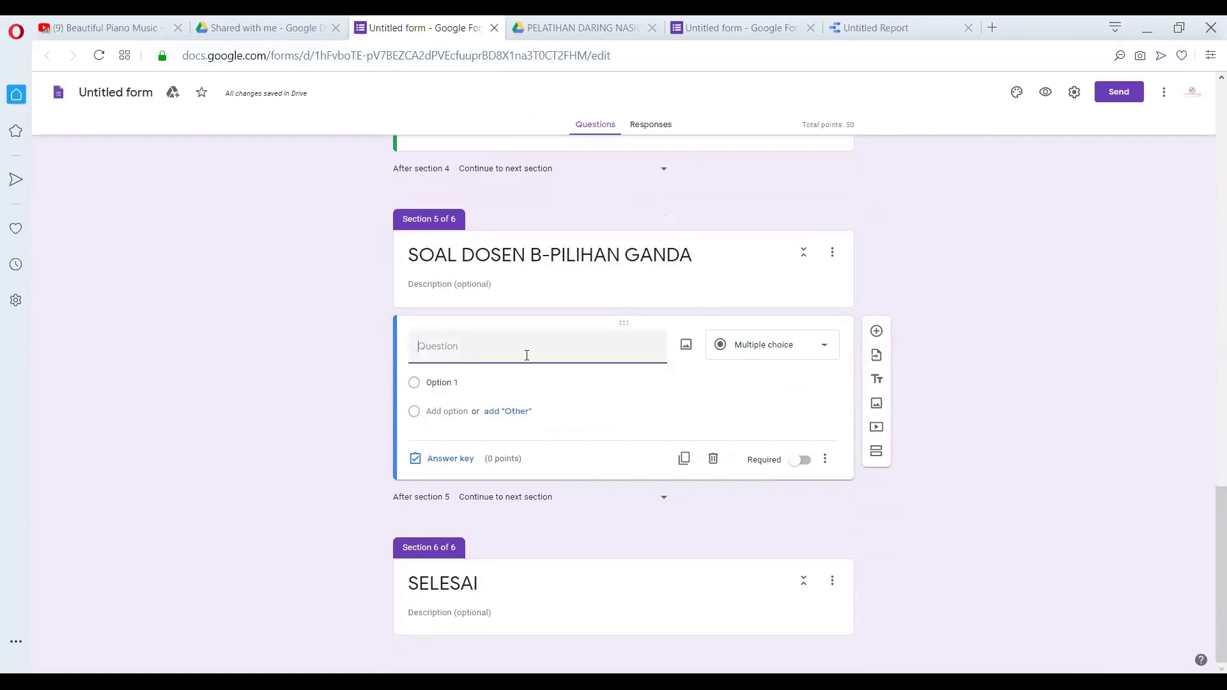
{"action": "type", "text": "C"}
{"action": "type", "text": " adalah "}
{"action": "type", "text": "almabn"}
{"action": "type", "text": "lambang unsur?"}
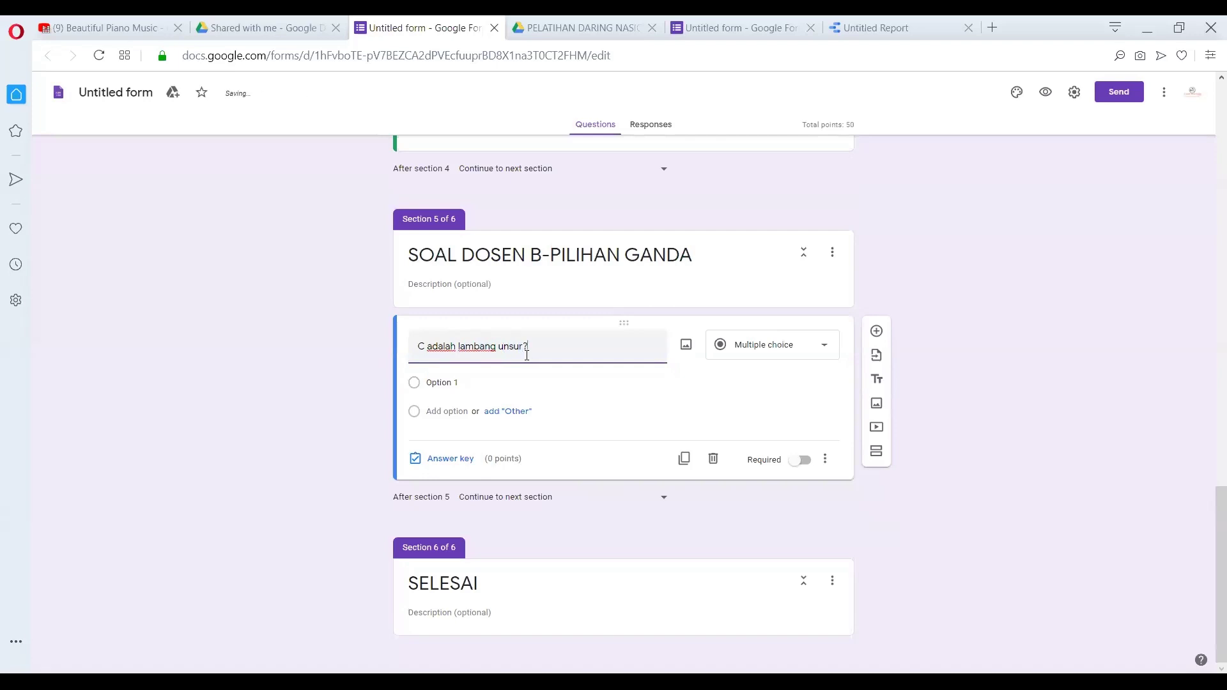
{"action": "left_click", "coordinate": [450, 383]}
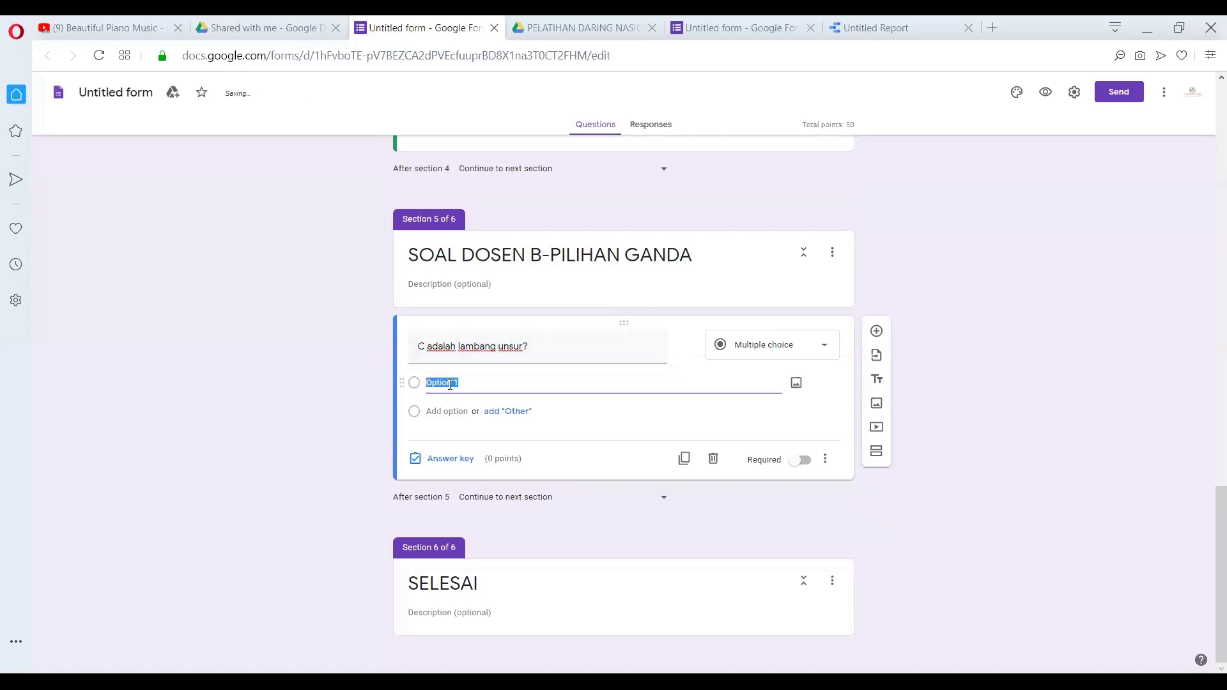
{"action": "type", "text": "Ka"}
{"action": "left_click", "coordinate": [450, 410]}
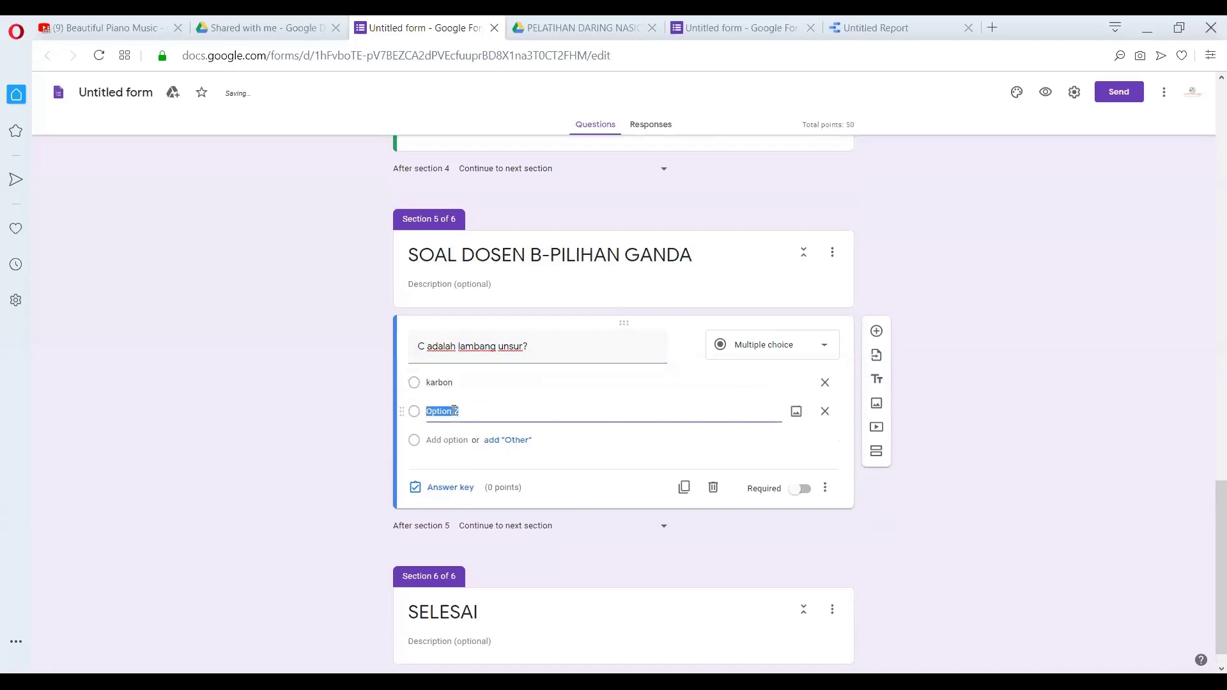
{"action": "type", "text": "nitrogen"}
{"action": "left_click", "coordinate": [804, 491]}
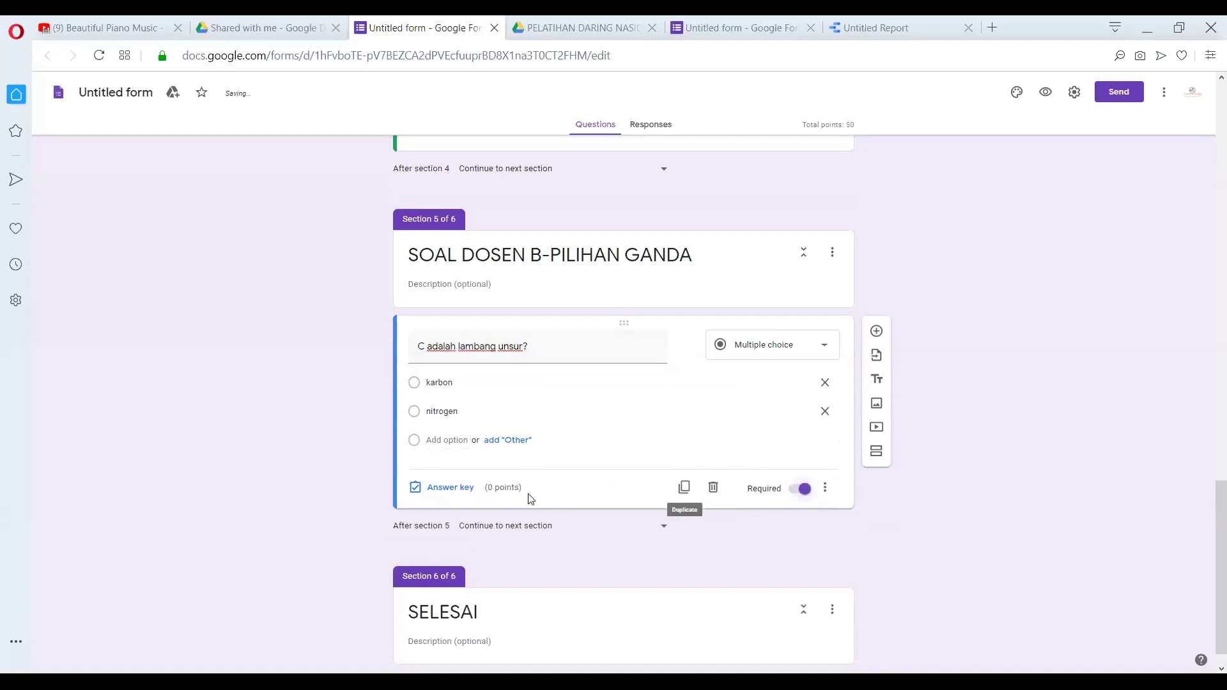
Key karbon as the correct answer worth 10 points, then duplicate the question
{"action": "left_click", "coordinate": [451, 492]}
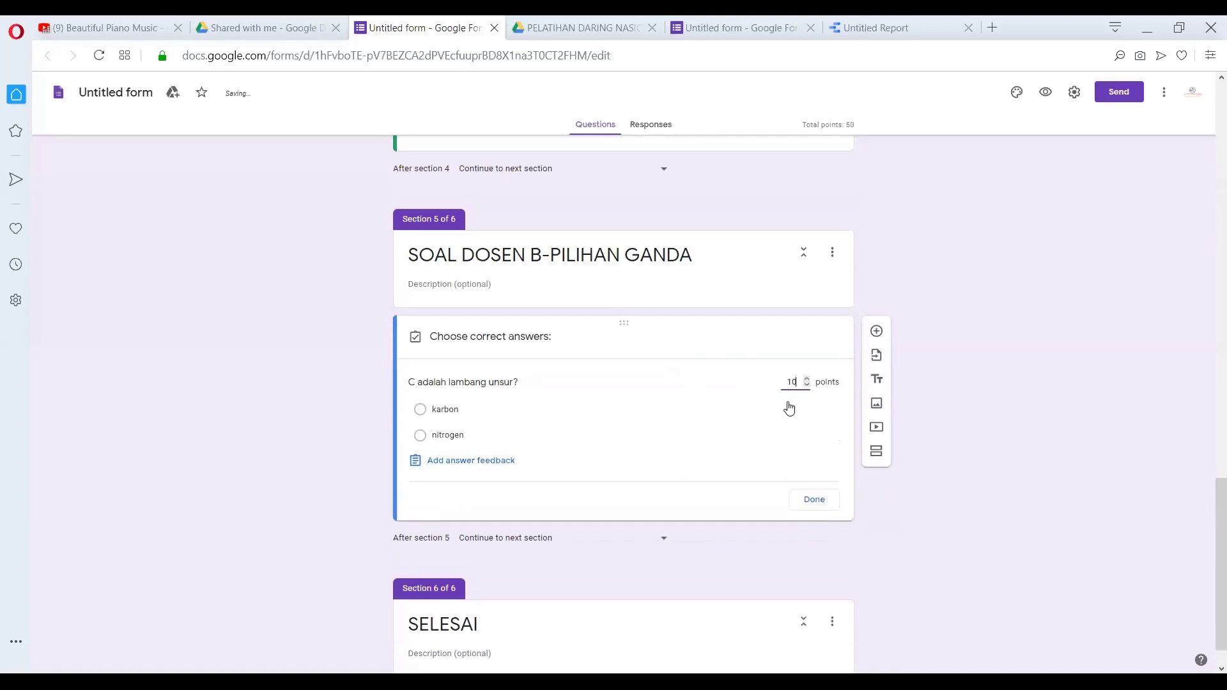
{"action": "left_click", "coordinate": [420, 415]}
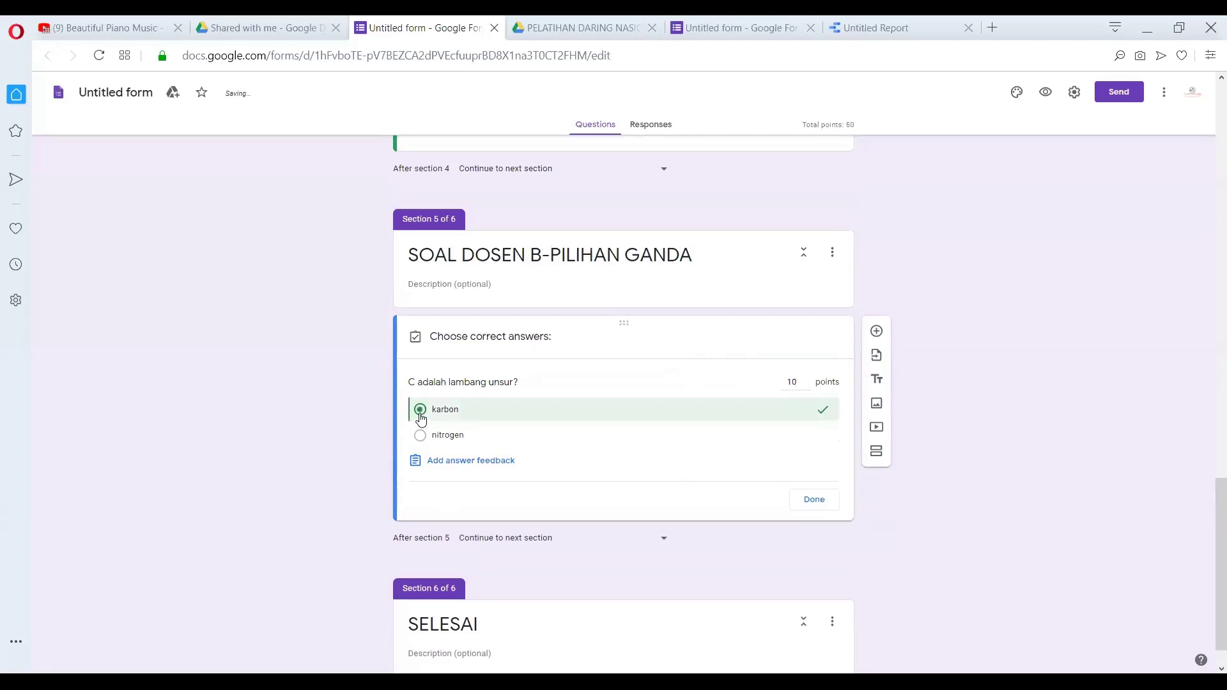
{"action": "left_click", "coordinate": [813, 502]}
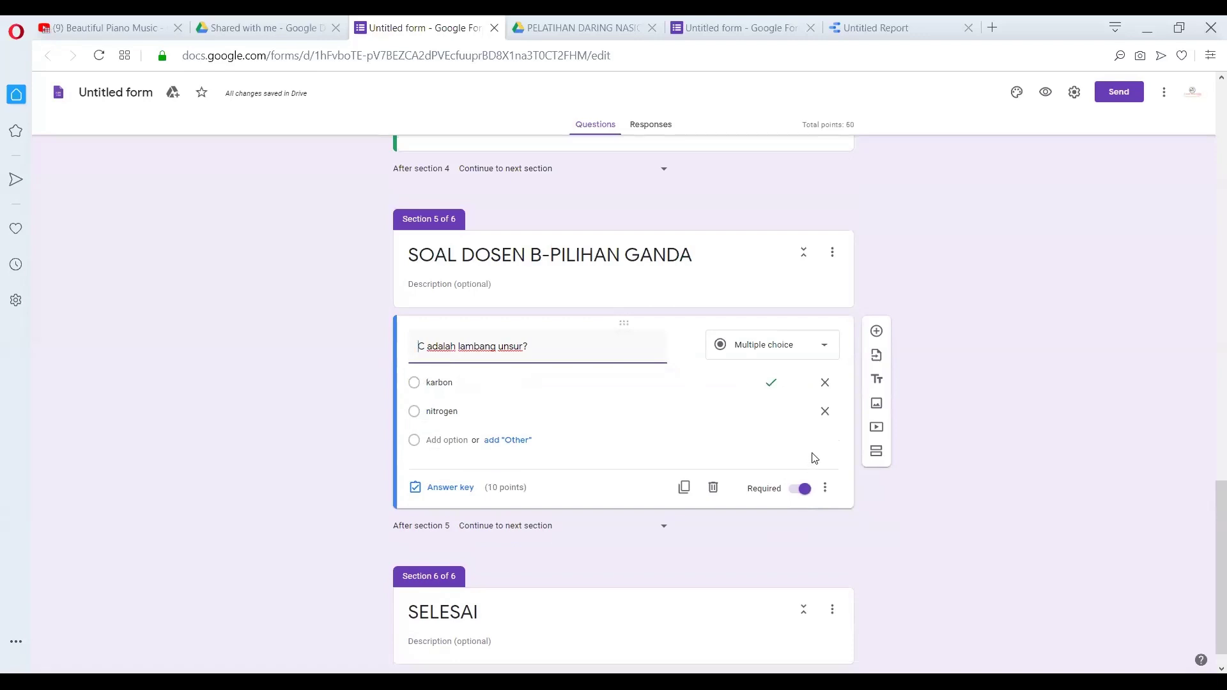
{"action": "left_click", "coordinate": [684, 487]}
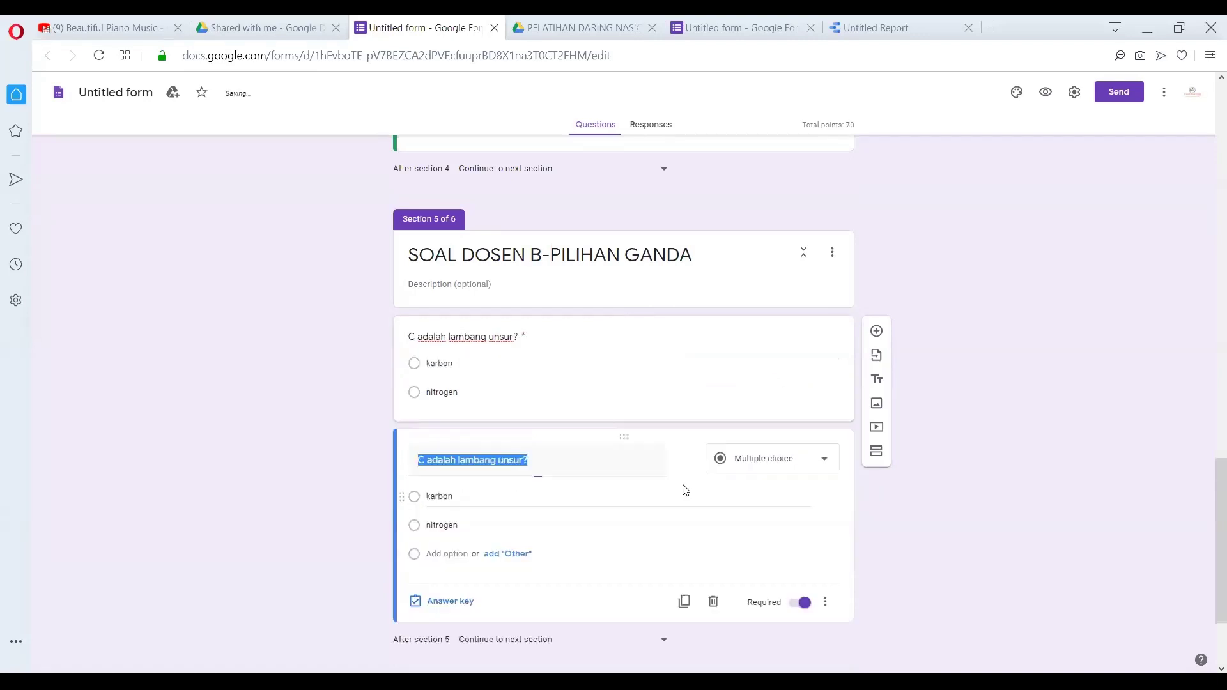
Change the copy to 'N adalah lambang unsur?' with options nitrogen and klorin
{"action": "left_click", "coordinate": [424, 460]}
{"action": "key", "text": "BackSpace"}
{"action": "type", "text": "N"}
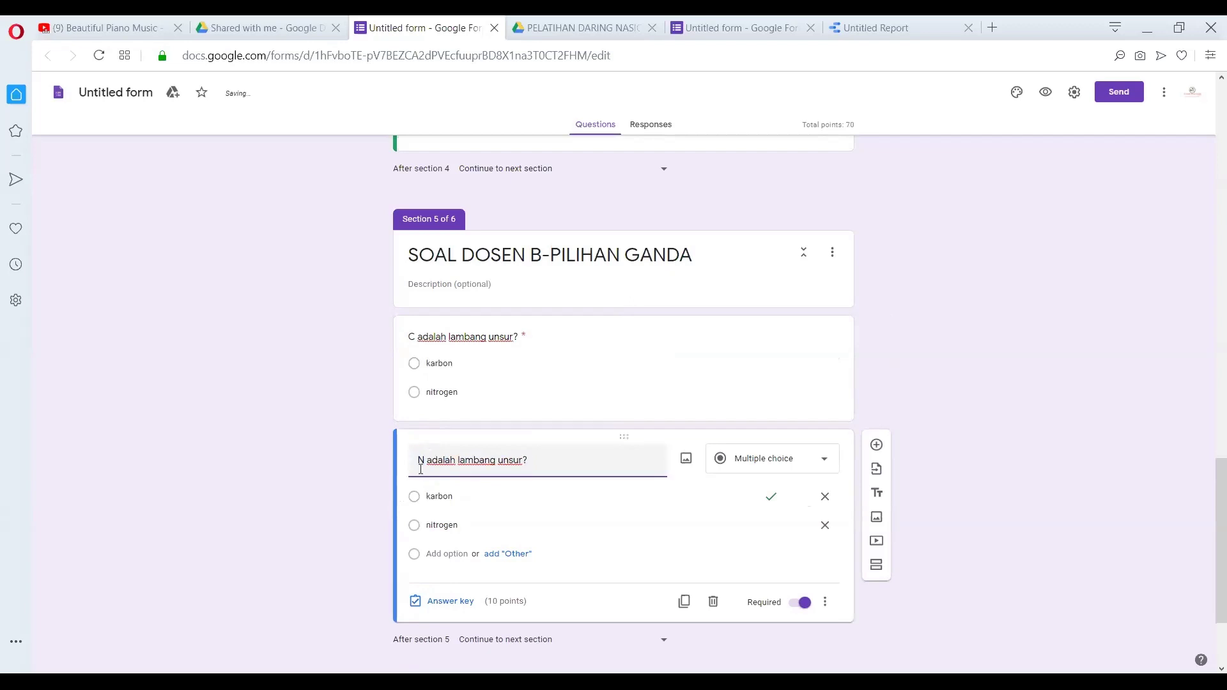
{"action": "left_click", "coordinate": [437, 499]}
{"action": "type", "text": "n"}
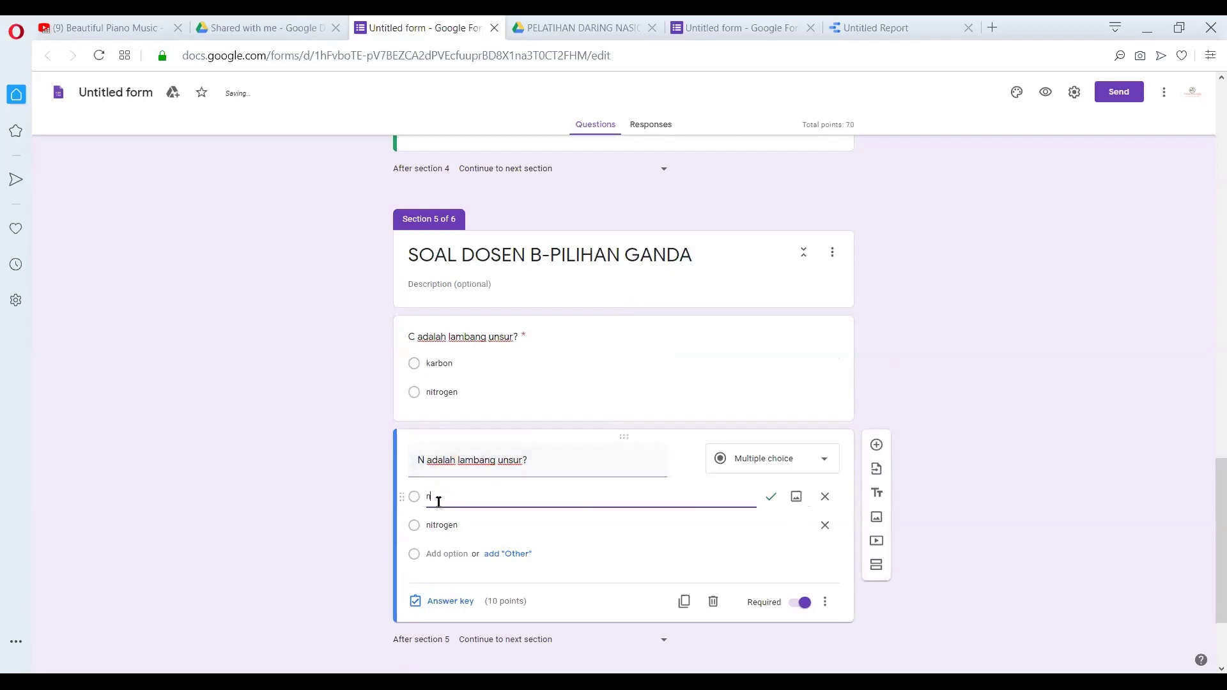
{"action": "type", "text": "itrogen"}
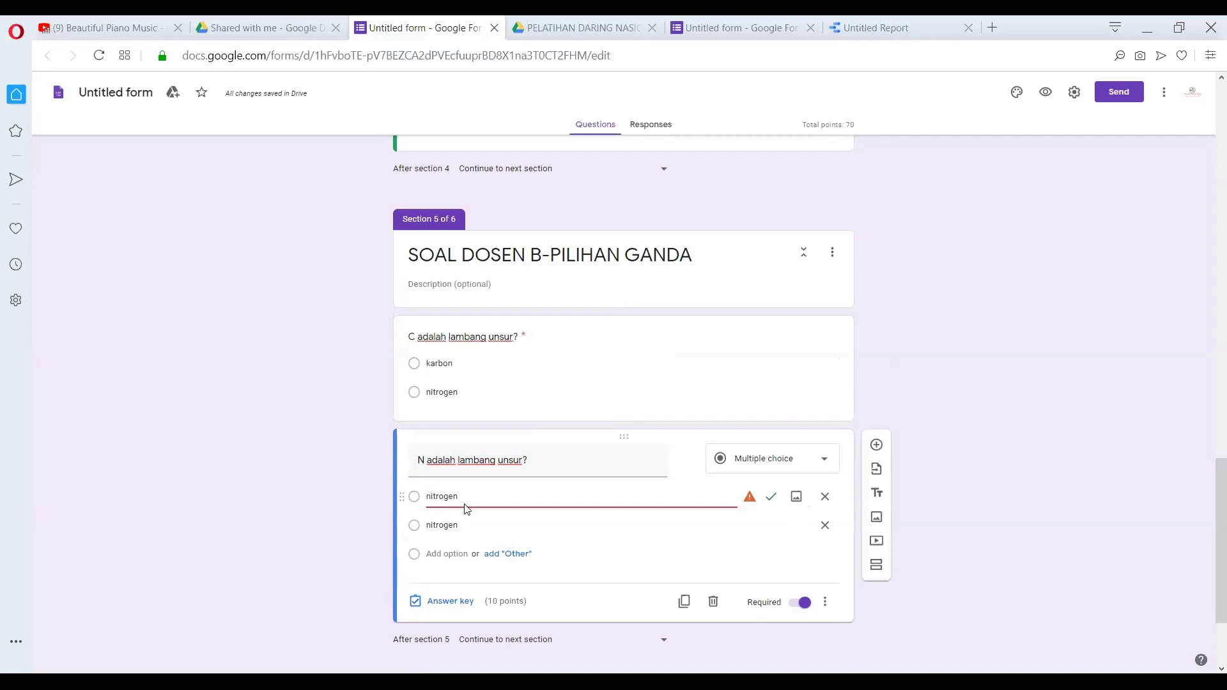
{"action": "left_click", "coordinate": [450, 524]}
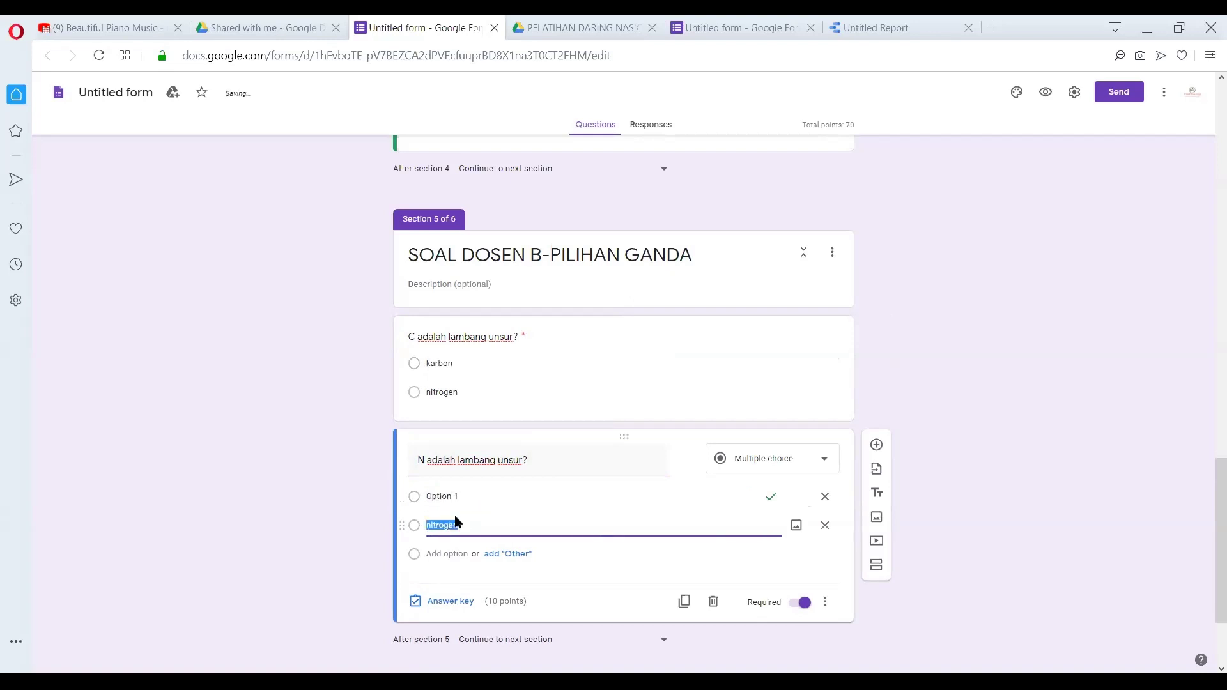
{"action": "type", "text": "clorin"}
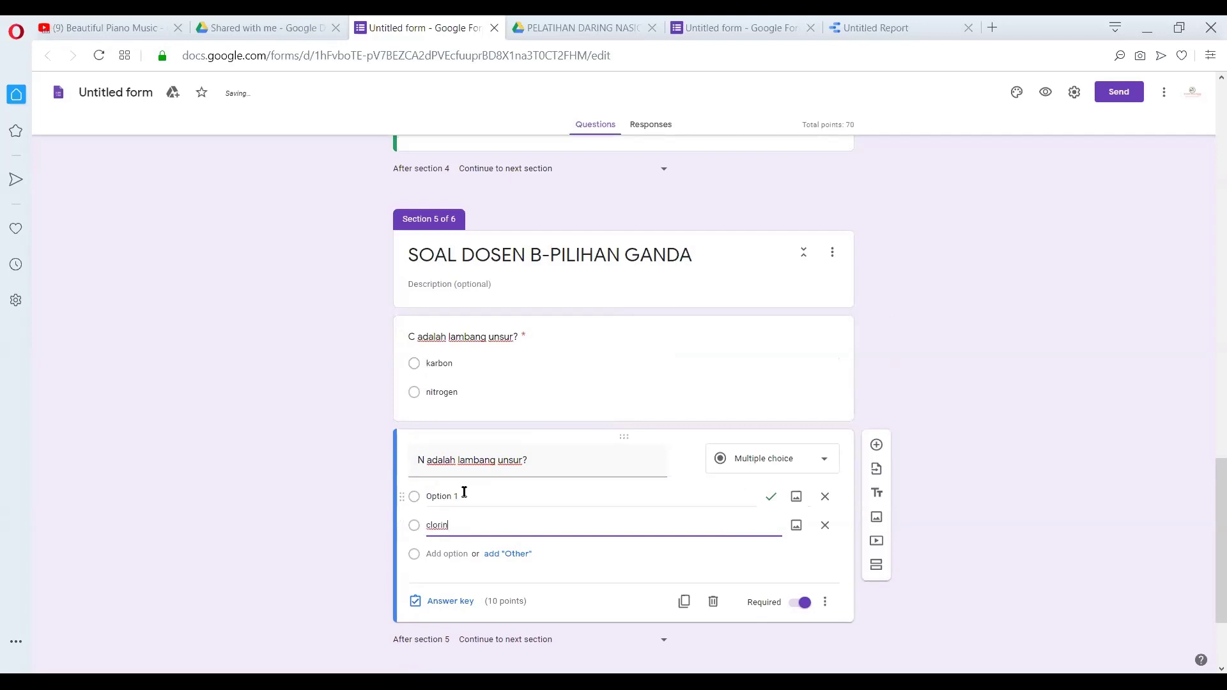
{"action": "left_click", "coordinate": [459, 494]}
{"action": "type", "text": "nitr"}
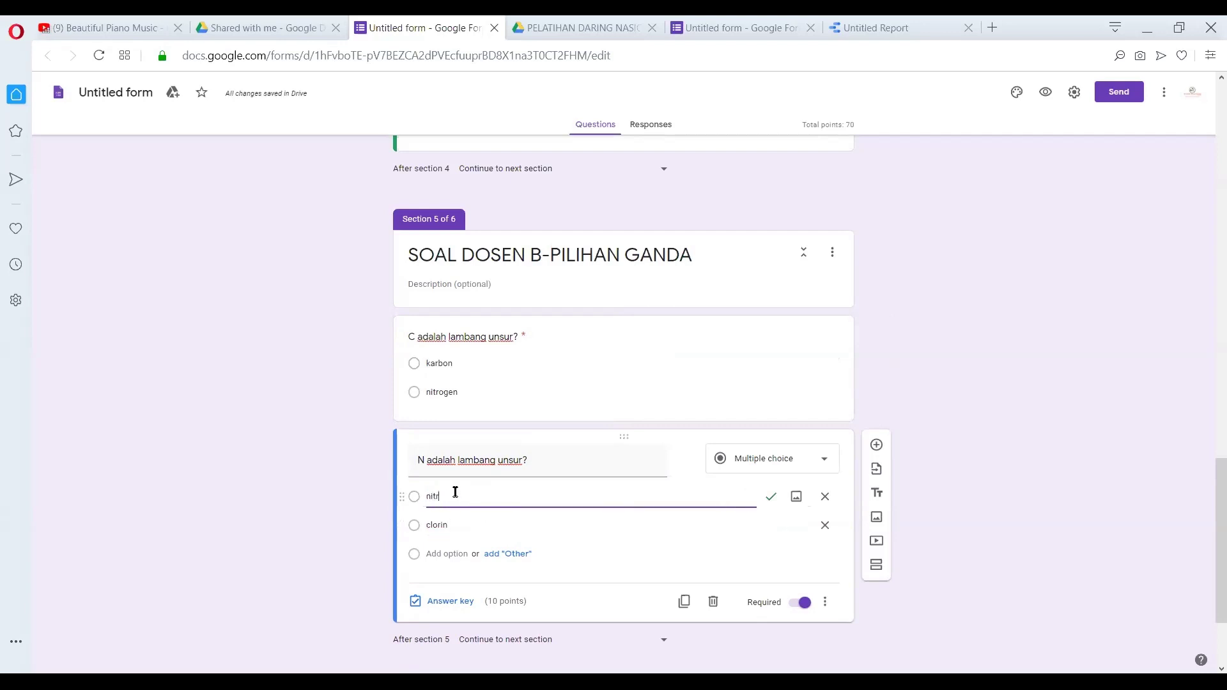
{"action": "type", "text": "ogen"}
{"action": "left_click", "coordinate": [464, 530]}
{"action": "type", "text": "klo"}
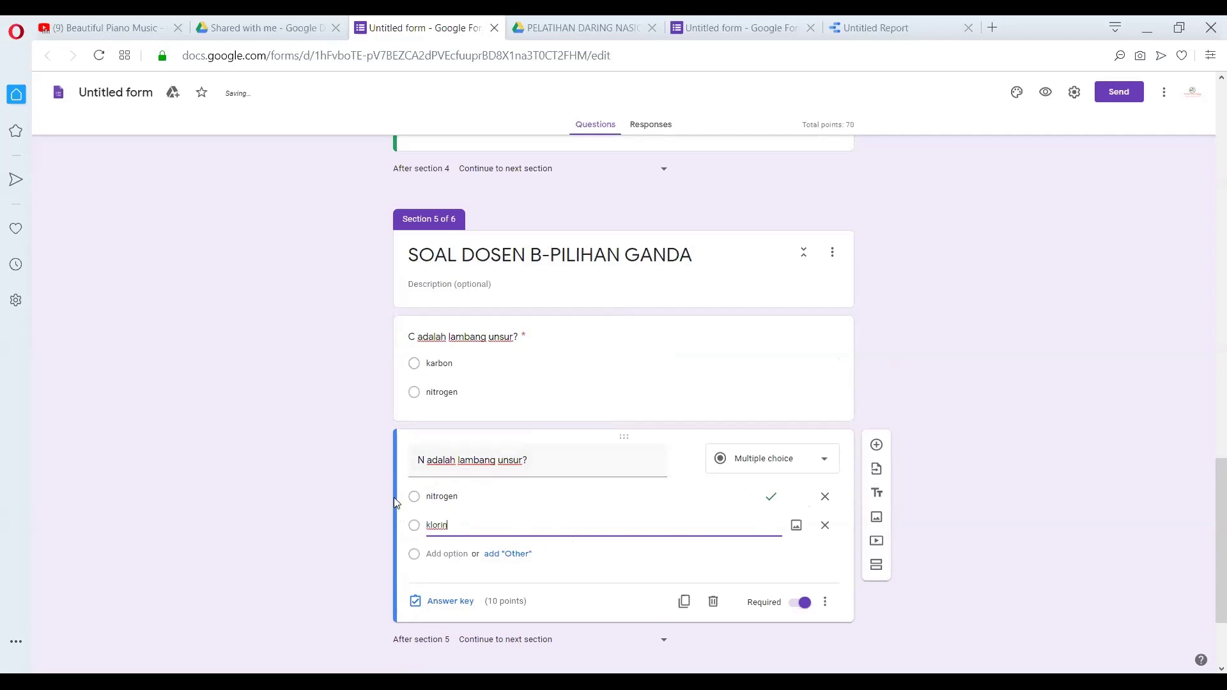
Duplicate the N question and retitle the copy 'Cl adalah lambang unsur?'
{"action": "left_click", "coordinate": [684, 601]}
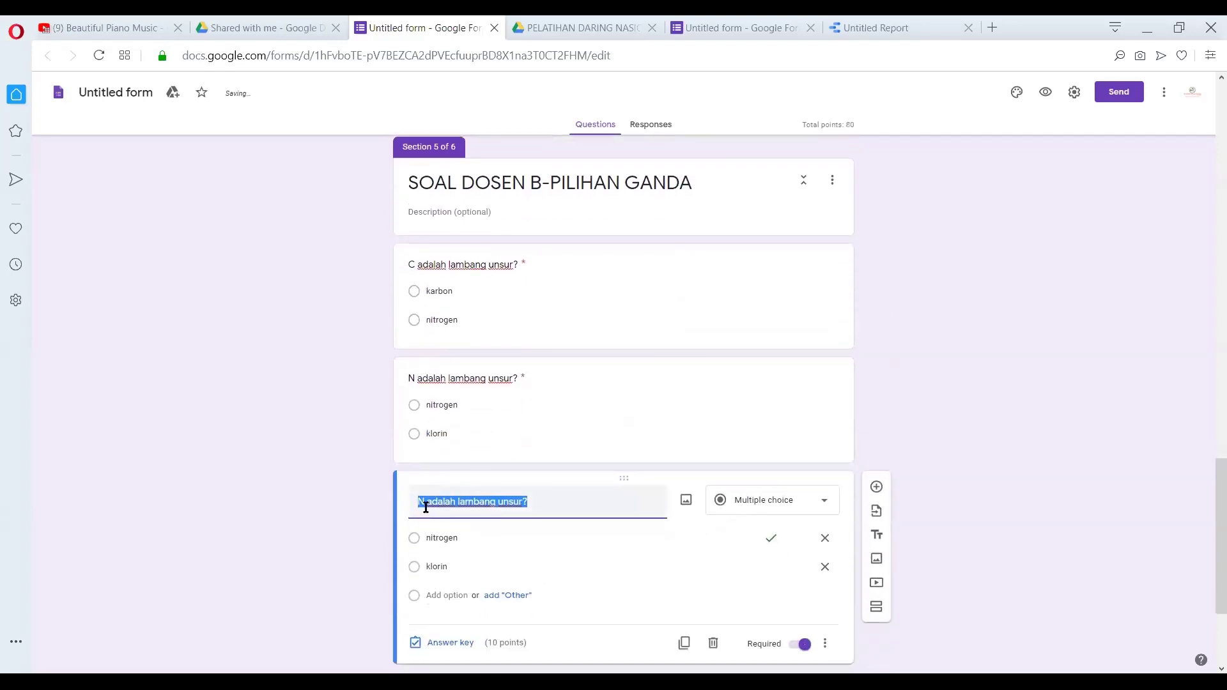
{"action": "left_click", "coordinate": [426, 507]}
{"action": "key", "text": "BackSpace"}
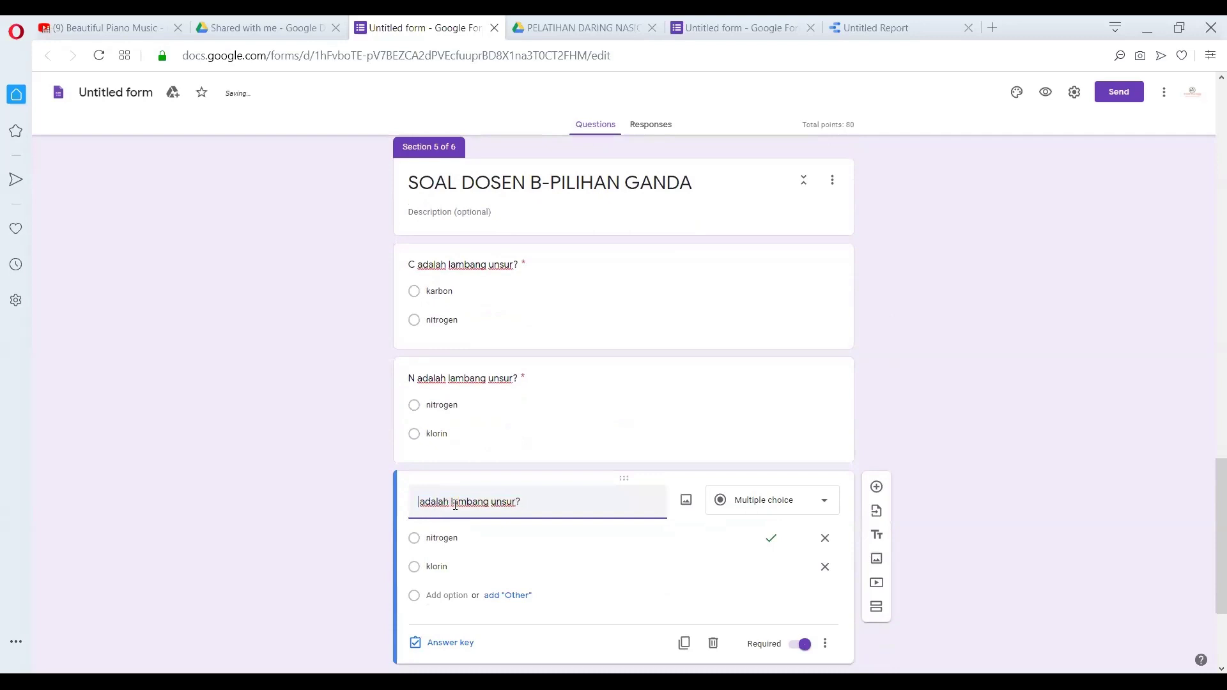
{"action": "type", "text": "Cl"}
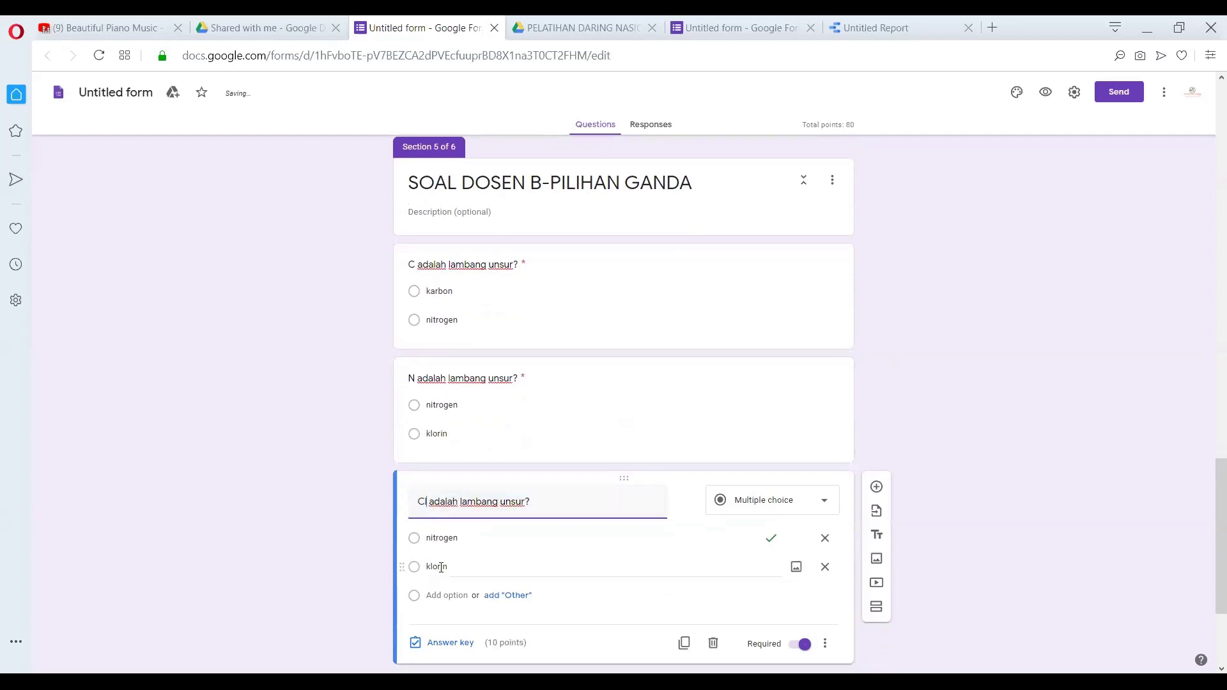
Make klorin the Cl question's only correct answer for 10 points, then duplicate it
{"action": "left_click", "coordinate": [455, 641]}
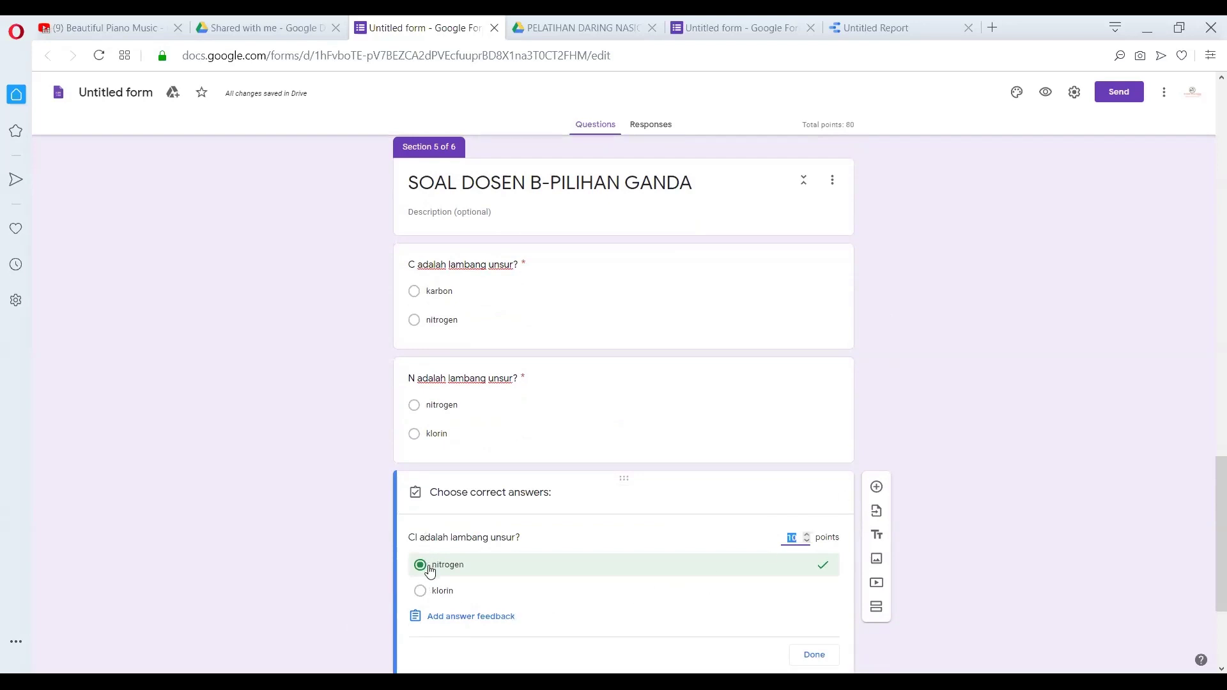
{"action": "left_click", "coordinate": [417, 593]}
{"action": "left_click", "coordinate": [419, 591]}
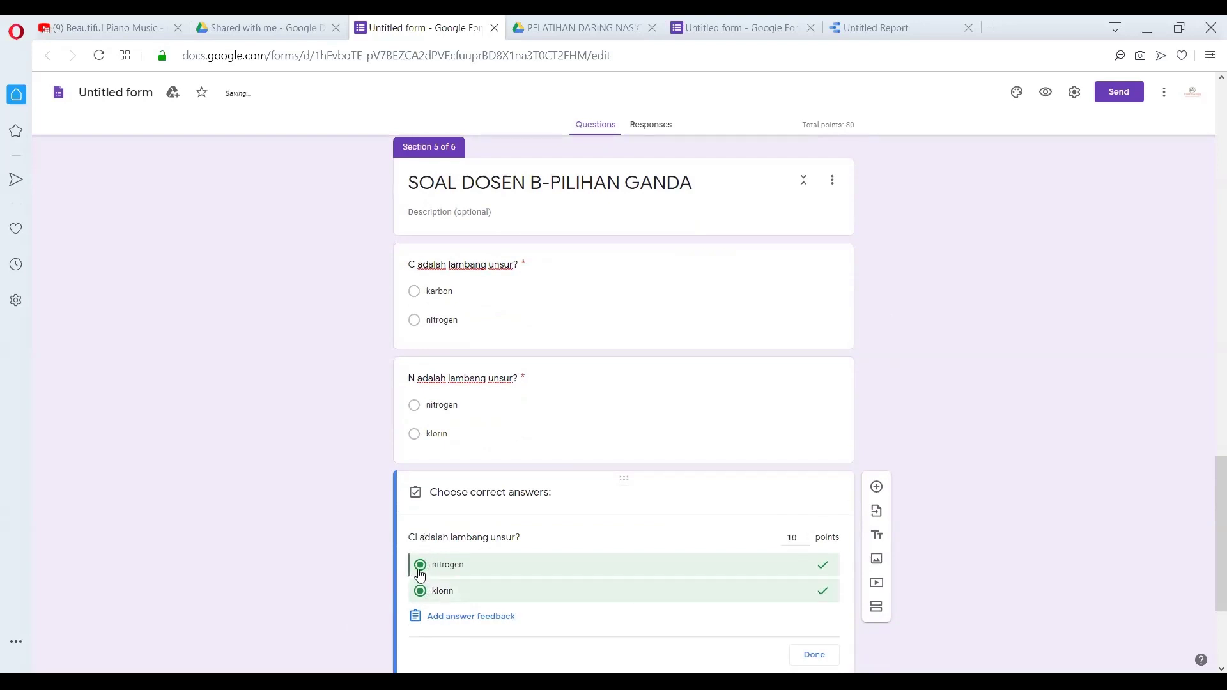
{"action": "left_click", "coordinate": [466, 566]}
{"action": "scroll", "coordinate": [943, 597], "scroll_direction": "down", "scroll_amount": 2}
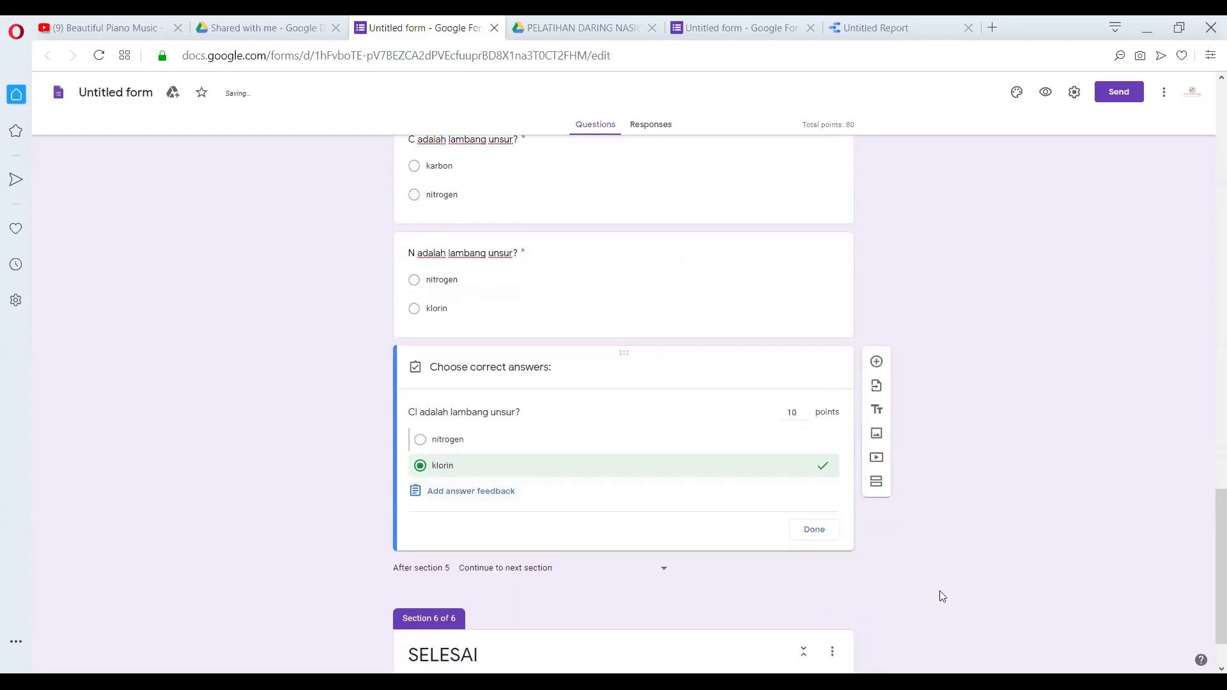
{"action": "left_click", "coordinate": [816, 532]}
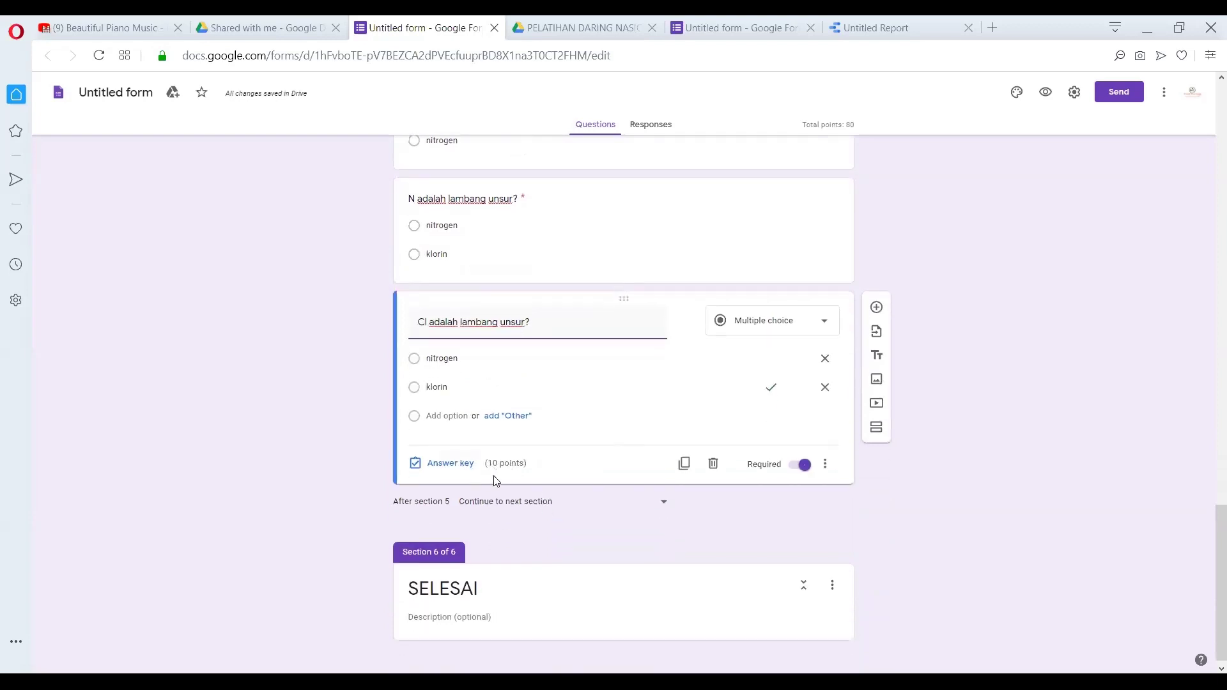
{"action": "left_click", "coordinate": [684, 465]}
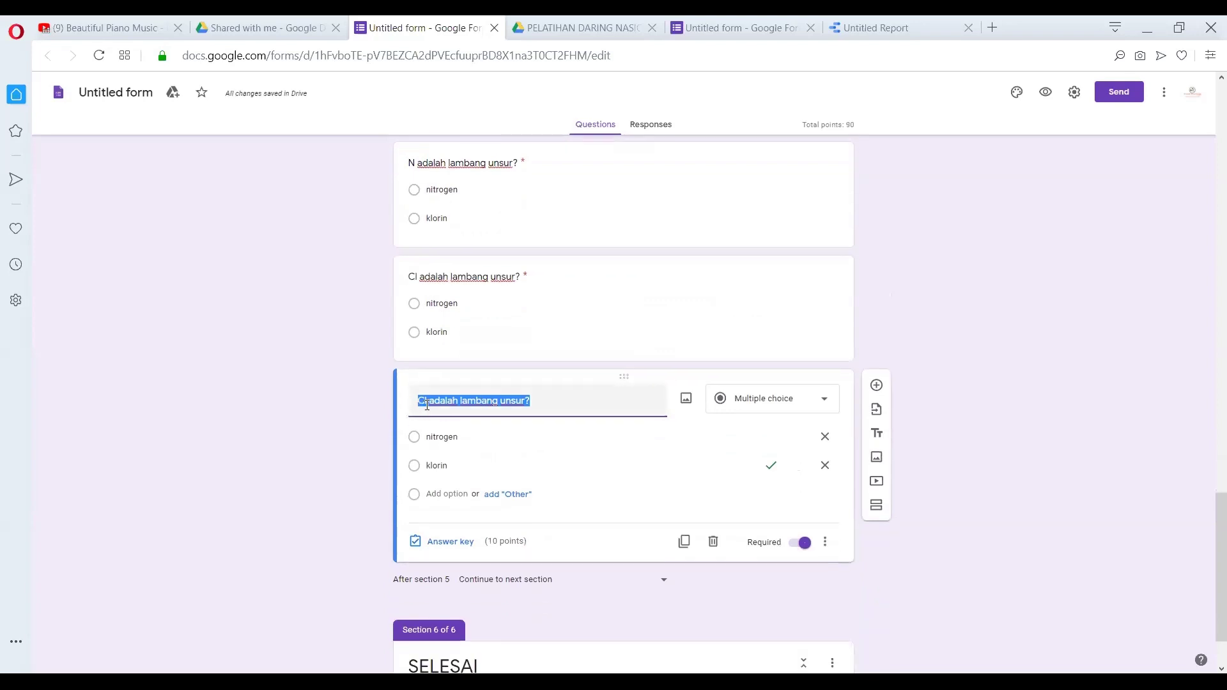
Retitle the copy 'S adalah lambang unsur?' and change its first option to belerang
{"action": "left_click", "coordinate": [419, 405]}
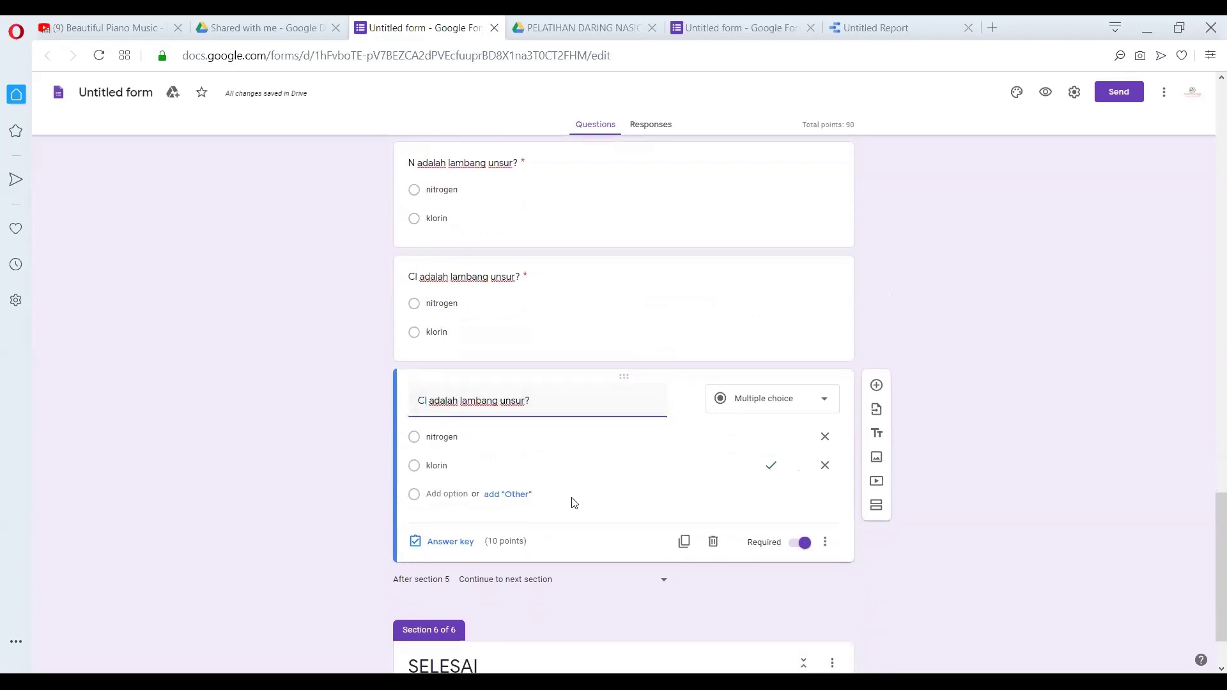
{"action": "key", "text": "Delete"}
{"action": "key", "text": "Delete"}
{"action": "key", "text": "Delete"}
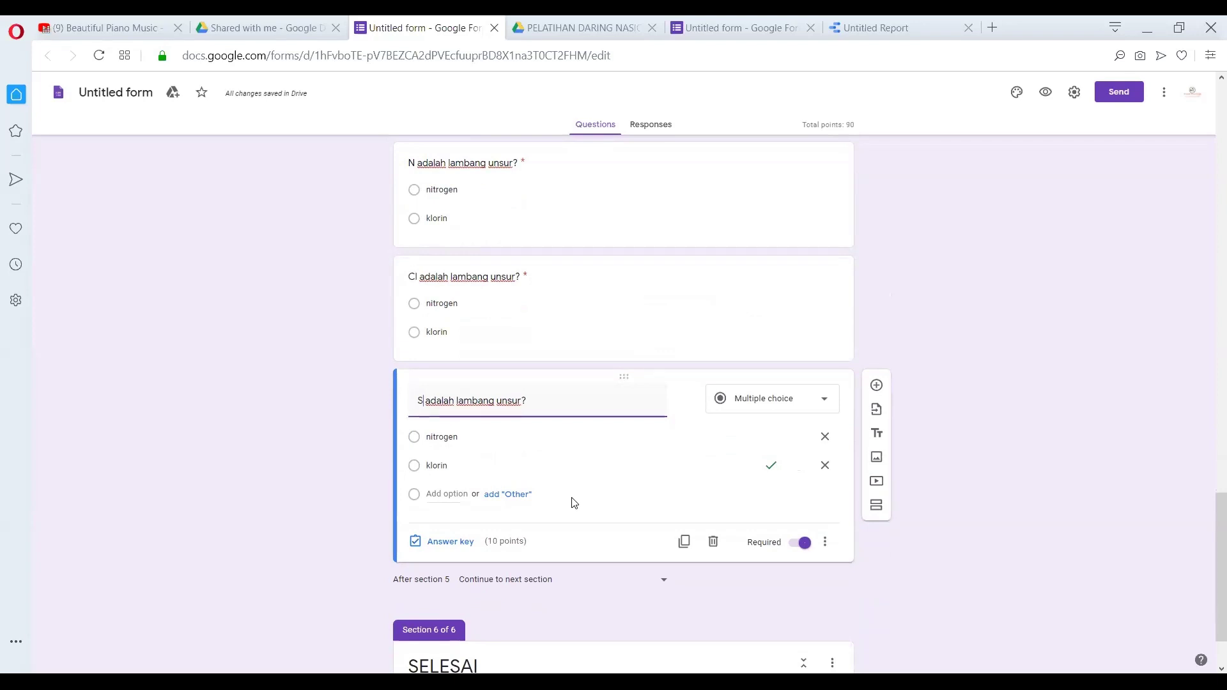
{"action": "type", "text": "S"}
{"action": "double_click", "coordinate": [455, 436]}
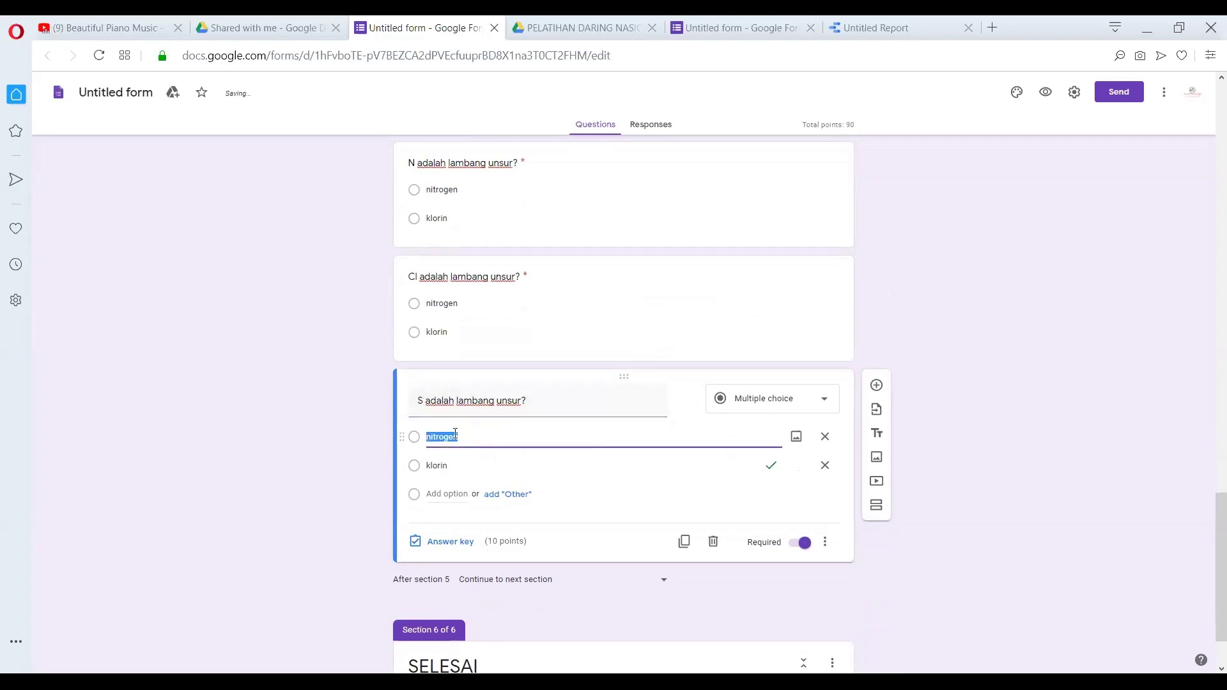
{"action": "type", "text": "belerang"}
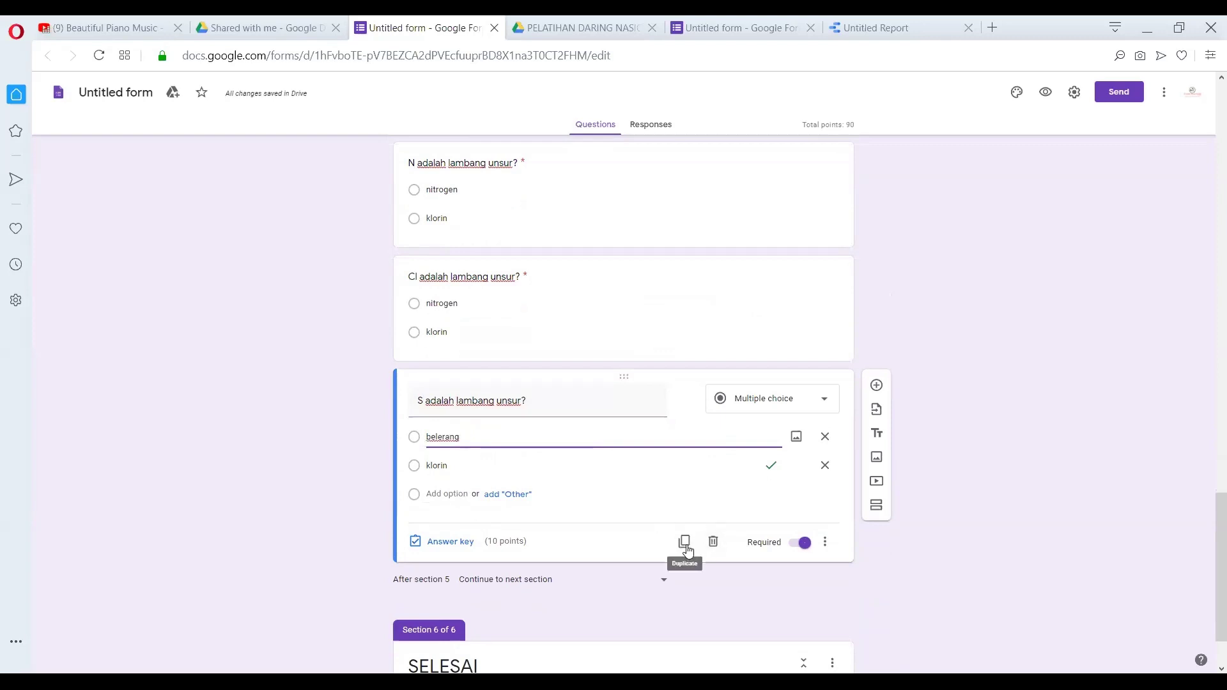
Duplicate the S question as 'K adalah lambang unsur?' with kalium as its first option
{"action": "left_click", "coordinate": [685, 543]}
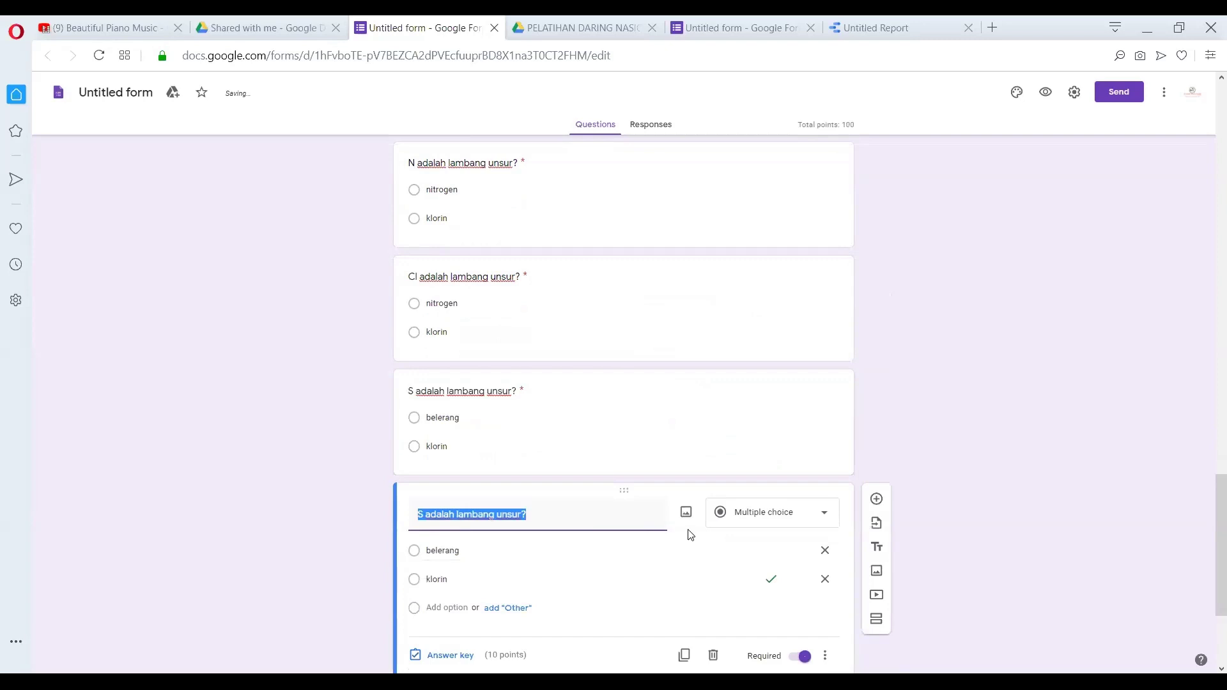
{"action": "scroll", "coordinate": [689, 530], "scroll_direction": "down", "scroll_amount": 3}
{"action": "scroll", "coordinate": [529, 284], "scroll_direction": "up", "scroll_amount": 6}
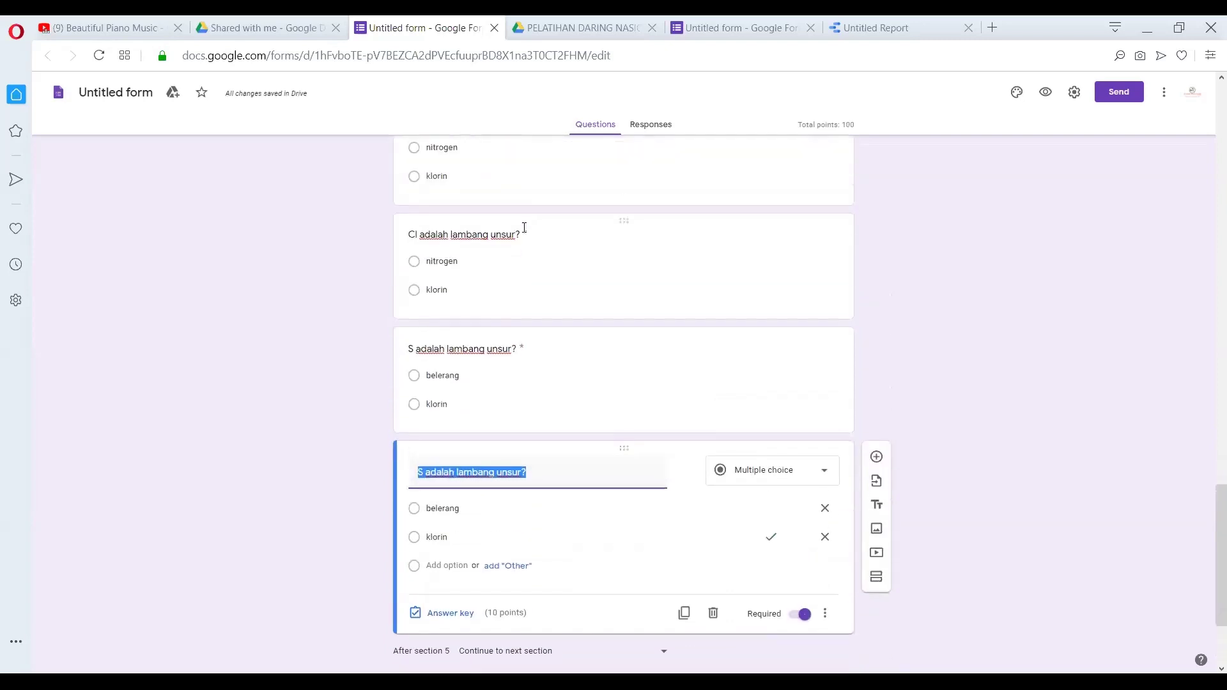
{"action": "scroll", "coordinate": [530, 283], "scroll_direction": "up", "scroll_amount": 1}
{"action": "scroll", "coordinate": [507, 507], "scroll_direction": "down", "scroll_amount": 2}
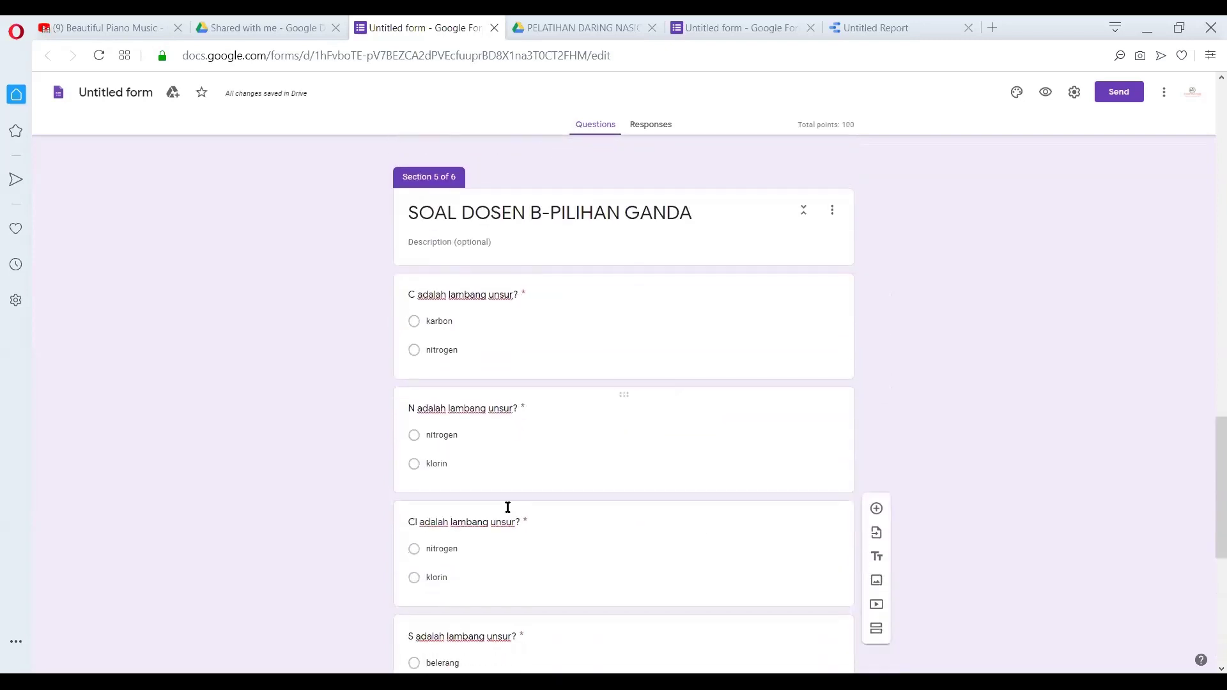
{"action": "scroll", "coordinate": [506, 528], "scroll_direction": "down", "scroll_amount": 4}
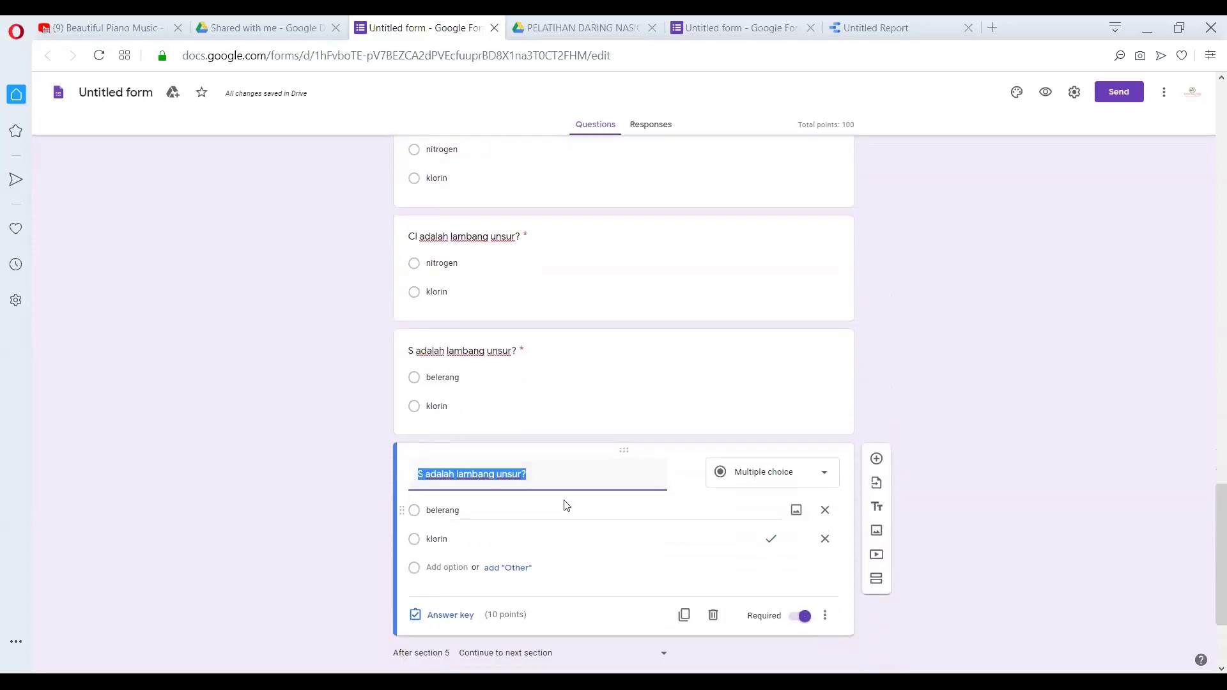
{"action": "left_click", "coordinate": [426, 453]}
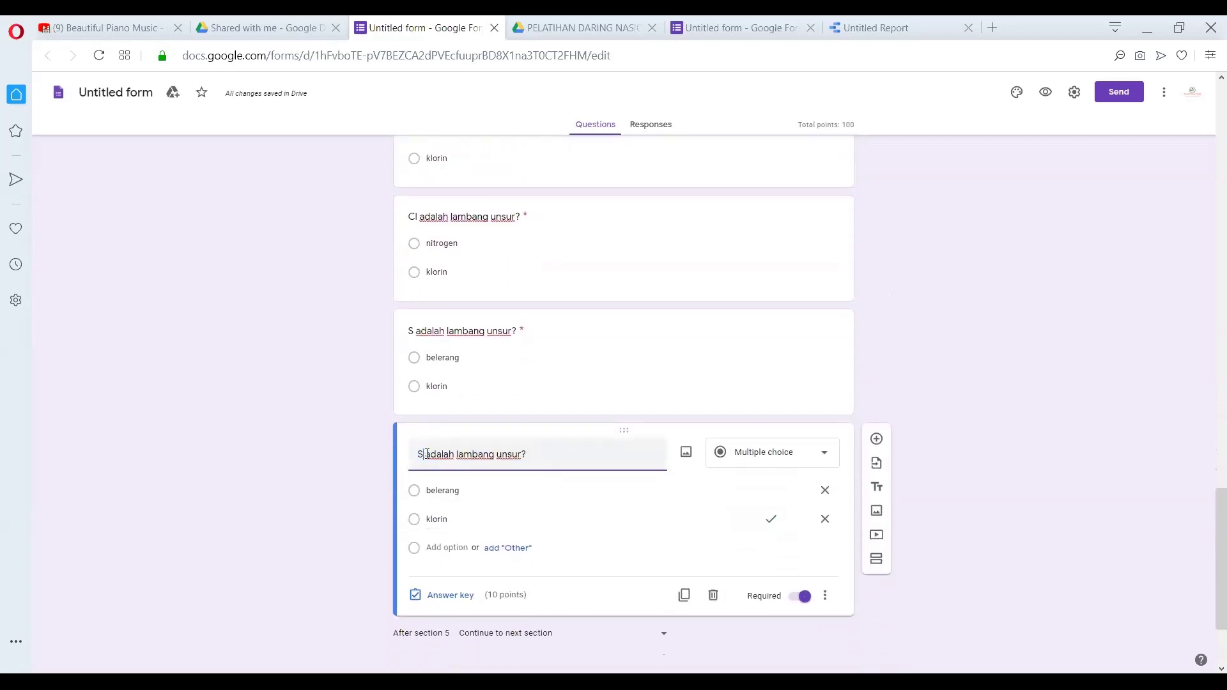
{"action": "scroll", "coordinate": [469, 433], "scroll_direction": "up", "scroll_amount": 2}
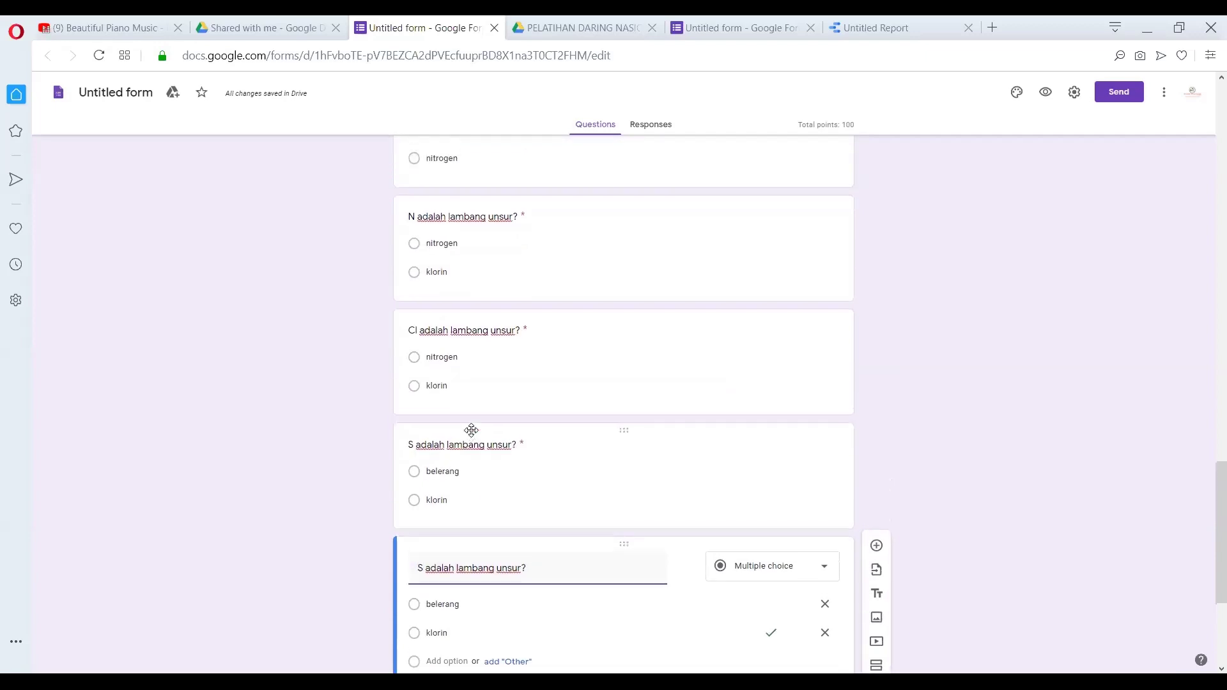
{"action": "scroll", "coordinate": [471, 430], "scroll_direction": "down", "scroll_amount": 2}
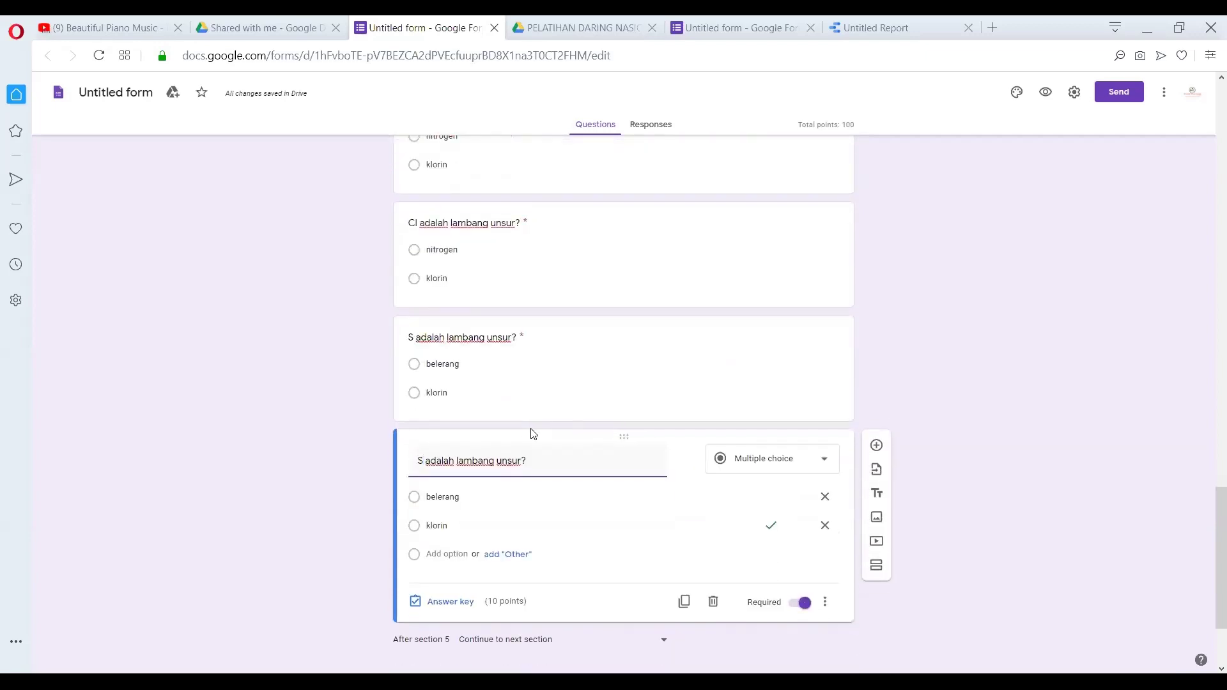
{"action": "key", "text": "BackSpace"}
{"action": "type", "text": "K"}
{"action": "double_click", "coordinate": [458, 498]}
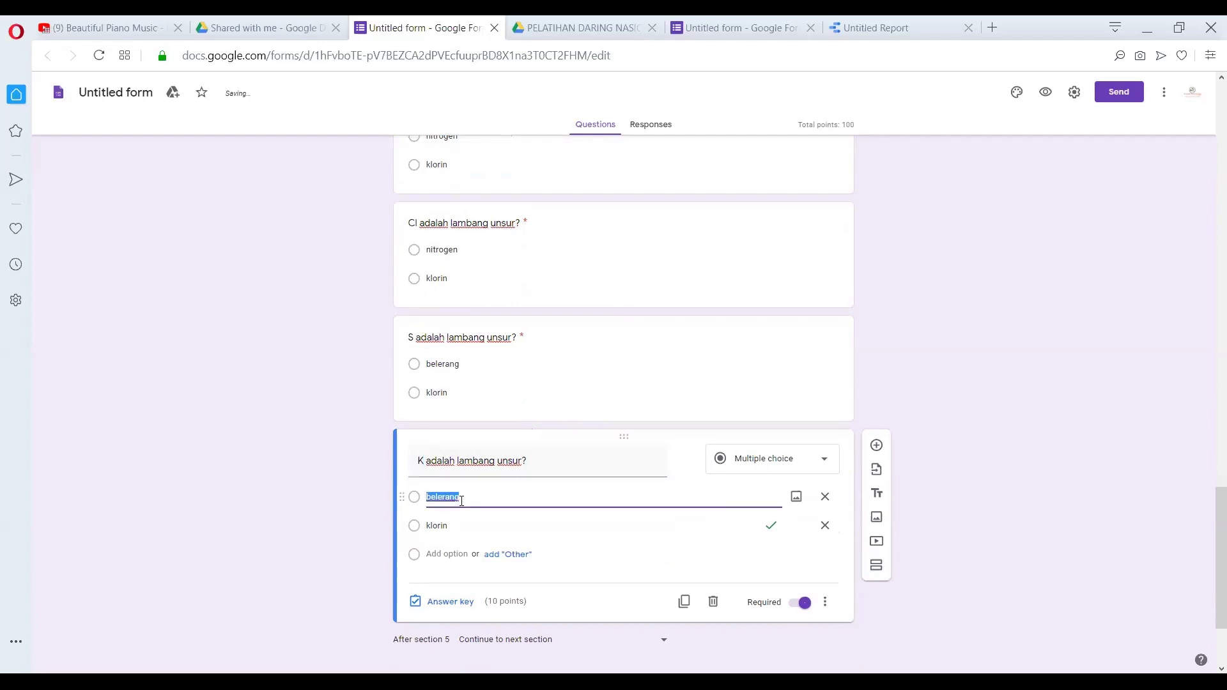
{"action": "type", "text": "kalium"}
{"action": "left_click", "coordinate": [688, 43]}
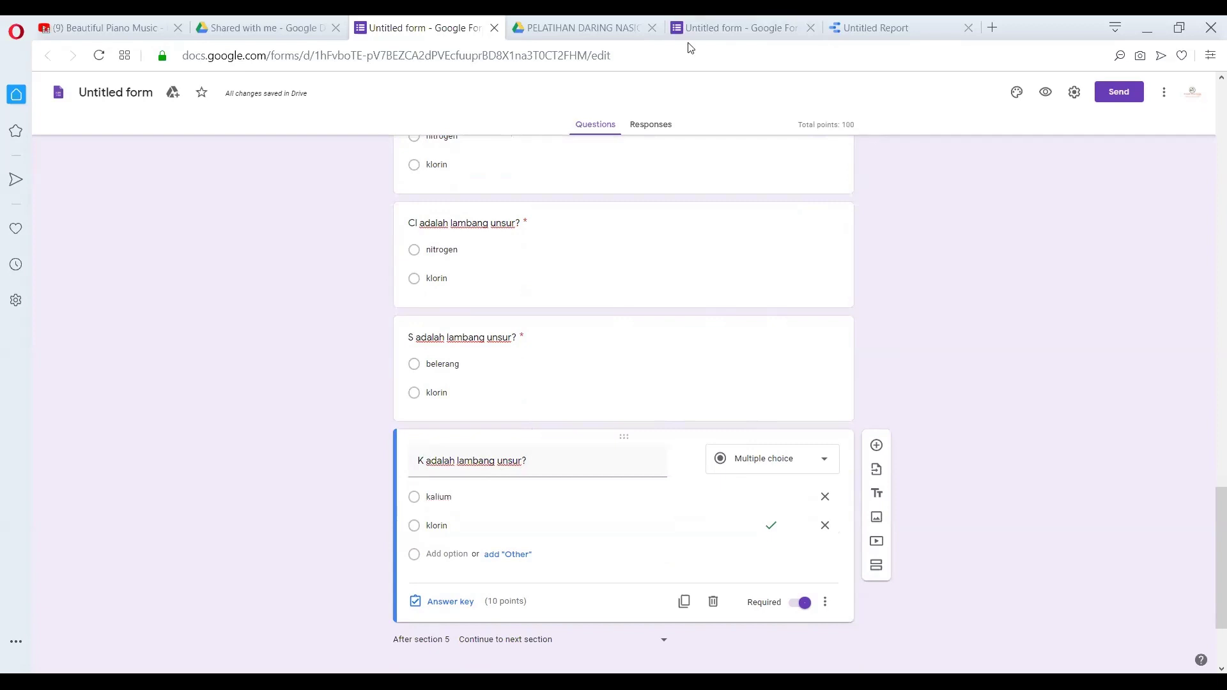
{"action": "mouse_move", "coordinate": [889, 122]}
{"action": "left_mouse_down"}
{"action": "mouse_move", "coordinate": [799, 107]}
{"action": "mouse_move", "coordinate": [869, 157]}
{"action": "mouse_move", "coordinate": [886, 130]}
{"action": "left_mouse_up"}
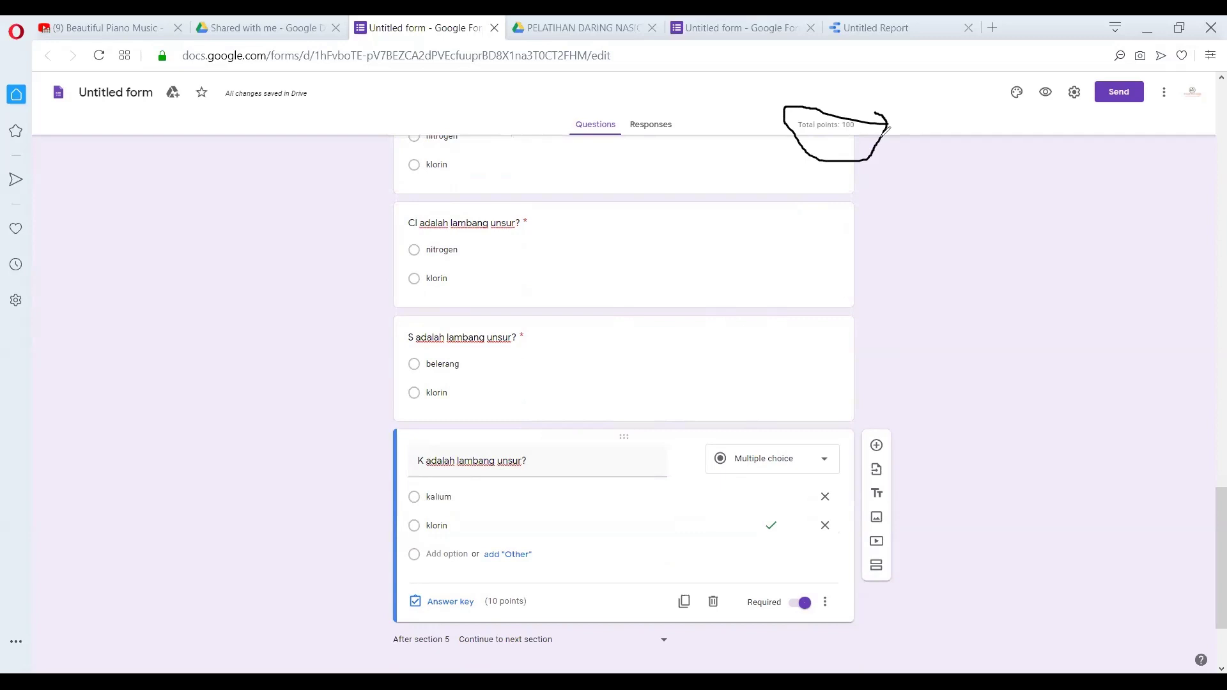
{"action": "key", "text": "Escape"}
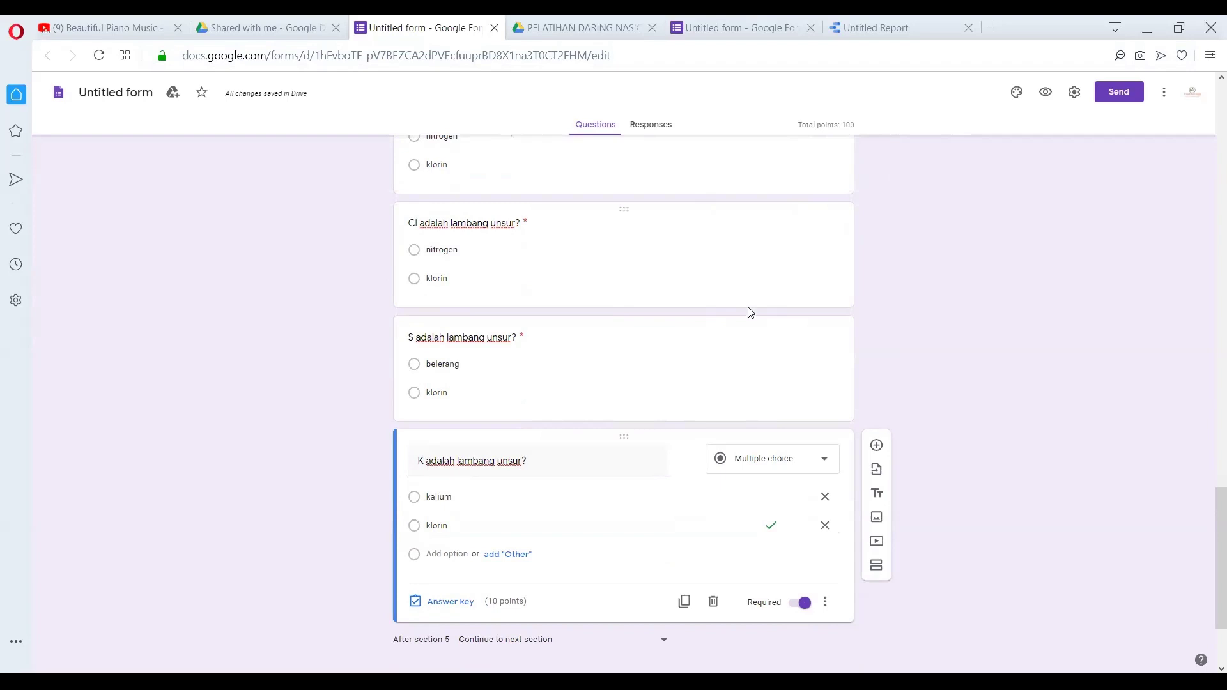
{"action": "scroll", "coordinate": [895, 282], "scroll_direction": "up", "scroll_amount": 10}
{"action": "scroll", "coordinate": [920, 262], "scroll_direction": "up", "scroll_amount": 2}
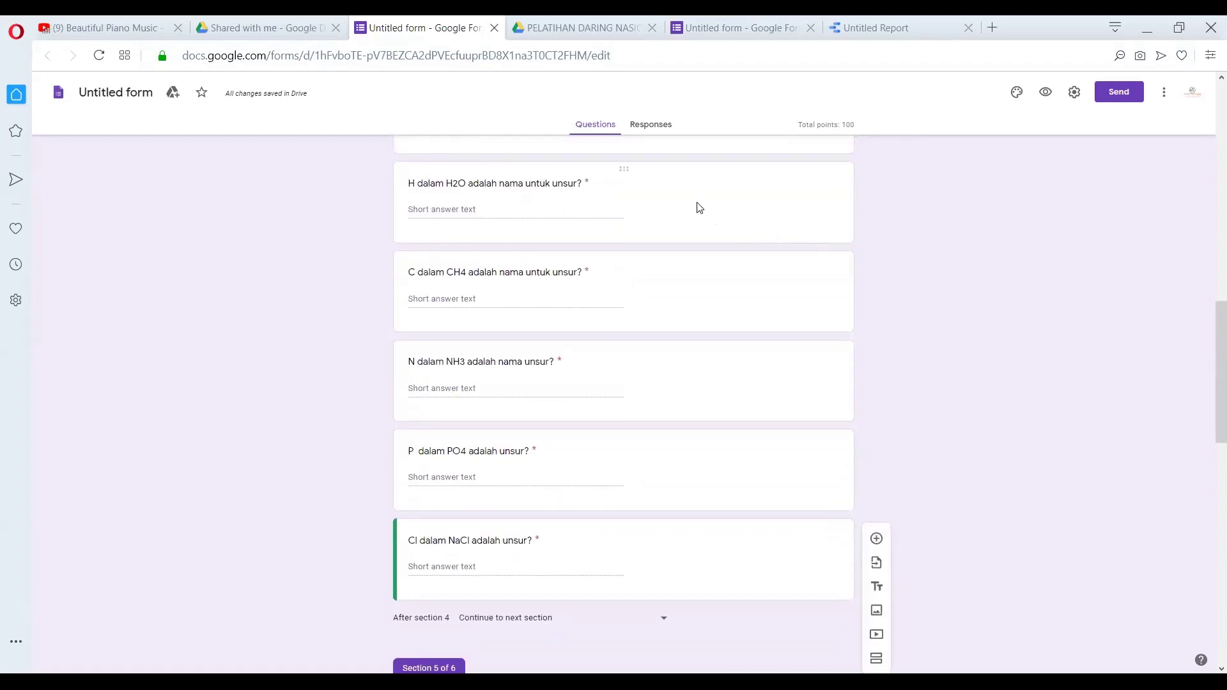
In the other copy of the form, dismiss the account popup and check the S and K klorin options
{"action": "left_click", "coordinate": [718, 25]}
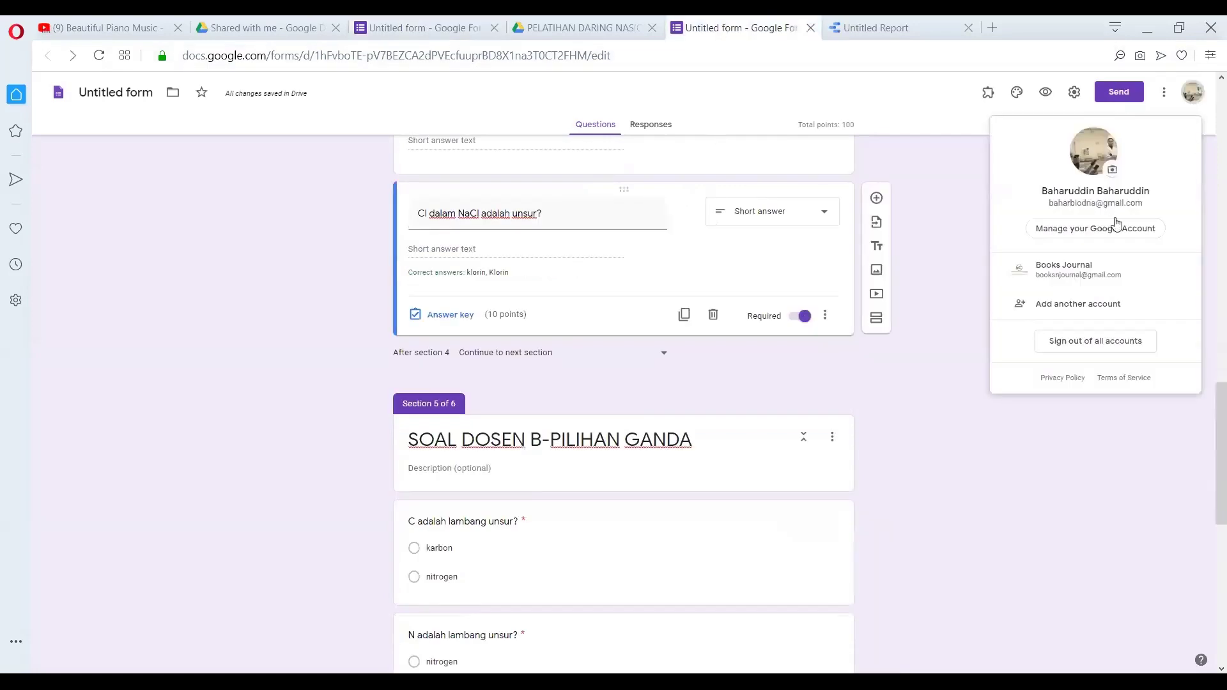
{"action": "left_click", "coordinate": [1043, 499]}
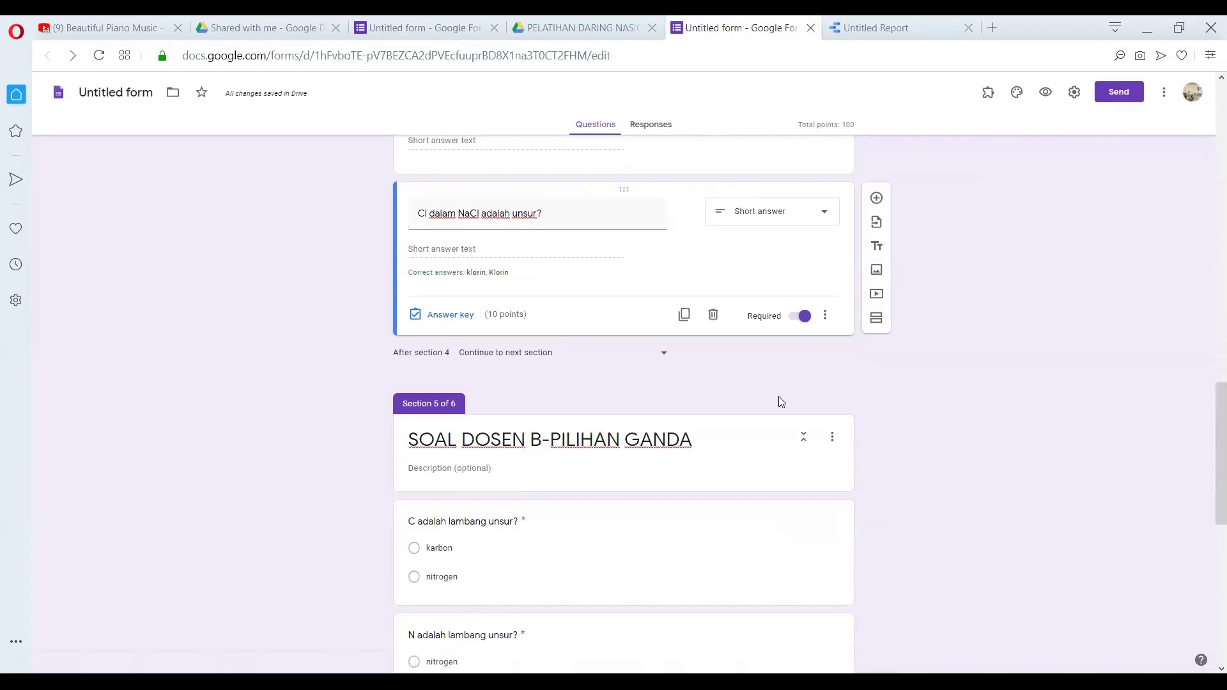
{"action": "scroll", "coordinate": [613, 492], "scroll_direction": "down", "scroll_amount": 5}
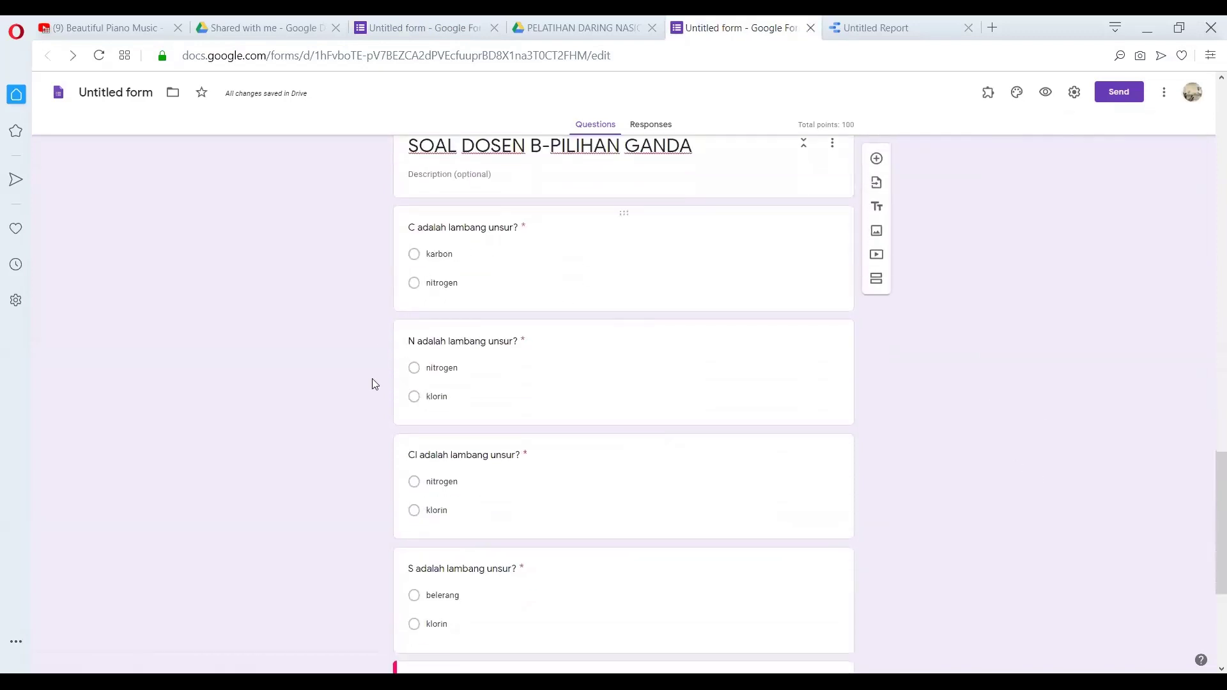
{"action": "scroll", "coordinate": [474, 545], "scroll_direction": "down", "scroll_amount": 3}
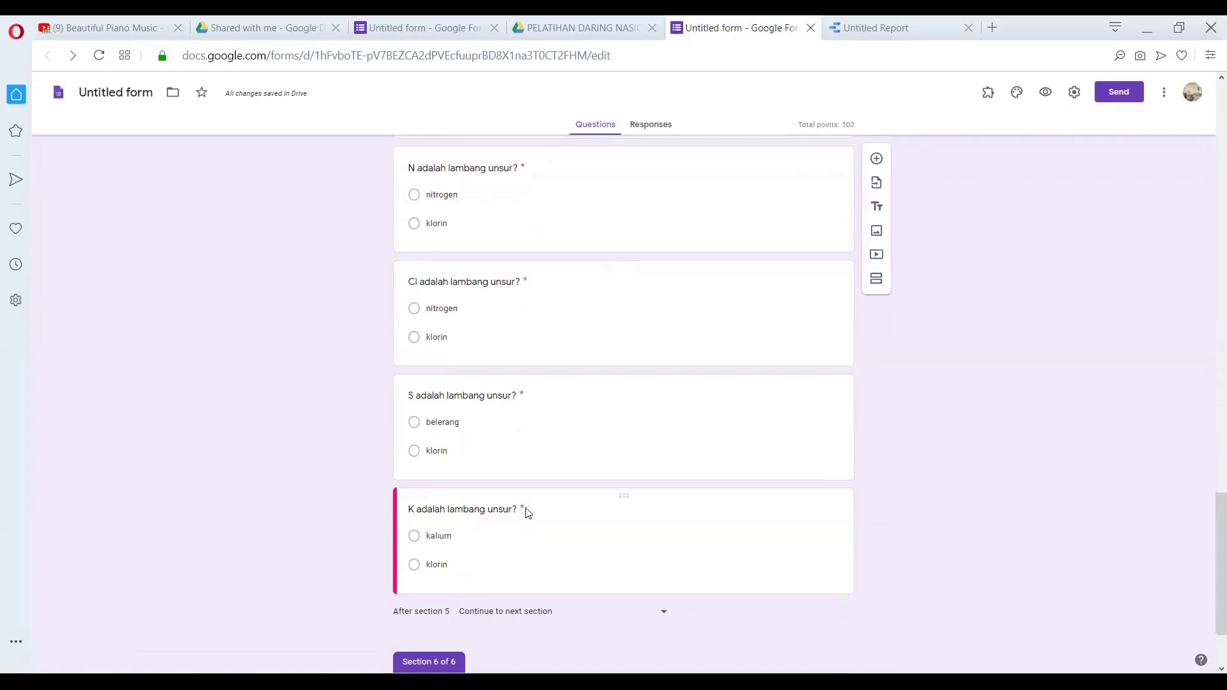
{"action": "scroll", "coordinate": [521, 495], "scroll_direction": "down", "scroll_amount": 2}
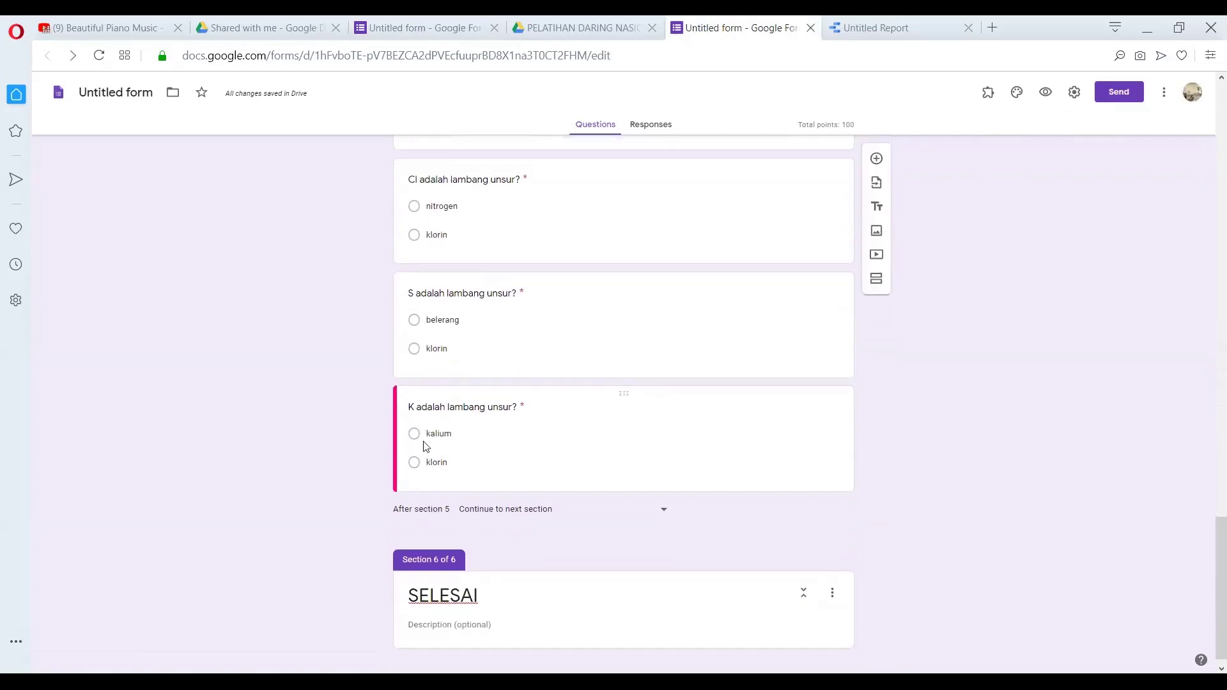
{"action": "left_click", "coordinate": [368, 437]}
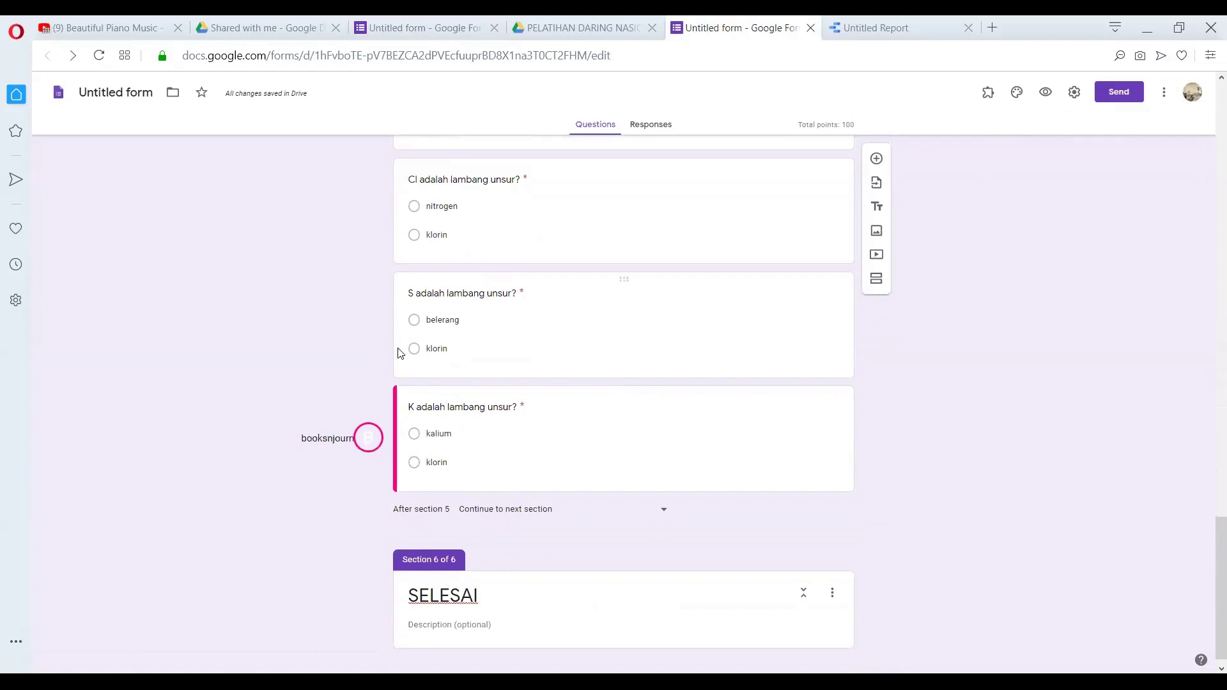
{"action": "left_click", "coordinate": [474, 341]}
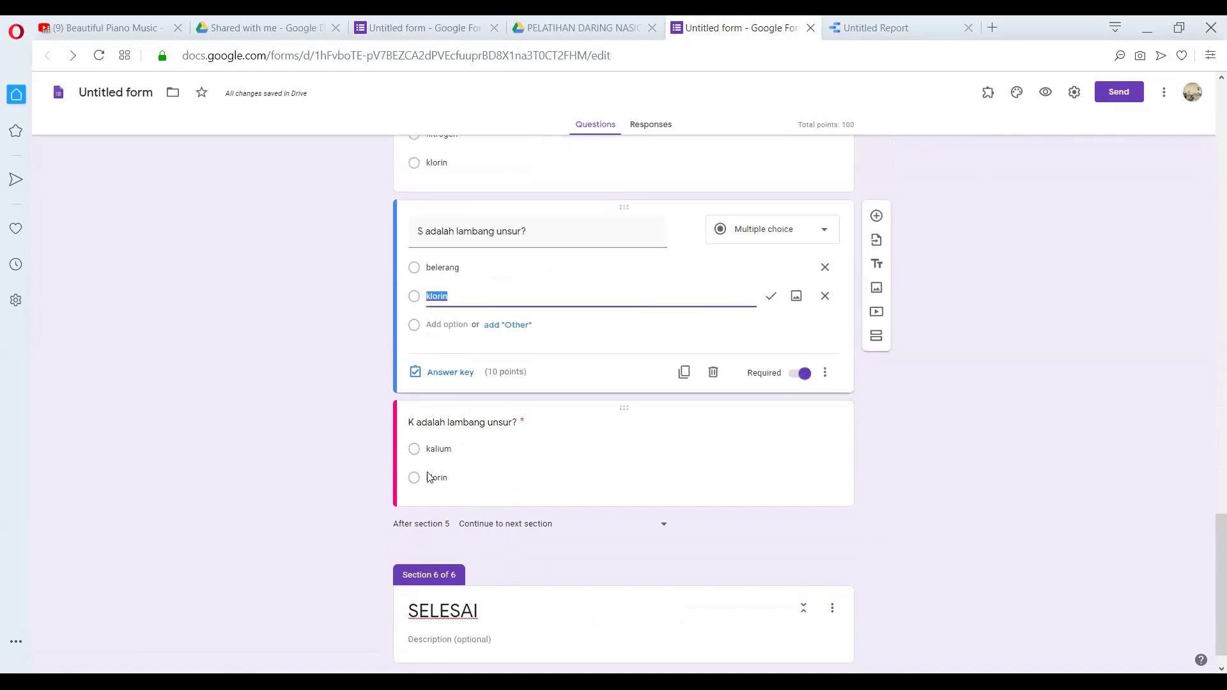
{"action": "left_click", "coordinate": [475, 475]}
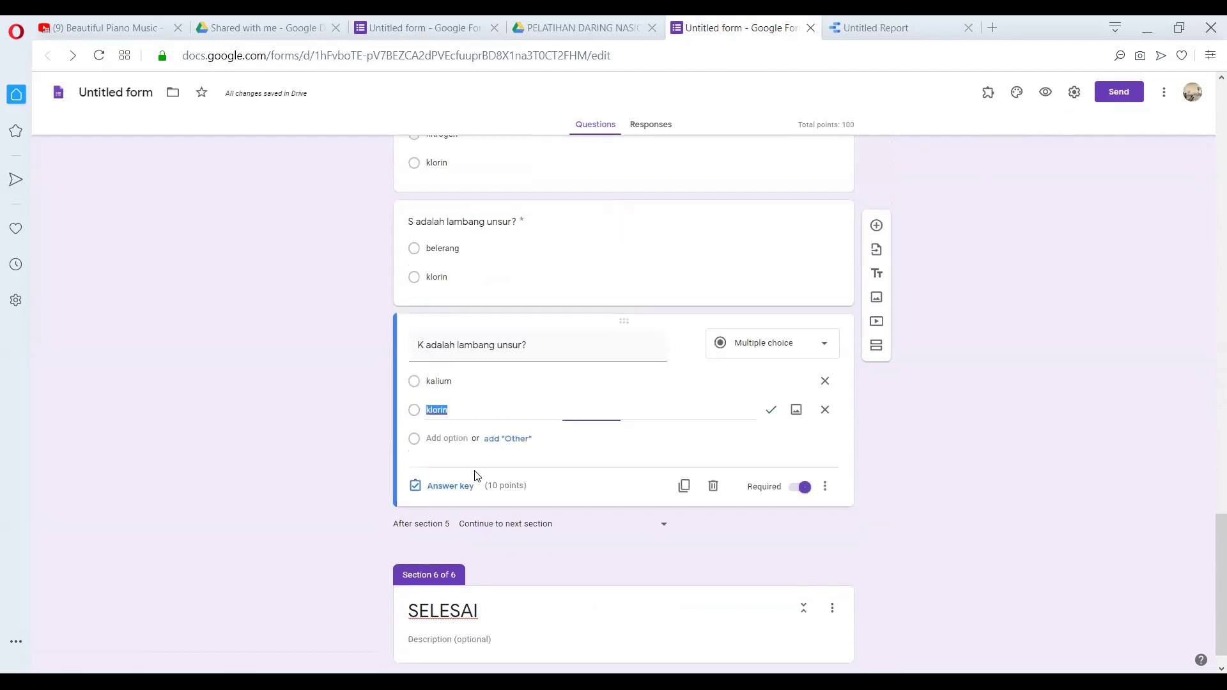
{"action": "left_click", "coordinate": [824, 554]}
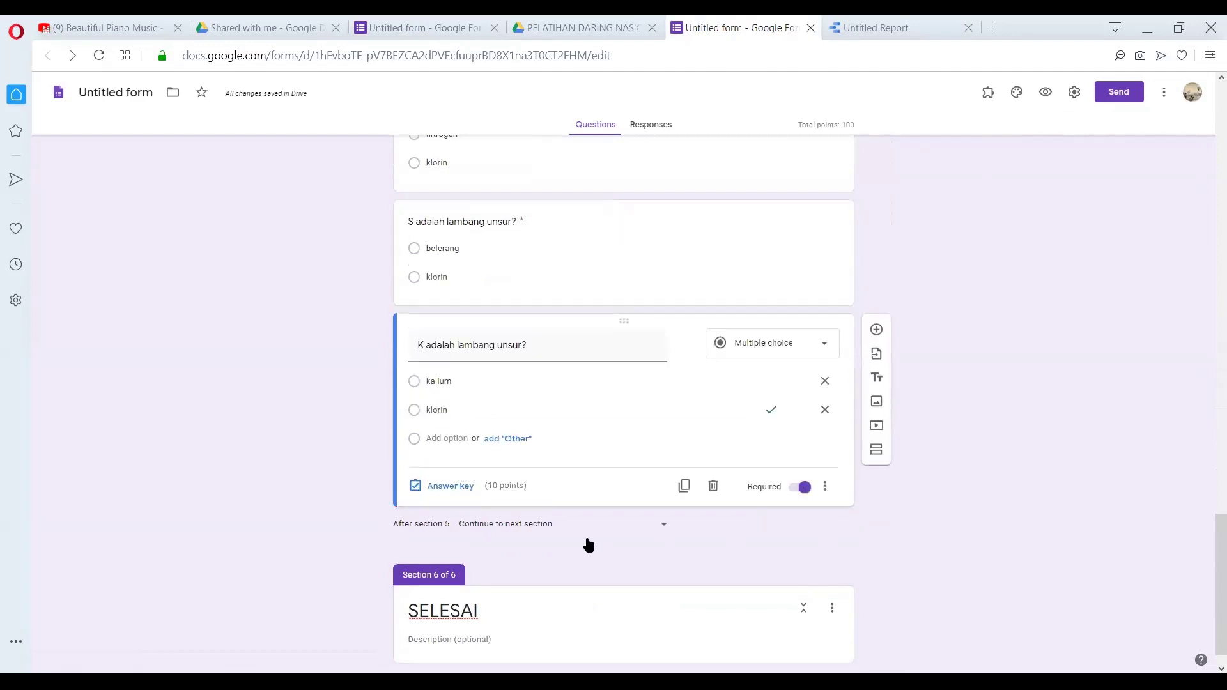
Append a '?' to the K question title, making it 'K adalah lambang unsur??'
{"action": "left_click", "coordinate": [415, 27]}
{"action": "scroll", "coordinate": [466, 557], "scroll_direction": "down", "scroll_amount": 10}
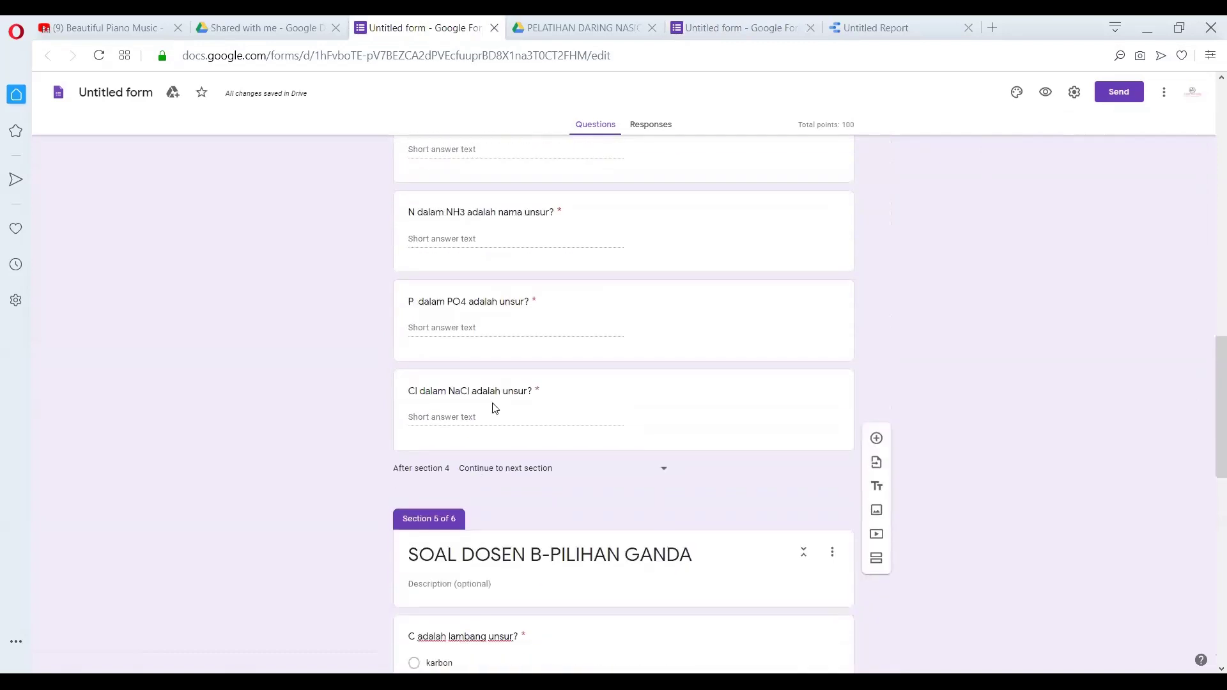
{"action": "scroll", "coordinate": [508, 515], "scroll_direction": "down", "scroll_amount": 3}
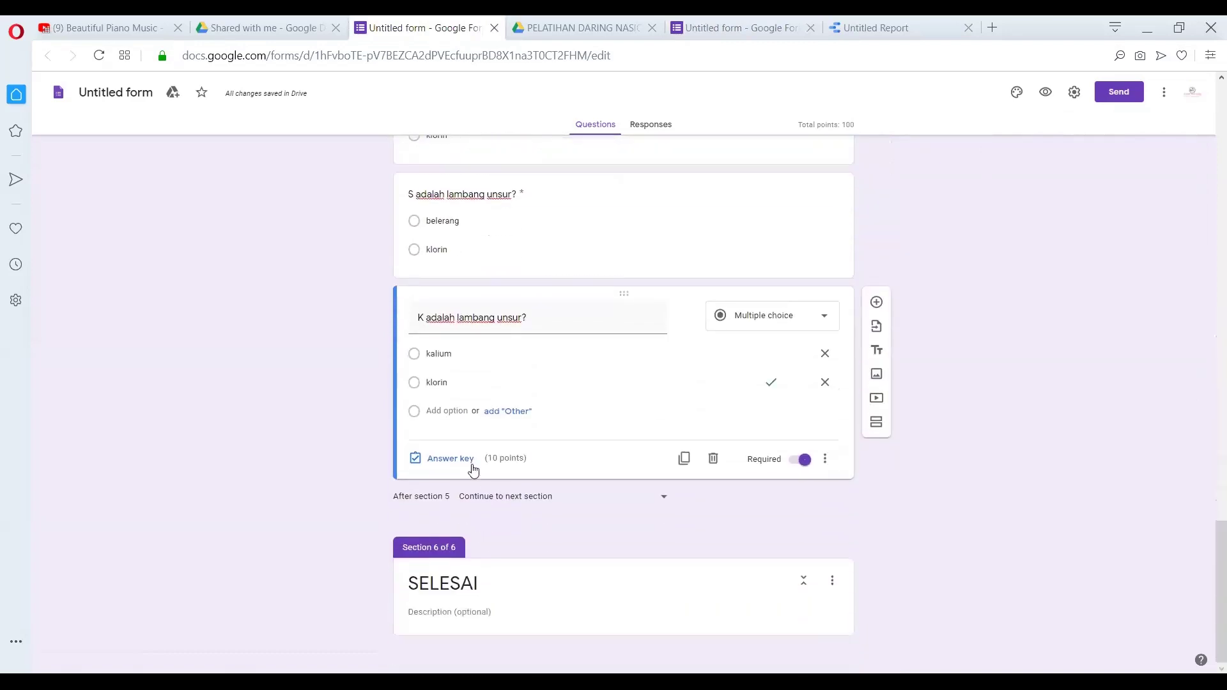
{"action": "left_click", "coordinate": [495, 362]}
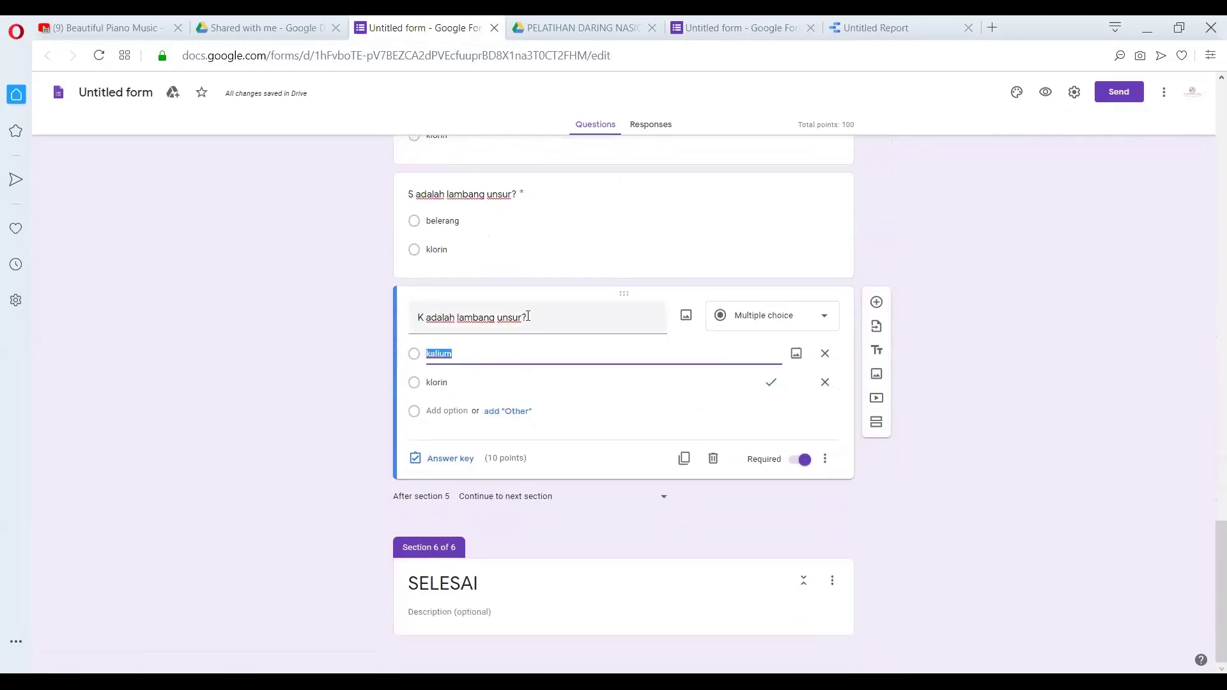
{"action": "left_click", "coordinate": [529, 317]}
{"action": "left_click", "coordinate": [529, 314]}
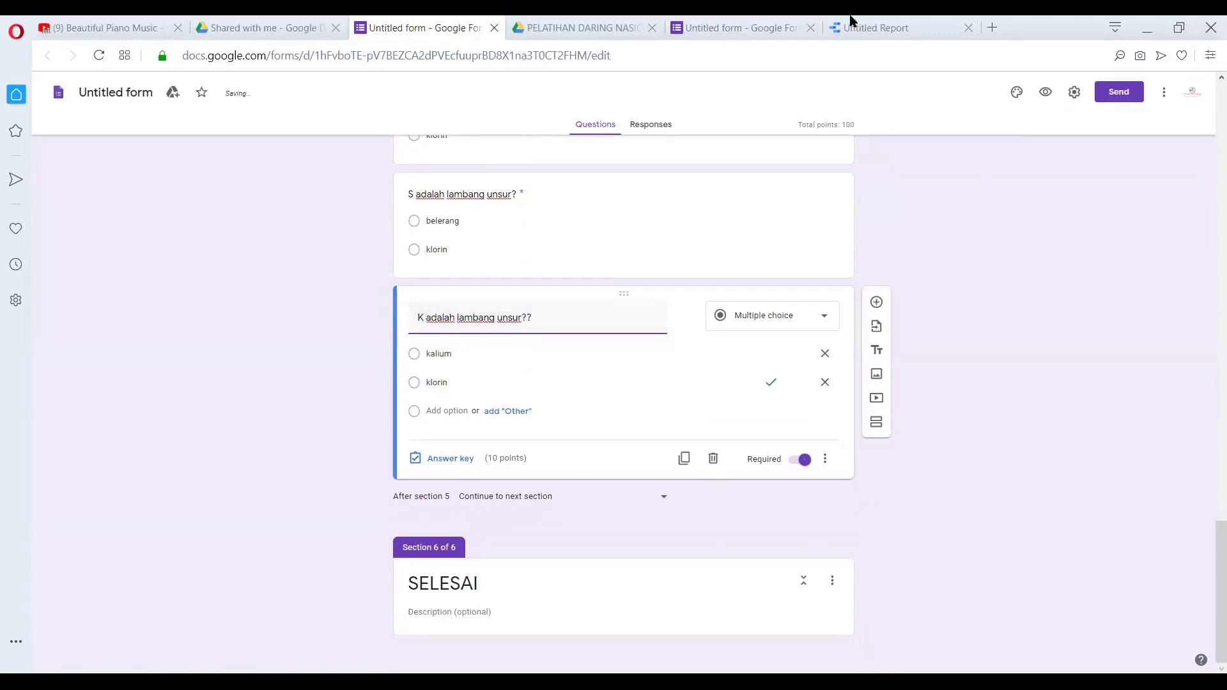
{"action": "left_click", "coordinate": [751, 21]}
{"action": "type", "text": "?"}
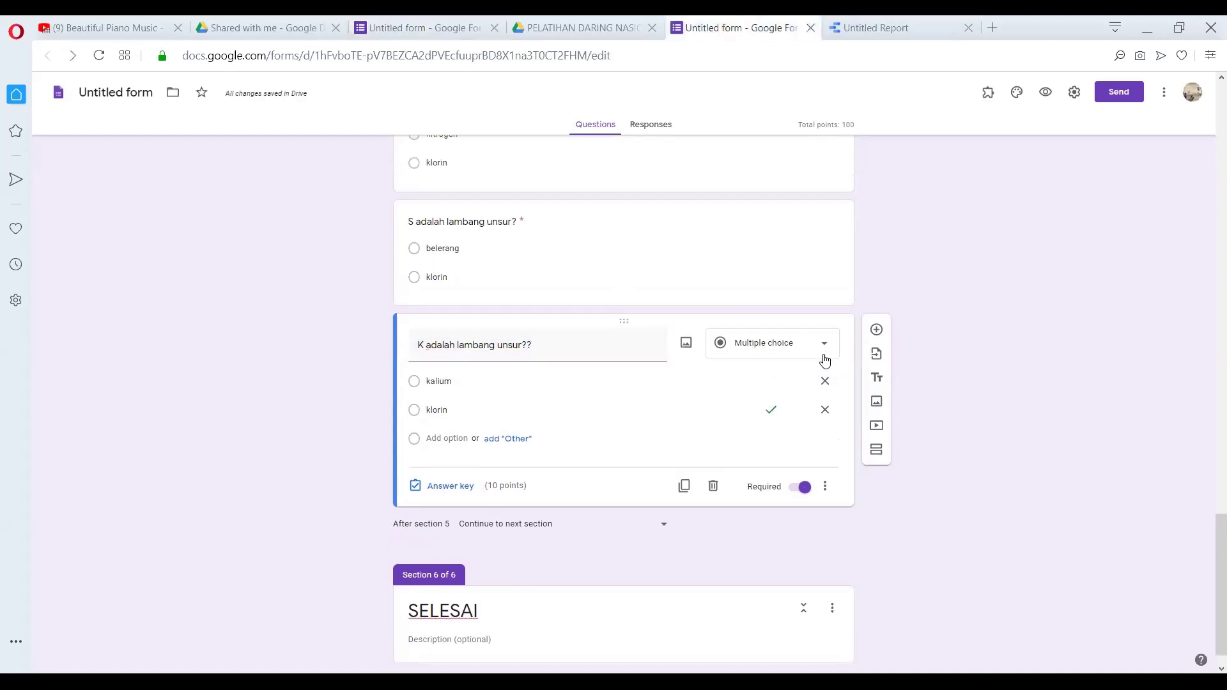
Reload the other copy of the form to show the updated K question
{"action": "scroll", "coordinate": [822, 363], "scroll_direction": "down", "scroll_amount": 1}
{"action": "scroll", "coordinate": [896, 317], "scroll_direction": "up", "scroll_amount": 20}
{"action": "scroll", "coordinate": [898, 321], "scroll_direction": "down", "scroll_amount": 16}
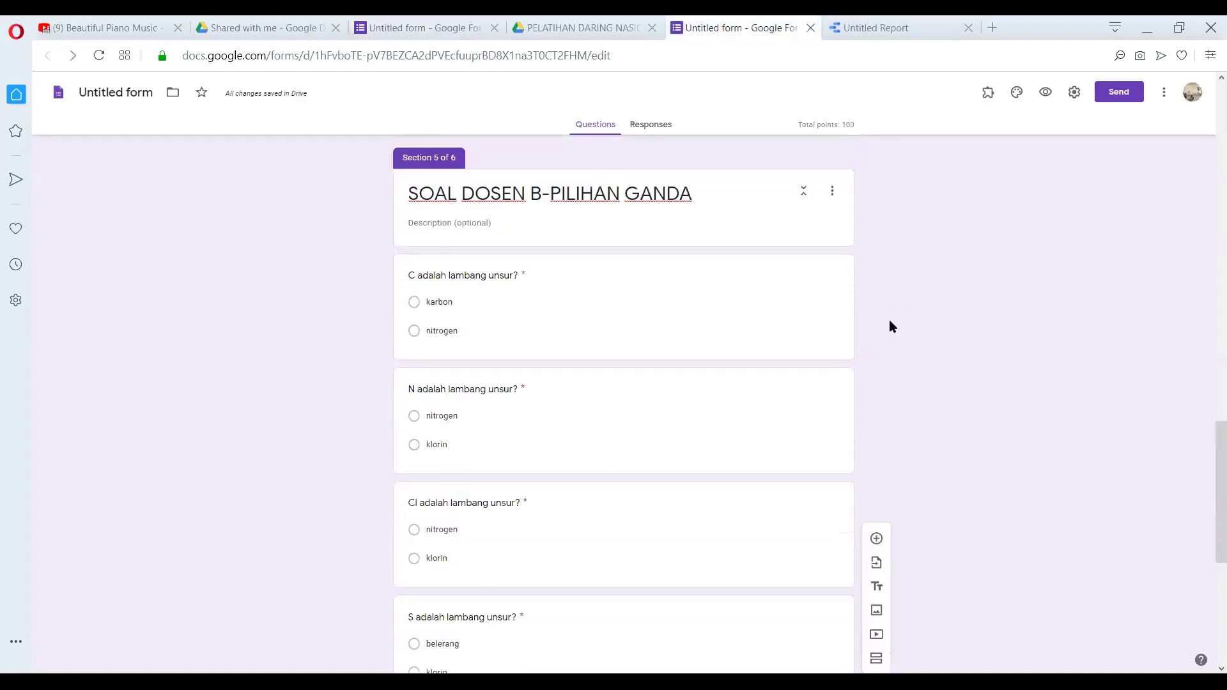
{"action": "scroll", "coordinate": [888, 320], "scroll_direction": "down", "scroll_amount": 6}
{"action": "left_click", "coordinate": [409, 26]}
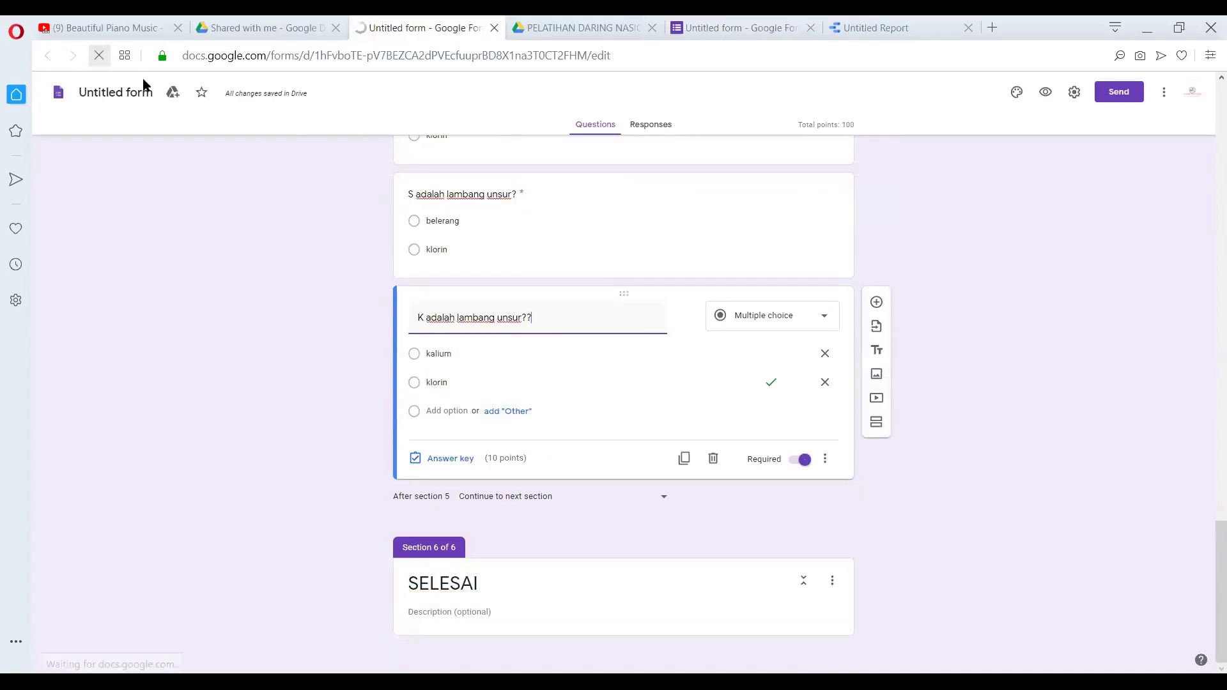
{"action": "left_click", "coordinate": [99, 55]}
{"action": "scroll", "coordinate": [625, 485], "scroll_direction": "down", "scroll_amount": 15}
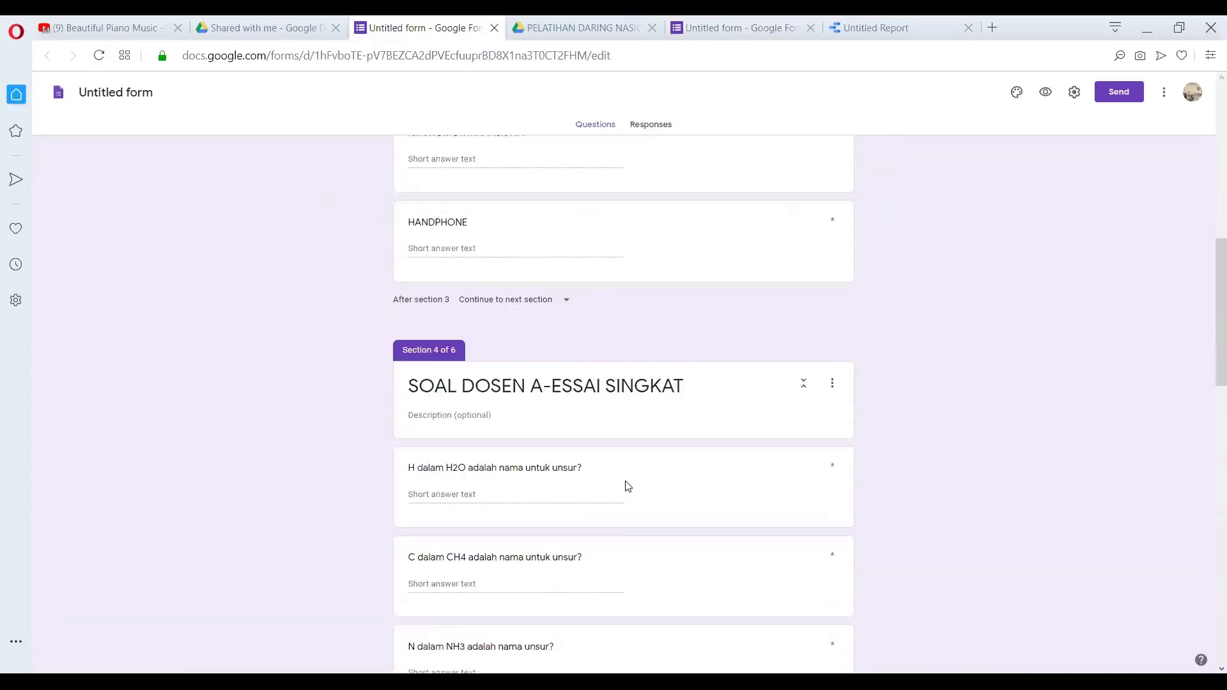
{"action": "scroll", "coordinate": [542, 477], "scroll_direction": "down", "scroll_amount": 15}
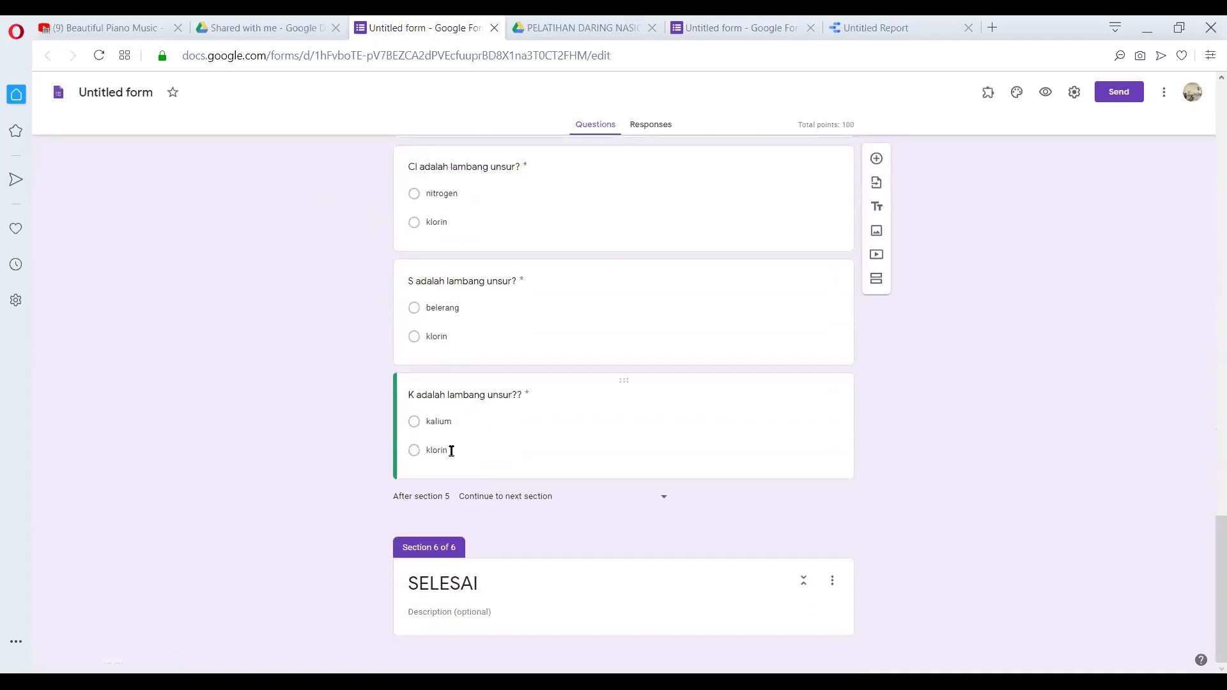
Add nitrogen as a third option on the K question and edit its title
{"action": "left_click", "coordinate": [452, 451]}
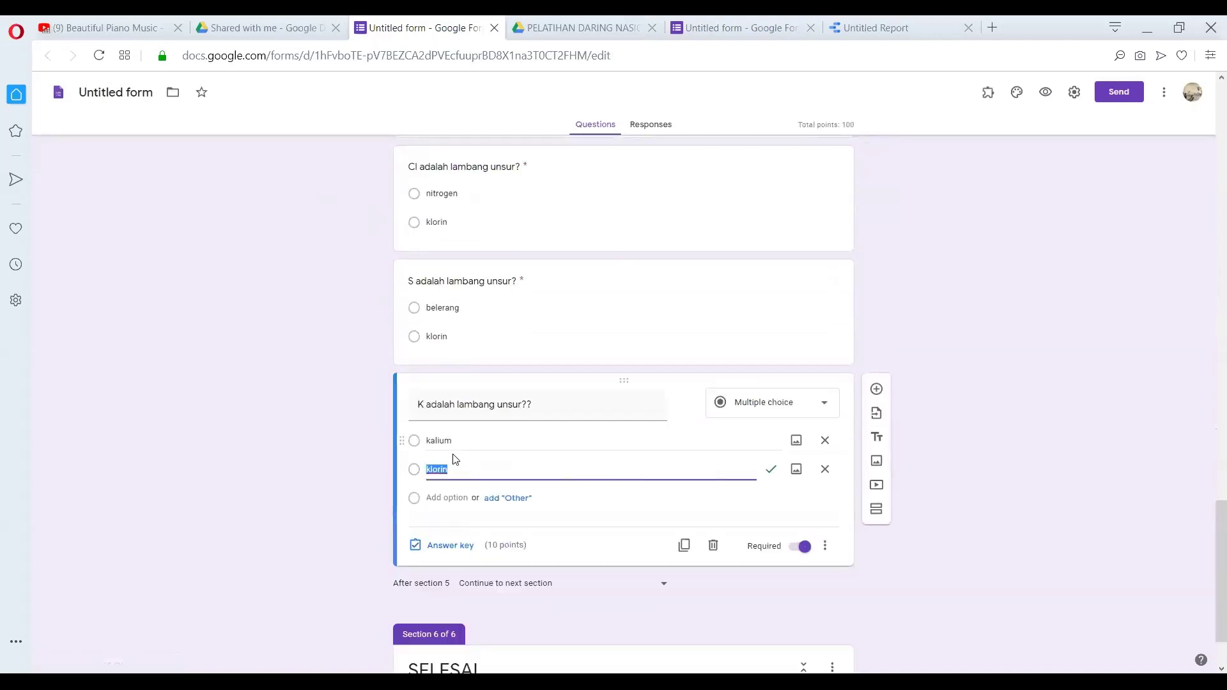
{"action": "left_click", "coordinate": [455, 498]}
{"action": "type", "text": "nitr"}
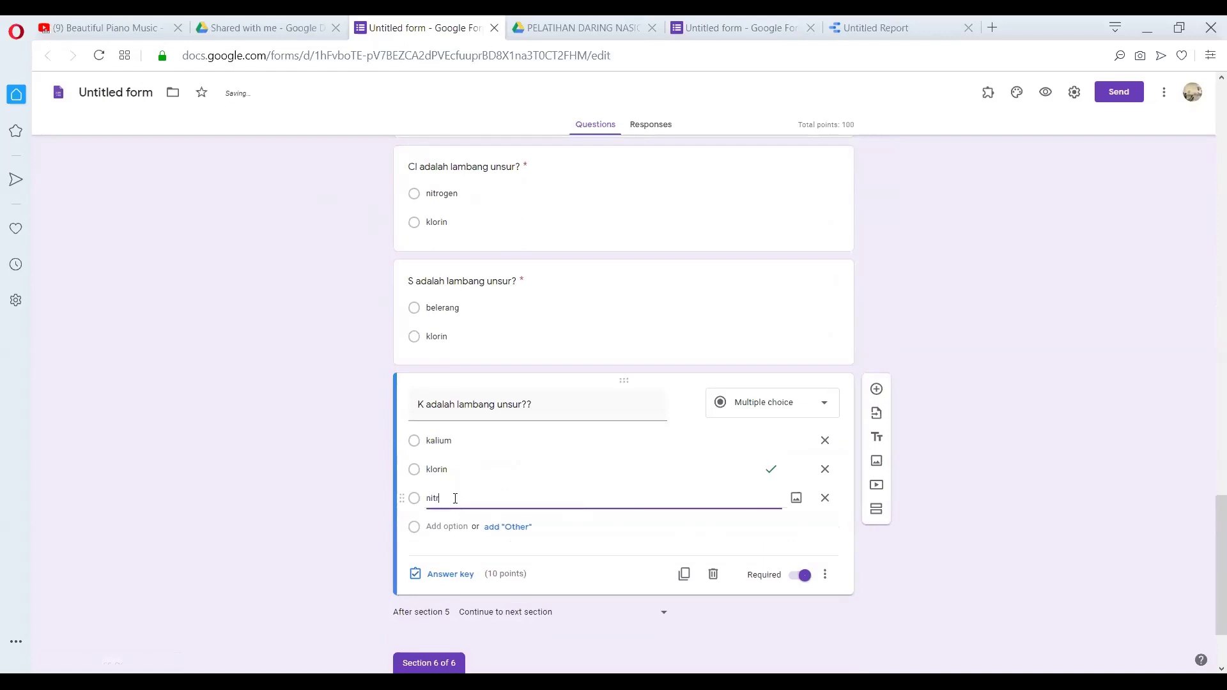
{"action": "type", "text": "ogen"}
{"action": "left_click", "coordinate": [551, 406]}
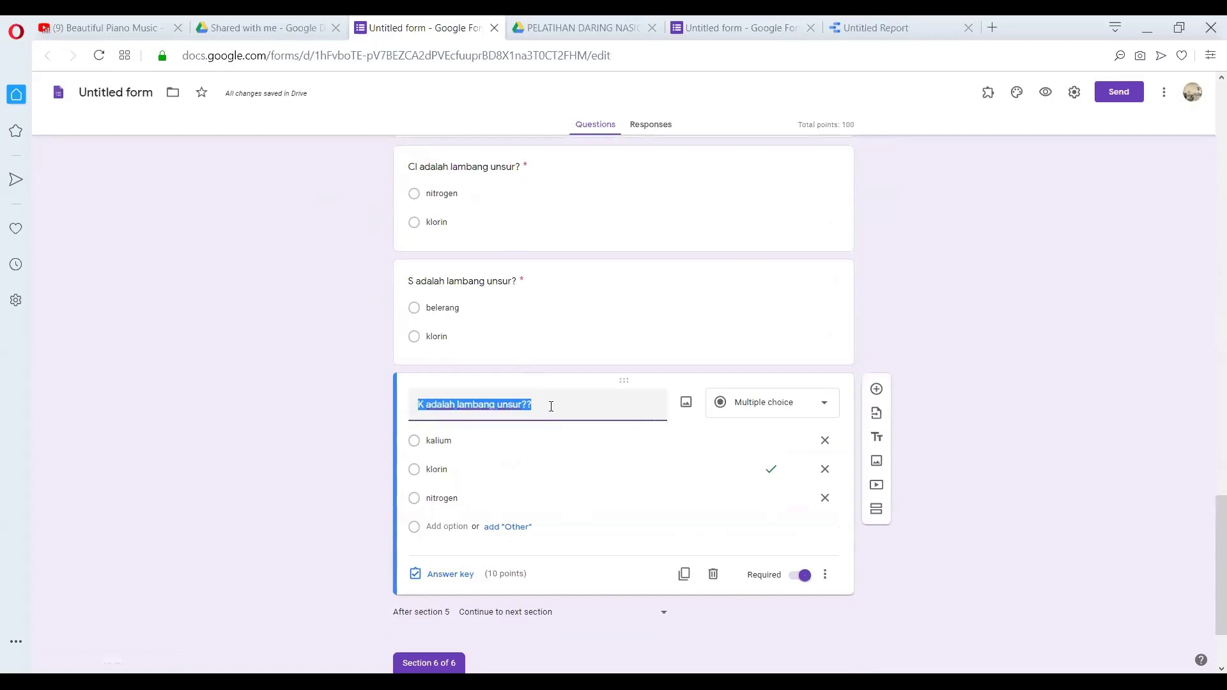
{"action": "left_click", "coordinate": [557, 405]}
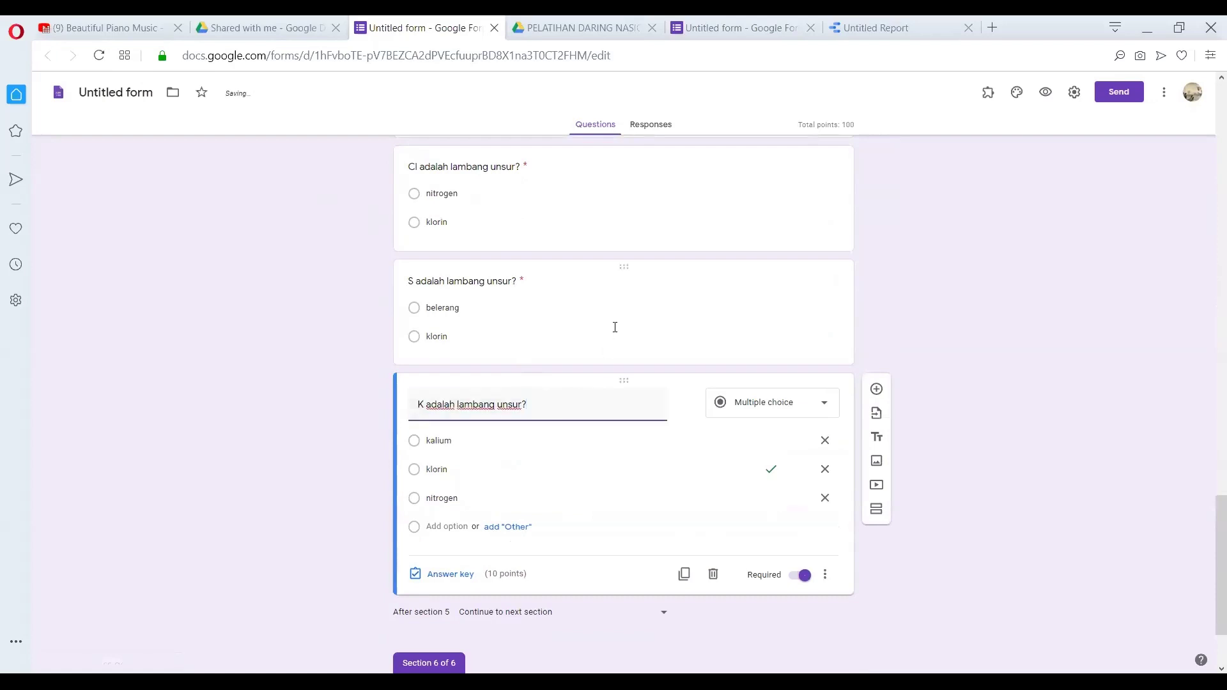
{"action": "left_click", "coordinate": [709, 25]}
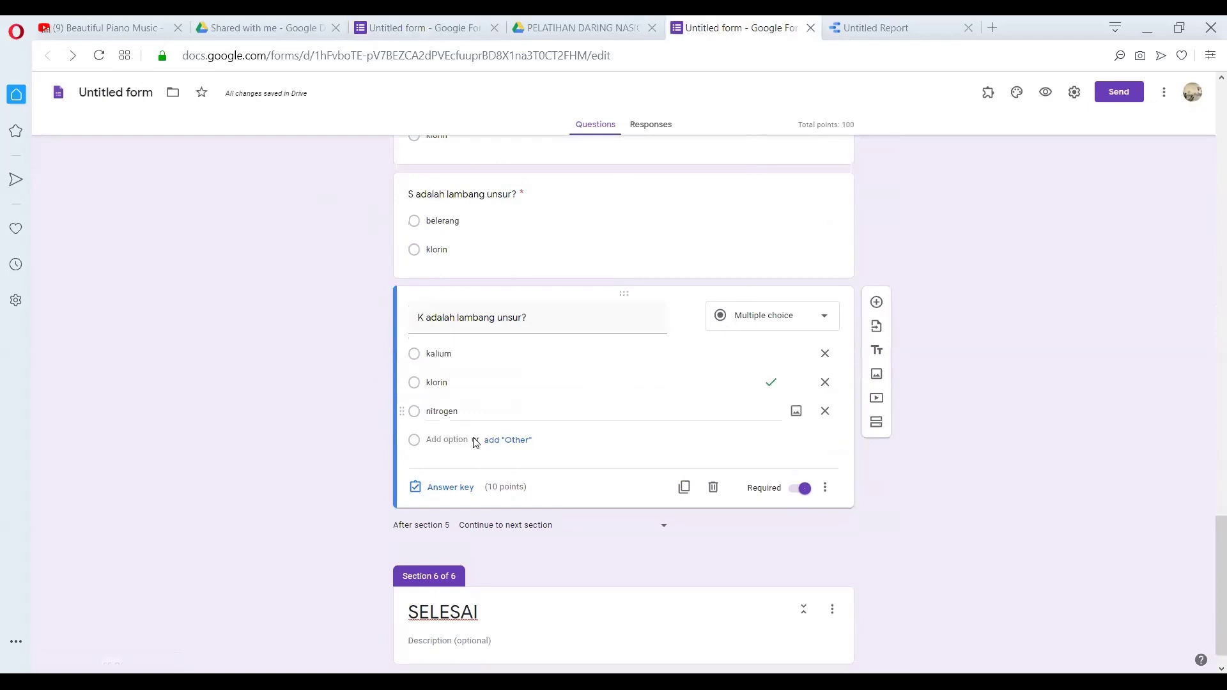
{"action": "left_click_drag", "start_coordinate": [1208, 613], "coordinate": [1208, 593]}
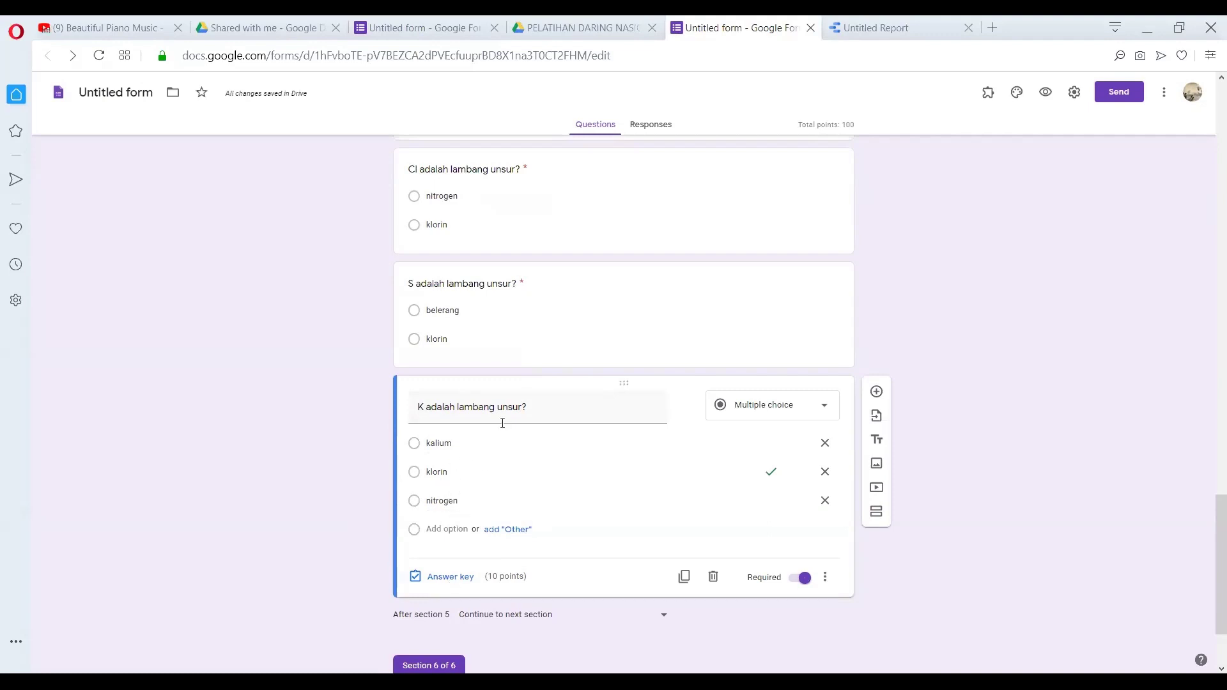
{"action": "left_click", "coordinate": [490, 19]}
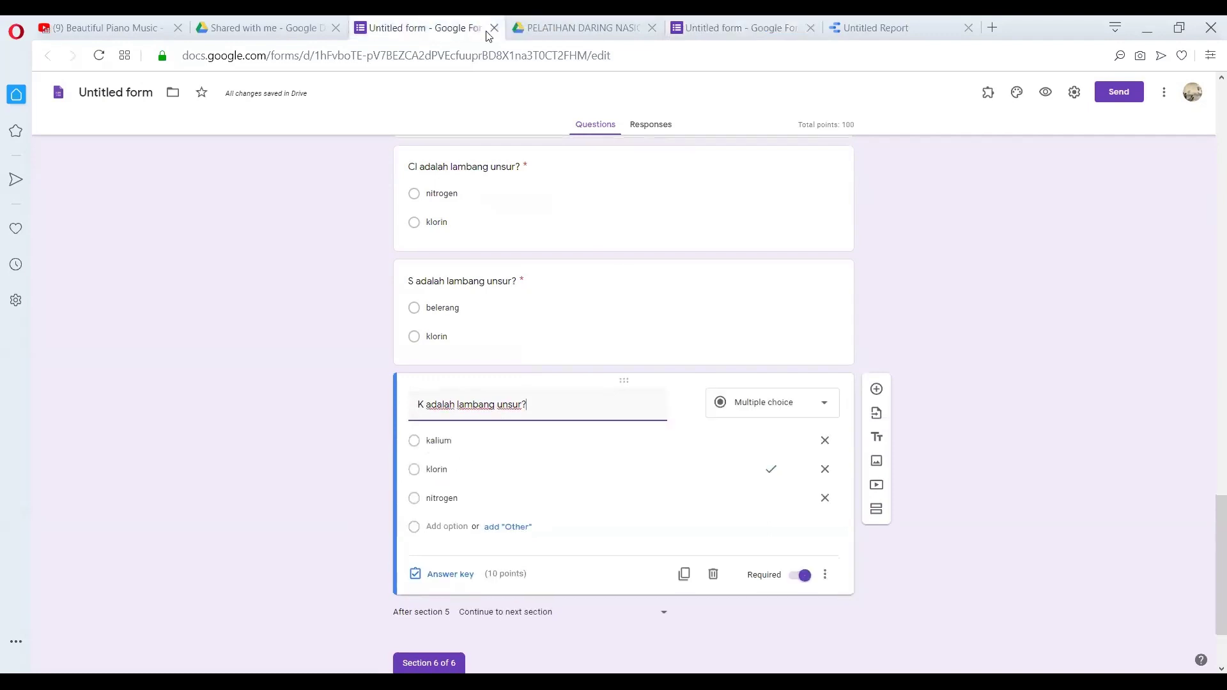
Make kalium, instead of klorin, the K question's correct answer worth 10 points
{"action": "left_click", "coordinate": [460, 576]}
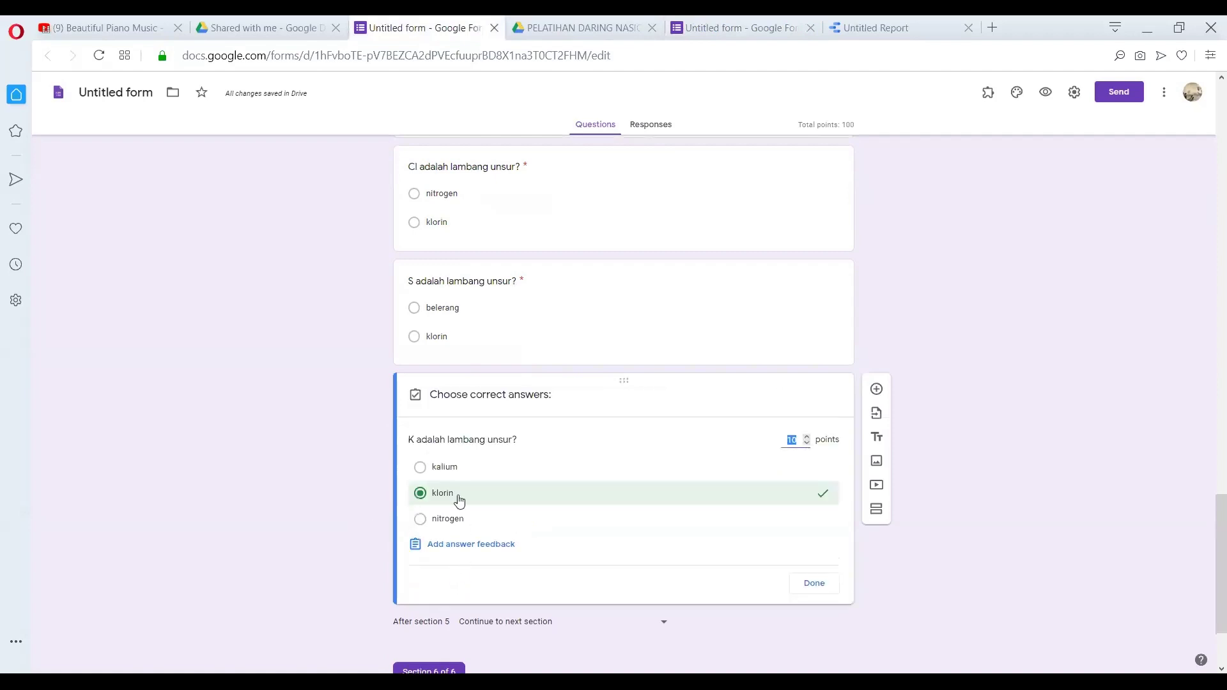
{"action": "left_click", "coordinate": [420, 469]}
{"action": "left_click", "coordinate": [422, 494]}
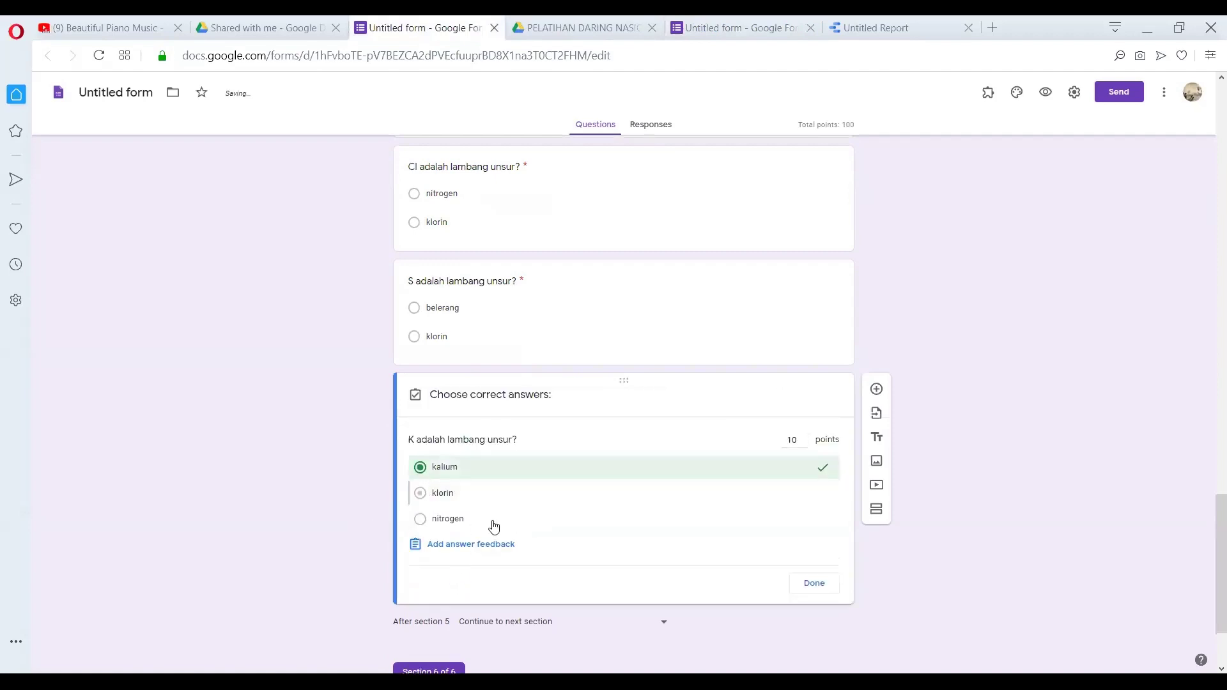
{"action": "left_click", "coordinate": [816, 583]}
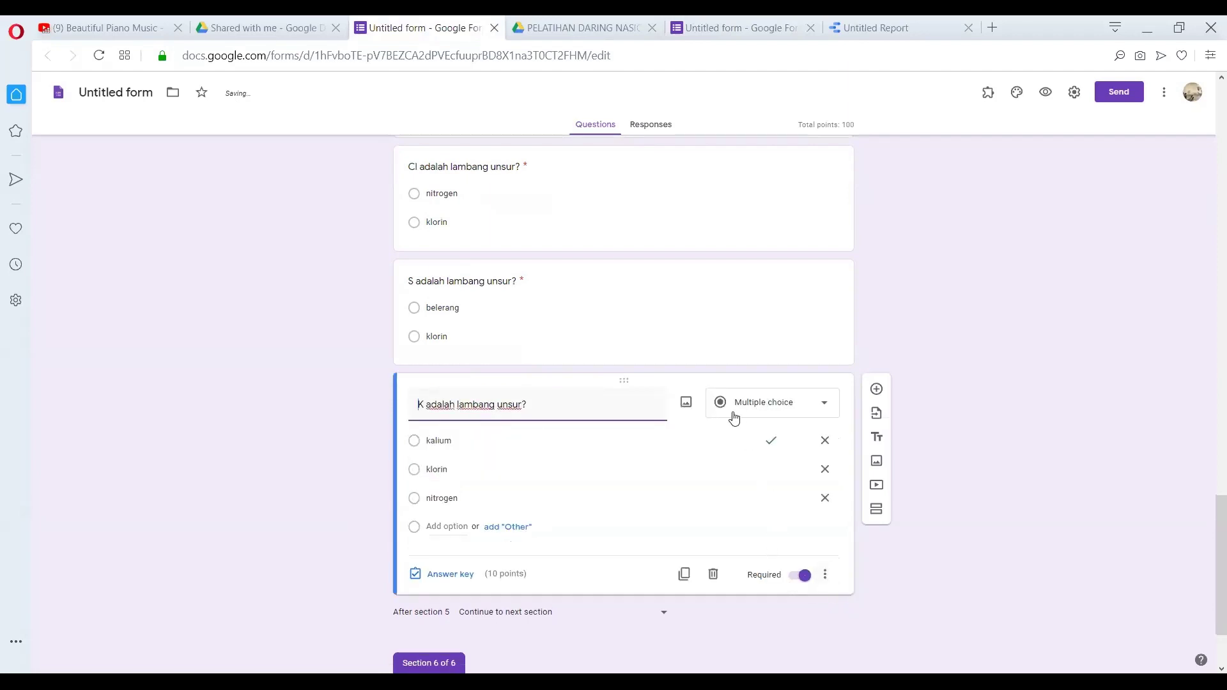
{"action": "scroll", "coordinate": [904, 285], "scroll_direction": "up", "scroll_amount": 3}
{"action": "scroll", "coordinate": [969, 139], "scroll_direction": "up", "scroll_amount": 10}
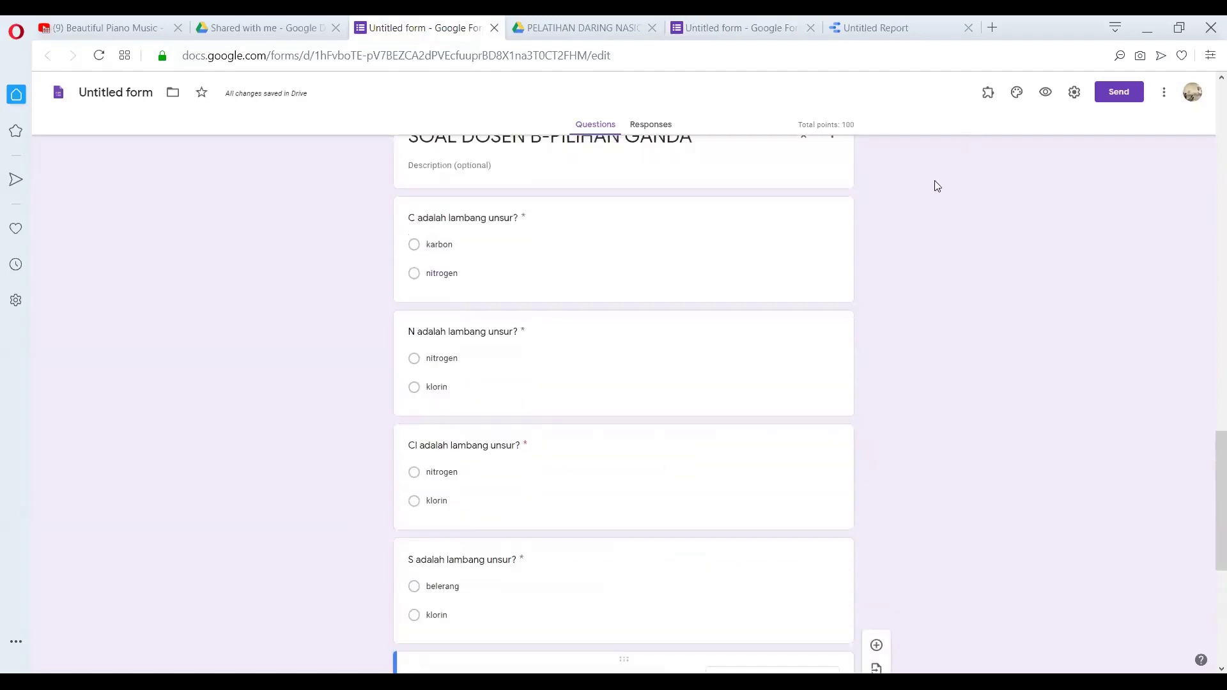
{"action": "left_click", "coordinate": [1044, 93]}
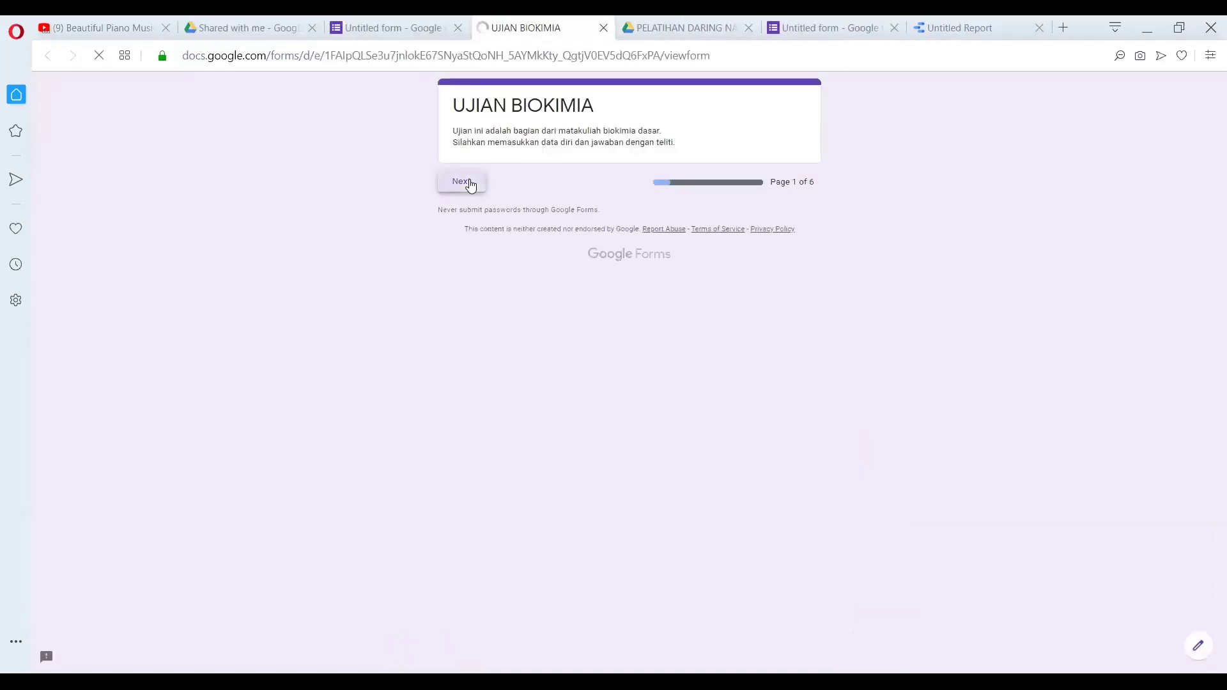
{"action": "left_click", "coordinate": [469, 183]}
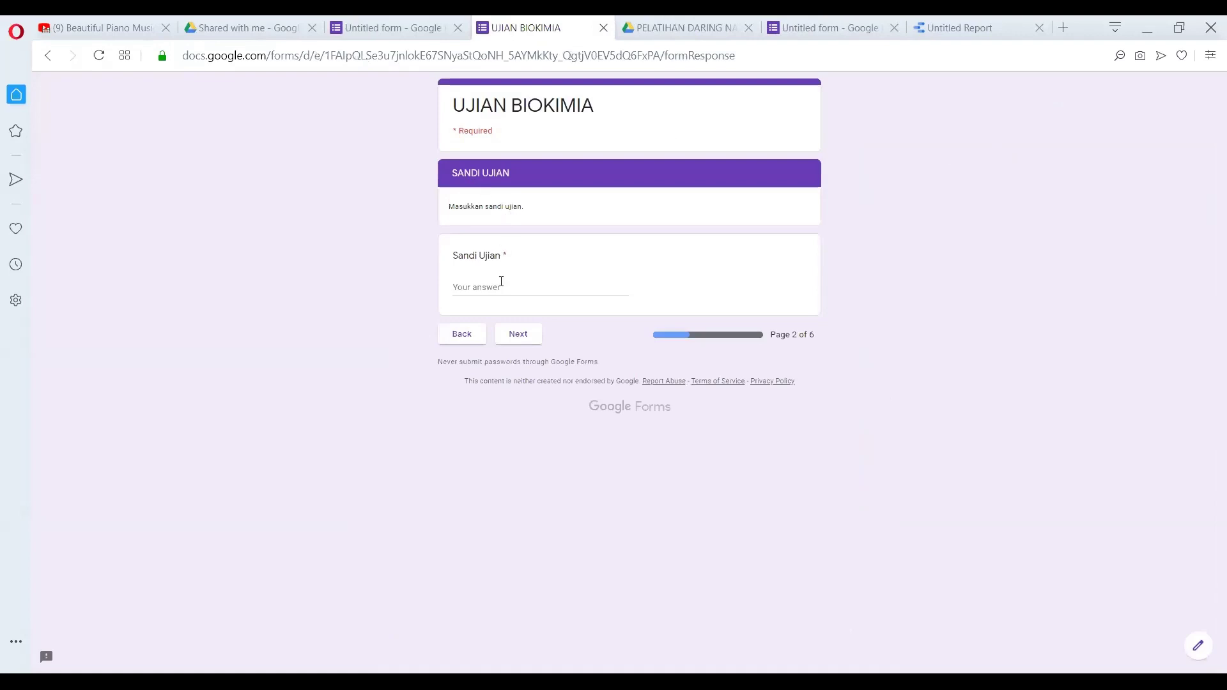
{"action": "left_click", "coordinate": [501, 282]}
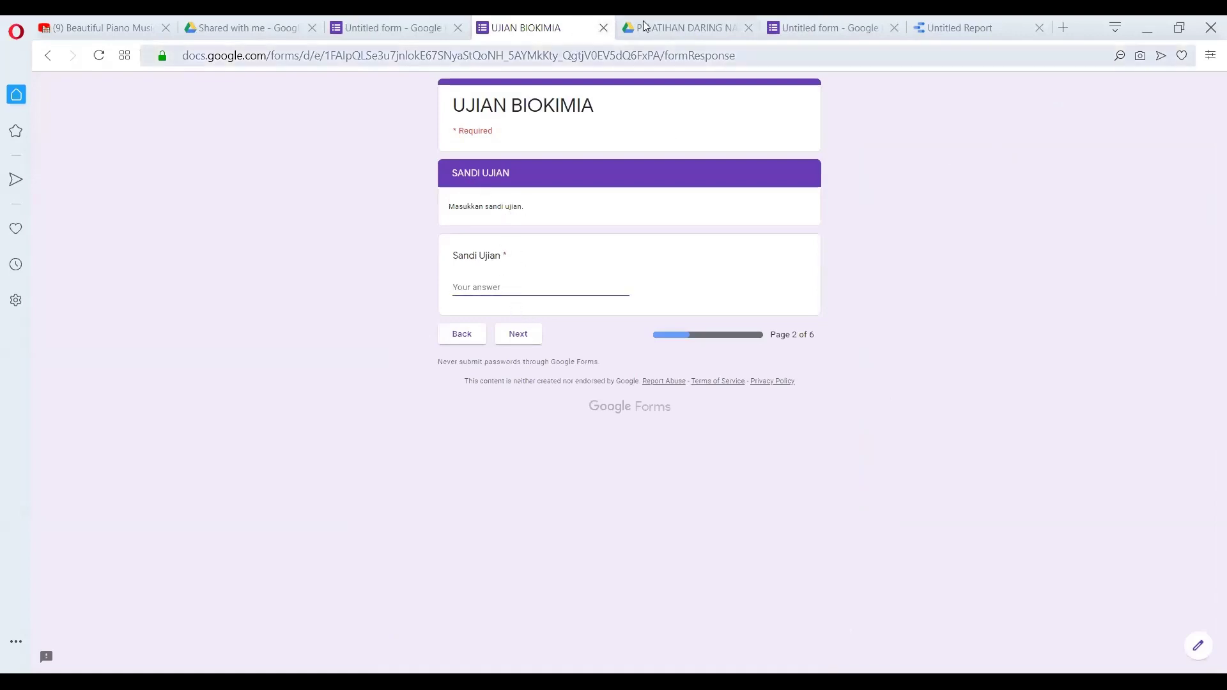
{"action": "left_click", "coordinate": [685, 34]}
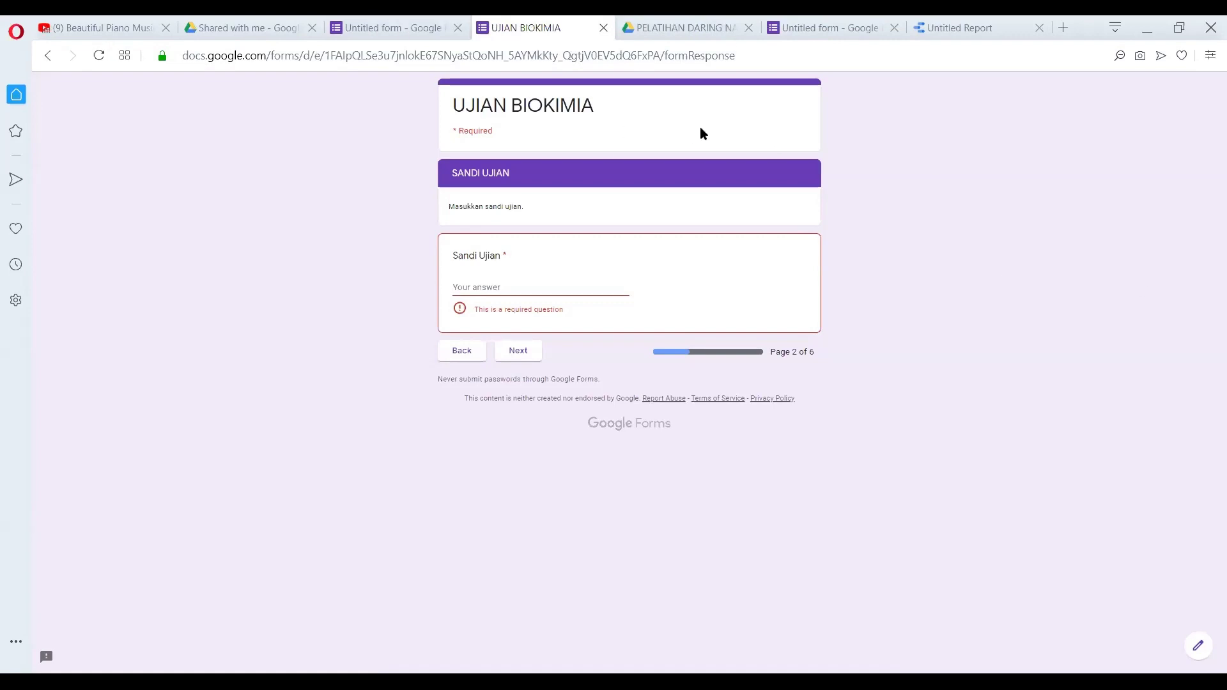
{"action": "left_click", "coordinate": [604, 28]}
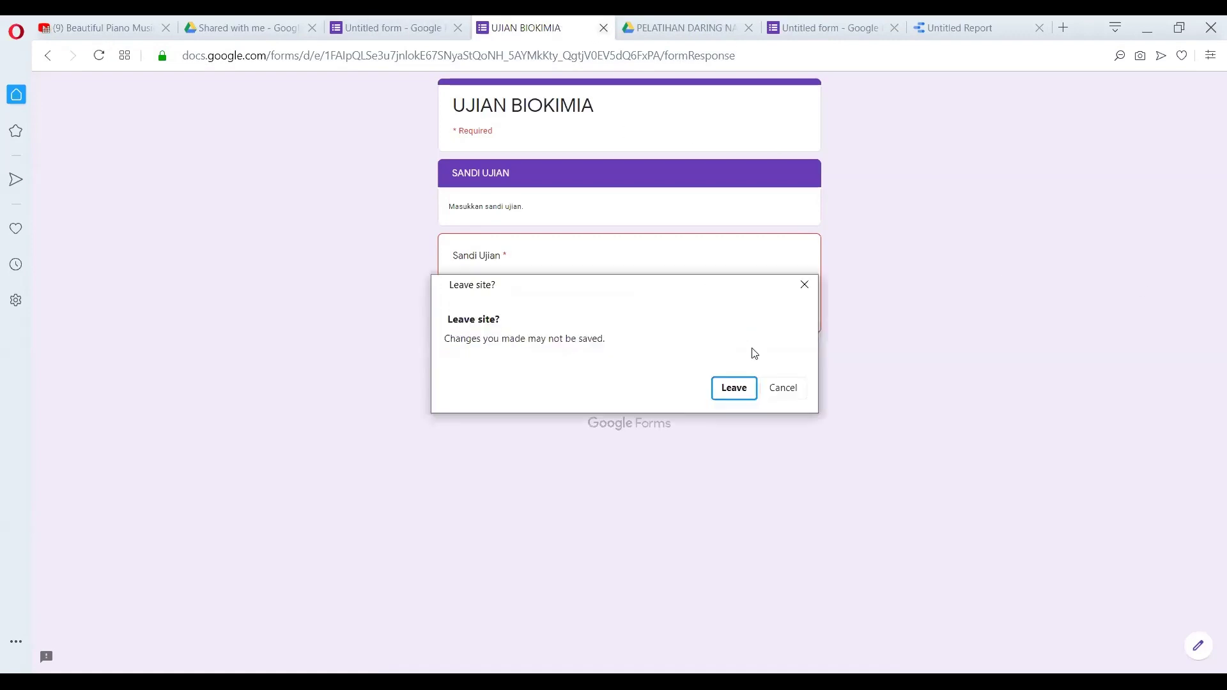
{"action": "left_click", "coordinate": [735, 386]}
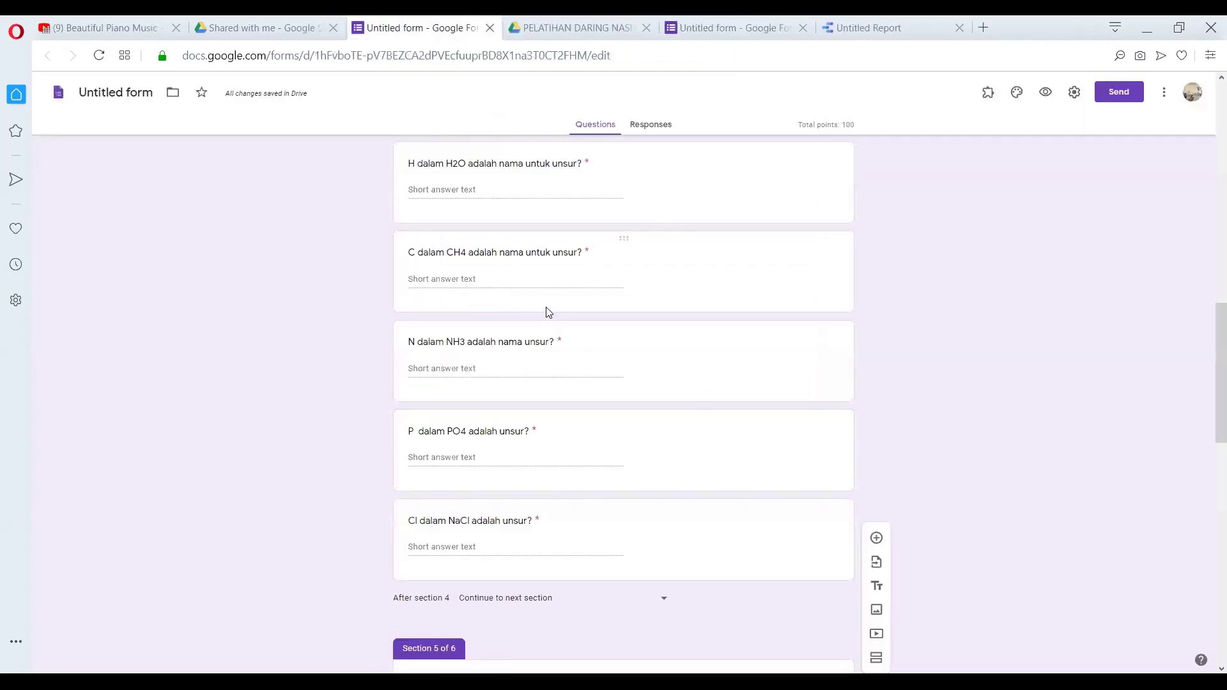
Turn on response validation for the Sandi Ujian question
{"action": "scroll", "coordinate": [548, 309], "scroll_direction": "up", "scroll_amount": 15}
{"action": "left_click", "coordinate": [703, 19]}
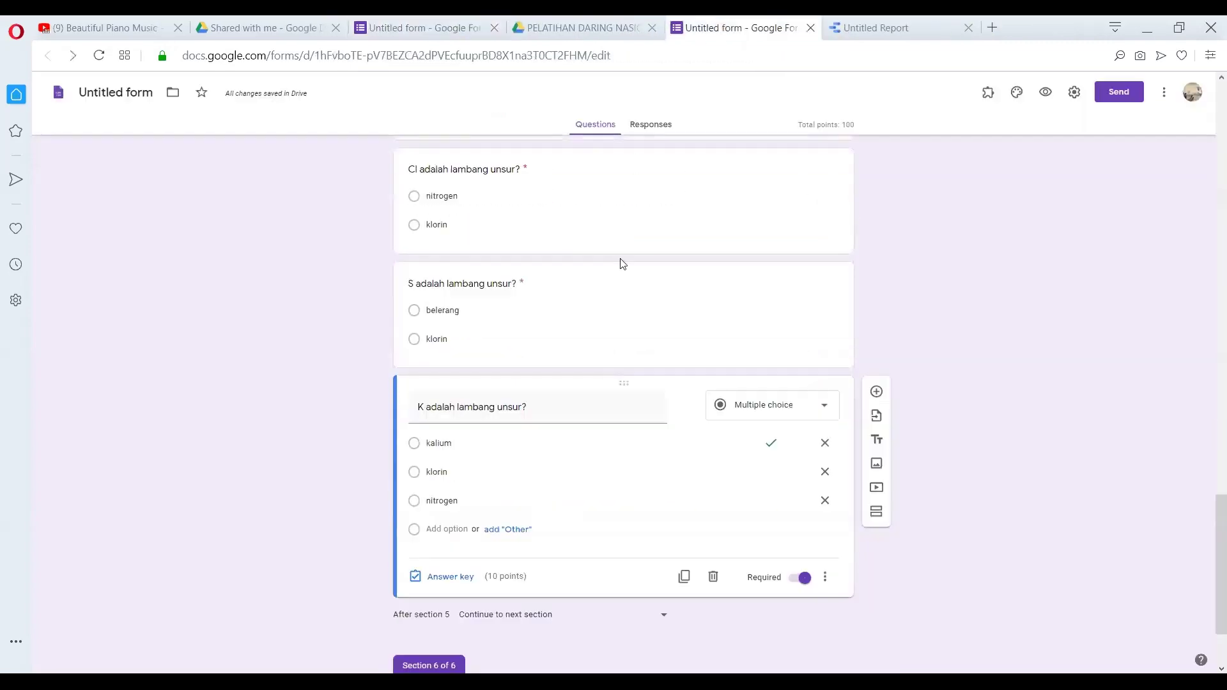
{"action": "scroll", "coordinate": [608, 298], "scroll_direction": "up", "scroll_amount": 10}
{"action": "scroll", "coordinate": [608, 299], "scroll_direction": "up", "scroll_amount": 10}
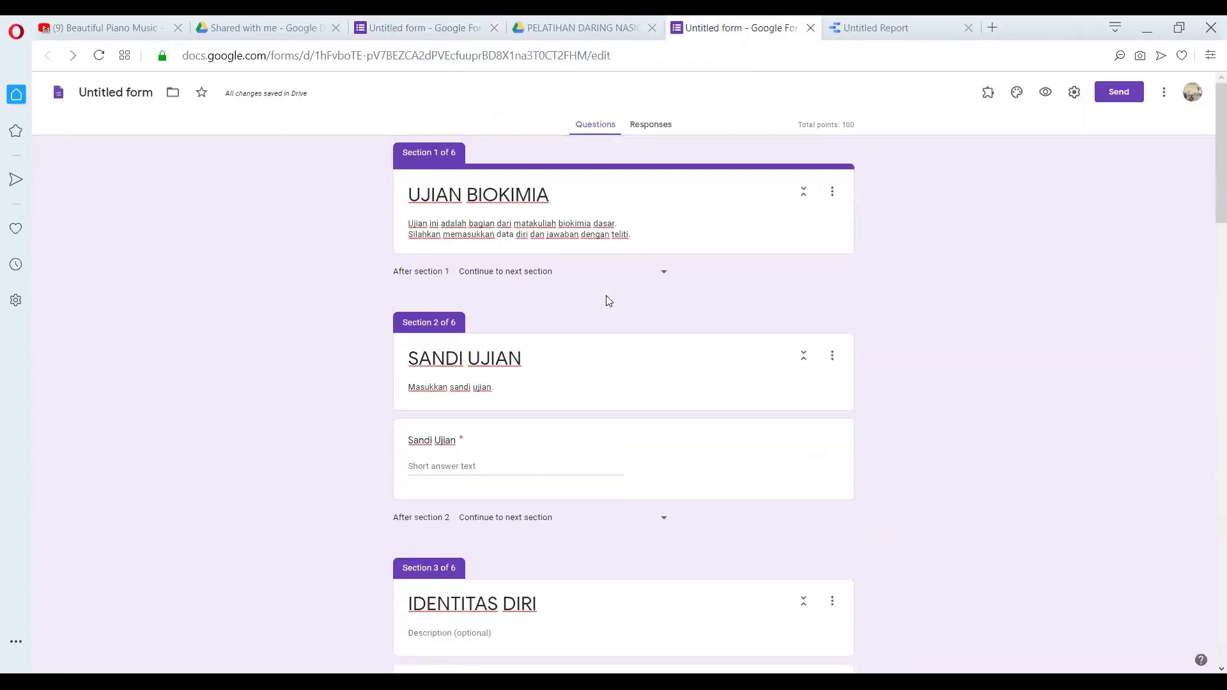
{"action": "left_click", "coordinate": [501, 467]}
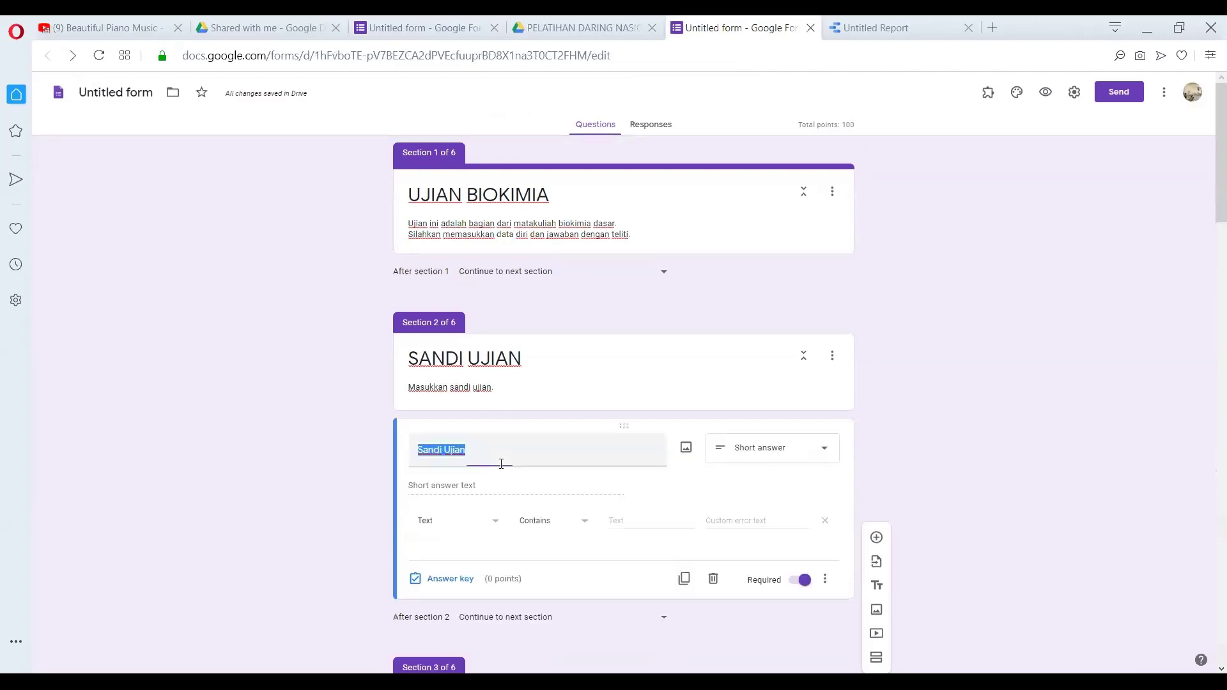
{"action": "left_click", "coordinate": [824, 579]}
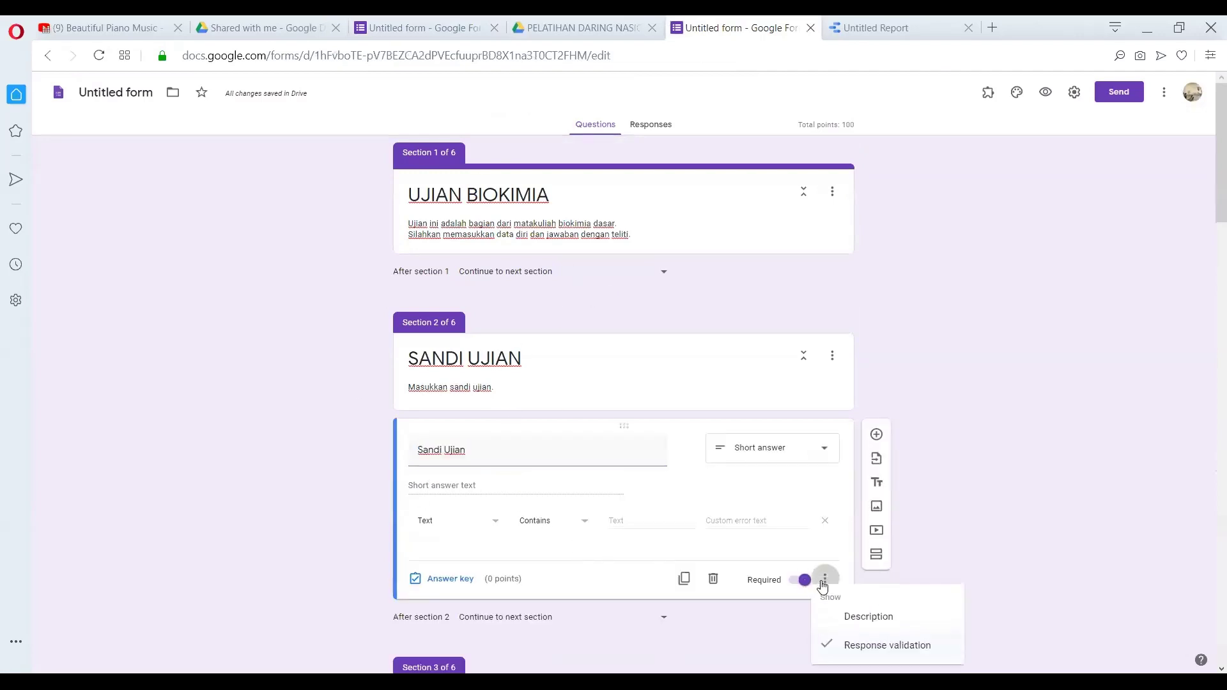
{"action": "left_click", "coordinate": [834, 645]}
{"action": "left_click", "coordinate": [825, 542]}
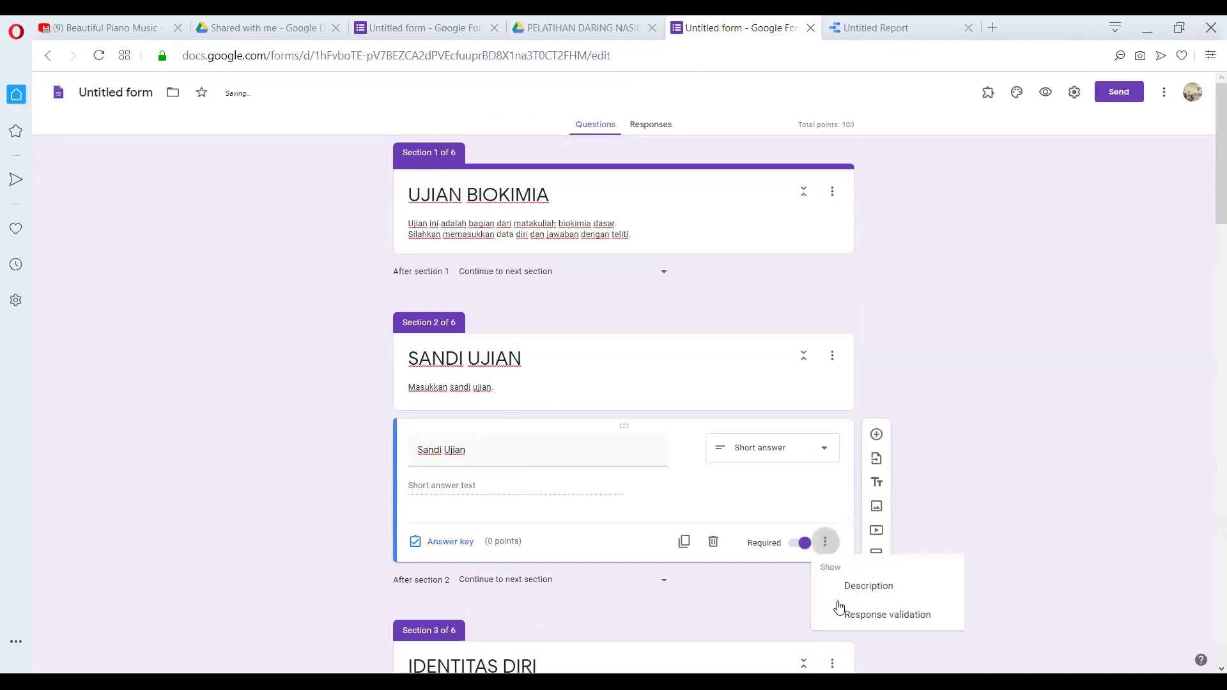
{"action": "left_click", "coordinate": [838, 619]}
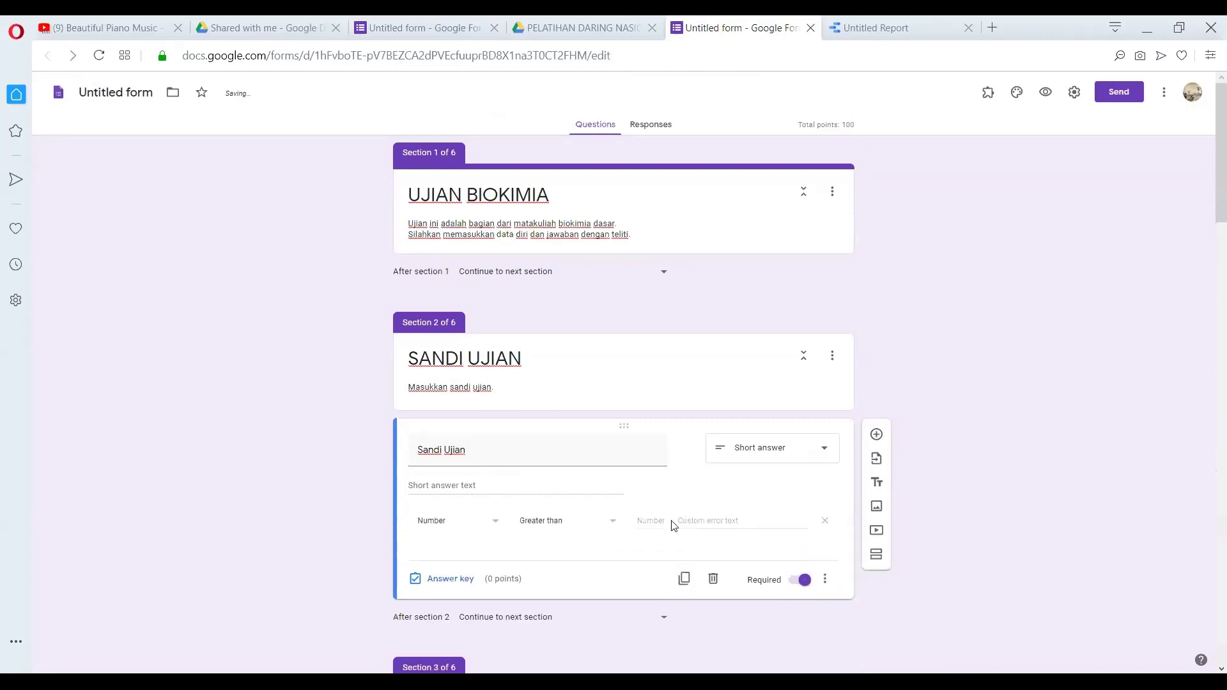
Set validation to Text contains 'biokimia' with error message 'Sandi salah!'
{"action": "left_click", "coordinate": [461, 520]}
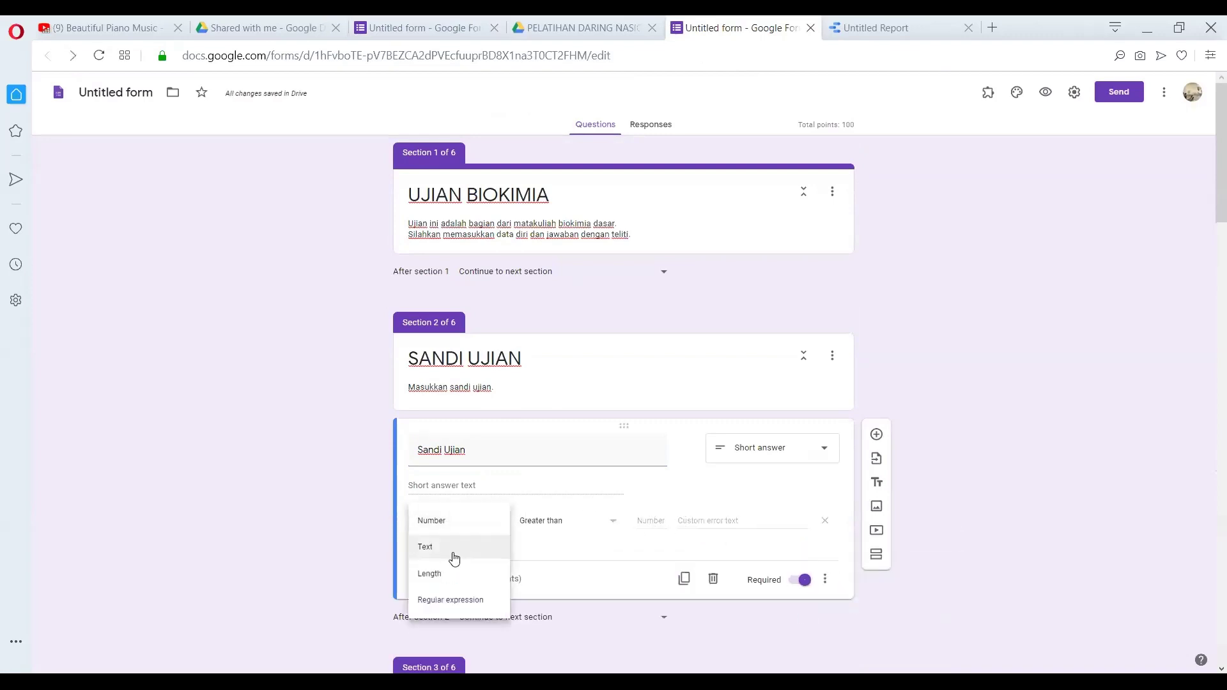
{"action": "left_click", "coordinate": [447, 547]}
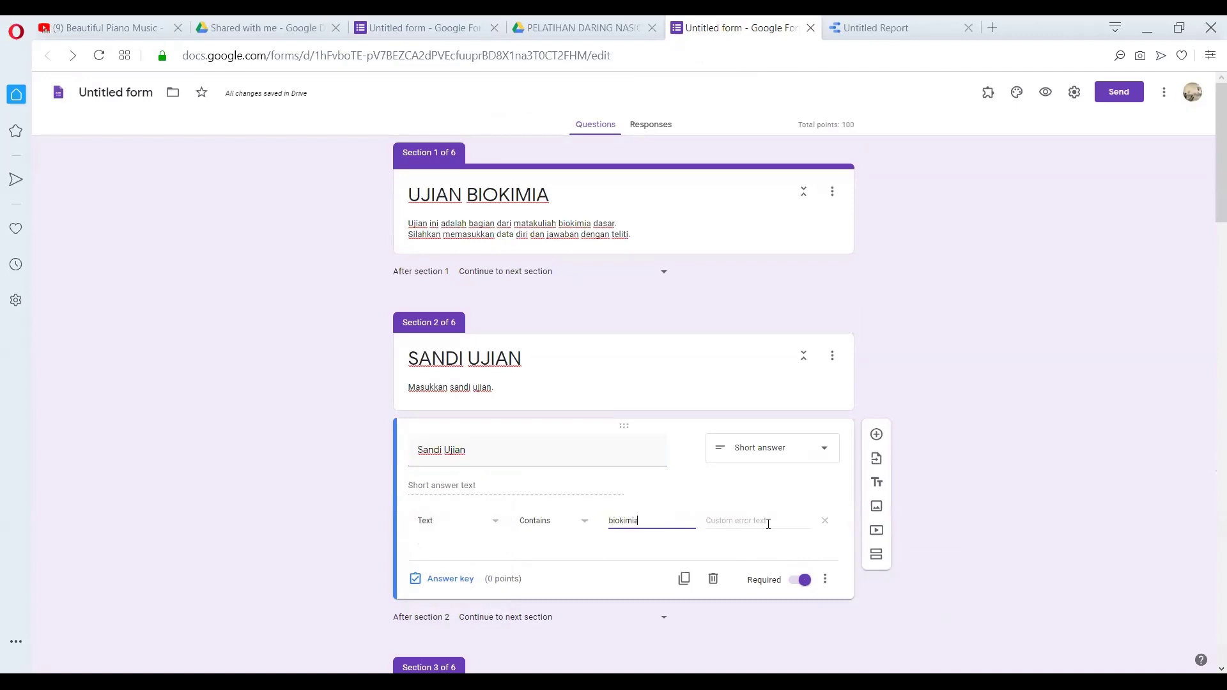
{"action": "left_click", "coordinate": [732, 522]}
{"action": "type", "text": "Sandi salah!"}
Preview the form and enter the exam code 'biokimia'
{"action": "left_click", "coordinate": [1052, 93]}
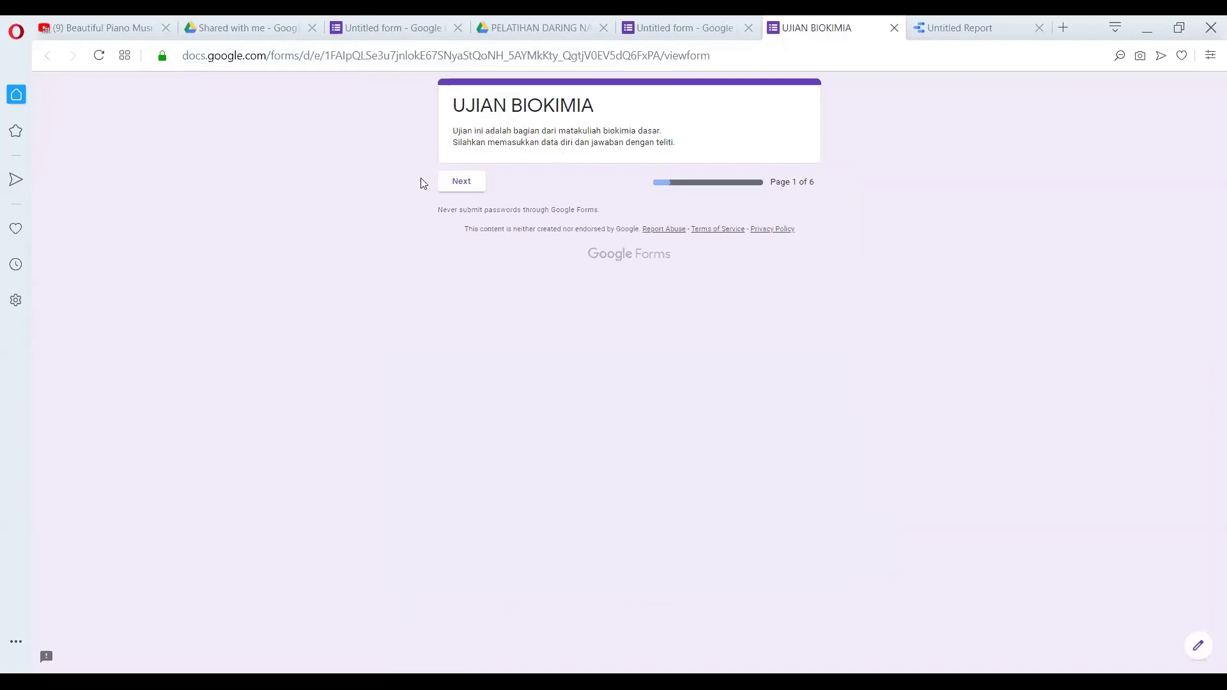
{"action": "left_click", "coordinate": [475, 184]}
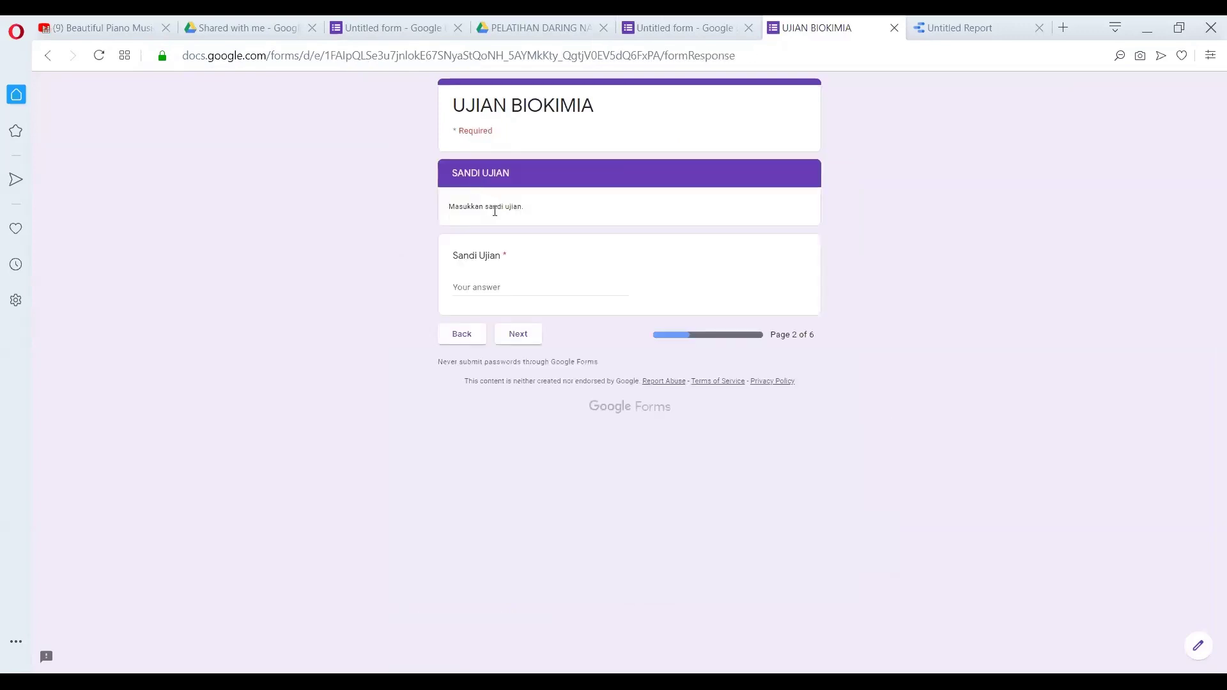
{"action": "left_click", "coordinate": [549, 285]}
{"action": "type", "text": "biokimia"}
{"action": "left_click", "coordinate": [515, 335]}
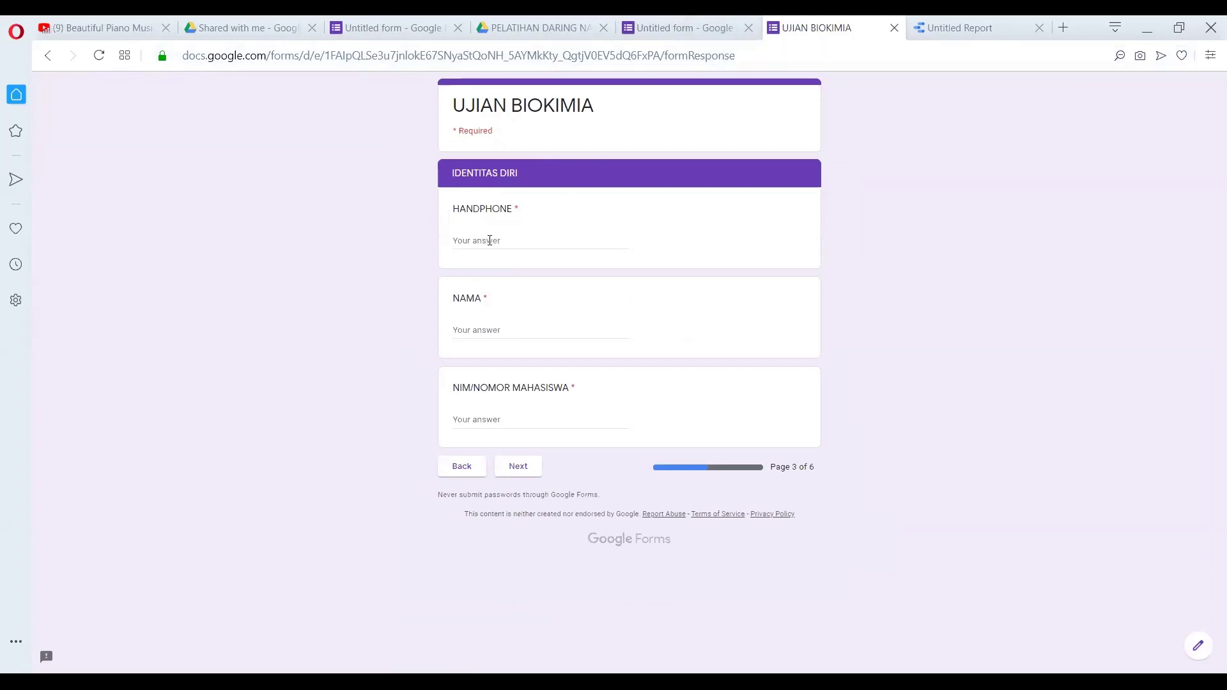
Fill in the phone number, name and student number on the identity page
{"action": "left_click", "coordinate": [489, 239]}
{"action": "type", "text": "1111"}
{"action": "left_click", "coordinate": [512, 331]}
{"action": "type", "text": "bahar"}
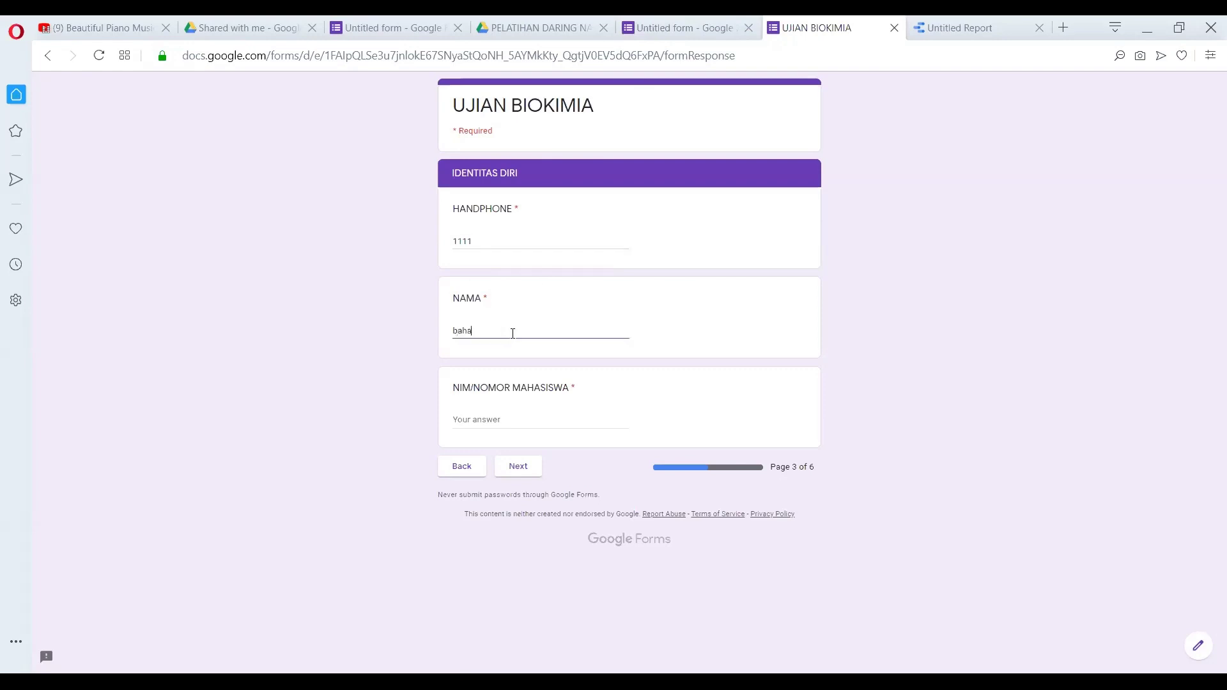
{"action": "left_click", "coordinate": [528, 418]}
{"action": "type", "text": "123"}
{"action": "left_click", "coordinate": [519, 466]}
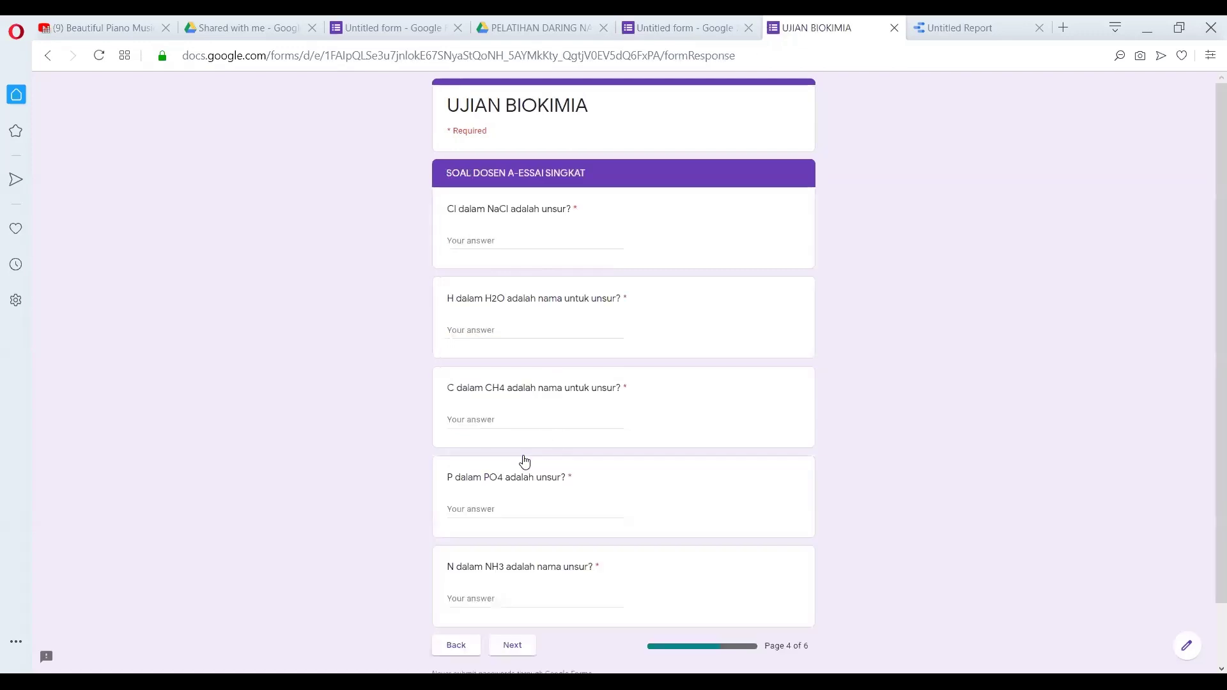
Answer the NaCl and H2O essay questions with klorin and hidrogen
{"action": "scroll", "coordinate": [477, 424], "scroll_direction": "down", "scroll_amount": 1}
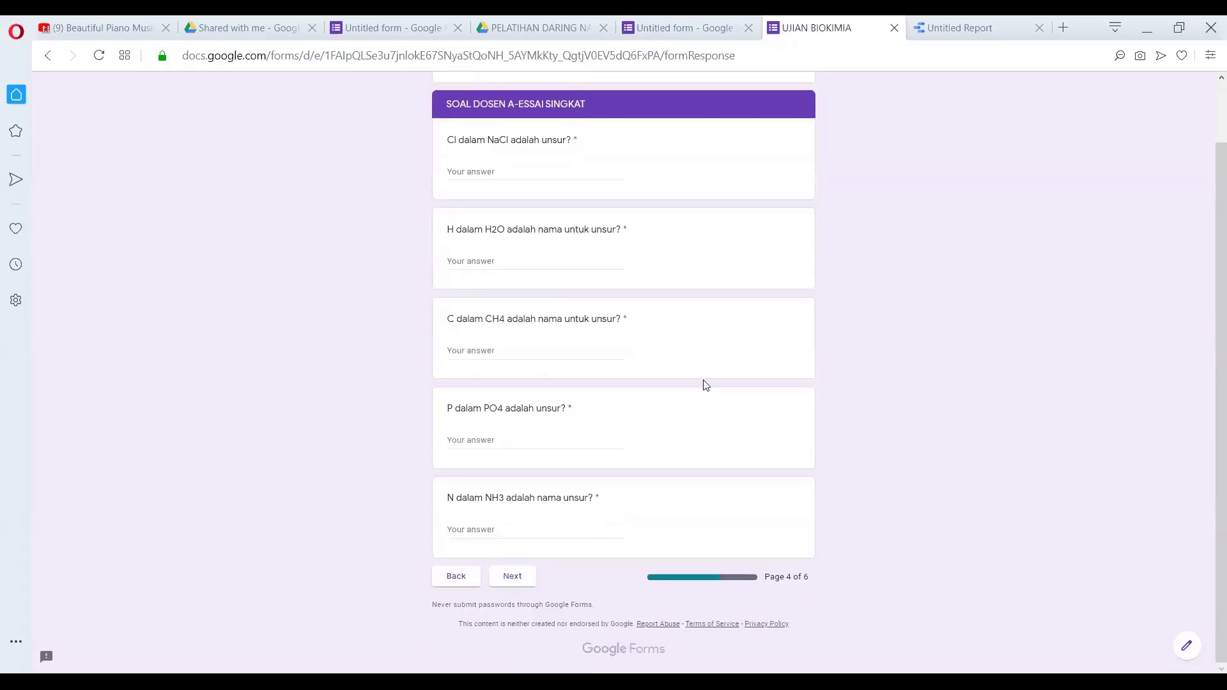
{"action": "scroll", "coordinate": [556, 128], "scroll_direction": "up", "scroll_amount": 1}
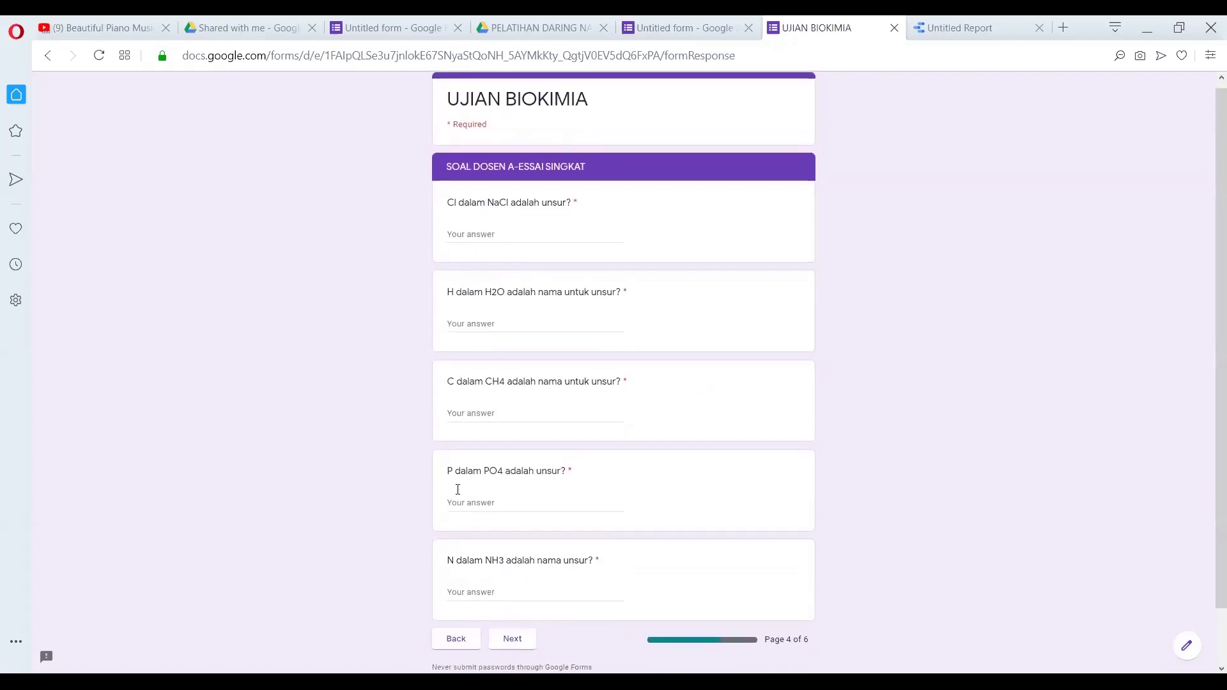
{"action": "scroll", "coordinate": [616, 200], "scroll_direction": "down", "scroll_amount": 1}
{"action": "scroll", "coordinate": [507, 556], "scroll_direction": "down", "scroll_amount": 1}
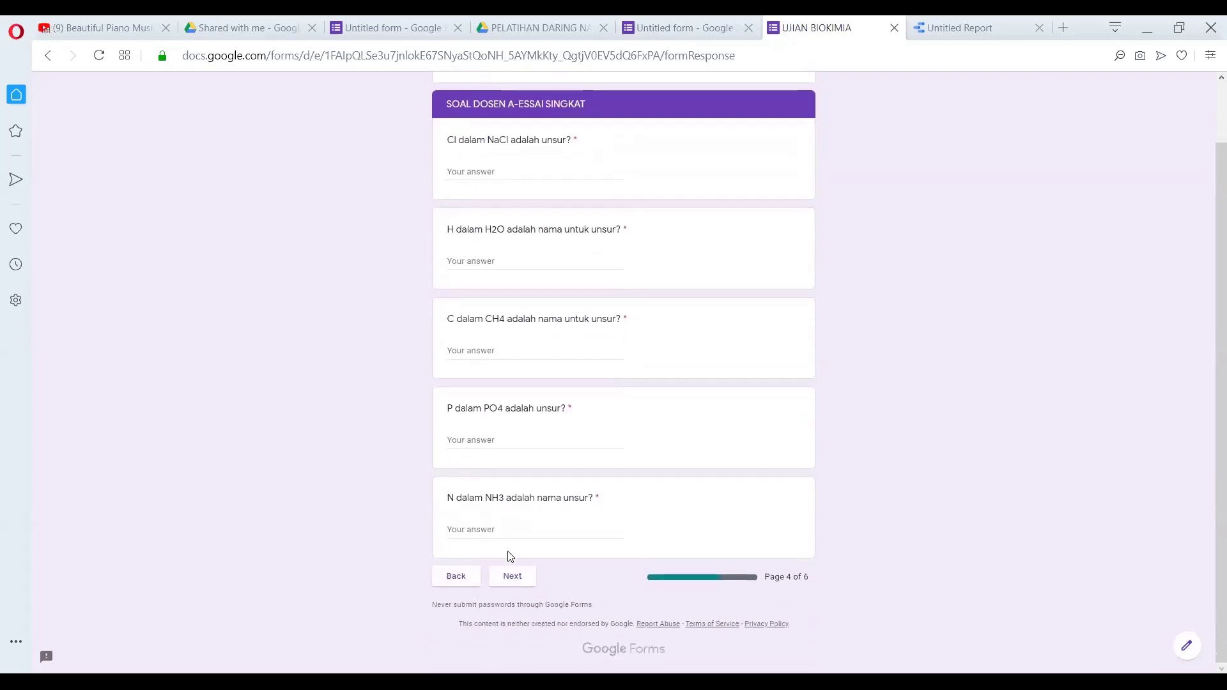
{"action": "scroll", "coordinate": [647, 137], "scroll_direction": "up", "scroll_amount": 1}
{"action": "scroll", "coordinate": [491, 213], "scroll_direction": "down", "scroll_amount": 1}
{"action": "left_click", "coordinate": [490, 175]}
{"action": "type", "text": "klorin"}
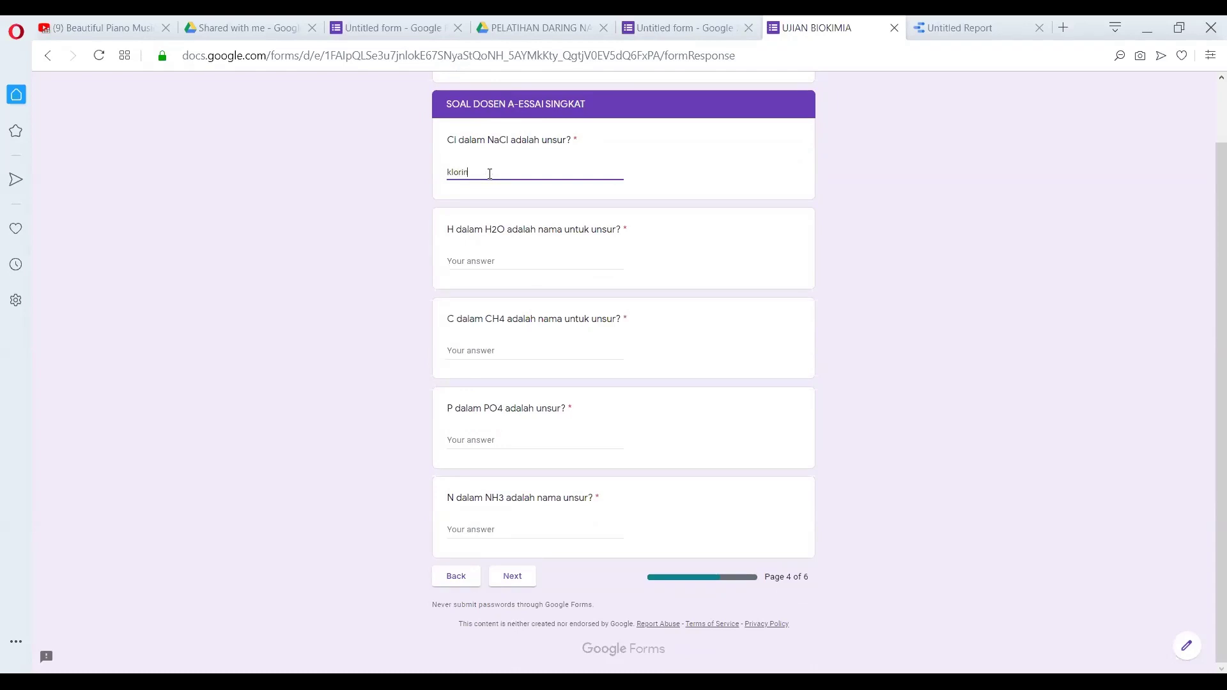
{"action": "left_click", "coordinate": [505, 255]}
{"action": "type", "text": "g"}
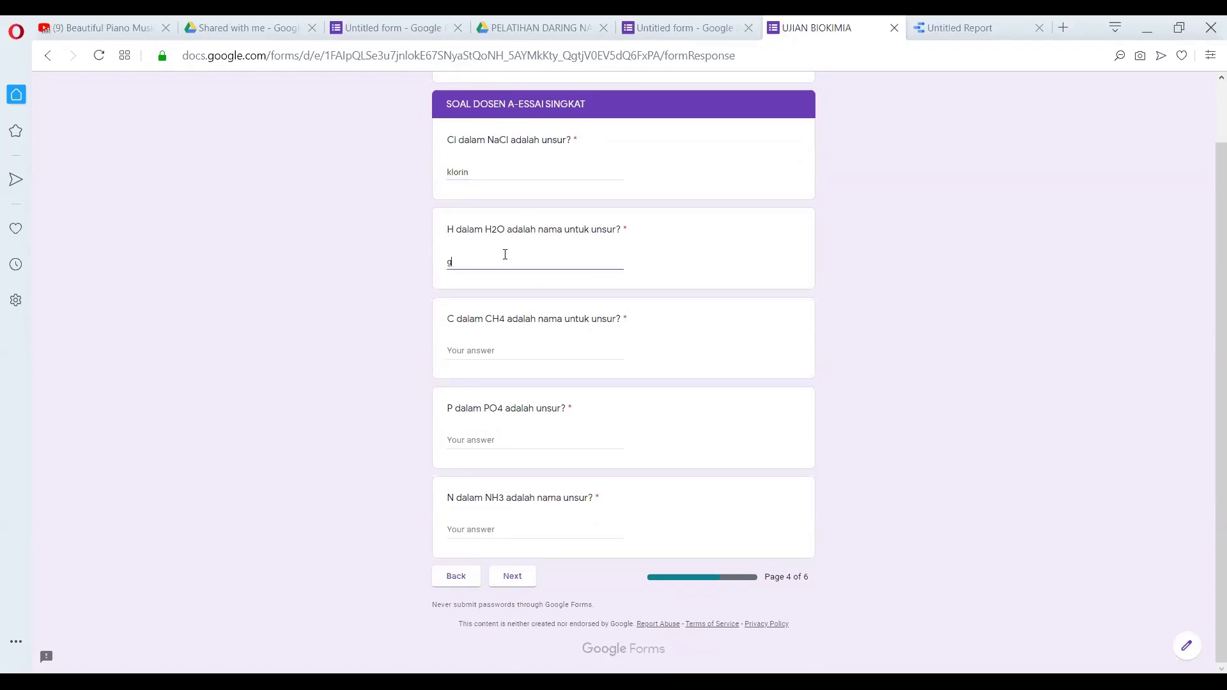
{"action": "key", "text": "BackSpace"}
{"action": "type", "text": "H"}
Answer the CH4, PO4 and NH3 questions with karbon, fosfat and nitrogn
{"action": "left_click", "coordinate": [507, 350]}
{"action": "type", "text": "karb"}
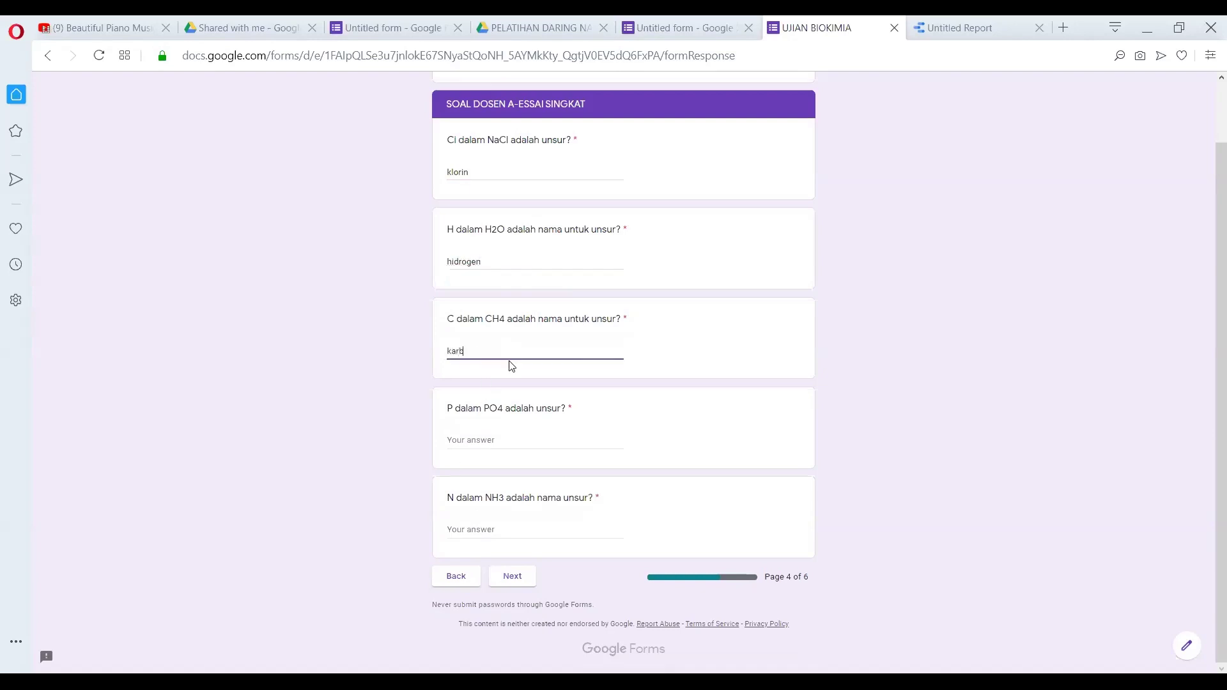
{"action": "type", "text": "on"}
{"action": "left_click", "coordinate": [461, 441]}
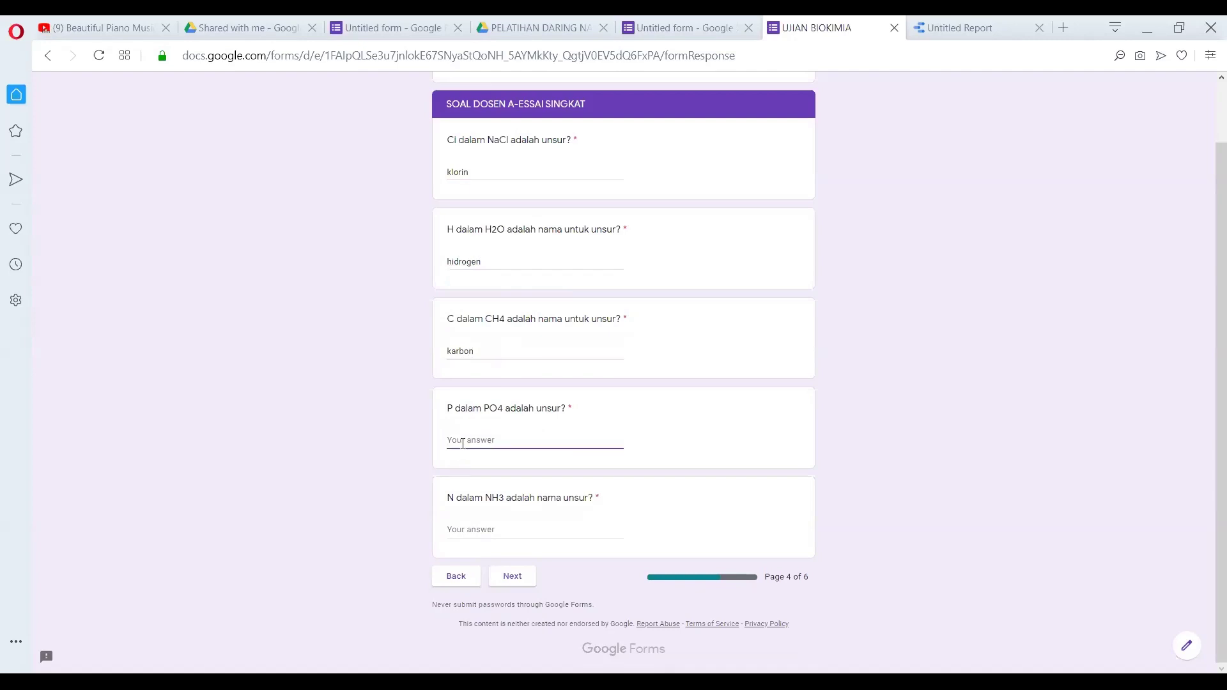
{"action": "type", "text": "fosfat"}
{"action": "left_click", "coordinate": [497, 526]}
{"action": "type", "text": "nitrogn"}
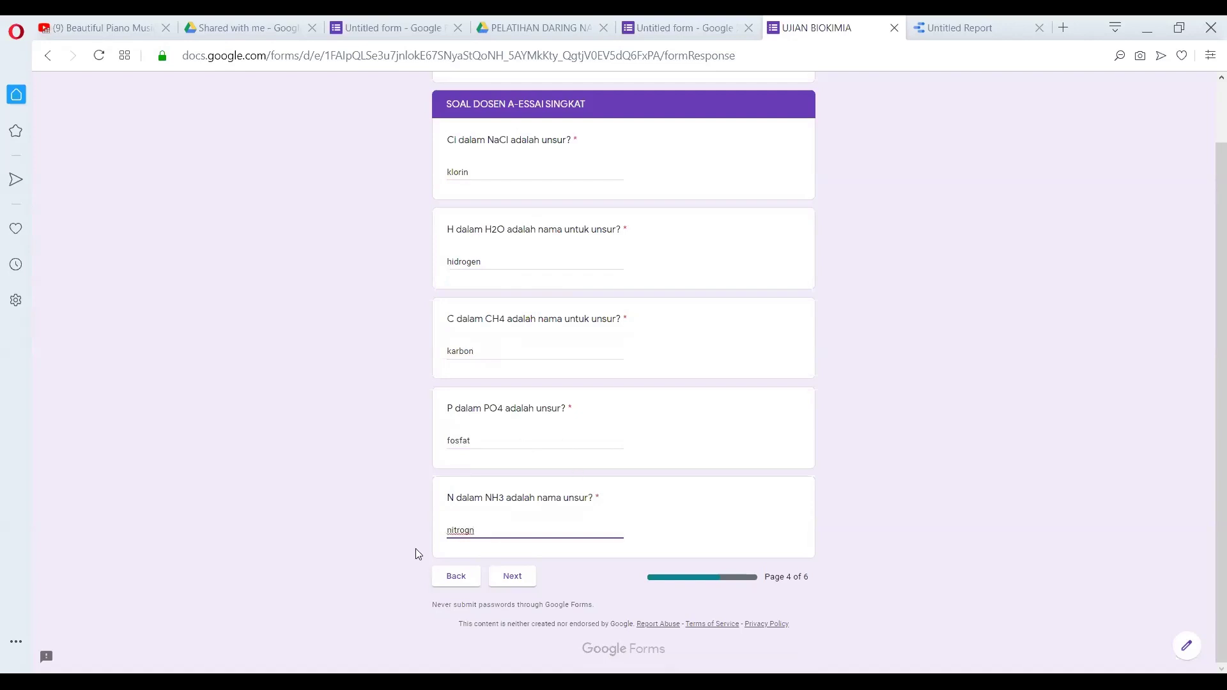
Answer the multiple-choice questions: karbon for C, kalium for K, nitrogen for Cl, belerang for S, nitrogen for N
{"action": "left_click", "coordinate": [512, 576]}
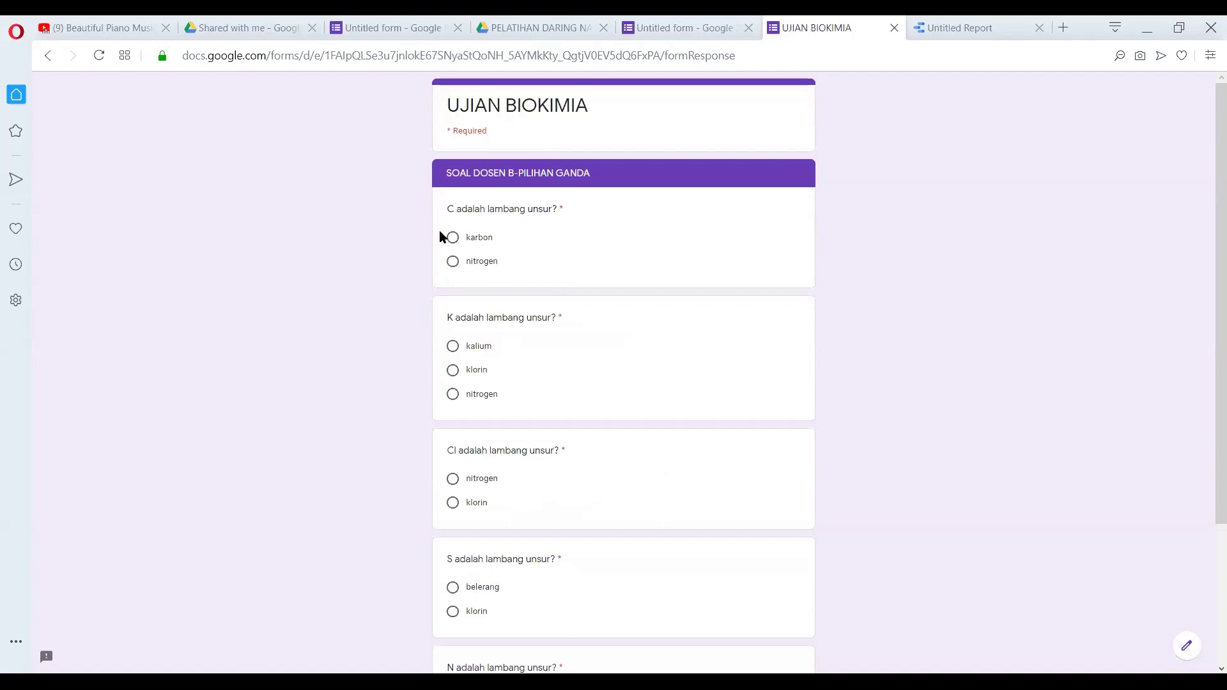
{"action": "left_click", "coordinate": [453, 237]}
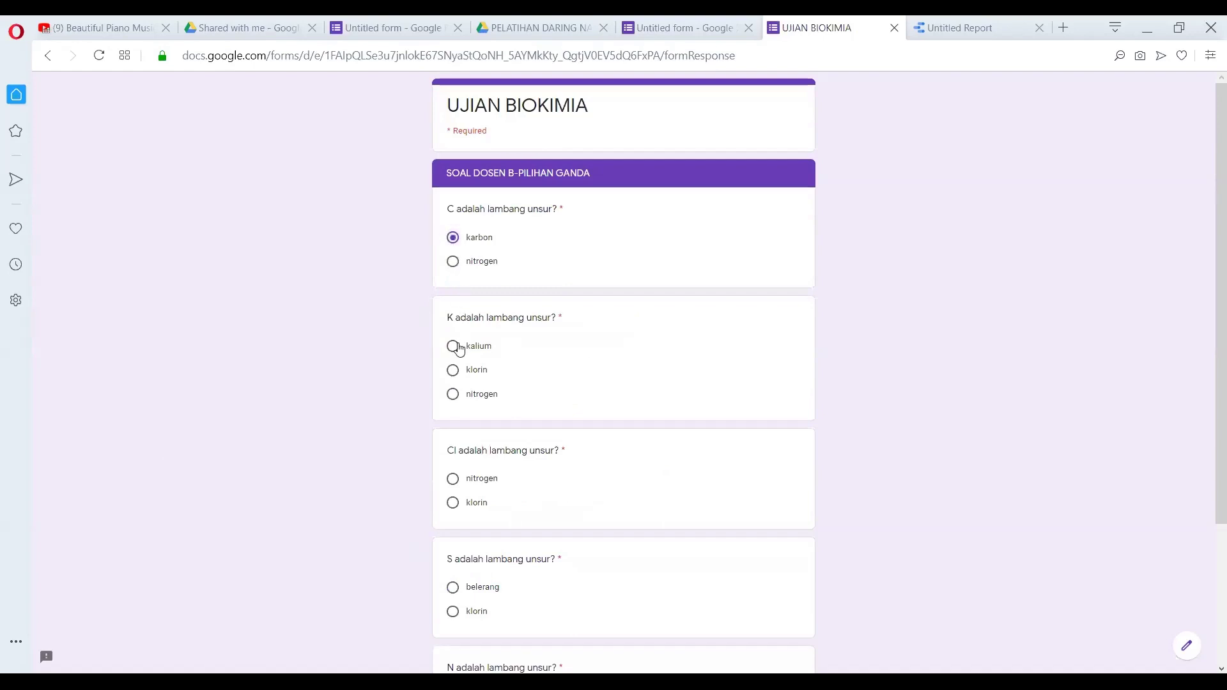
{"action": "left_click", "coordinate": [453, 346]}
{"action": "scroll", "coordinate": [468, 349], "scroll_direction": "down", "scroll_amount": 2}
{"action": "scroll", "coordinate": [469, 349], "scroll_direction": "down", "scroll_amount": 1}
{"action": "left_click", "coordinate": [463, 294]}
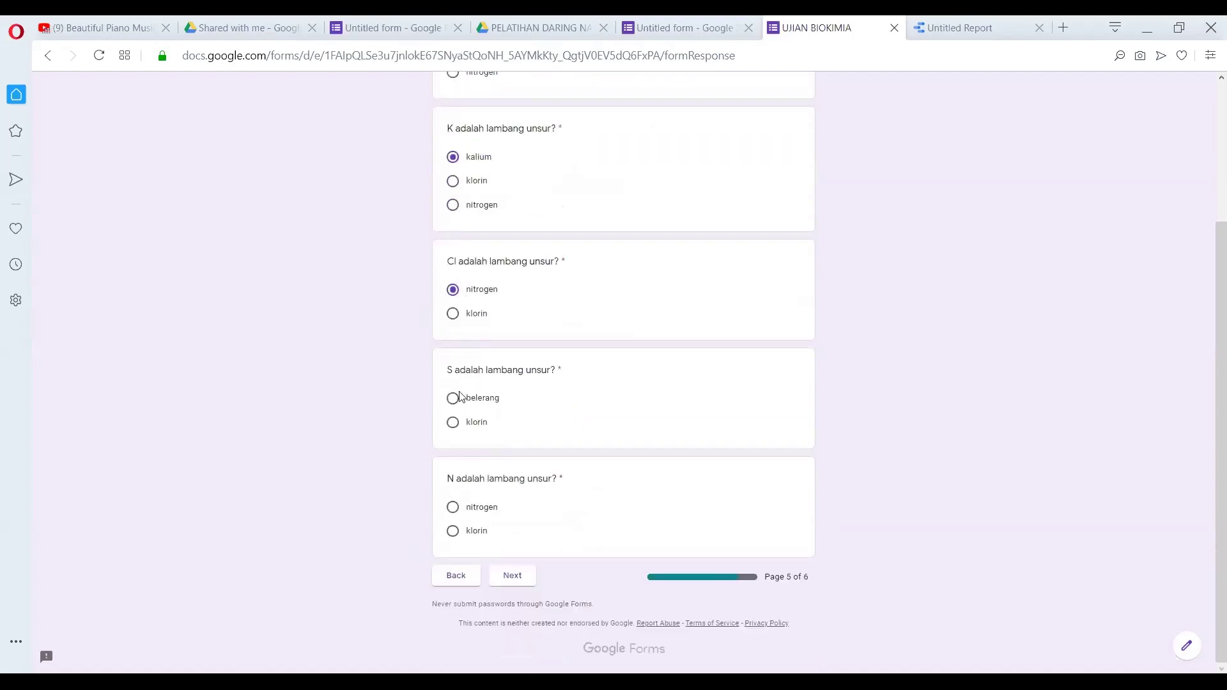
{"action": "left_click", "coordinate": [465, 421]}
{"action": "left_click", "coordinate": [453, 395]}
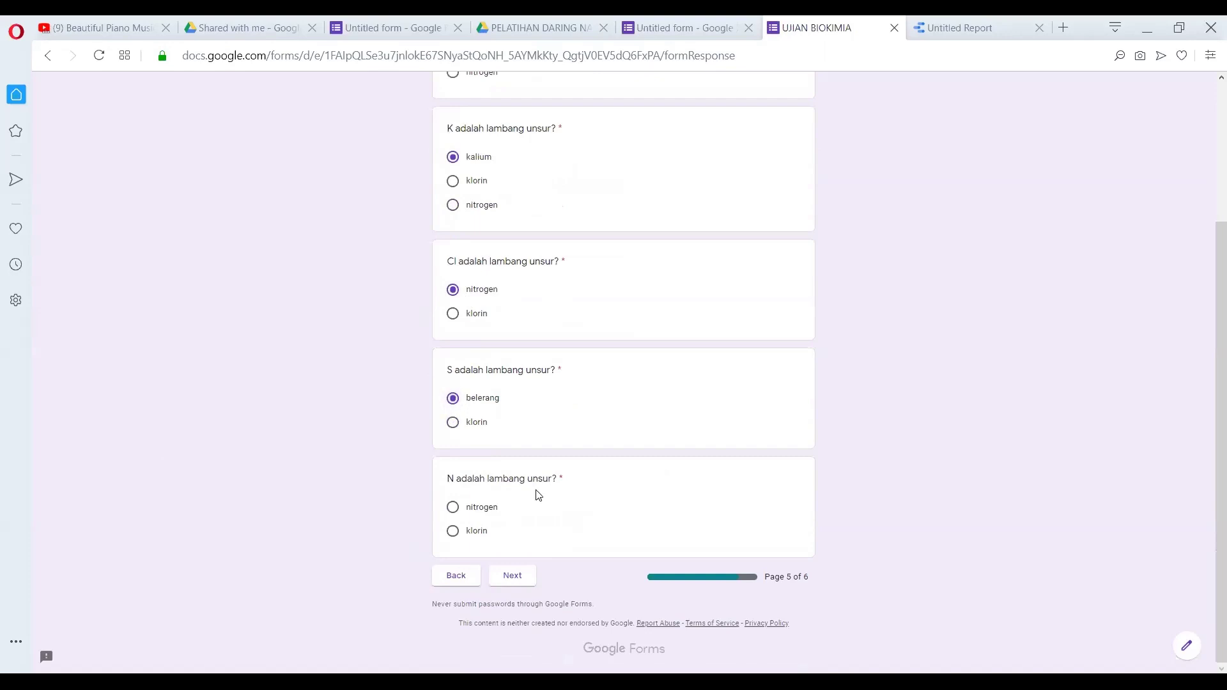
{"action": "left_click", "coordinate": [470, 508]}
Submit the test response from the final page and go to the Drive folder tab
{"action": "left_click", "coordinate": [512, 575]}
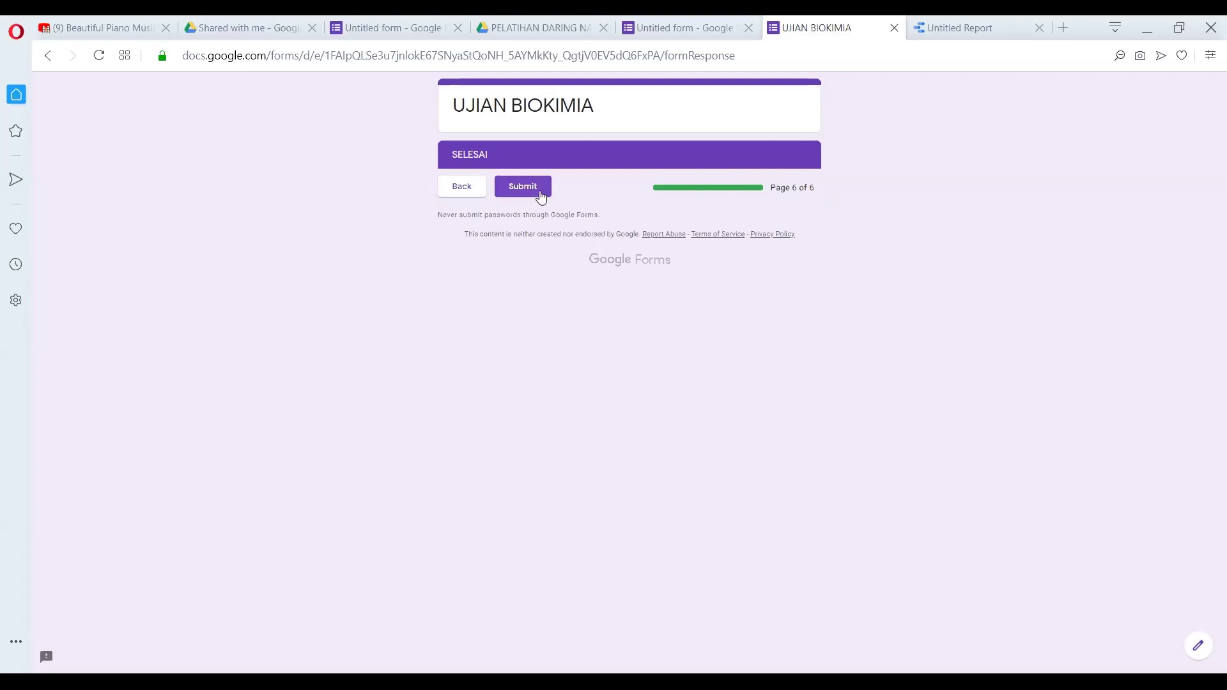
{"action": "left_click", "coordinate": [540, 192]}
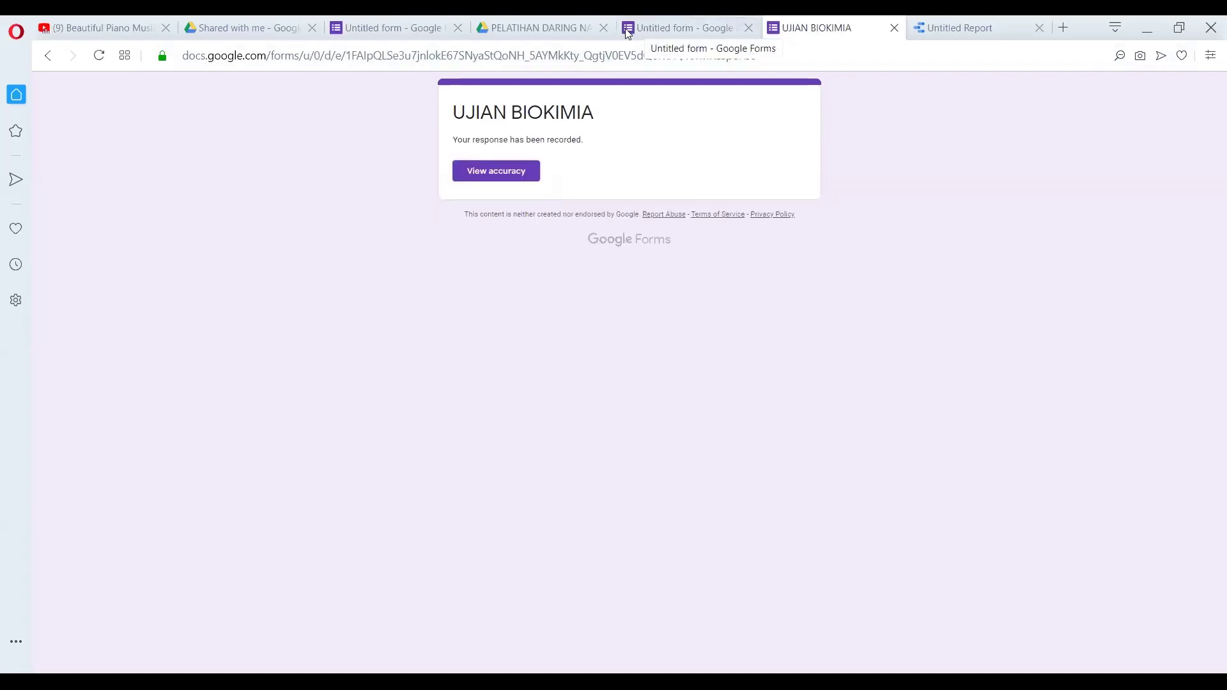
{"action": "left_click", "coordinate": [568, 26]}
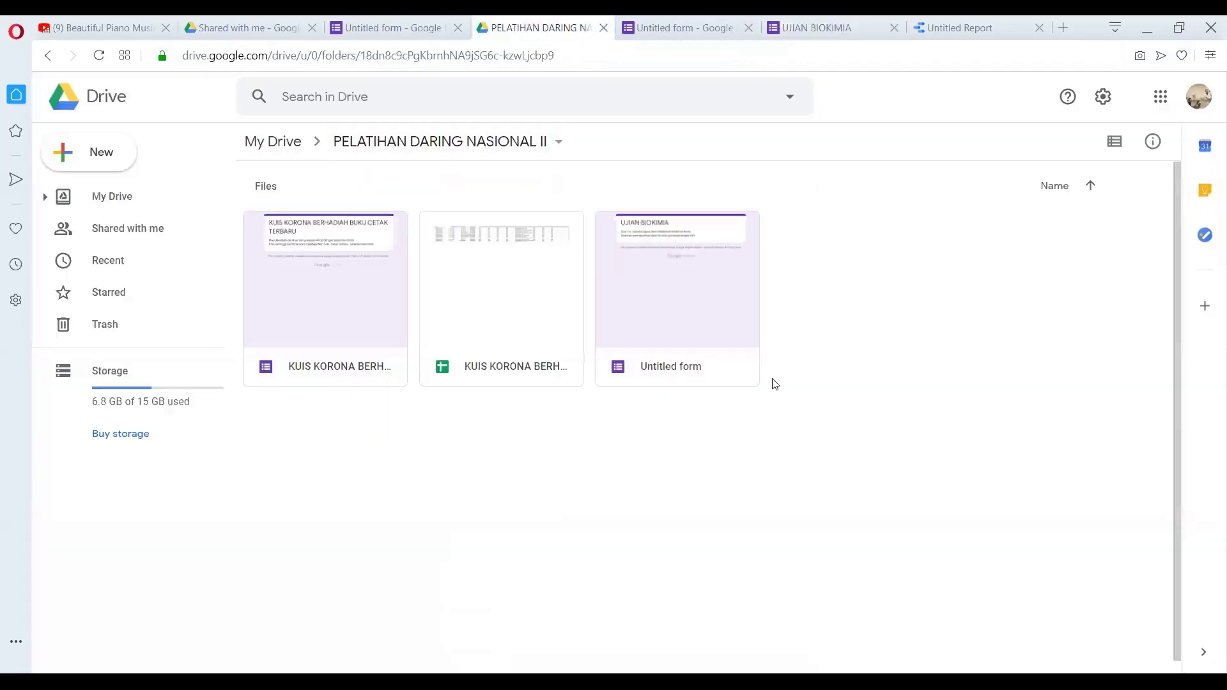
From the form's Responses tab, create a new linked spreadsheet named 'Hasil Ujian Biokimia'
{"action": "left_click", "coordinate": [688, 22]}
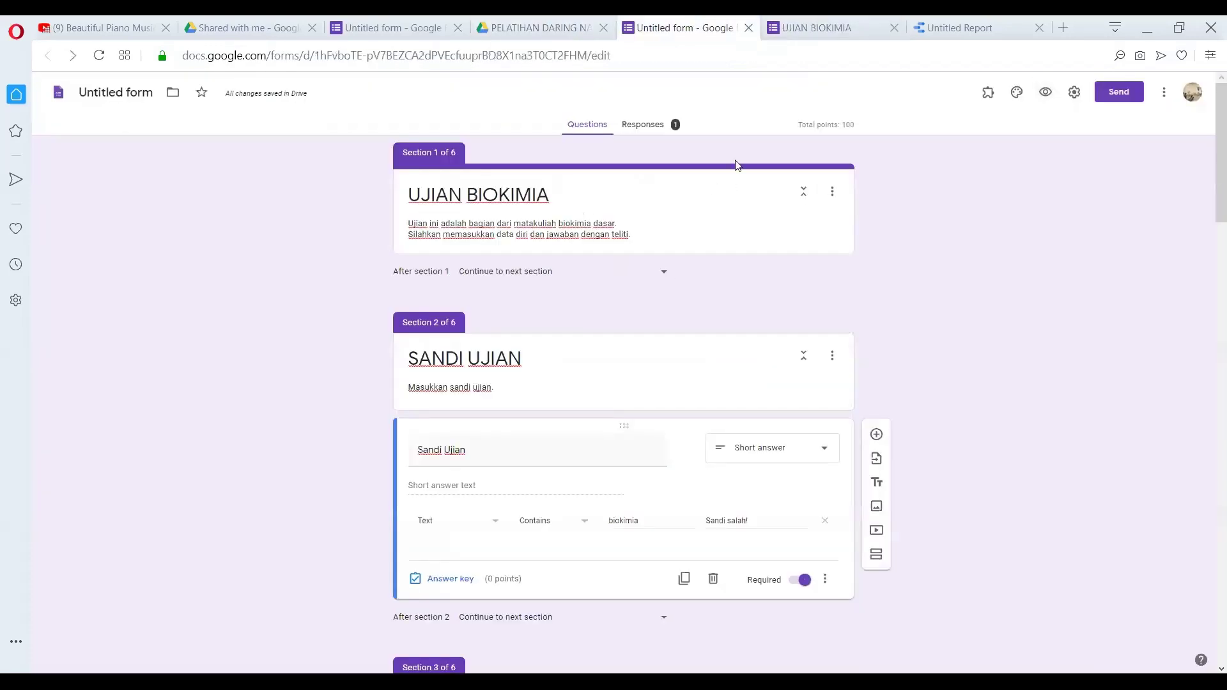
{"action": "left_click", "coordinate": [652, 127]}
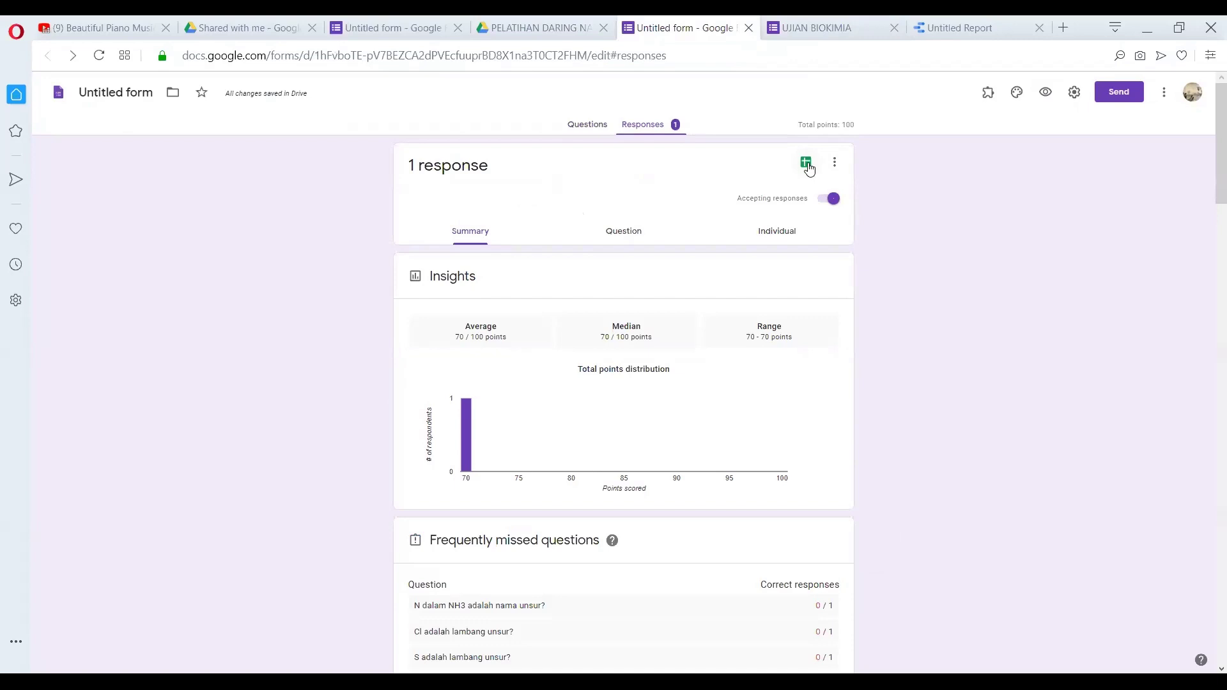
{"action": "left_click", "coordinate": [807, 163]}
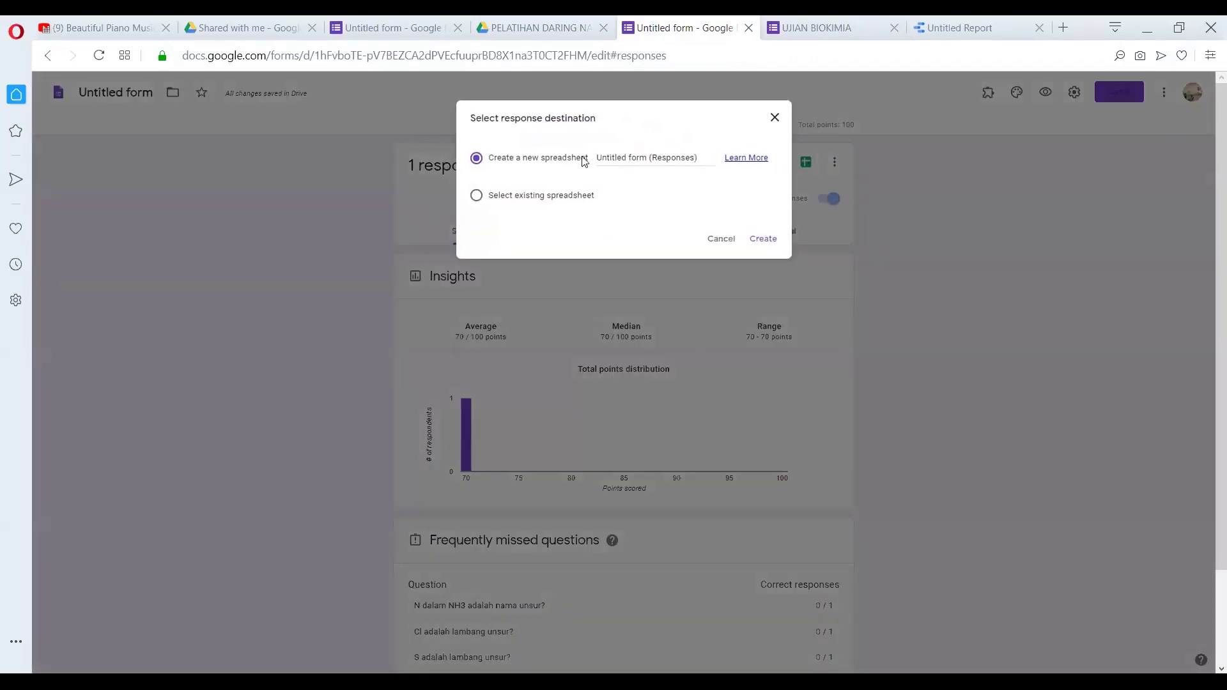
{"action": "left_click_drag", "start_coordinate": [599, 157], "coordinate": [715, 169]}
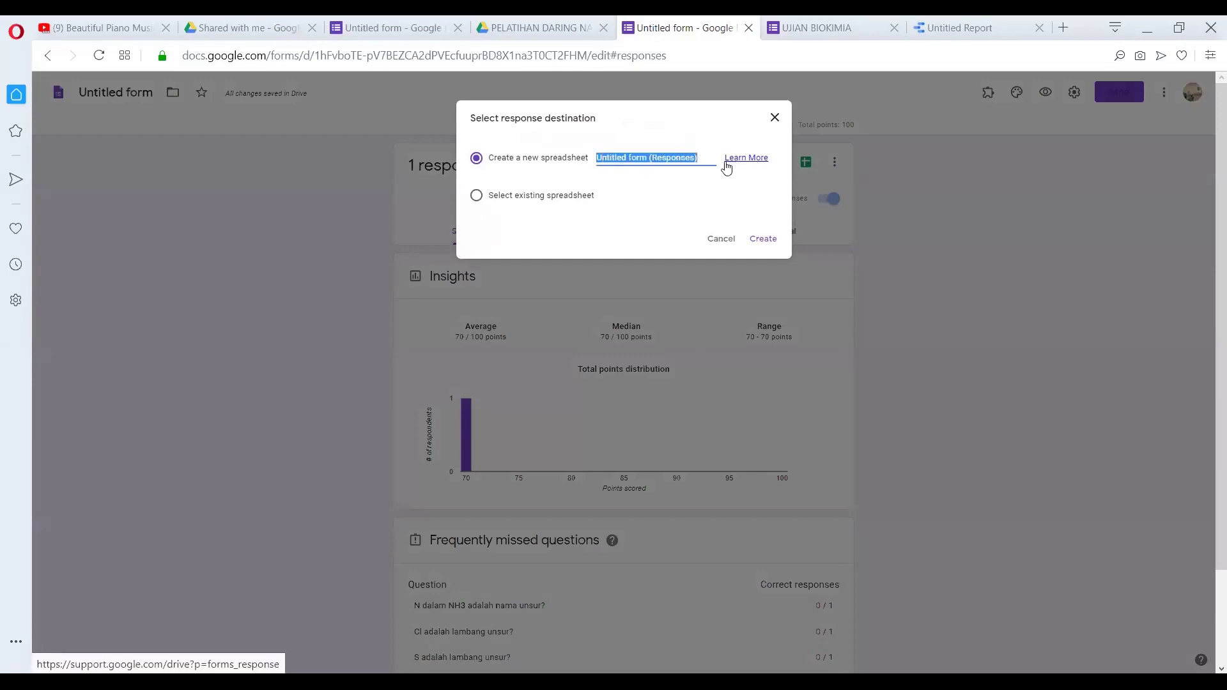
{"action": "type", "text": "has"}
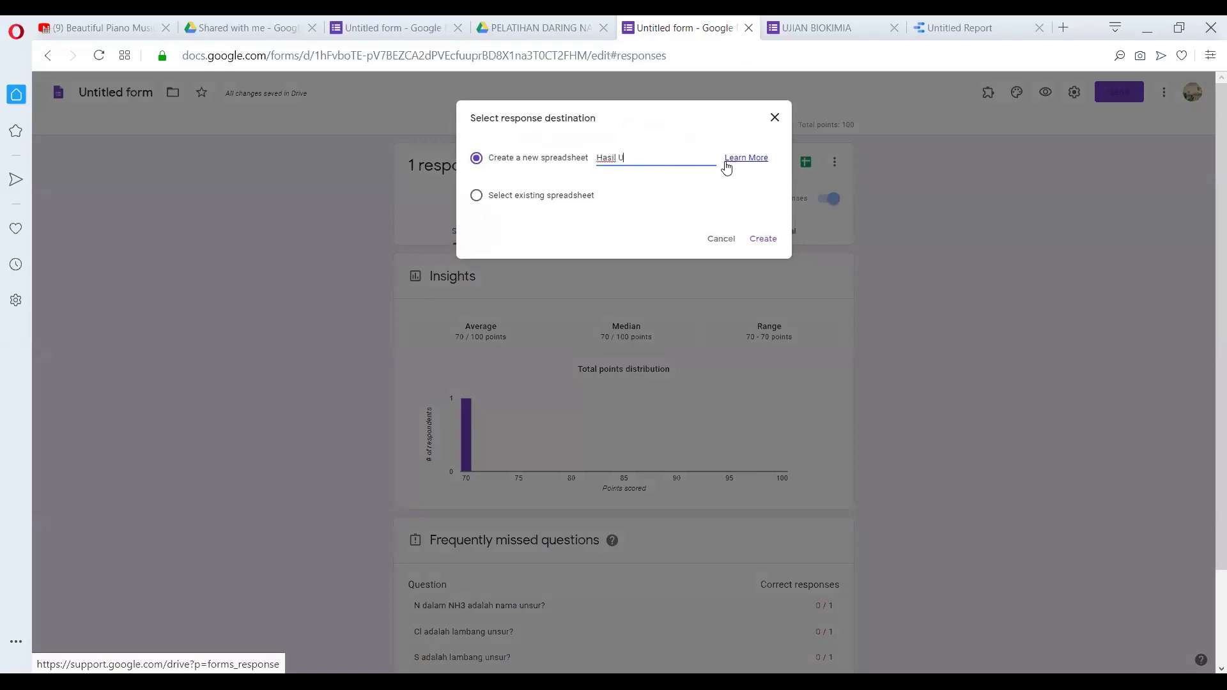
{"action": "type", "text": "il Ujian Biokimia"}
{"action": "left_click", "coordinate": [763, 238]}
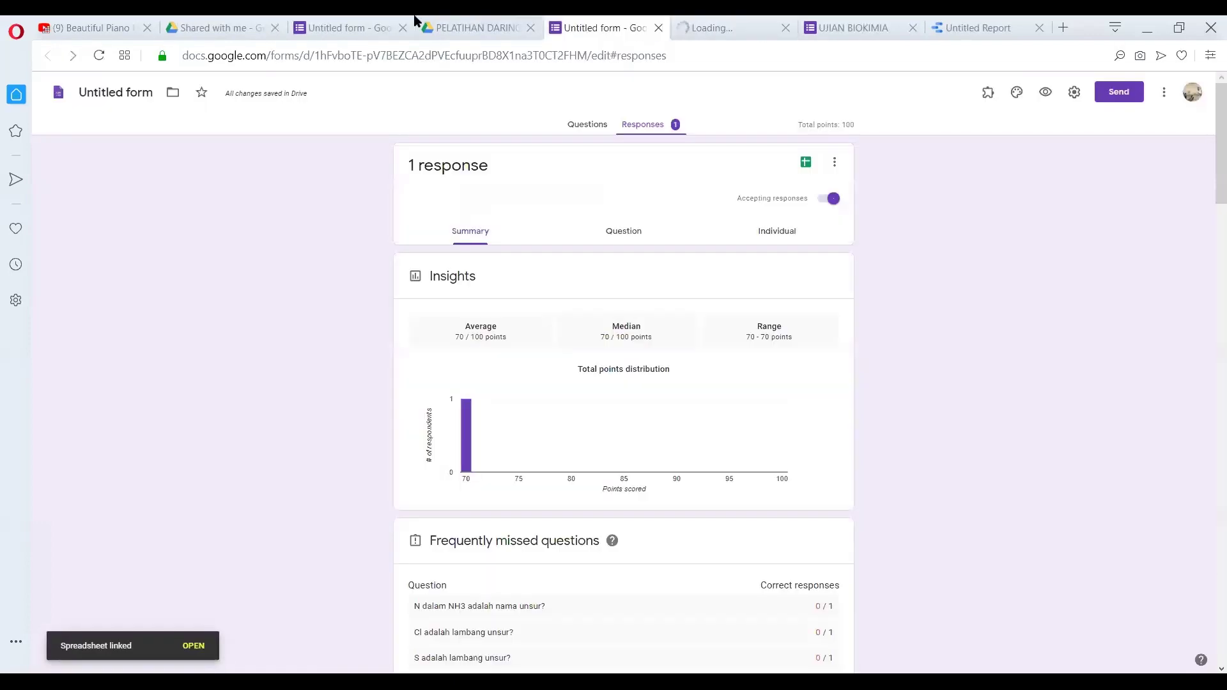
{"action": "left_click", "coordinate": [458, 26]}
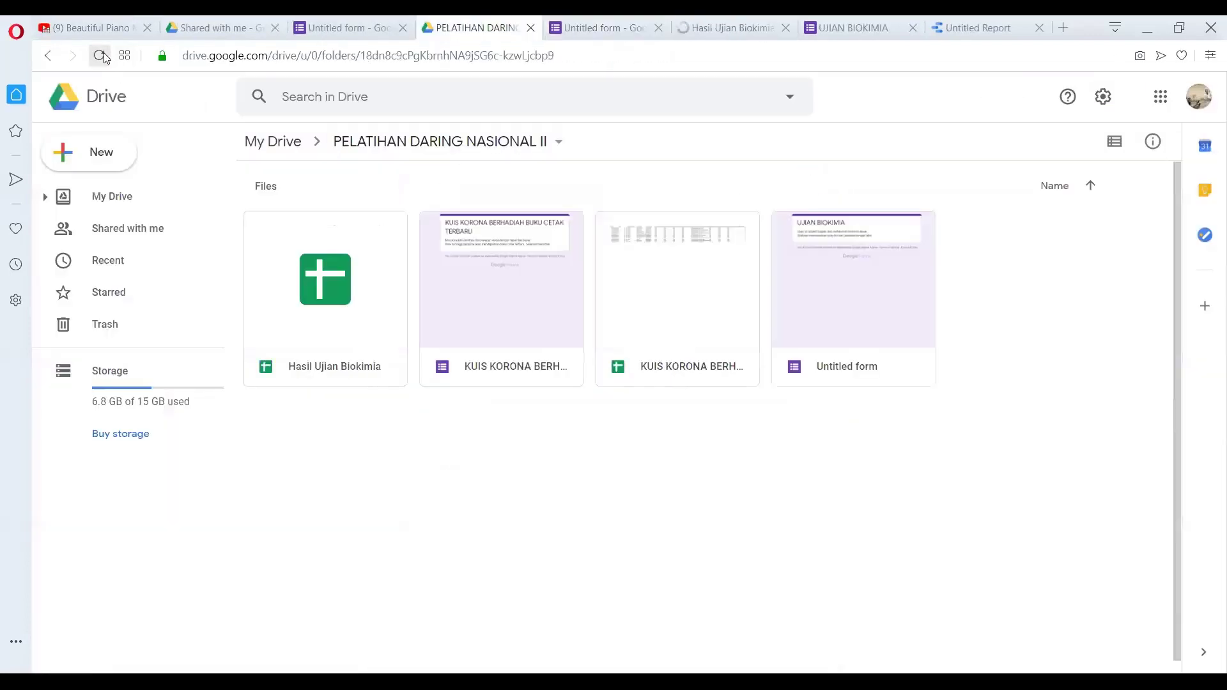
Reload the Drive folder and rename 'Untitled form' to 'Ujian Biokimia'
{"action": "left_click", "coordinate": [99, 56]}
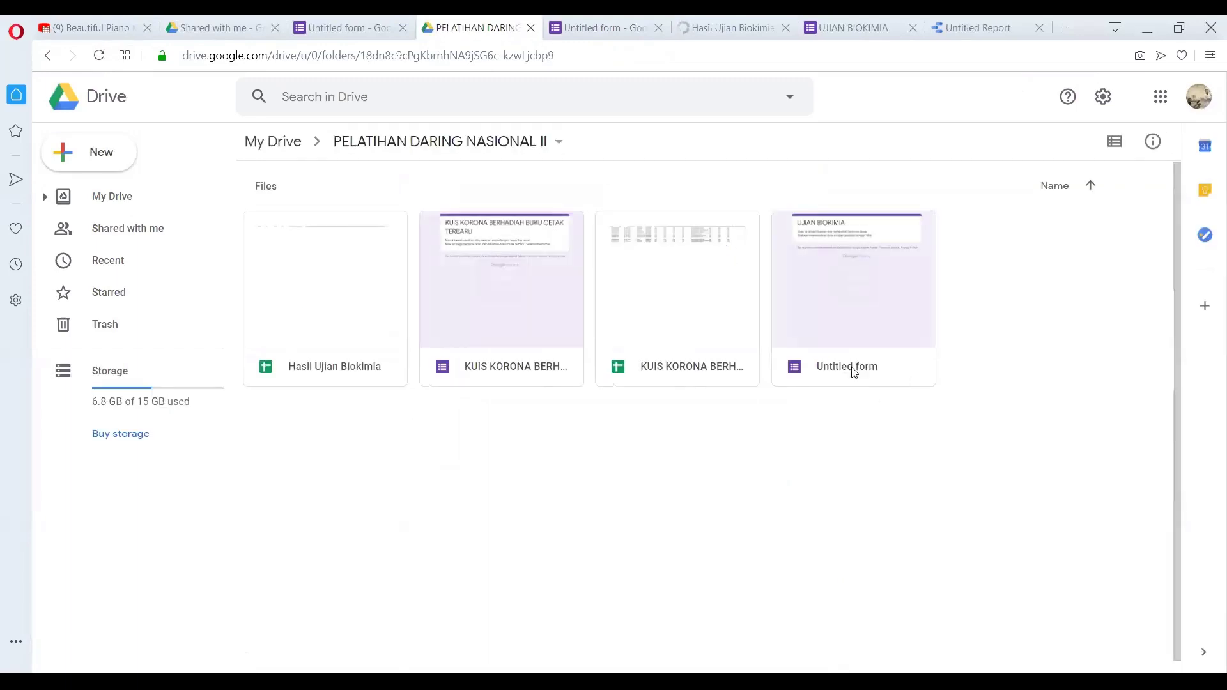
{"action": "right_click", "coordinate": [853, 371]}
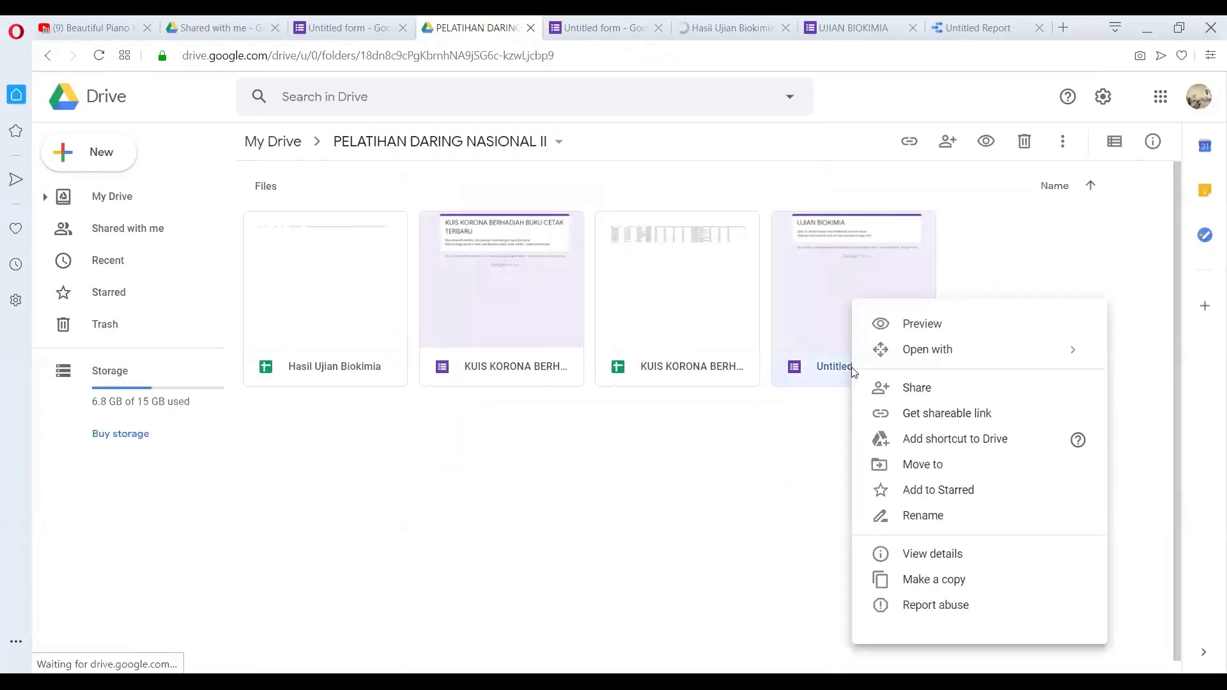
{"action": "left_click", "coordinate": [928, 517]}
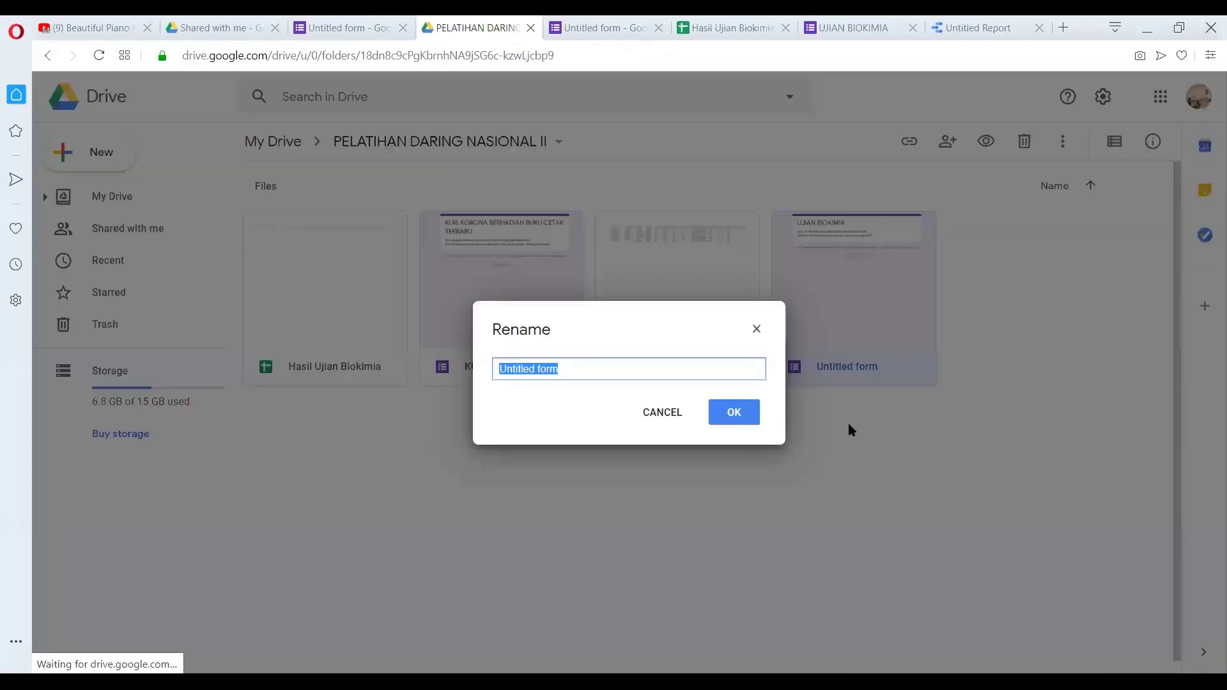
{"action": "type", "text": "Uji"}
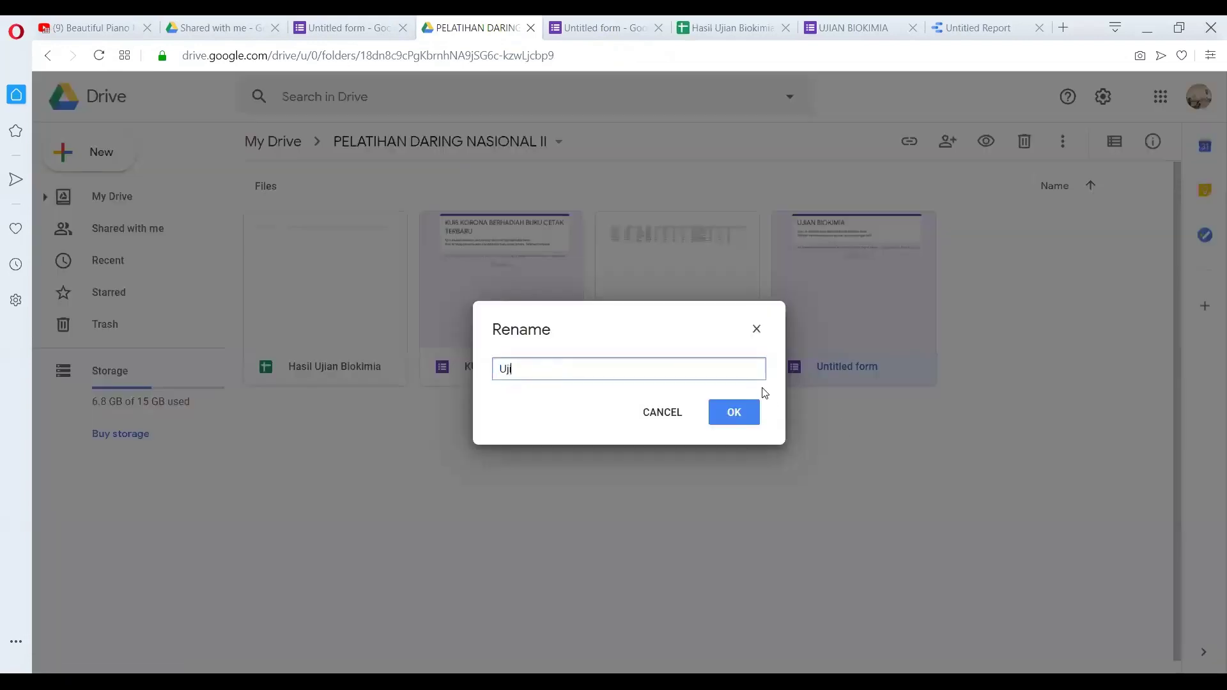
{"action": "type", "text": "an Biokimia"}
{"action": "left_click", "coordinate": [734, 413]}
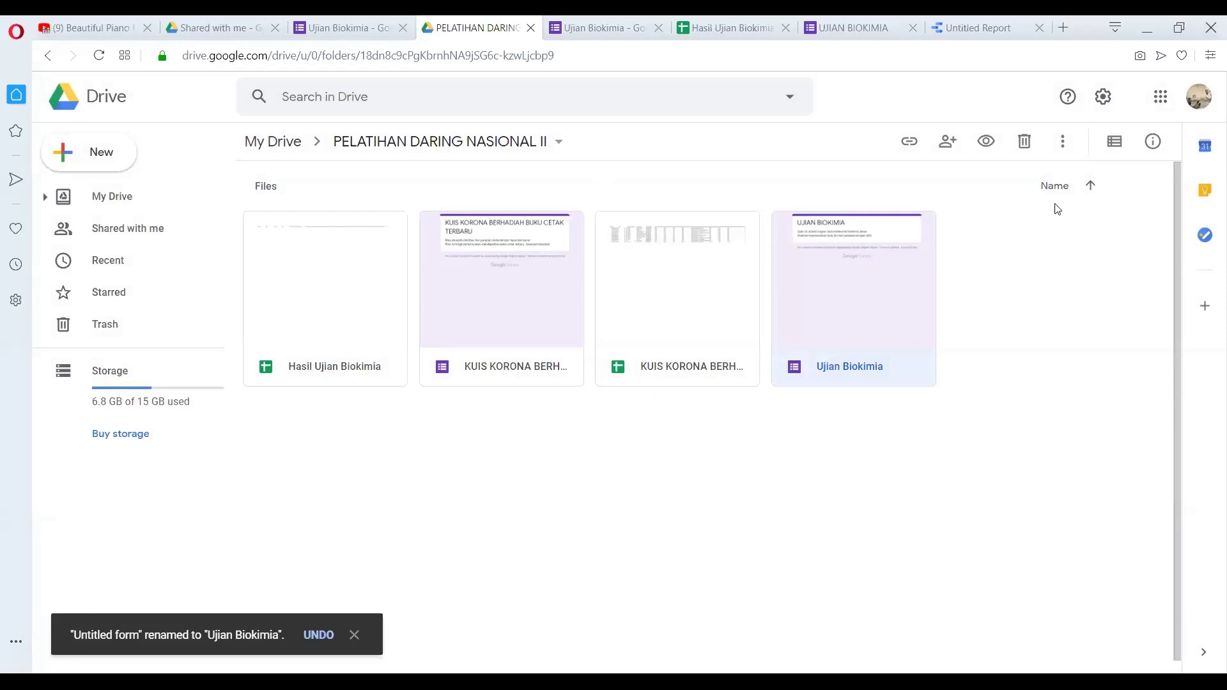
List the folder's files sorted by name descending, then view the Hasil Ujian Biokimia spreadsheet
{"action": "left_click", "coordinate": [1122, 153]}
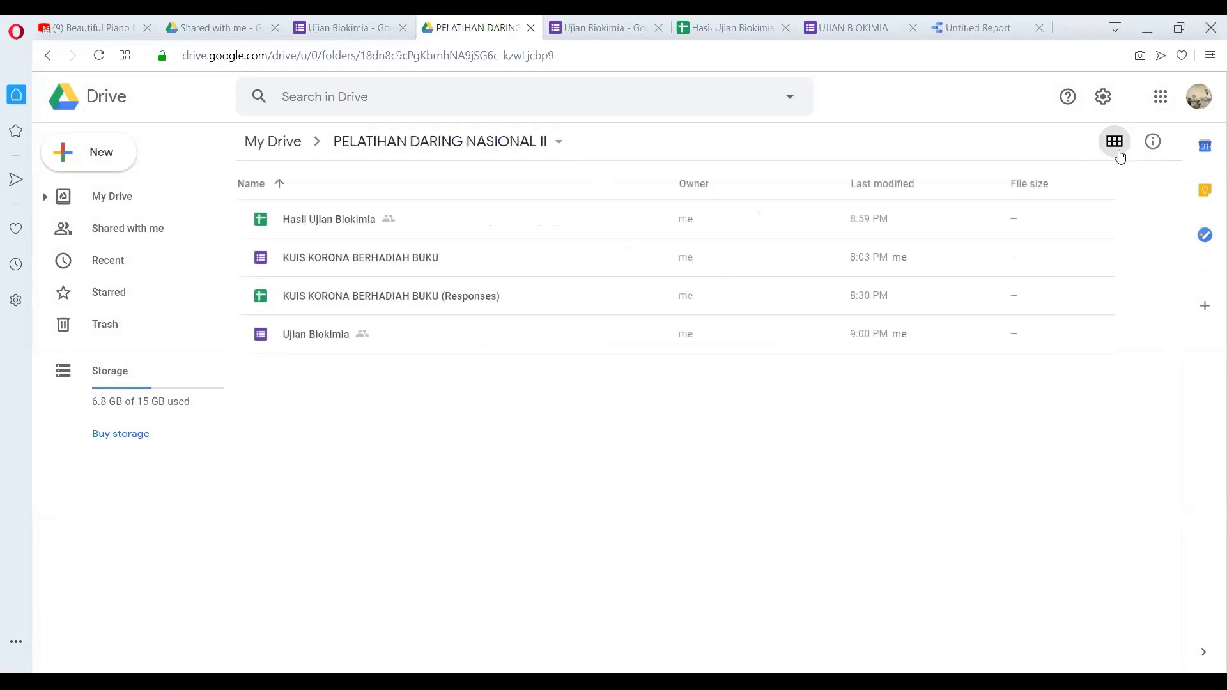
{"action": "left_click", "coordinate": [279, 184]}
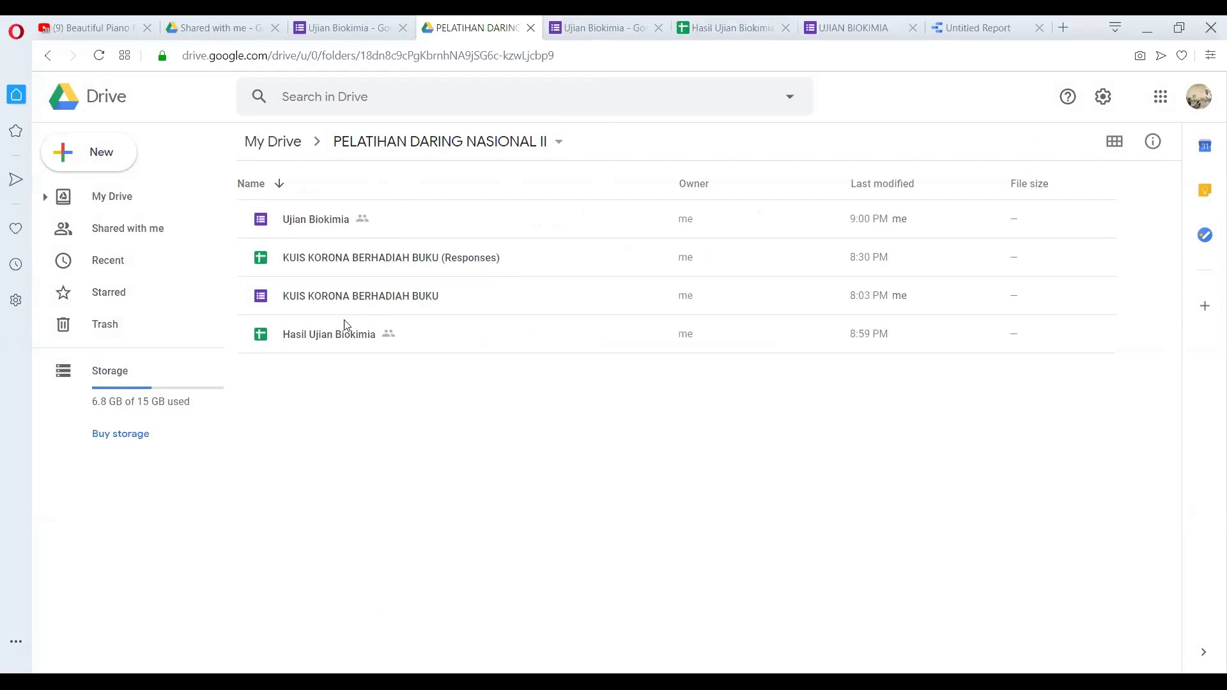
{"action": "left_click", "coordinate": [723, 21]}
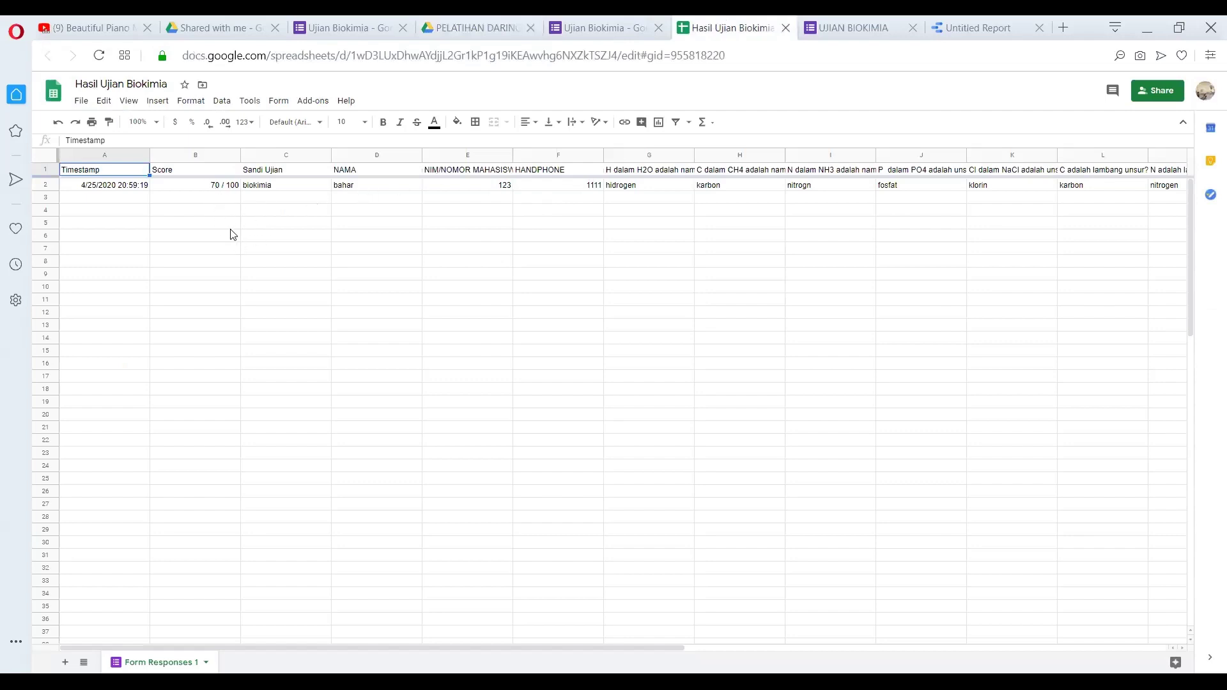
Return to the Ujian Biokimia form's response summary showing the 70 / 100 score
{"action": "left_click", "coordinate": [609, 19]}
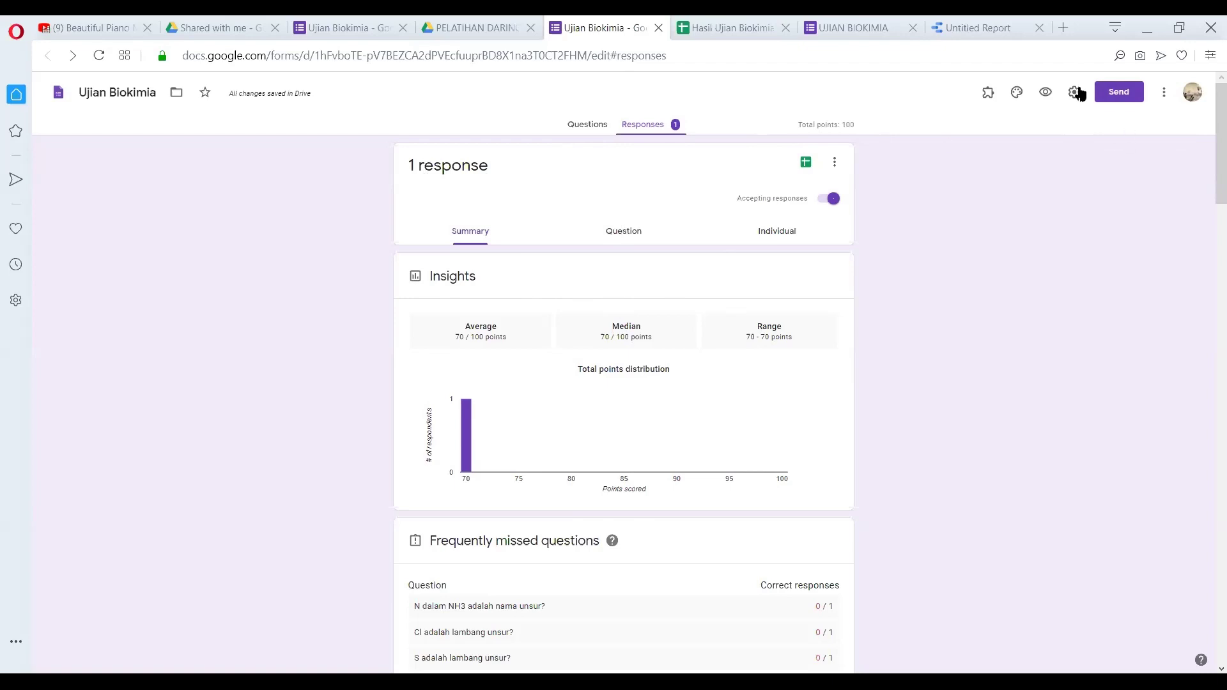
Copy the Ujian Biokimia form's shareable link and close the Send form dialog
{"action": "left_click", "coordinate": [1115, 90]}
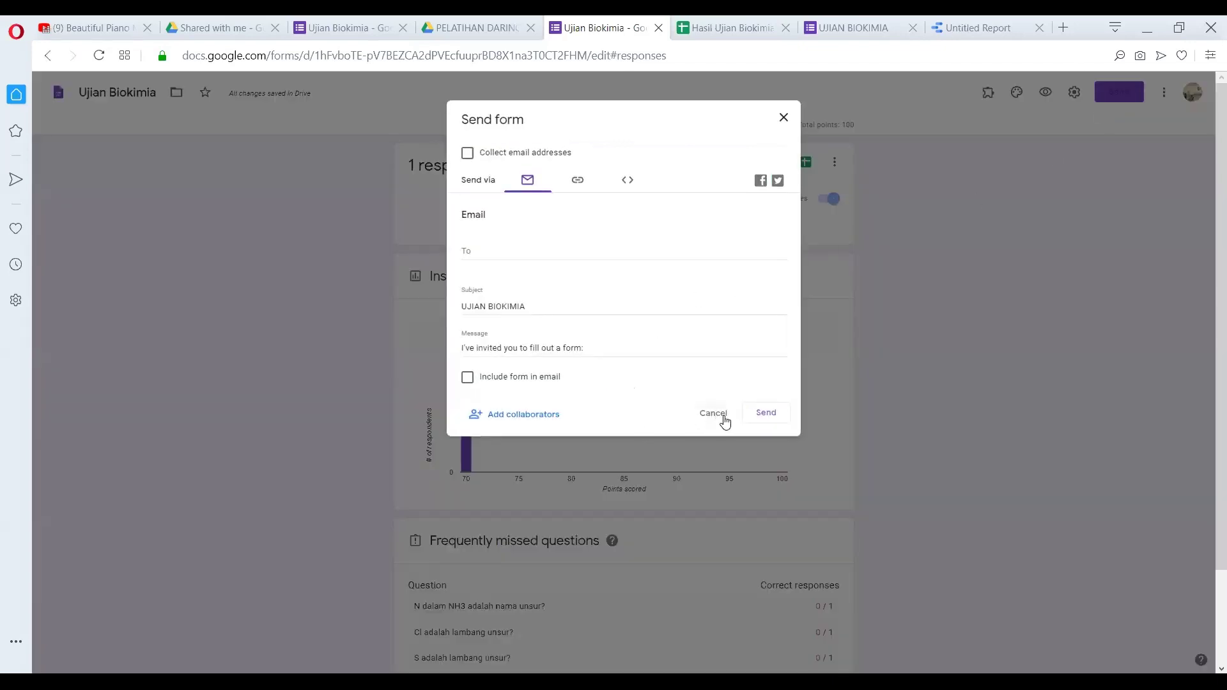
{"action": "left_click", "coordinate": [580, 184]}
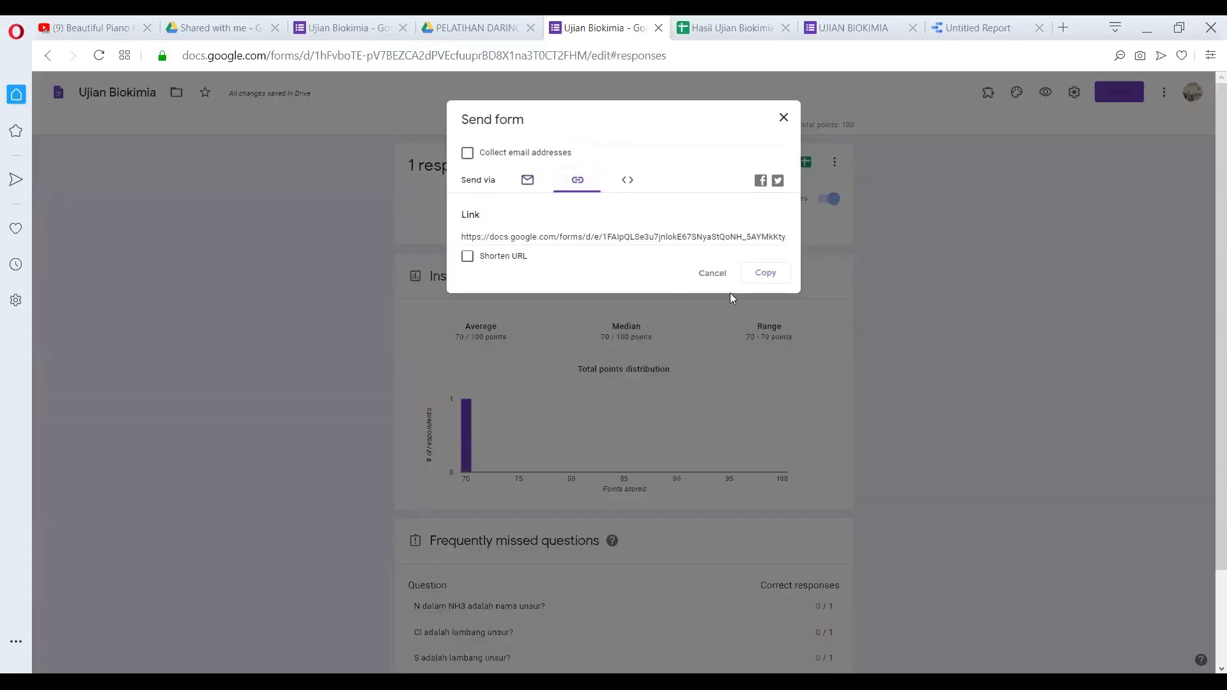
{"action": "left_click", "coordinate": [761, 273]}
{"action": "left_click", "coordinate": [784, 120]}
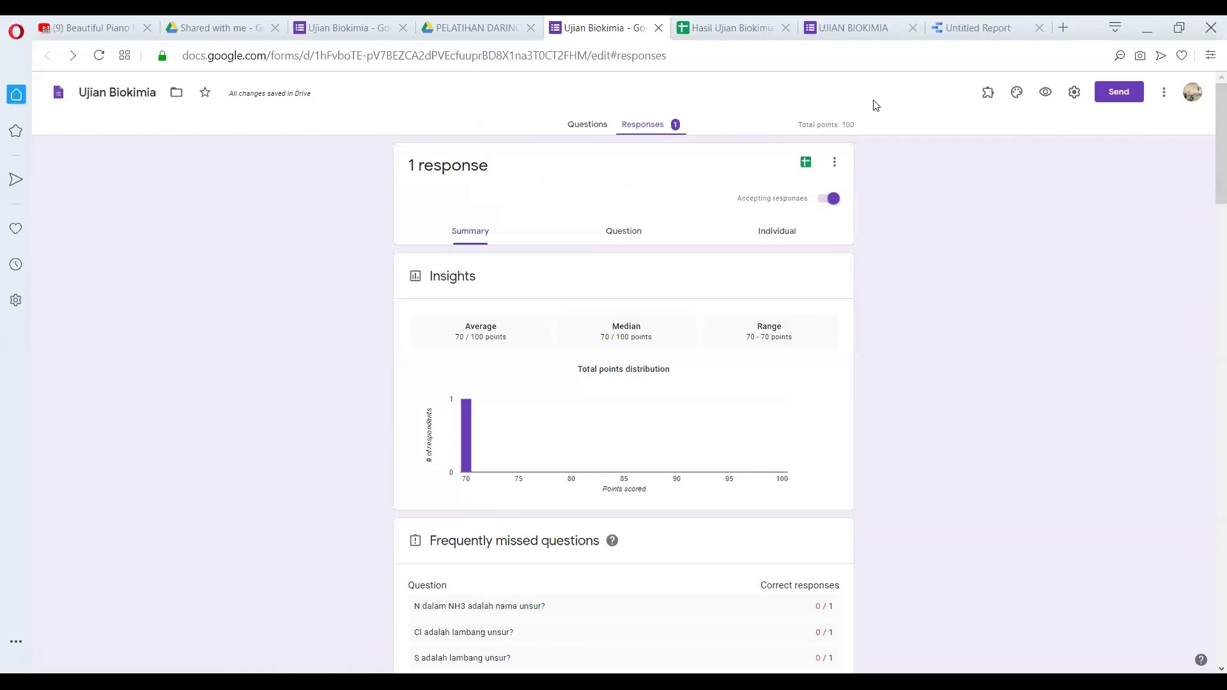
Find the Untitled Report tab, refresh its score chart data, and close the report
{"action": "left_click", "coordinate": [699, 21]}
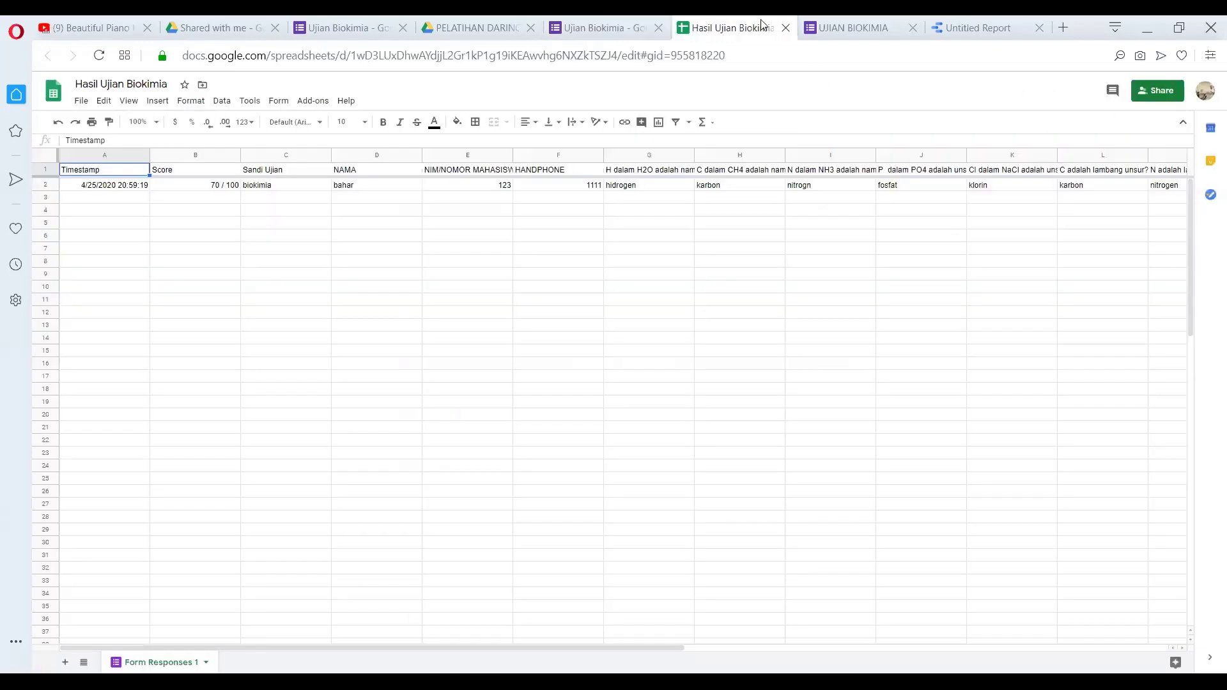
{"action": "left_click", "coordinate": [855, 23]}
{"action": "left_click", "coordinate": [756, 21]}
{"action": "left_click", "coordinate": [868, 28]}
{"action": "left_click", "coordinate": [763, 27]}
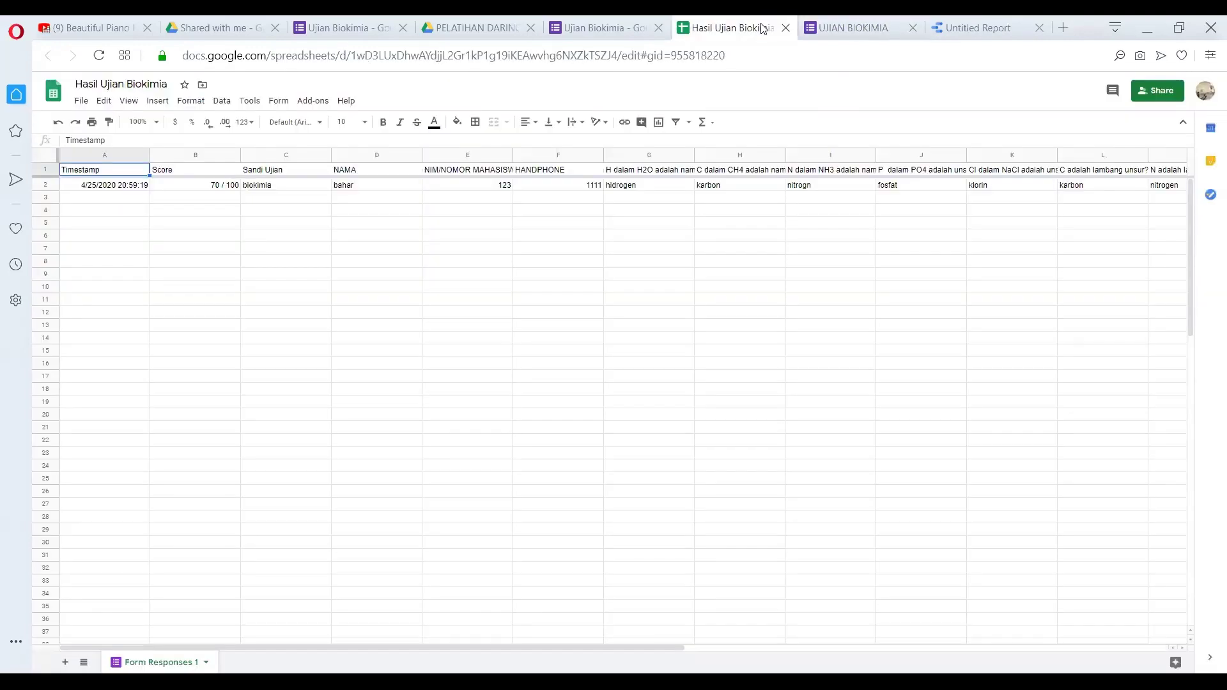
{"action": "left_click", "coordinate": [845, 25]}
{"action": "left_click", "coordinate": [1014, 32]}
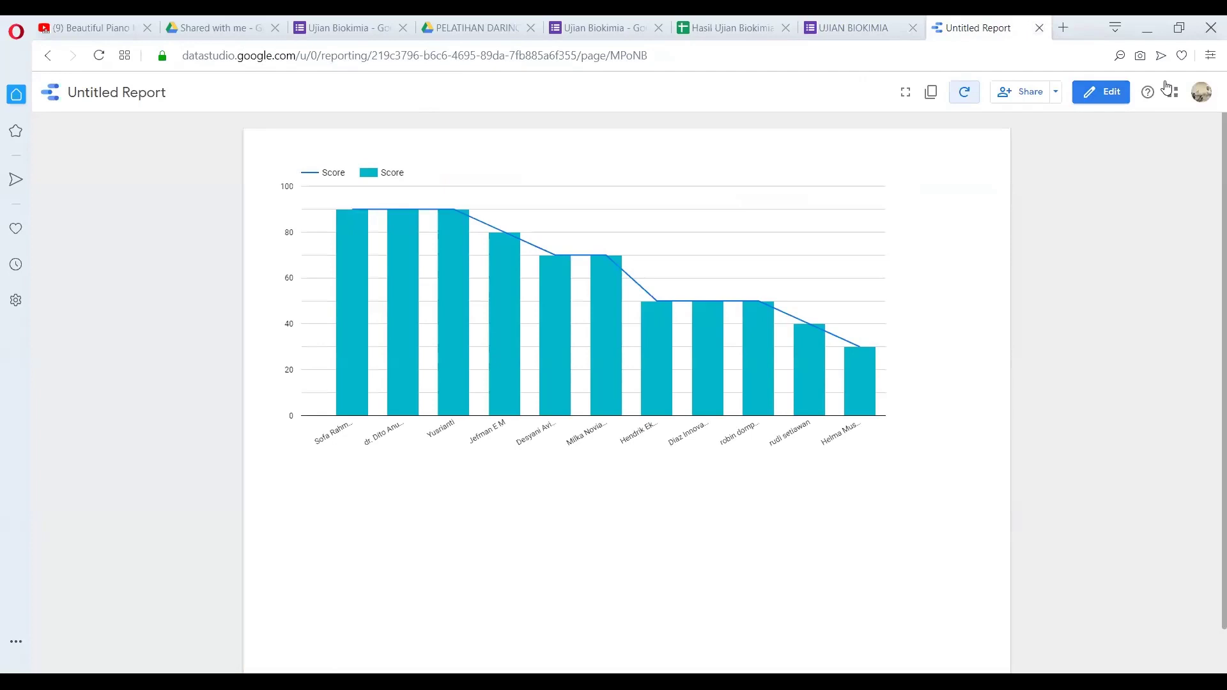
{"action": "left_click", "coordinate": [965, 91]}
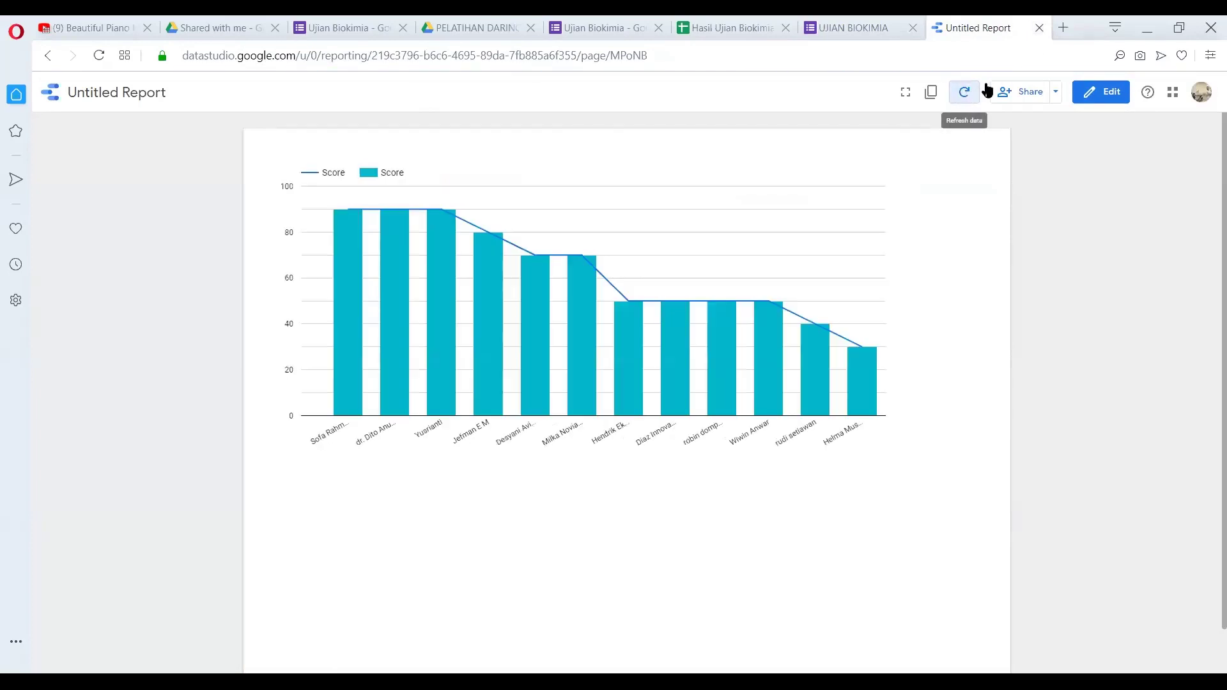
{"action": "left_click", "coordinate": [1039, 27]}
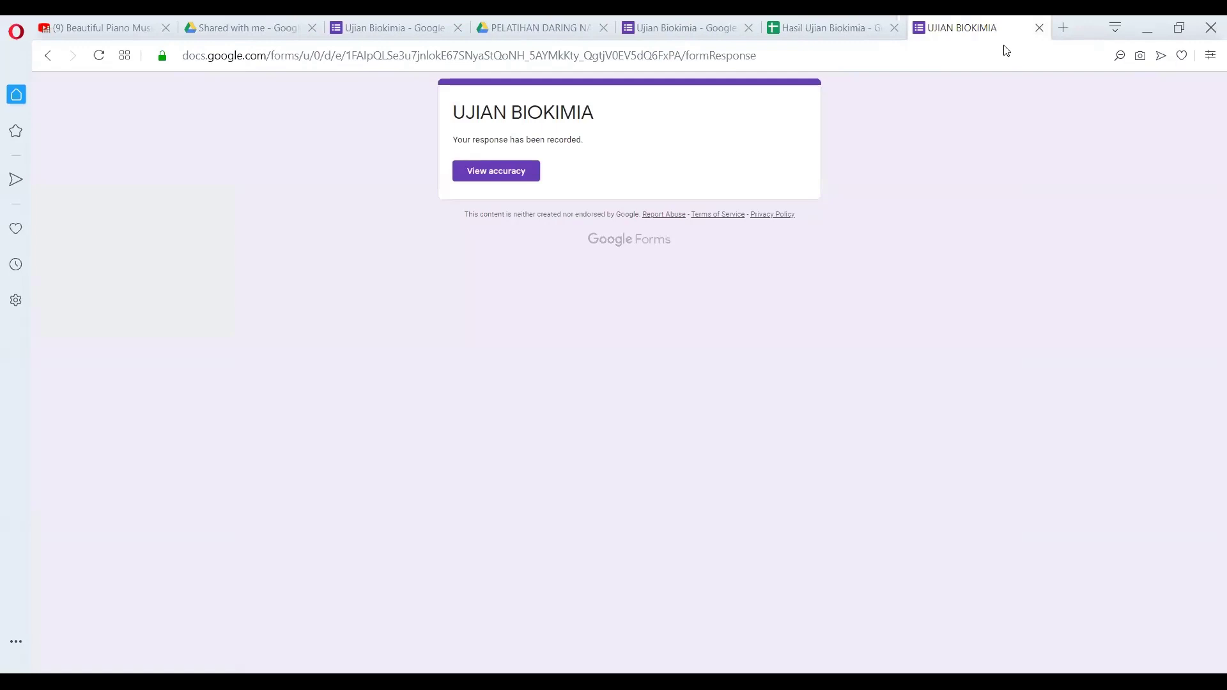
{"action": "left_click", "coordinate": [1040, 27]}
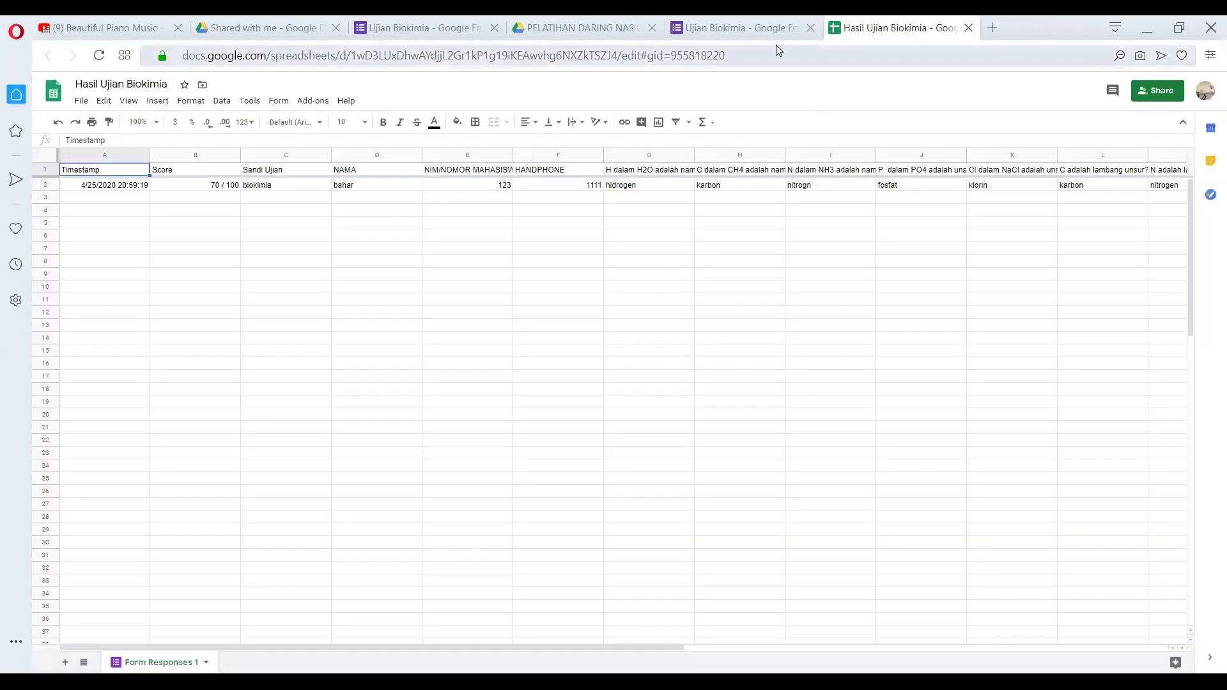
{"action": "left_click", "coordinate": [765, 31]}
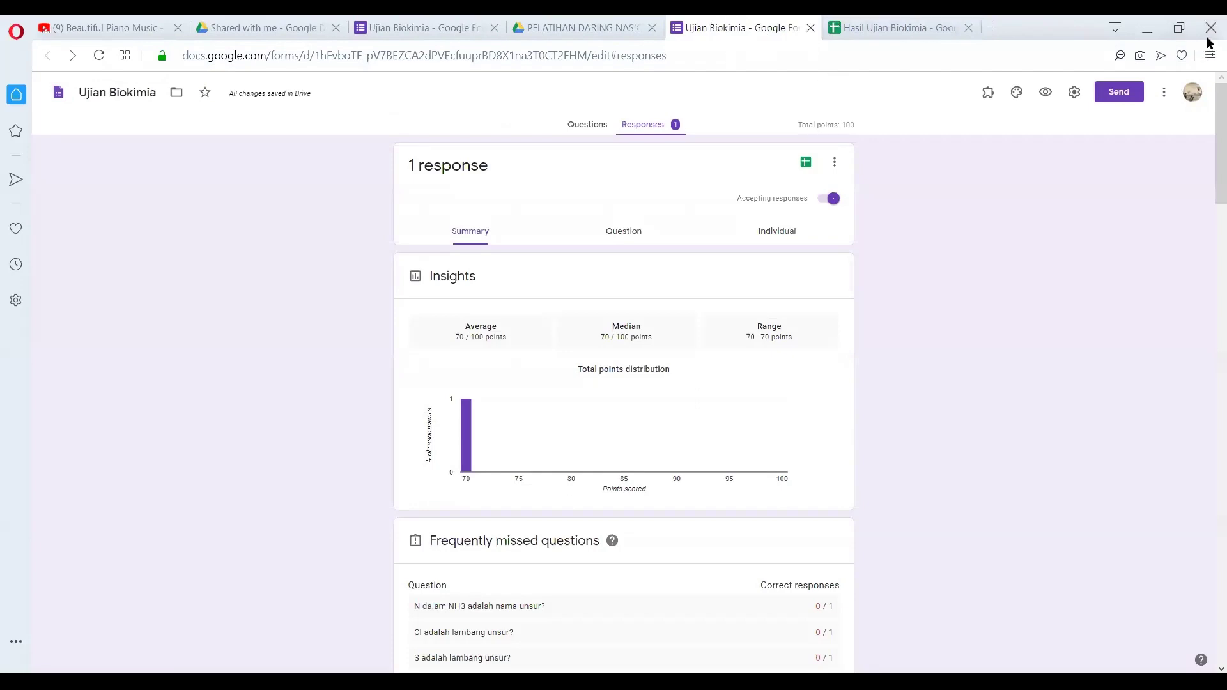
{"action": "left_click", "coordinate": [897, 27]}
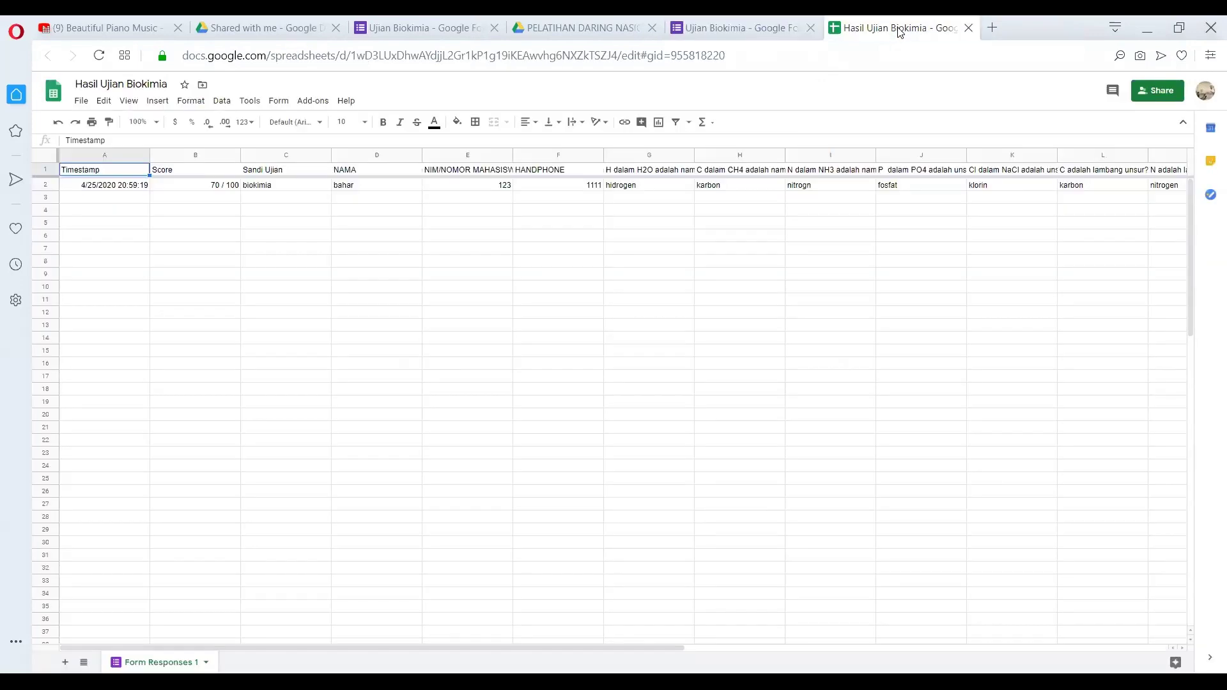
{"action": "left_click", "coordinate": [767, 25]}
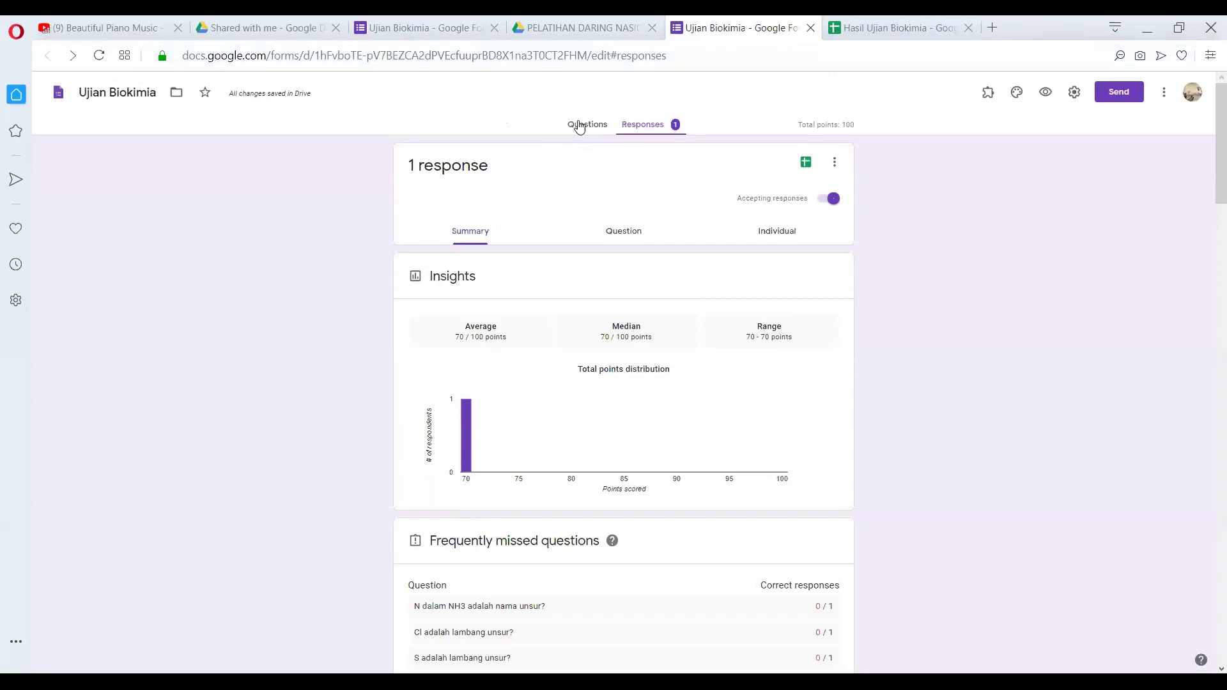
{"action": "left_click", "coordinate": [918, 26]}
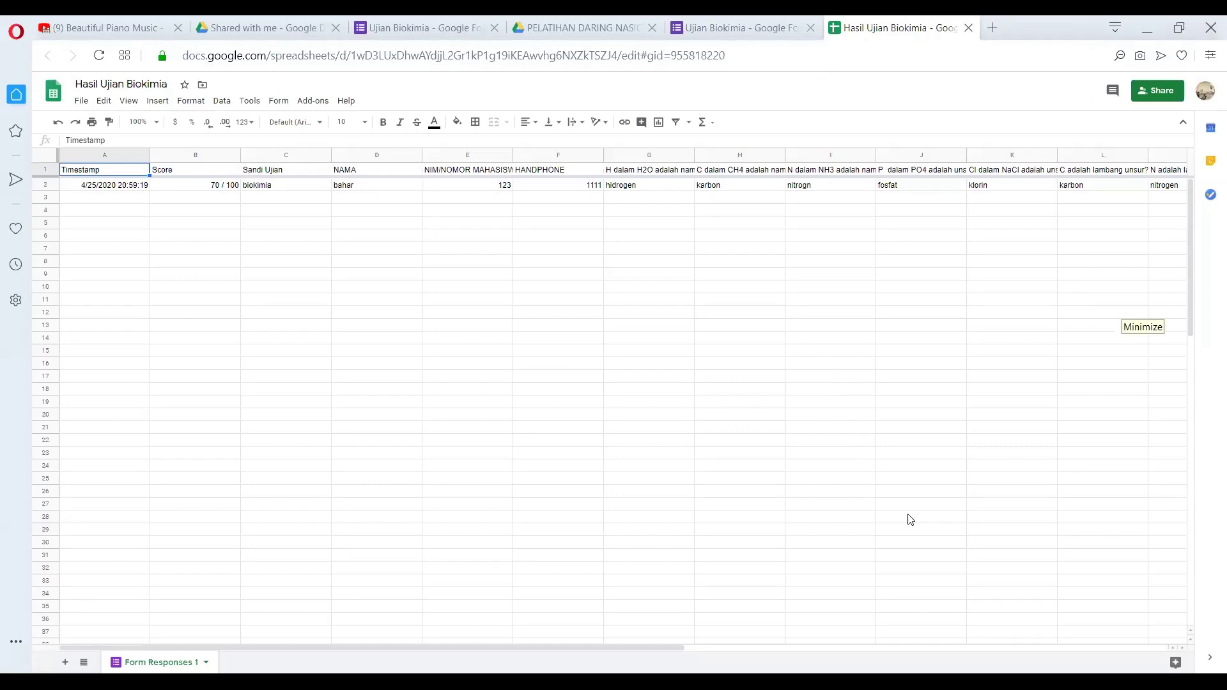
{"action": "left_click", "coordinate": [708, 26]}
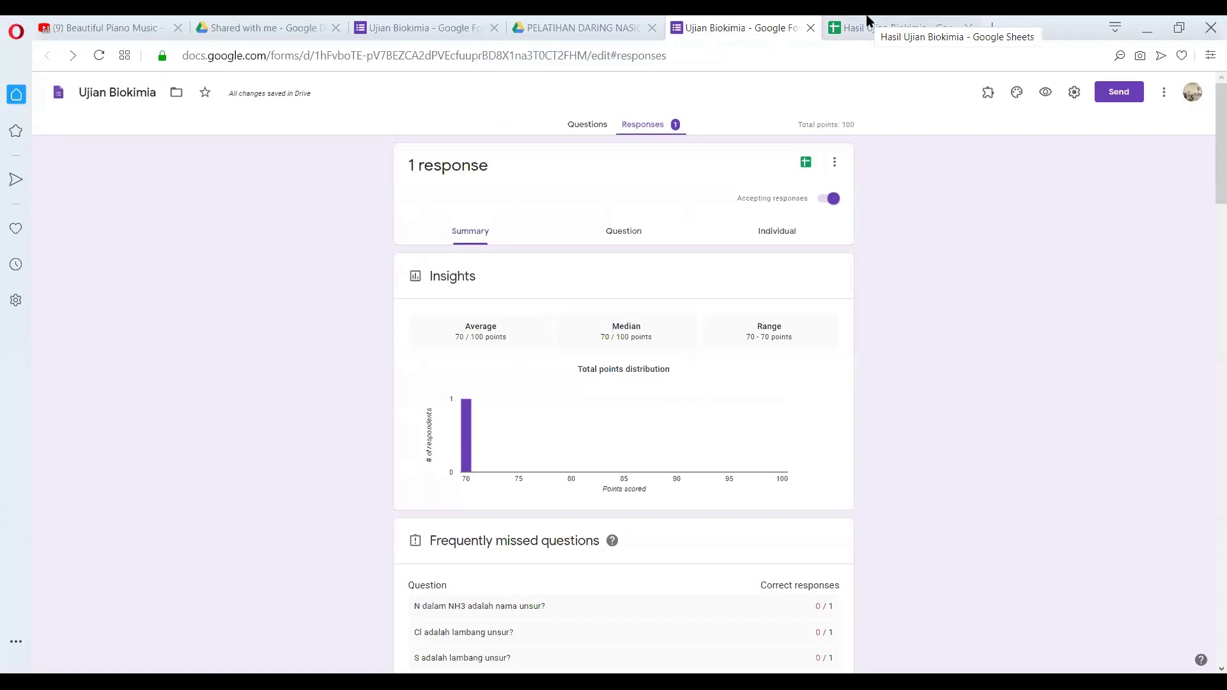
{"action": "left_click", "coordinate": [870, 23]}
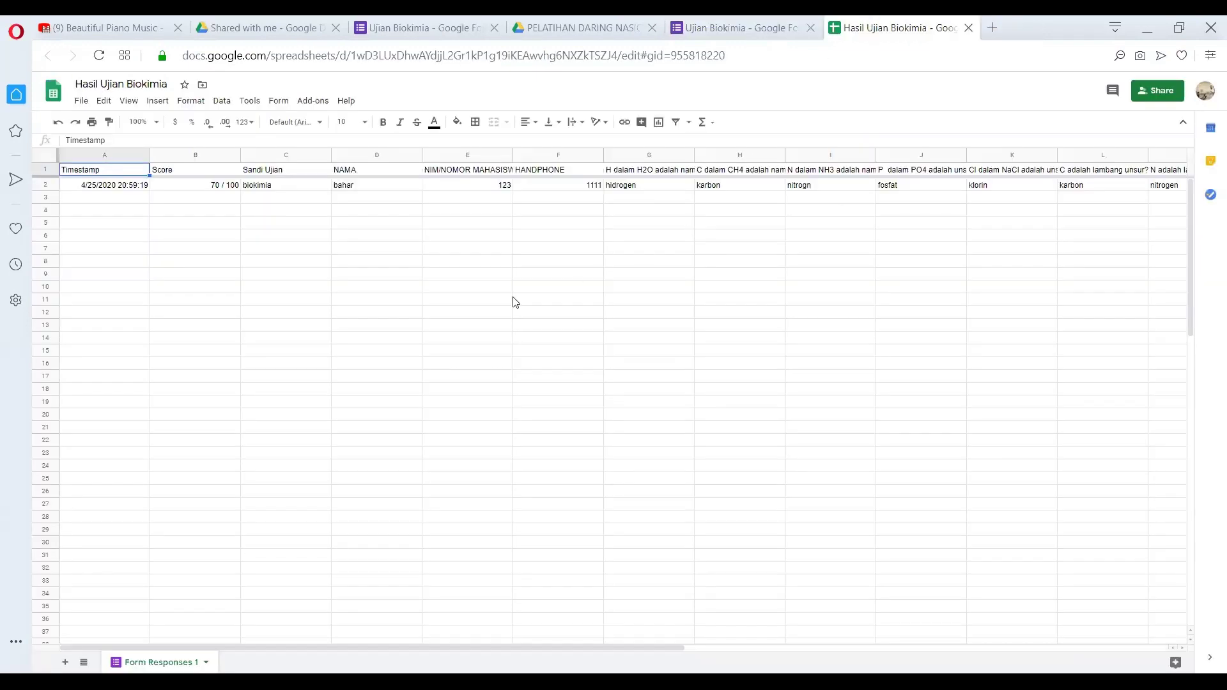
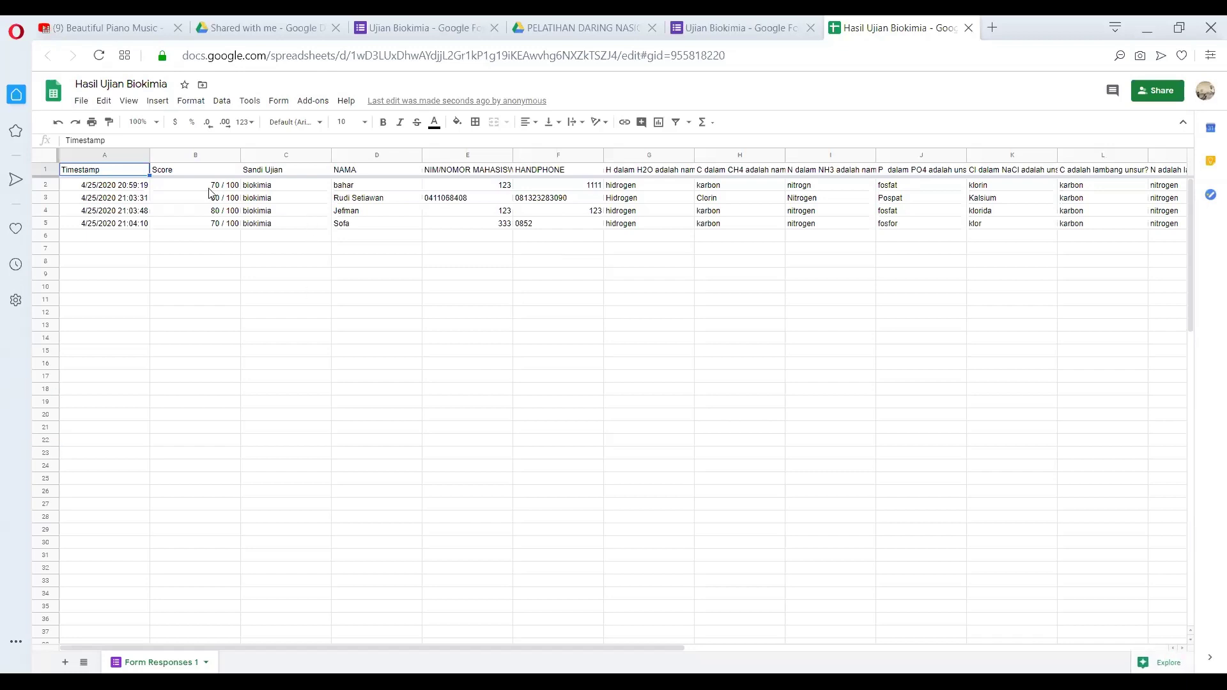
Right-align the values in column E (NIM/NOMOR MAHASISWA) and column F (HANDPHONE)
{"action": "left_click", "coordinate": [214, 159]}
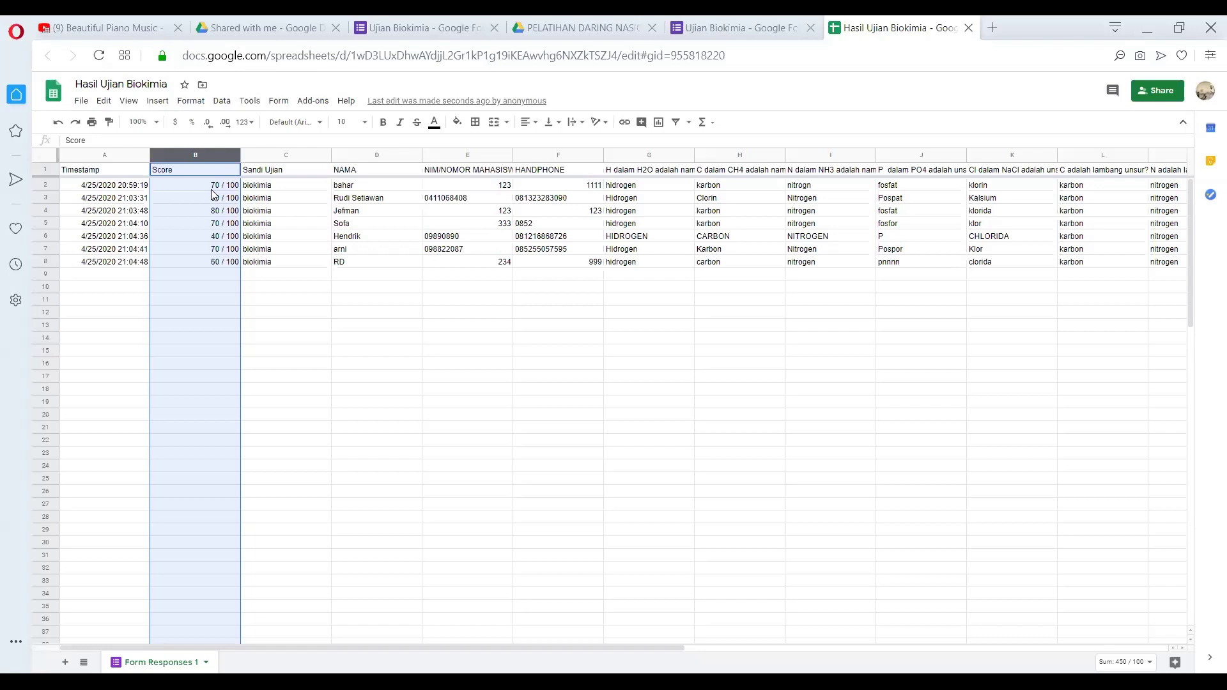
{"action": "left_click", "coordinate": [471, 155]}
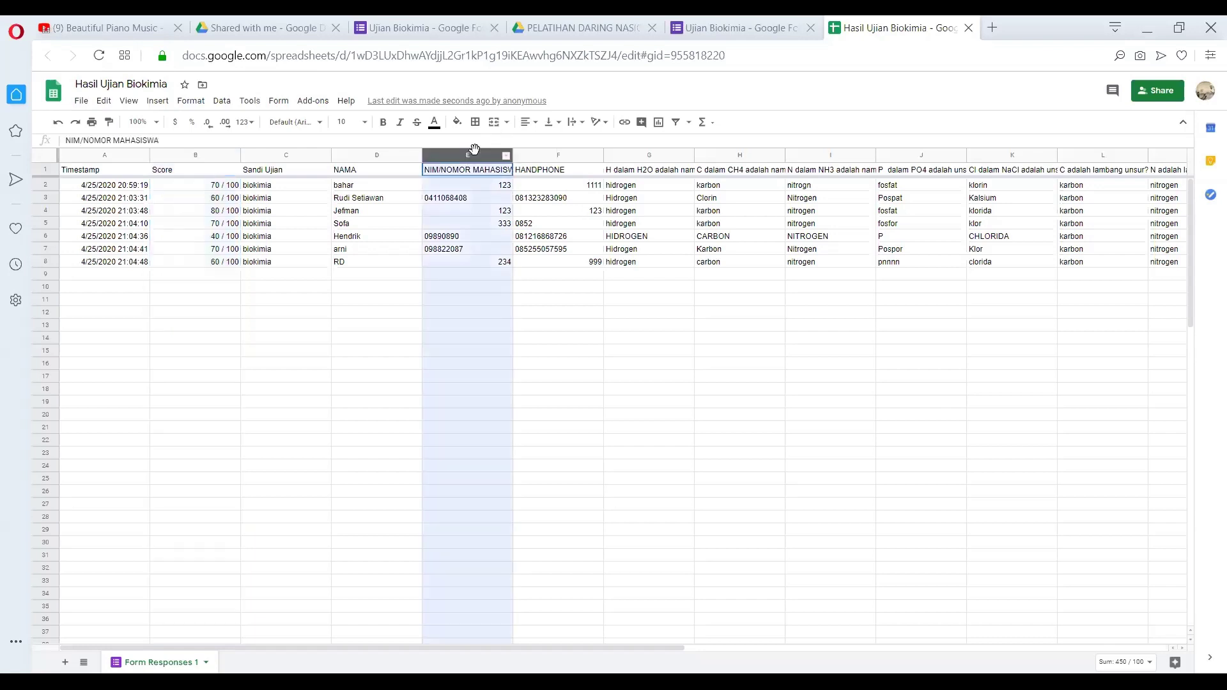
{"action": "left_click", "coordinate": [528, 122]}
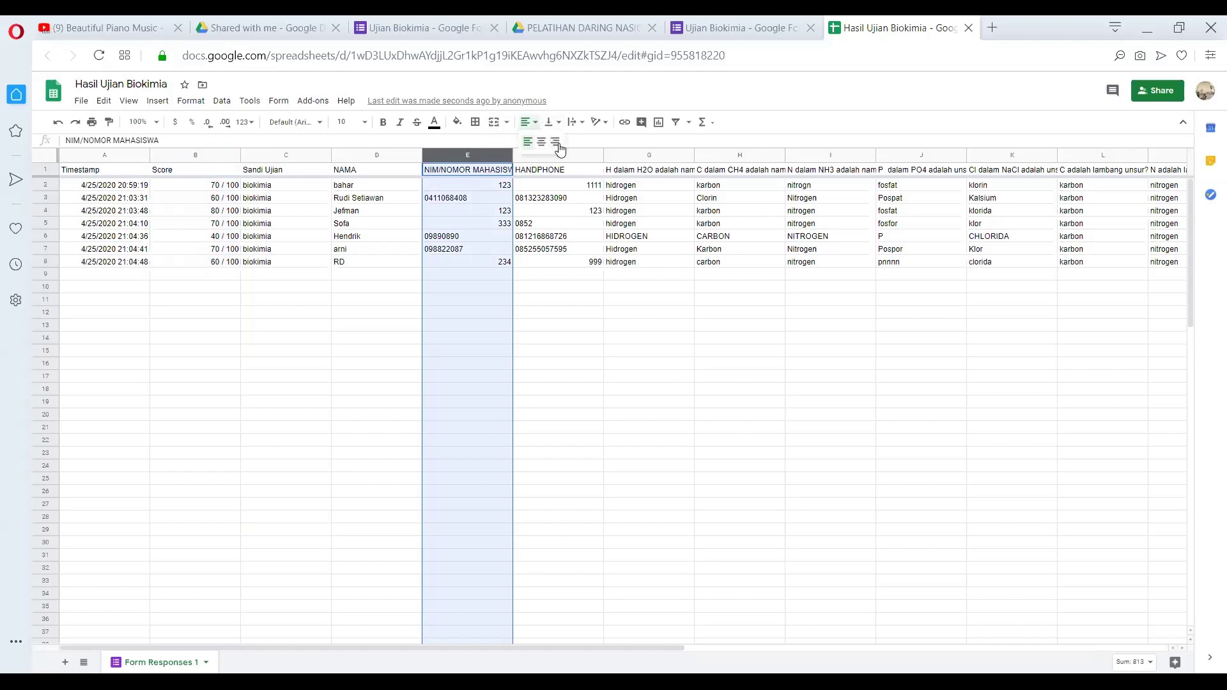
{"action": "left_click", "coordinate": [555, 142]}
{"action": "left_click", "coordinate": [560, 157]}
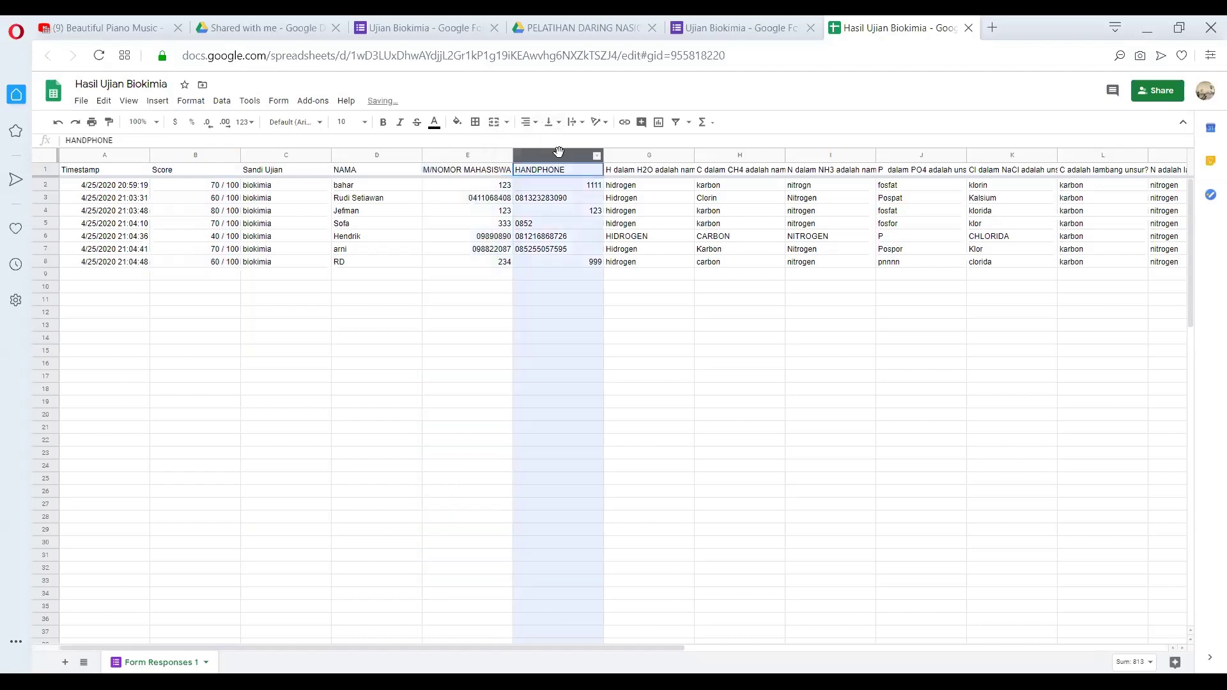
{"action": "left_click", "coordinate": [529, 121]}
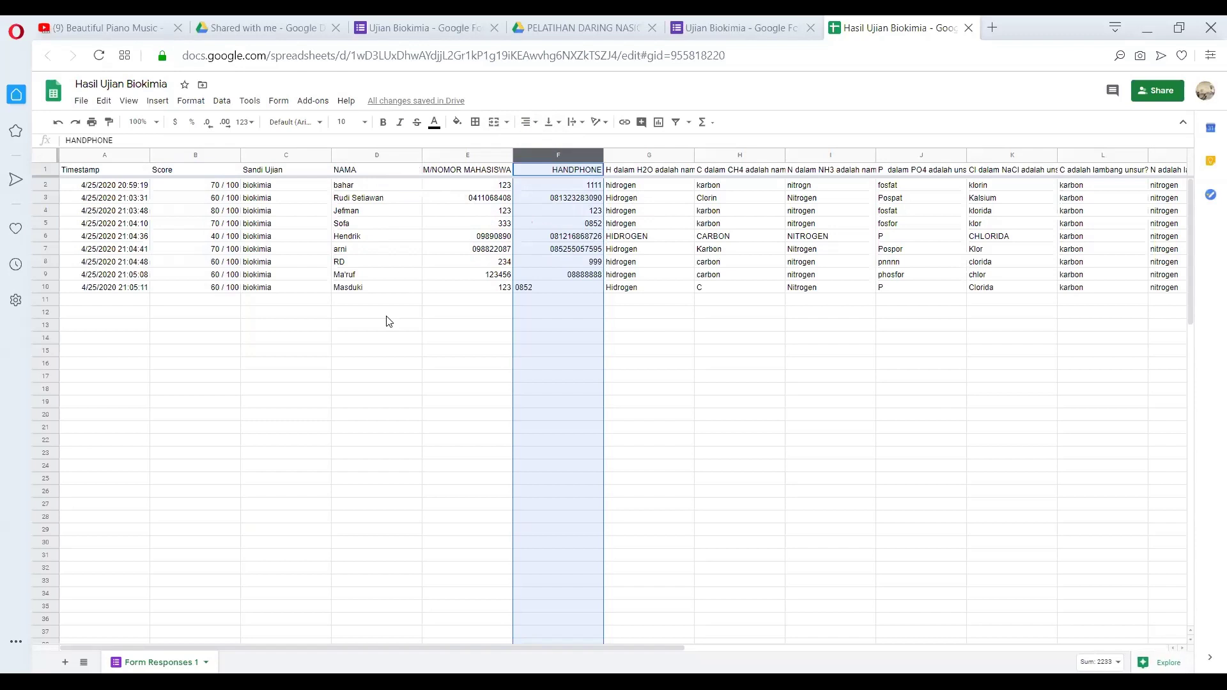
{"action": "left_click", "coordinate": [528, 122]}
{"action": "left_click", "coordinate": [553, 142]}
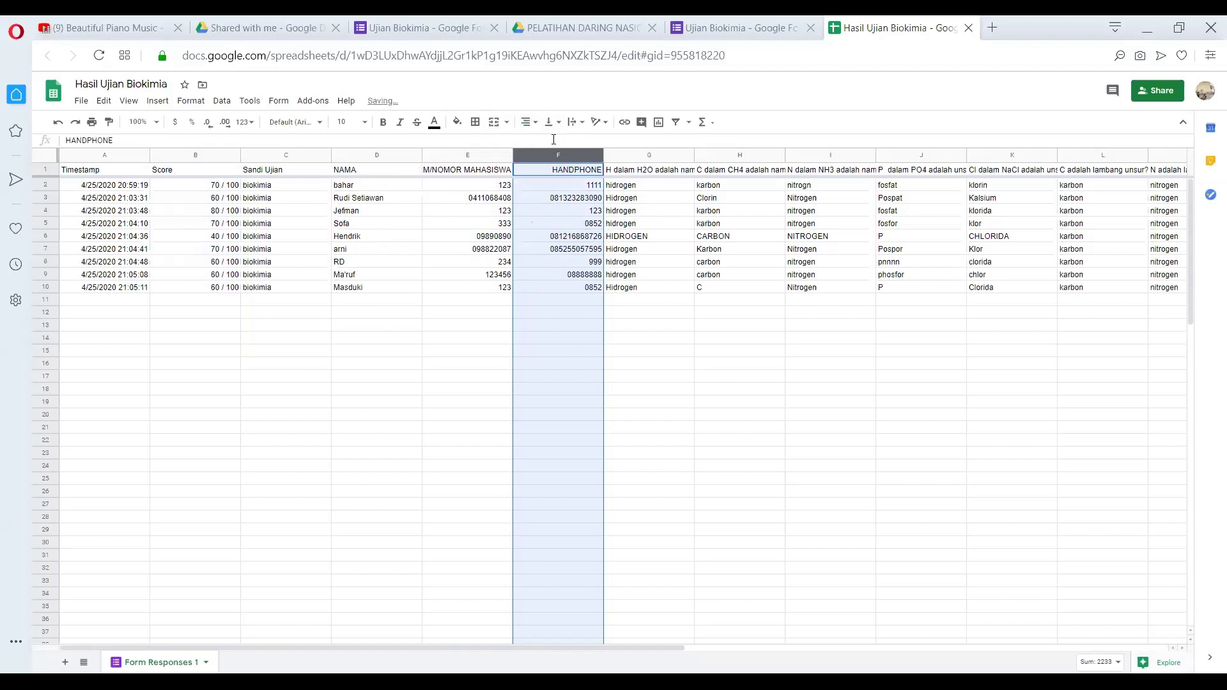
In a new browser tab, search the web for 'google data studio'
{"action": "left_click", "coordinate": [992, 29]}
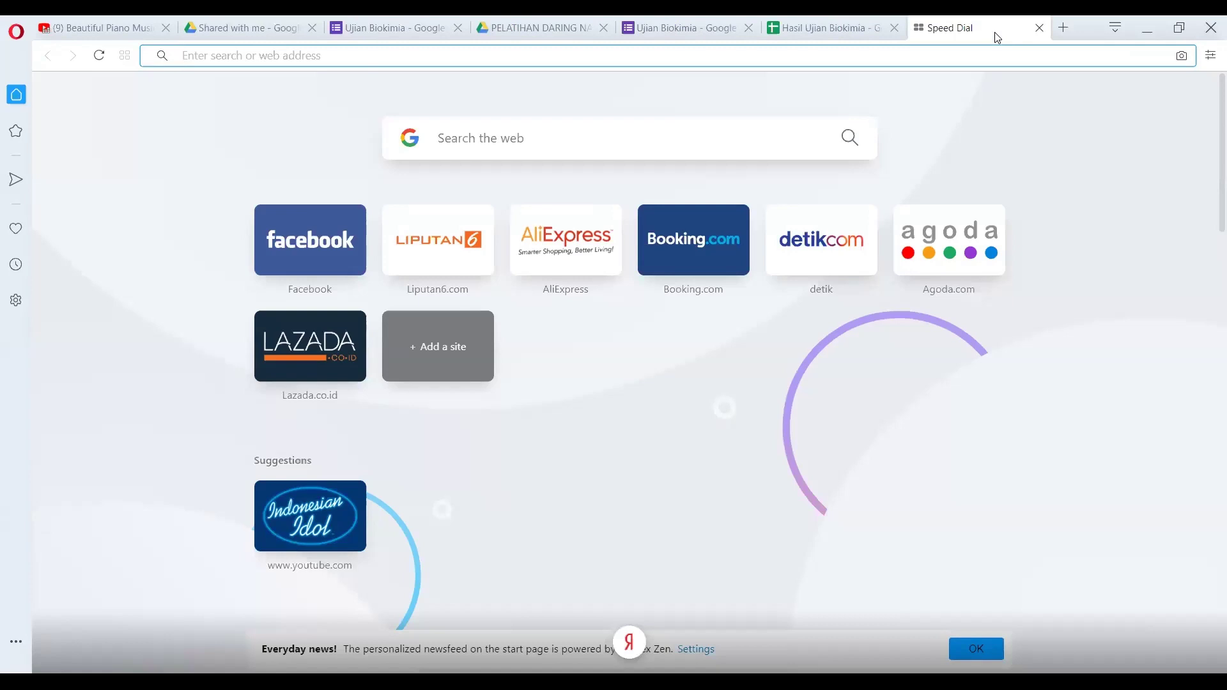
{"action": "type", "text": "data studio"}
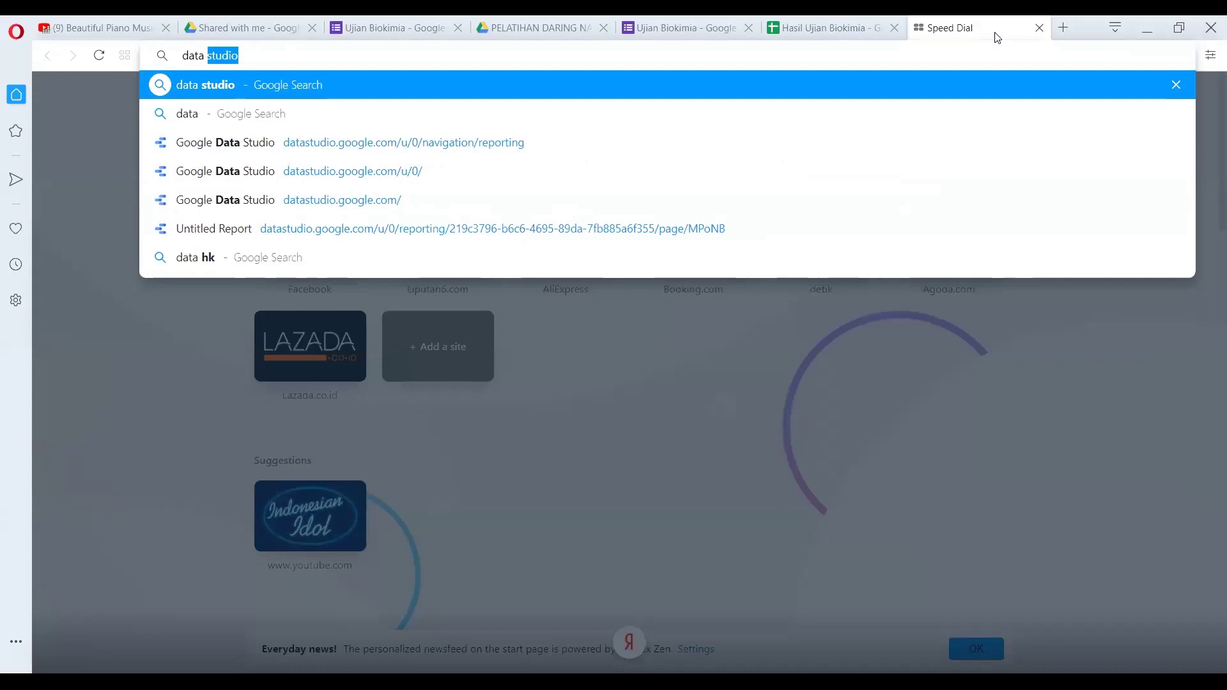
{"action": "key", "text": "Left"}
{"action": "type", "text": "google da"}
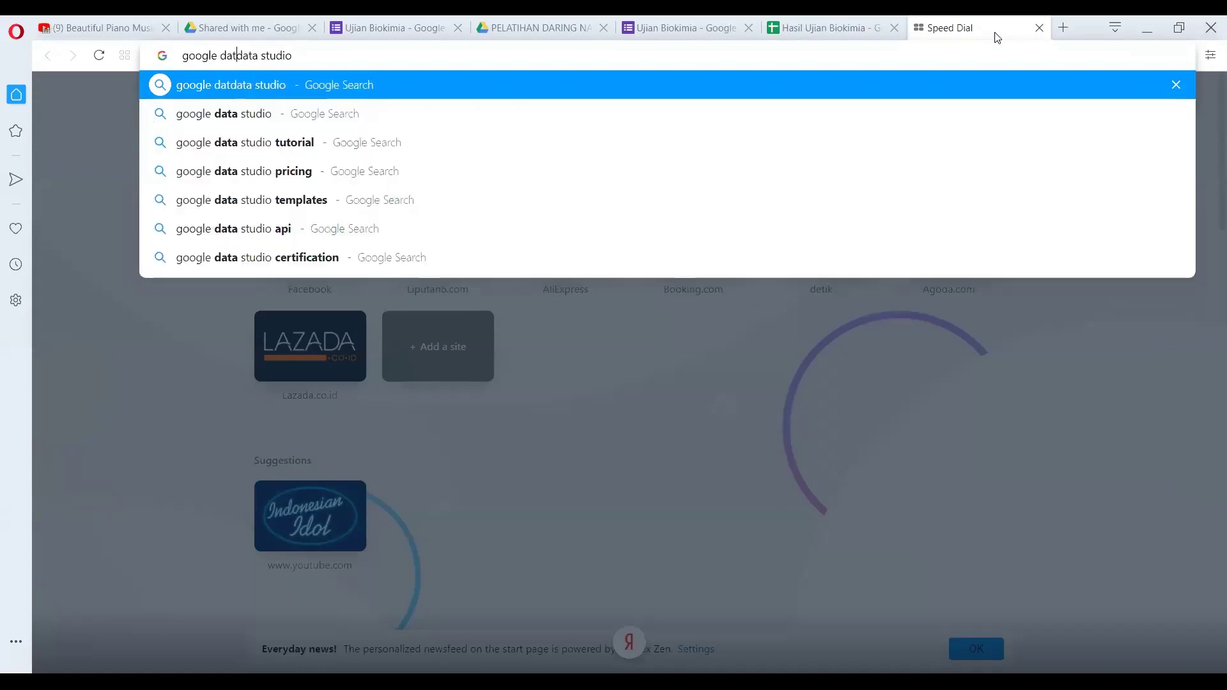
{"action": "key", "text": "BackSpace"}
{"action": "key", "text": "BackSpace"}
{"action": "key", "text": "Return"}
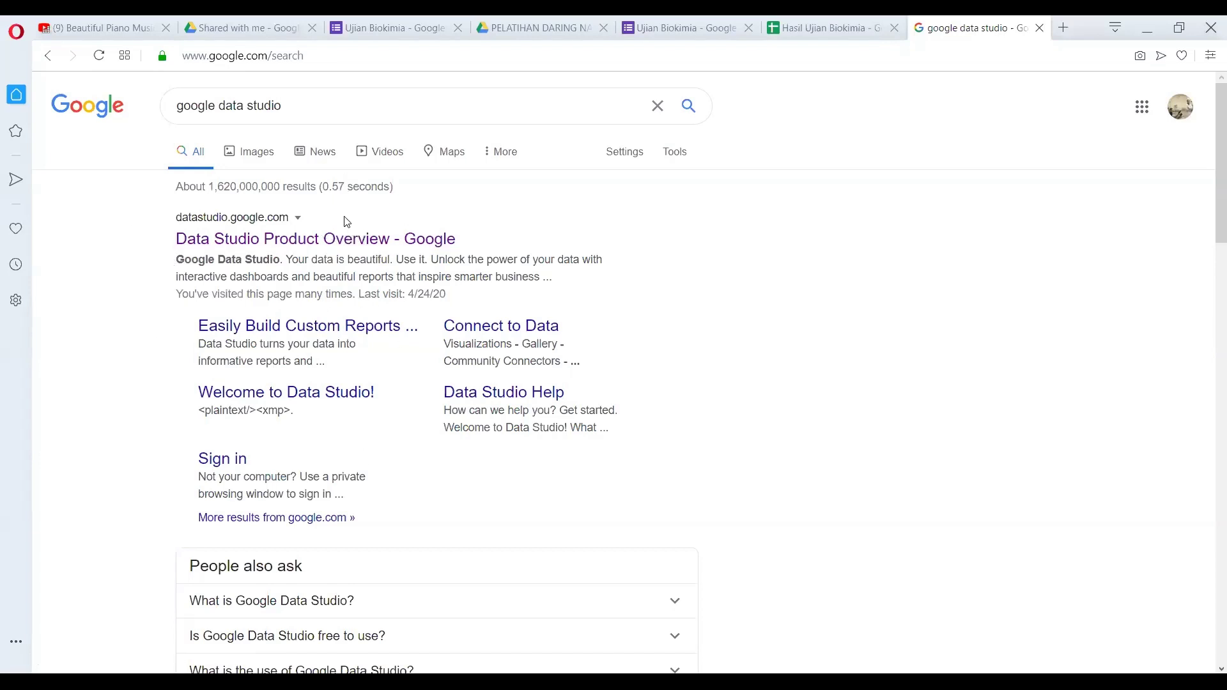
Confirm the signed-in Google account and open the Data Studio site from the first result
{"action": "left_click", "coordinate": [1180, 110]}
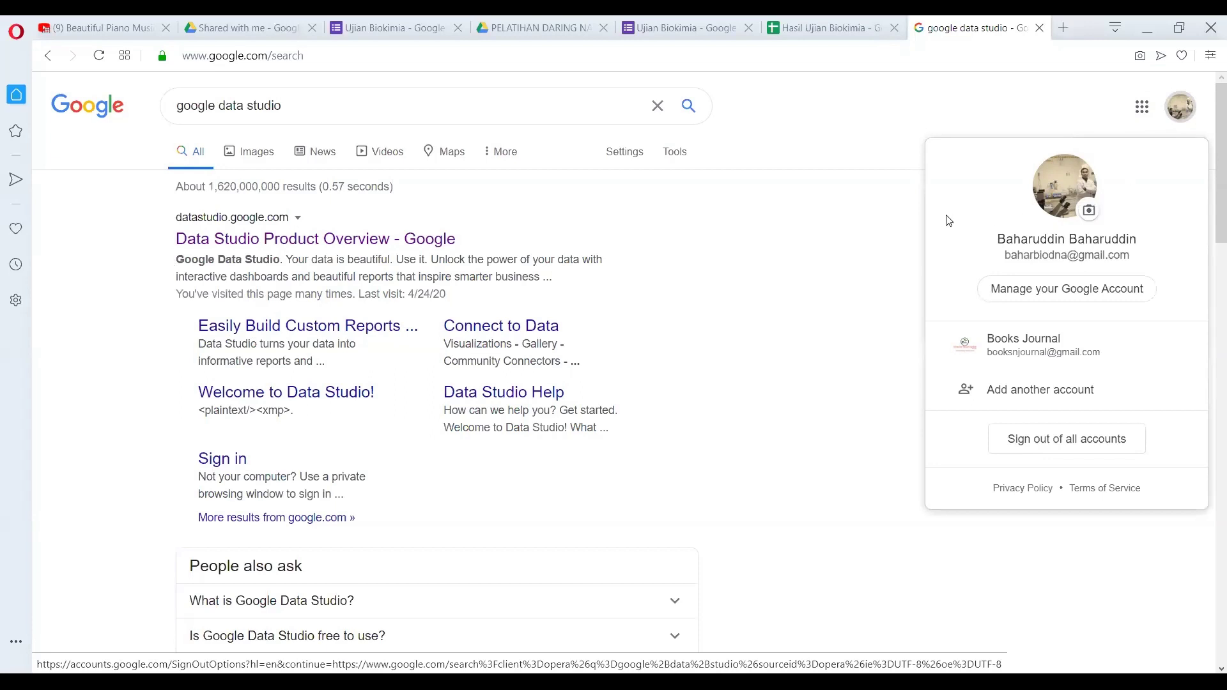
{"action": "left_click", "coordinate": [853, 246]}
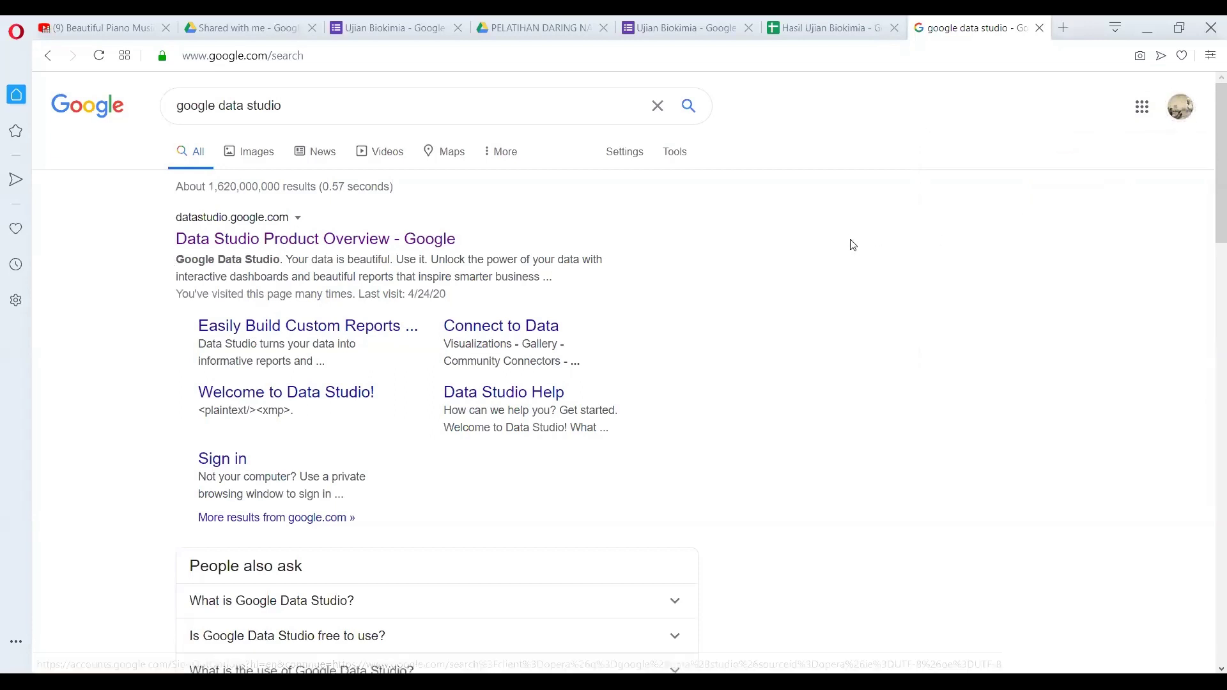
{"action": "left_click", "coordinate": [306, 245]}
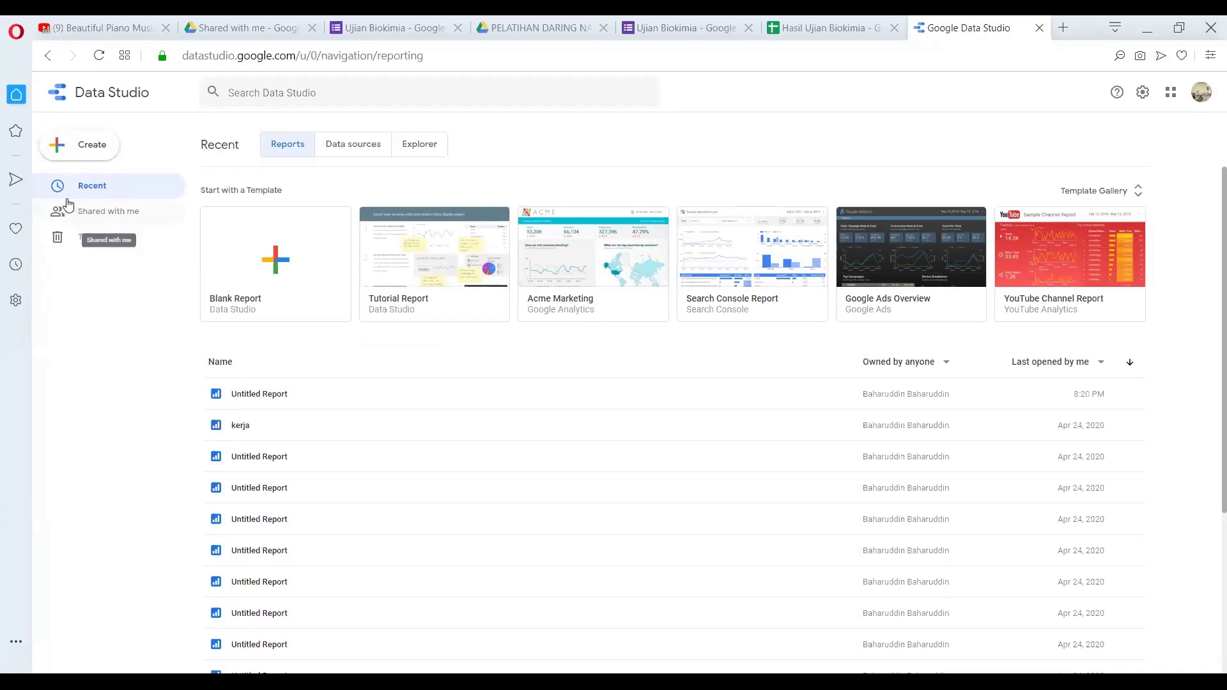
Browse the Shared with me, Trash and Recent sections of the Data Studio sidebar
{"action": "left_click", "coordinate": [118, 217]}
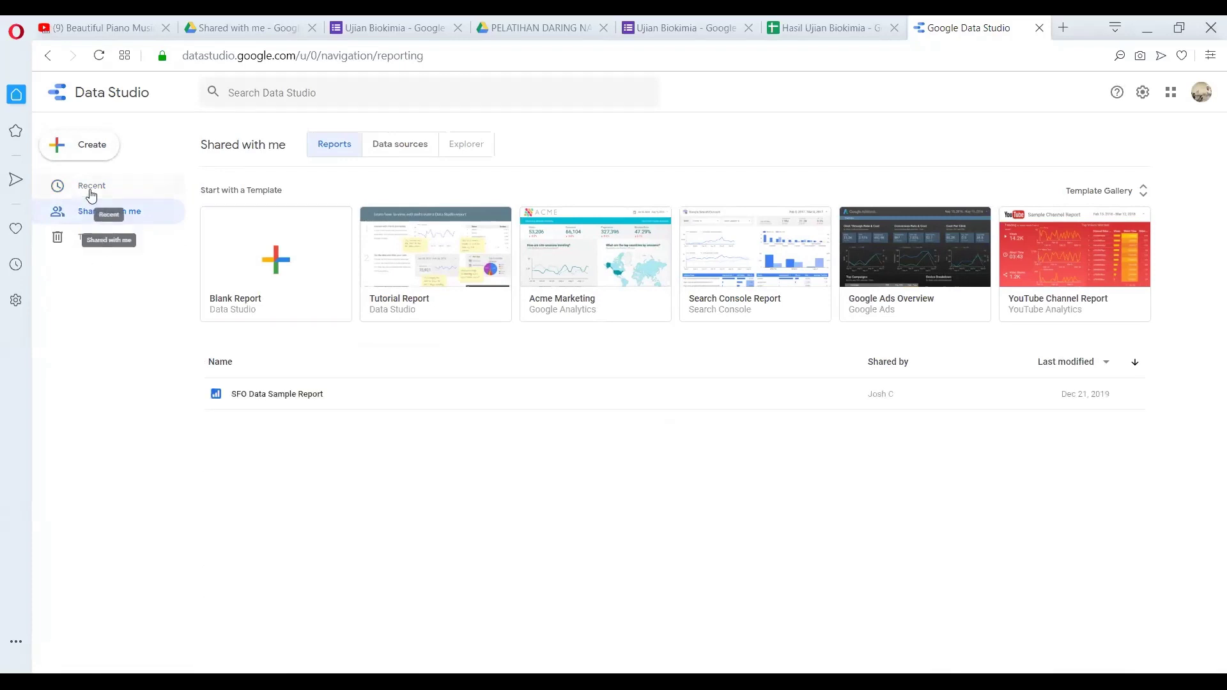
{"action": "left_click", "coordinate": [73, 239]}
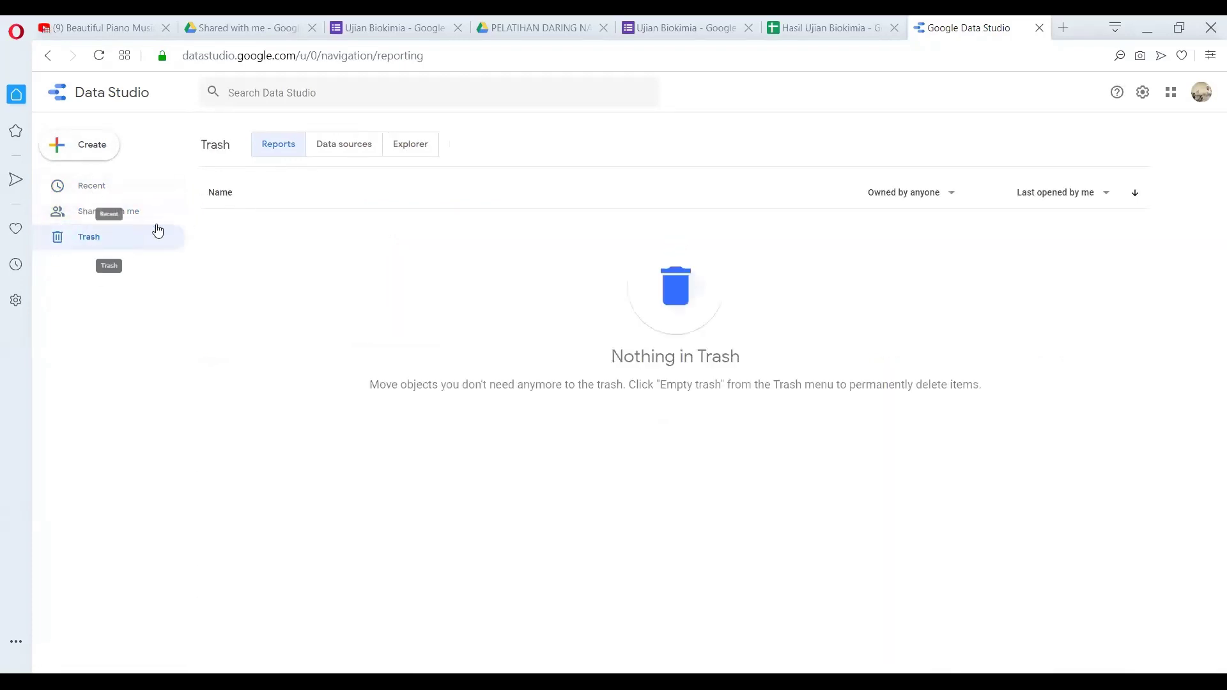
{"action": "left_click", "coordinate": [107, 186]}
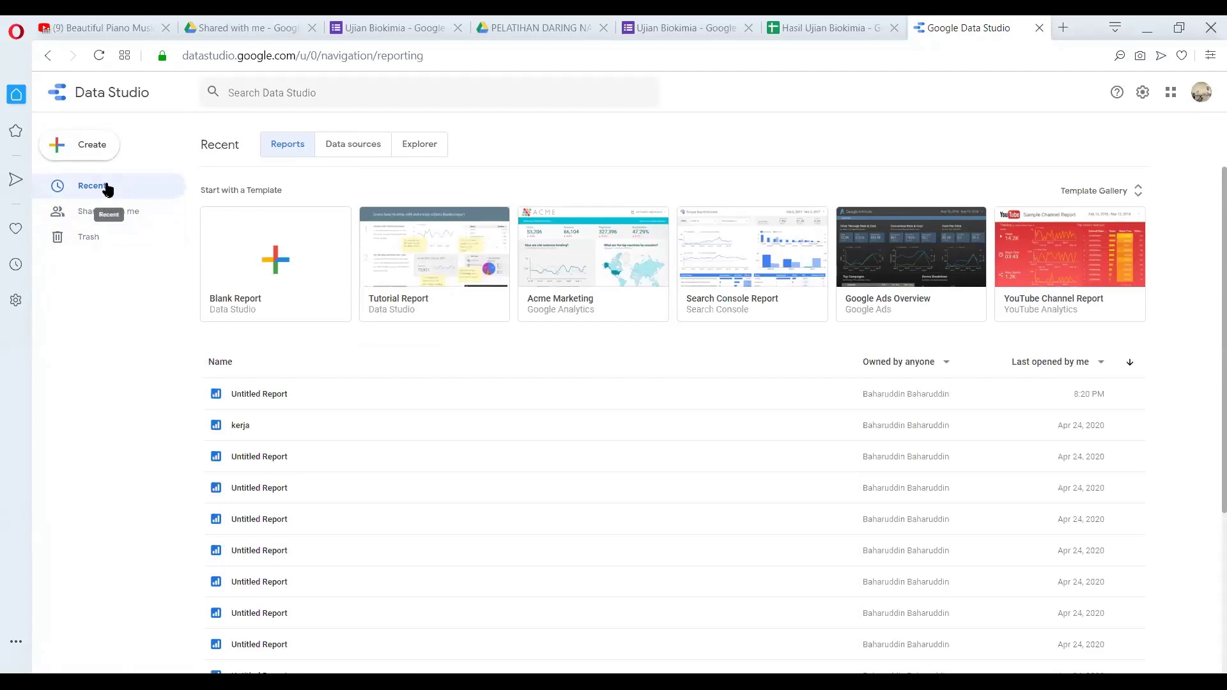
Start a new data source from the Create menu
{"action": "left_click", "coordinate": [94, 147]}
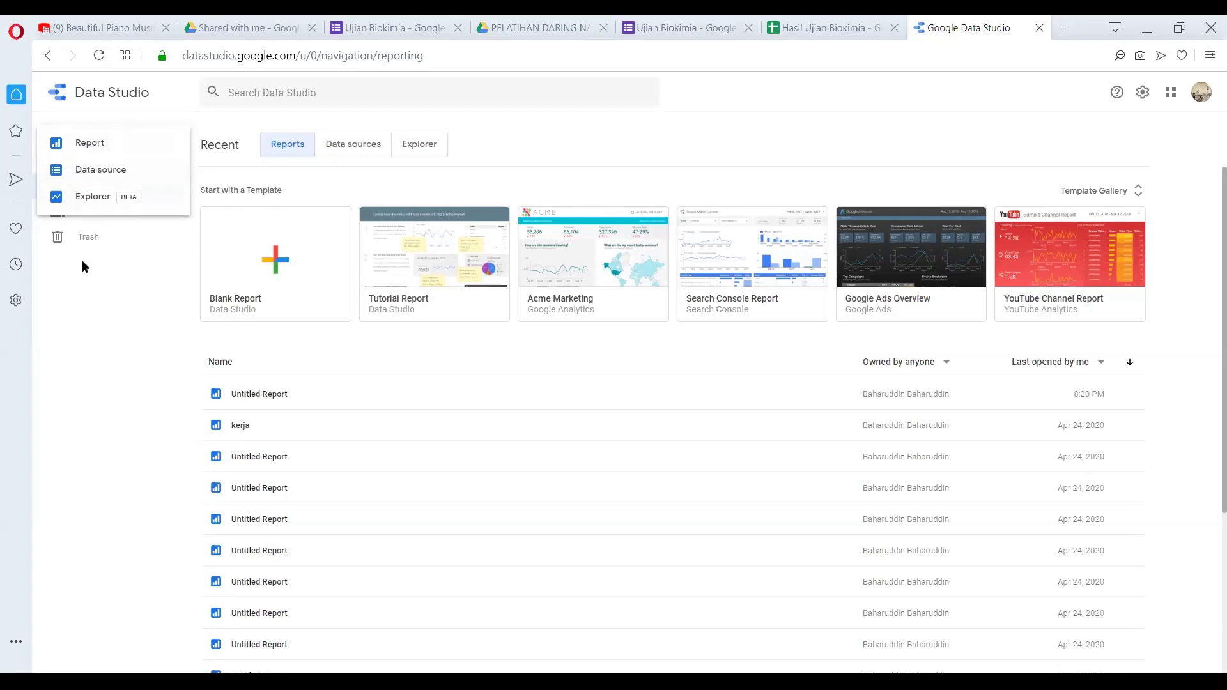
{"action": "left_click", "coordinate": [948, 115]}
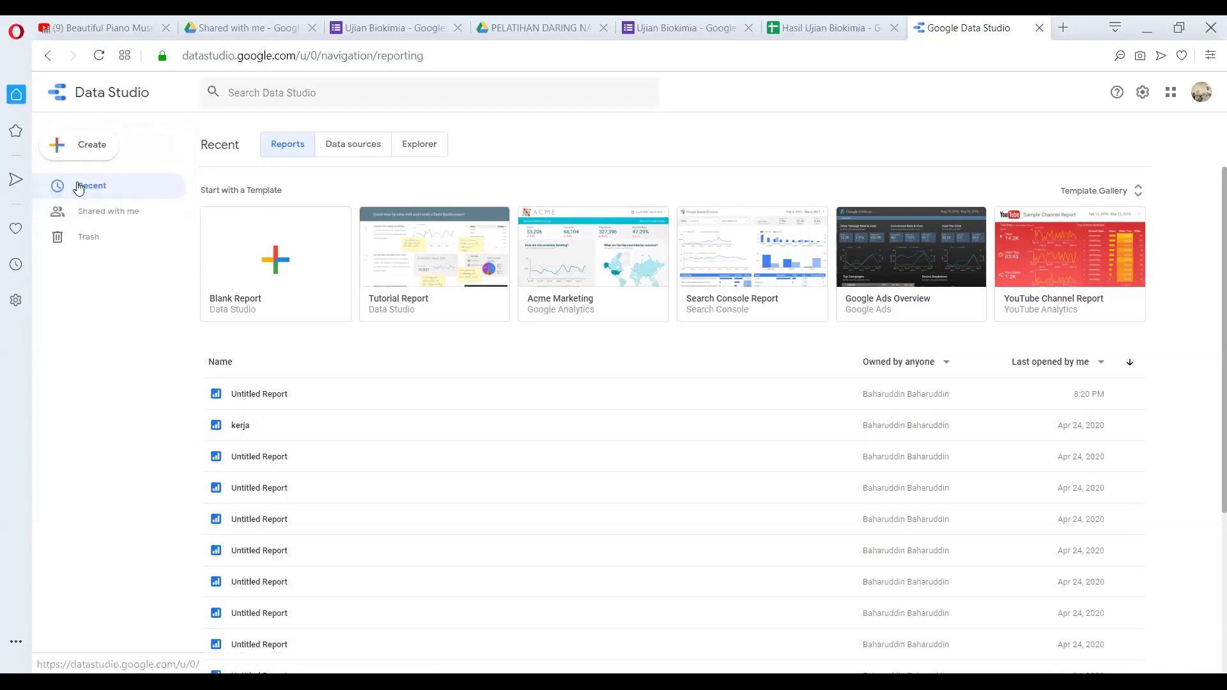
{"action": "left_click", "coordinate": [86, 147]}
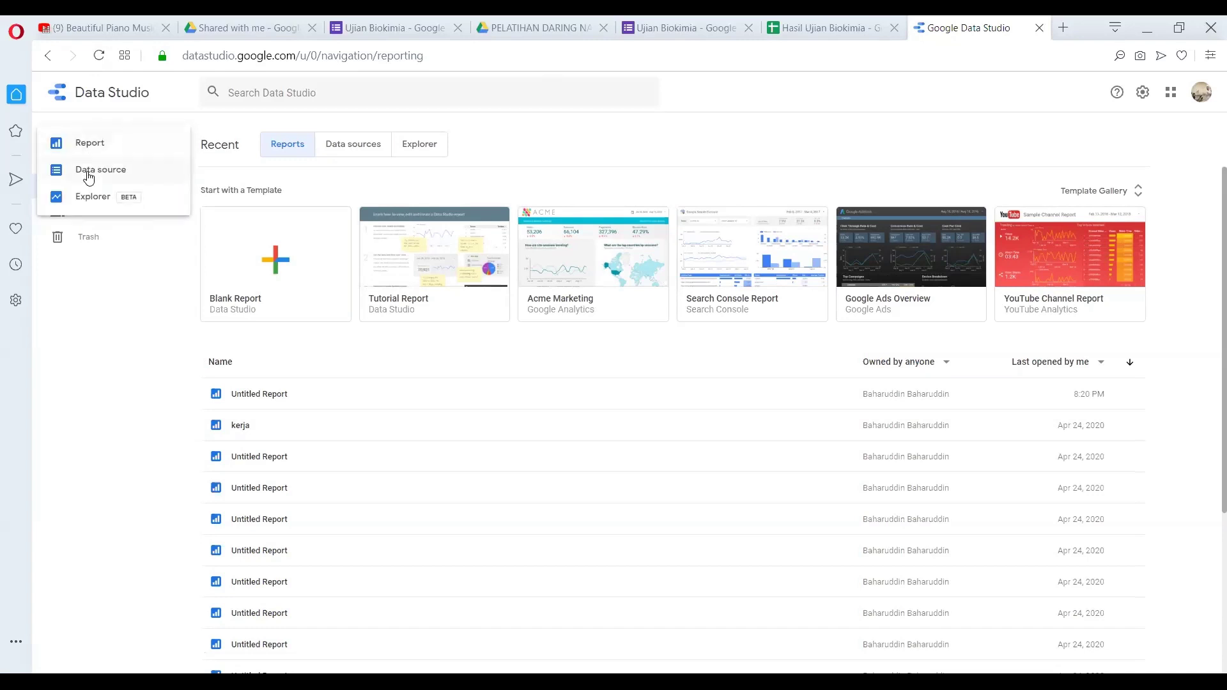
{"action": "left_click", "coordinate": [82, 177]}
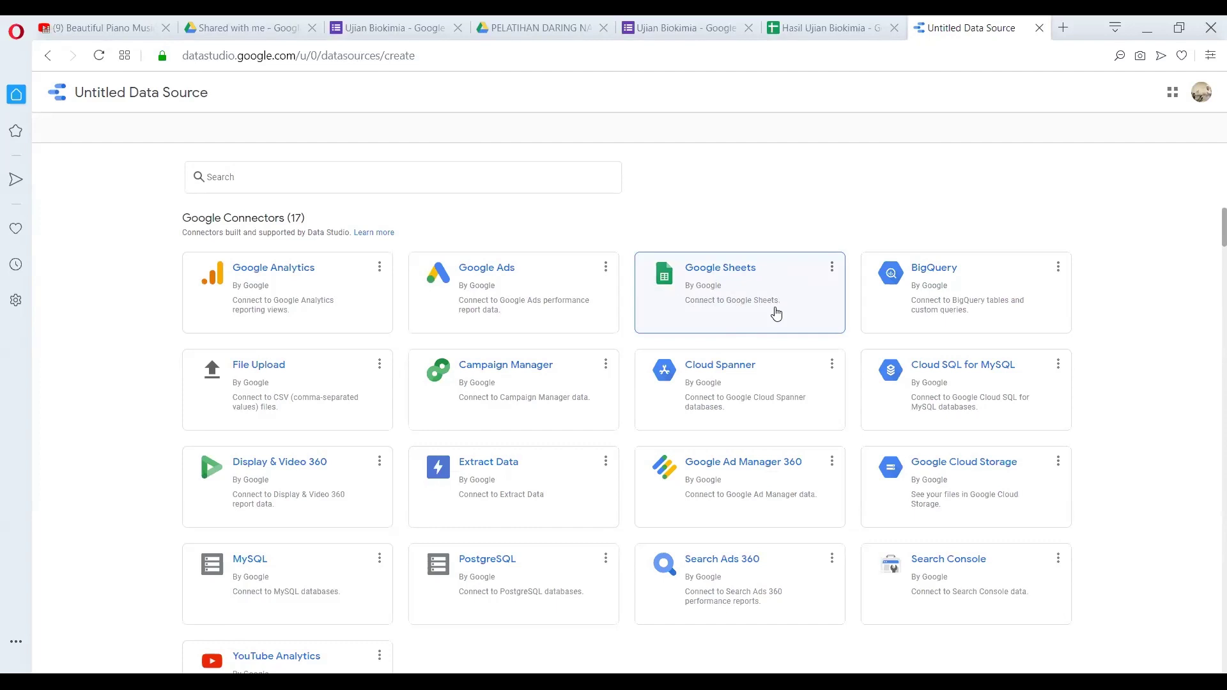
Choose Google Sheets as the new data source's connector
{"action": "left_click", "coordinate": [812, 26]}
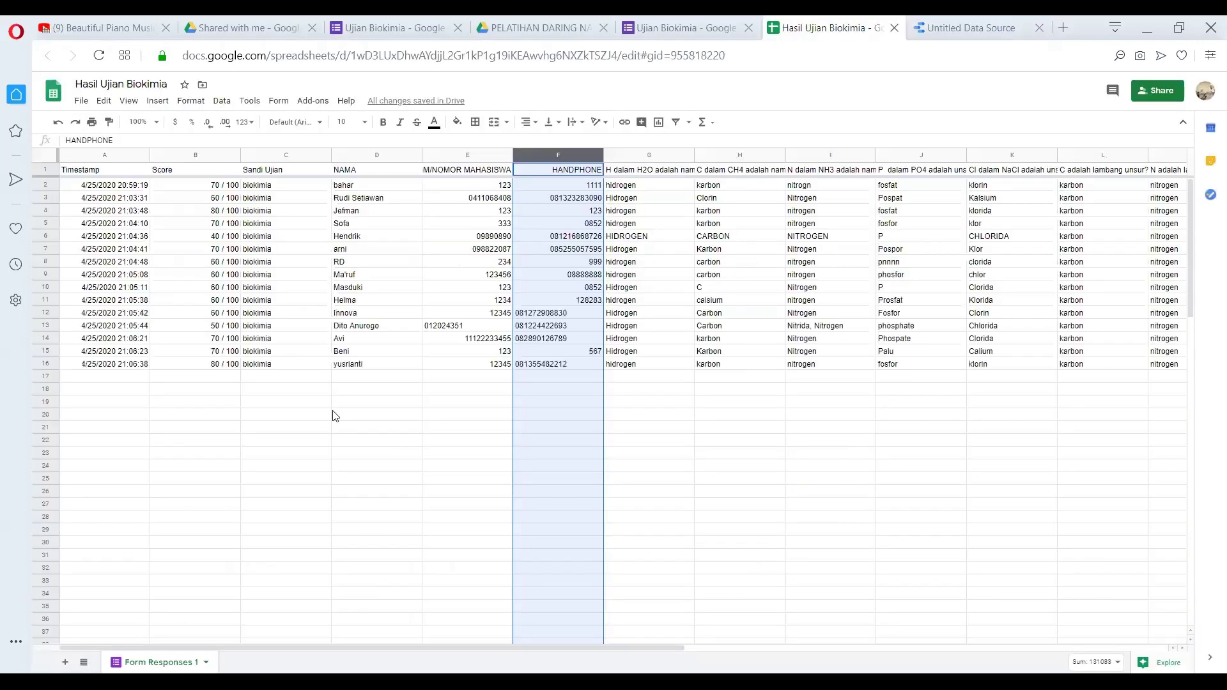
{"action": "left_click", "coordinate": [956, 26]}
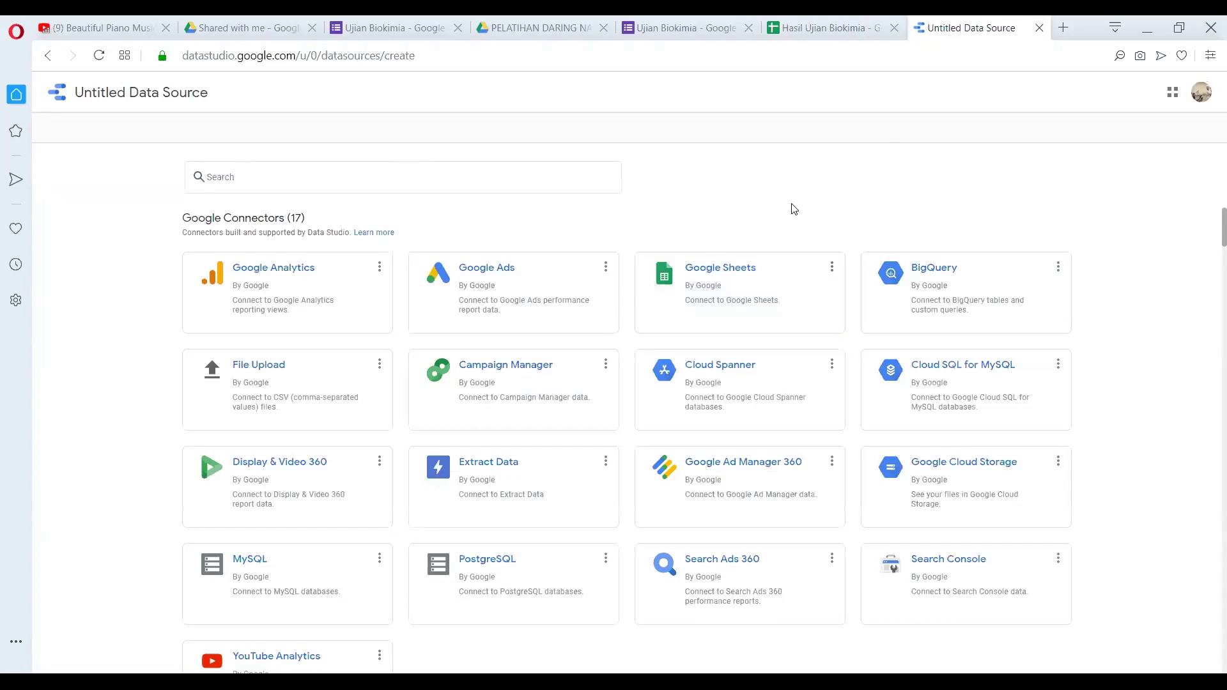
{"action": "left_click", "coordinate": [730, 271]}
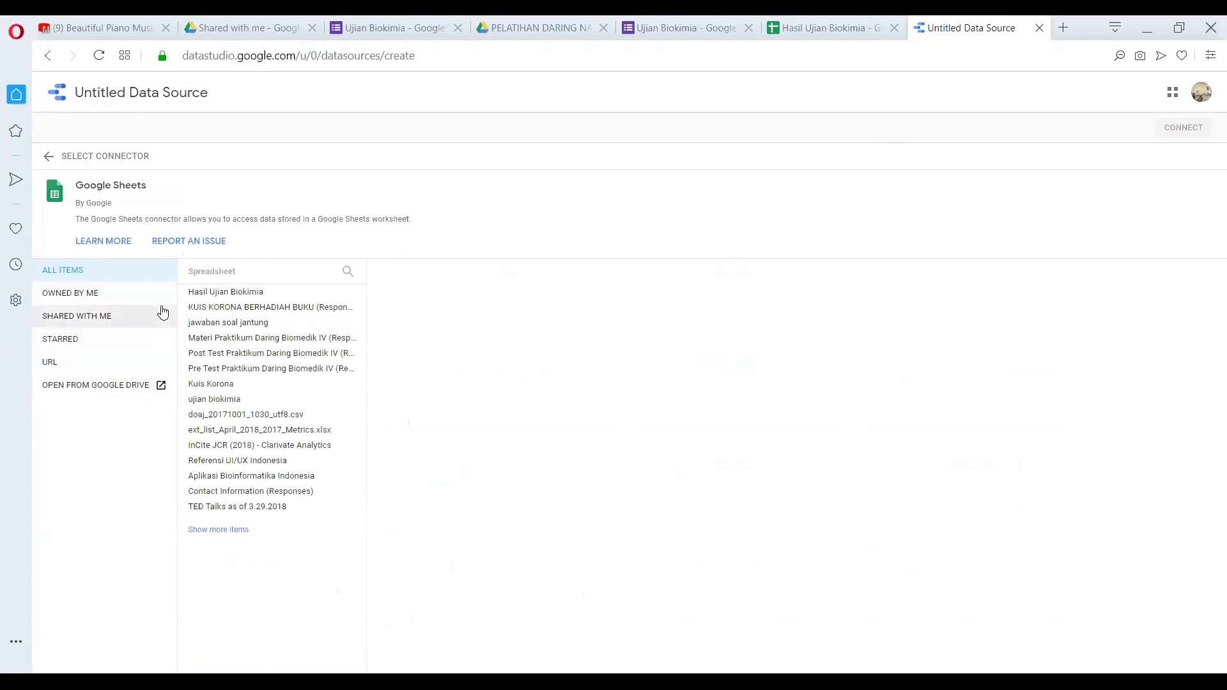
Select the Hasil Ujian Biokimia spreadsheet and its Form Responses 1 worksheet as the source
{"action": "left_click", "coordinate": [546, 26]}
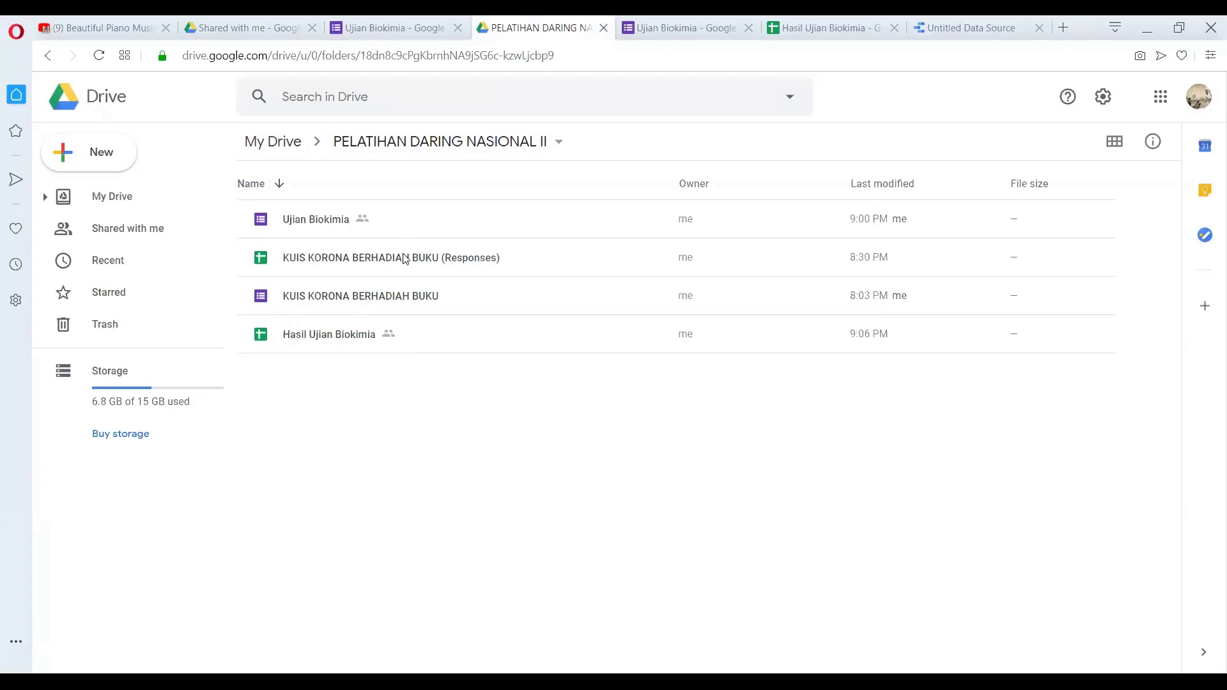
{"action": "left_click", "coordinate": [949, 24]}
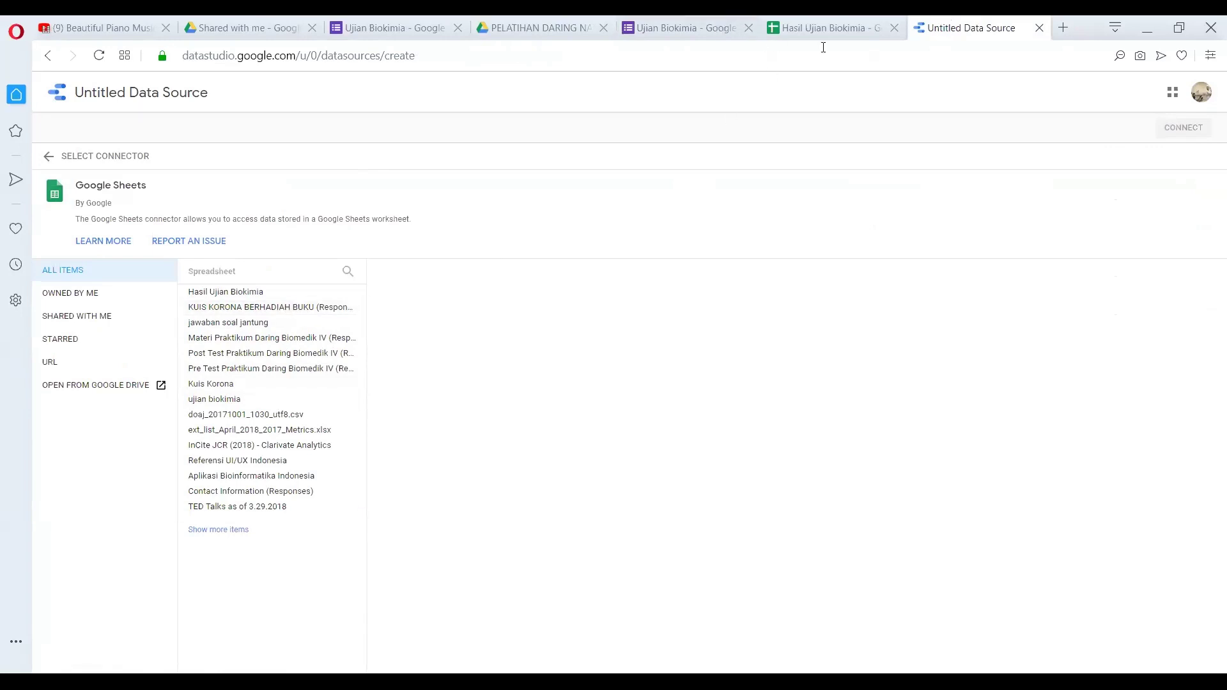
{"action": "left_click", "coordinate": [239, 292]}
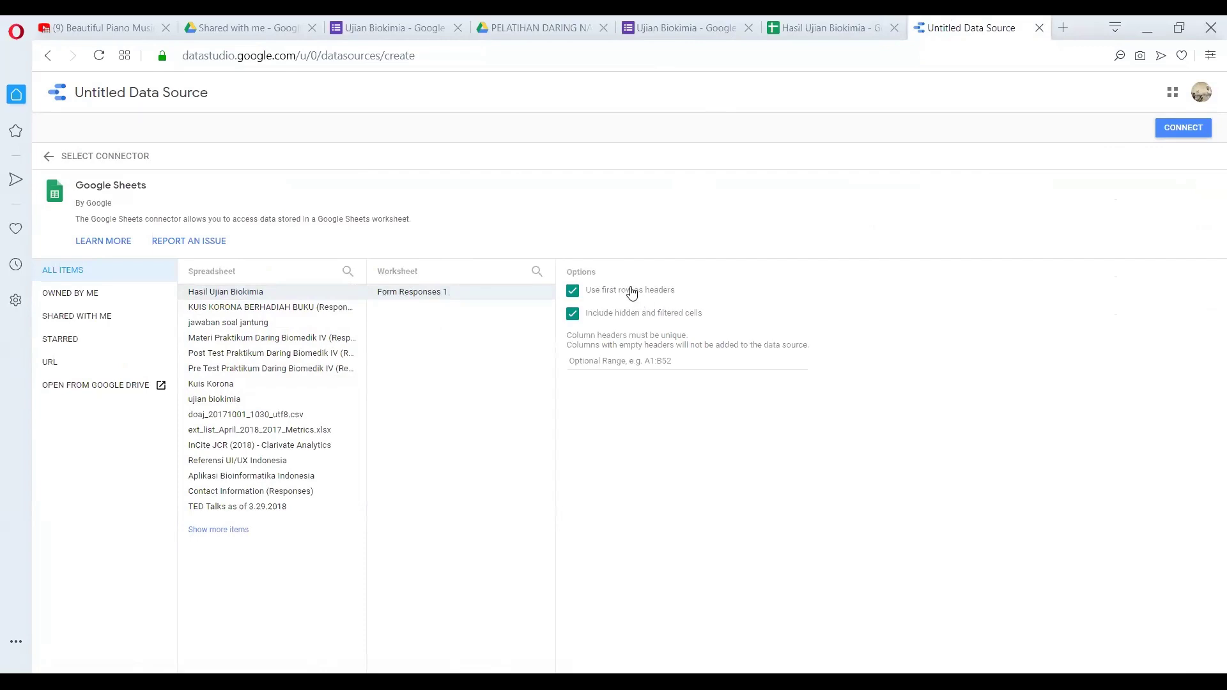
{"action": "left_click", "coordinate": [682, 26]}
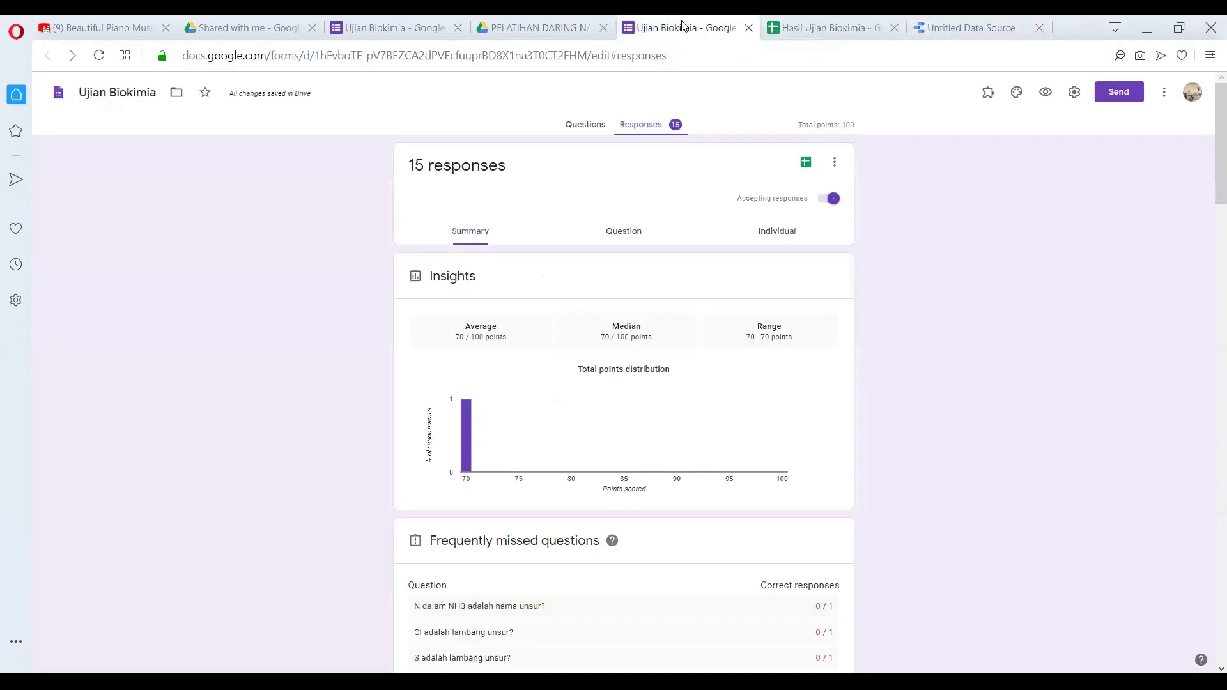
{"action": "left_click", "coordinate": [774, 25]}
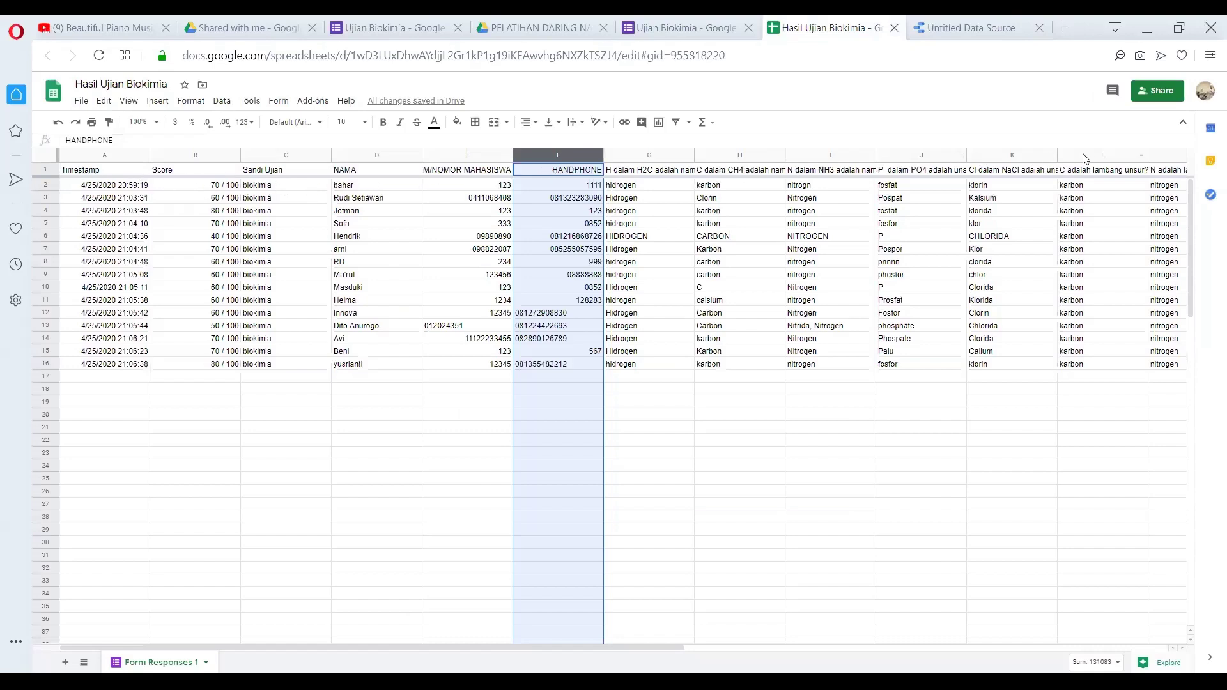
{"action": "left_click", "coordinate": [942, 23]}
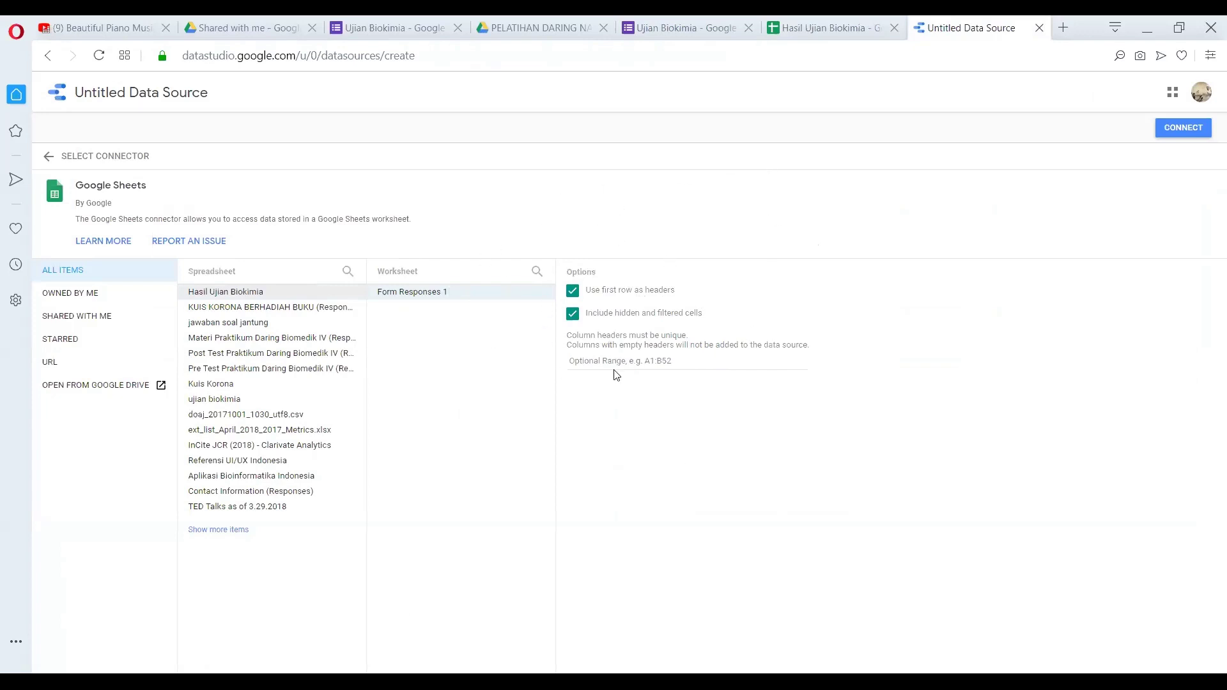
Connect the sheet, keep NIM/NOMOR MAHASISWA as Number, and set its default aggregation to None
{"action": "left_click", "coordinate": [1179, 130]}
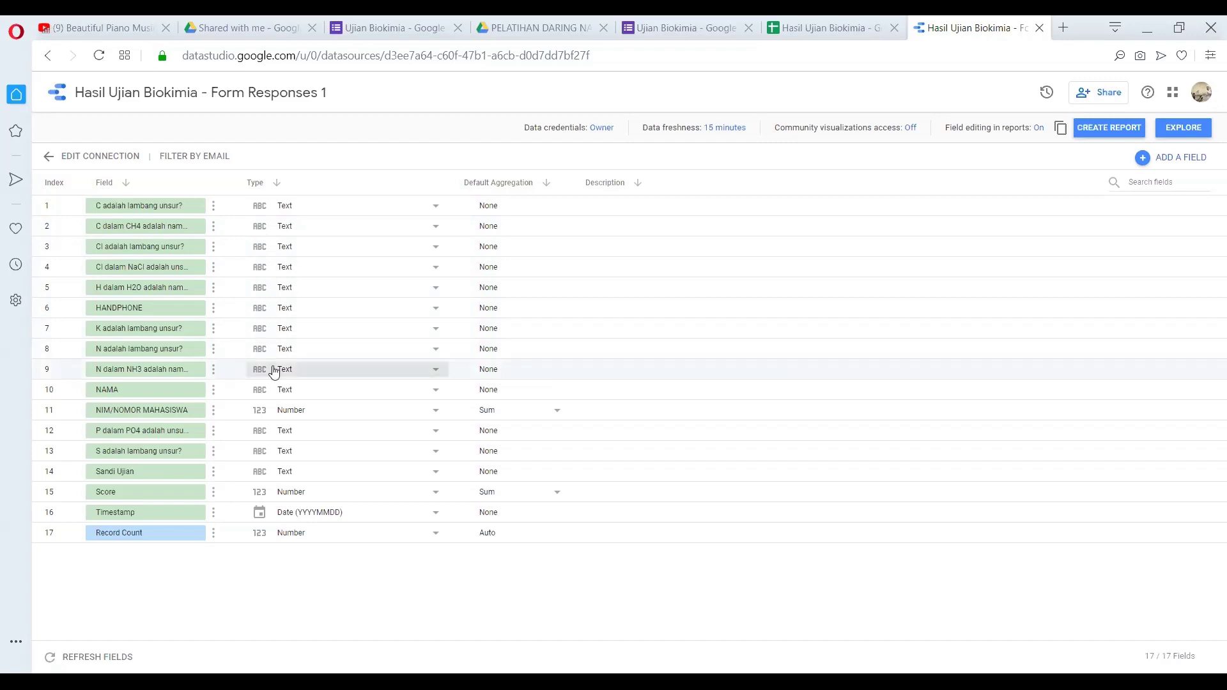
{"action": "left_click", "coordinate": [267, 417]}
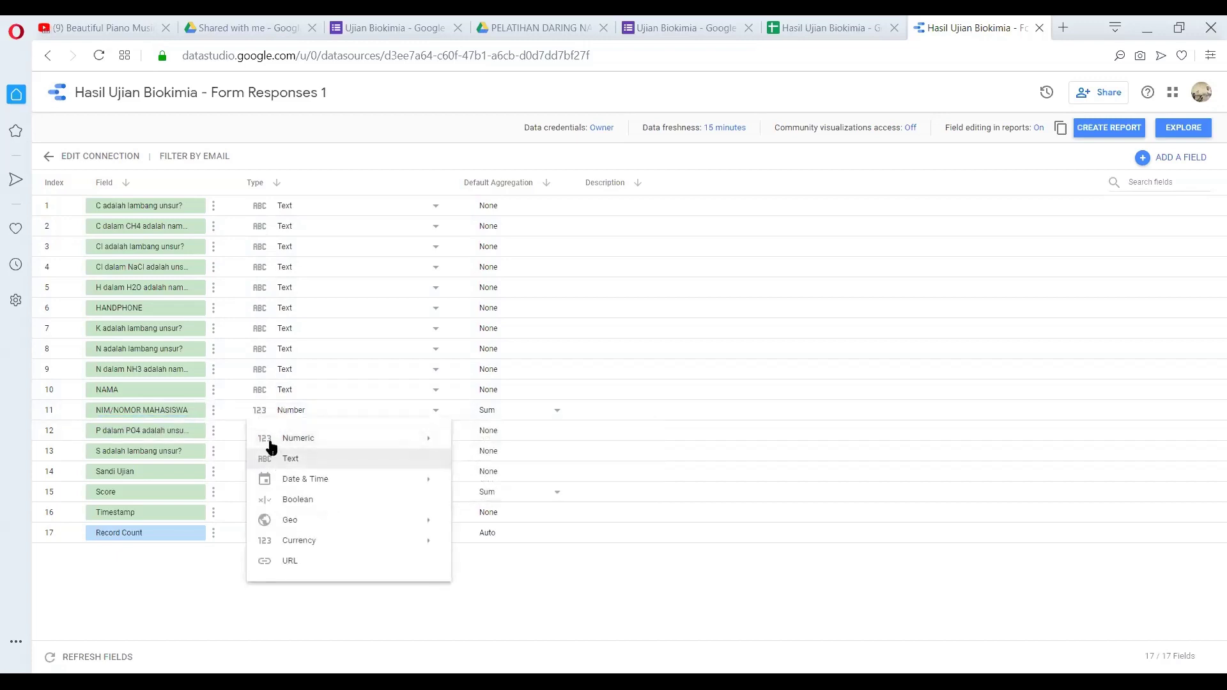
{"action": "left_click", "coordinate": [256, 414]}
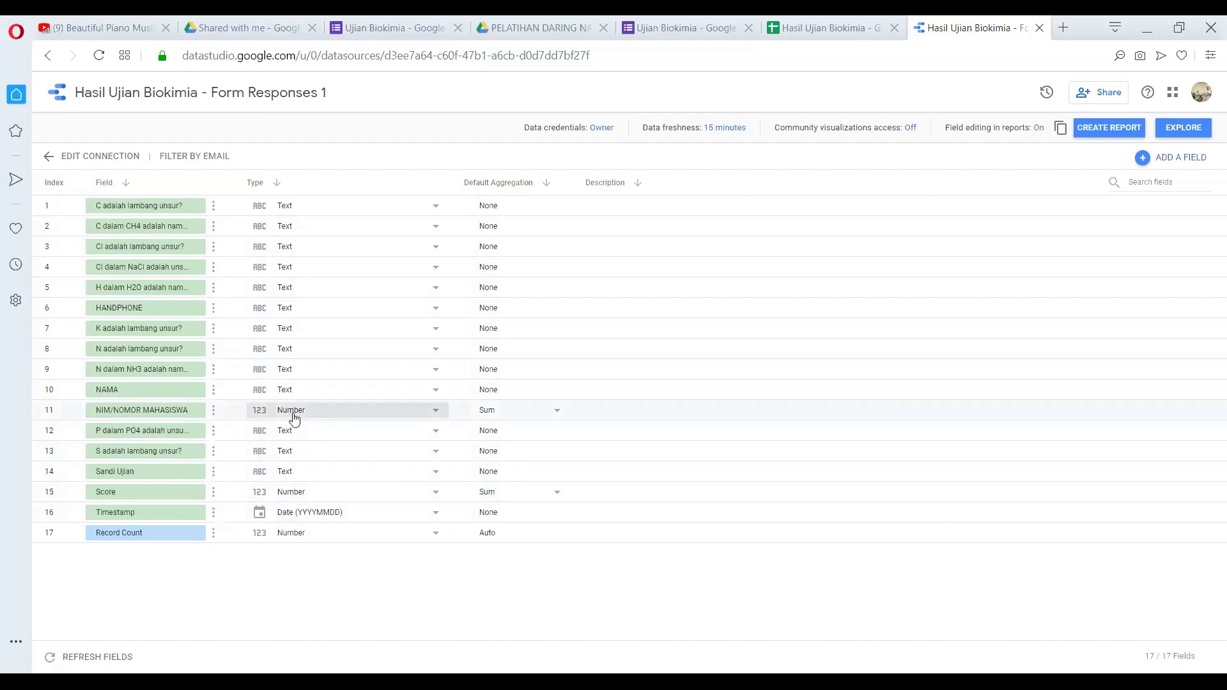
{"action": "left_click", "coordinate": [540, 412]}
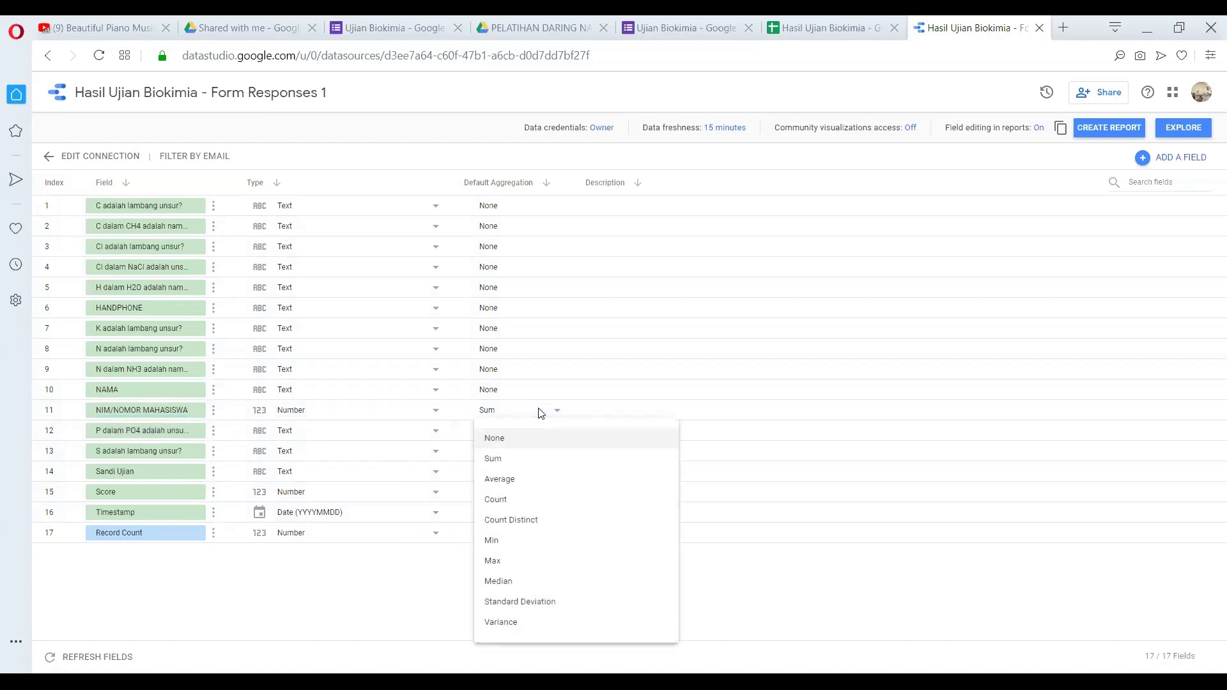
{"action": "left_click", "coordinate": [525, 436]}
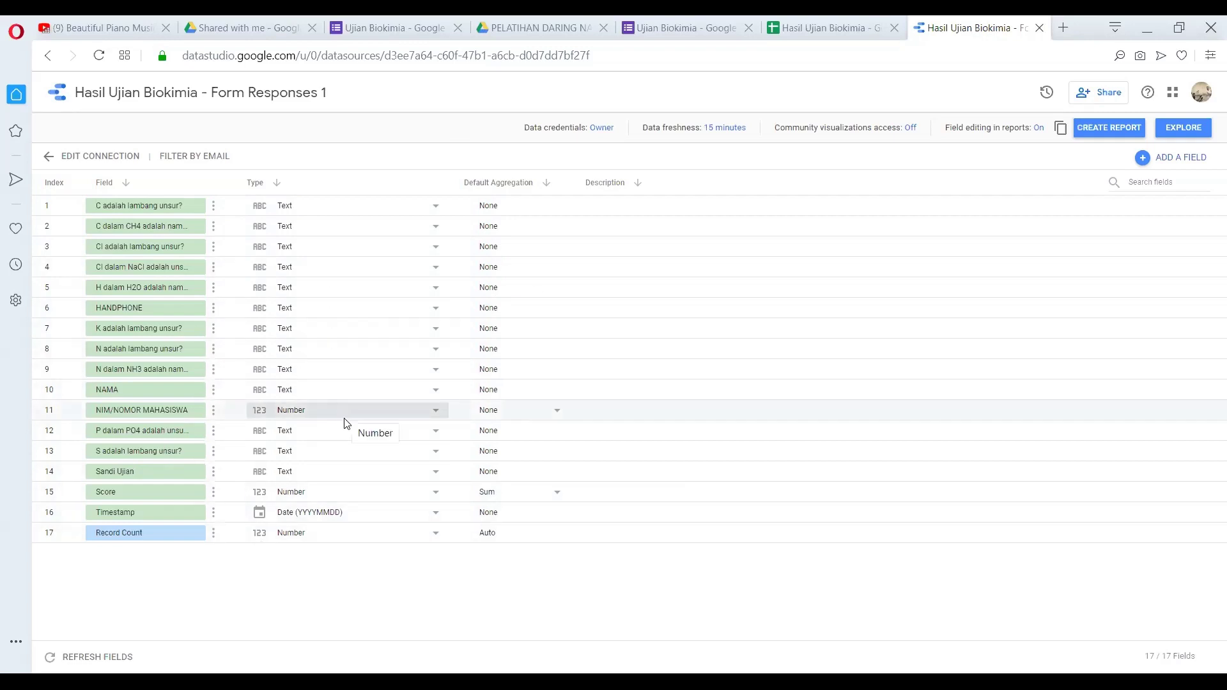
Create a report from this data source and switch to the new Untitled Report
{"action": "left_click", "coordinate": [1118, 132]}
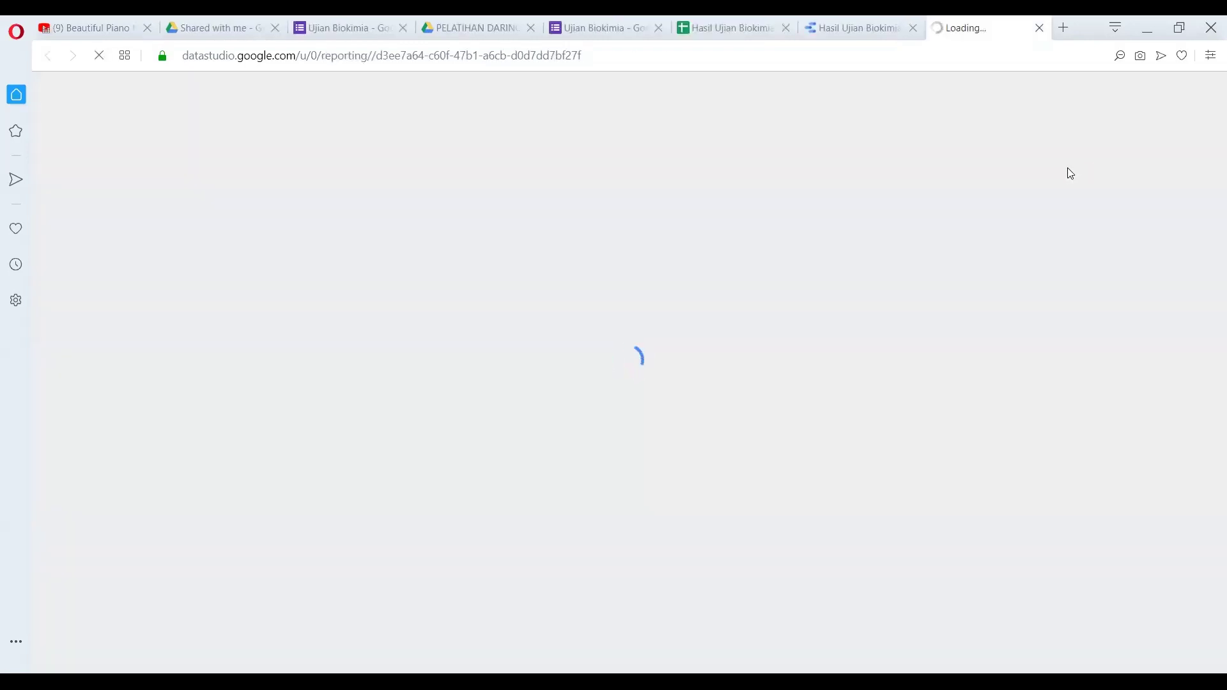
{"action": "left_click", "coordinate": [821, 25]}
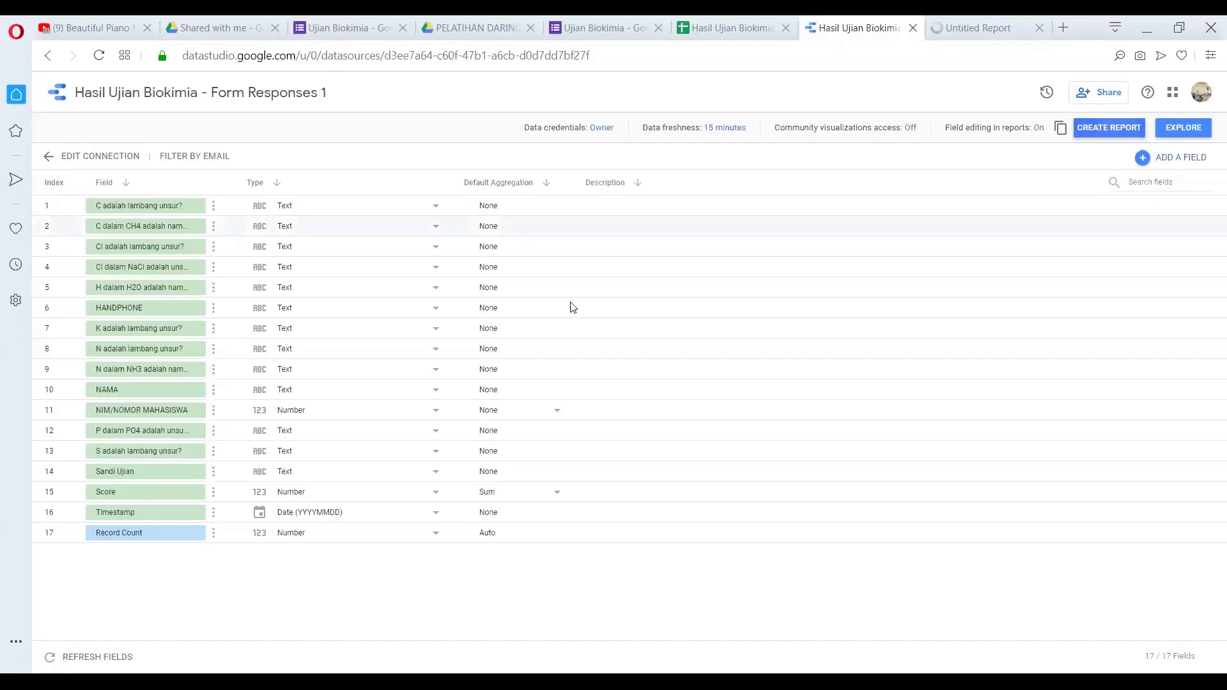
{"action": "left_click", "coordinate": [982, 26]}
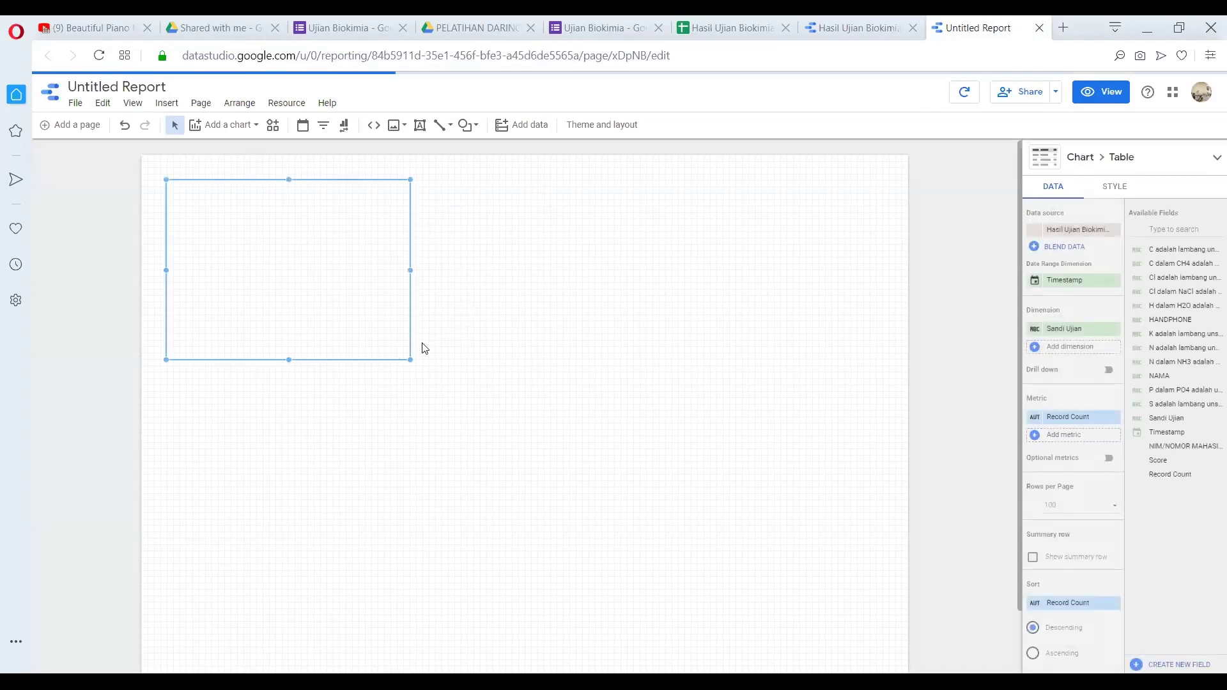
Widen the report's Sandi Ujian / Record Count table by dragging its corner
{"action": "left_click_drag", "start_coordinate": [410, 359], "coordinate": [716, 465]}
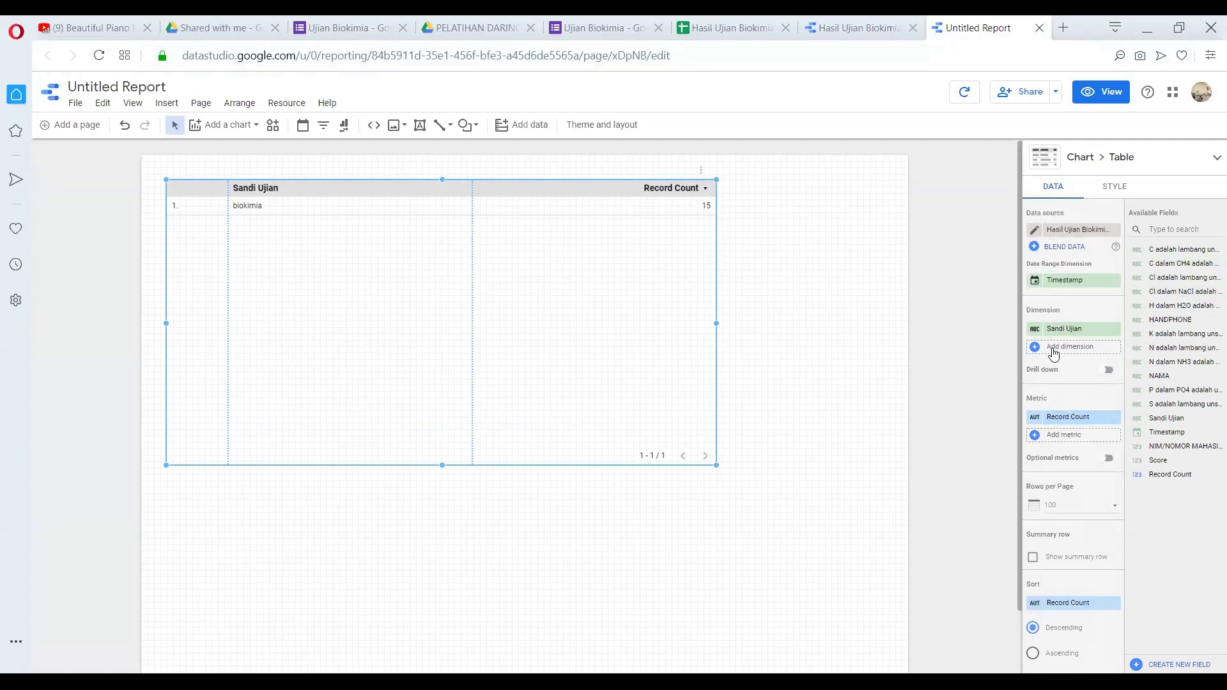
Replace the Sandi Ujian dimension with NAMA and enlarge the table to show all 15 rows
{"action": "left_click", "coordinate": [1115, 329]}
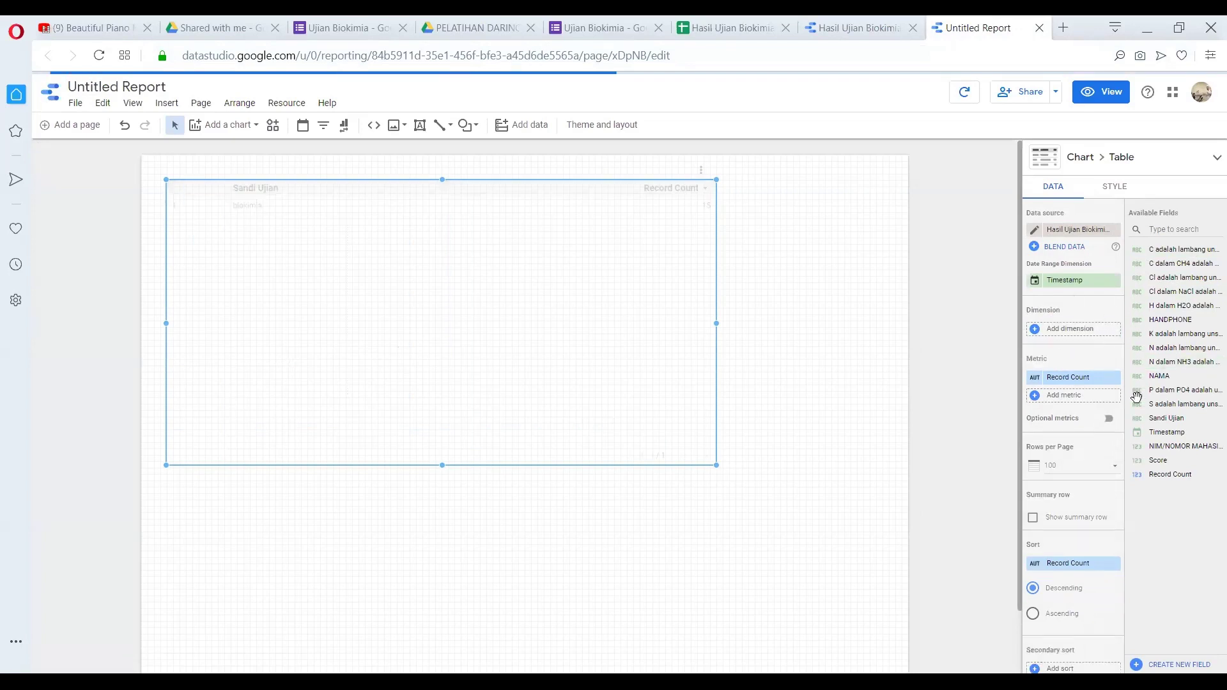
{"action": "left_click_drag", "start_coordinate": [1166, 379], "coordinate": [1064, 329]}
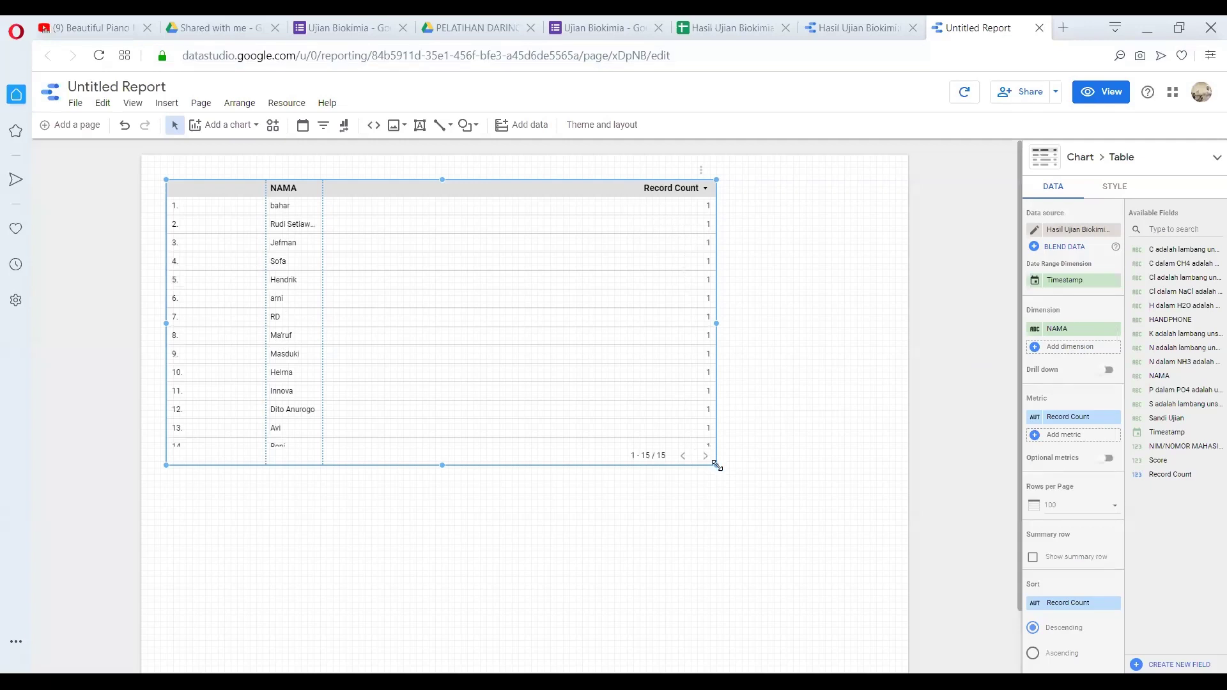
{"action": "left_click_drag", "start_coordinate": [717, 466], "coordinate": [738, 545]}
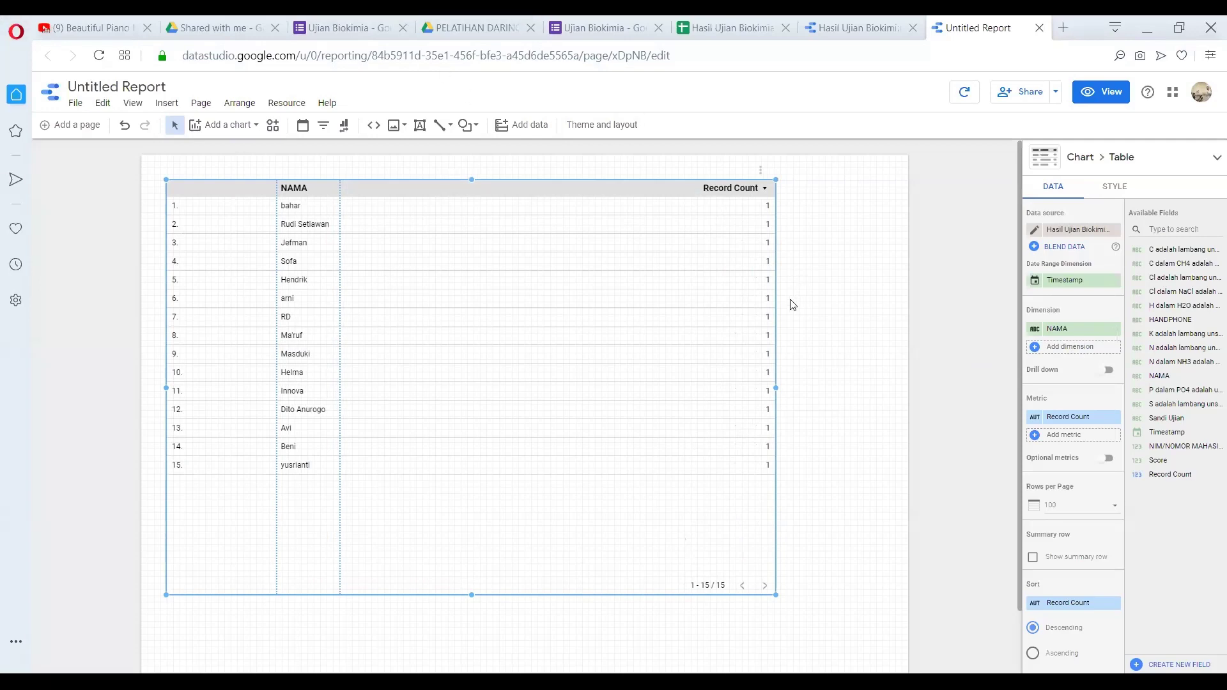
Swap Record Count for the Score metric, keeping NAMA as the table's dimension
{"action": "left_click", "coordinate": [1116, 417]}
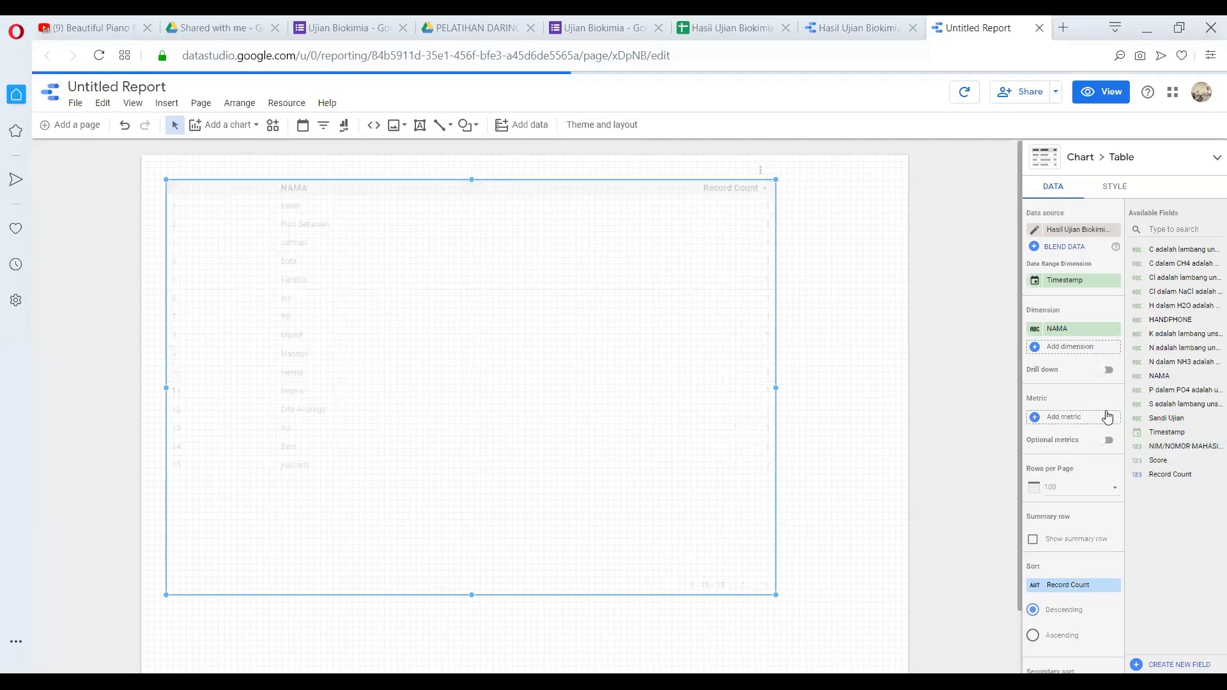
{"action": "left_click", "coordinate": [1183, 463]}
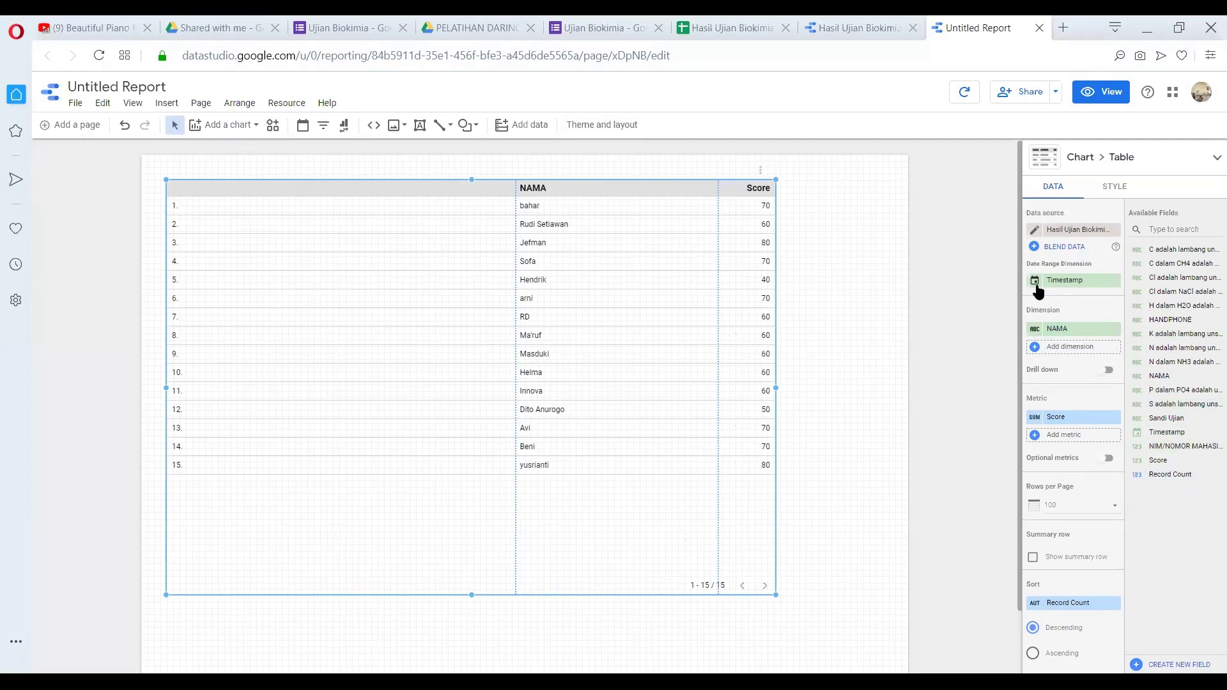
{"action": "left_click", "coordinate": [1115, 329]}
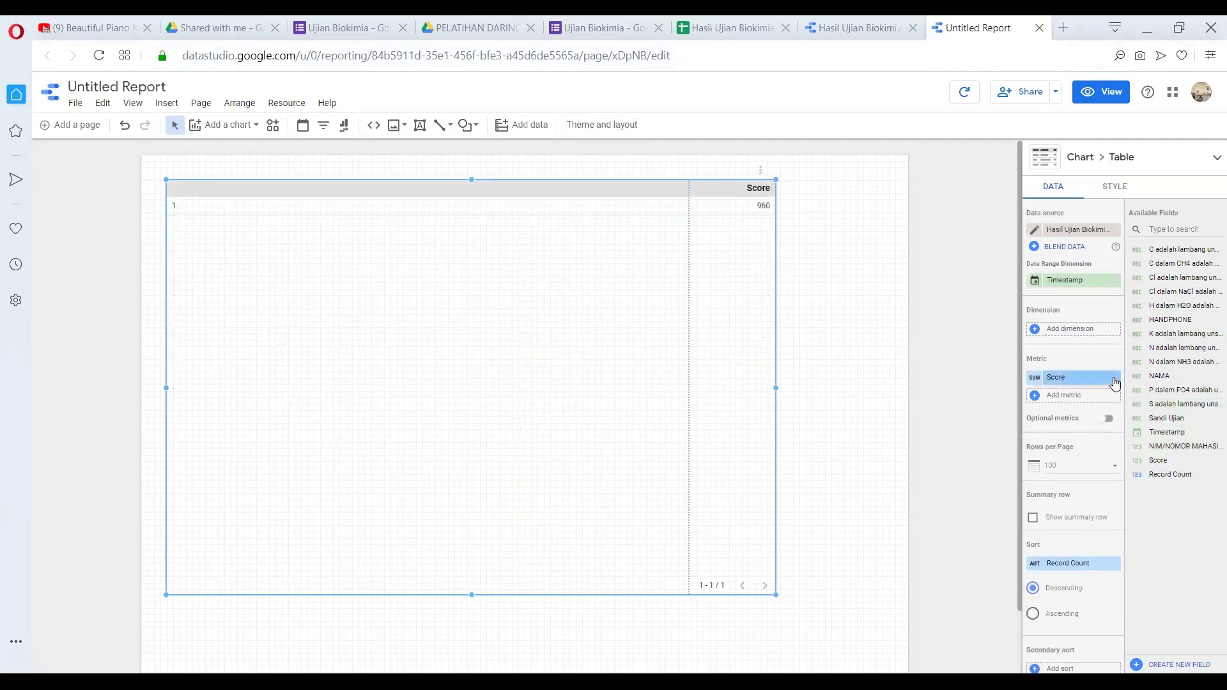
{"action": "left_click", "coordinate": [1115, 379]}
{"action": "left_click", "coordinate": [1077, 363]}
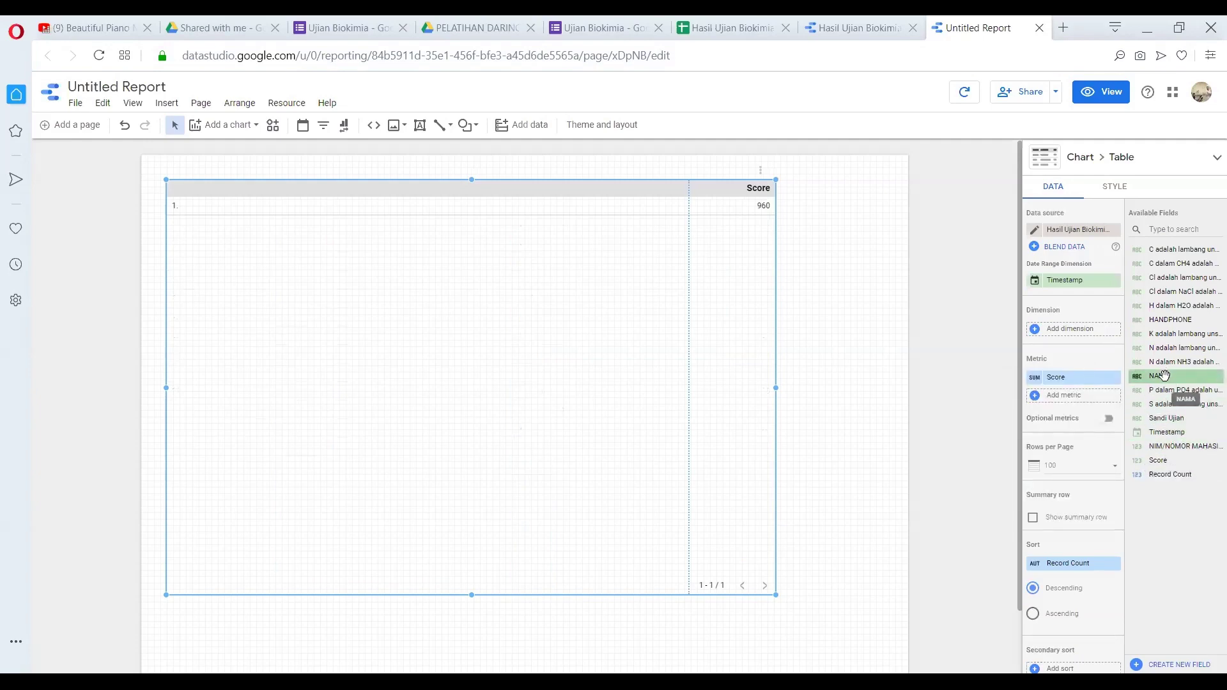
{"action": "left_click_drag", "start_coordinate": [1163, 375], "coordinate": [1086, 329]}
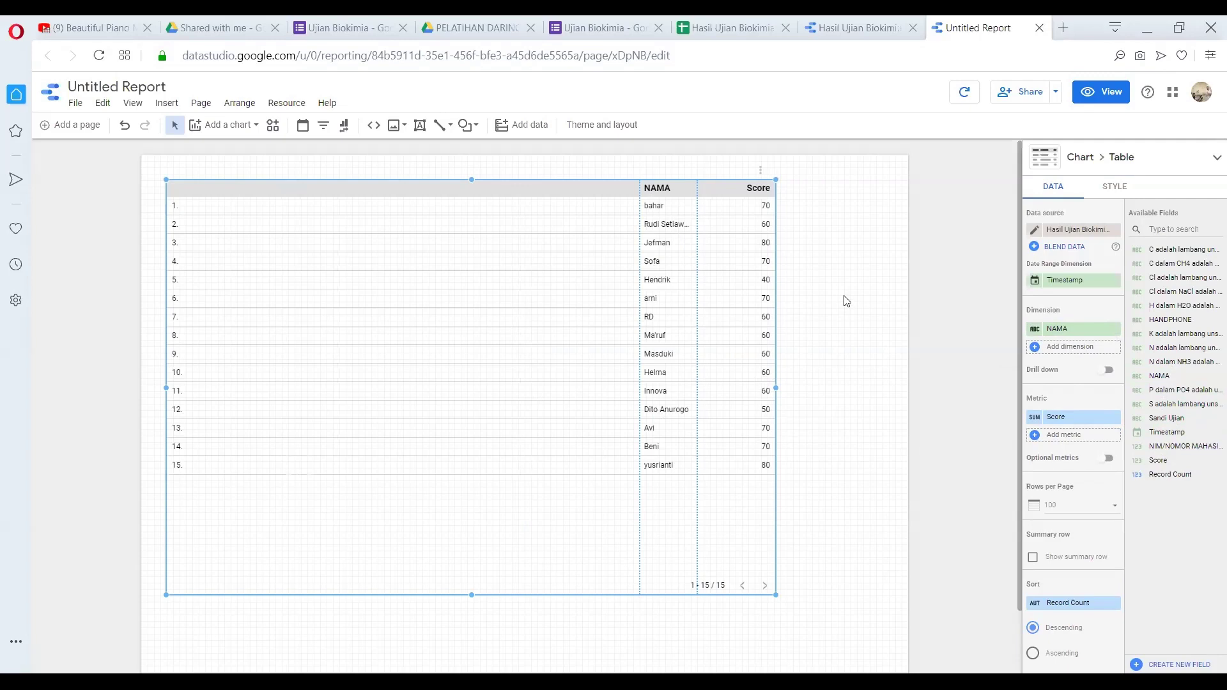
{"action": "left_click", "coordinate": [1107, 91]}
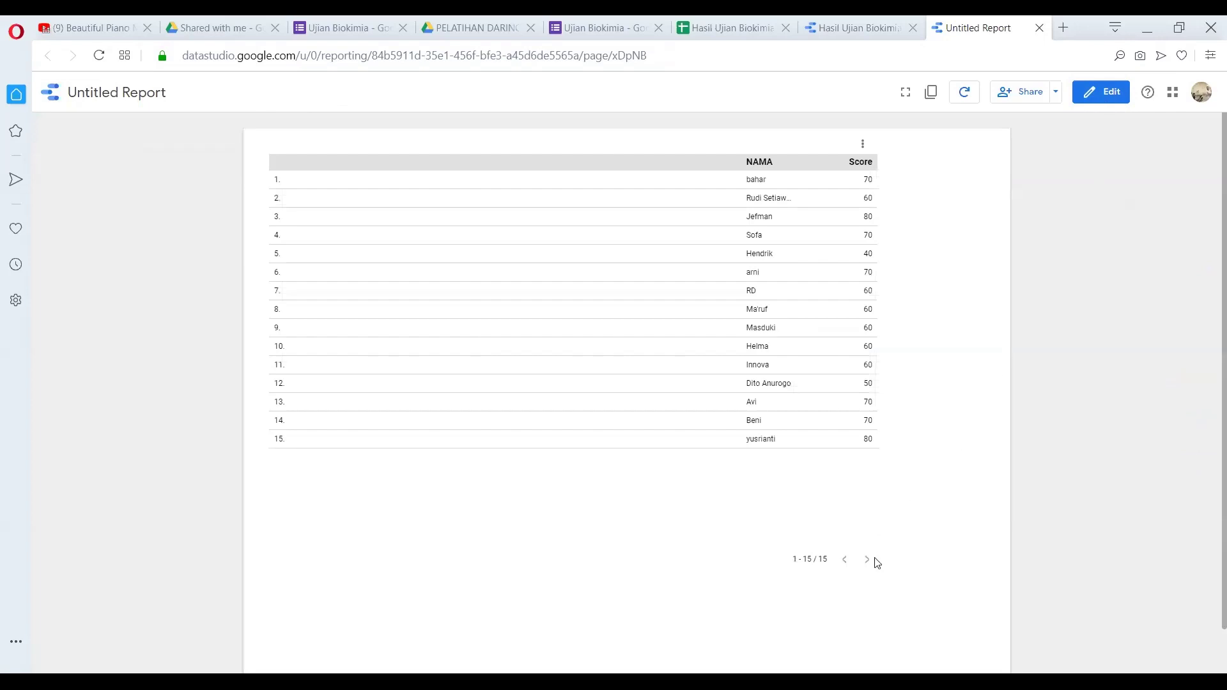
{"action": "left_click", "coordinate": [862, 146]}
{"action": "mouse_move", "coordinate": [918, 158]}
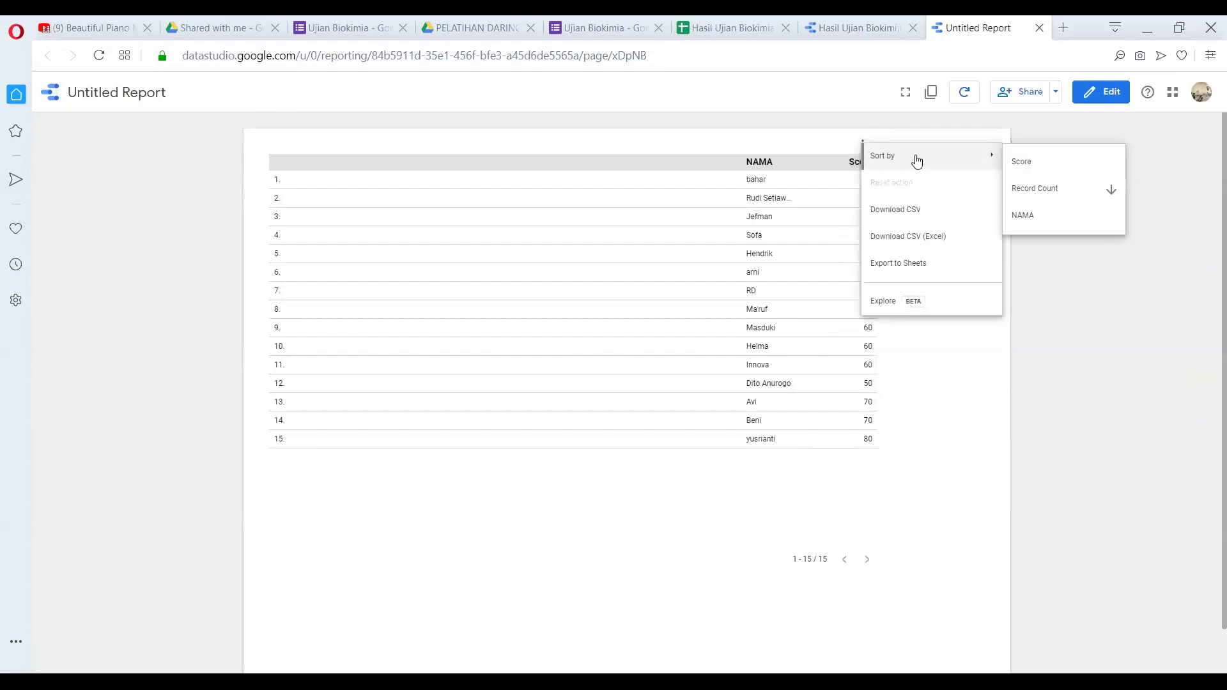
{"action": "left_click", "coordinate": [1025, 189]}
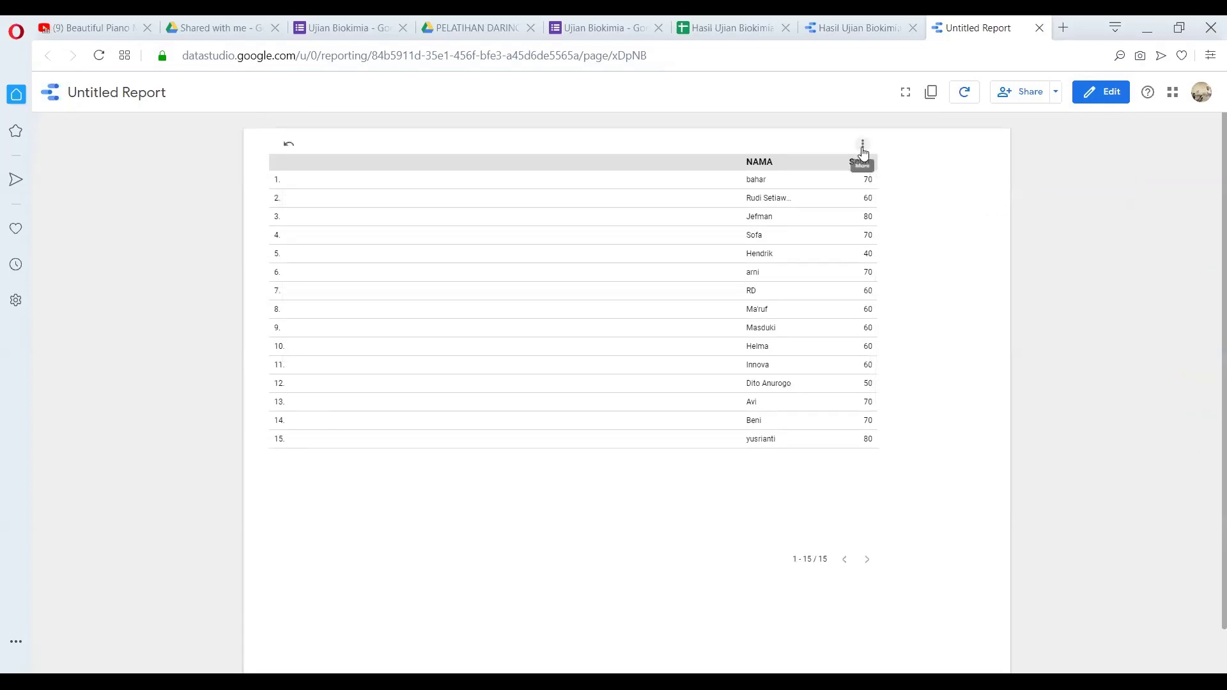
{"action": "left_click", "coordinate": [863, 145]}
{"action": "mouse_move", "coordinate": [967, 159]}
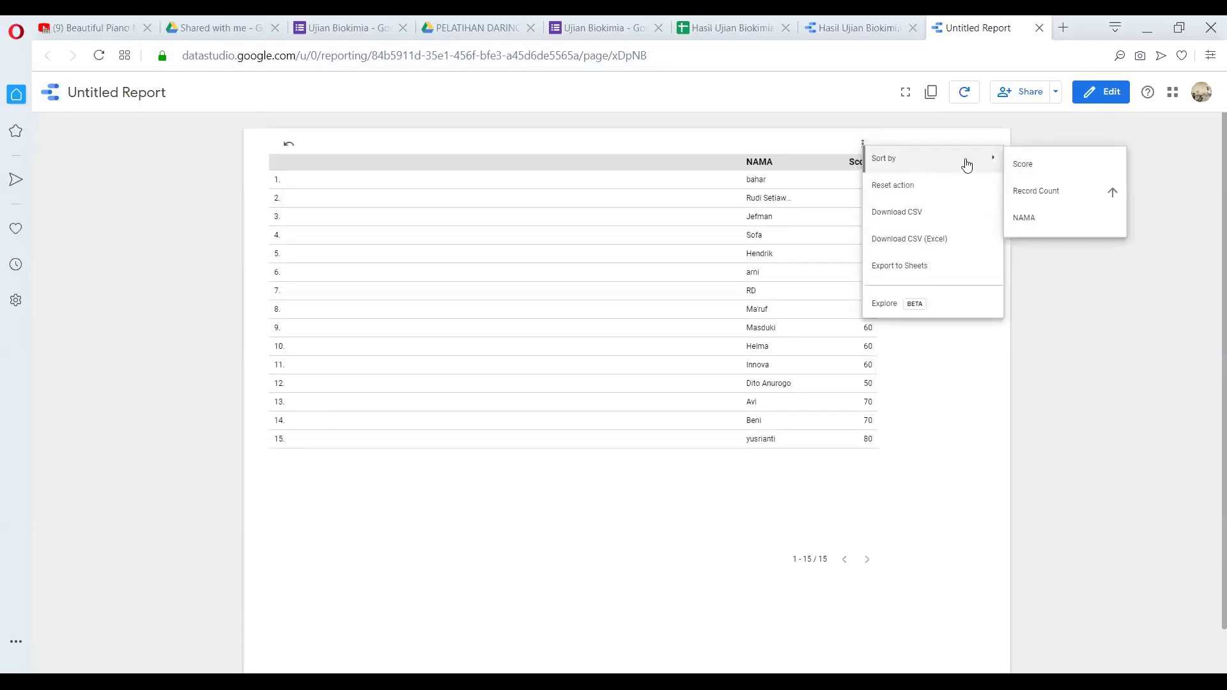
{"action": "left_click", "coordinate": [1048, 165]}
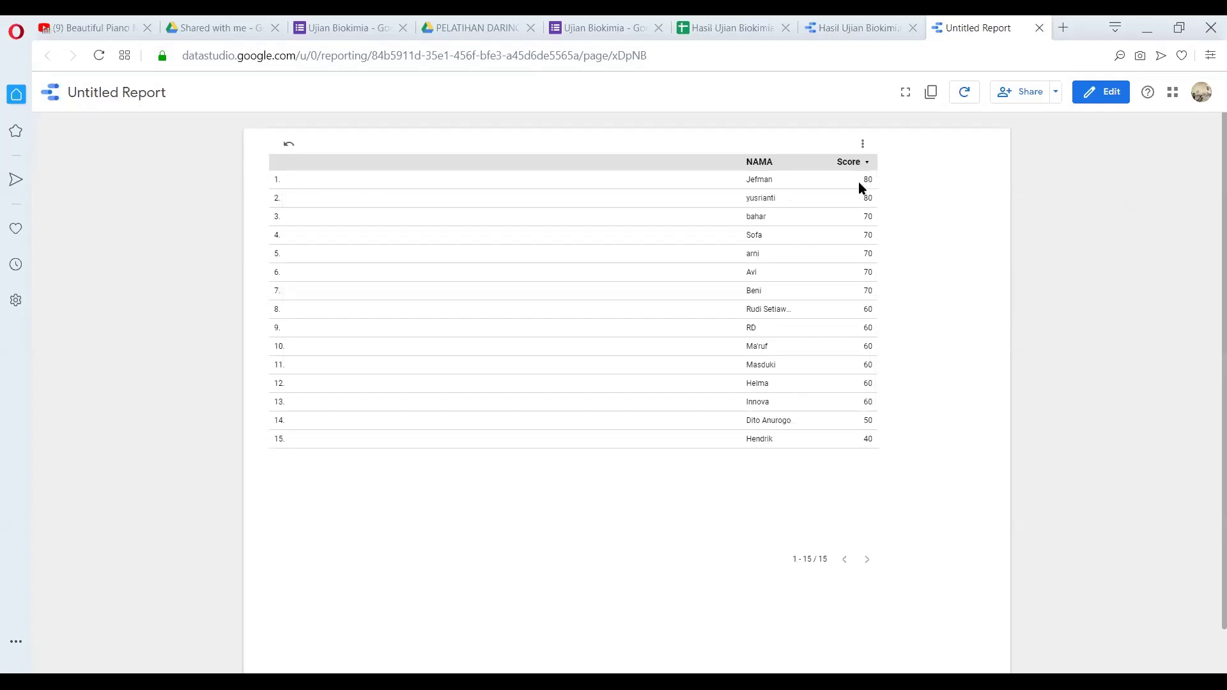
{"action": "left_click", "coordinate": [863, 145]}
{"action": "mouse_move", "coordinate": [961, 159]}
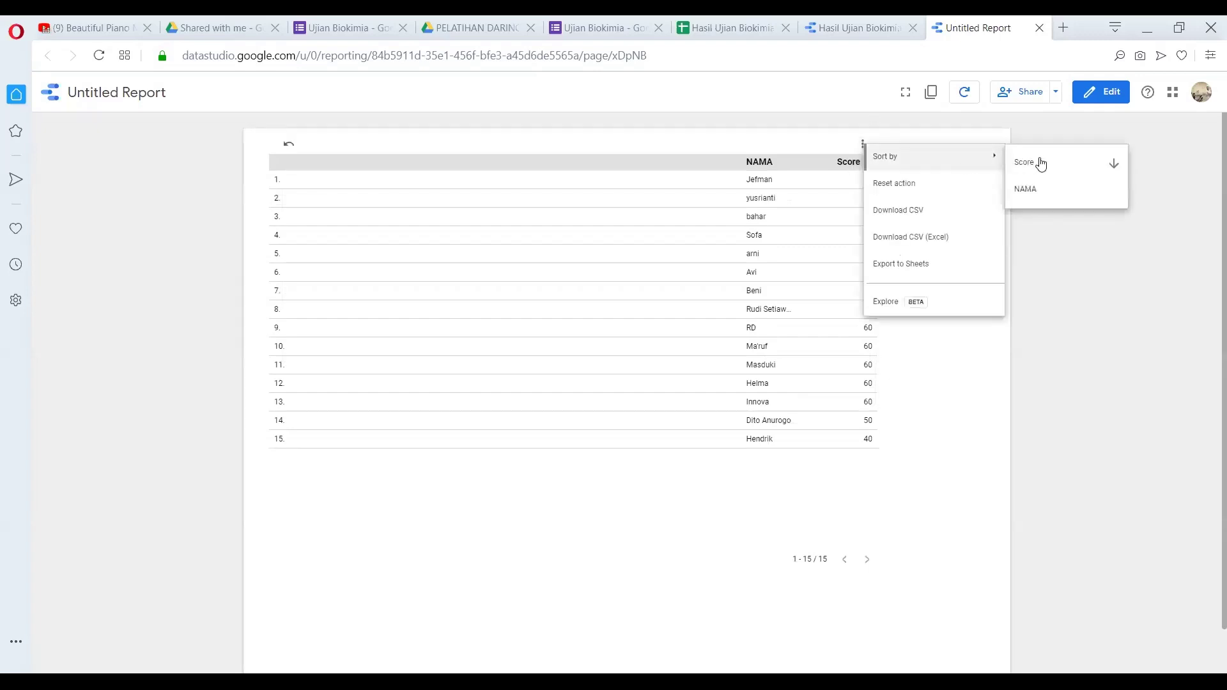
{"action": "left_click", "coordinate": [1088, 164]}
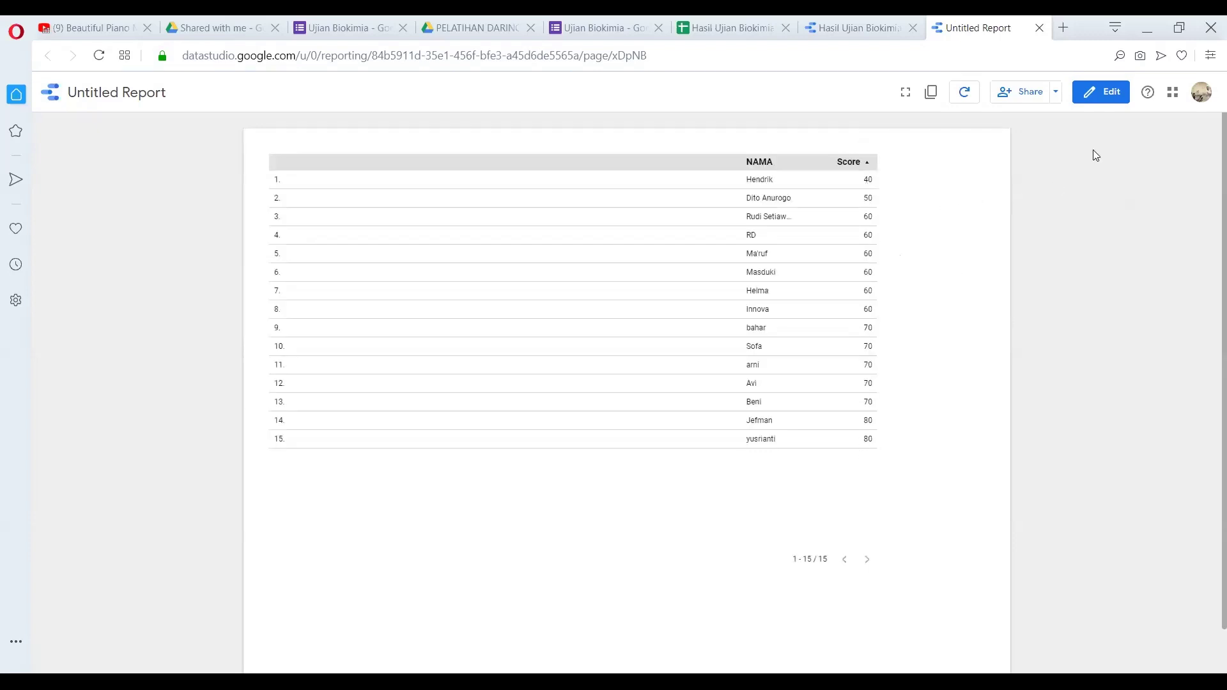
{"action": "left_click", "coordinate": [1090, 93]}
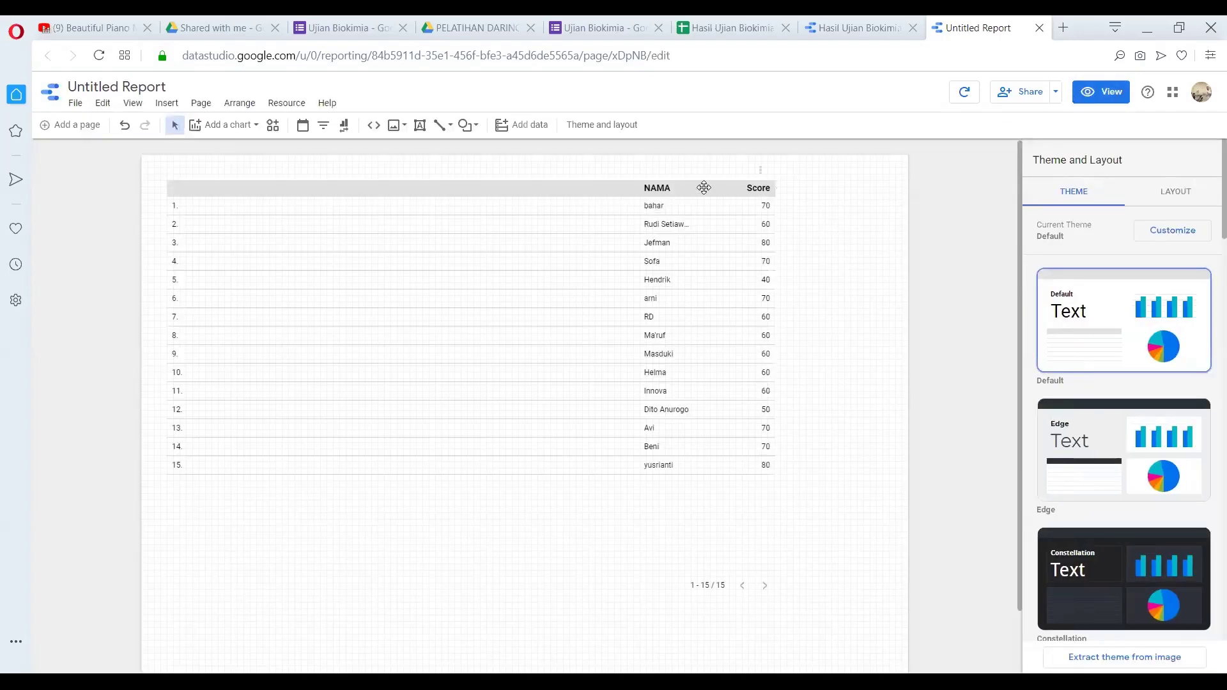
Convert the NAMA/Score table into a column chart, widen it, and refresh the data
{"action": "left_click", "coordinate": [561, 276]}
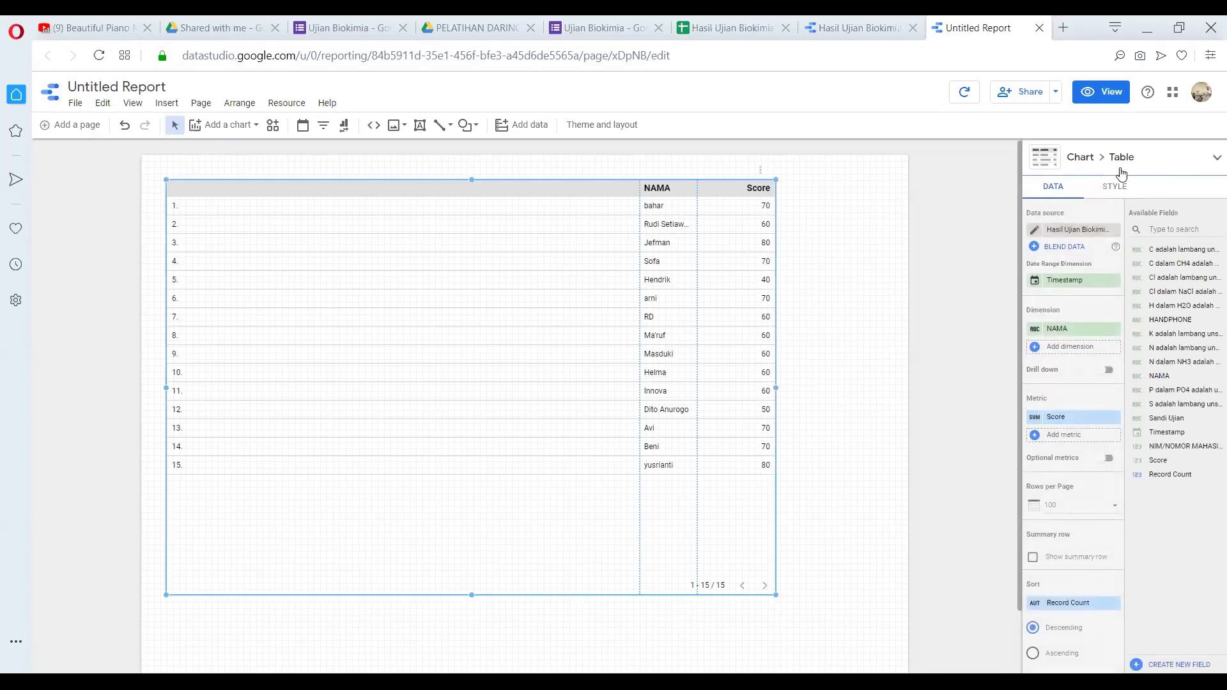
{"action": "left_click", "coordinate": [1080, 159]}
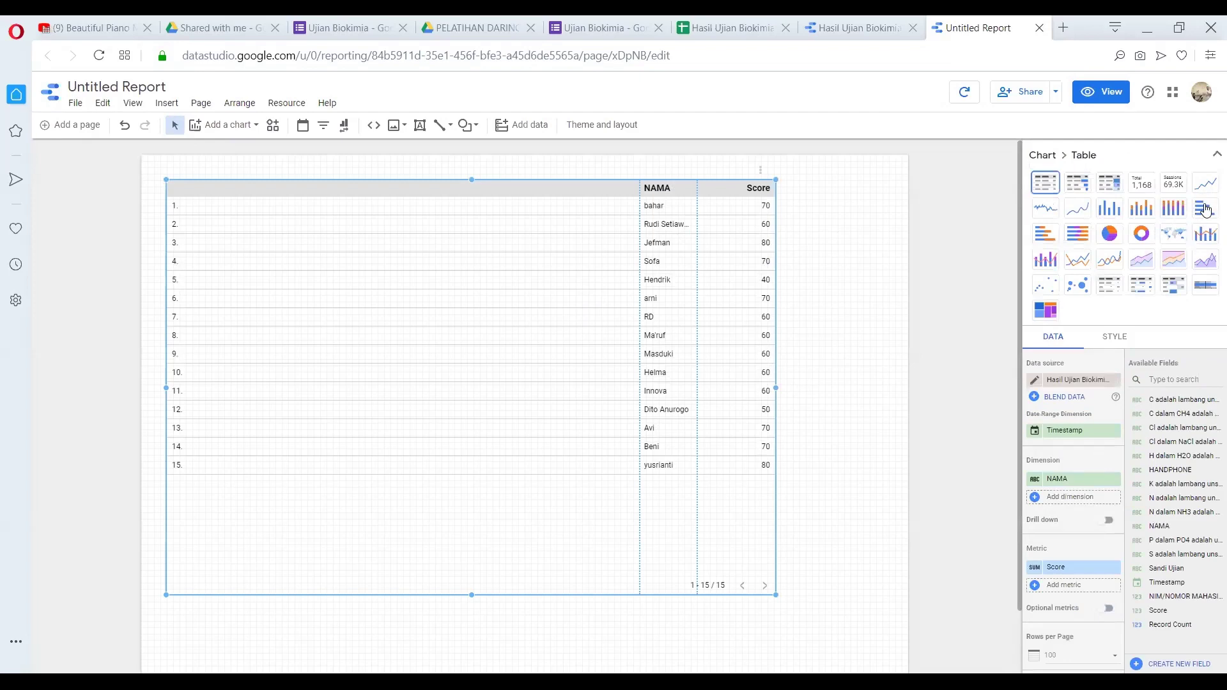
{"action": "left_click", "coordinate": [1117, 211]}
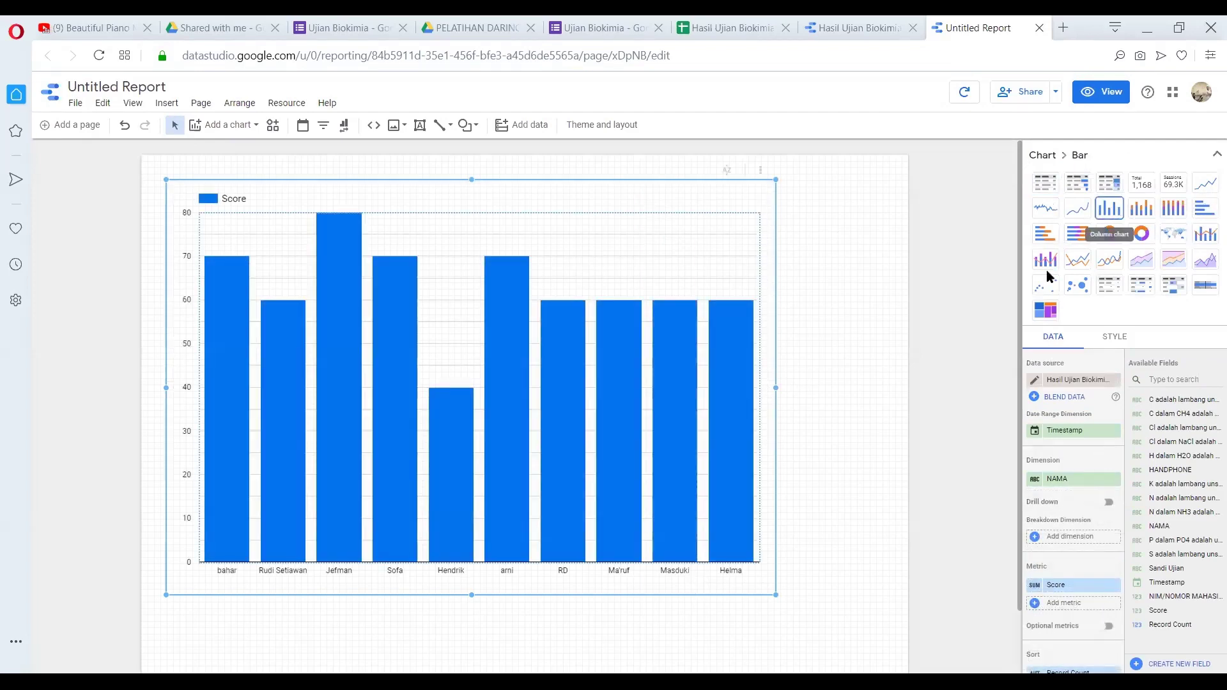
{"action": "left_click_drag", "start_coordinate": [776, 595], "coordinate": [886, 606]}
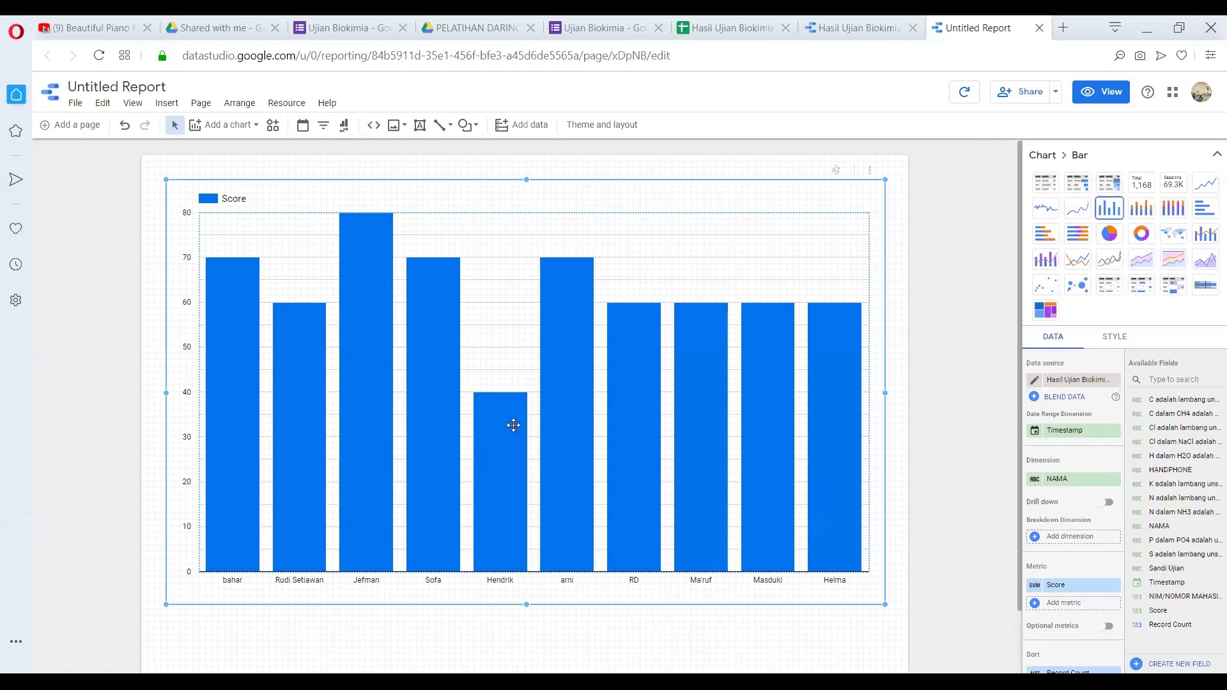
{"action": "left_click", "coordinate": [963, 94]}
In the Hasil Ujian Biokimia sheet, right-align the NIM/NOMOR MAHASISWA and HANDPHONE columns again
{"action": "left_click", "coordinate": [724, 30]}
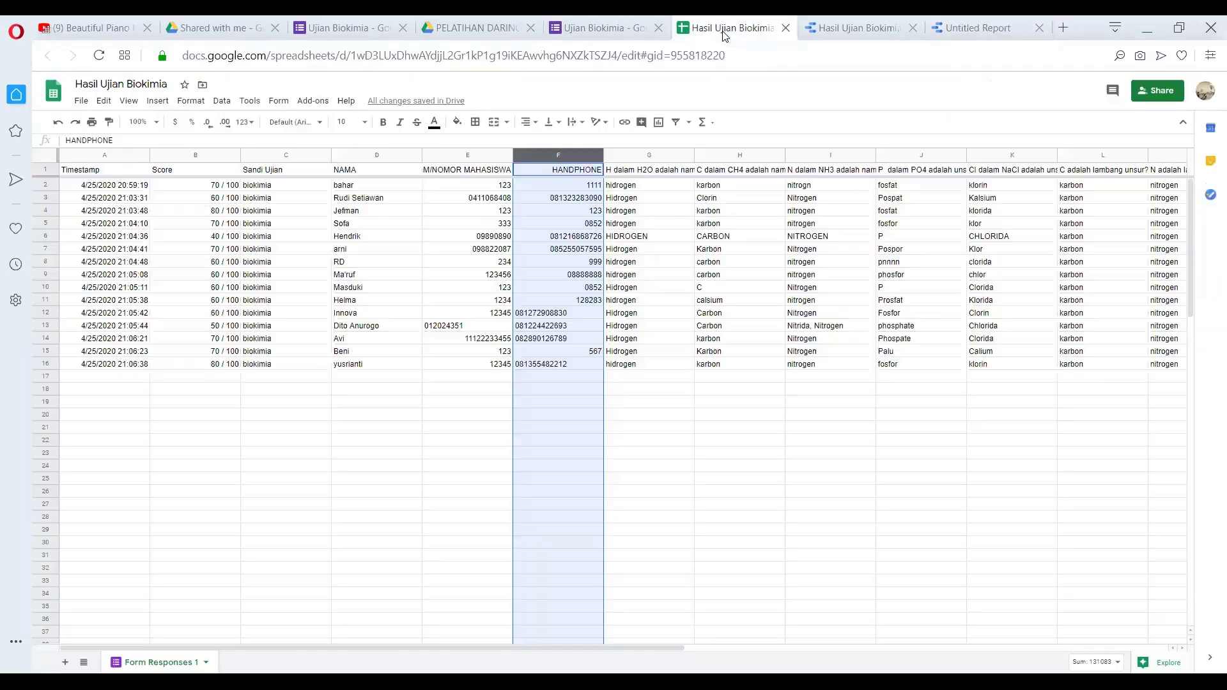
{"action": "left_click", "coordinate": [448, 441]}
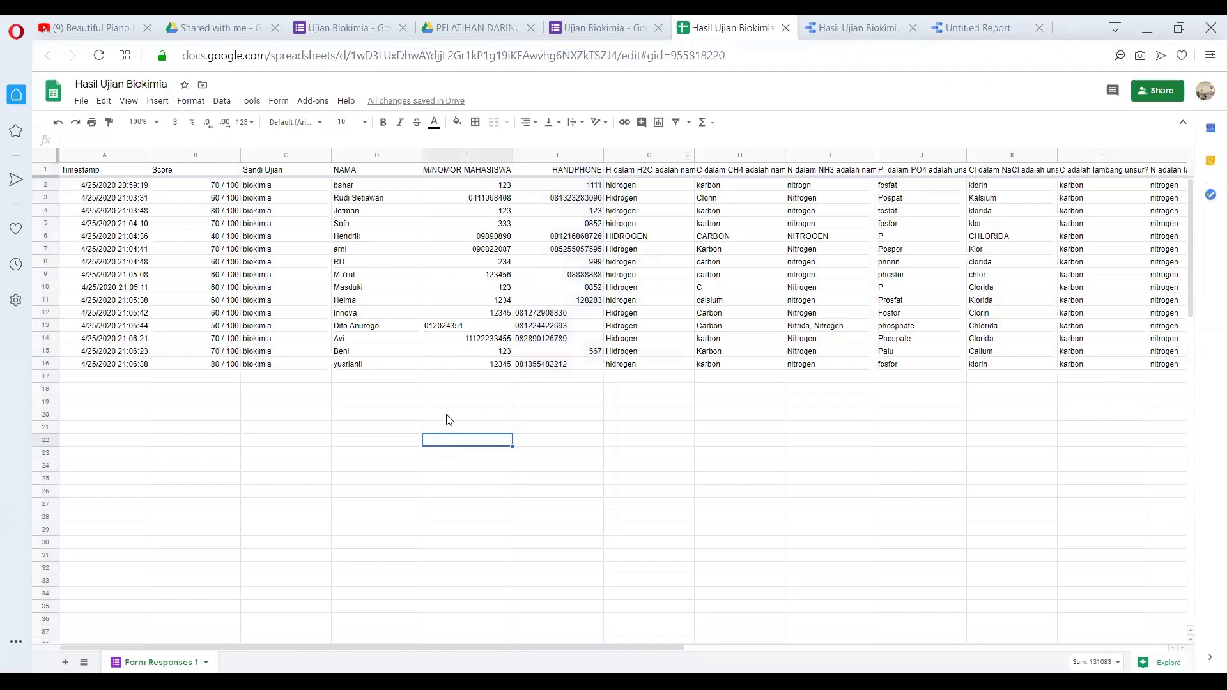
{"action": "left_click", "coordinate": [486, 155]}
{"action": "left_click", "coordinate": [526, 123]}
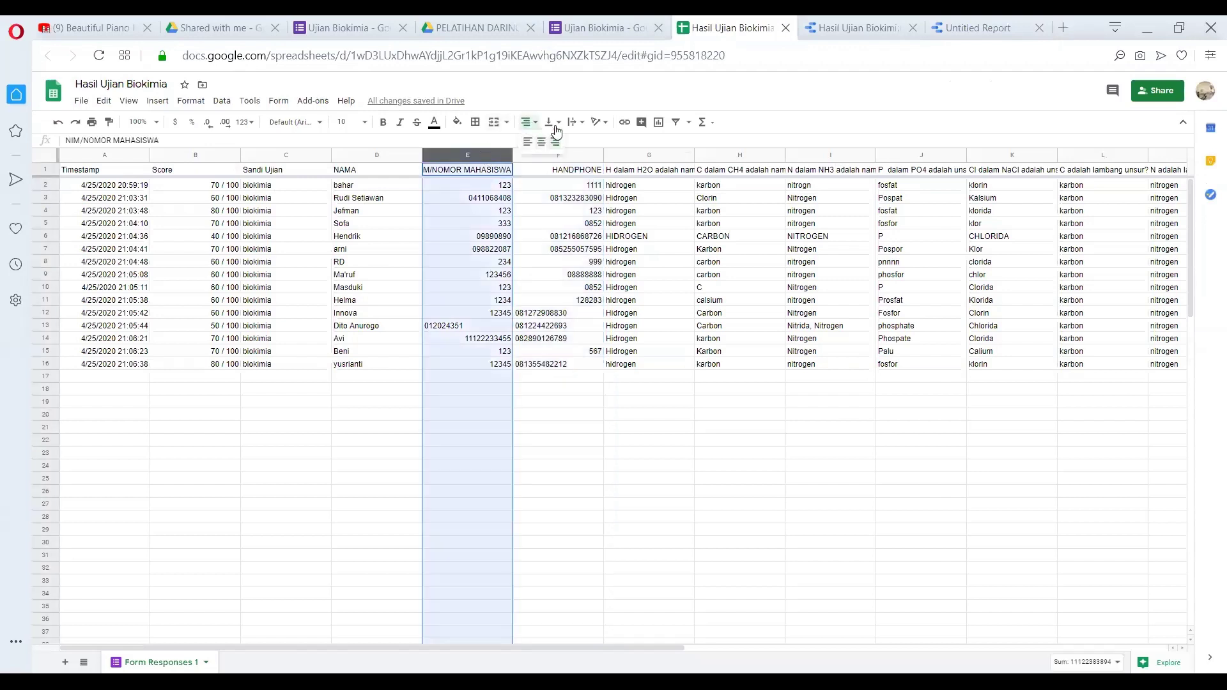
{"action": "left_click", "coordinate": [554, 136]}
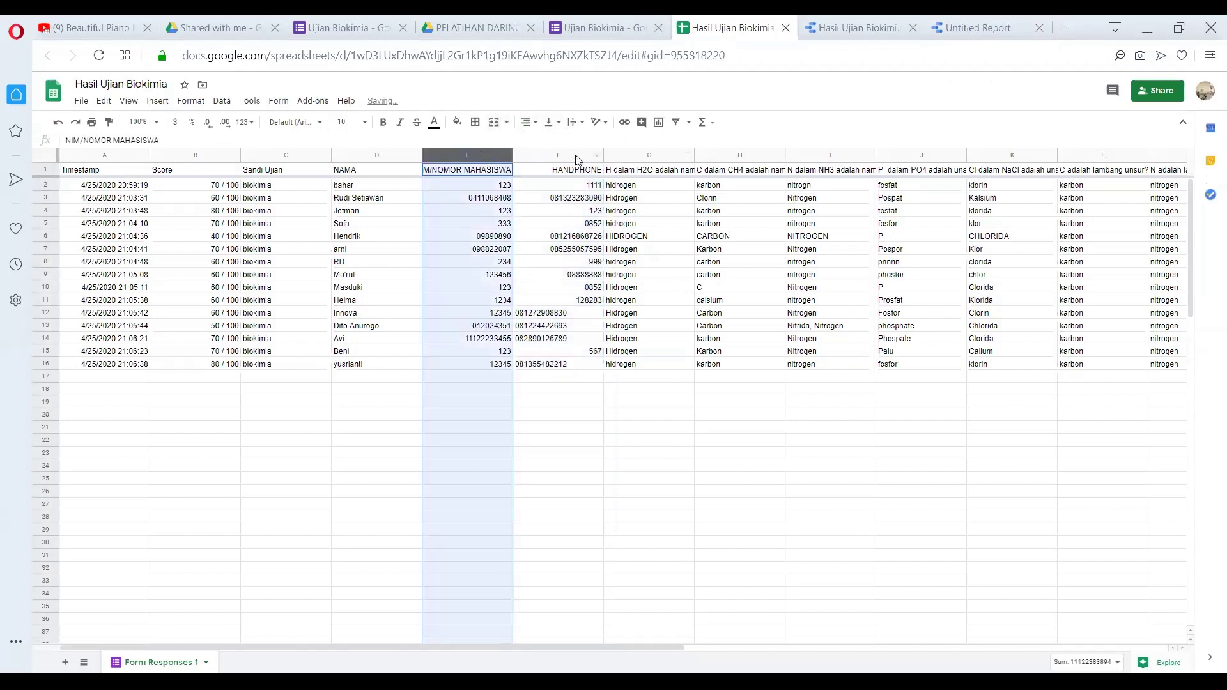
{"action": "left_click", "coordinate": [580, 156]}
{"action": "left_click", "coordinate": [528, 123]}
{"action": "left_click", "coordinate": [554, 140]}
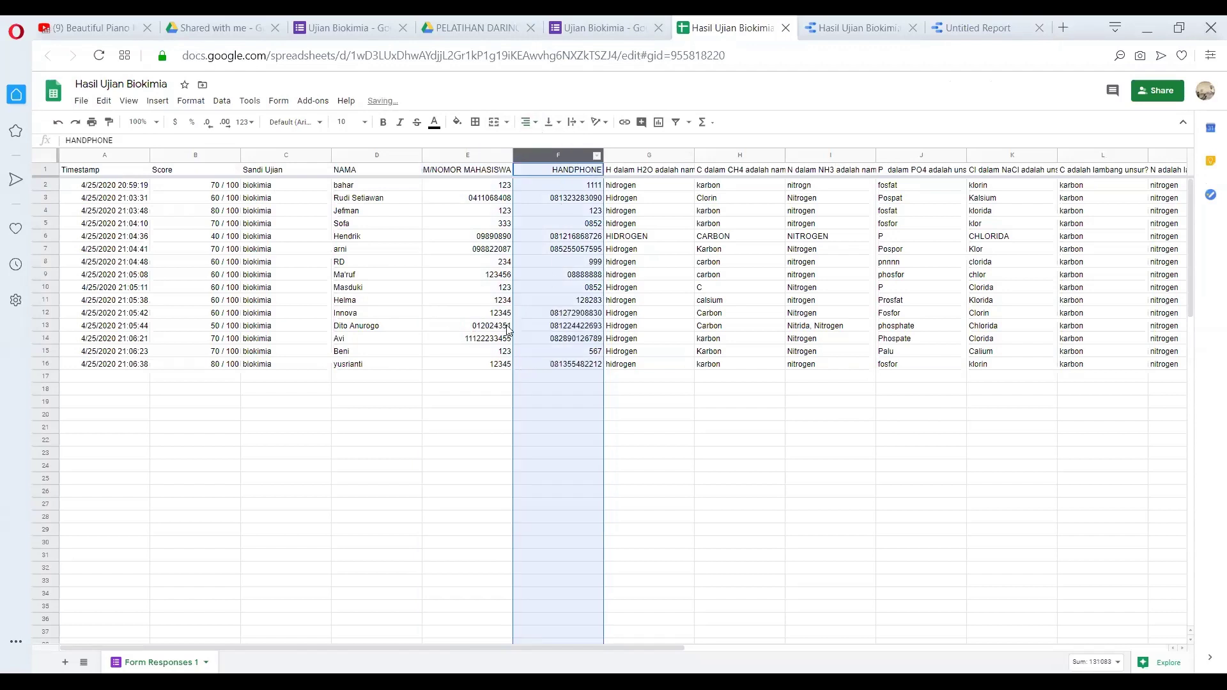
{"action": "left_click", "coordinate": [447, 381]}
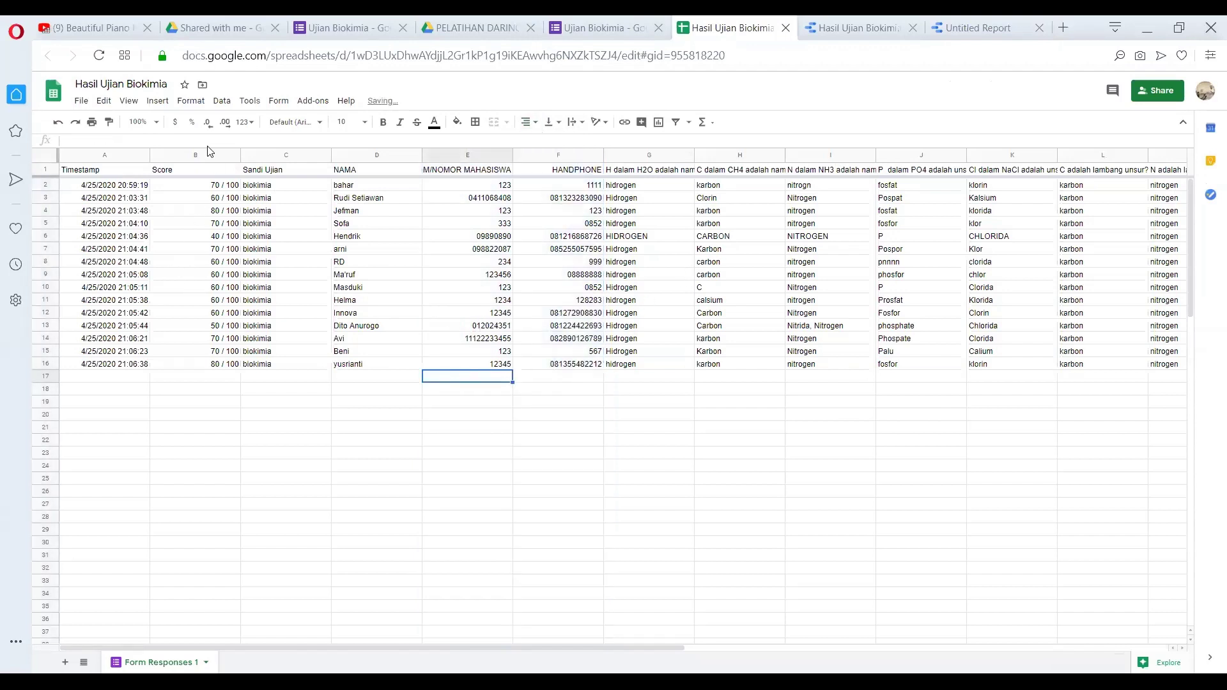
Sort the sheet by the Score column, A to Z (lowest first)
{"action": "right_click", "coordinate": [233, 159]}
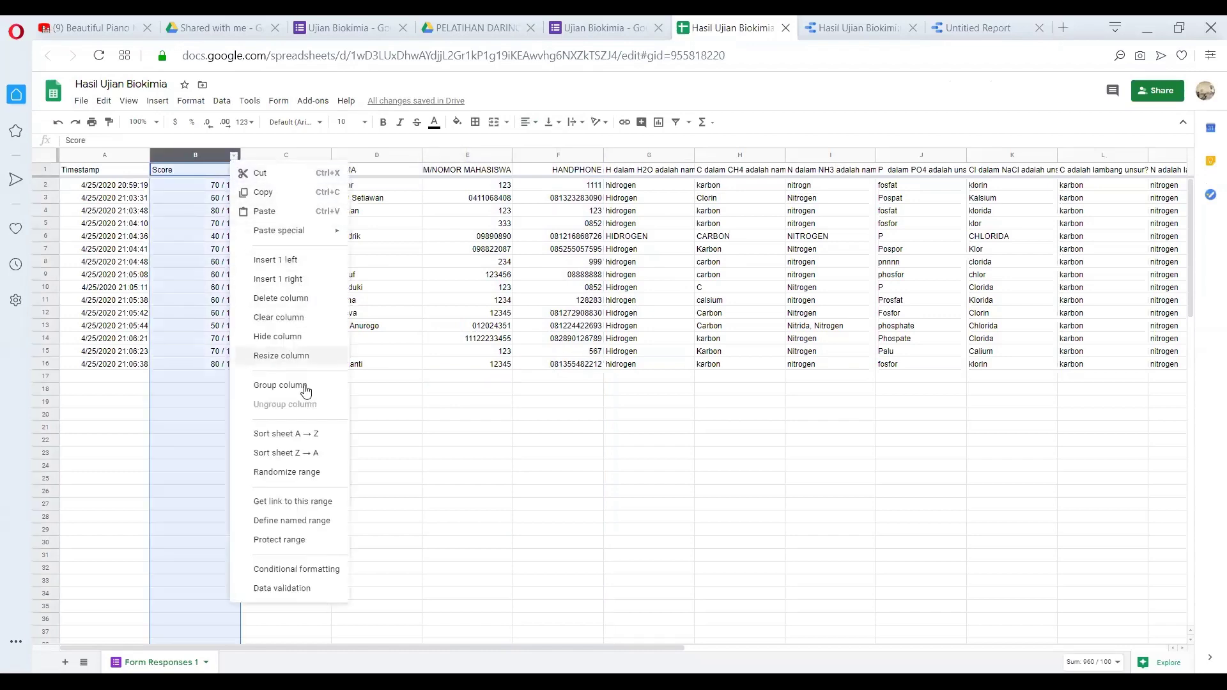
{"action": "left_click", "coordinate": [294, 437]}
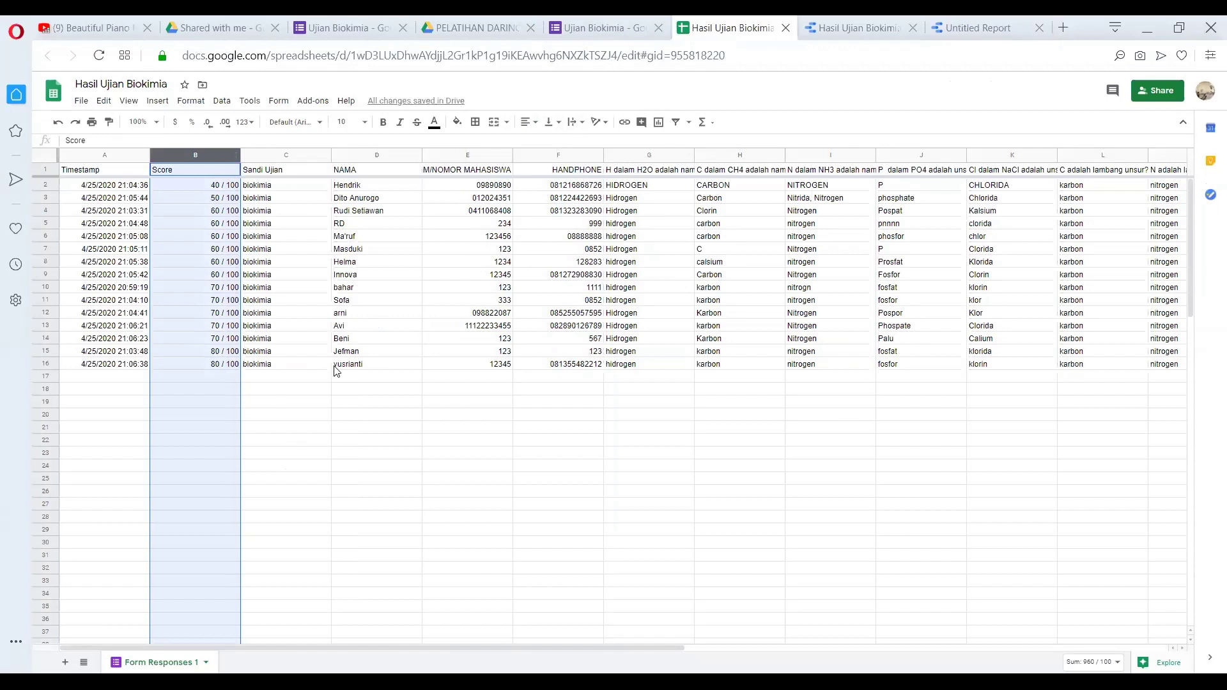
{"action": "left_click", "coordinate": [313, 317]}
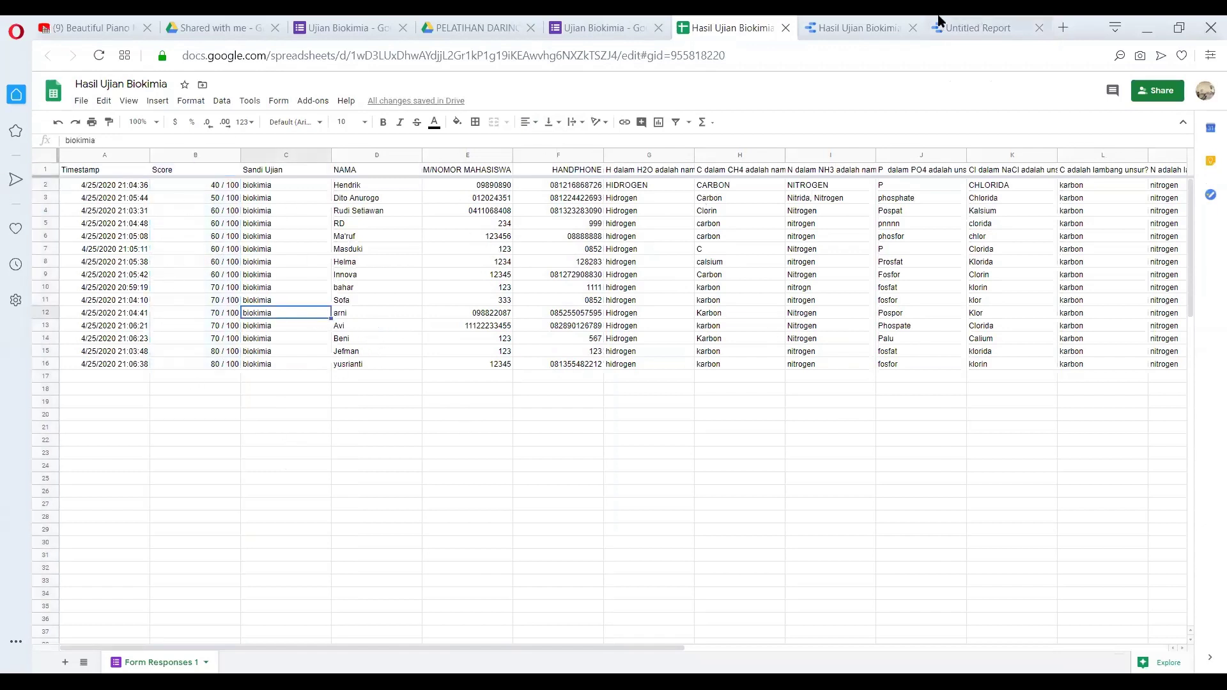
Put the Score-per-student report in view mode, then return to the Hasil Ujian Biokimia spreadsheet
{"action": "left_click", "coordinate": [966, 26]}
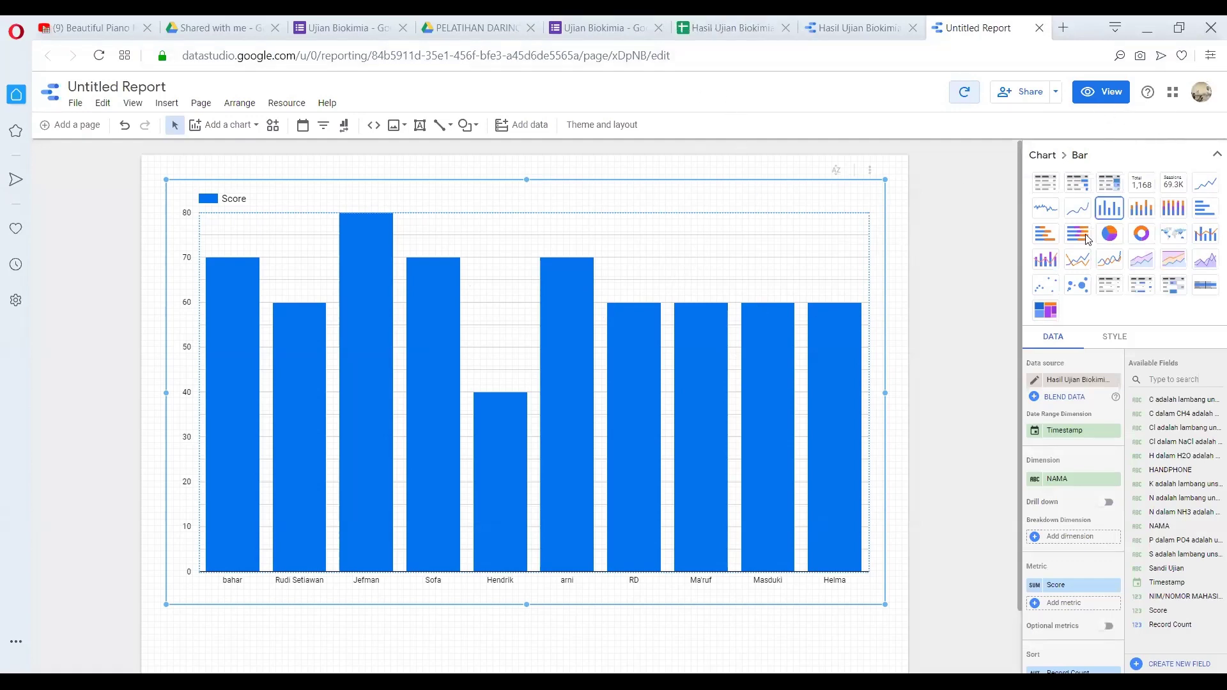
{"action": "left_click", "coordinate": [1110, 99]}
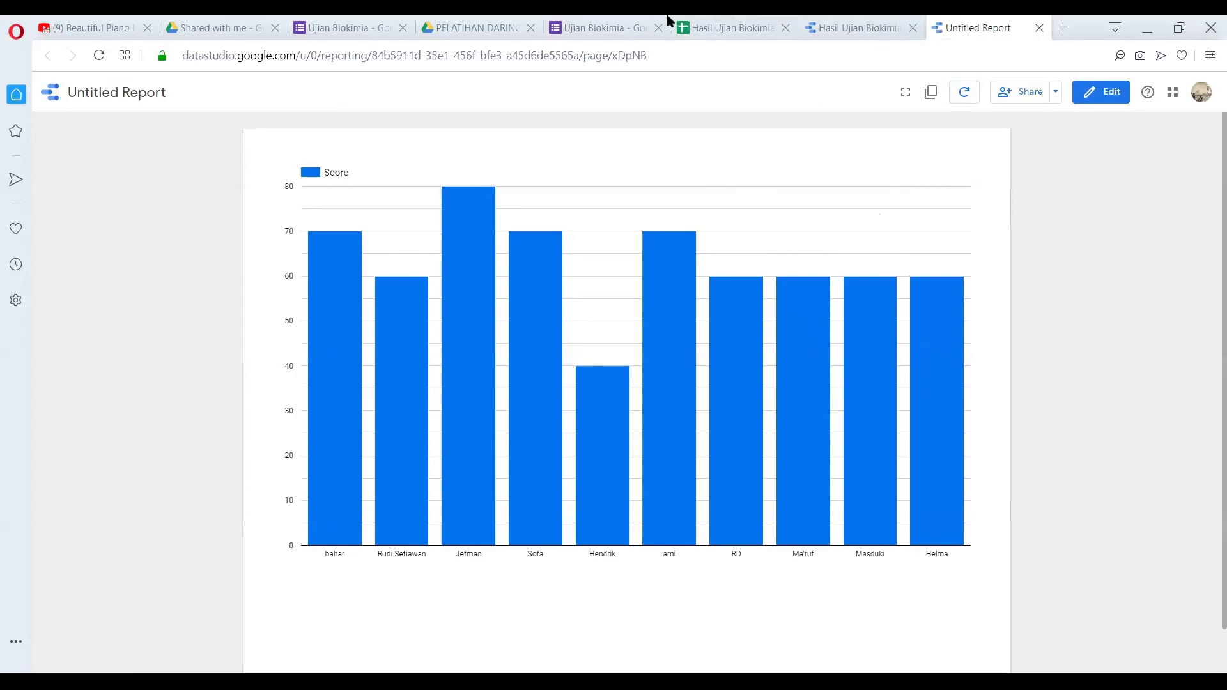
{"action": "left_click", "coordinate": [748, 20]}
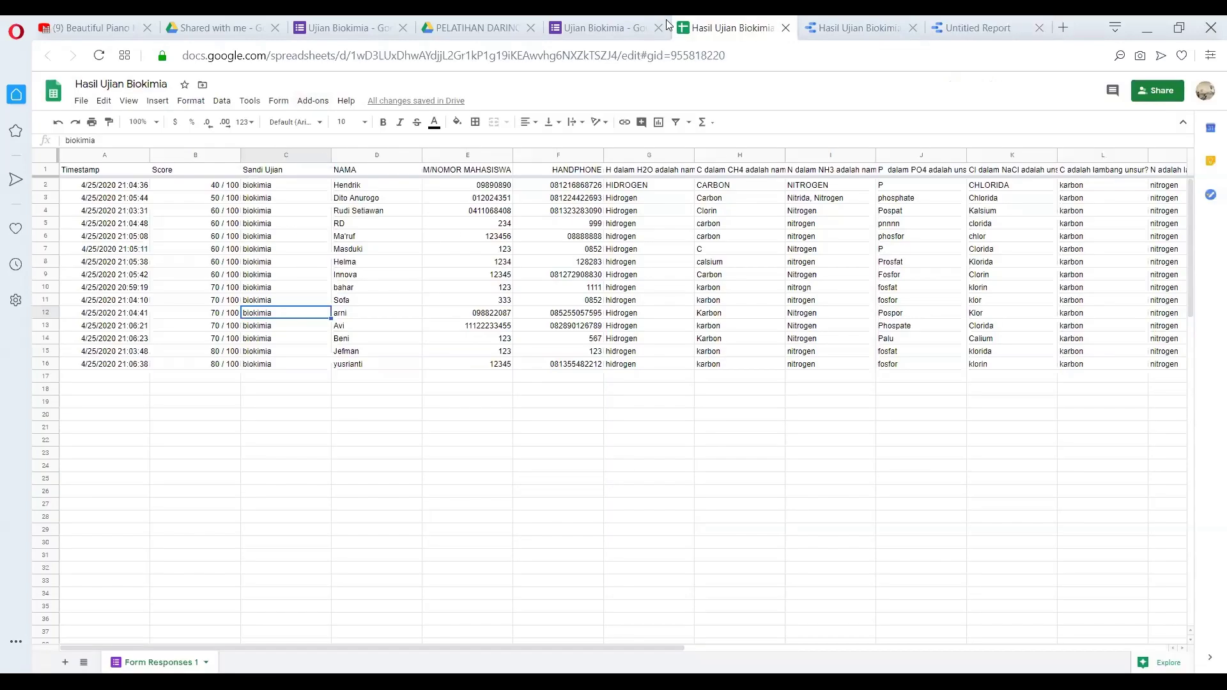
Look over the Ujian Biokimia quiz's Questions, Question and Individual views, then return to Summary
{"action": "left_click", "coordinate": [593, 21]}
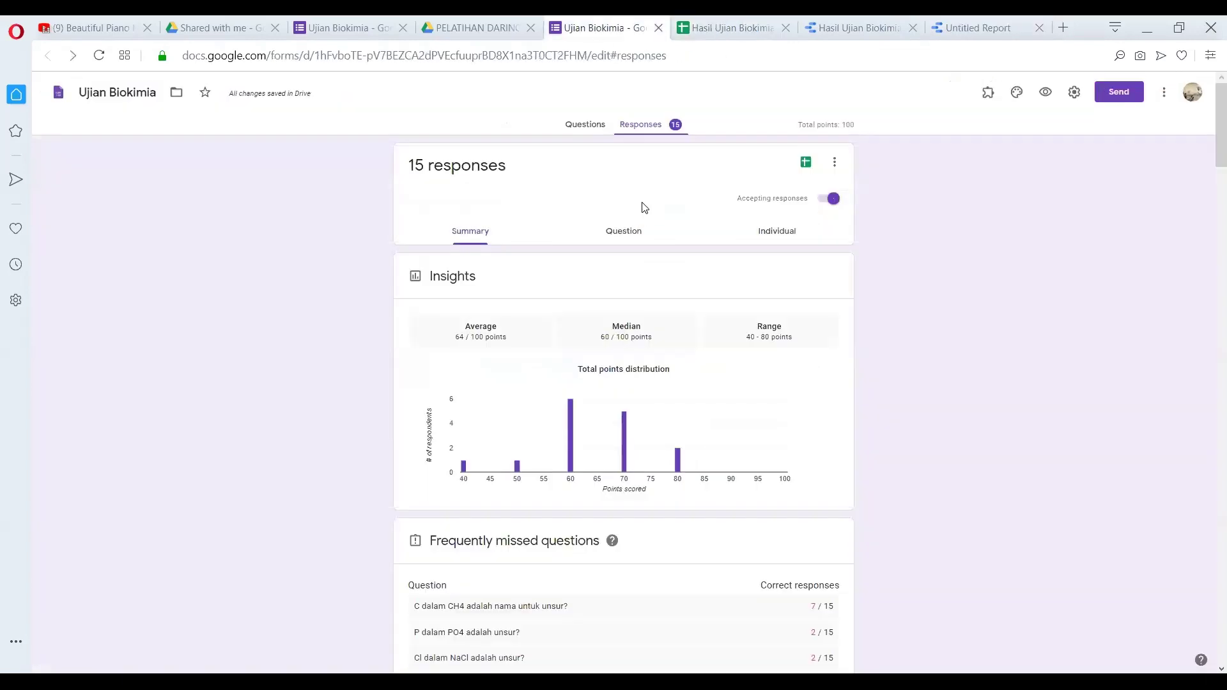
{"action": "left_click", "coordinate": [592, 133]}
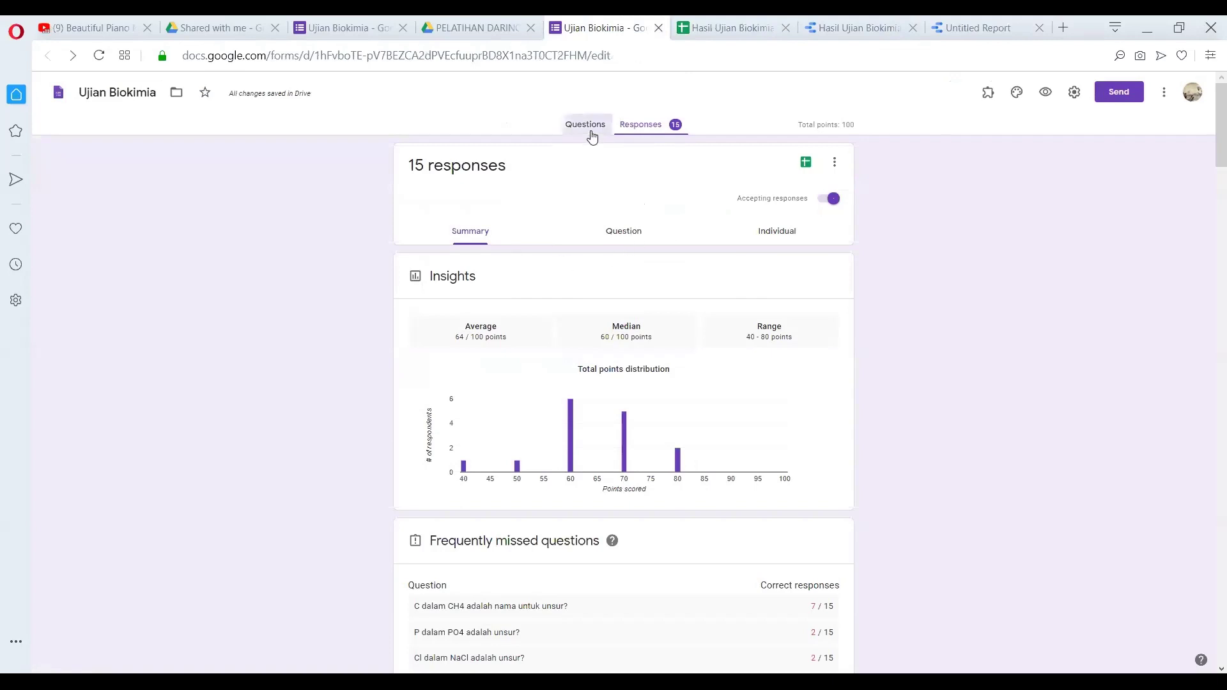
{"action": "left_click", "coordinate": [624, 126]}
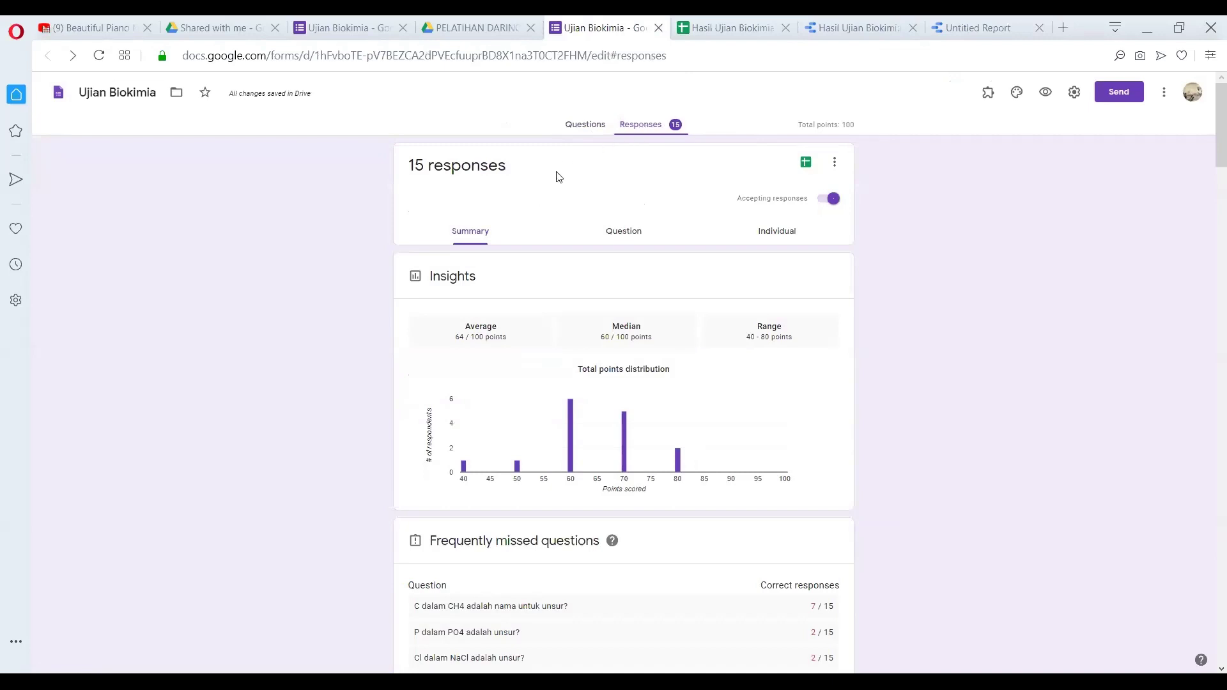
{"action": "left_click", "coordinate": [625, 232]}
{"action": "left_click", "coordinate": [799, 235]}
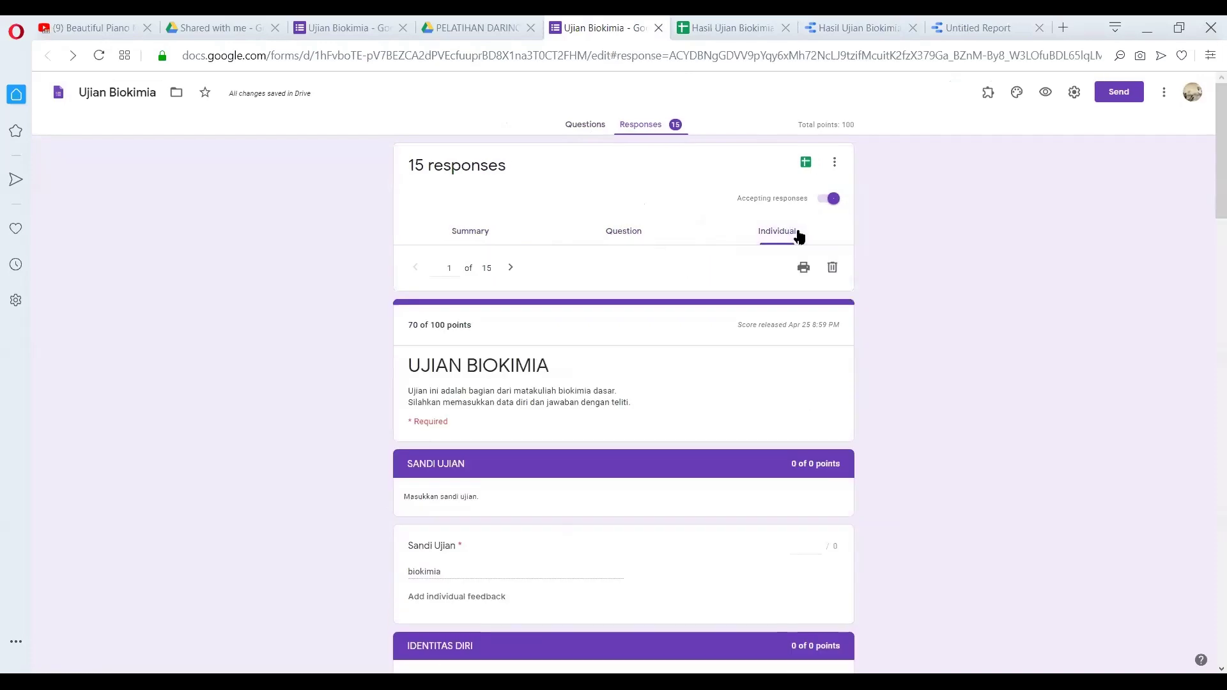
{"action": "left_click", "coordinate": [455, 232]}
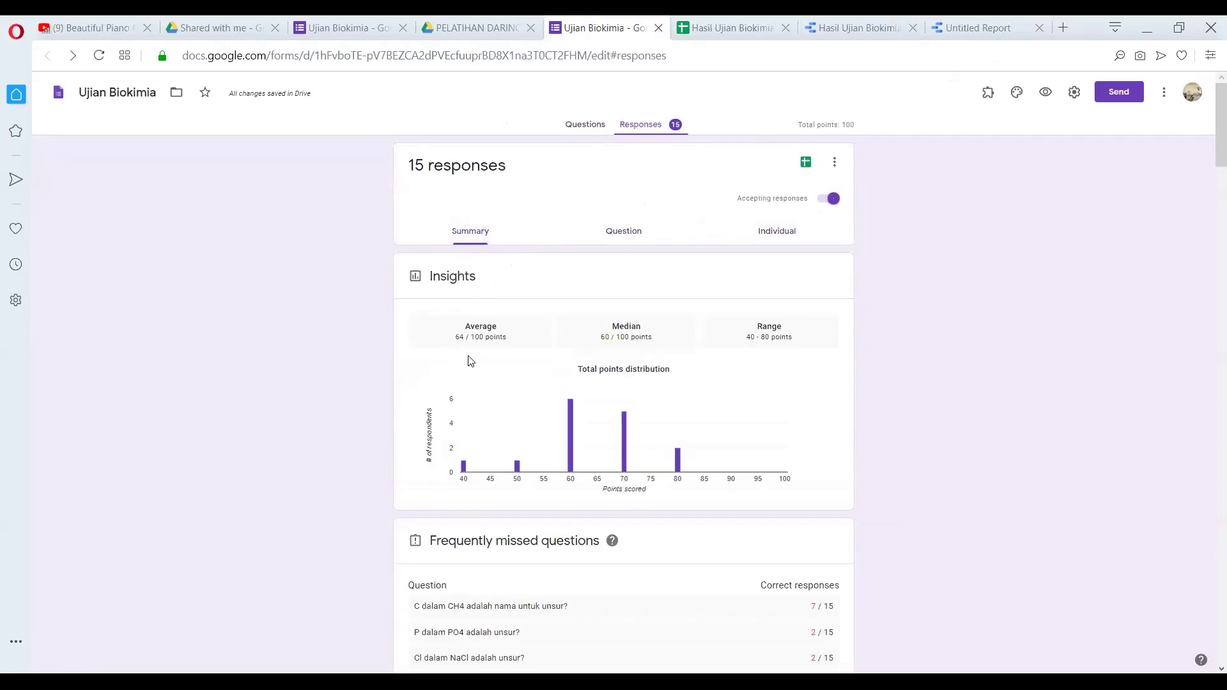
Scroll through the 15-response summary charts down to the SOAL DOSEN B-PILIHAN GANDA section
{"action": "scroll", "coordinate": [471, 361], "scroll_direction": "down", "scroll_amount": 2}
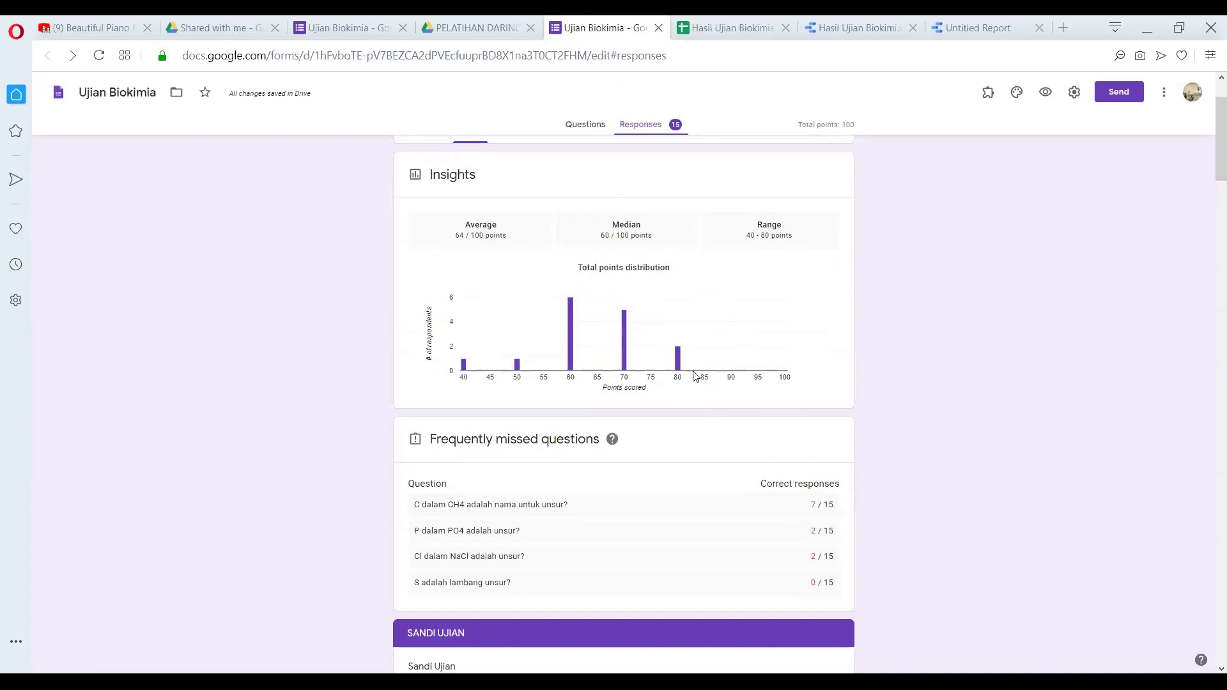
{"action": "mouse_move", "coordinate": [679, 369]}
{"action": "mouse_move", "coordinate": [625, 343]}
{"action": "mouse_move", "coordinate": [518, 365]}
{"action": "mouse_move", "coordinate": [463, 369]}
{"action": "scroll", "coordinate": [665, 356], "scroll_direction": "down", "scroll_amount": 5}
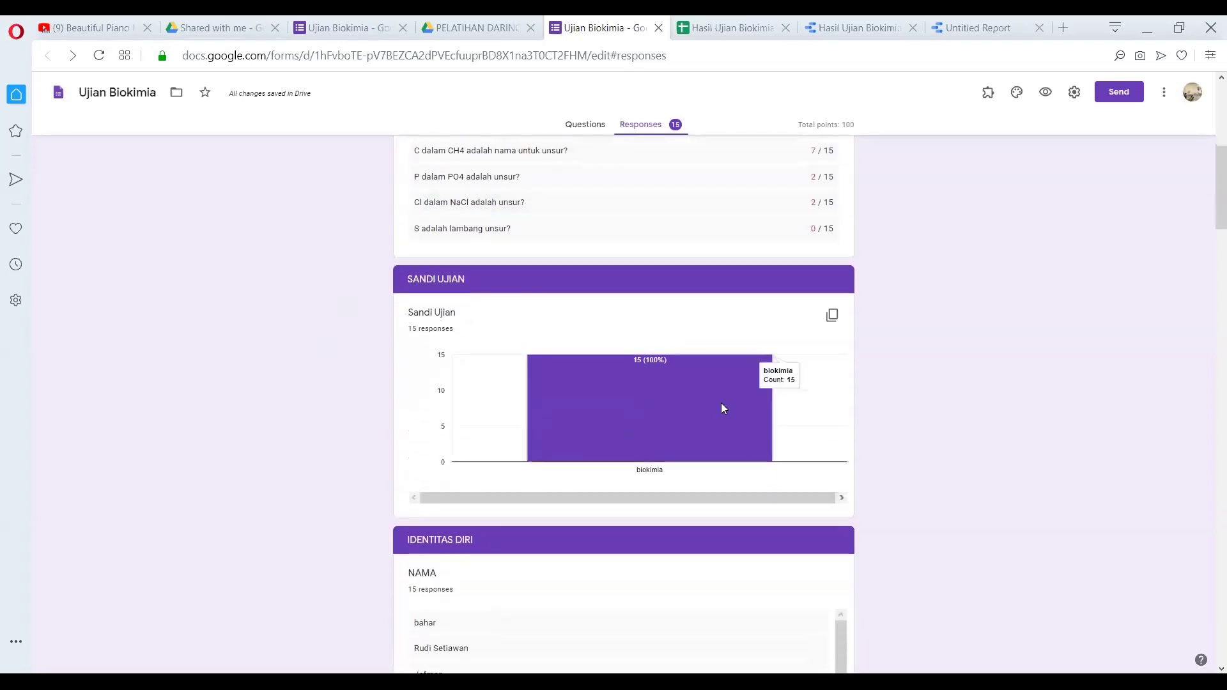
{"action": "scroll", "coordinate": [677, 416], "scroll_direction": "down", "scroll_amount": 3}
{"action": "scroll", "coordinate": [695, 462], "scroll_direction": "down", "scroll_amount": 3}
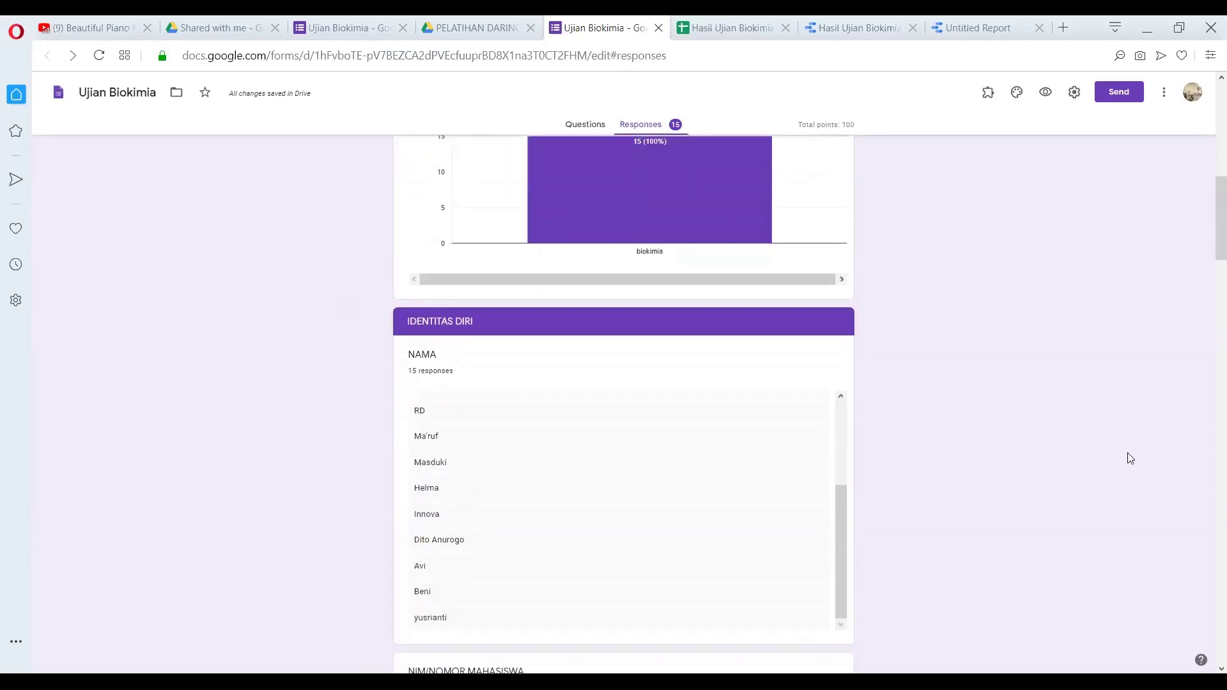
{"action": "scroll", "coordinate": [1127, 453], "scroll_direction": "down", "scroll_amount": 7}
{"action": "scroll", "coordinate": [1108, 455], "scroll_direction": "down", "scroll_amount": 3}
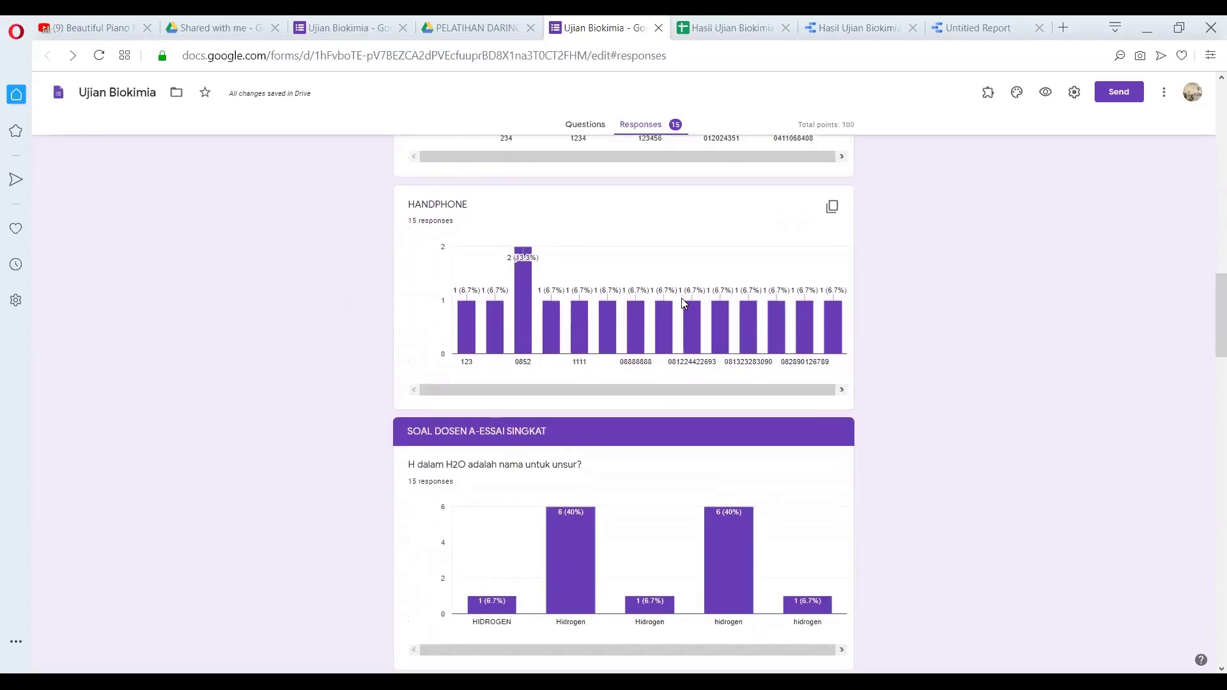
{"action": "scroll", "coordinate": [698, 266], "scroll_direction": "down", "scroll_amount": 2}
{"action": "scroll", "coordinate": [818, 360], "scroll_direction": "down", "scroll_amount": 2}
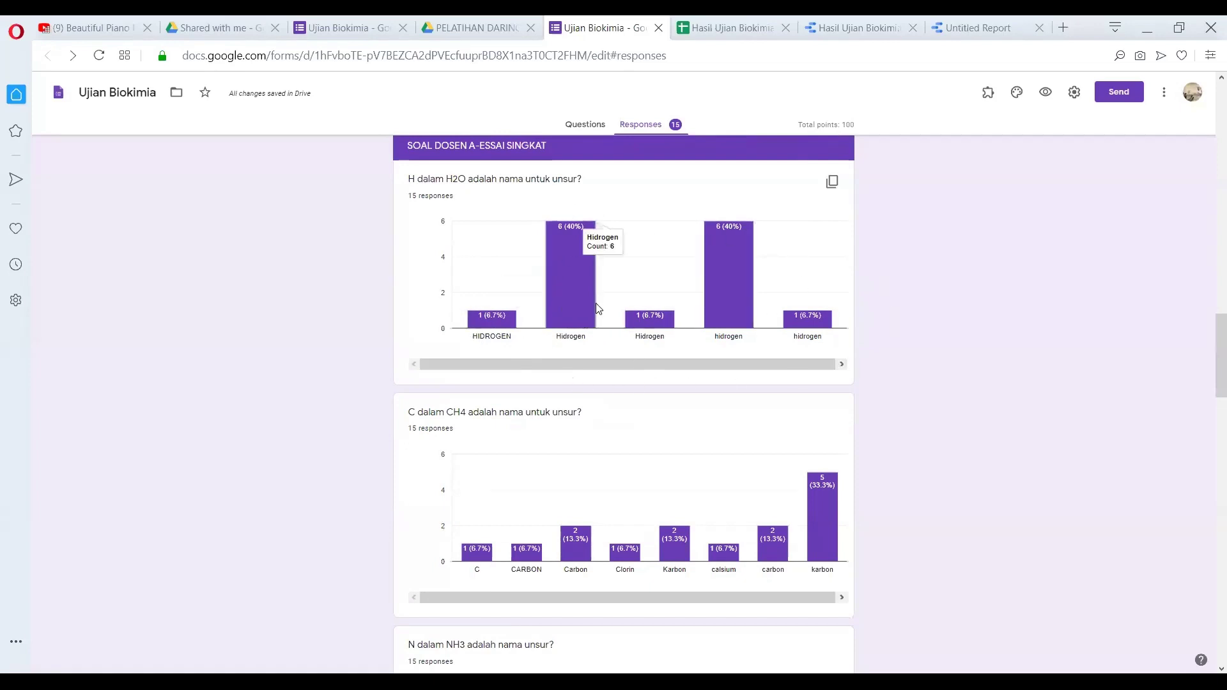
{"action": "scroll", "coordinate": [762, 309], "scroll_direction": "down", "scroll_amount": 2}
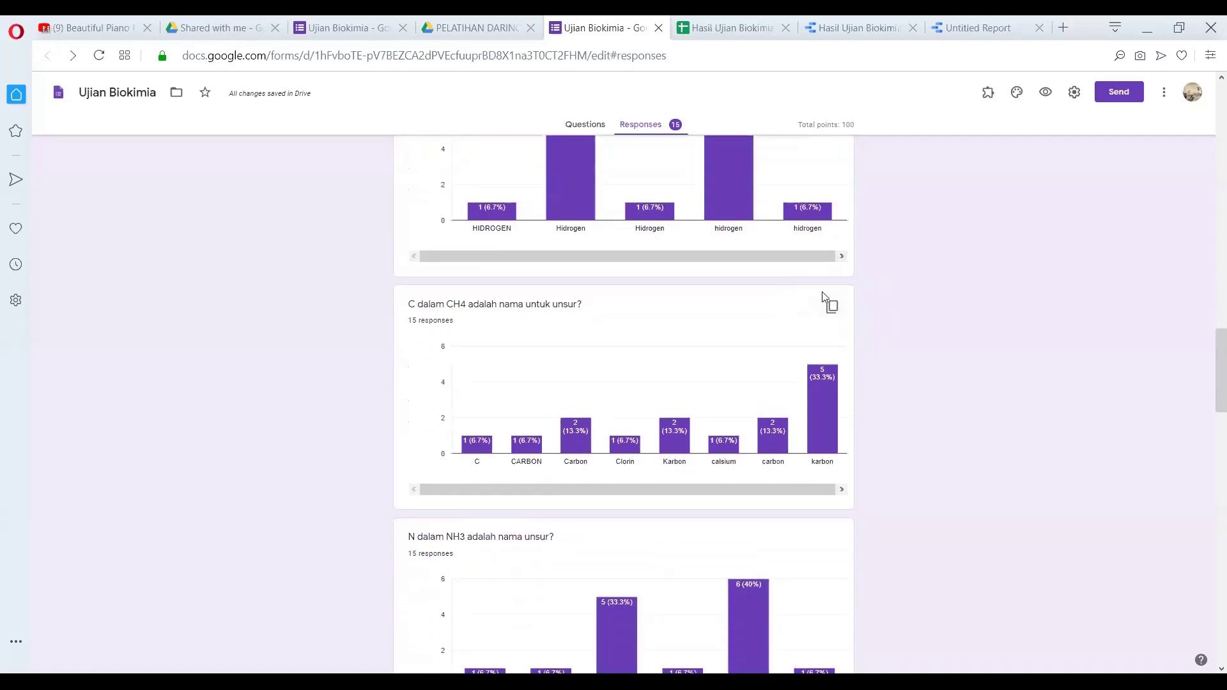
{"action": "scroll", "coordinate": [703, 294], "scroll_direction": "up", "scroll_amount": 1}
{"action": "scroll", "coordinate": [643, 305], "scroll_direction": "down", "scroll_amount": 3}
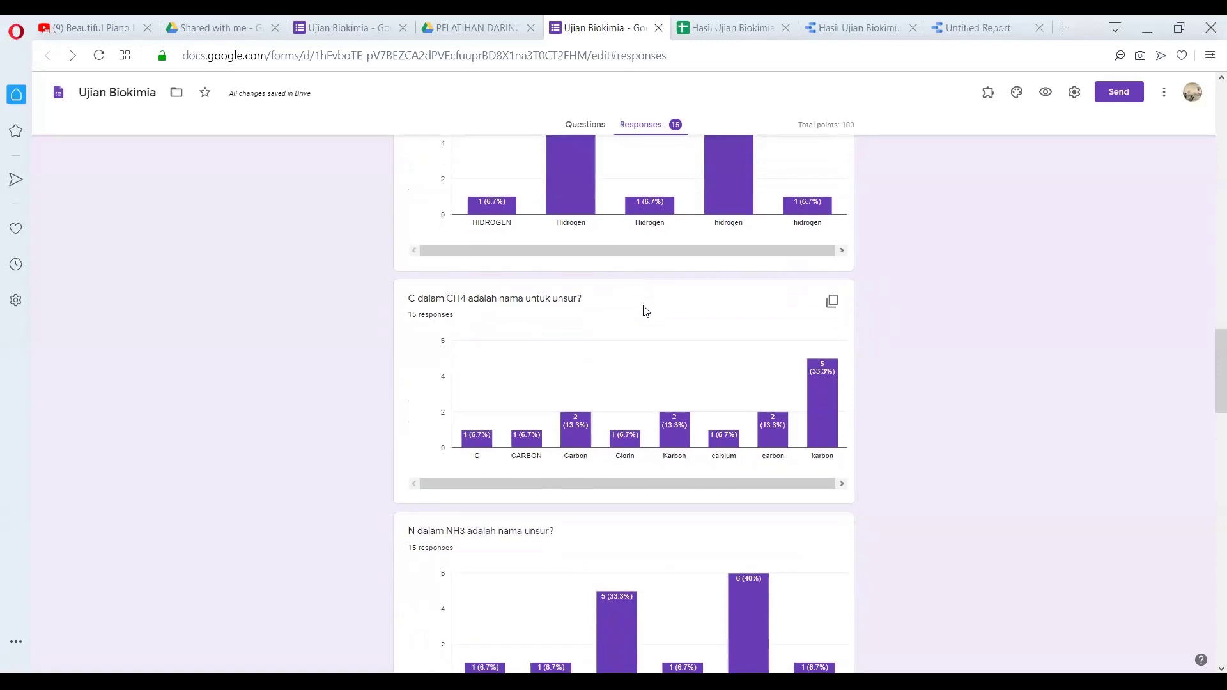
{"action": "scroll", "coordinate": [647, 301], "scroll_direction": "up", "scroll_amount": 6}
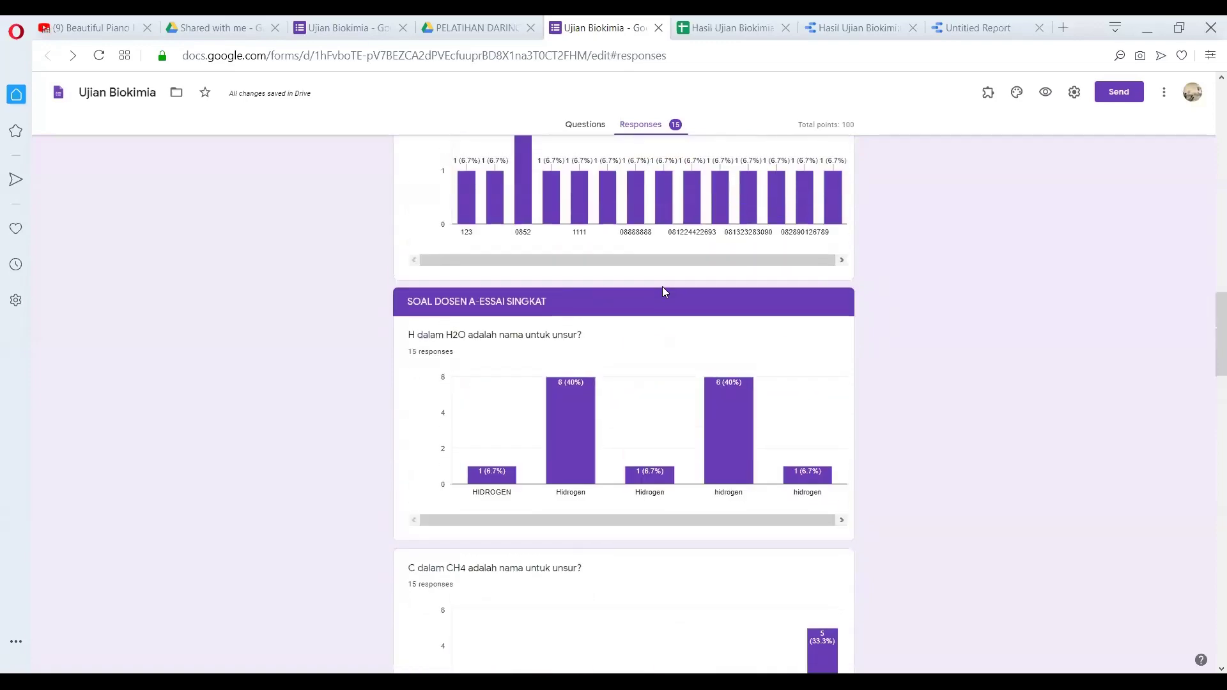
{"action": "scroll", "coordinate": [662, 287], "scroll_direction": "down", "scroll_amount": 9}
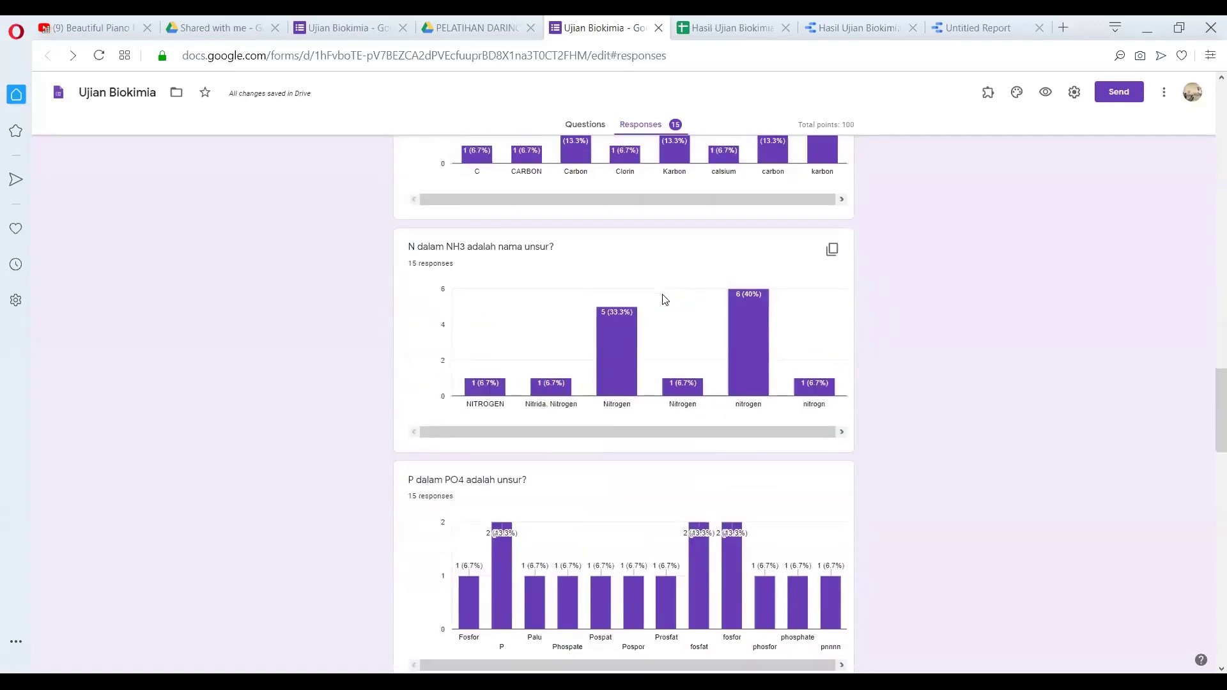
{"action": "scroll", "coordinate": [694, 346], "scroll_direction": "down", "scroll_amount": 4}
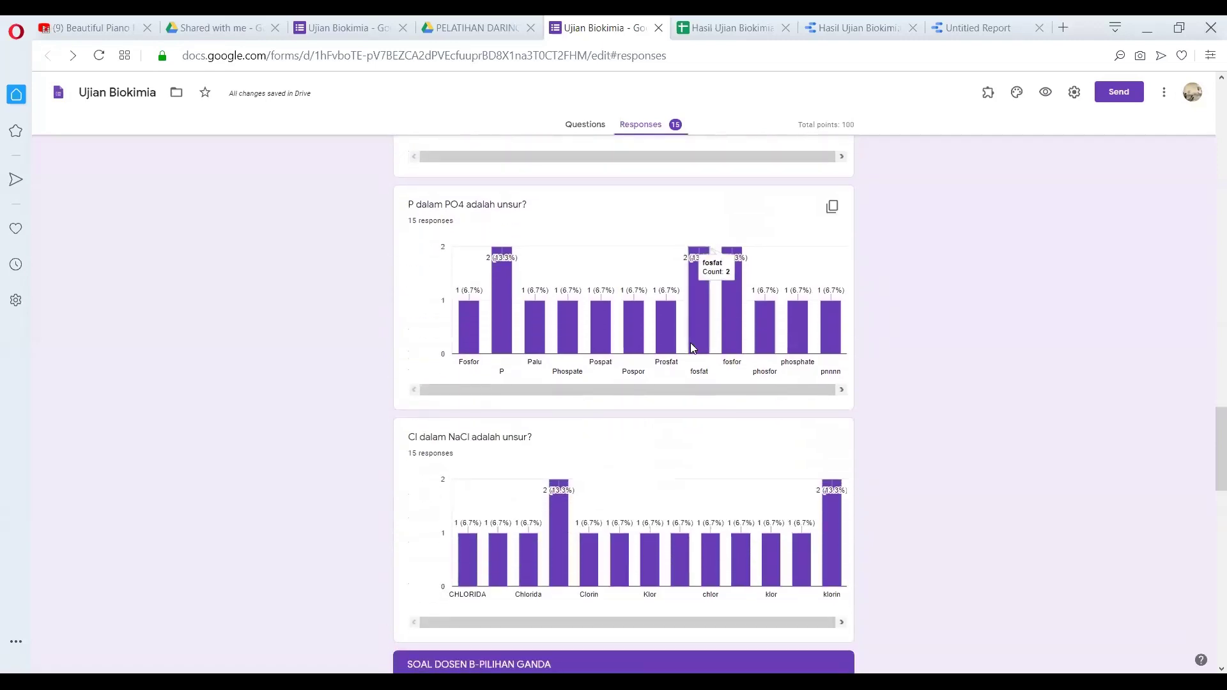
{"action": "scroll", "coordinate": [691, 347], "scroll_direction": "down", "scroll_amount": 3}
{"action": "scroll", "coordinate": [692, 346], "scroll_direction": "down", "scroll_amount": 3}
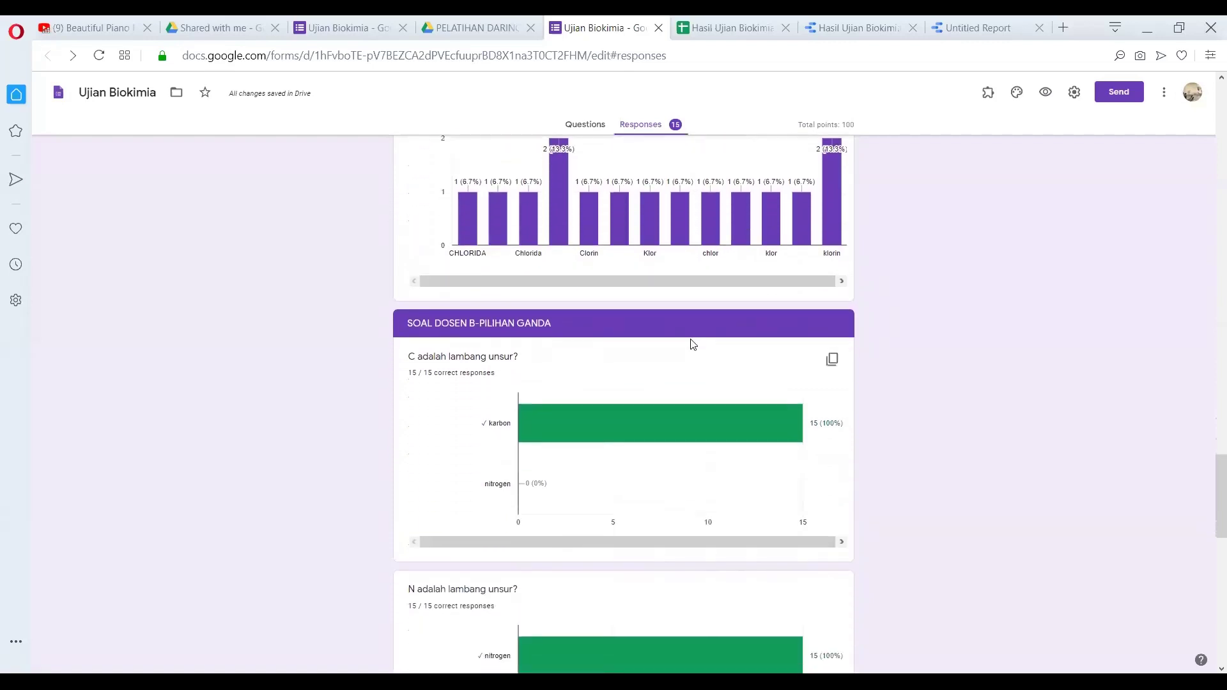
{"action": "scroll", "coordinate": [694, 345], "scroll_direction": "down", "scroll_amount": 2}
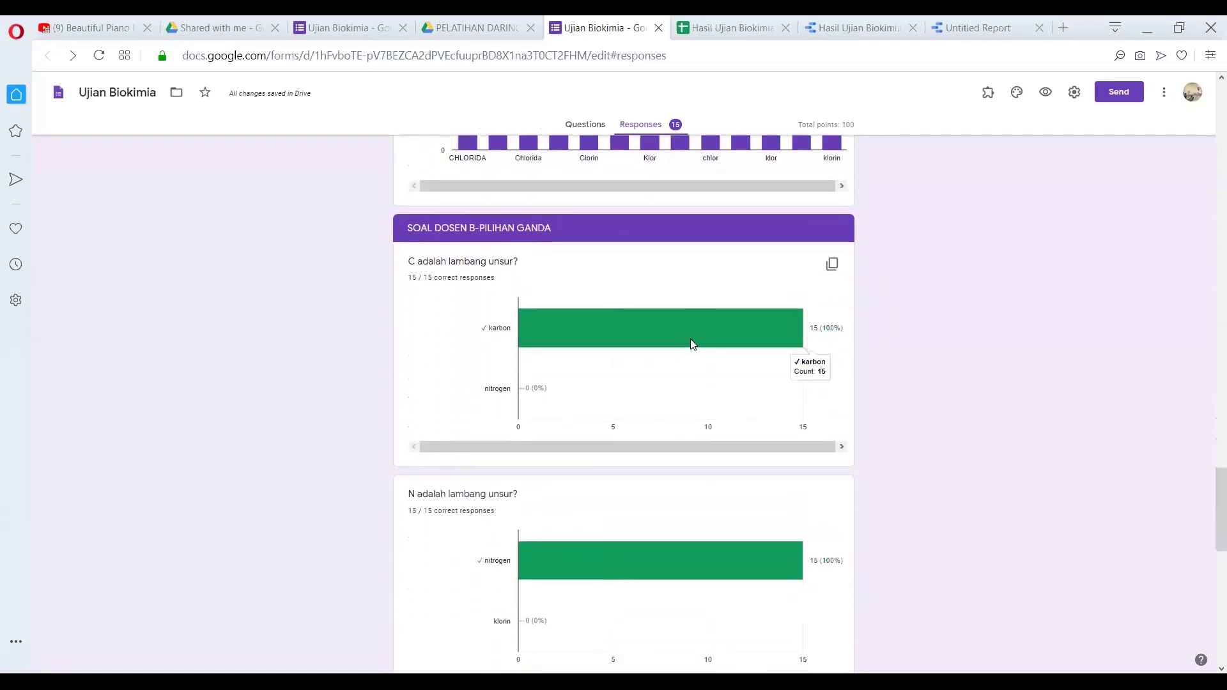
{"action": "scroll", "coordinate": [689, 342], "scroll_direction": "down", "scroll_amount": 1}
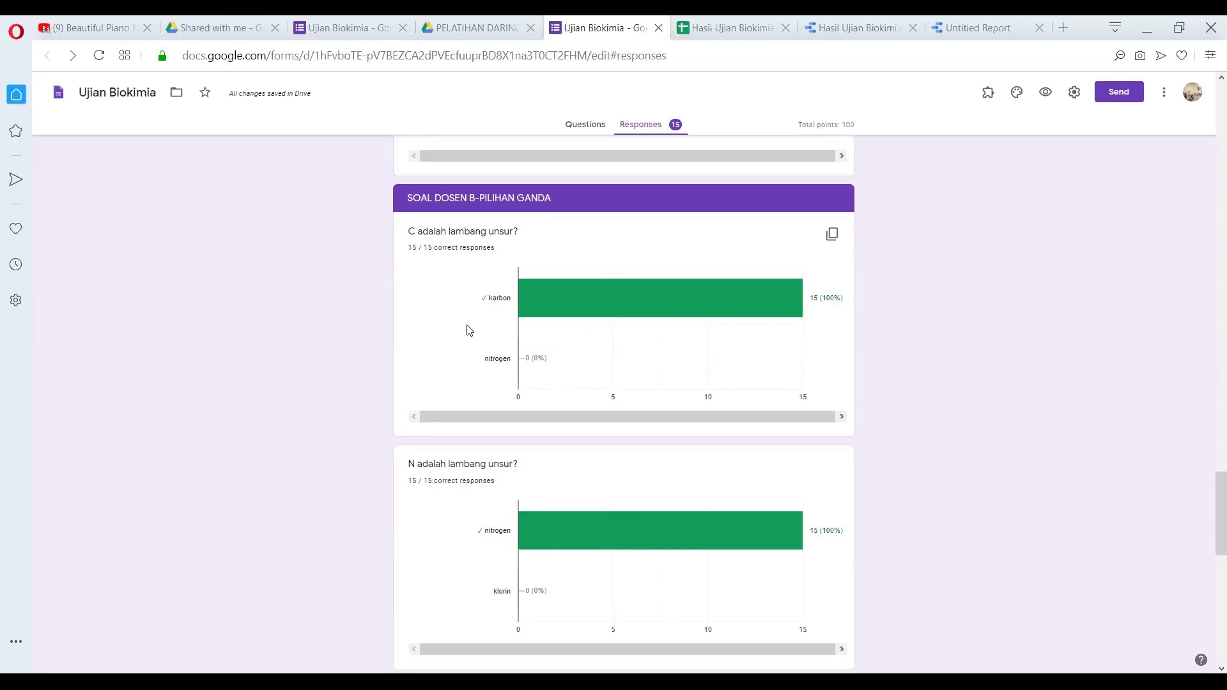
{"action": "mouse_move", "coordinate": [506, 314]}
{"action": "scroll", "coordinate": [628, 406], "scroll_direction": "down", "scroll_amount": 2}
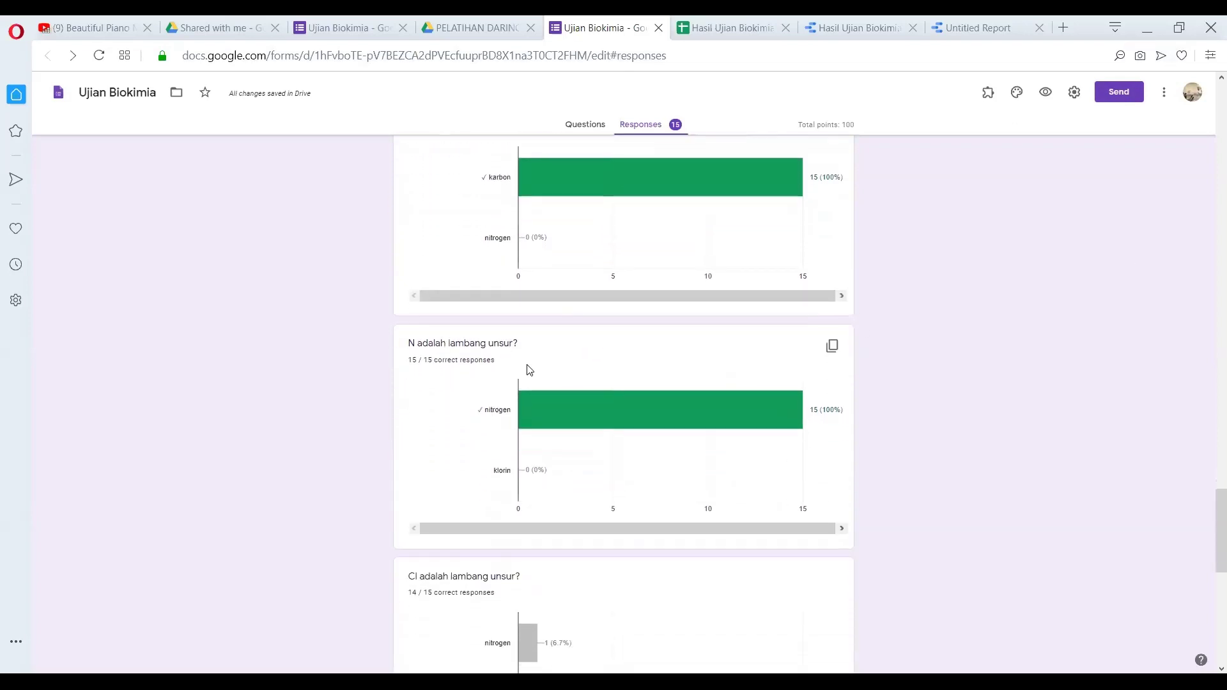
{"action": "scroll", "coordinate": [529, 371], "scroll_direction": "up", "scroll_amount": 1}
{"action": "scroll", "coordinate": [455, 303], "scroll_direction": "up", "scroll_amount": 2}
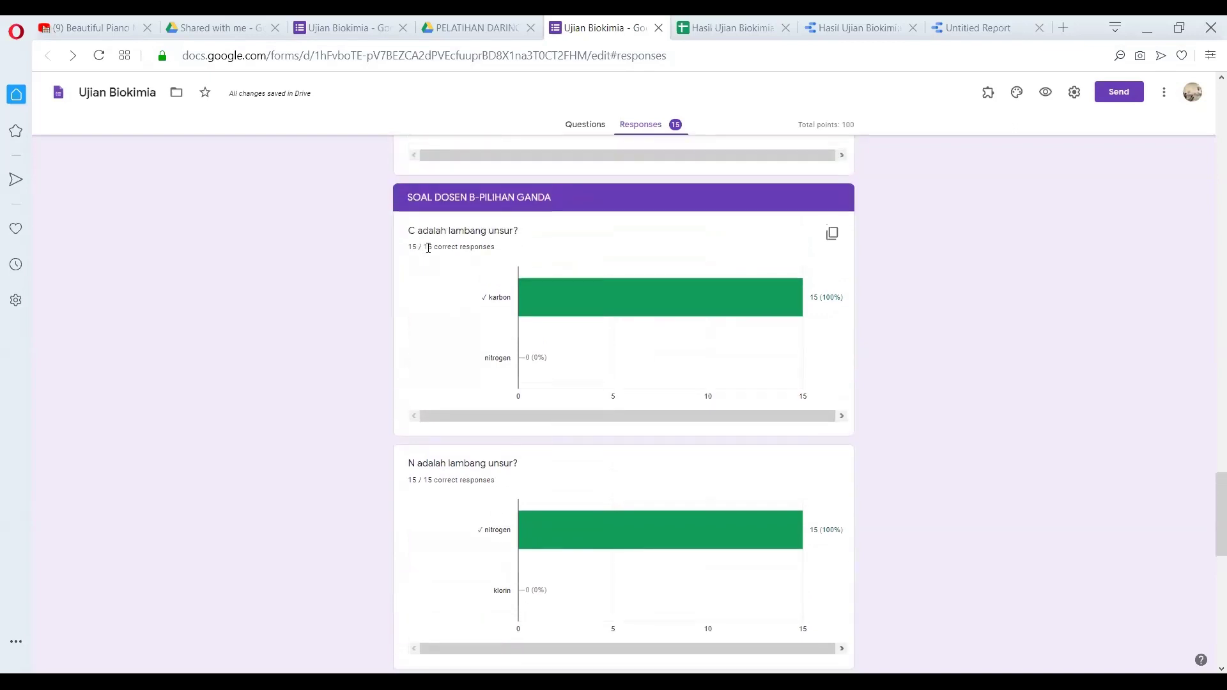
{"action": "scroll", "coordinate": [716, 393], "scroll_direction": "down", "scroll_amount": 3}
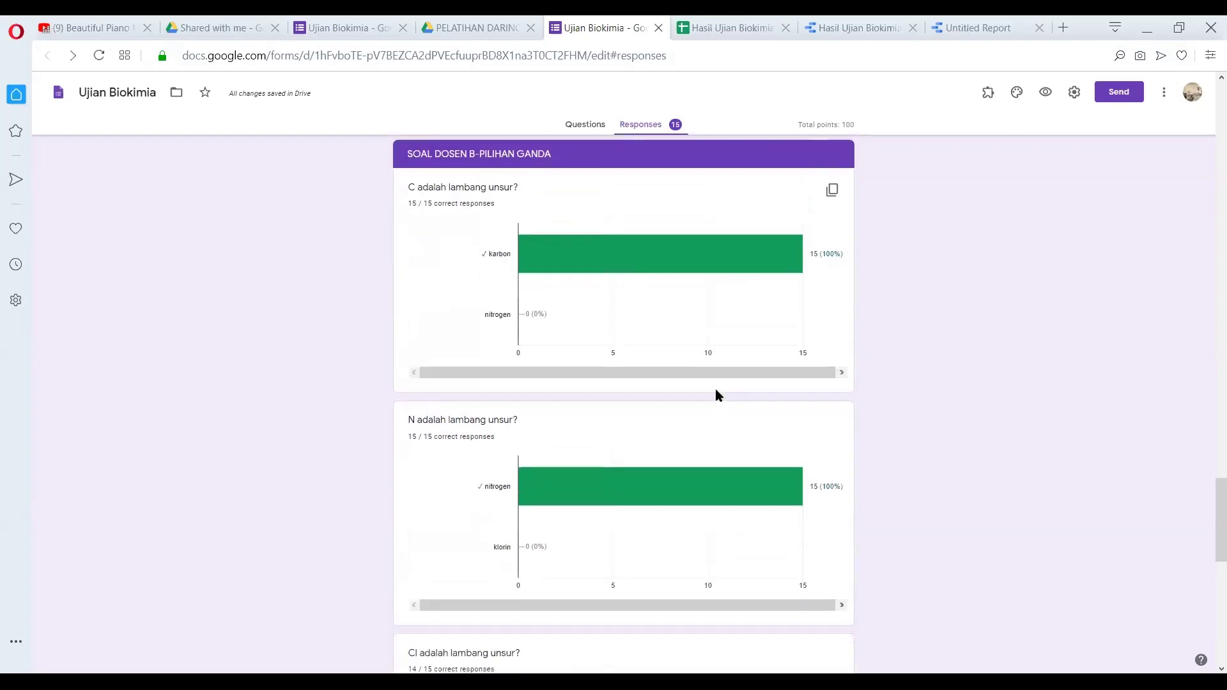
{"action": "scroll", "coordinate": [715, 398], "scroll_direction": "down", "scroll_amount": 3}
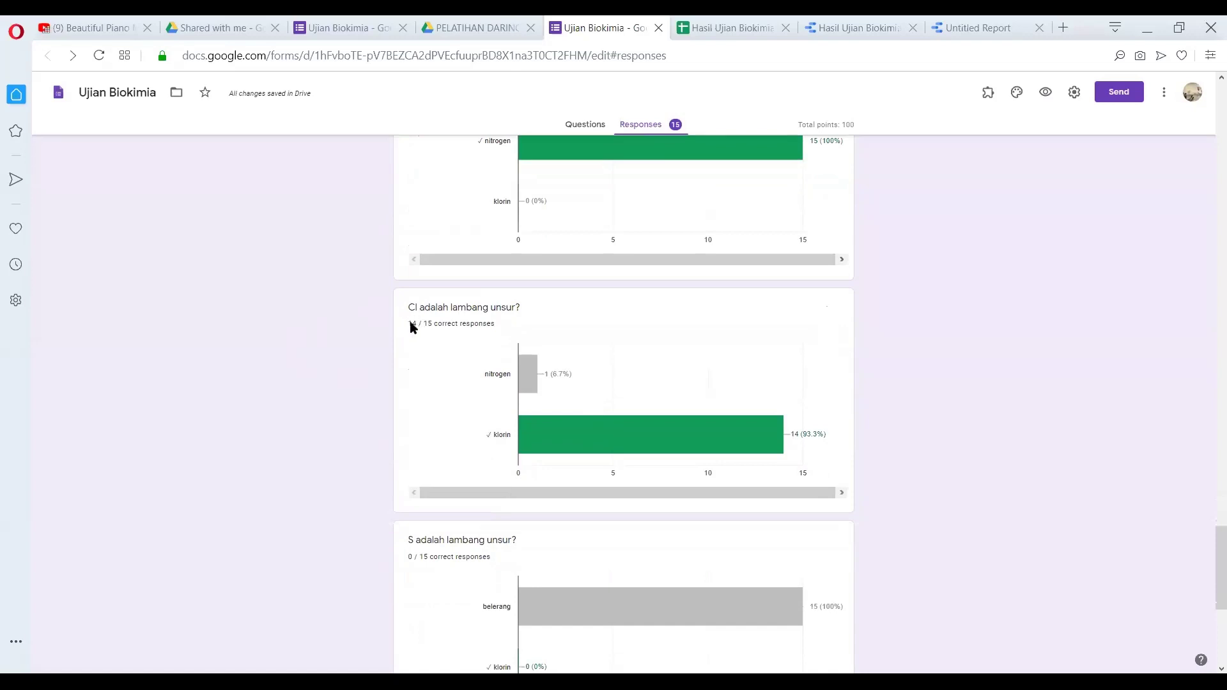
{"action": "mouse_move", "coordinate": [536, 381]}
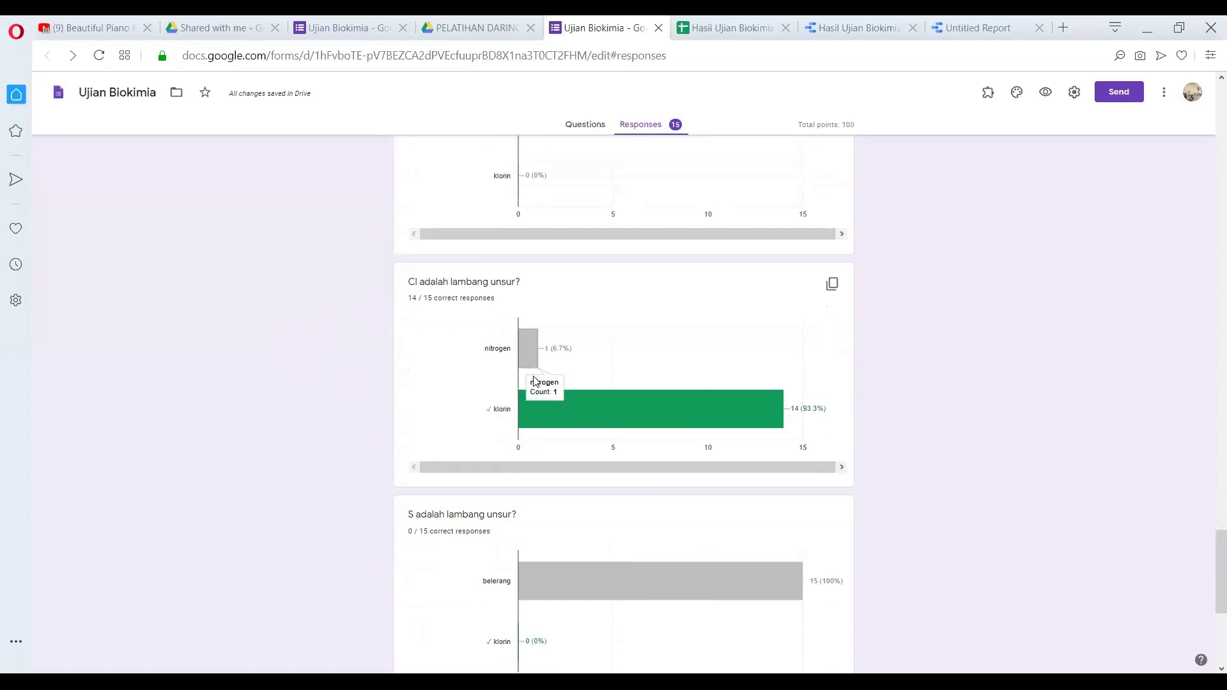
{"action": "scroll", "coordinate": [535, 381], "scroll_direction": "down", "scroll_amount": 5}
{"action": "scroll", "coordinate": [573, 380], "scroll_direction": "down", "scroll_amount": 1}
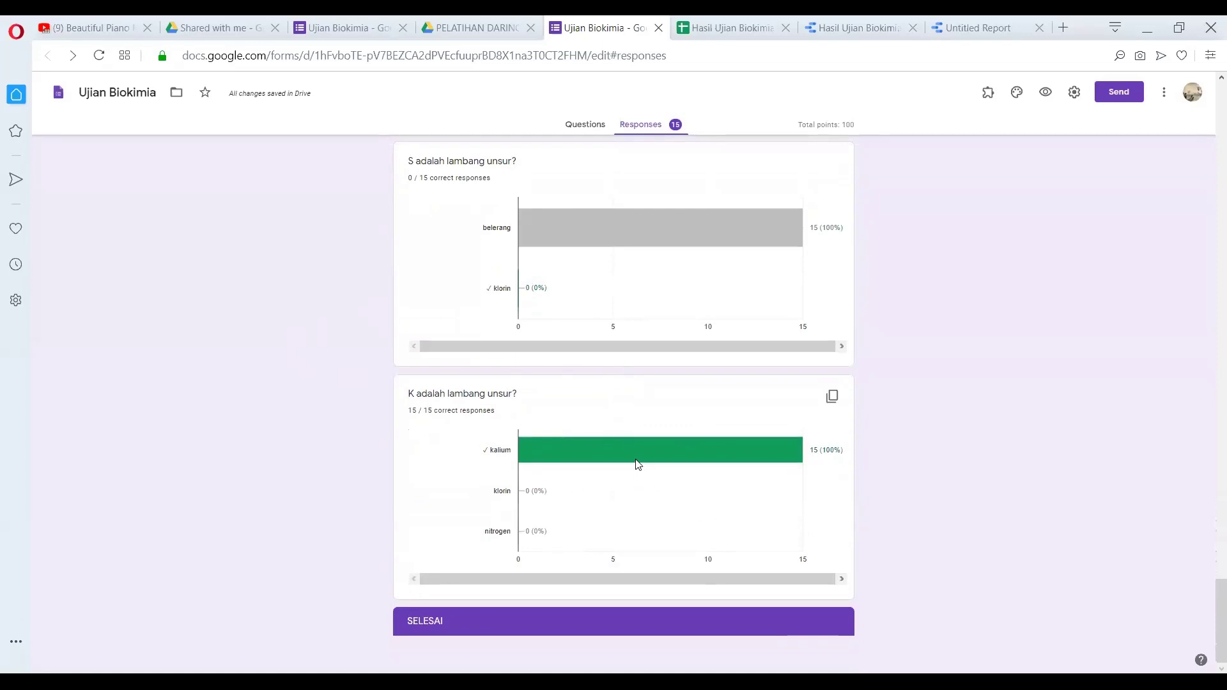
Sort the Data Studio report's student score bar chart by Score
{"action": "mouse_move", "coordinate": [638, 465]}
{"action": "mouse_move", "coordinate": [602, 227]}
{"action": "left_click", "coordinate": [974, 23]}
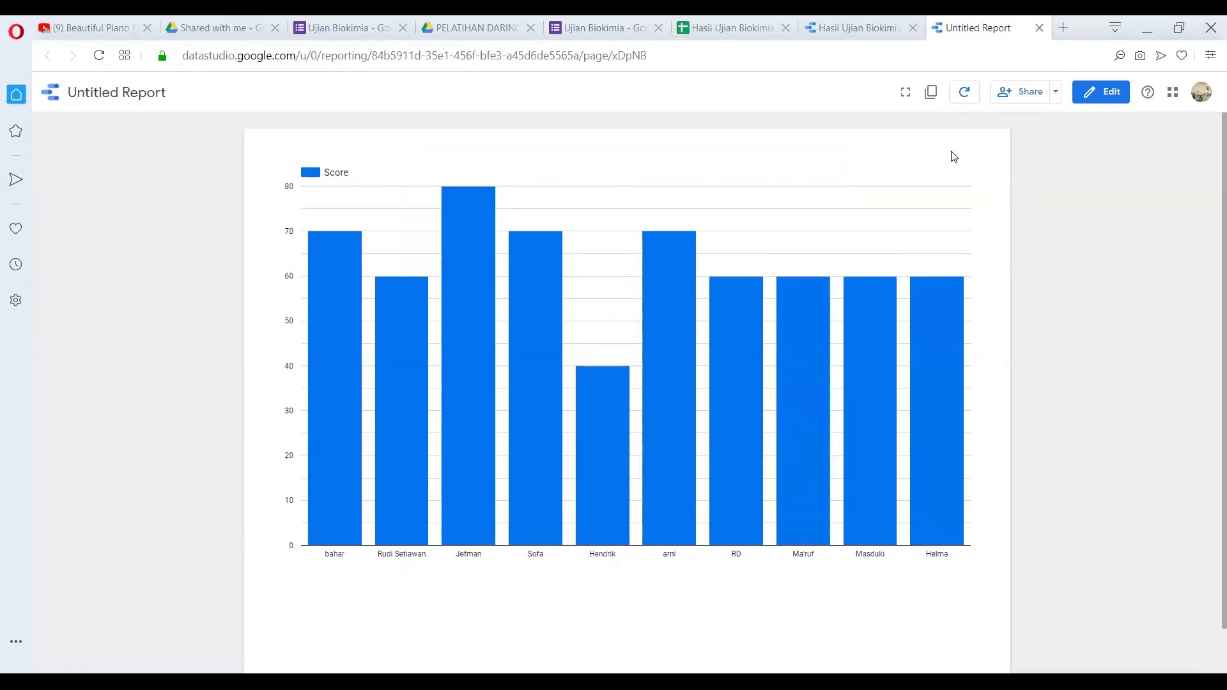
{"action": "mouse_move", "coordinate": [970, 152]}
{"action": "left_click", "coordinate": [972, 153]}
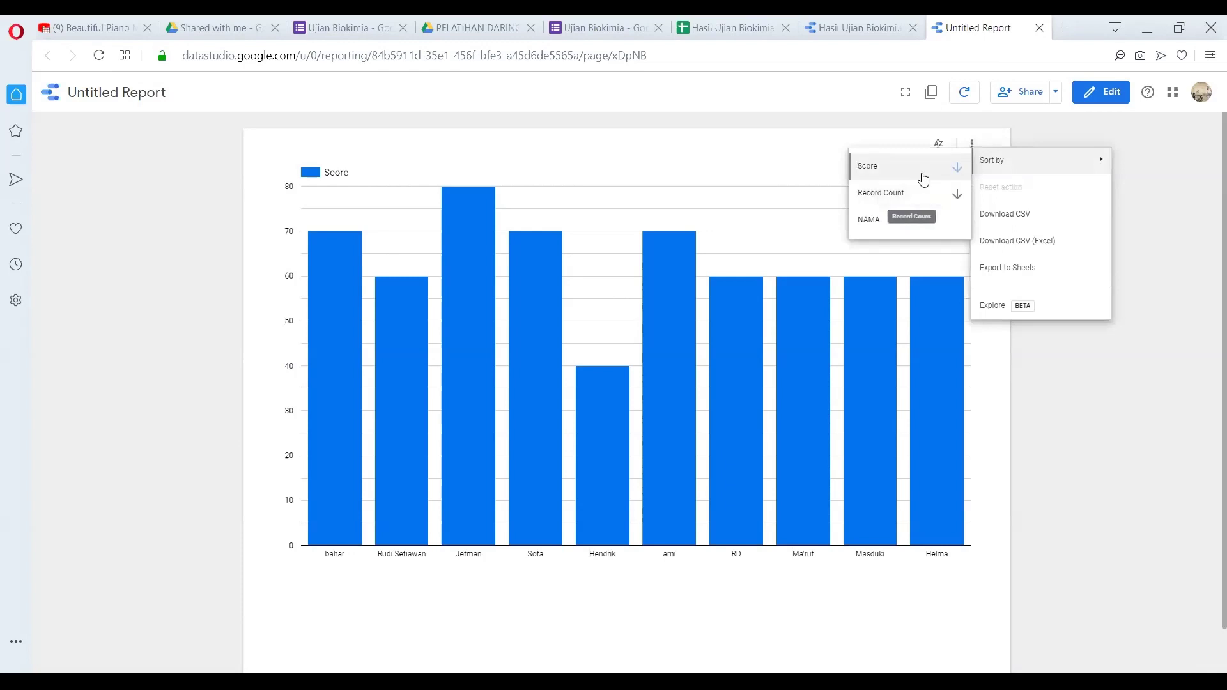
{"action": "left_click", "coordinate": [921, 168]}
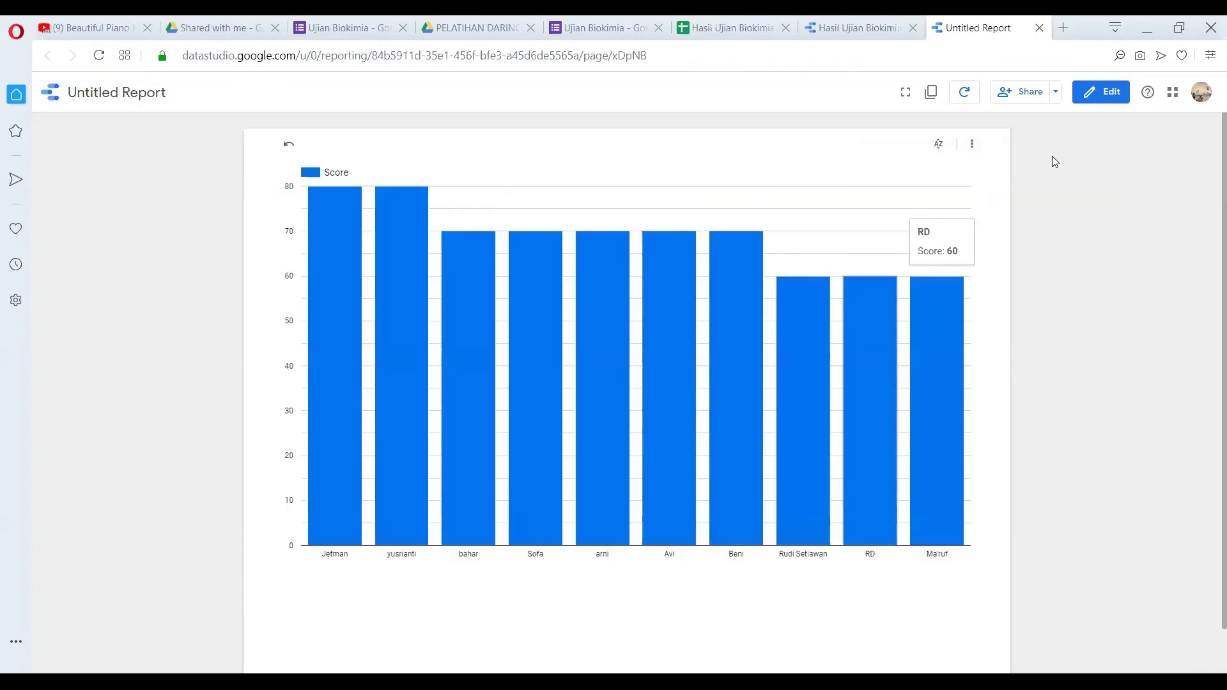
{"action": "mouse_move", "coordinate": [945, 331]}
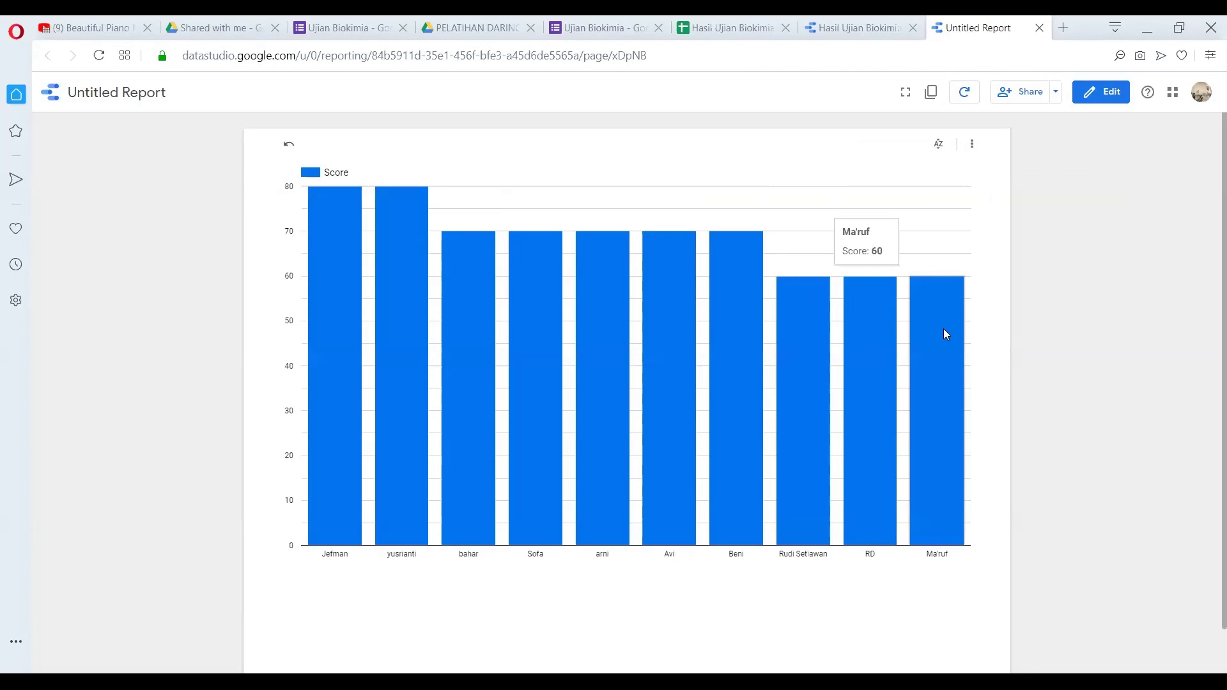
Compare individual bars, including the last 60-point bar, against the Hasil Ujian Biokimia spreadsheet
{"action": "left_click", "coordinate": [726, 27]}
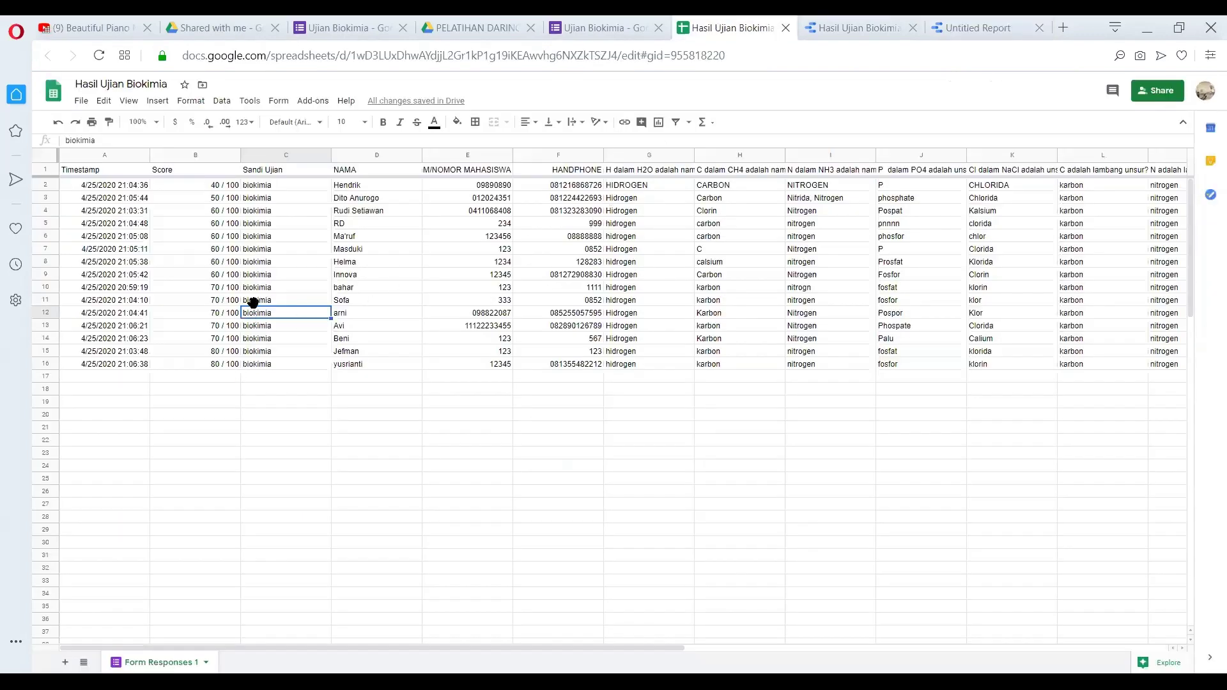
{"action": "left_click", "coordinate": [1023, 26]}
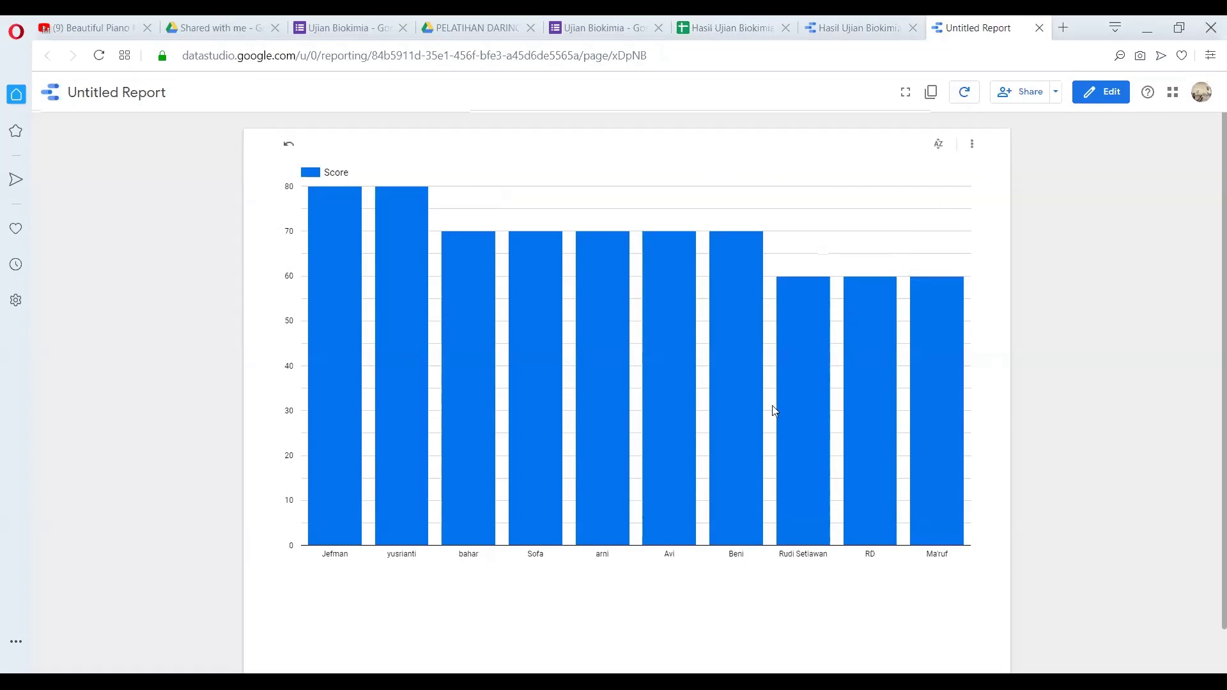
{"action": "scroll", "coordinate": [741, 384], "scroll_direction": "down", "scroll_amount": 1}
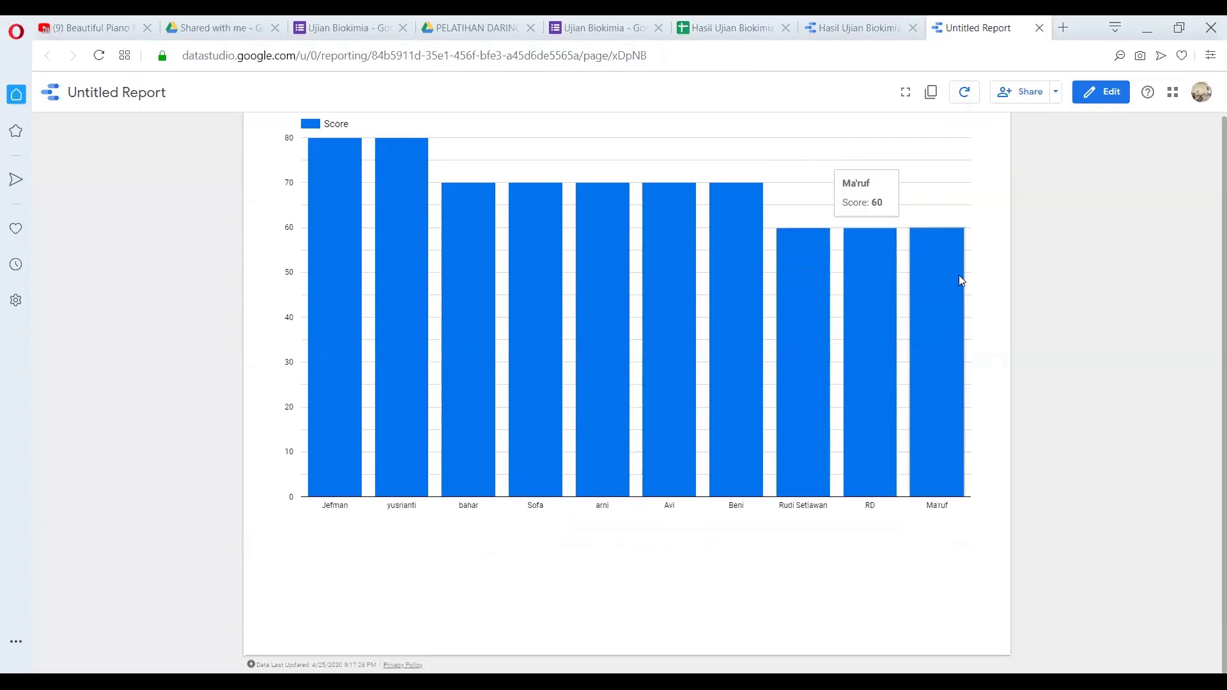
{"action": "left_click", "coordinate": [728, 411]}
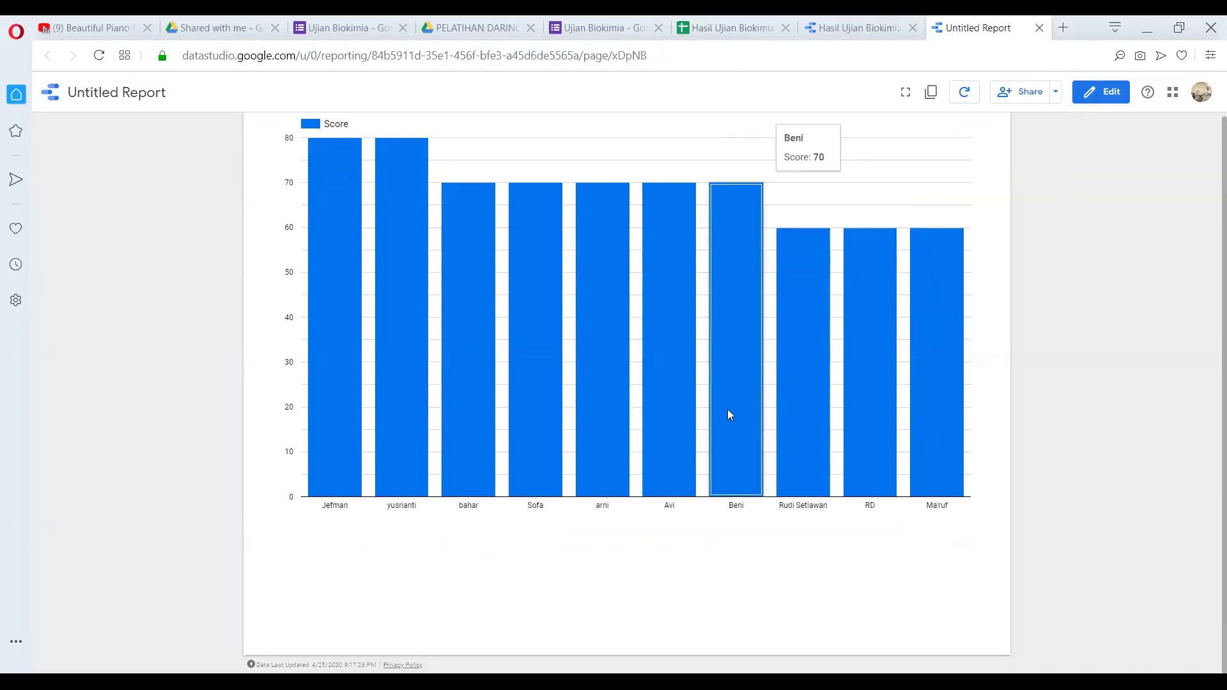
{"action": "left_click", "coordinate": [938, 275]}
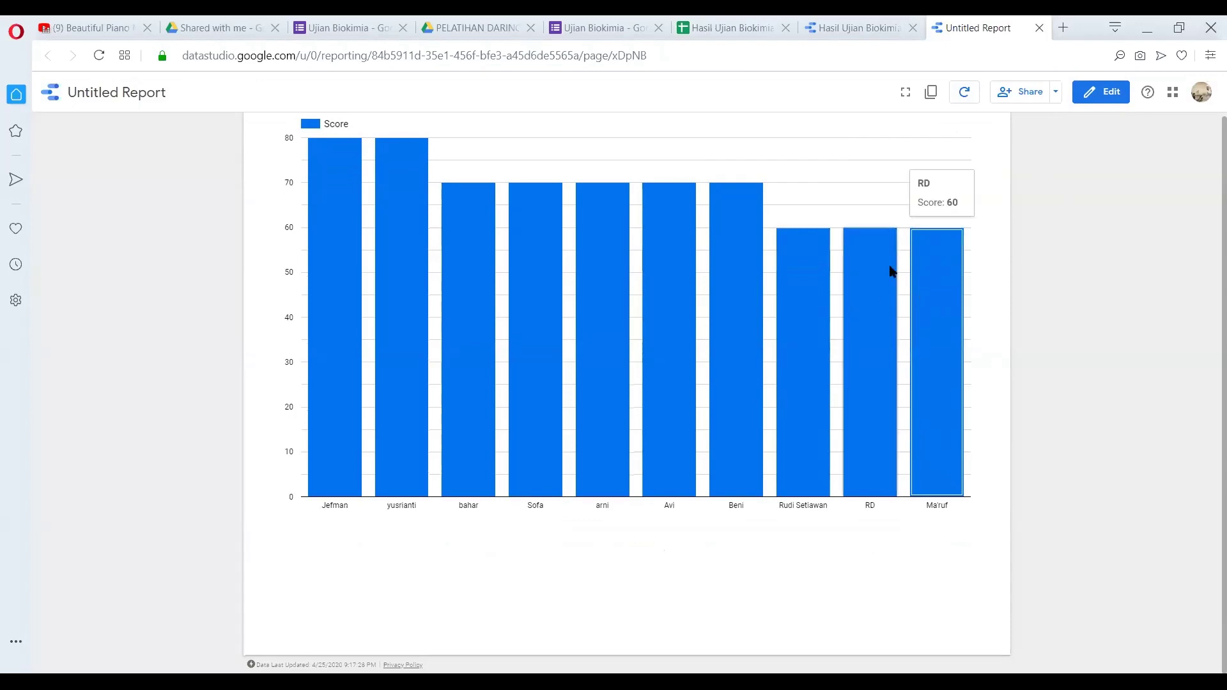
{"action": "left_click", "coordinate": [883, 28]}
{"action": "left_click", "coordinate": [728, 28]}
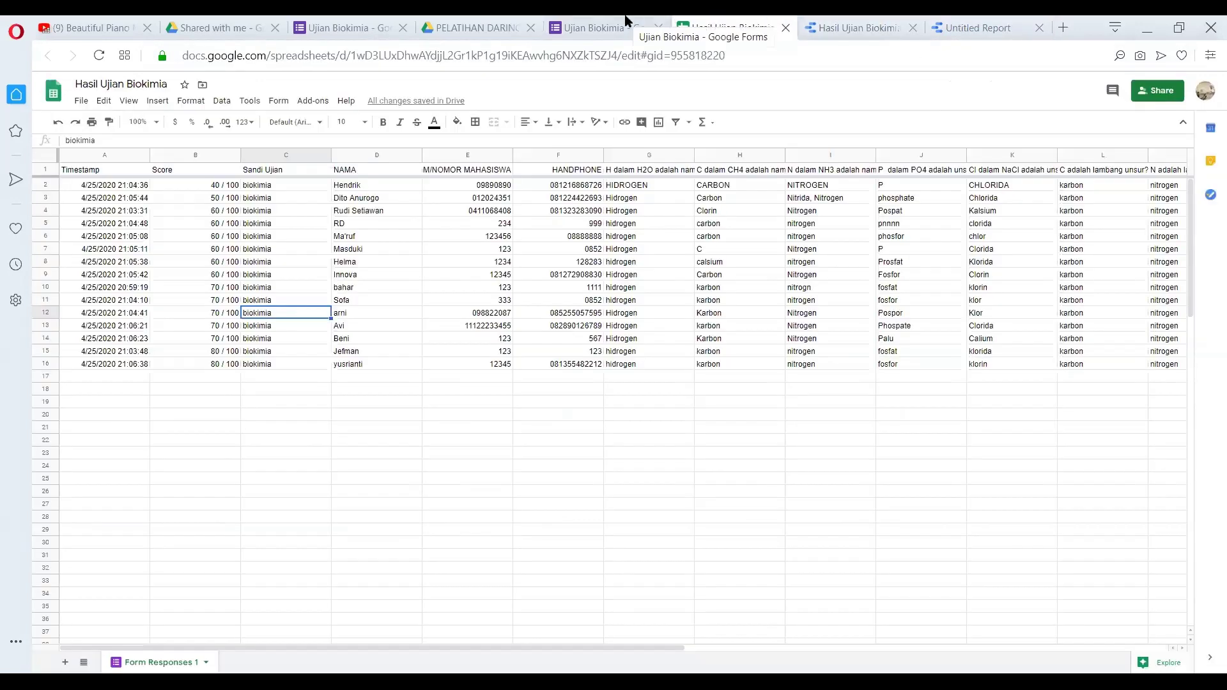
Scroll the Ujian Biokimia responses back to the top and switch to the Questions editor
{"action": "left_click", "coordinate": [627, 21]}
{"action": "scroll", "coordinate": [707, 233], "scroll_direction": "up", "scroll_amount": 20}
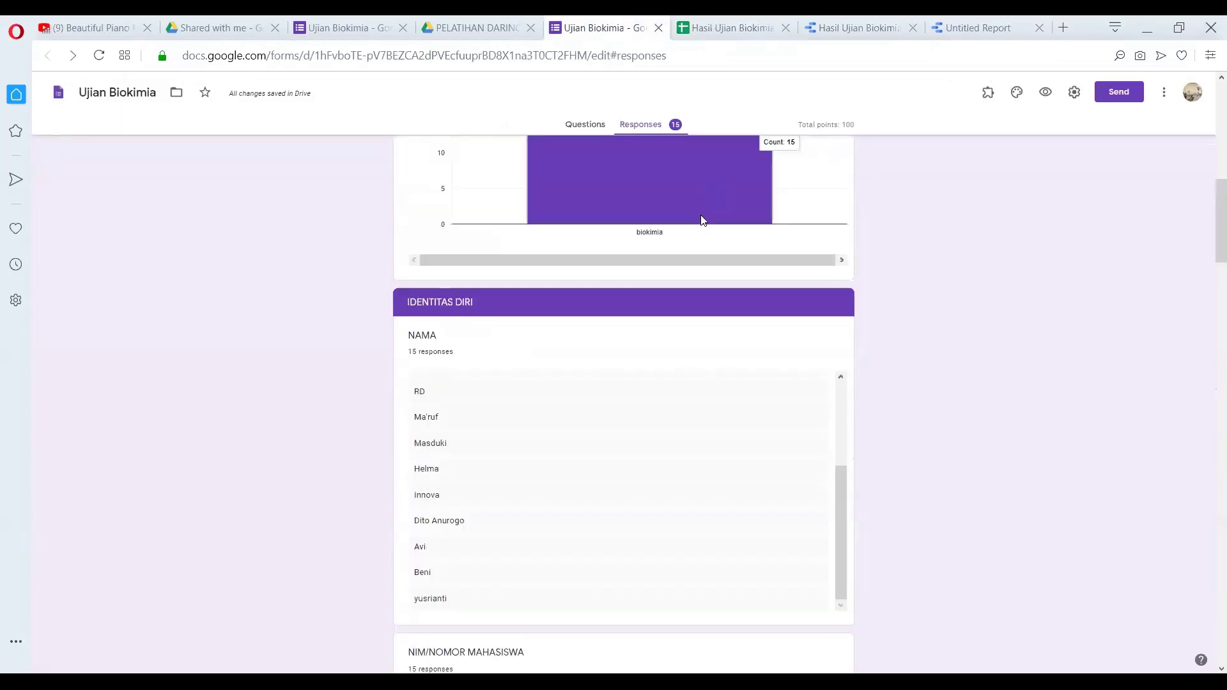
{"action": "scroll", "coordinate": [702, 219], "scroll_direction": "up", "scroll_amount": 10}
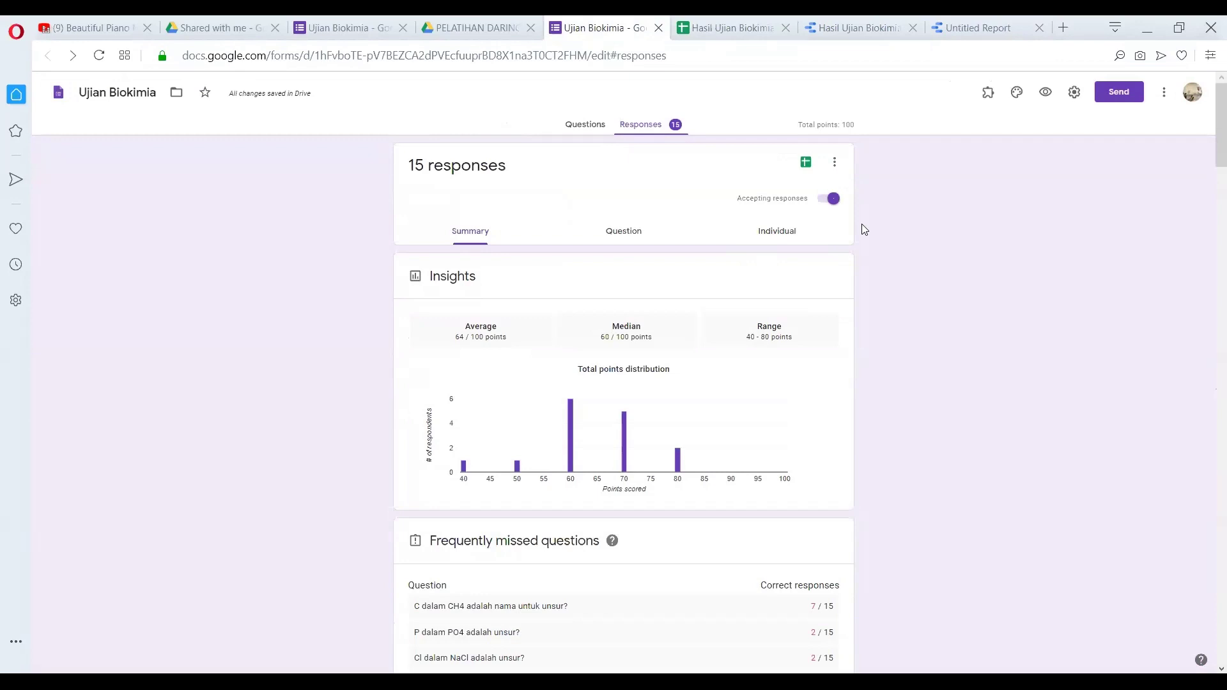
{"action": "left_click", "coordinate": [588, 126]}
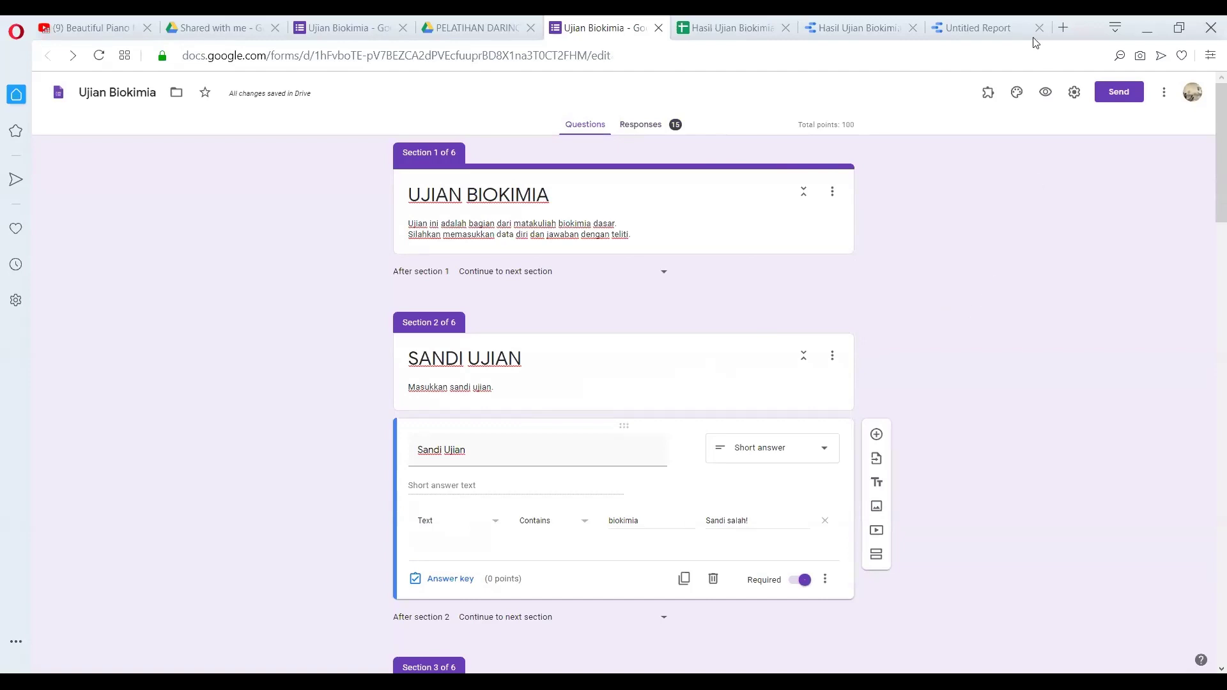
Look up the formLimiter add-on in the G Suite Marketplace, then close the marketplace
{"action": "left_click", "coordinate": [1165, 95]}
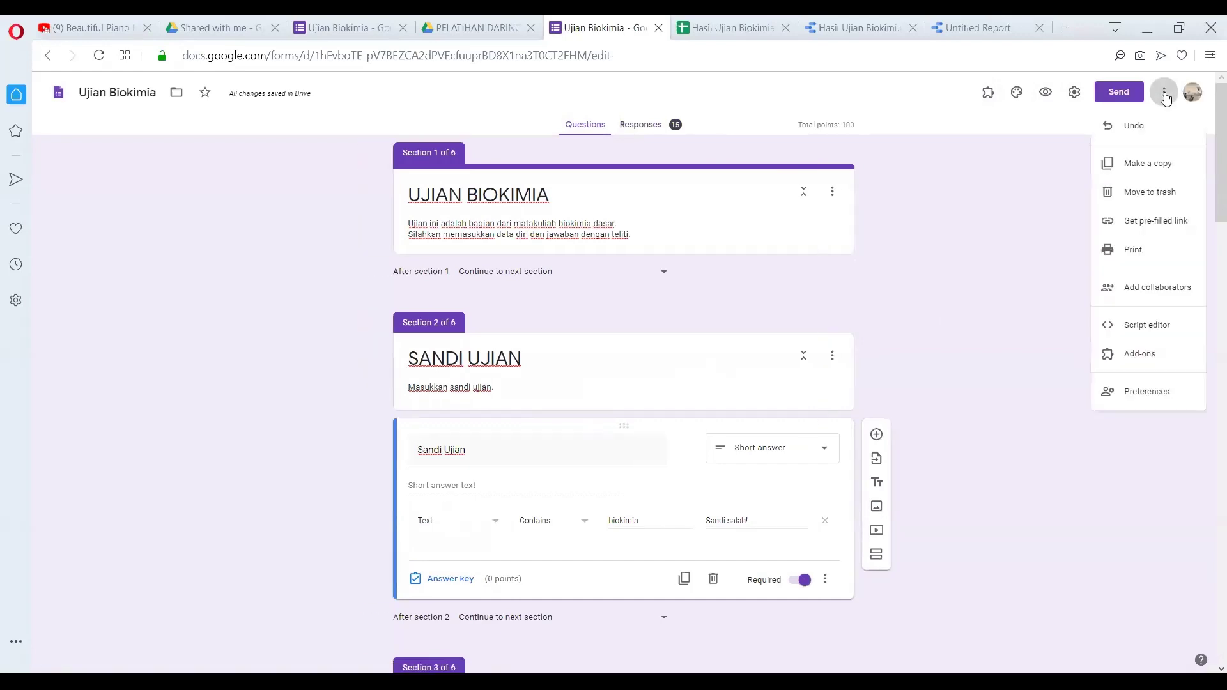
{"action": "left_click", "coordinate": [1113, 359]}
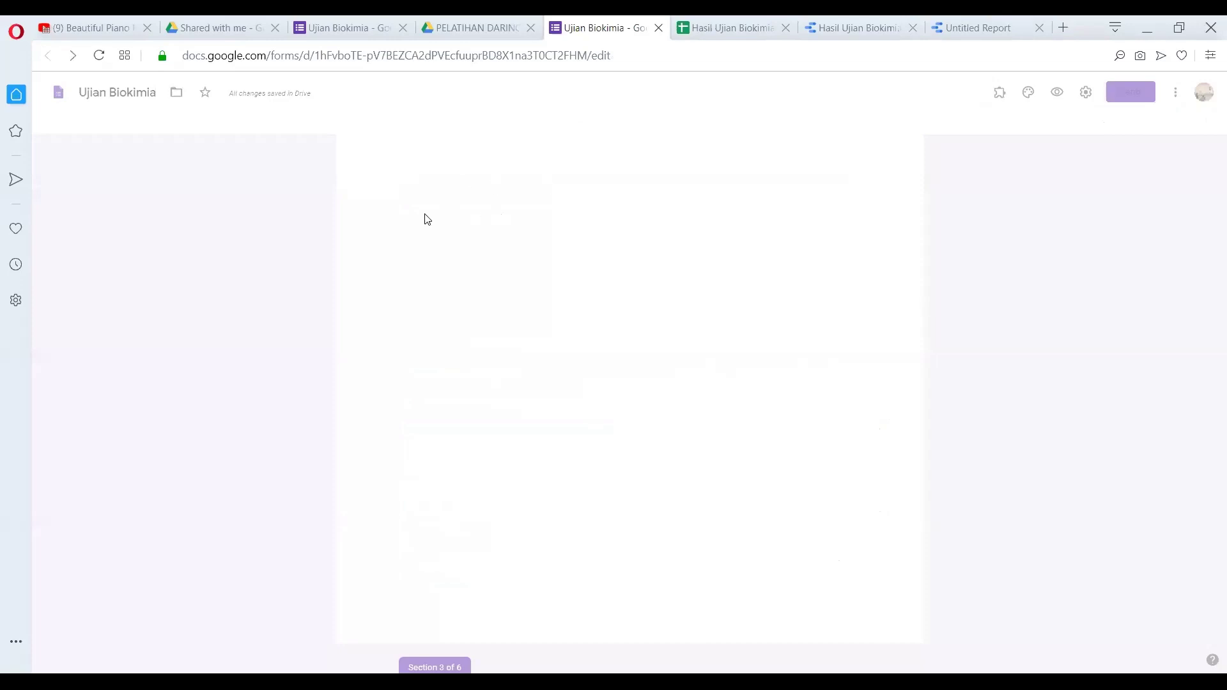
{"action": "left_click", "coordinate": [625, 123]}
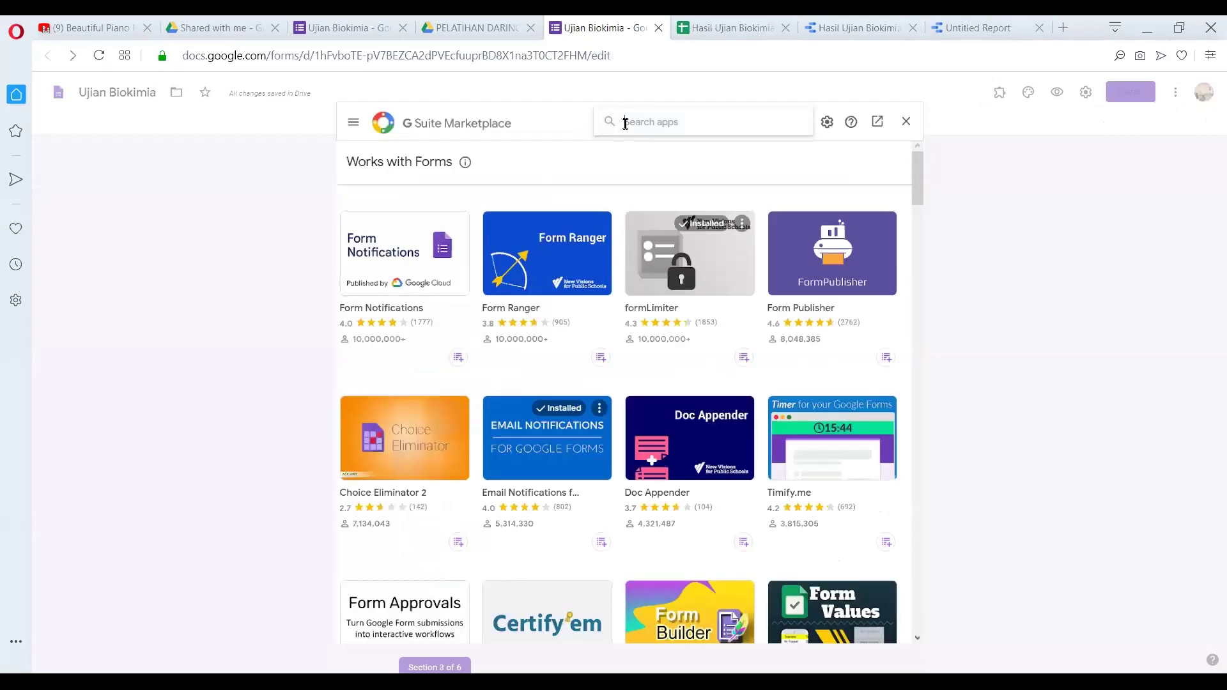
{"action": "type", "text": "m"}
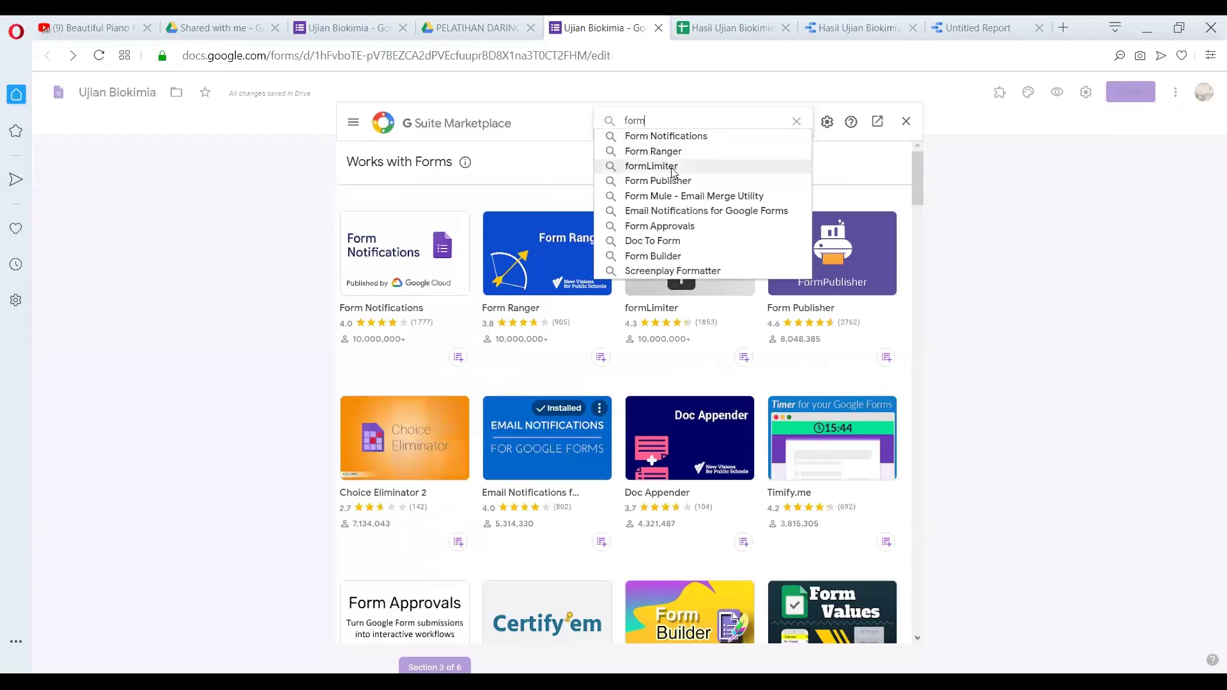
{"action": "left_click", "coordinate": [651, 166]}
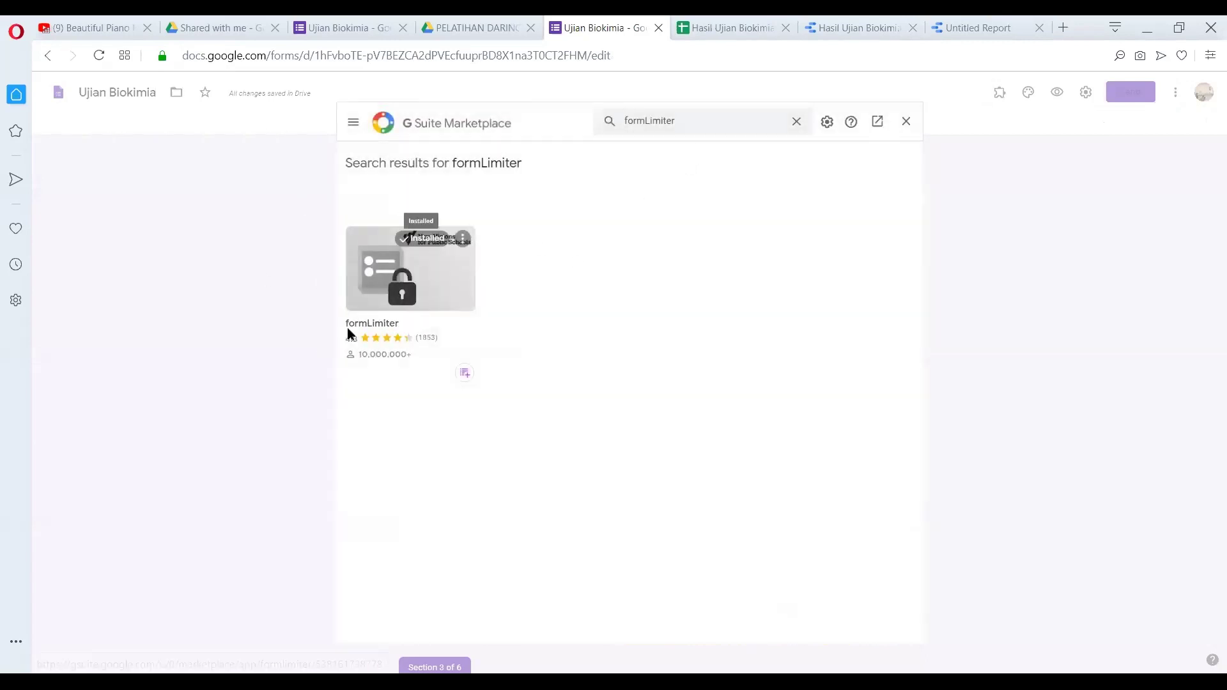
{"action": "left_click", "coordinate": [910, 125]}
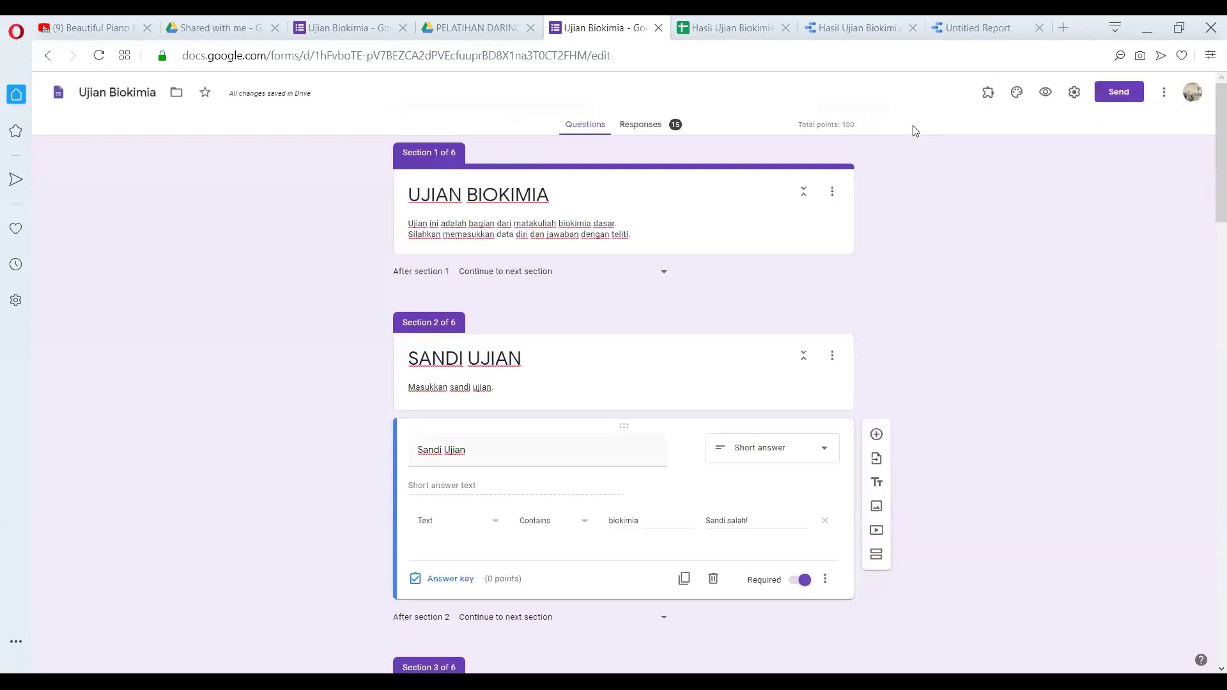
Confirm formLimiter in the form's installed add-ons and return to the response spreadsheet
{"action": "left_click", "coordinate": [988, 96]}
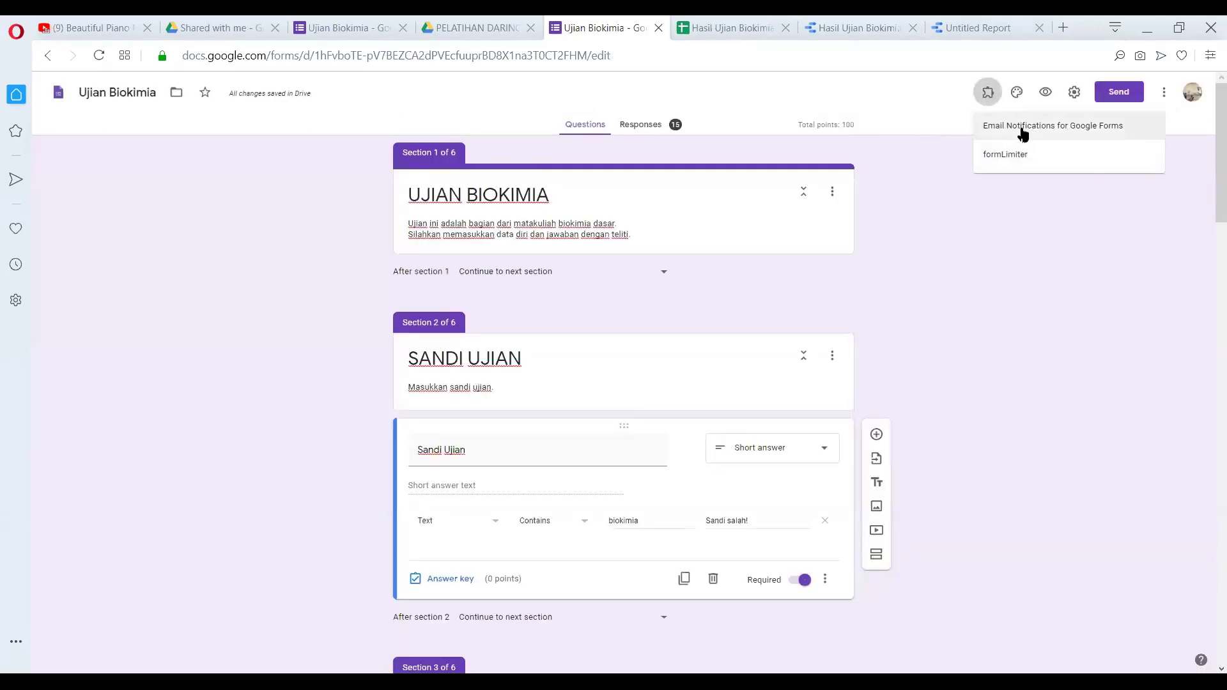
{"action": "left_click", "coordinate": [998, 235]}
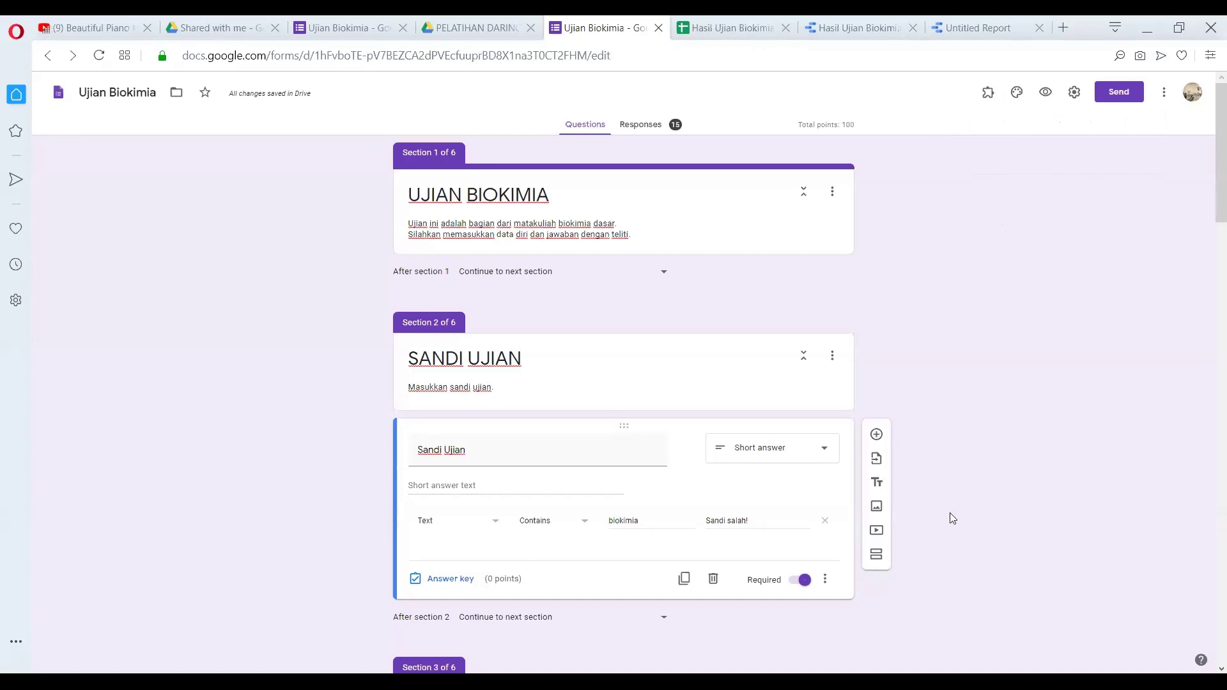
{"action": "left_click", "coordinate": [733, 27]}
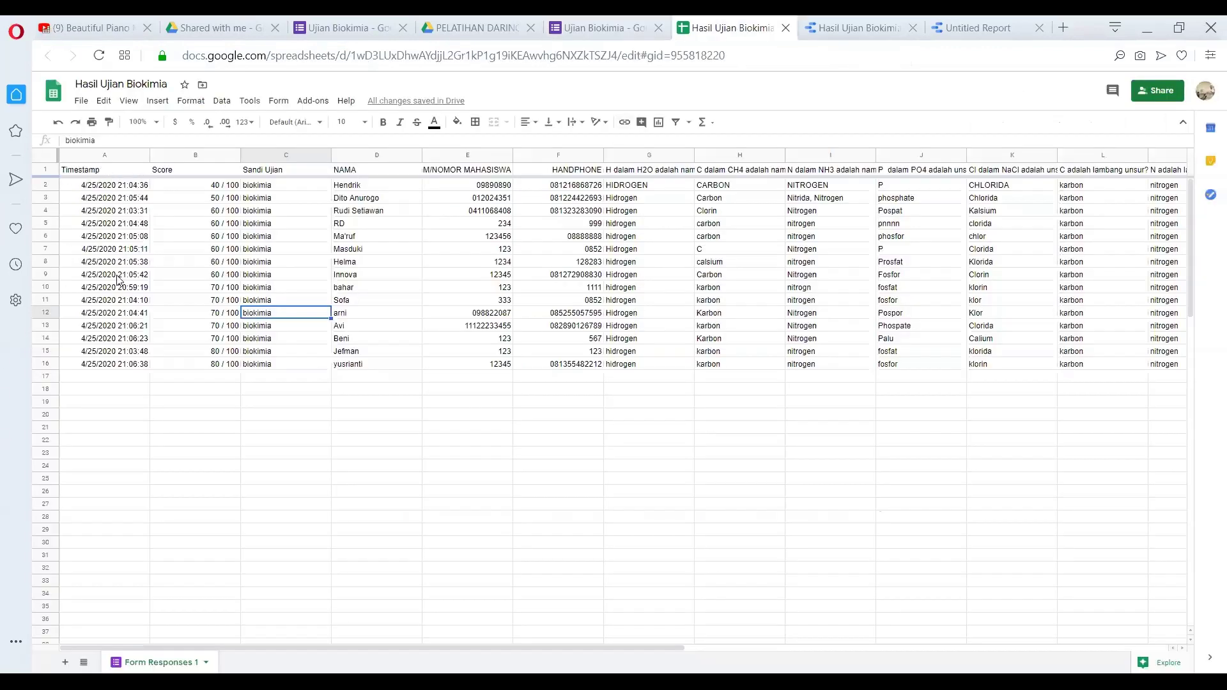
{"action": "left_click", "coordinate": [114, 237]}
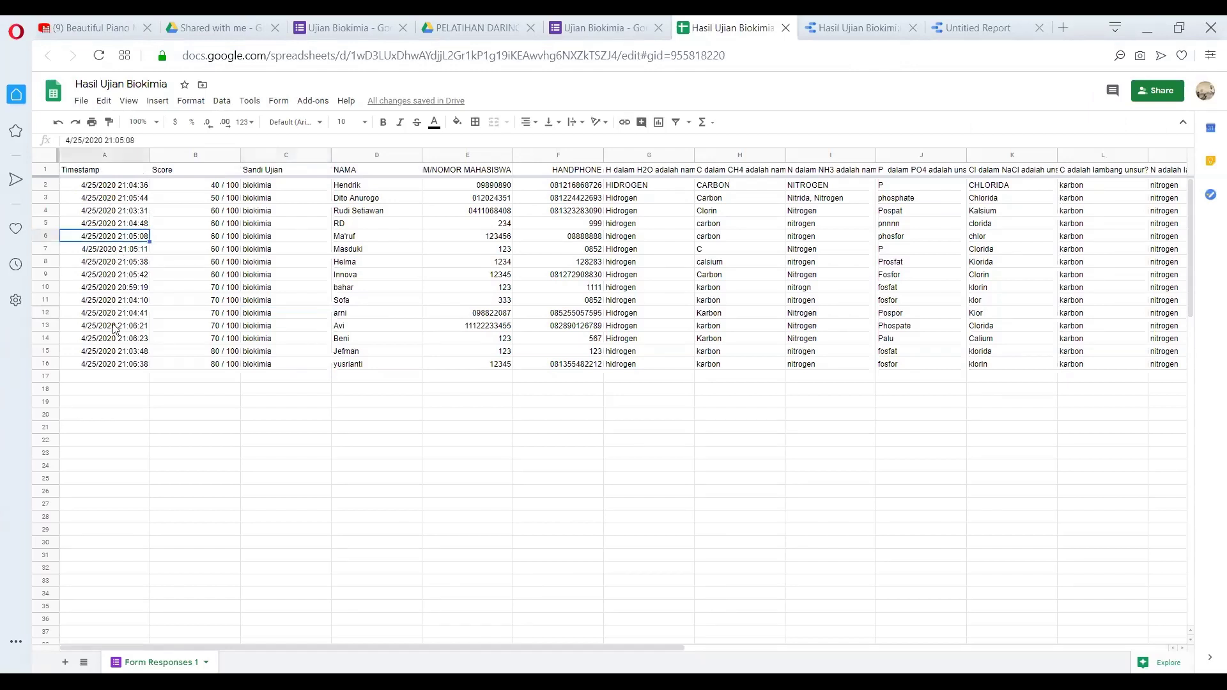
{"action": "left_click", "coordinate": [120, 285]}
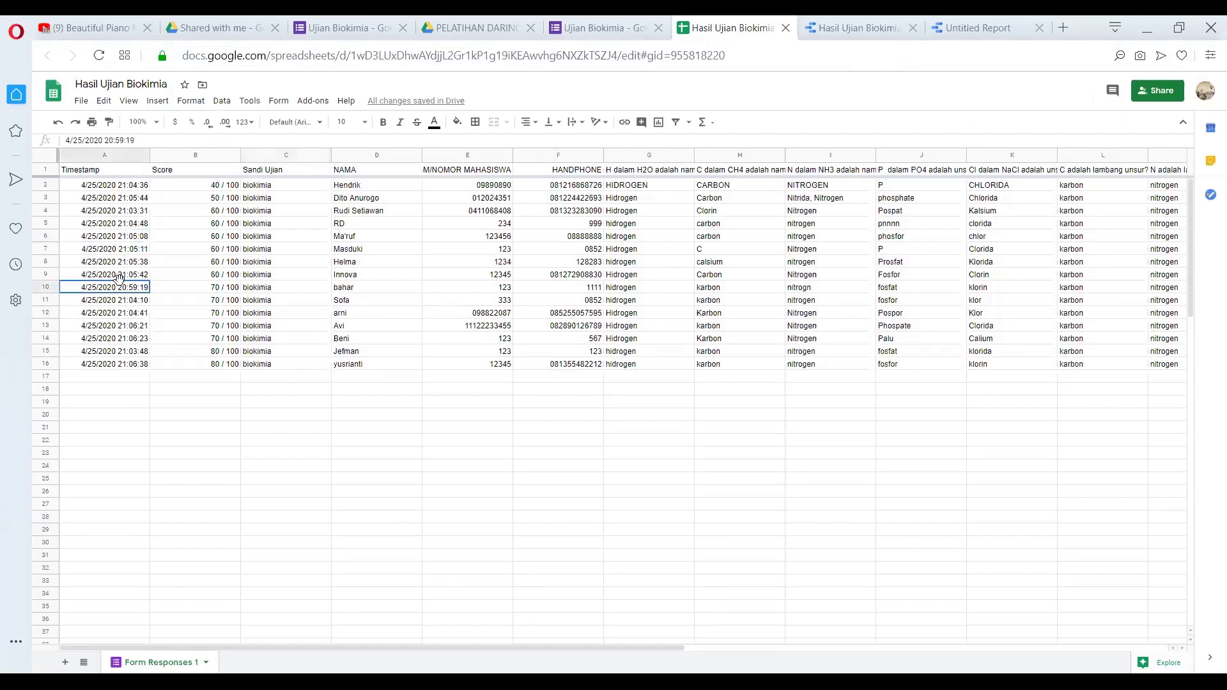
{"action": "left_click_drag", "start_coordinate": [118, 214], "coordinate": [126, 318]}
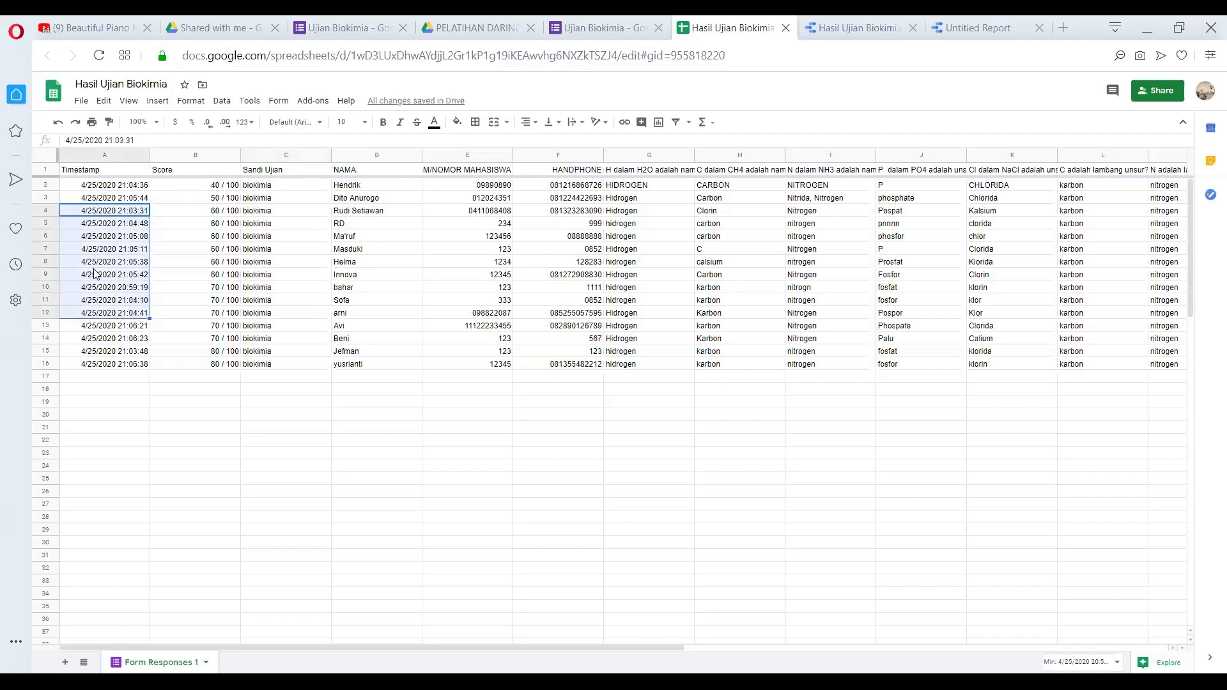
{"action": "left_click", "coordinate": [635, 24]}
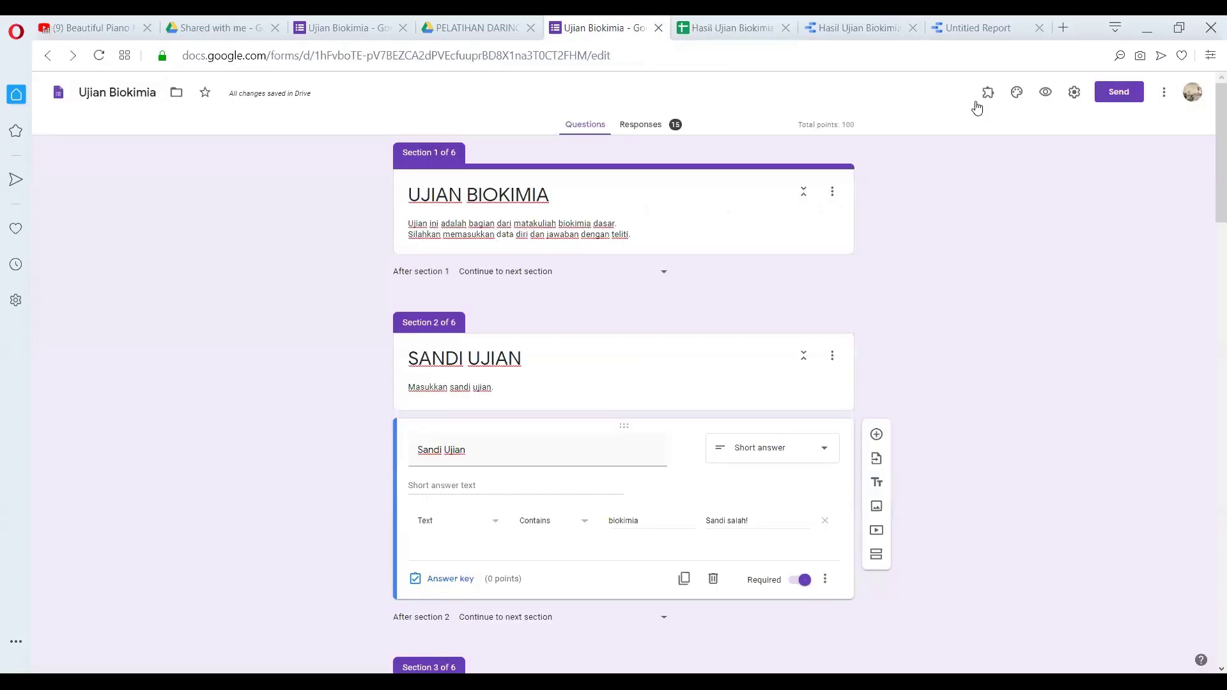
{"action": "left_click", "coordinate": [979, 104]}
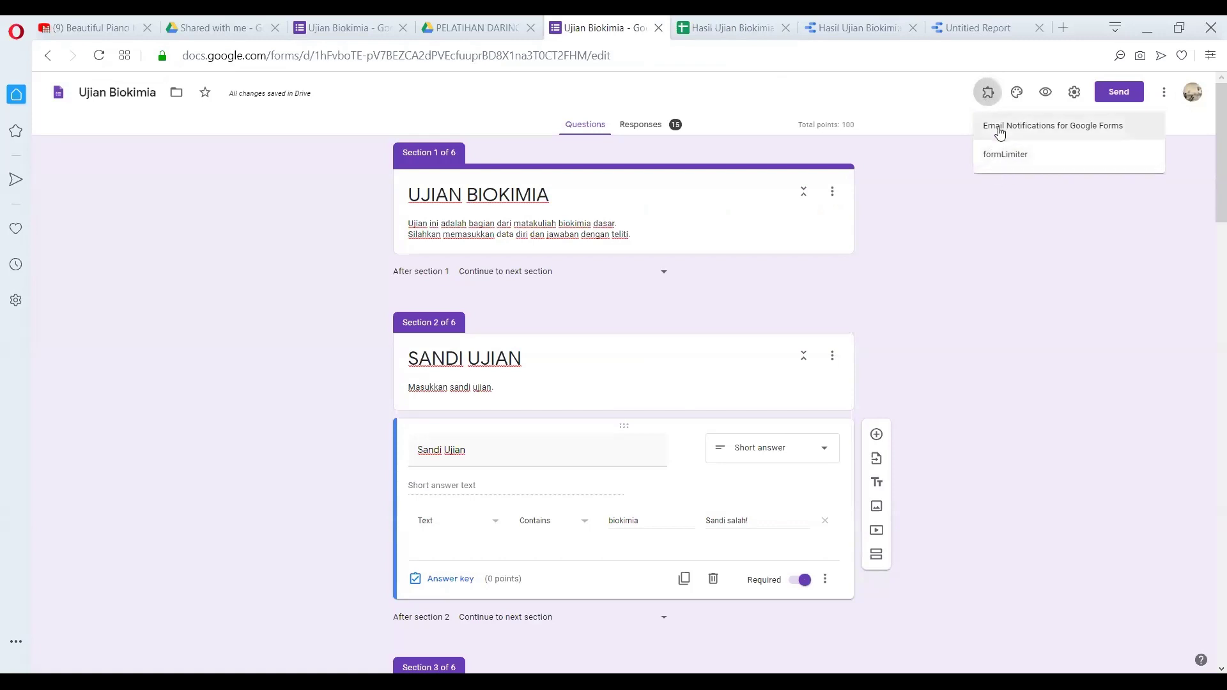
{"action": "left_click", "coordinate": [972, 281]}
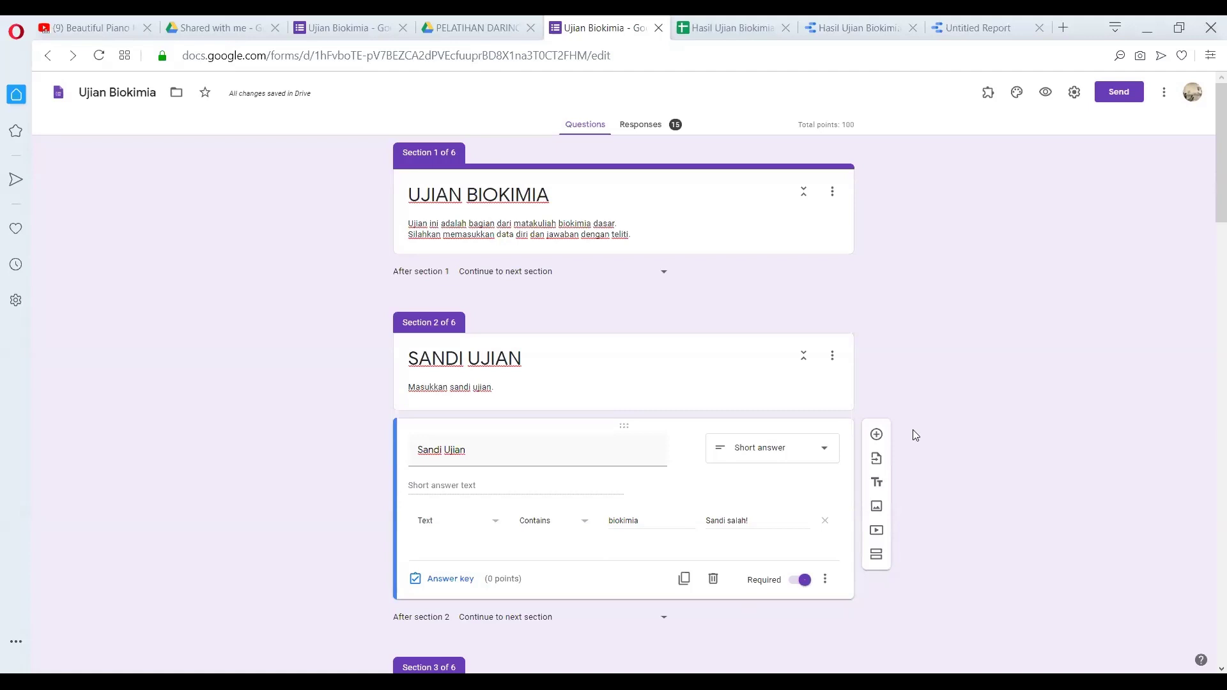
{"action": "left_click_drag", "start_coordinate": [1206, 149], "coordinate": [1207, 214]}
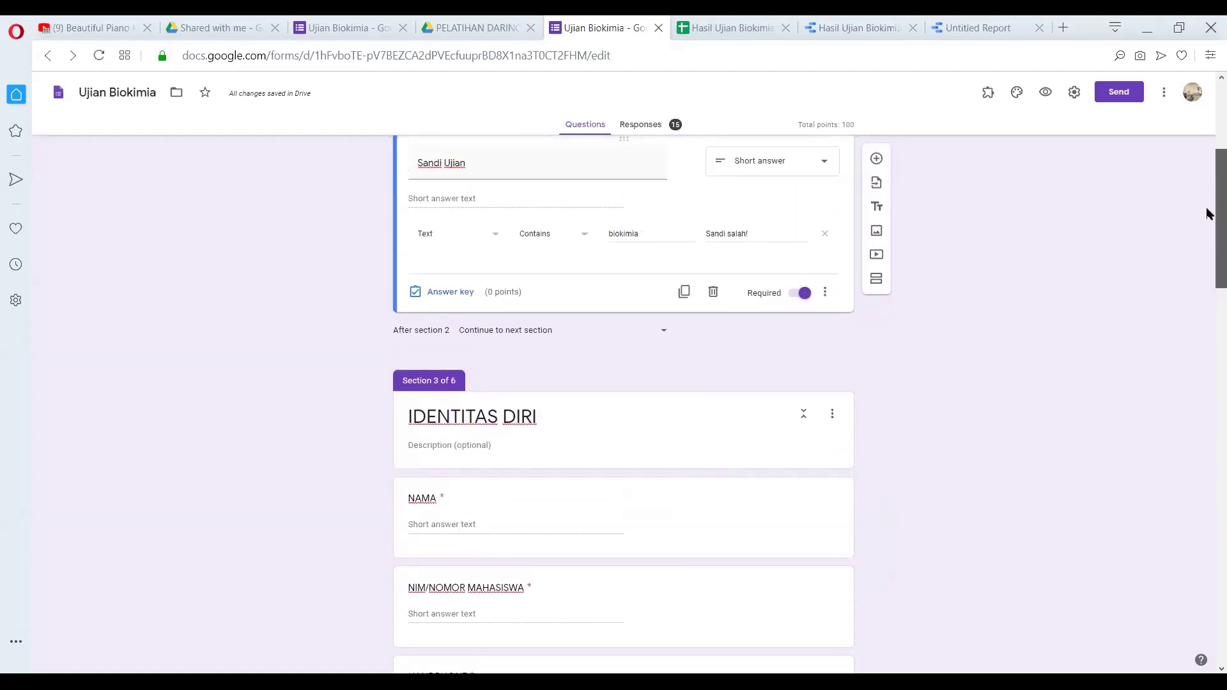
Leave the response spreadsheet for the Ujian Biokimia form editor tab
{"action": "left_click", "coordinate": [730, 24]}
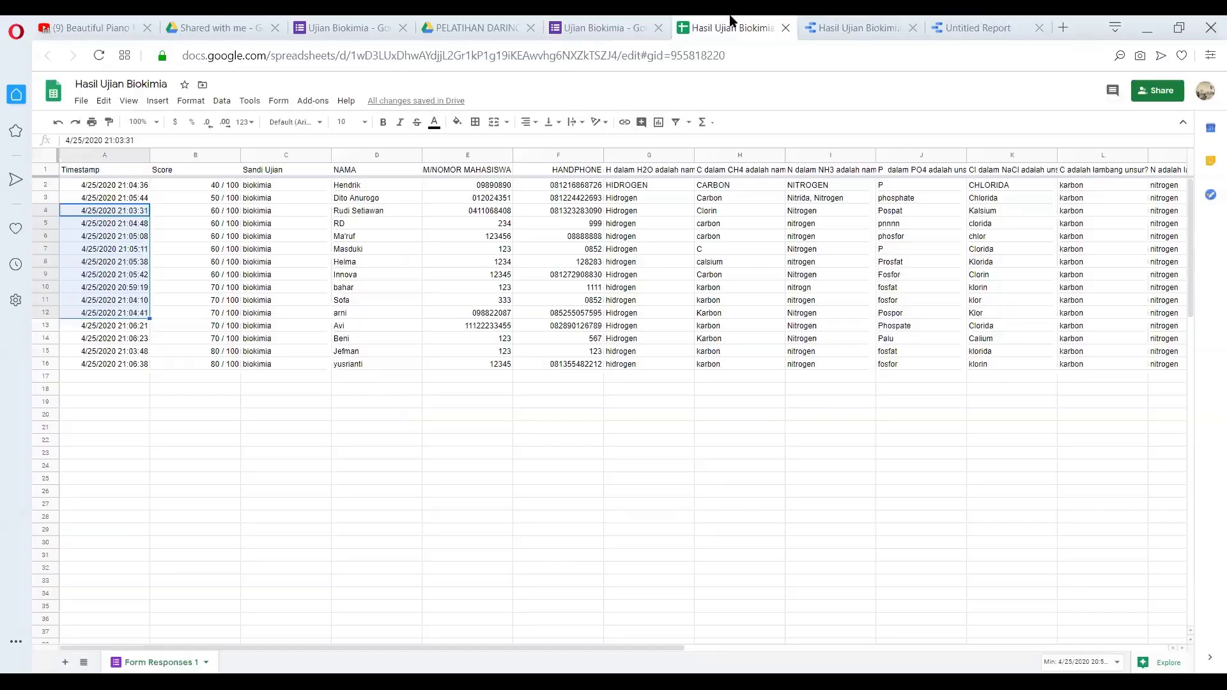
{"action": "left_click", "coordinate": [611, 25]}
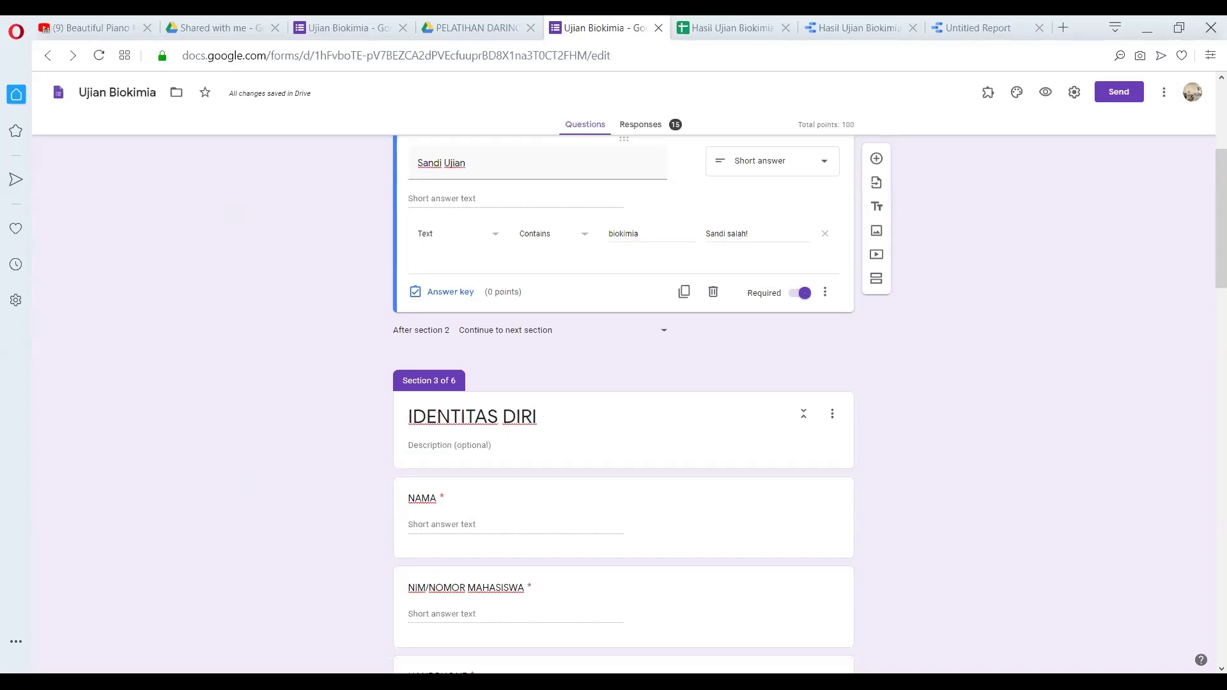
{"action": "scroll", "coordinate": [671, 392], "scroll_direction": "up", "scroll_amount": 5}
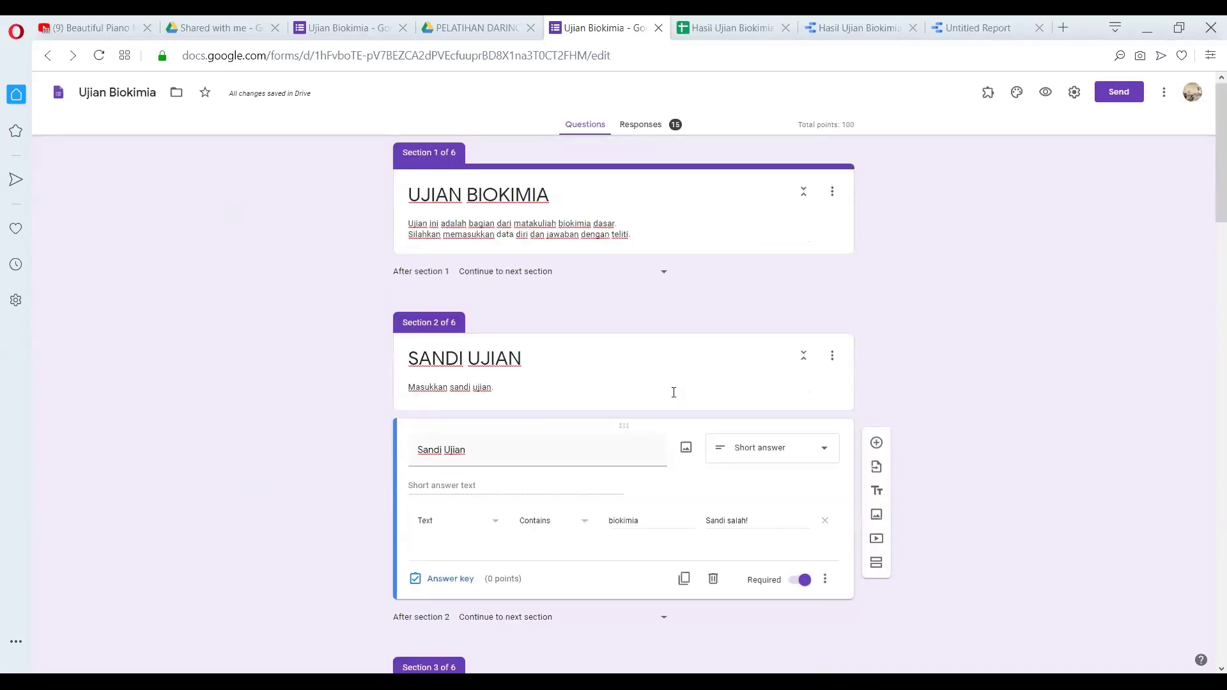
{"action": "scroll", "coordinate": [672, 393], "scroll_direction": "down", "scroll_amount": 10}
{"action": "scroll", "coordinate": [675, 400], "scroll_direction": "down", "scroll_amount": 1}
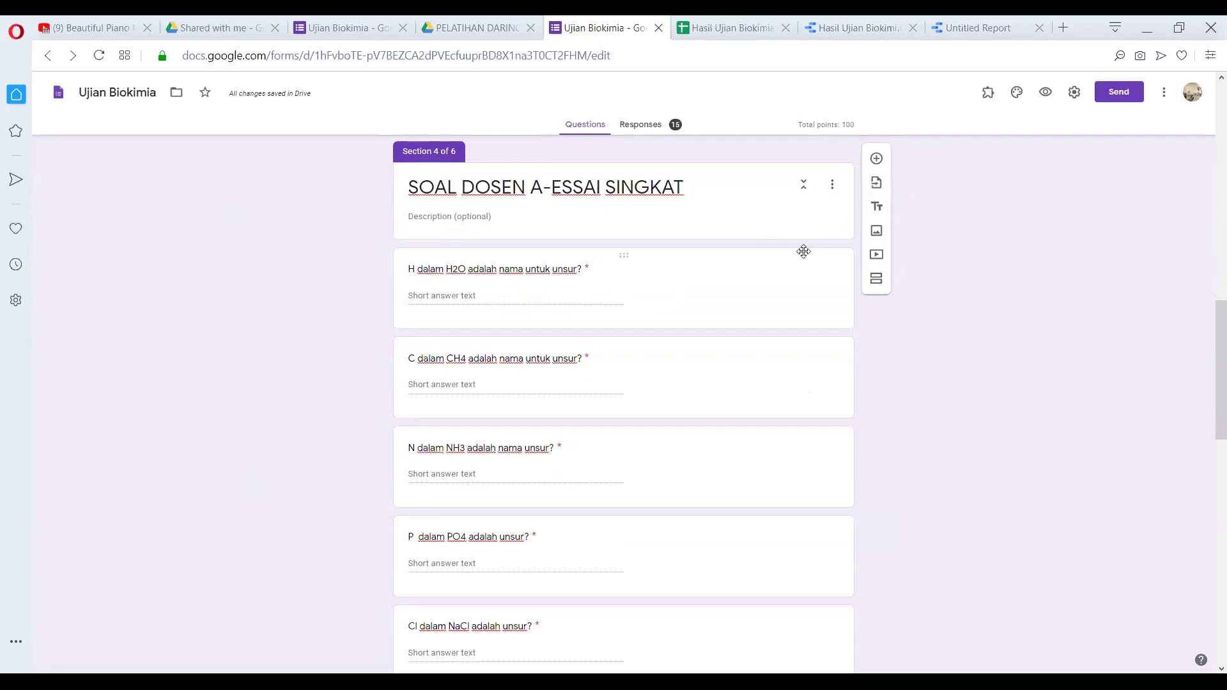
{"action": "scroll", "coordinate": [697, 310], "scroll_direction": "down", "scroll_amount": 2}
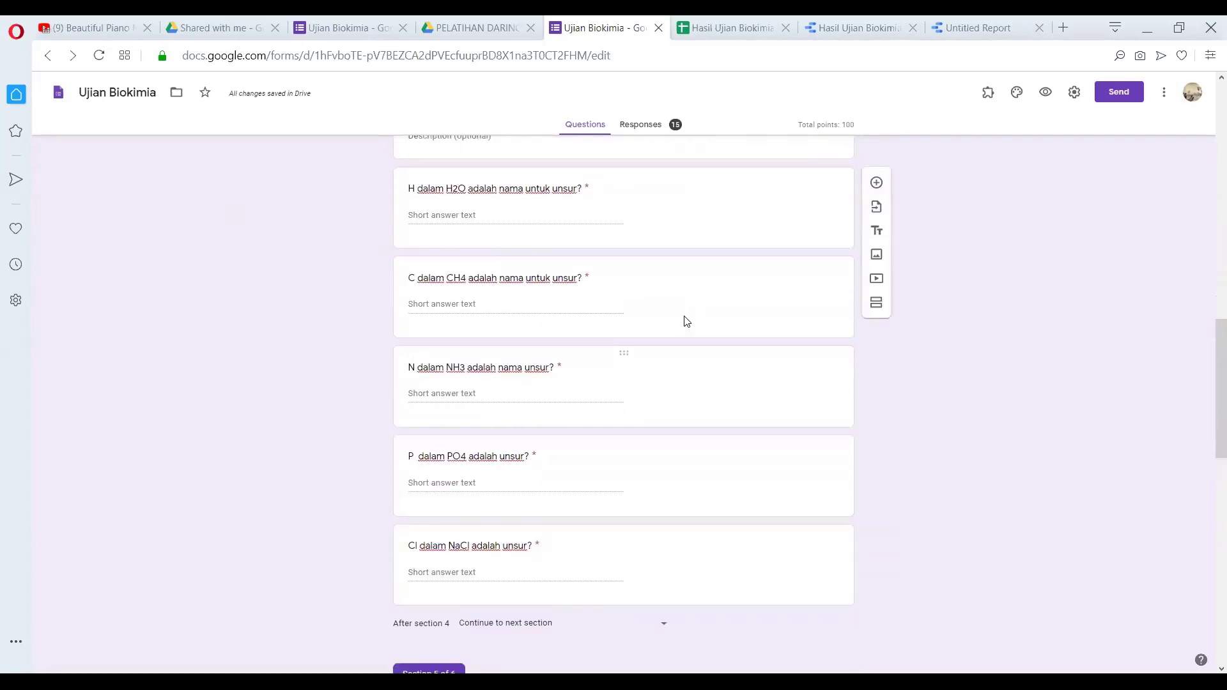
{"action": "scroll", "coordinate": [682, 321], "scroll_direction": "up", "scroll_amount": 2}
{"action": "left_click", "coordinate": [619, 329]}
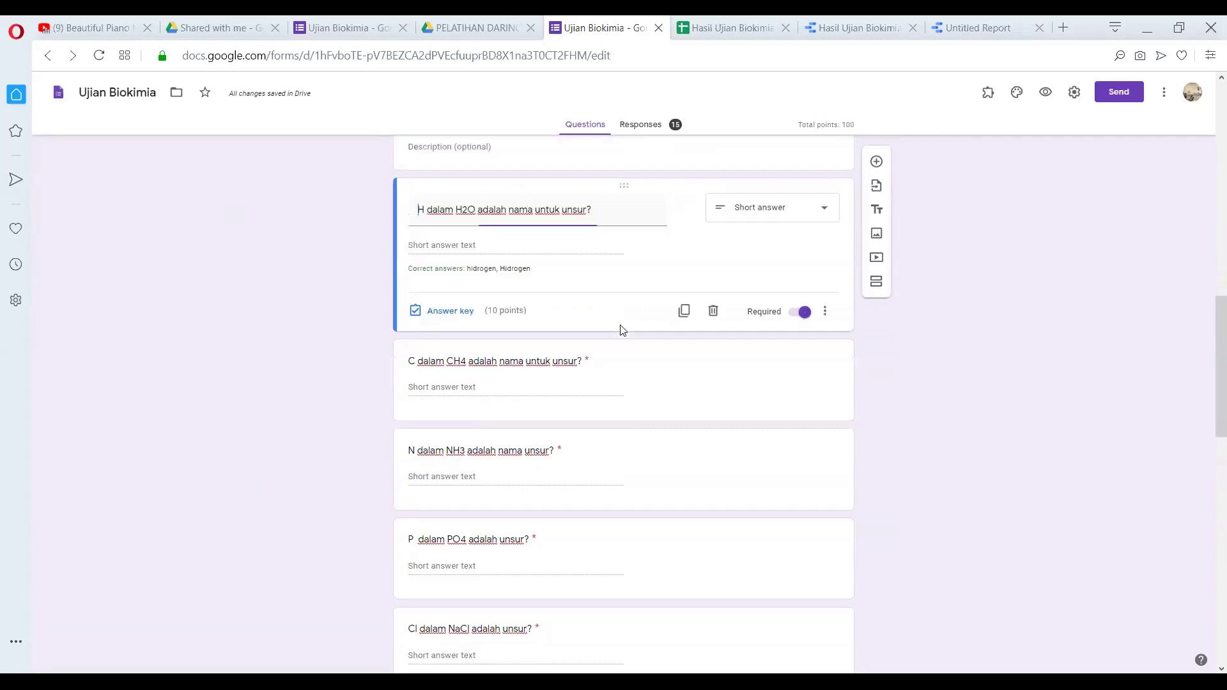
{"action": "left_click", "coordinate": [700, 431]}
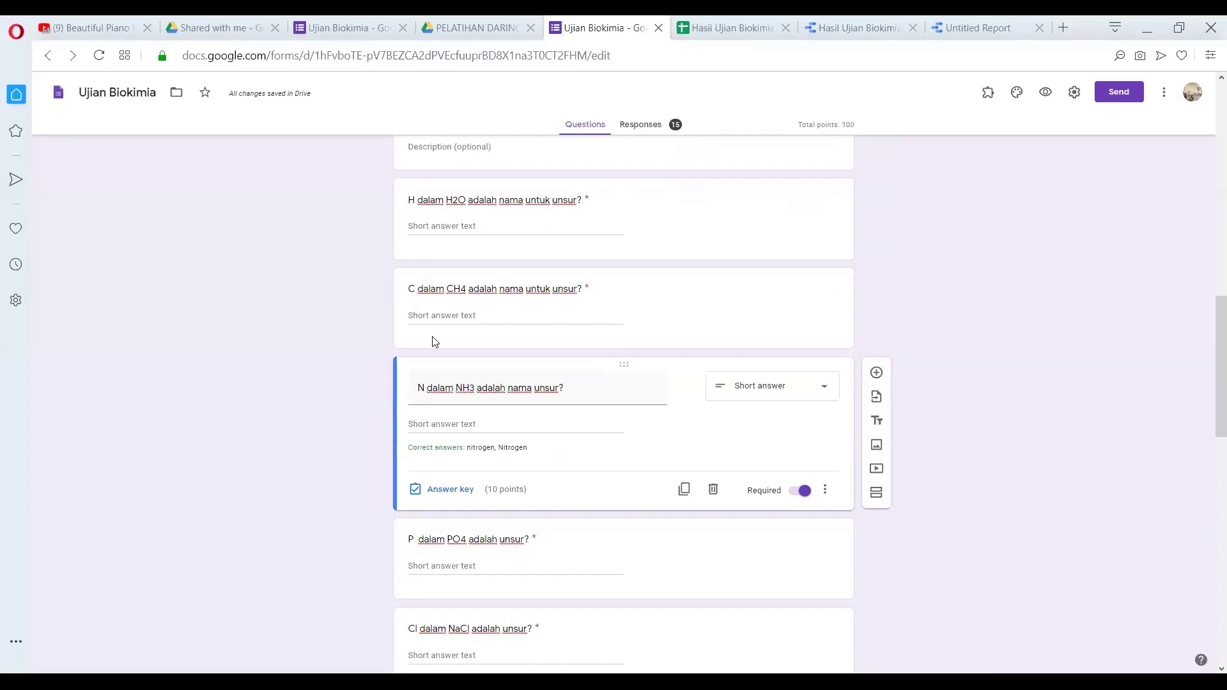
{"action": "left_click", "coordinate": [614, 314]}
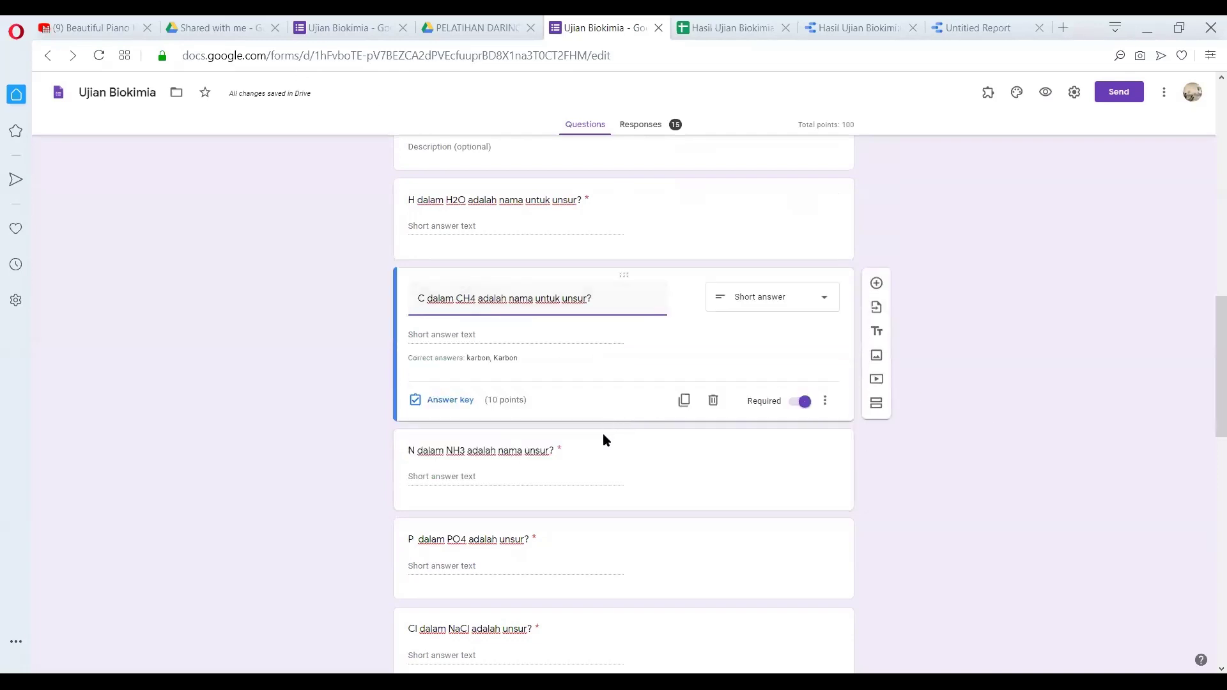
{"action": "scroll", "coordinate": [922, 264], "scroll_direction": "down", "scroll_amount": 2}
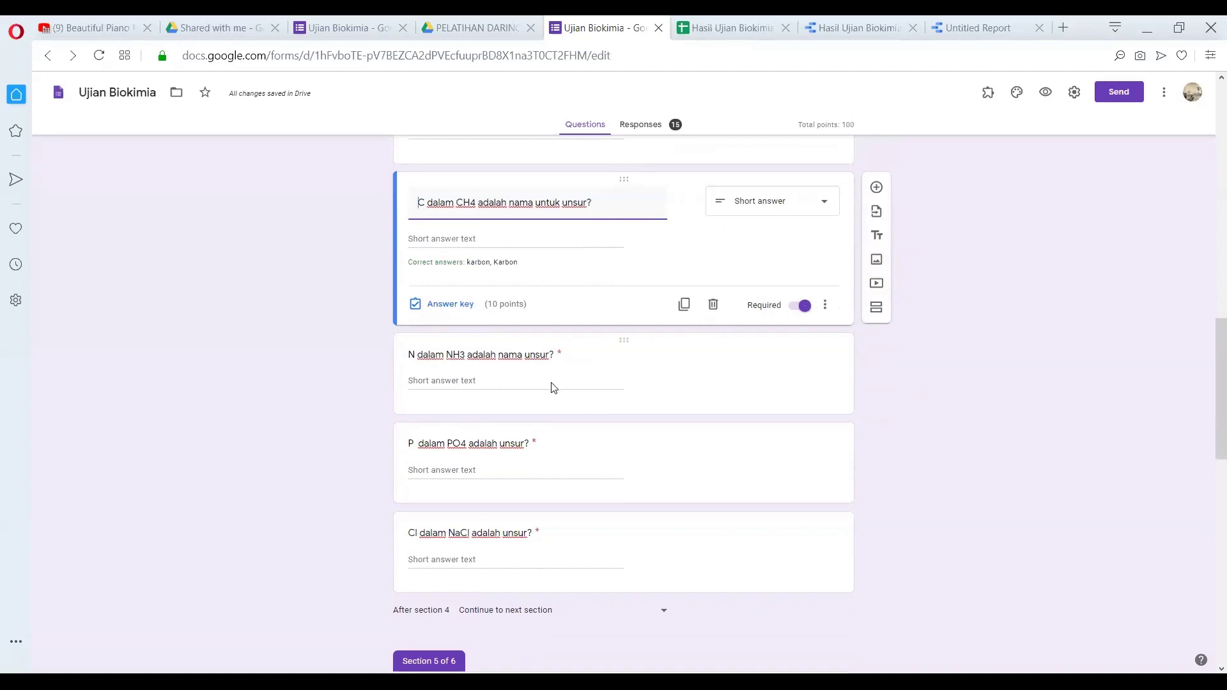
{"action": "scroll", "coordinate": [536, 390], "scroll_direction": "down", "scroll_amount": 1}
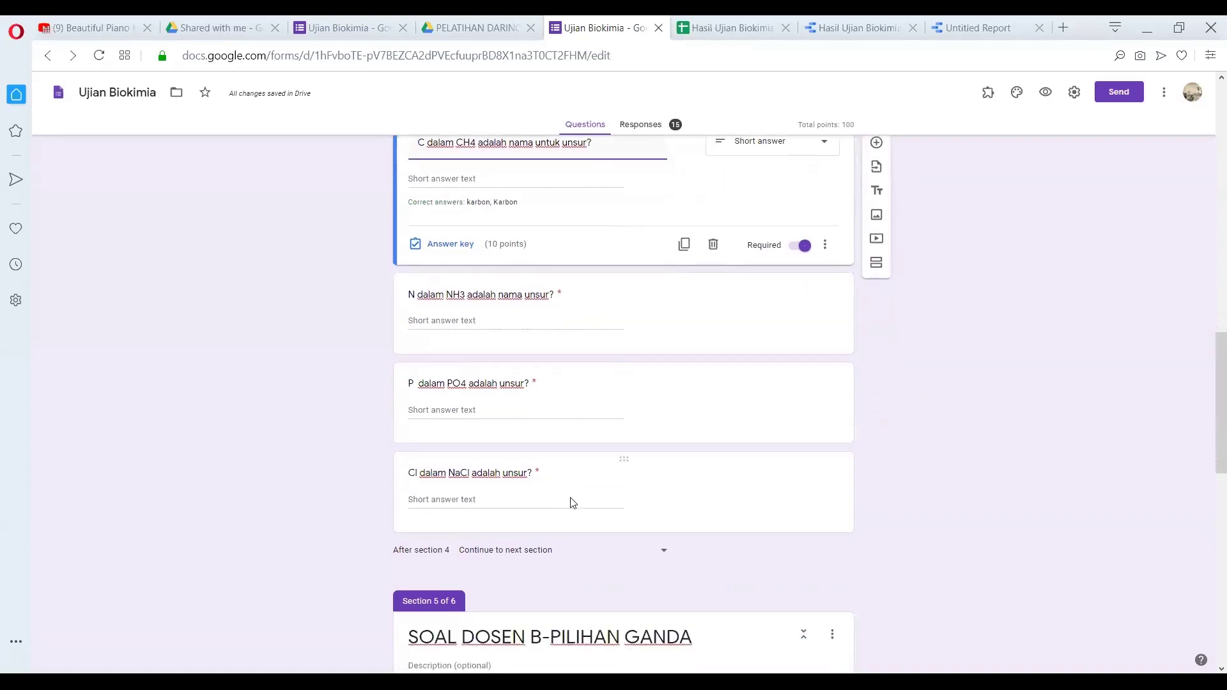
{"action": "left_click", "coordinate": [539, 507]}
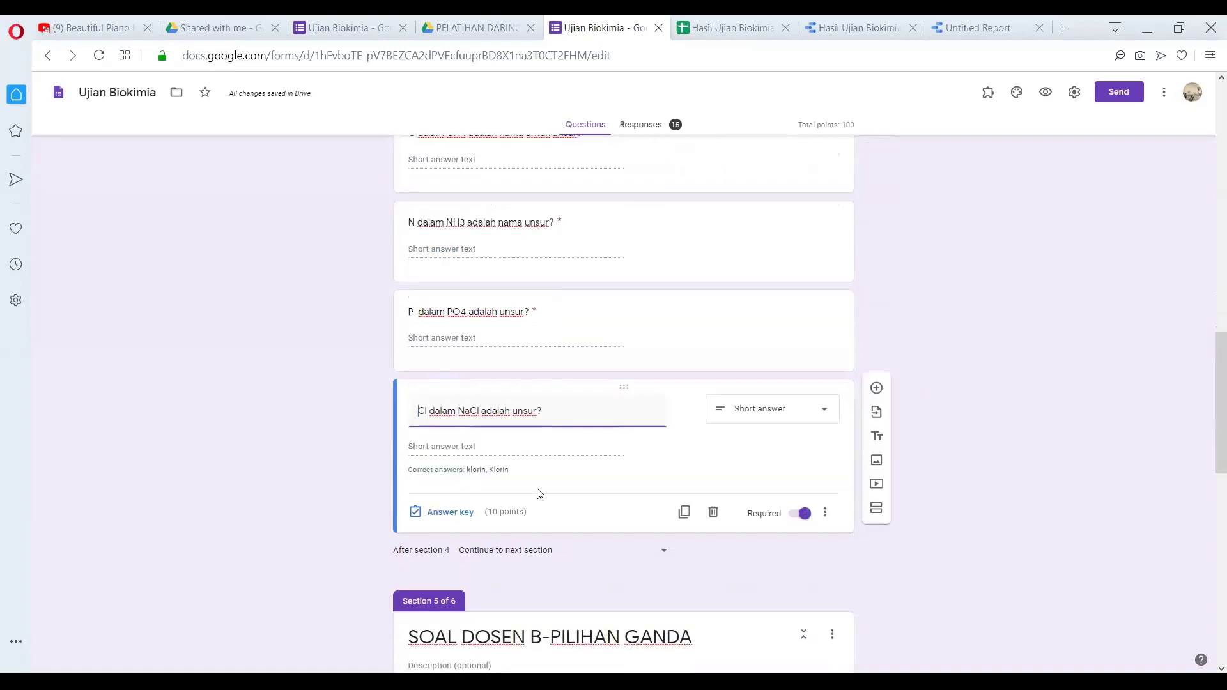
{"action": "scroll", "coordinate": [540, 486], "scroll_direction": "down", "scroll_amount": 2}
{"action": "scroll", "coordinate": [556, 447], "scroll_direction": "down", "scroll_amount": 10}
{"action": "left_click", "coordinate": [554, 446]}
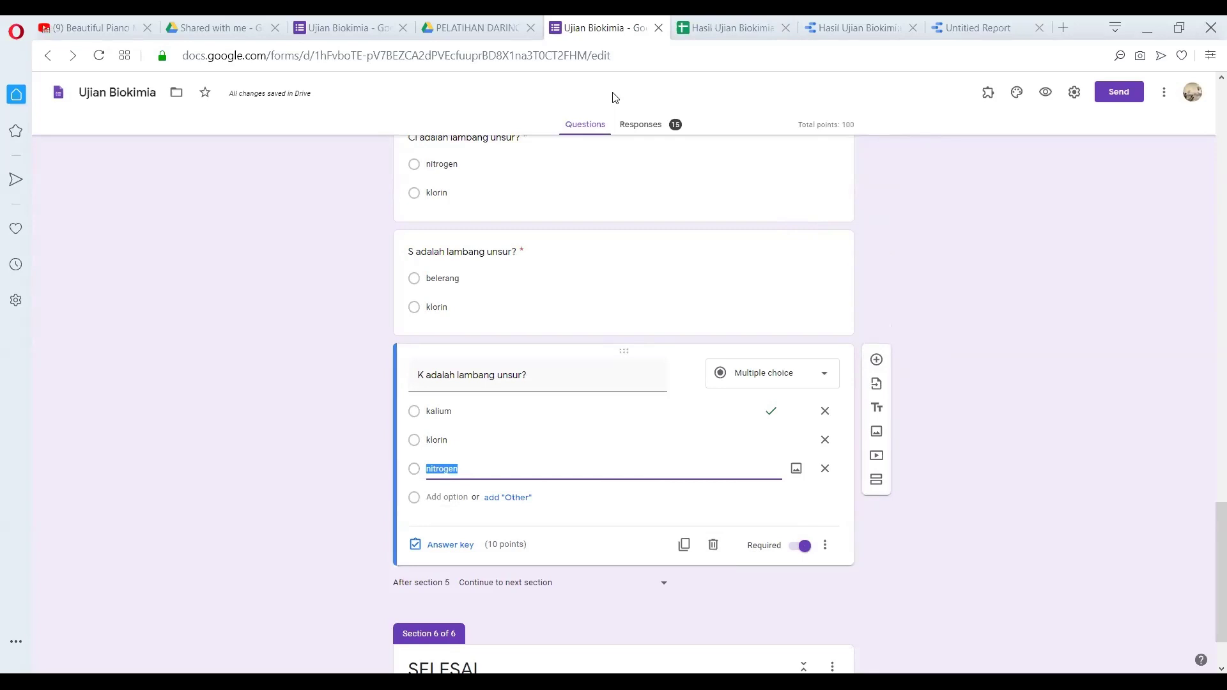
{"action": "left_click", "coordinate": [1081, 93]}
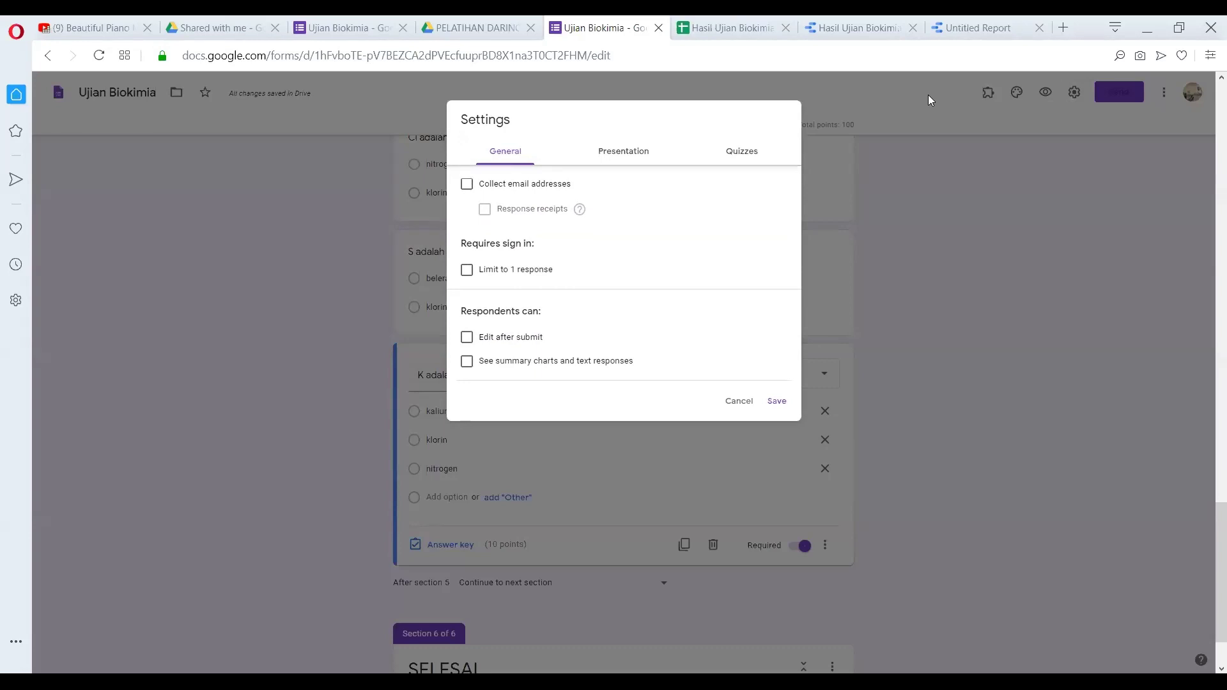
{"action": "left_click", "coordinate": [728, 152]}
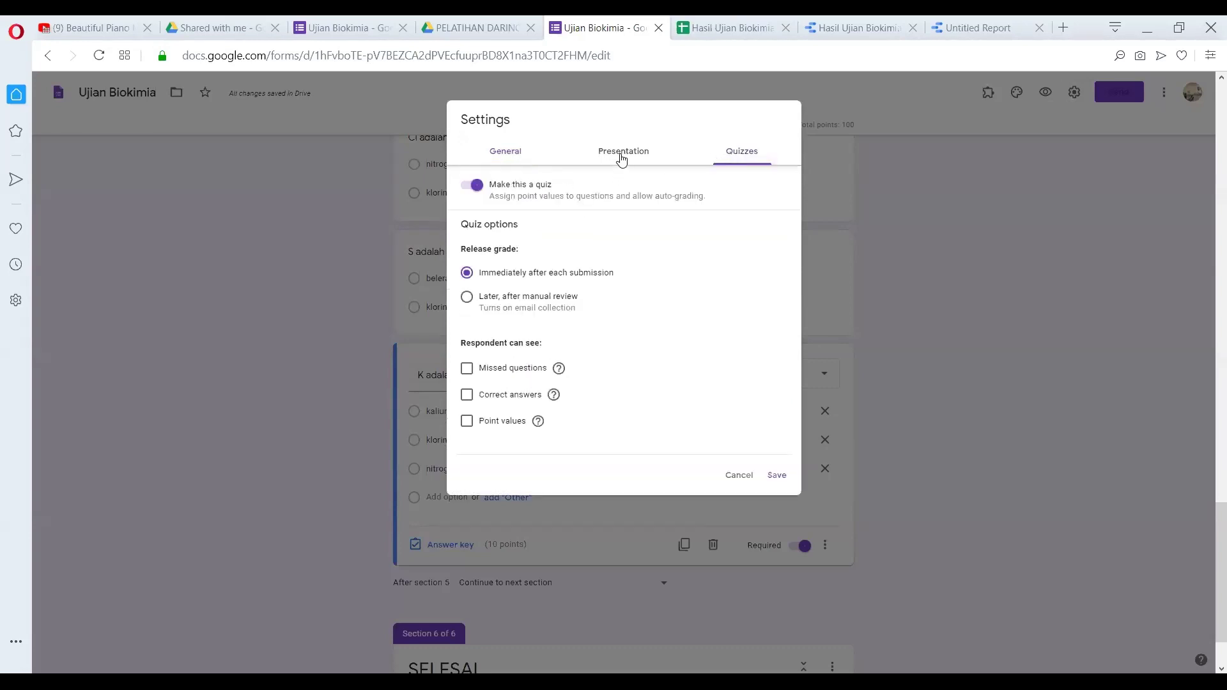
{"action": "left_click", "coordinate": [485, 156]}
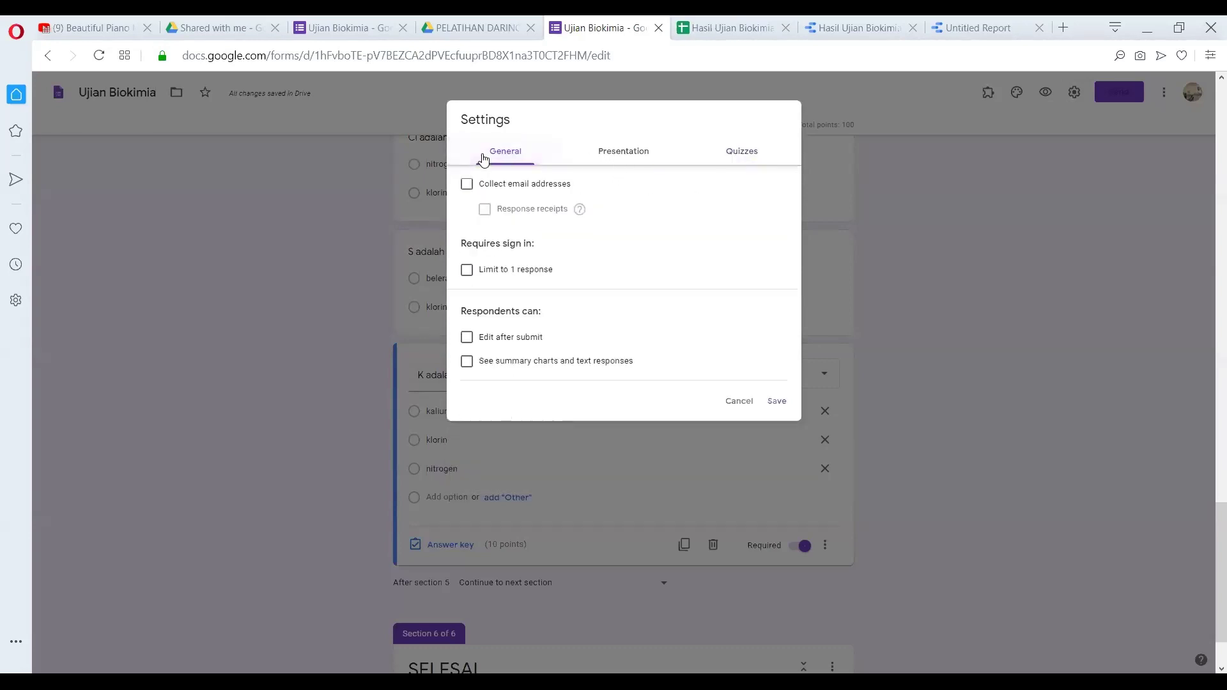
{"action": "left_click", "coordinate": [484, 271]}
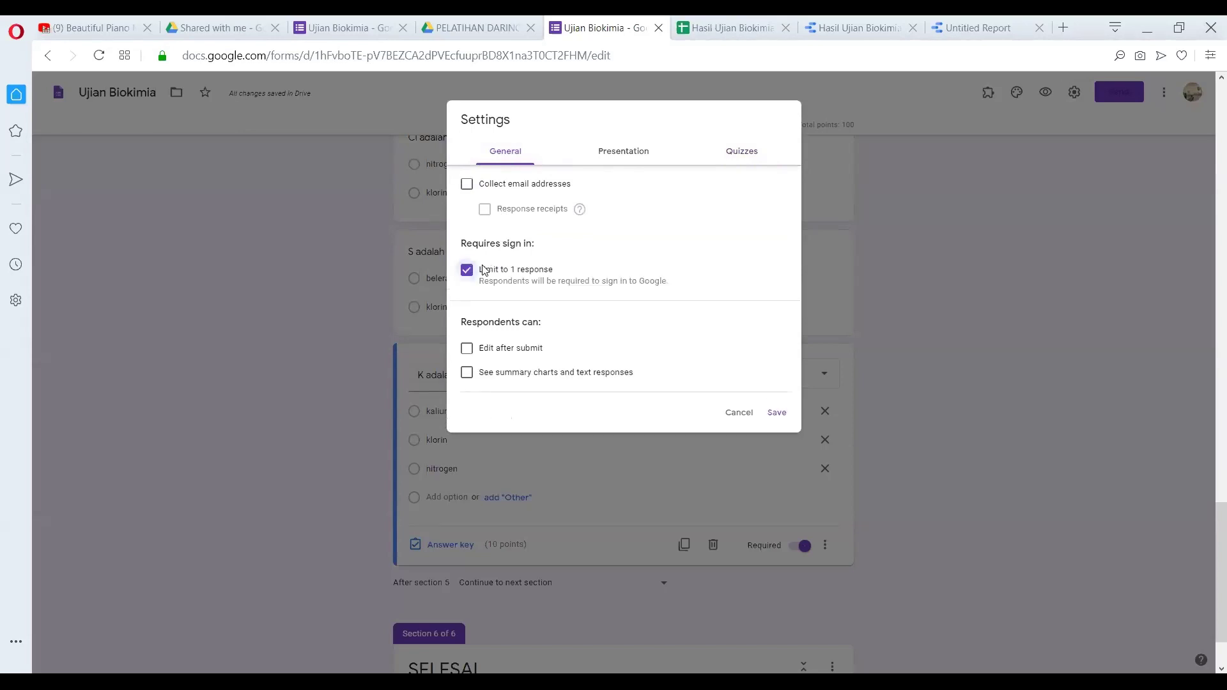
{"action": "left_click", "coordinate": [483, 270]}
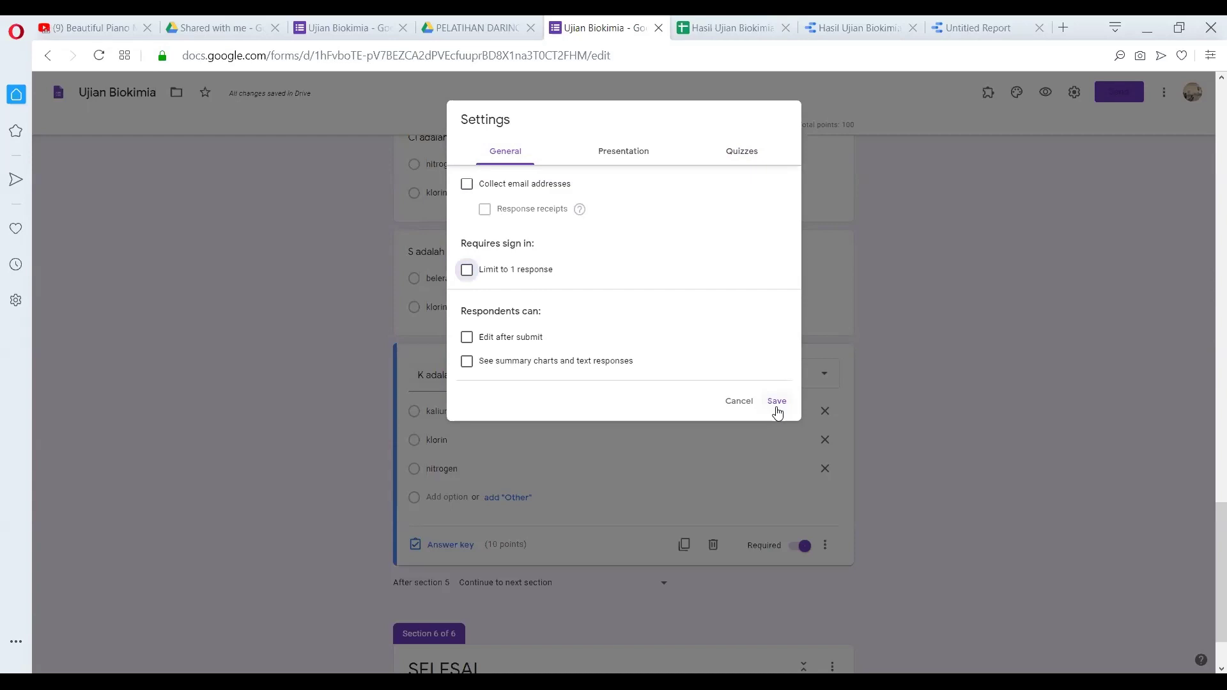
{"action": "left_click", "coordinate": [777, 409]}
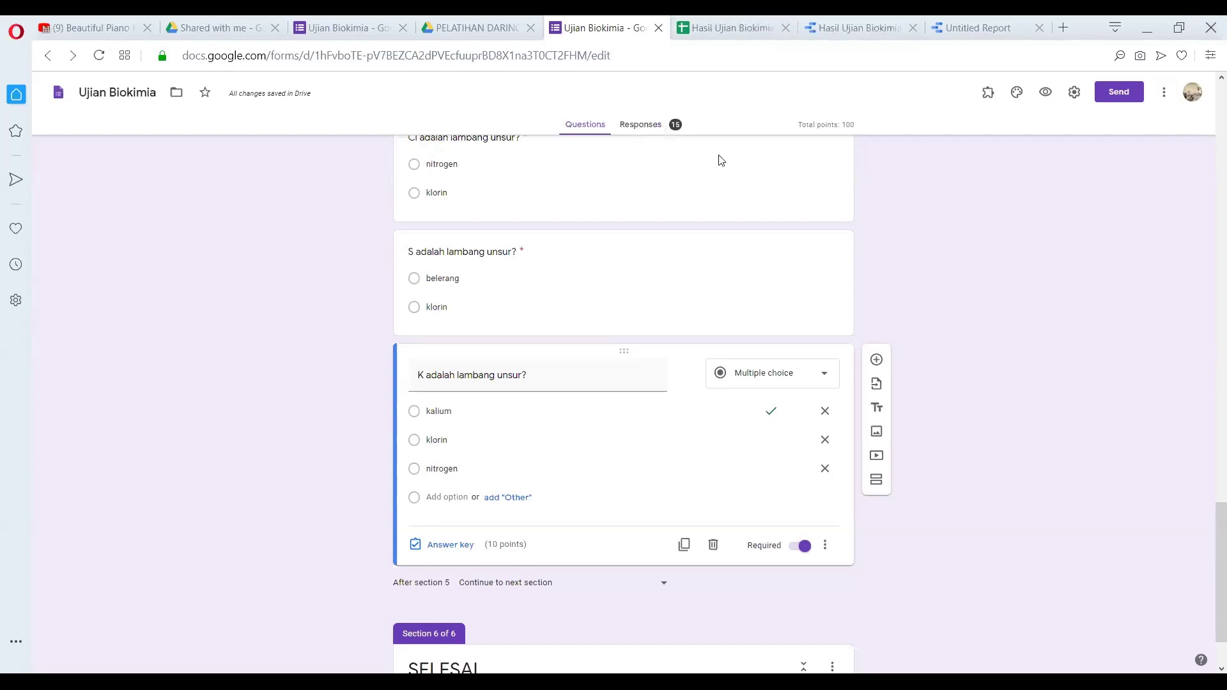
{"action": "scroll", "coordinate": [1207, 190], "scroll_direction": "down", "scroll_amount": 2}
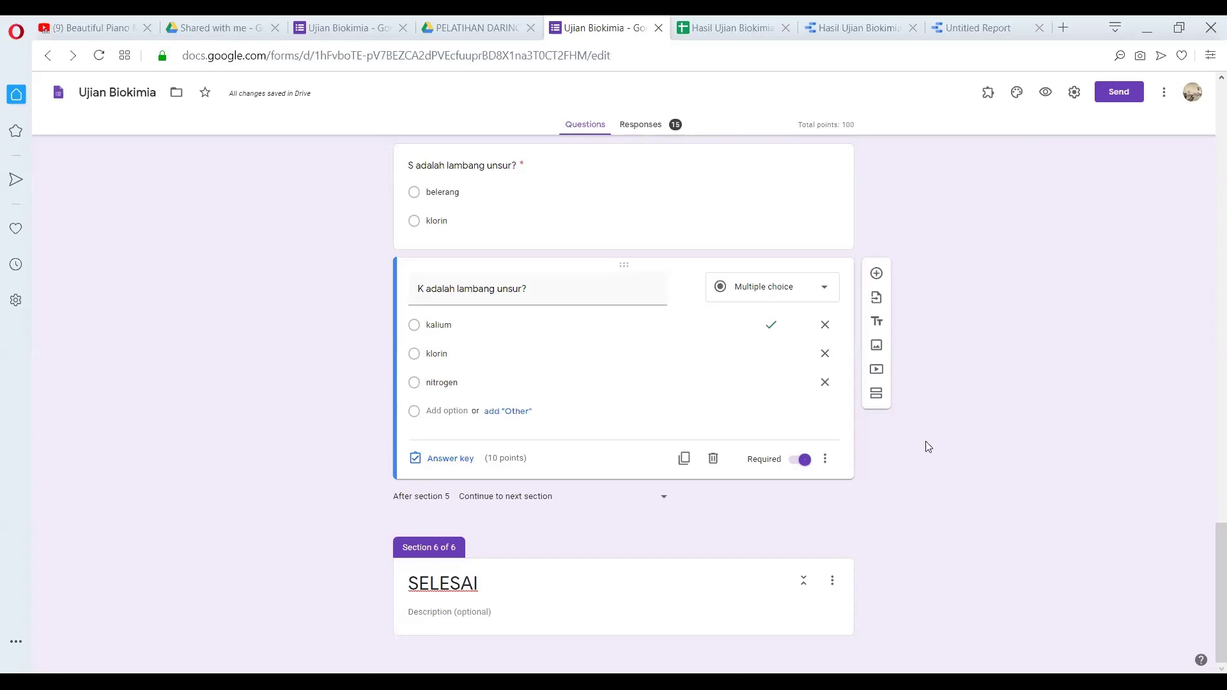
Shuffle the option order of the kalium, klorin and nitrogen choices on the K question
{"action": "left_click", "coordinate": [826, 461]}
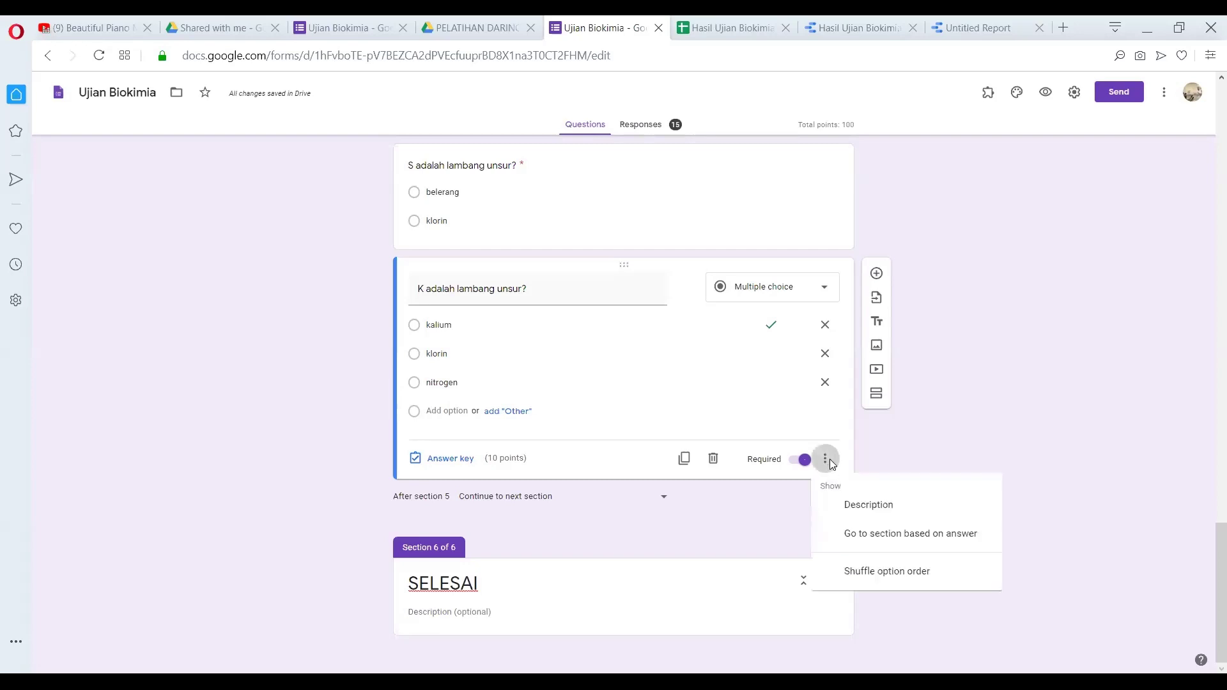
{"action": "left_click", "coordinate": [828, 455]}
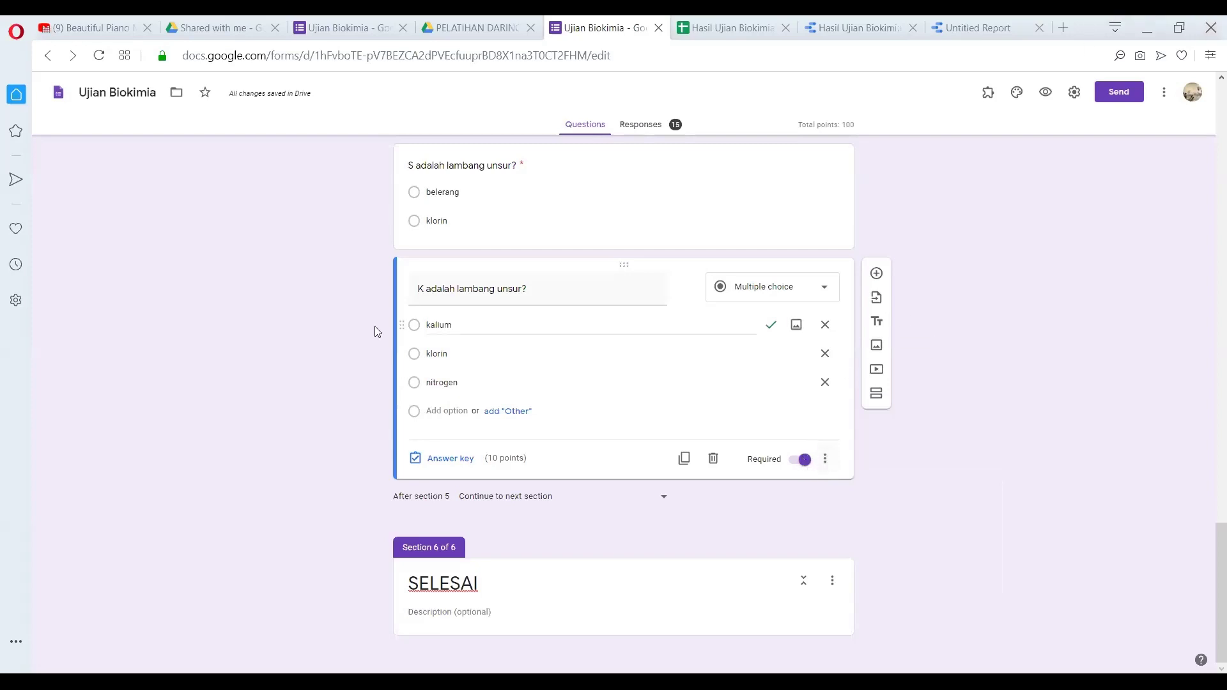
{"action": "left_click", "coordinate": [823, 461]}
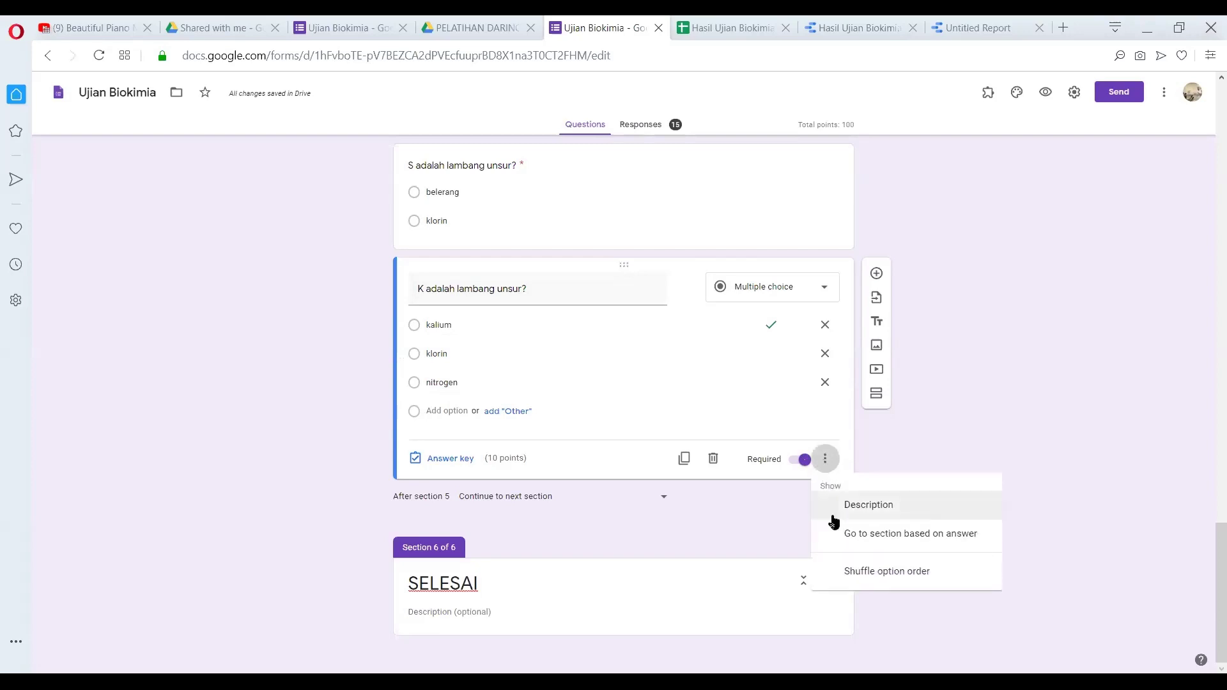
{"action": "left_click", "coordinate": [846, 574]}
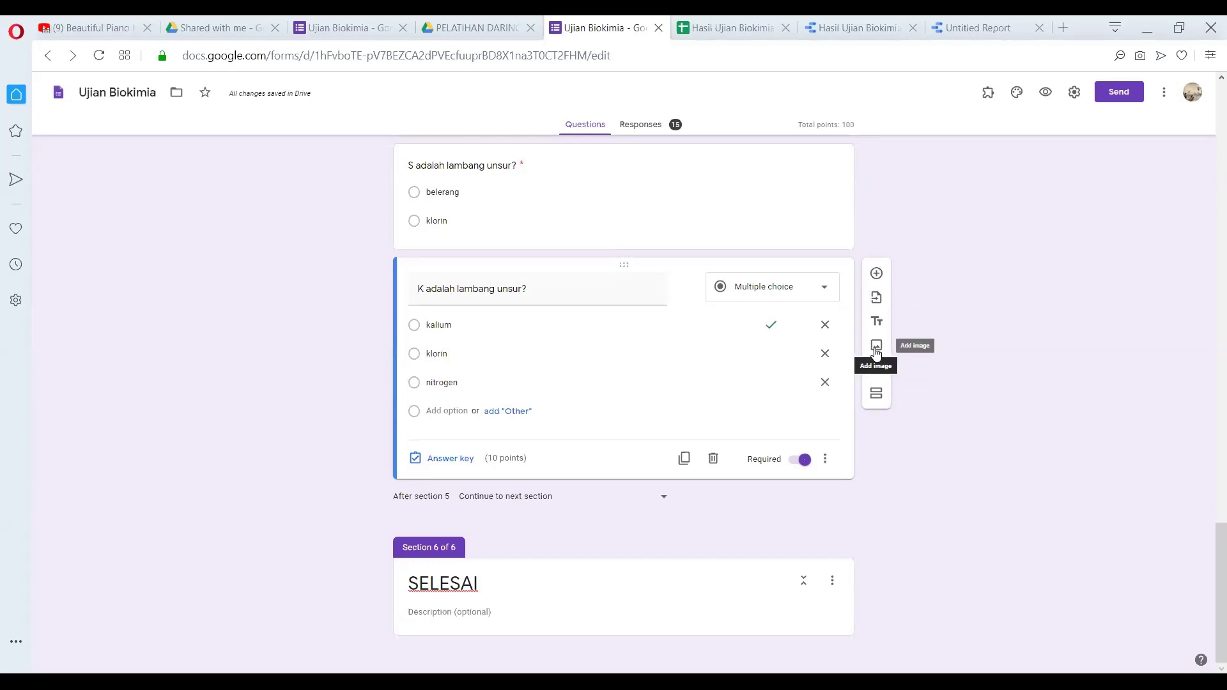
{"action": "left_click", "coordinate": [588, 294]}
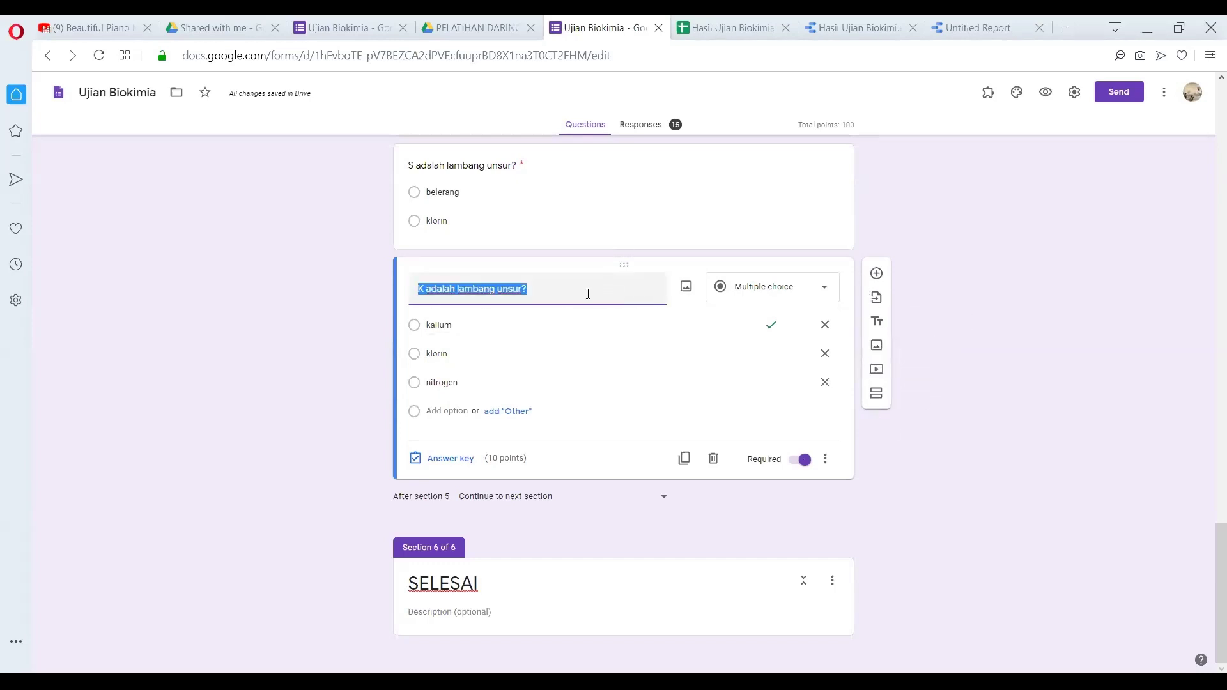
From the question's image insert dialog, browse to Downloads and show files as Large icons
{"action": "left_click", "coordinate": [684, 289]}
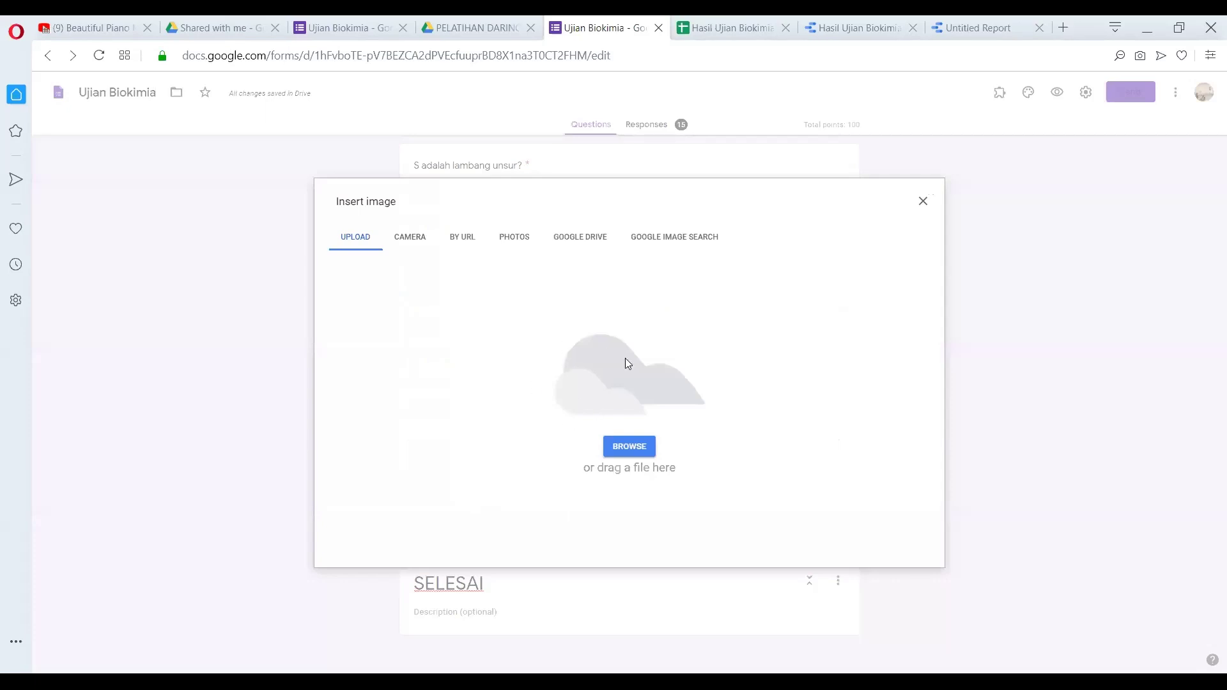
{"action": "left_click", "coordinate": [639, 447]}
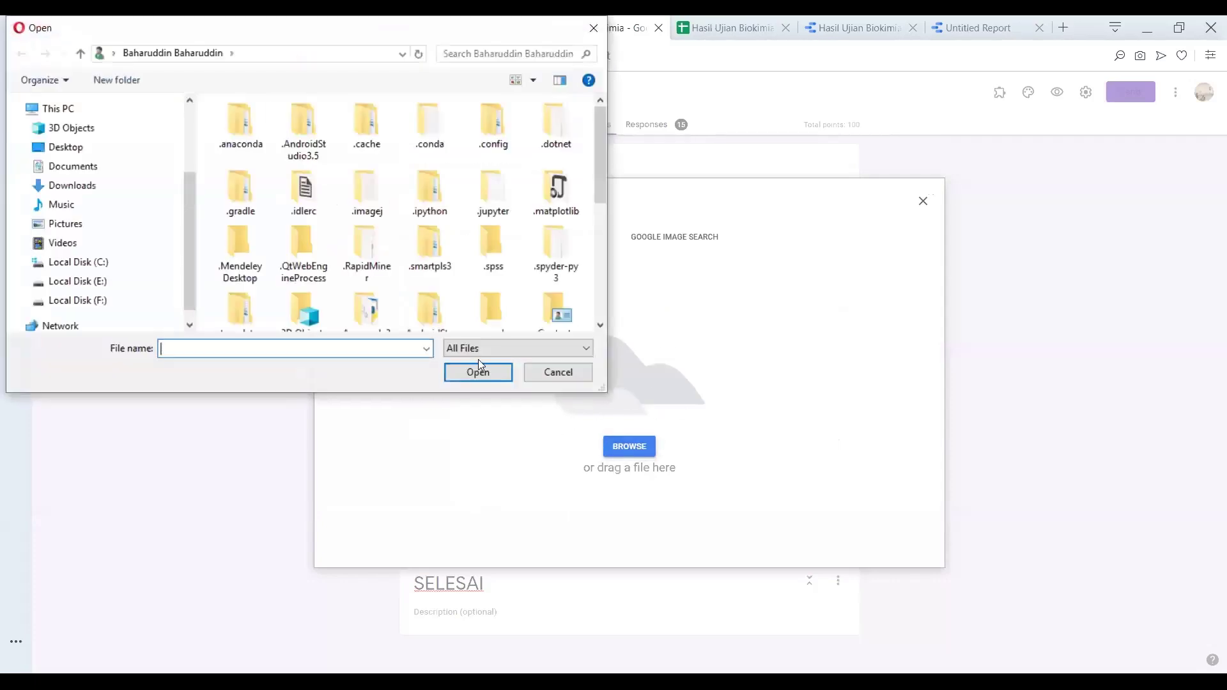
{"action": "left_click_drag", "start_coordinate": [602, 131], "coordinate": [598, 279]}
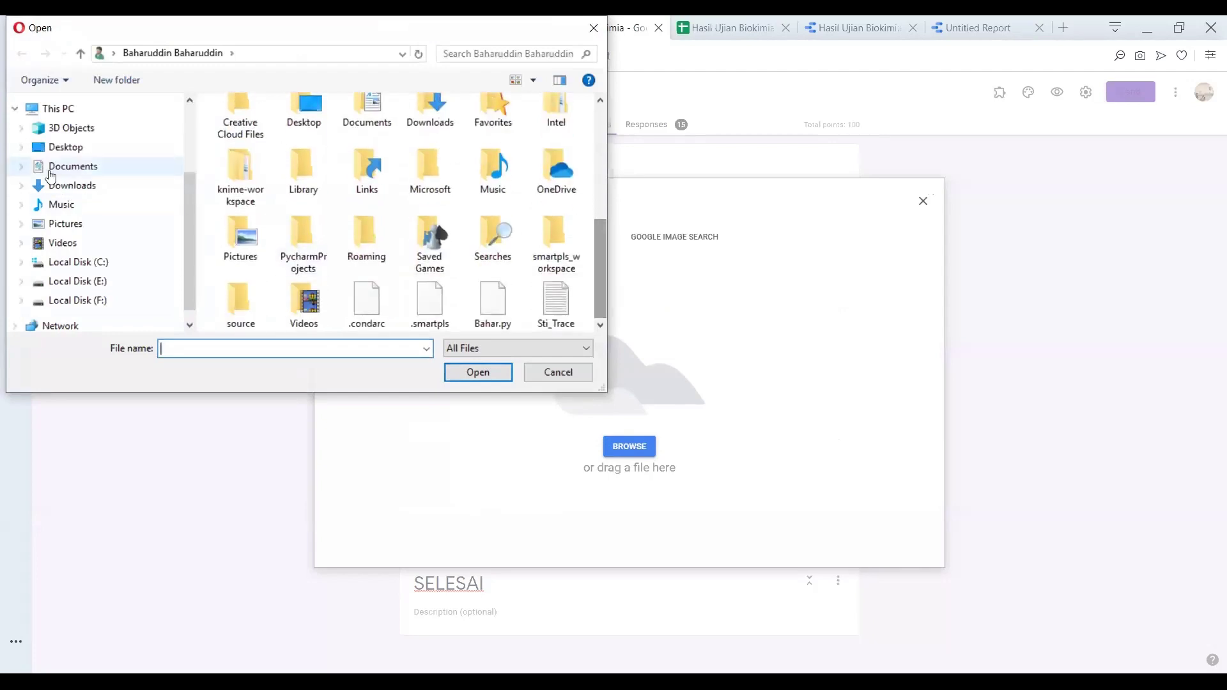
{"action": "left_click", "coordinate": [70, 185]}
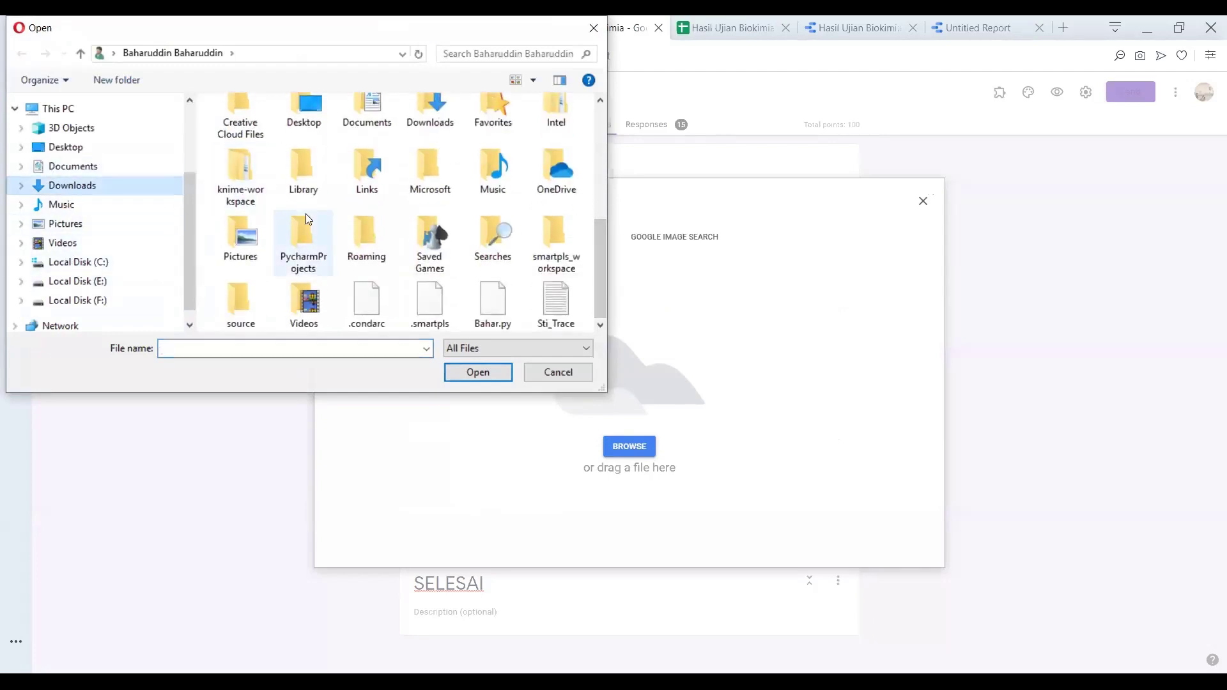
{"action": "scroll", "coordinate": [362, 161], "scroll_direction": "down", "scroll_amount": 3}
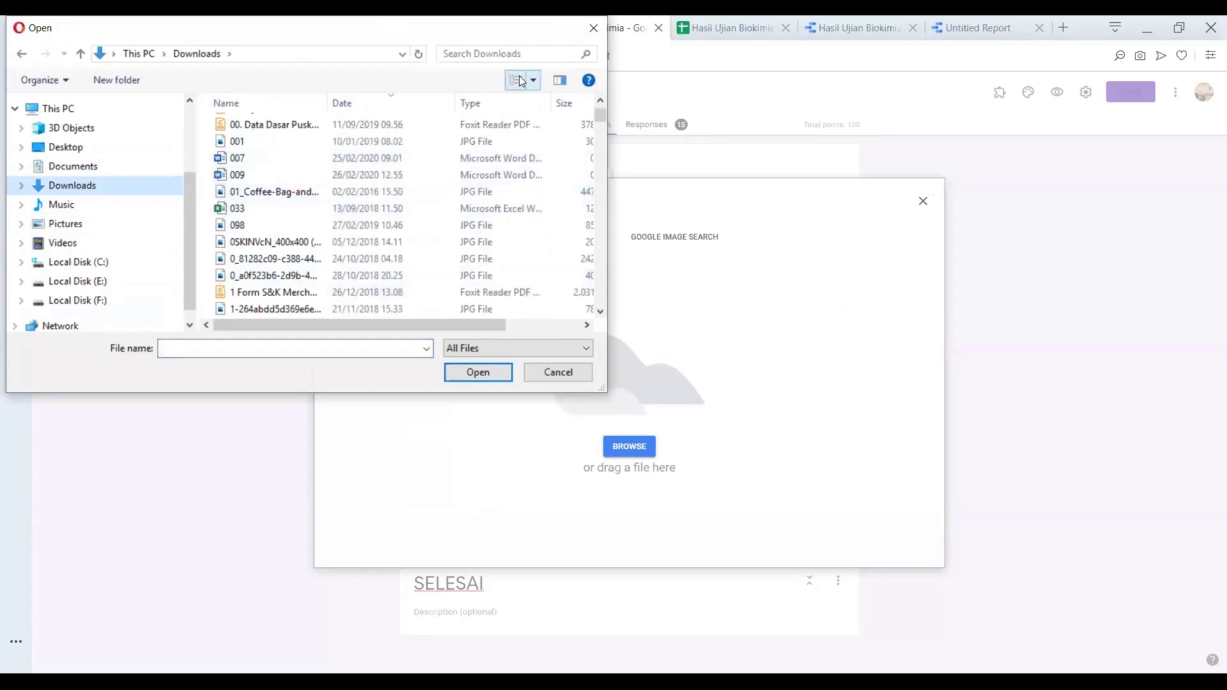
{"action": "left_click", "coordinate": [539, 83]}
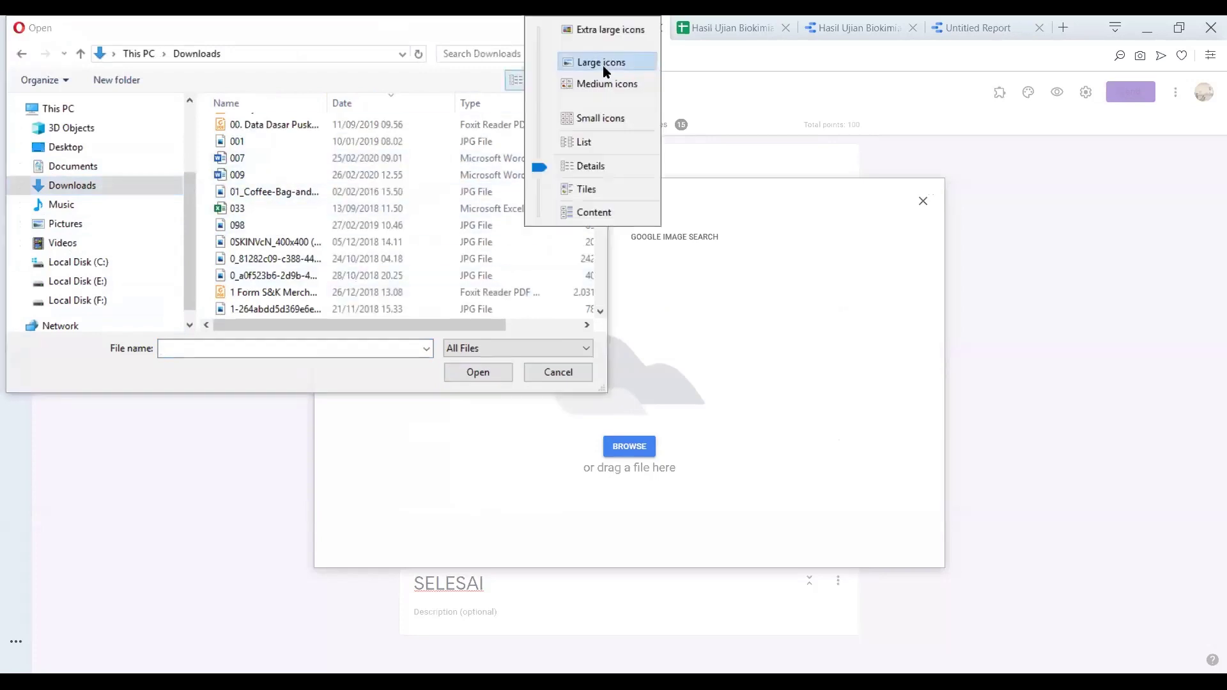
{"action": "left_click", "coordinate": [604, 65]}
Pick the 1200px-Mendeley_Logo_Vertical image and upload it into the K question
{"action": "scroll", "coordinate": [489, 161], "scroll_direction": "down", "scroll_amount": 5}
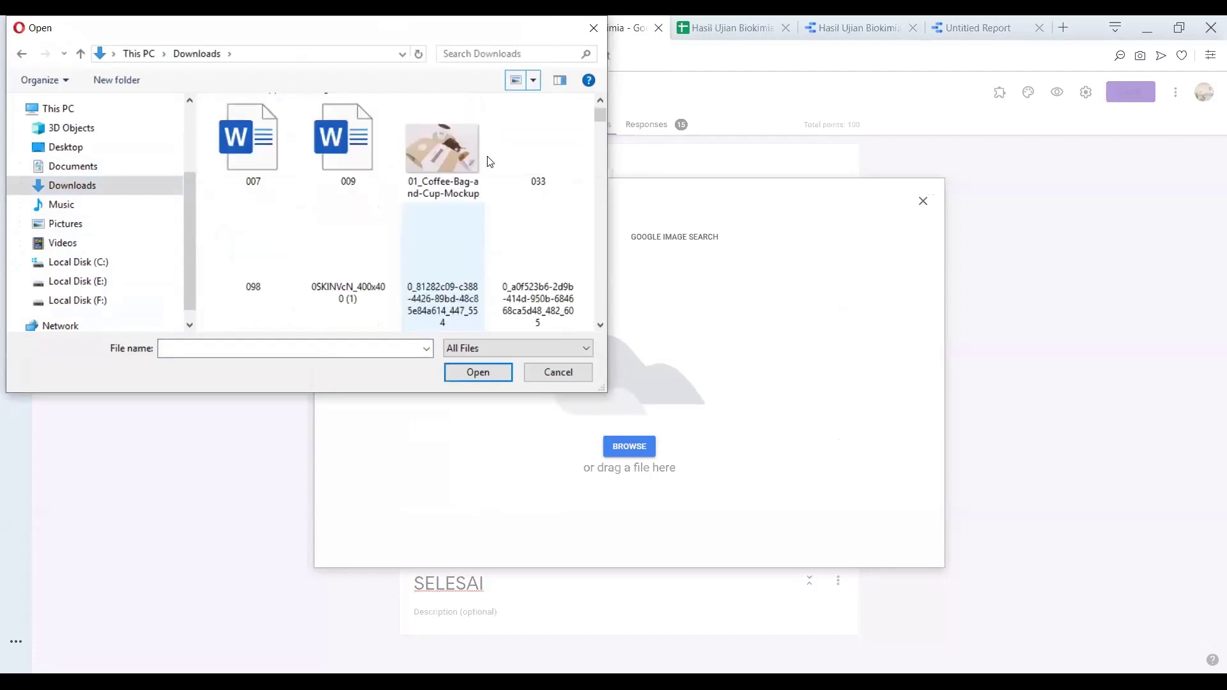
{"action": "scroll", "coordinate": [570, 151], "scroll_direction": "up", "scroll_amount": 2}
{"action": "left_click", "coordinate": [570, 151]}
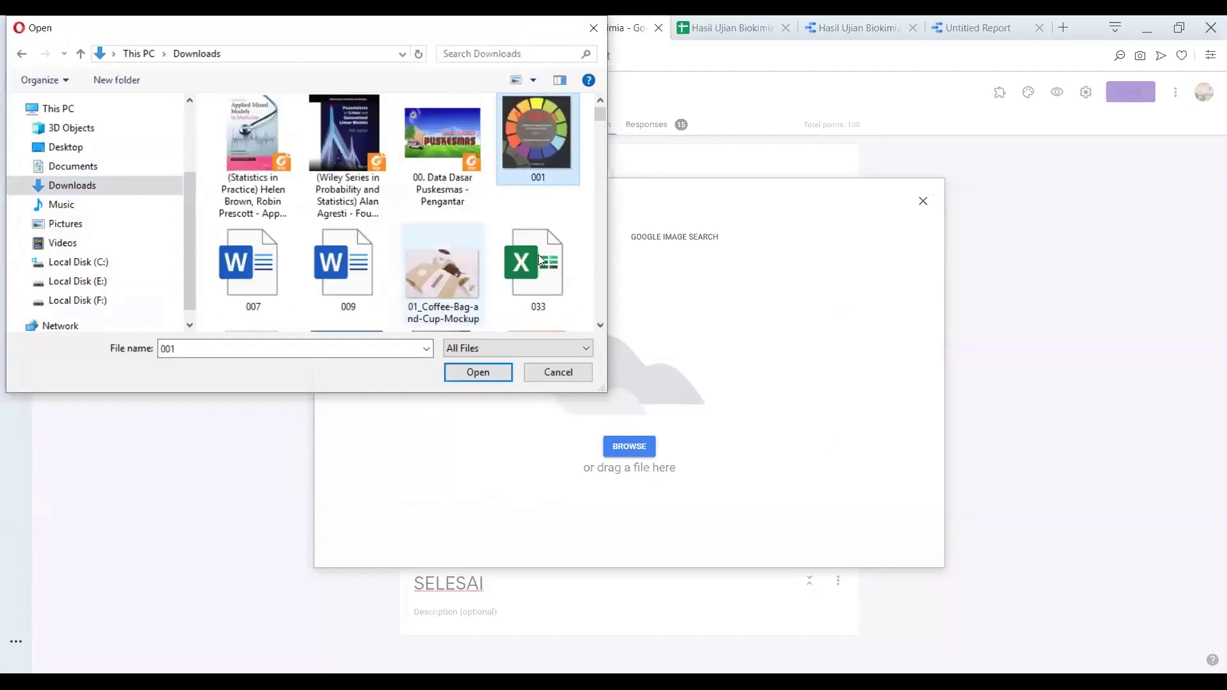
{"action": "left_click", "coordinate": [458, 311]}
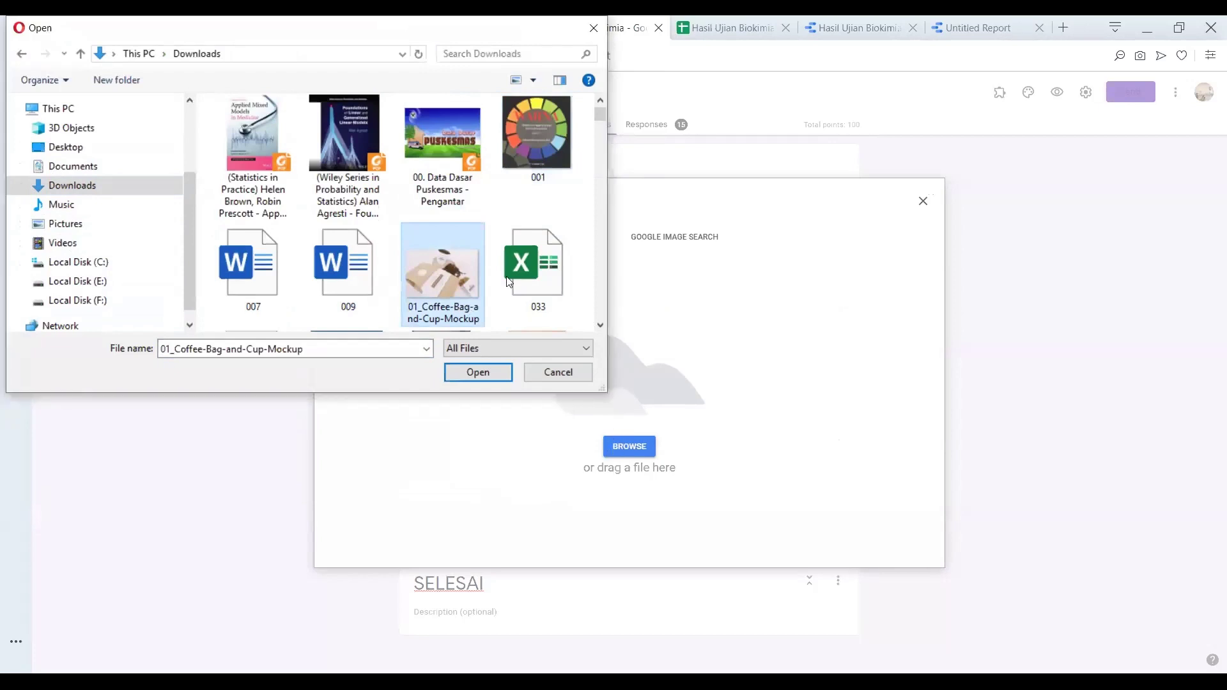
{"action": "scroll", "coordinate": [499, 266], "scroll_direction": "down", "scroll_amount": 2}
{"action": "scroll", "coordinate": [413, 294], "scroll_direction": "down", "scroll_amount": 10}
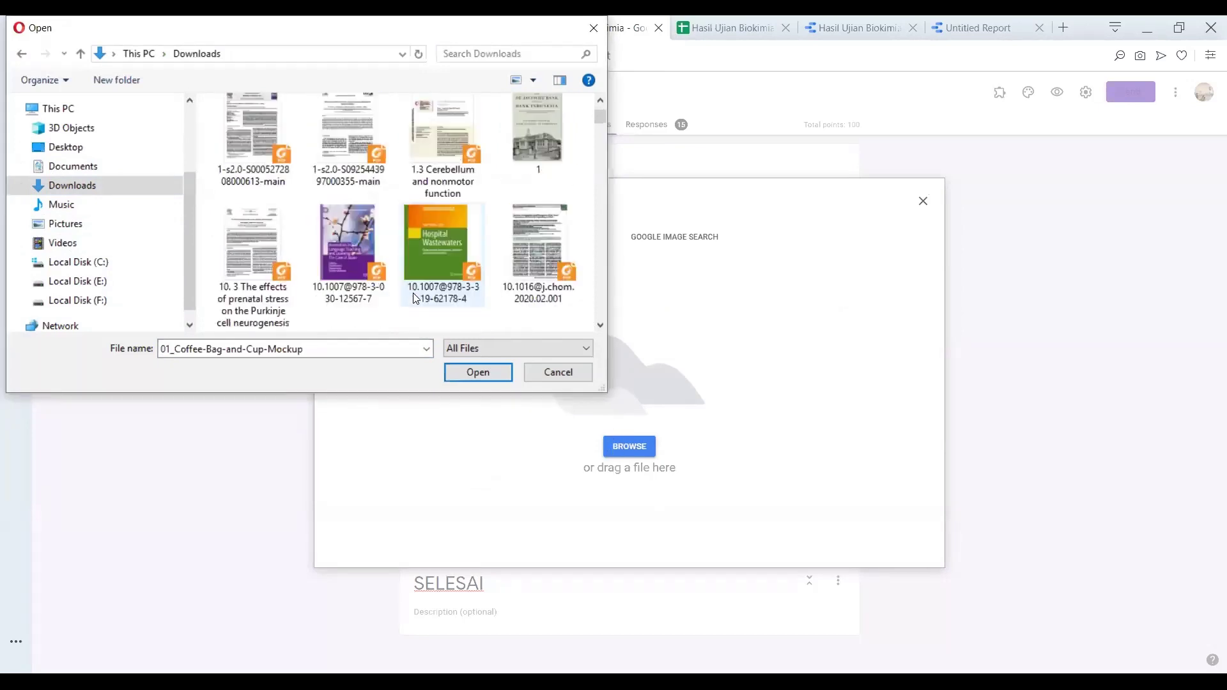
{"action": "scroll", "coordinate": [414, 281], "scroll_direction": "down", "scroll_amount": 3}
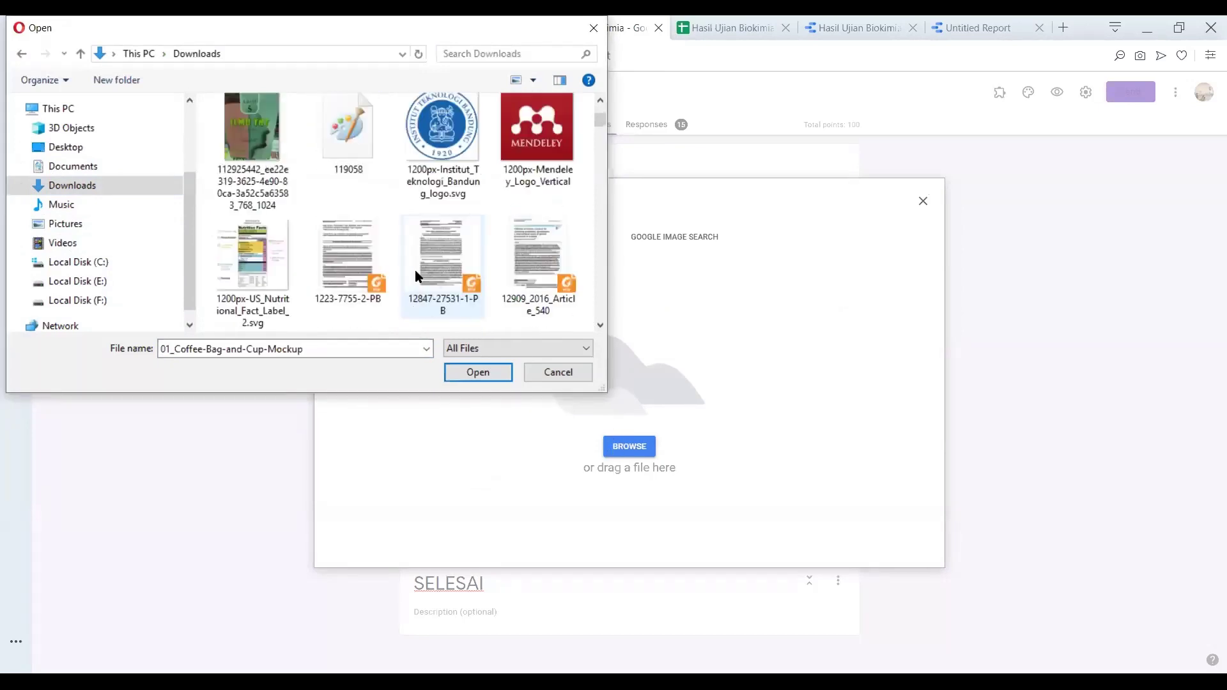
{"action": "left_click", "coordinate": [459, 147]}
{"action": "left_click", "coordinate": [544, 147]}
{"action": "left_click", "coordinate": [640, 446]}
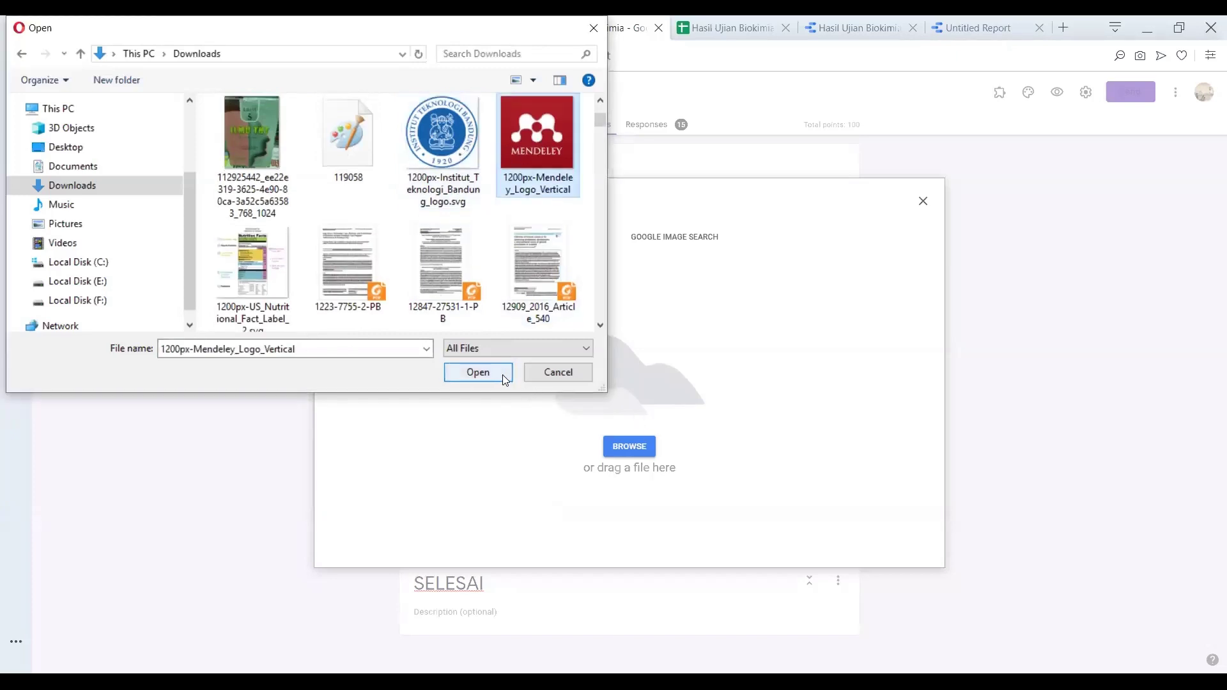
{"action": "left_click", "coordinate": [485, 371]}
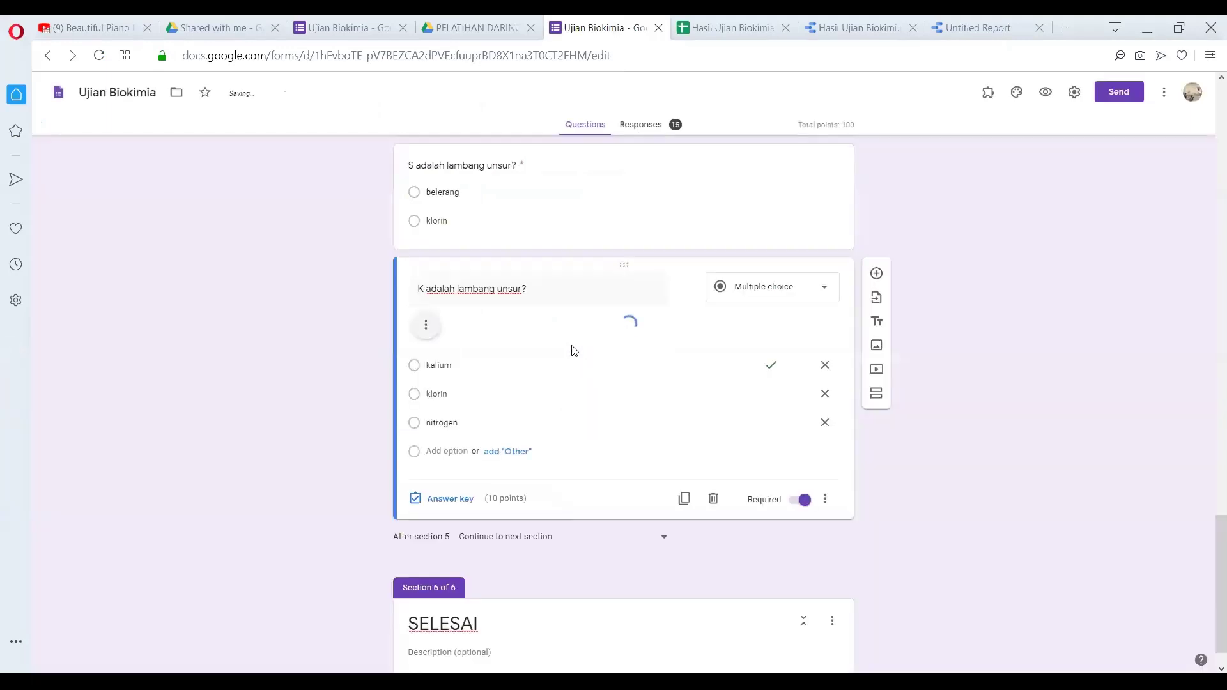
Shrink the Mendeley image under the K question by dragging its corner handles
{"action": "left_click", "coordinate": [598, 406]}
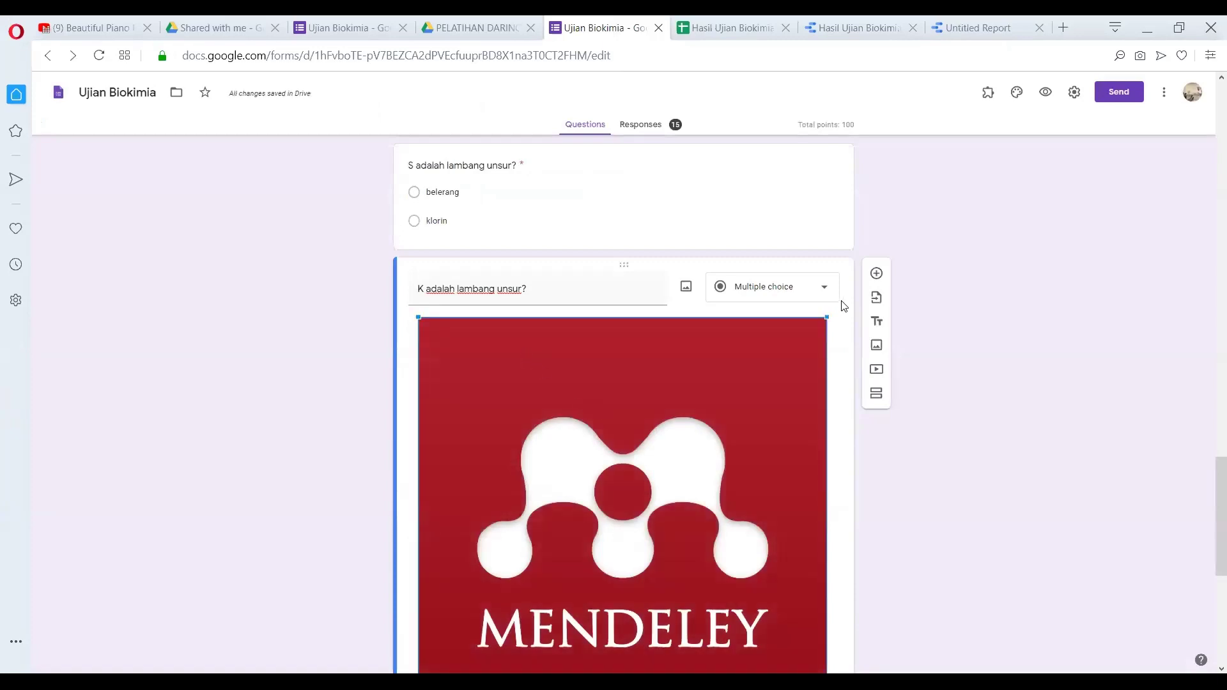
{"action": "left_click_drag", "start_coordinate": [826, 317], "coordinate": [545, 558]}
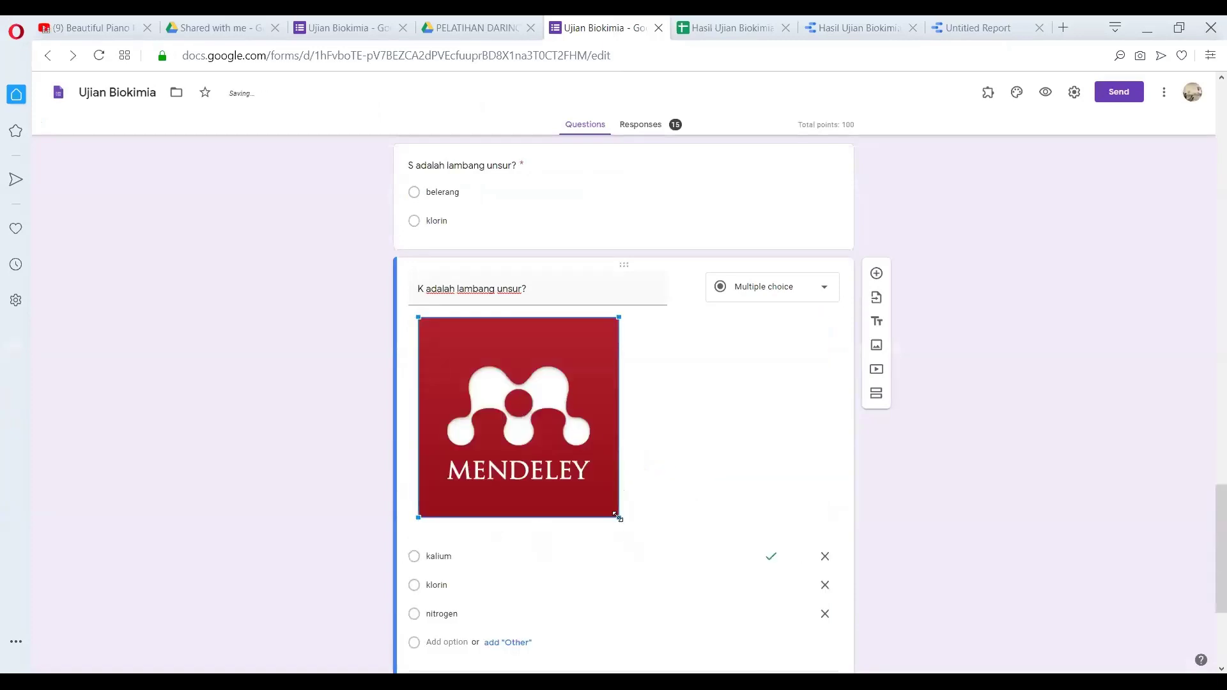
{"action": "left_click_drag", "start_coordinate": [619, 517], "coordinate": [535, 434]}
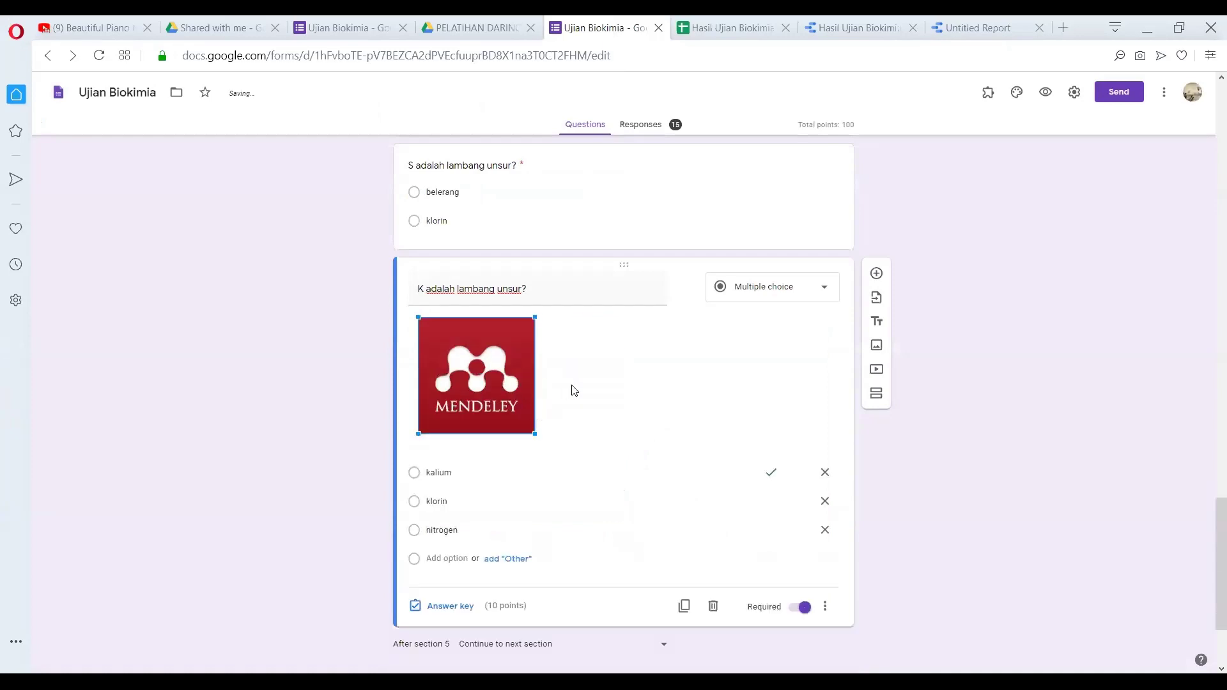
{"action": "left_click", "coordinate": [610, 383]}
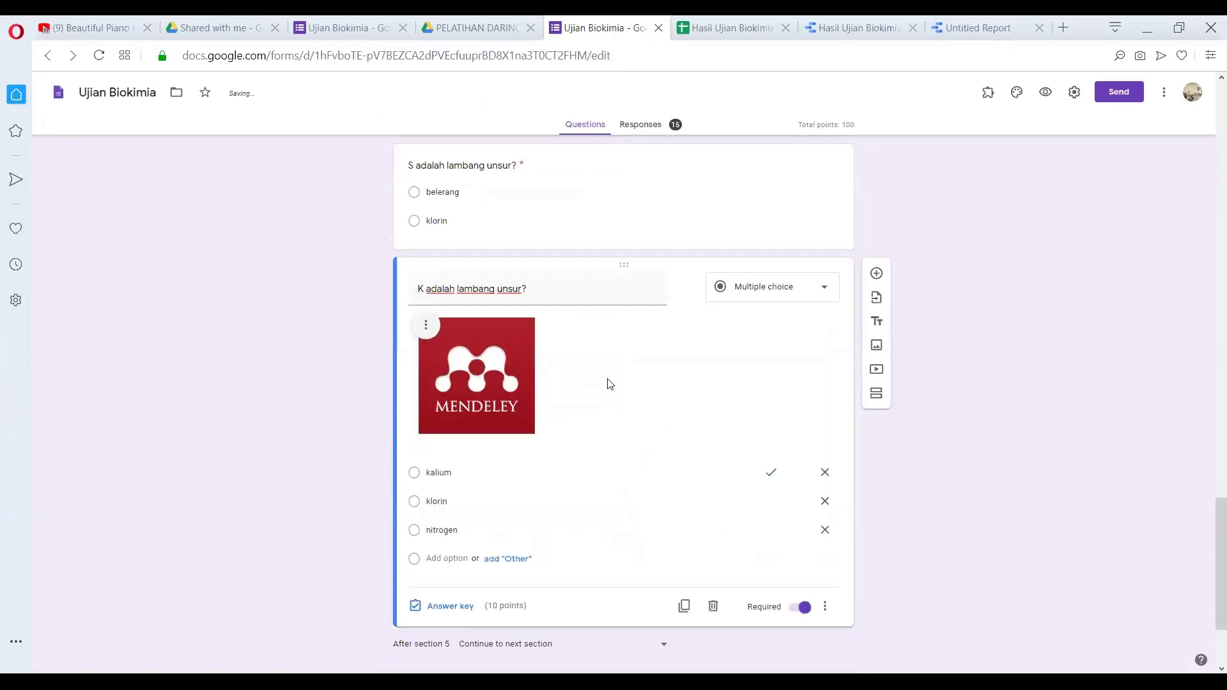
Center-align the Mendeley image, enlarge it slightly, then switch to the Hasil Ujian Biokimia sheet
{"action": "left_click", "coordinate": [424, 324]}
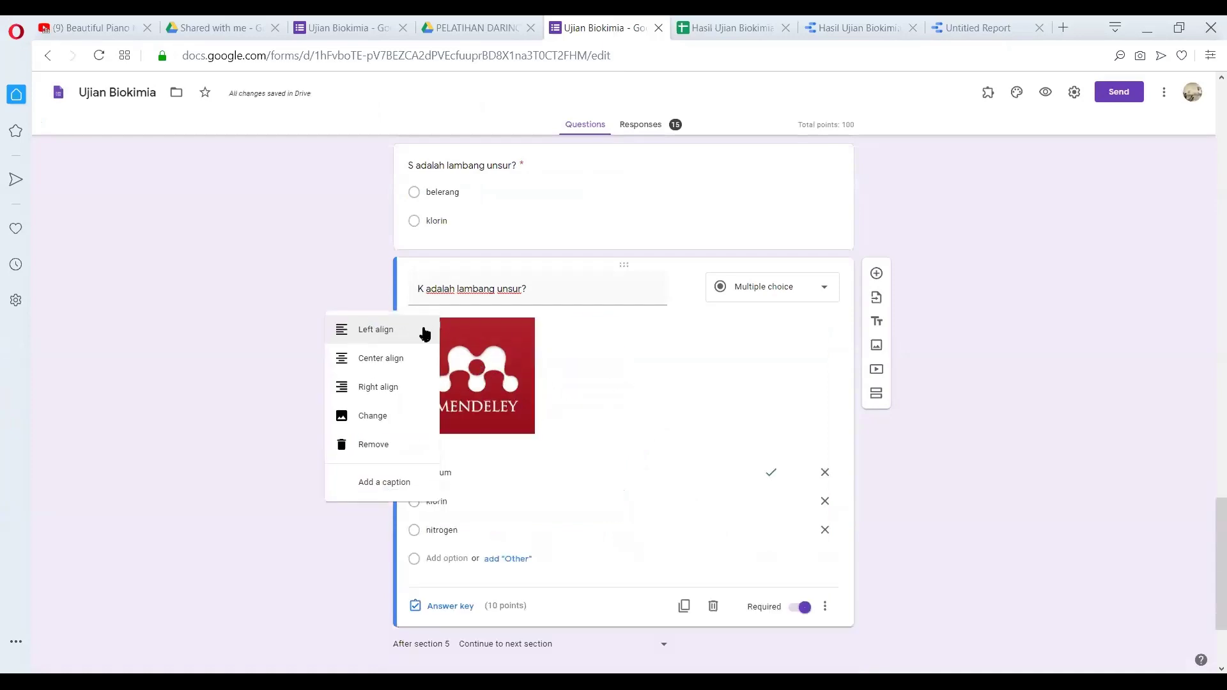
{"action": "left_click", "coordinate": [381, 391]}
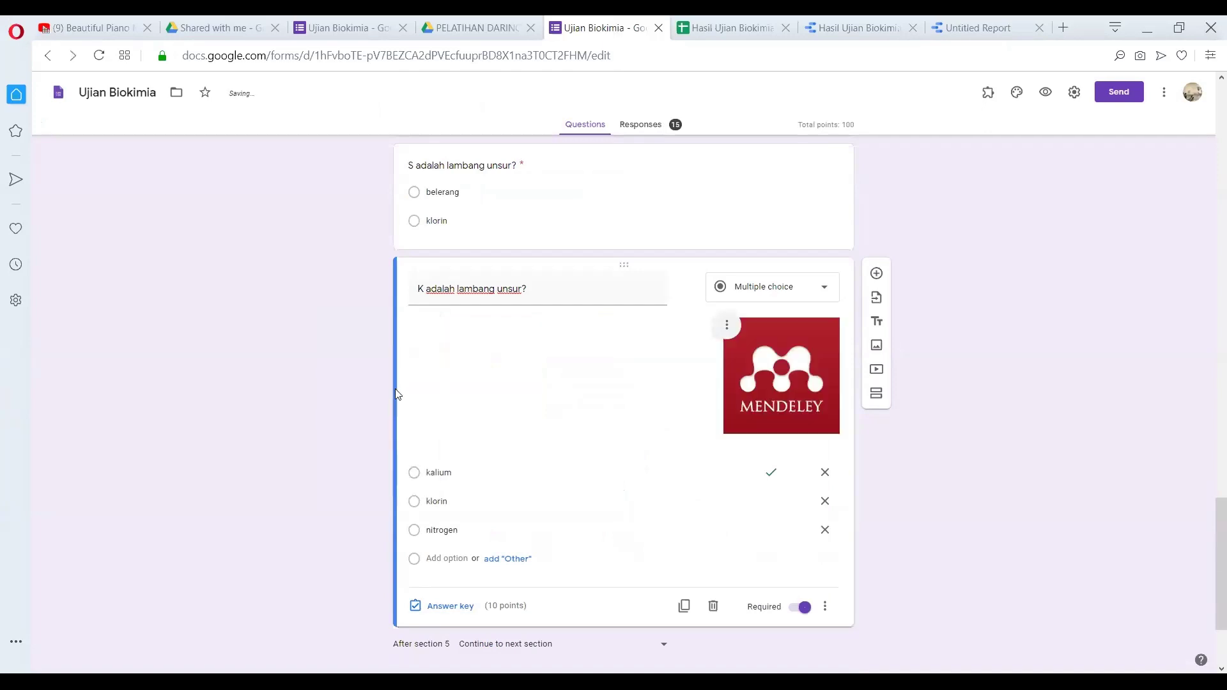
{"action": "left_click", "coordinate": [728, 328]}
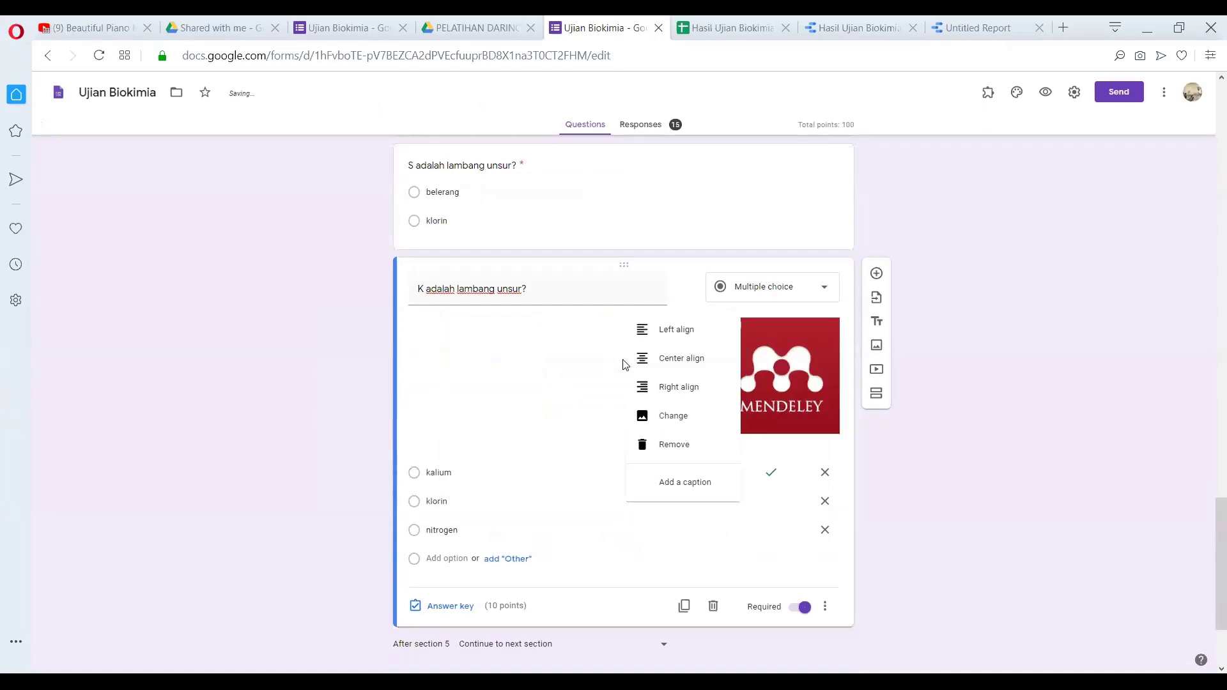
{"action": "left_click", "coordinate": [672, 356]}
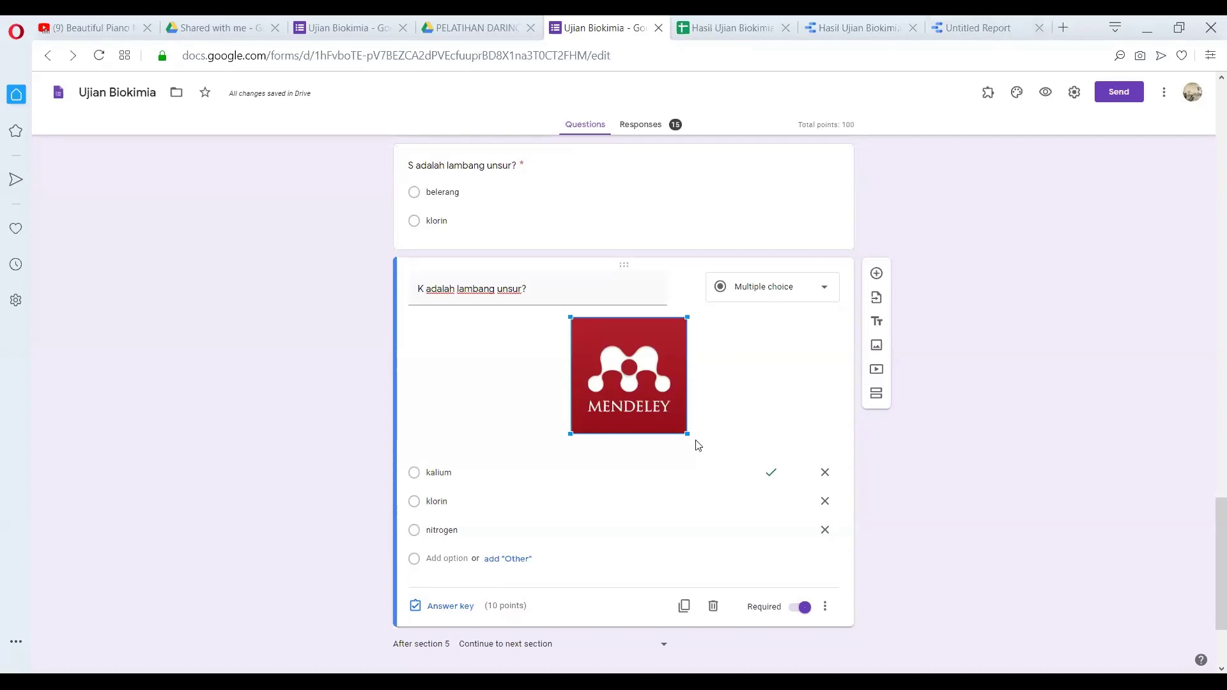
{"action": "left_click_drag", "start_coordinate": [687, 434], "coordinate": [708, 456]}
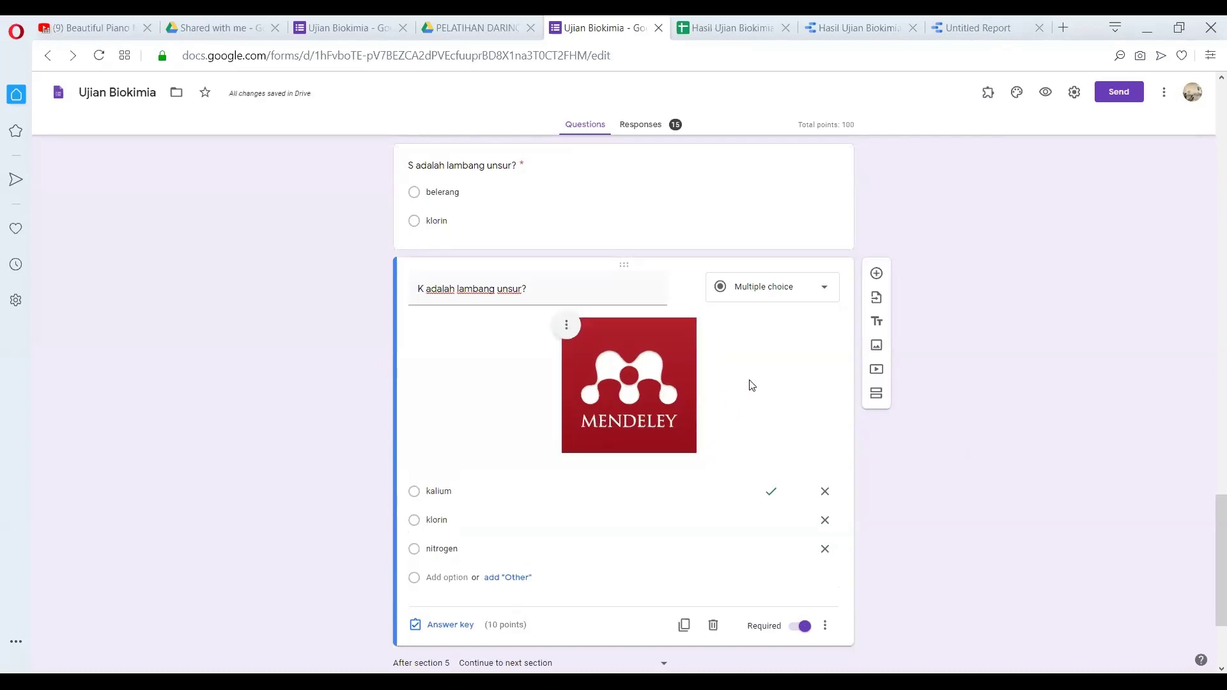
{"action": "left_click", "coordinate": [739, 27]}
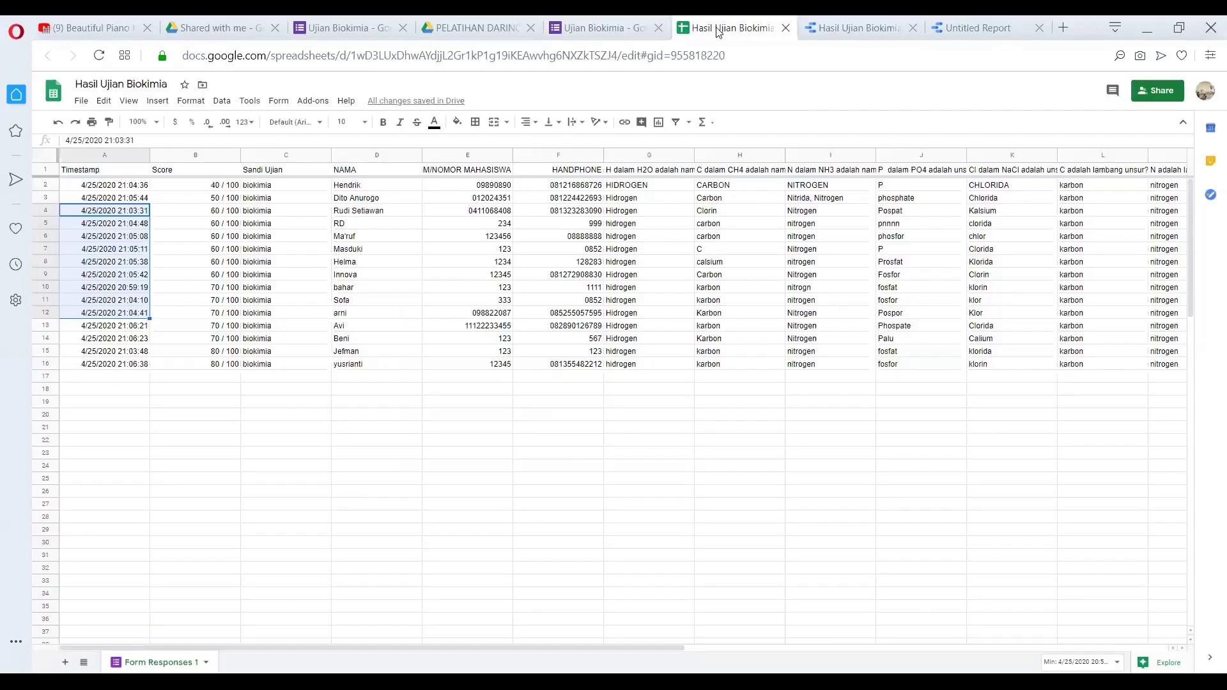
Return to the Ujian Biokimia quiz editor, where the K question shows the Mendeley logo
{"action": "left_click", "coordinate": [590, 25]}
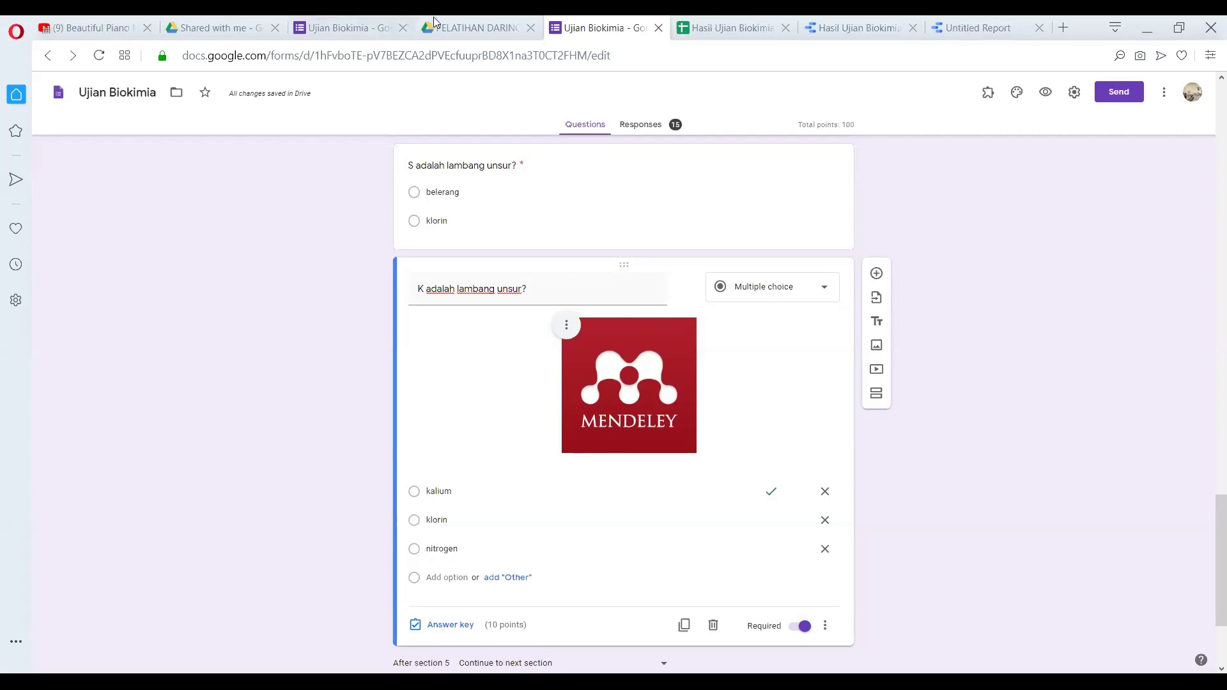
Duplicate the Ujian Biokimia form with Make a copy, producing Copy of Ujian Biokimia
{"action": "left_click", "coordinate": [458, 25]}
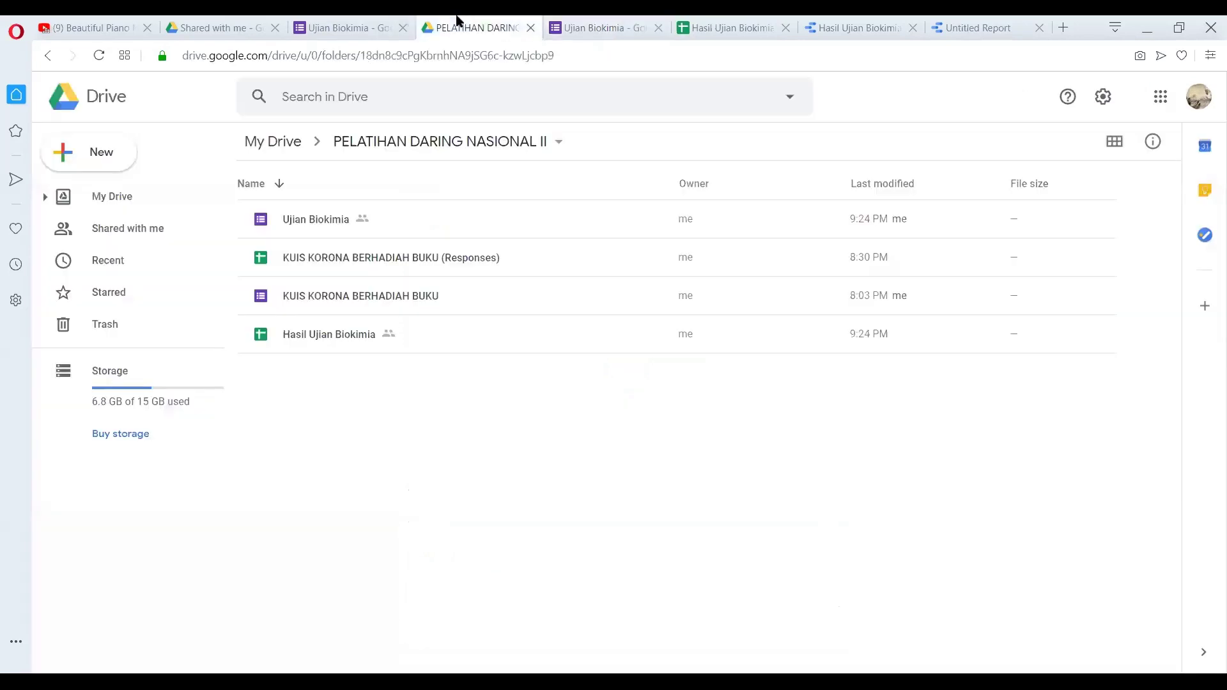
{"action": "left_click", "coordinate": [314, 223]}
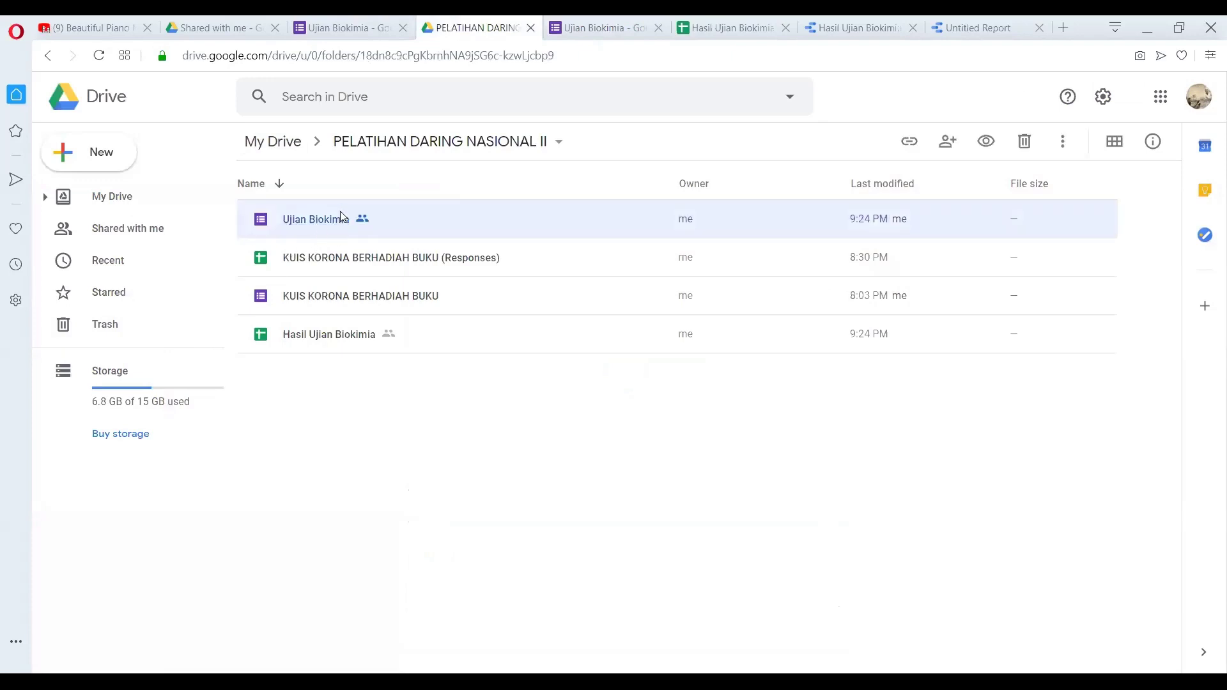
{"action": "right_click", "coordinate": [316, 223]}
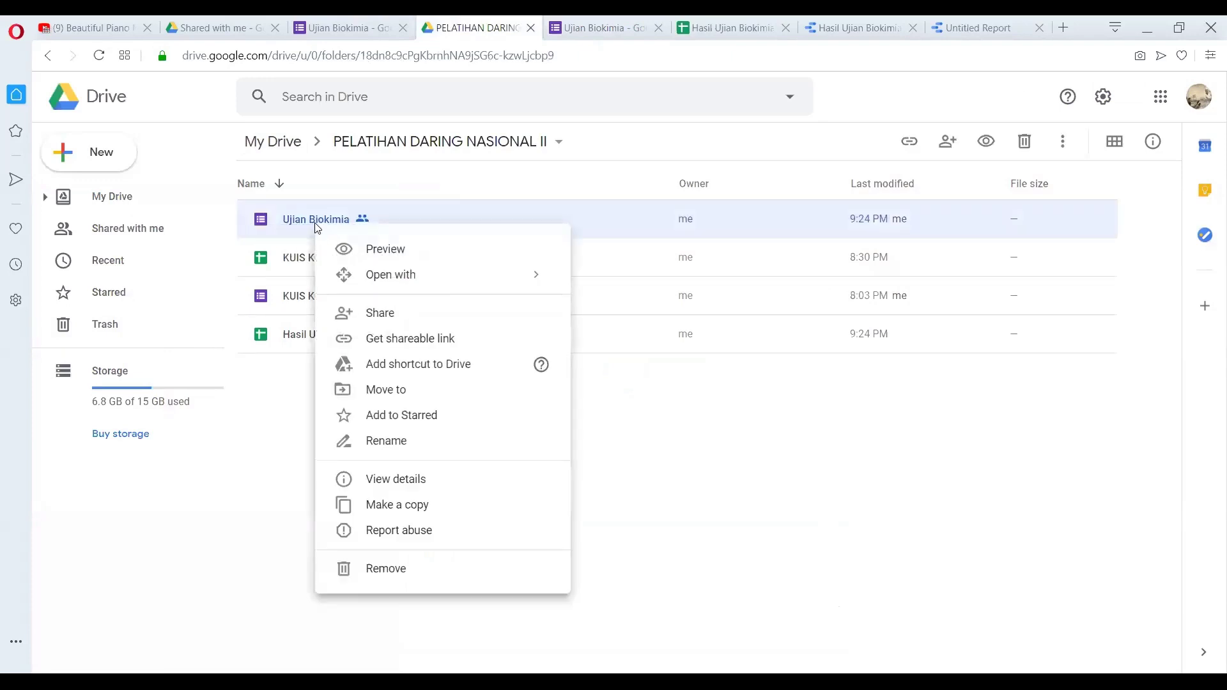
{"action": "left_click", "coordinate": [385, 507]}
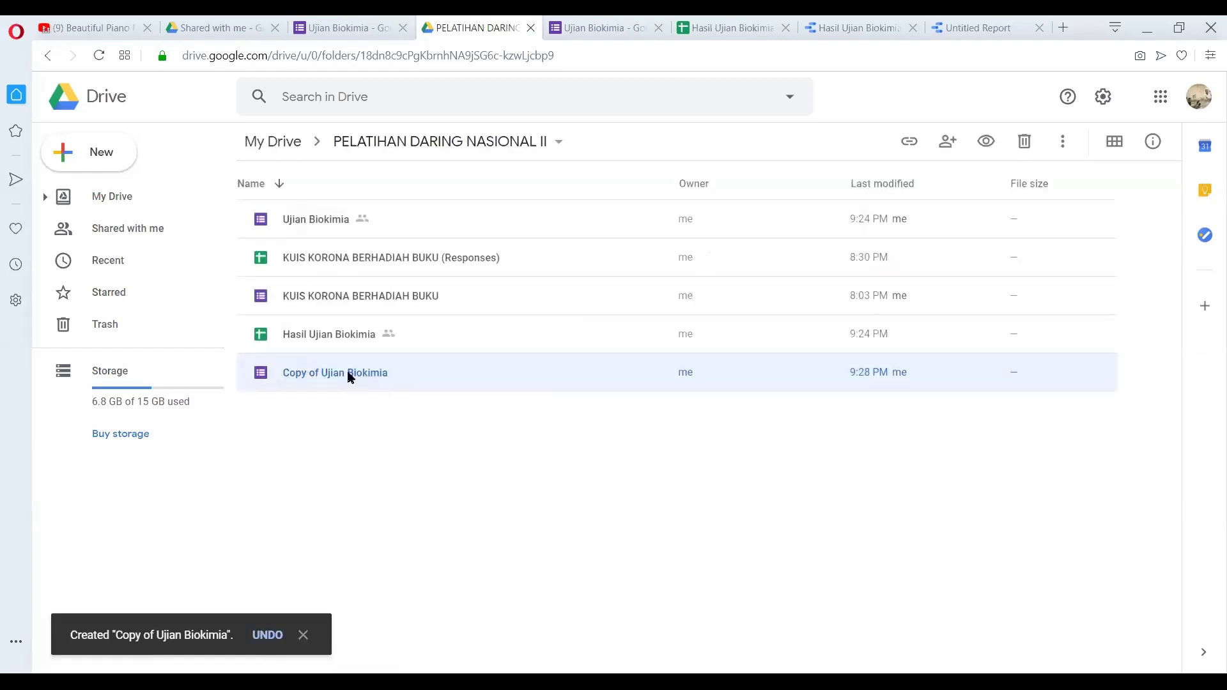
{"action": "left_click", "coordinate": [346, 221]}
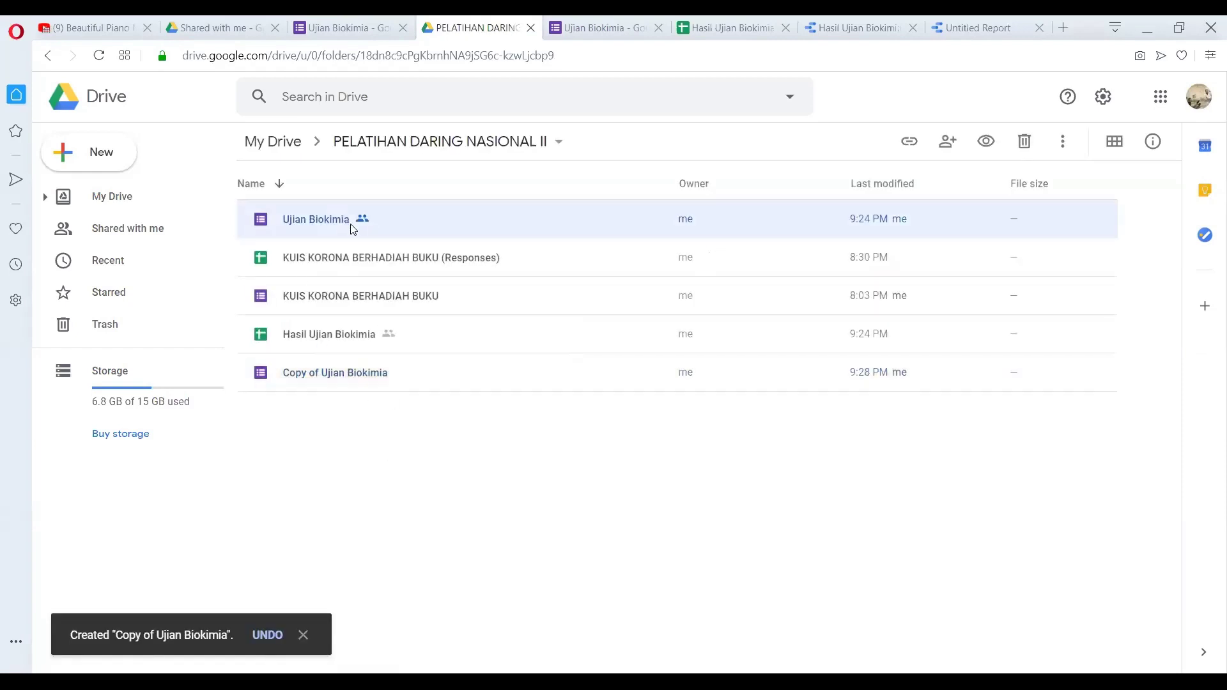
Rename the original Ujian Biokimia form to 'Ujian Biokimia-sandi 1'
{"action": "right_click", "coordinate": [349, 223]}
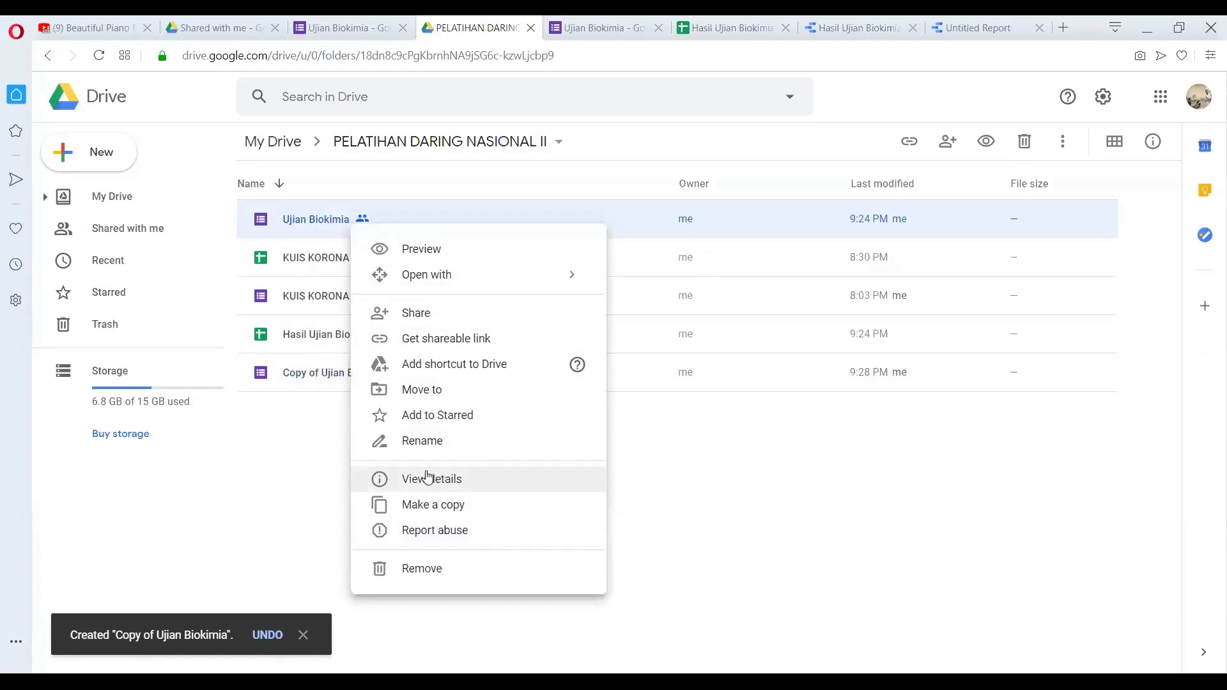
{"action": "left_click", "coordinate": [423, 441]}
{"action": "left_click", "coordinate": [571, 369]}
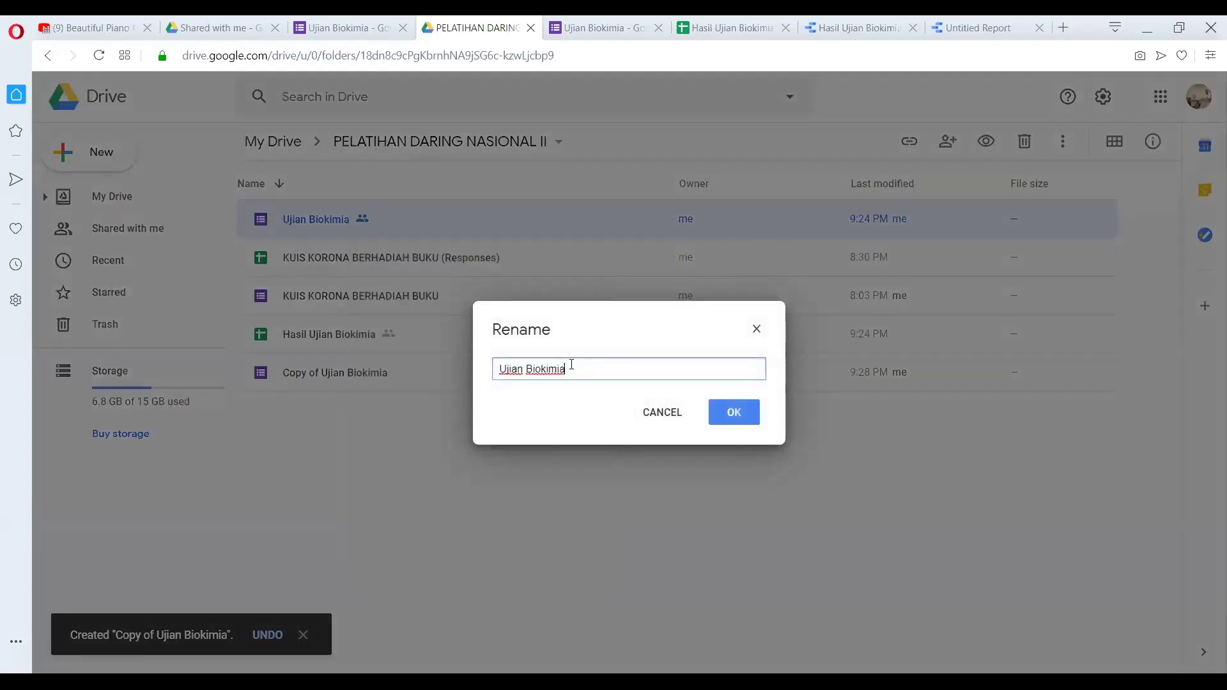
{"action": "type", "text": "-sand"}
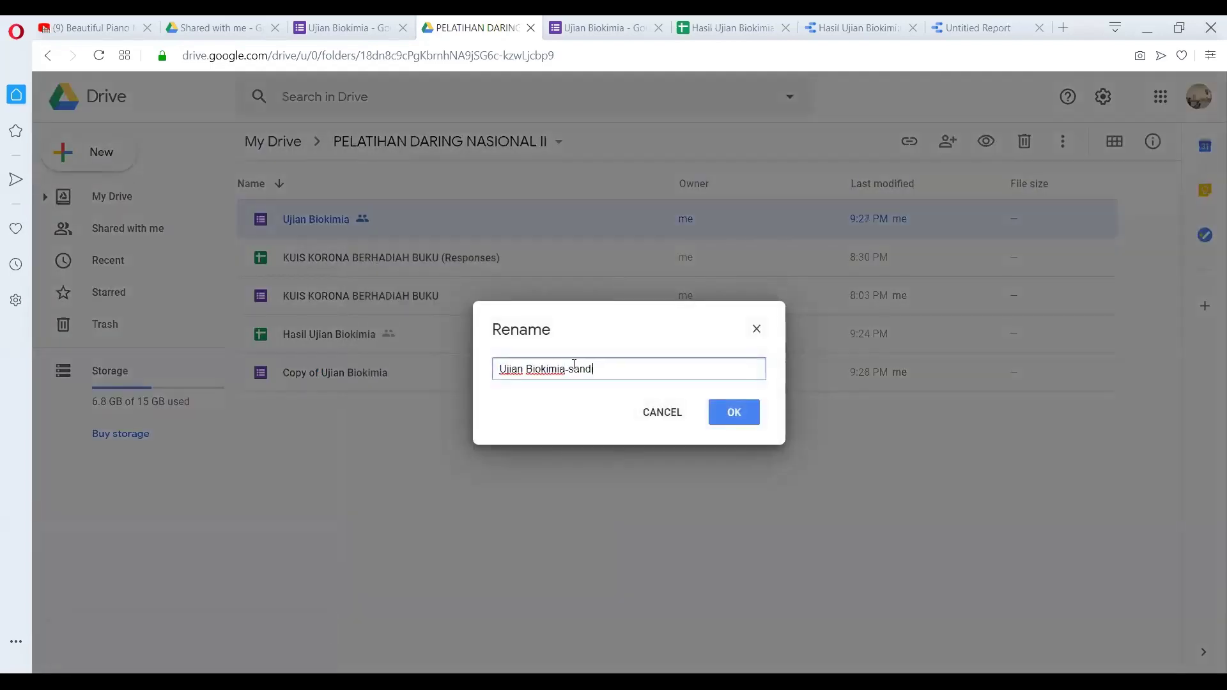
{"action": "type", "text": "i 1"}
{"action": "left_click", "coordinate": [731, 411]}
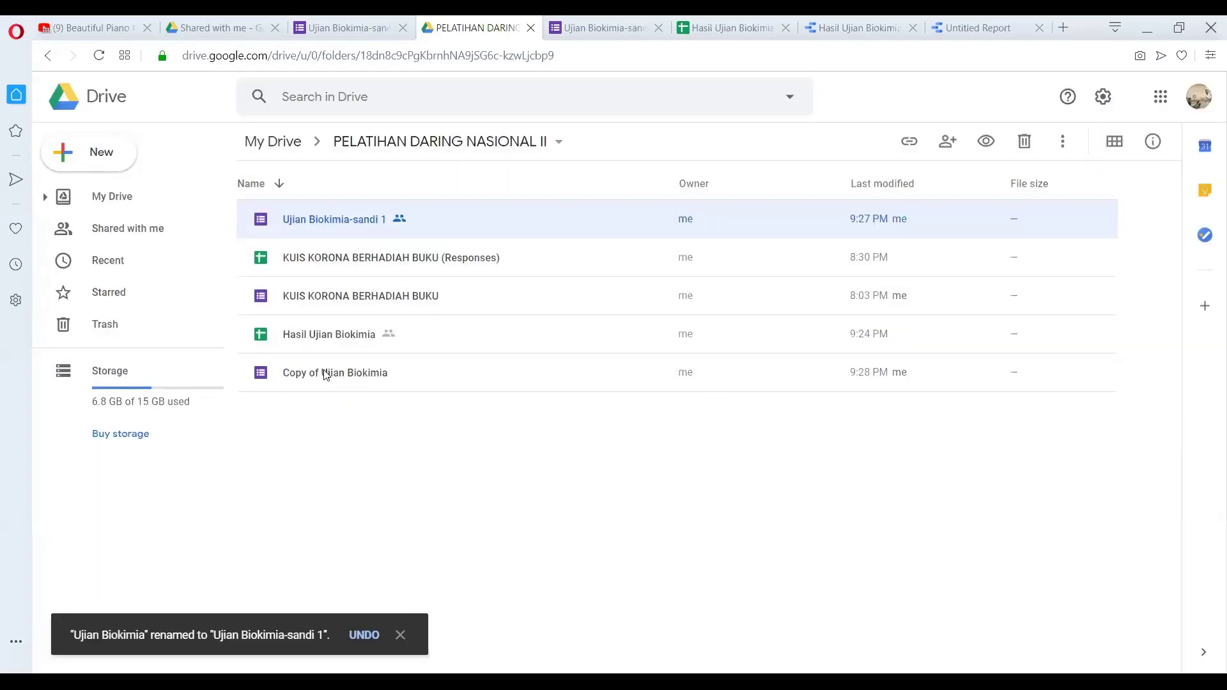
Rename the copy to 'Ujian Biokimia-Sandi 2', removing the 'Copy of' prefix, and view the sandi 1 editor
{"action": "left_click", "coordinate": [329, 373]}
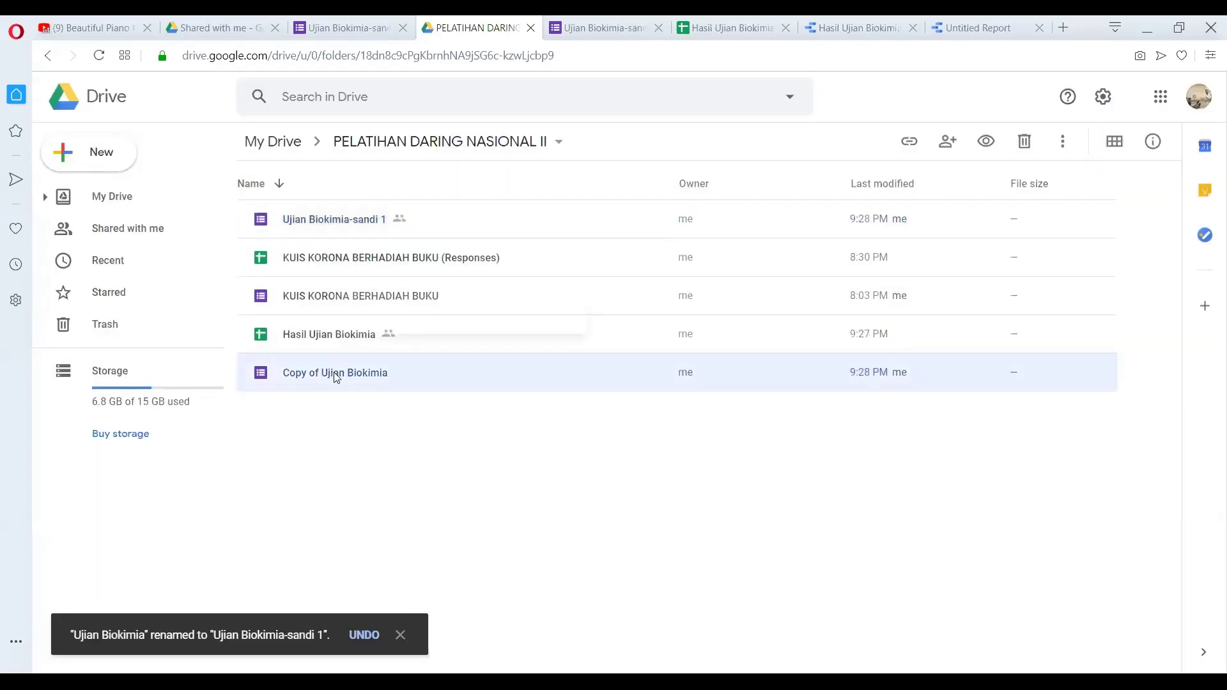
{"action": "right_click", "coordinate": [332, 376]}
{"action": "left_click", "coordinate": [421, 517]}
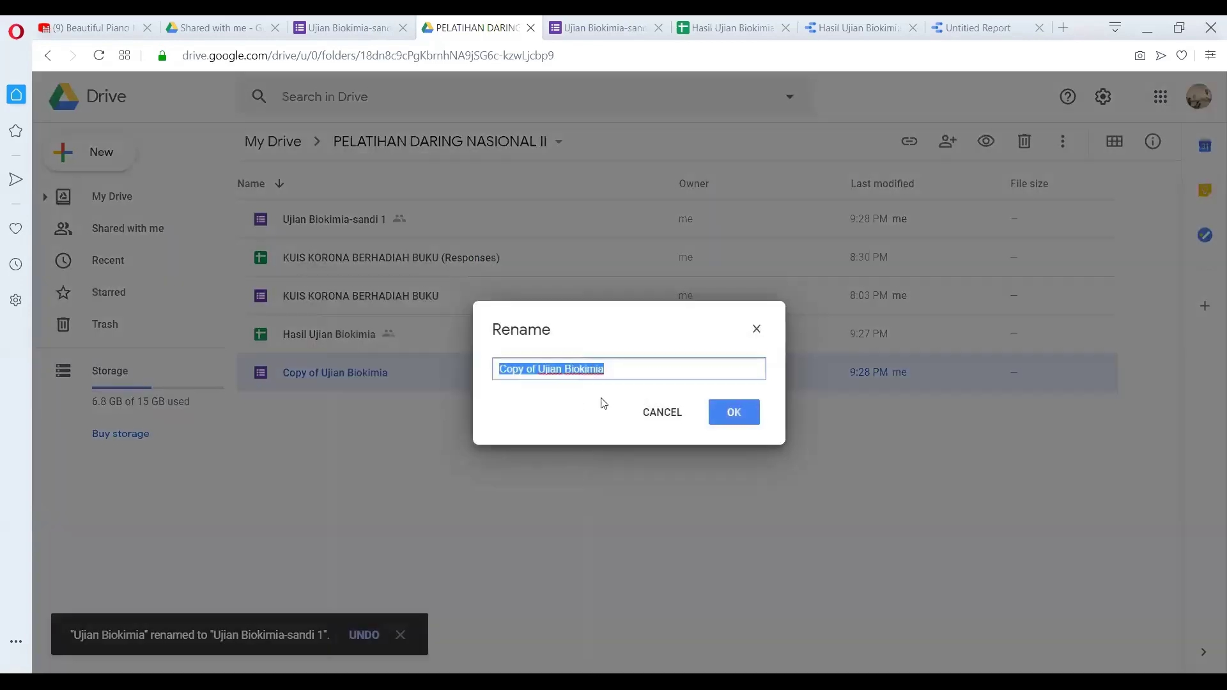
{"action": "left_click", "coordinate": [608, 373]}
{"action": "type", "text": "-Sandi 2"}
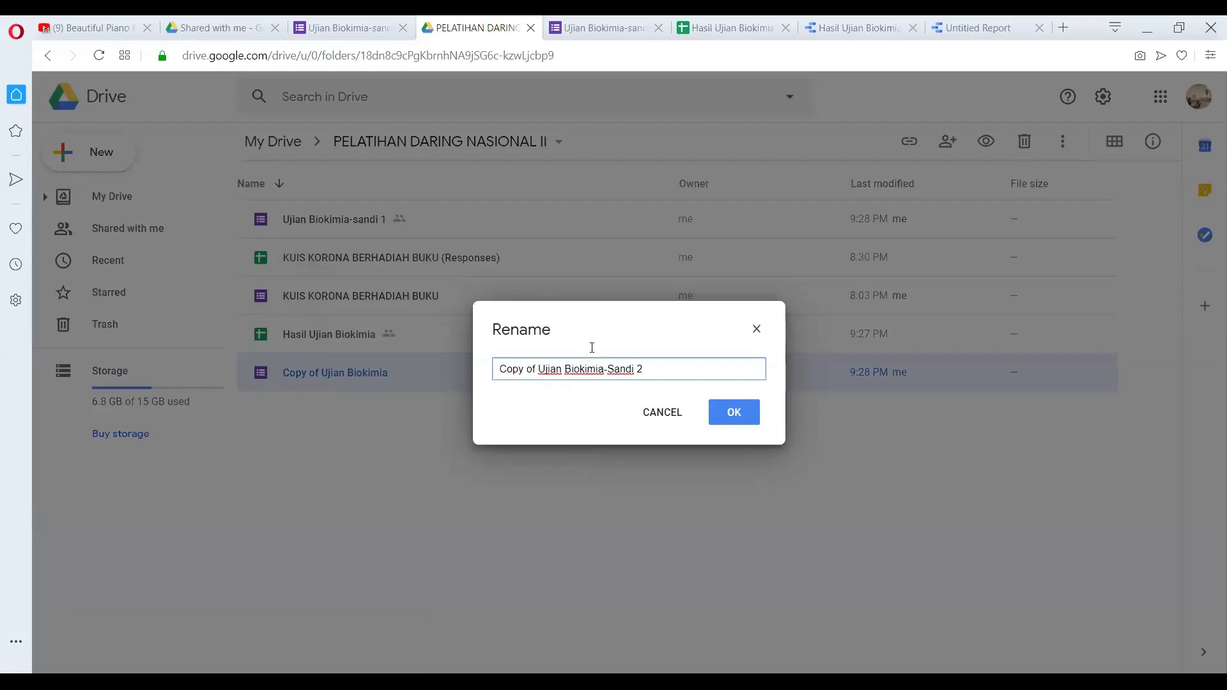
{"action": "left_click", "coordinate": [538, 370]}
{"action": "key", "text": "BackSpace"}
{"action": "key", "text": "BackSpace"}
{"action": "key", "text": "BackSpace"}
{"action": "key", "text": "BackSpace"}
{"action": "key", "text": "BackSpace"}
{"action": "key", "text": "BackSpace"}
{"action": "key", "text": "BackSpace"}
{"action": "key", "text": "BackSpace"}
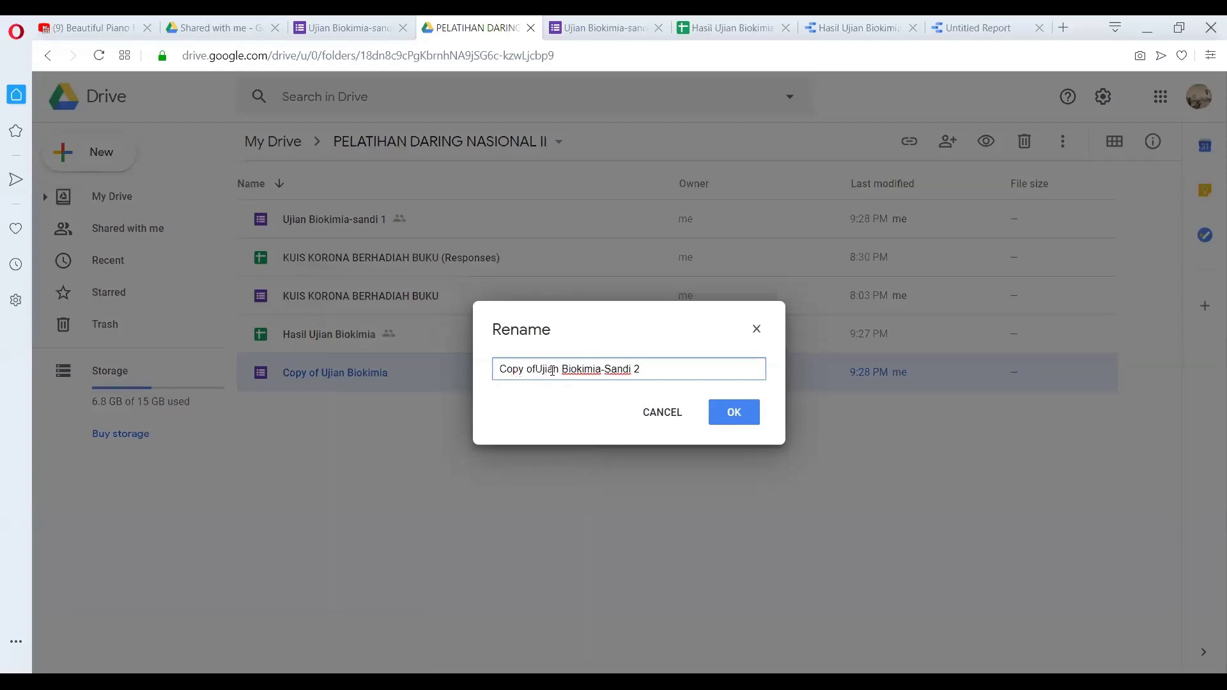
{"action": "left_click", "coordinate": [726, 412]}
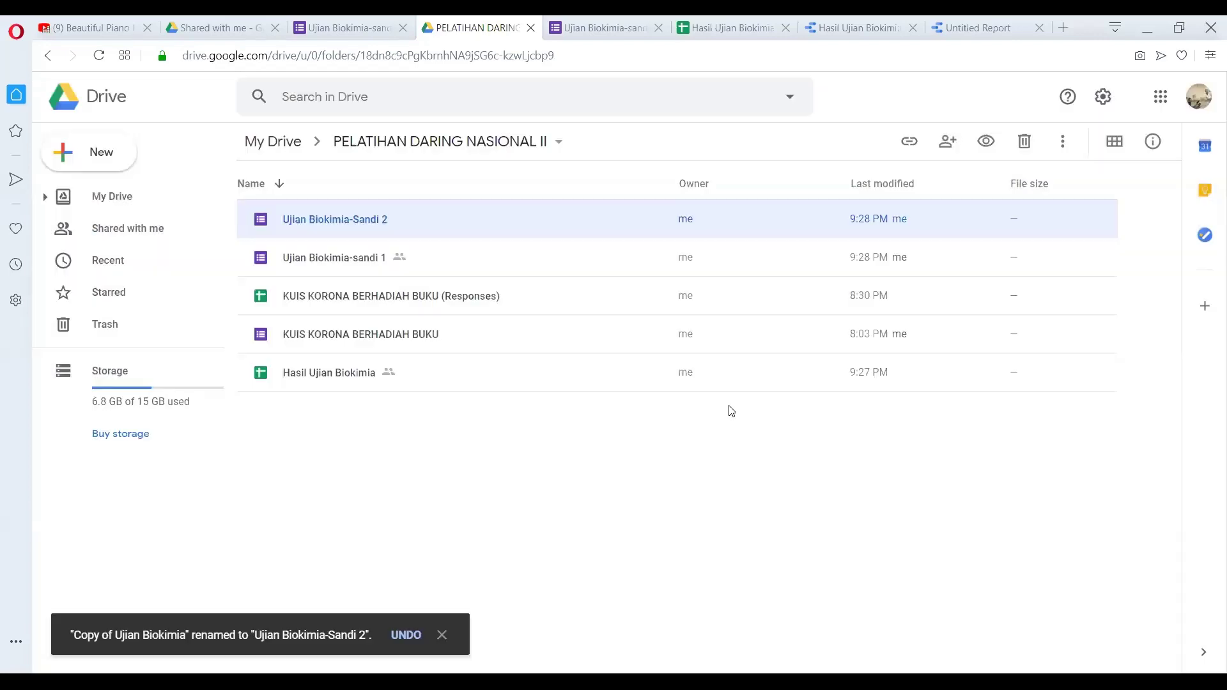
{"action": "left_click", "coordinate": [601, 28]}
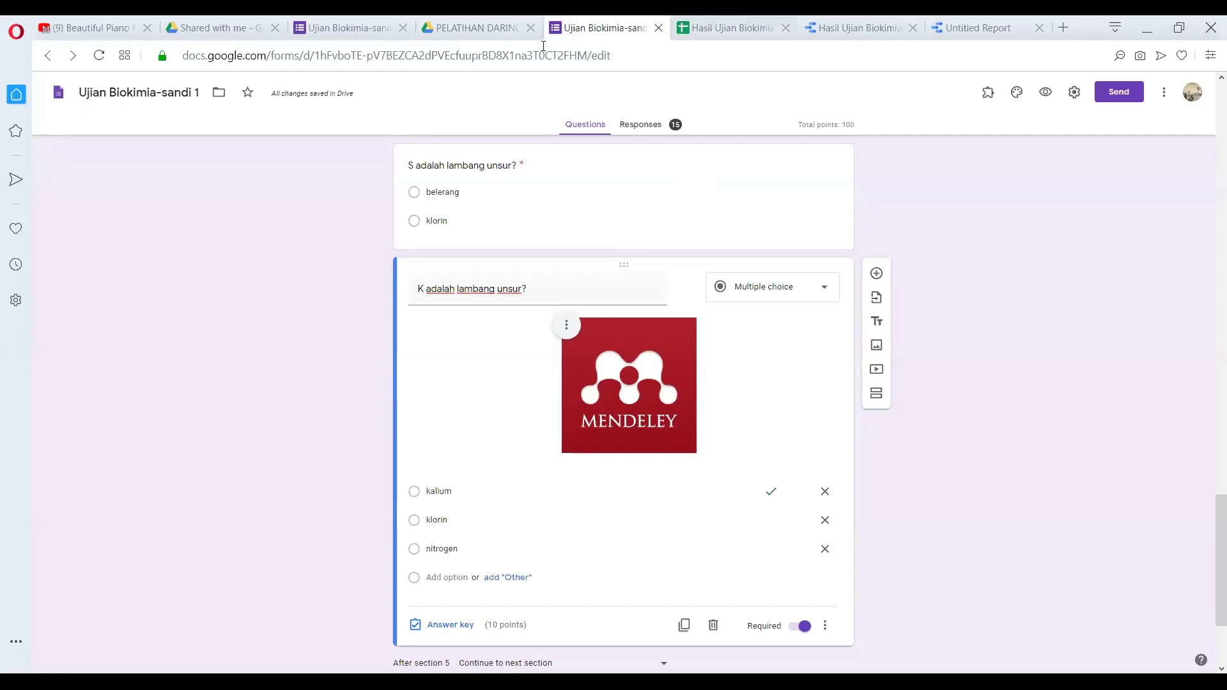
Move from the quiz editor via Drive to the Hasil Ujian Biokimia responses data
{"action": "left_click", "coordinate": [472, 27]}
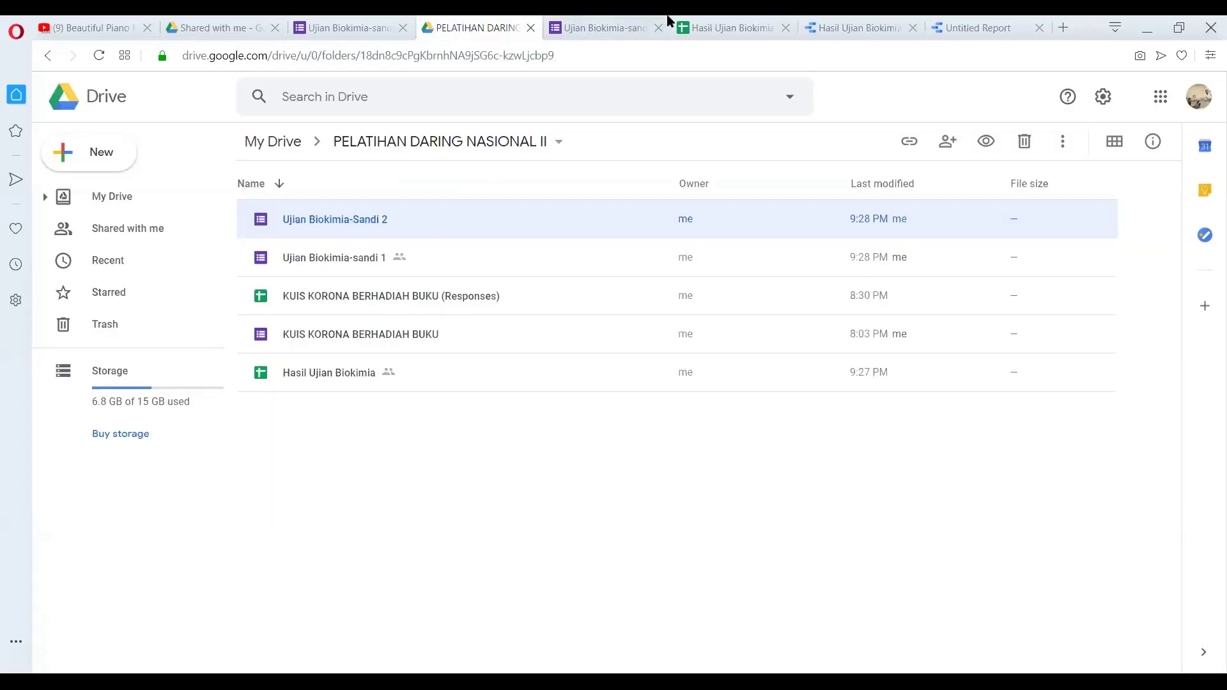
{"action": "left_click", "coordinate": [624, 26]}
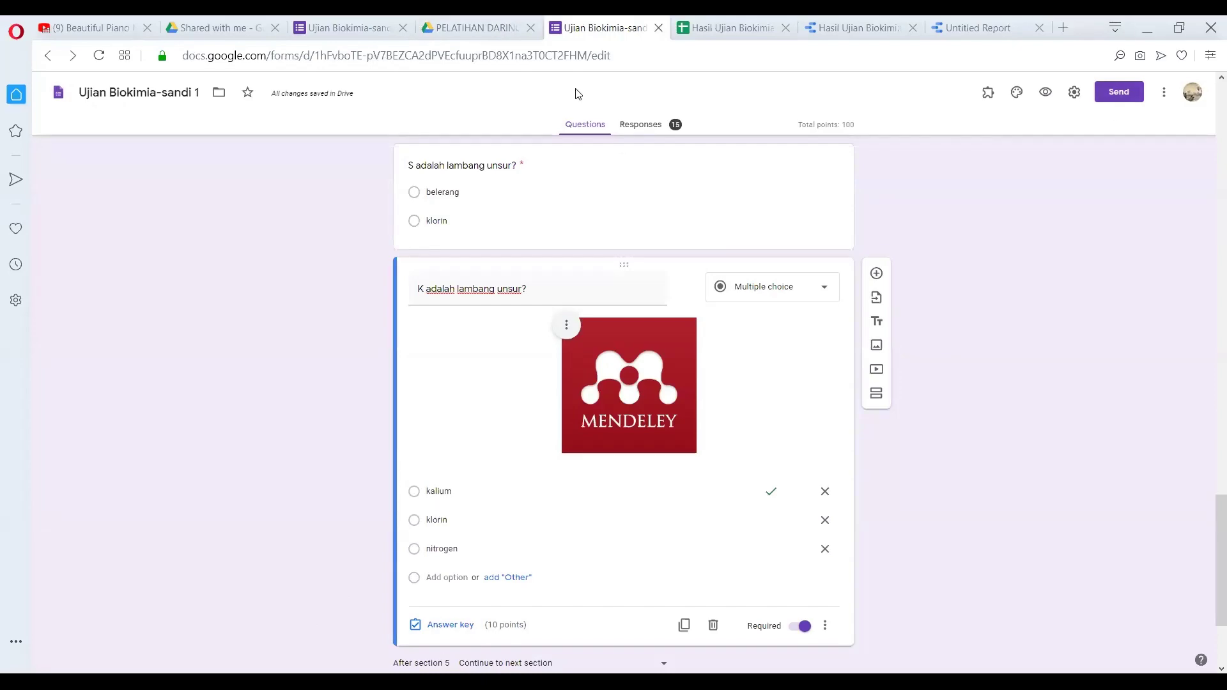
{"action": "left_click", "coordinate": [737, 20]}
Bring back the Untitled Report's Score column chart for ten students
{"action": "left_click", "coordinate": [882, 21]}
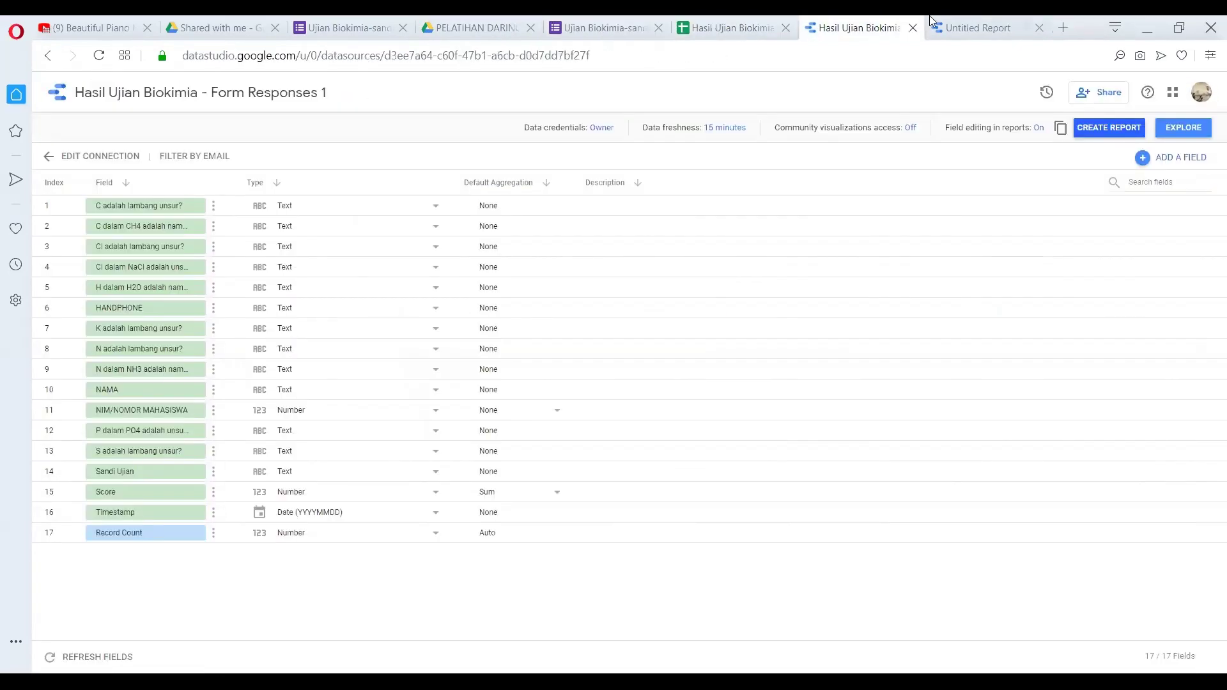
{"action": "left_click", "coordinate": [951, 20]}
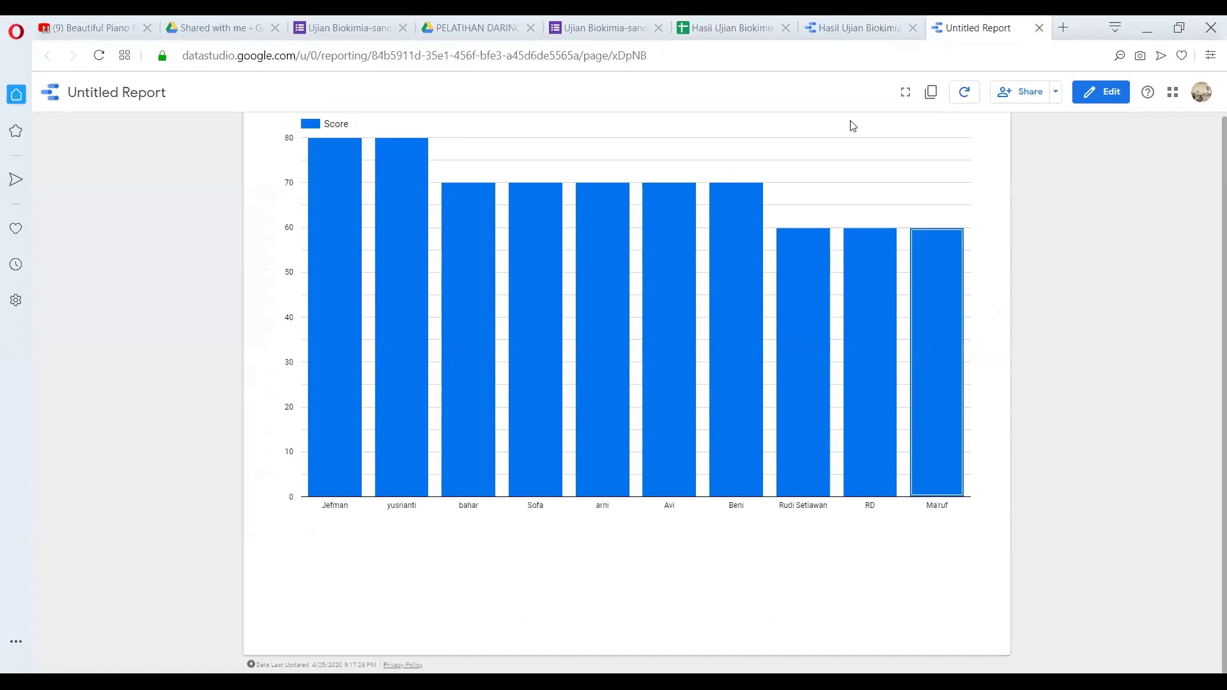
{"action": "left_click", "coordinate": [866, 20]}
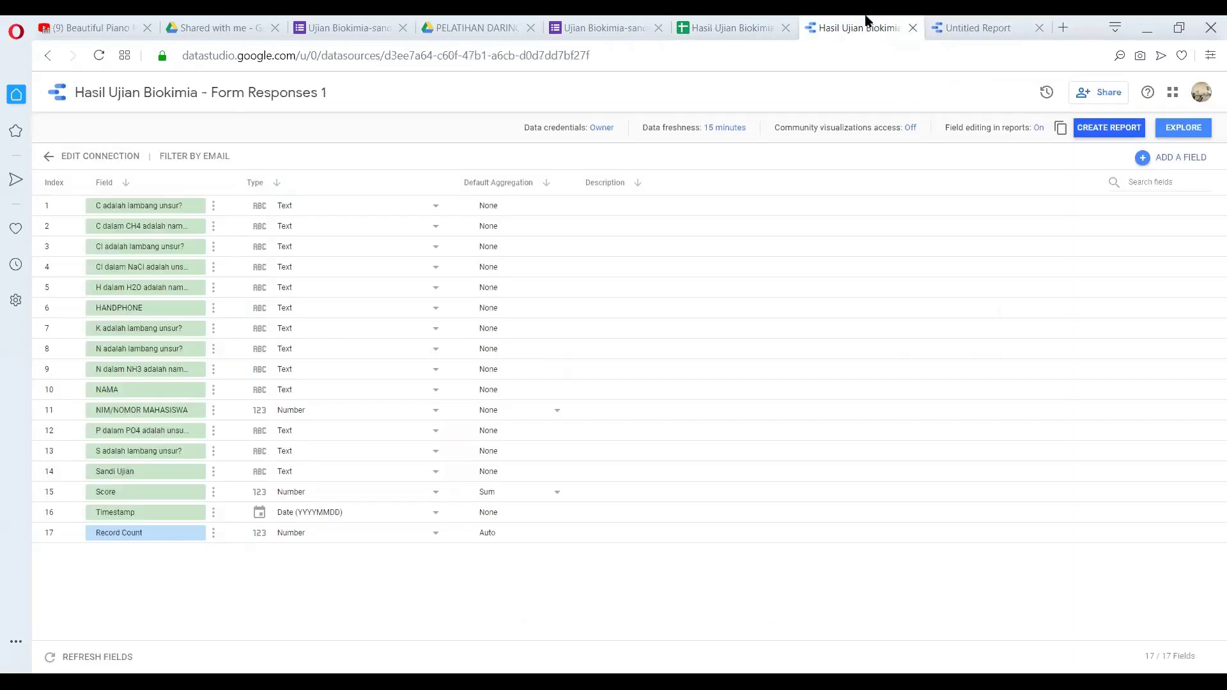
{"action": "left_click", "coordinate": [979, 29]}
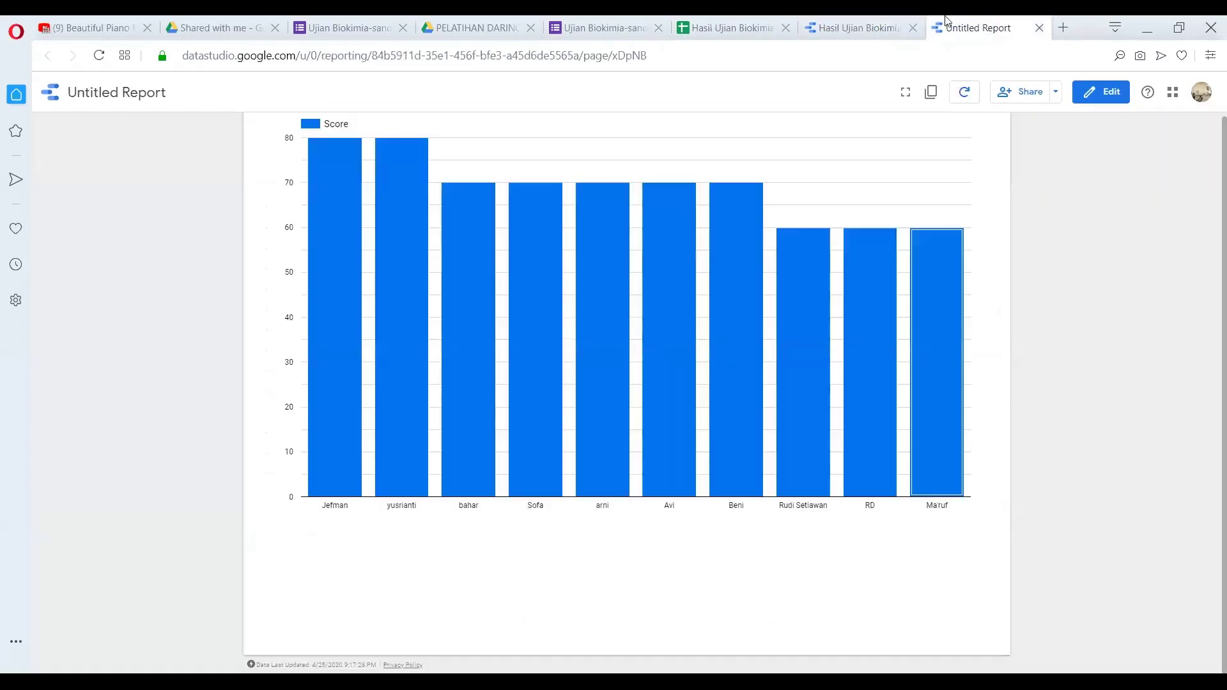